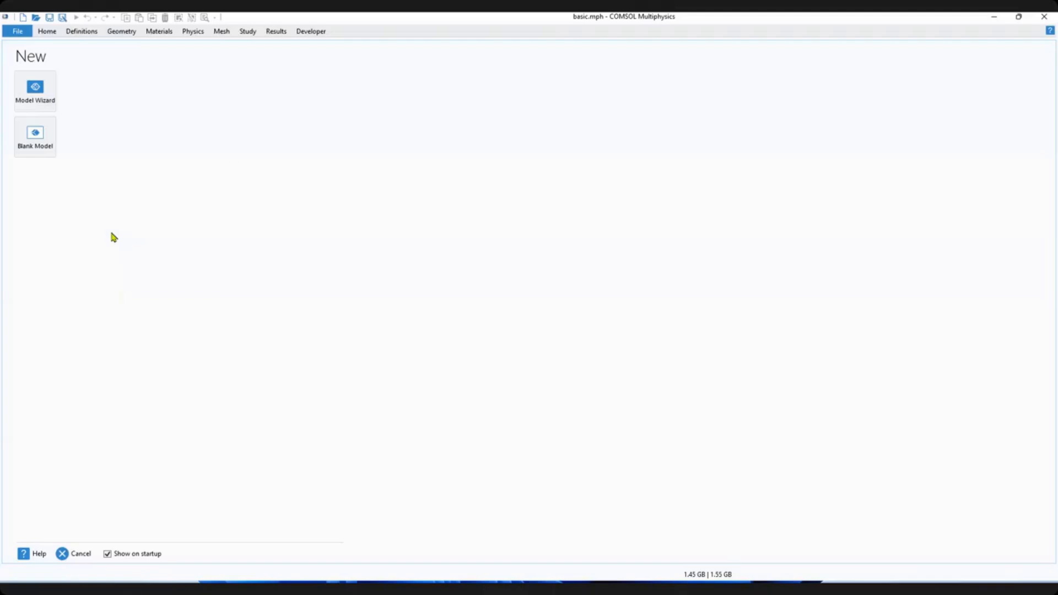
Create a 3D model with the Model Wizard, using the Joule Heating multiphysics interface and a Stationary study.
{"action": "left_click", "coordinate": [40, 91]}
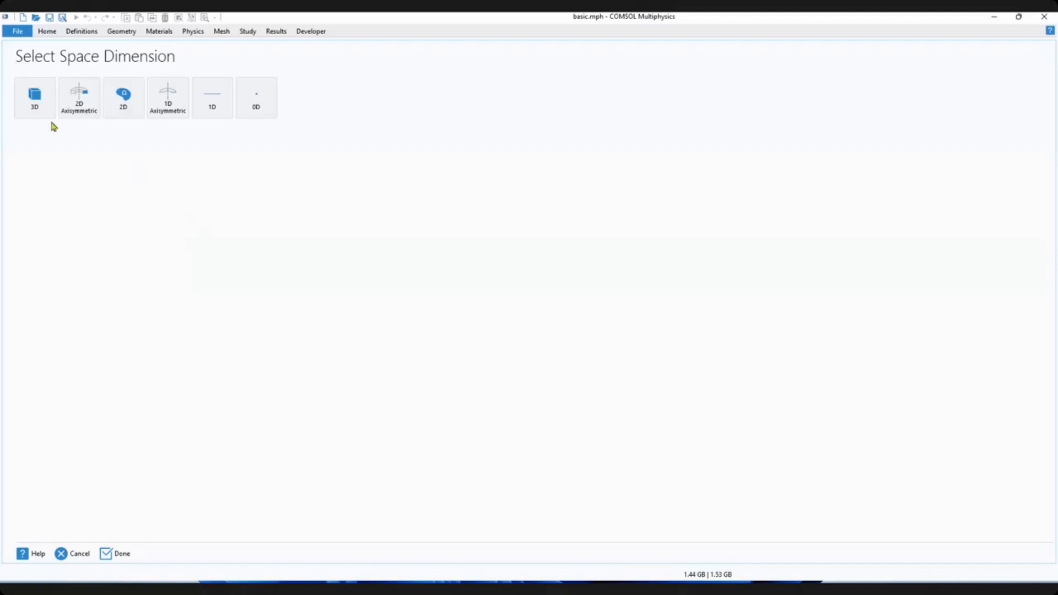
{"action": "left_click", "coordinate": [33, 106]}
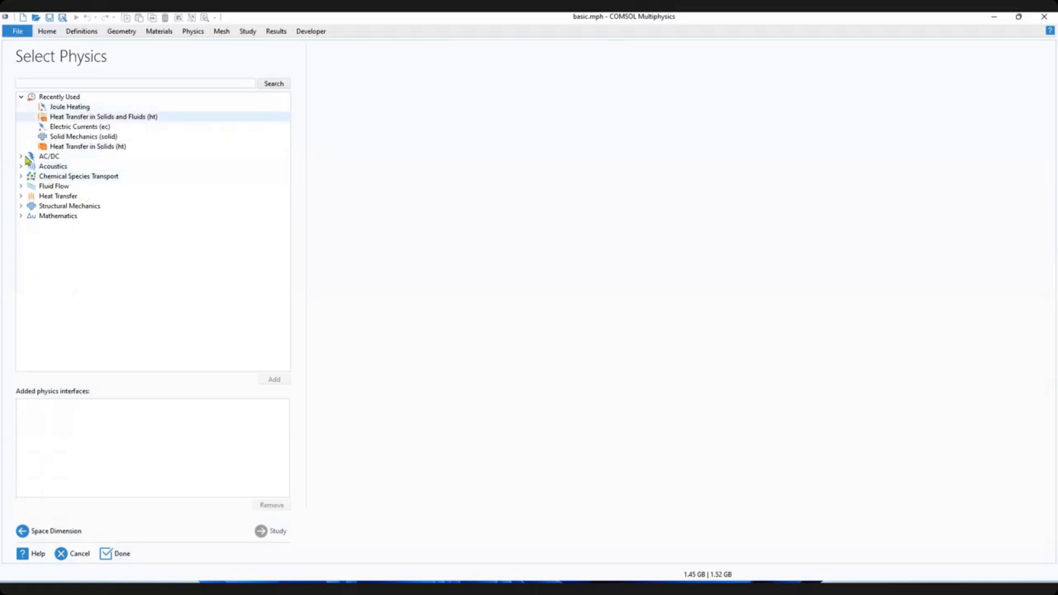
{"action": "left_click", "coordinate": [21, 97]}
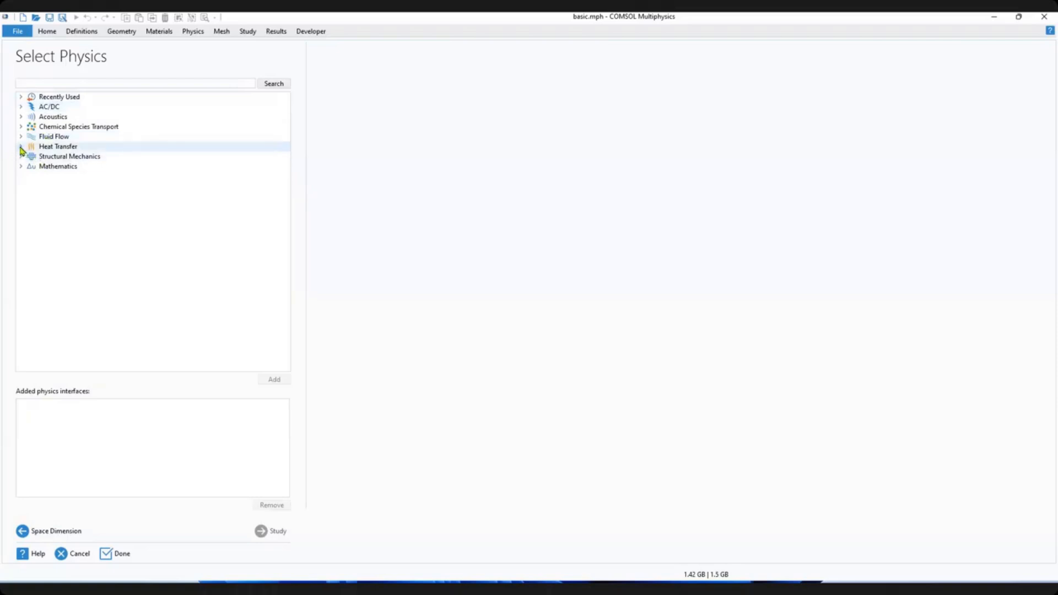
{"action": "left_click", "coordinate": [21, 146]}
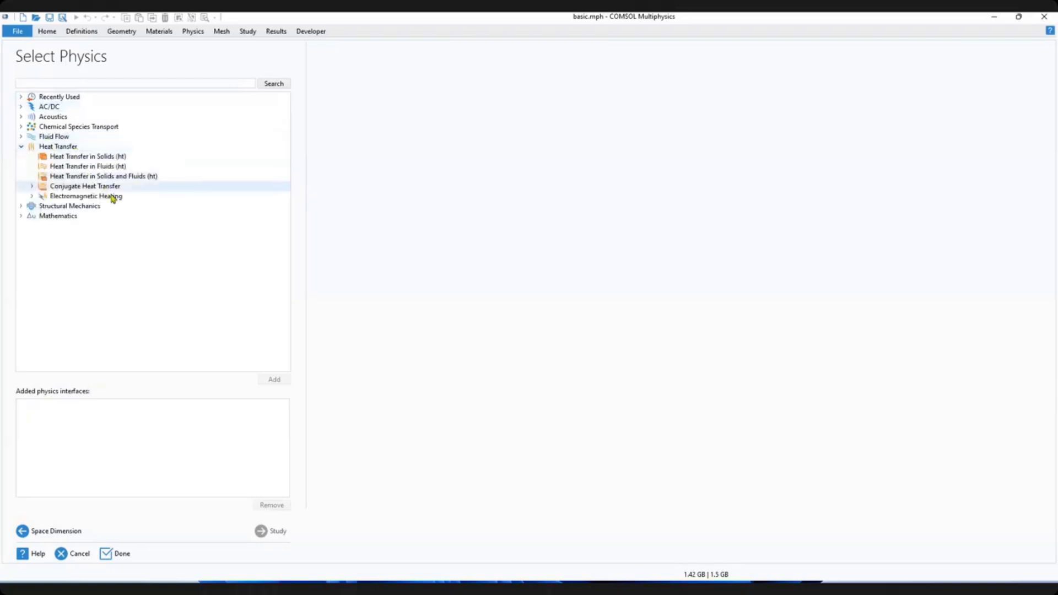
{"action": "left_click", "coordinate": [32, 196]}
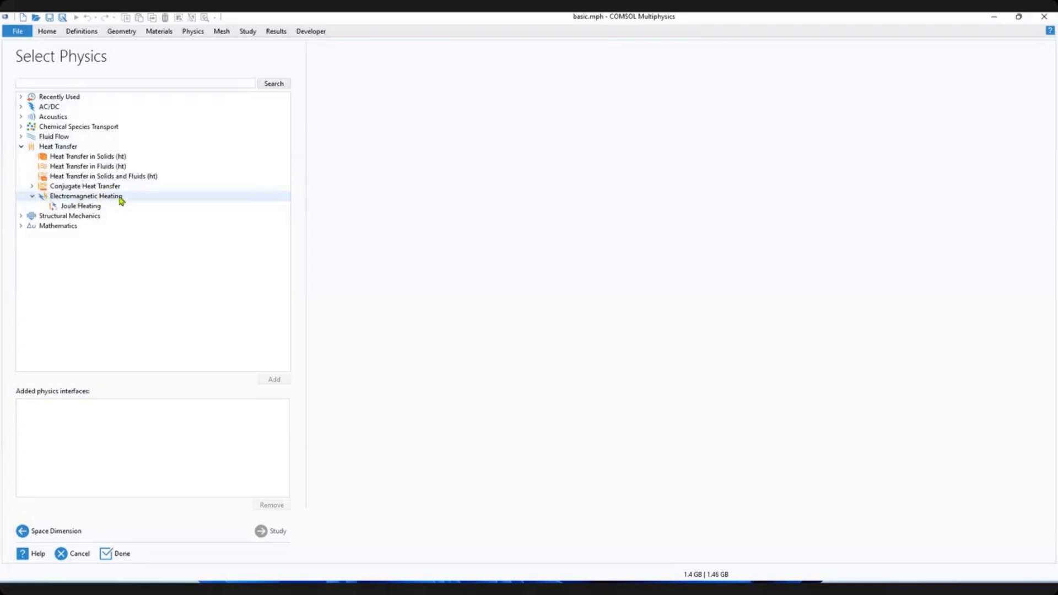
{"action": "left_click", "coordinate": [91, 209]}
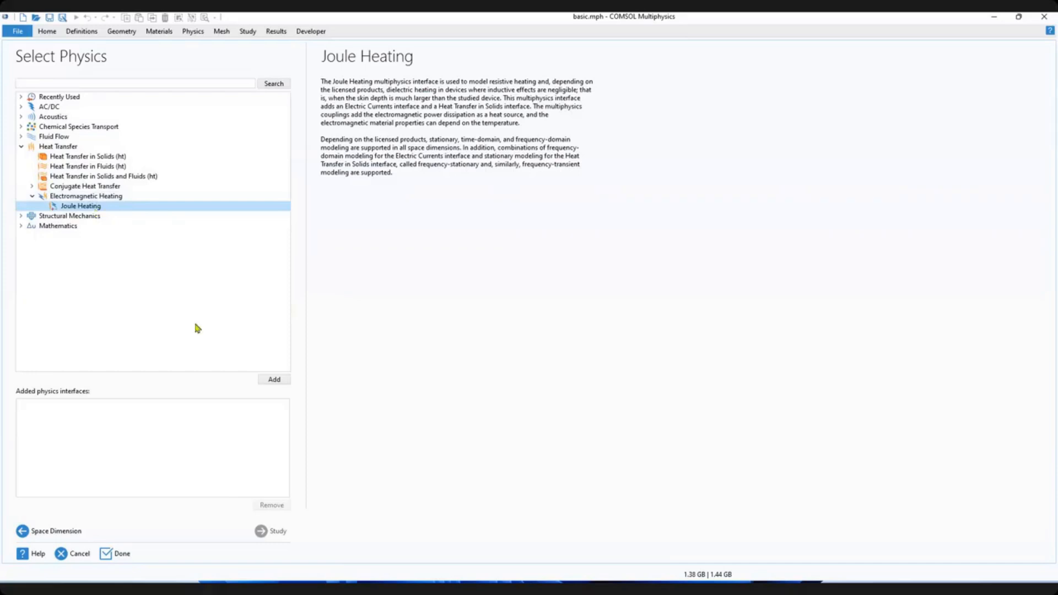
{"action": "left_click", "coordinate": [286, 380]}
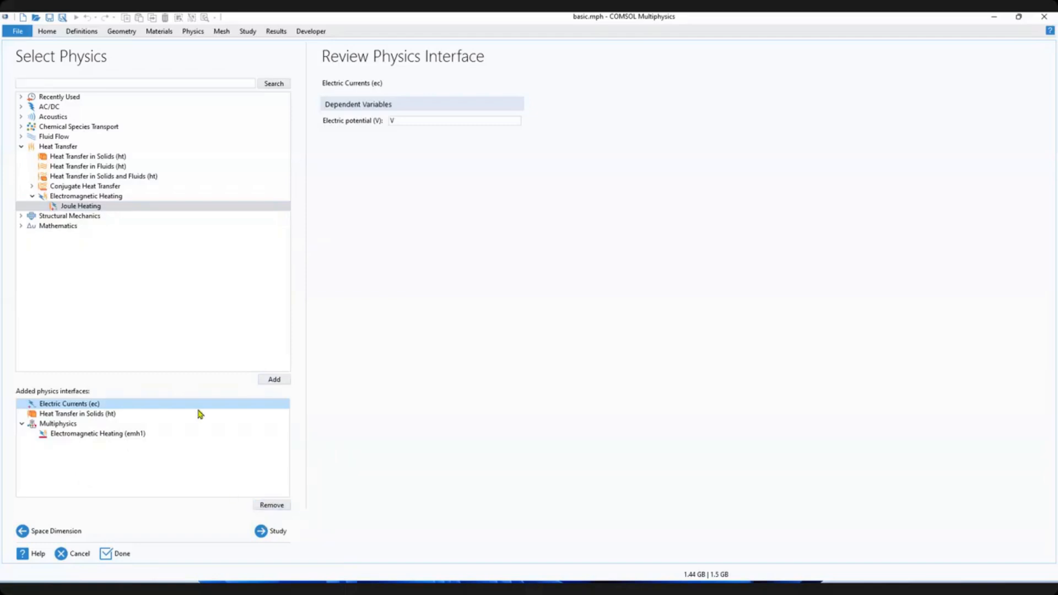
{"action": "left_click", "coordinate": [278, 532]}
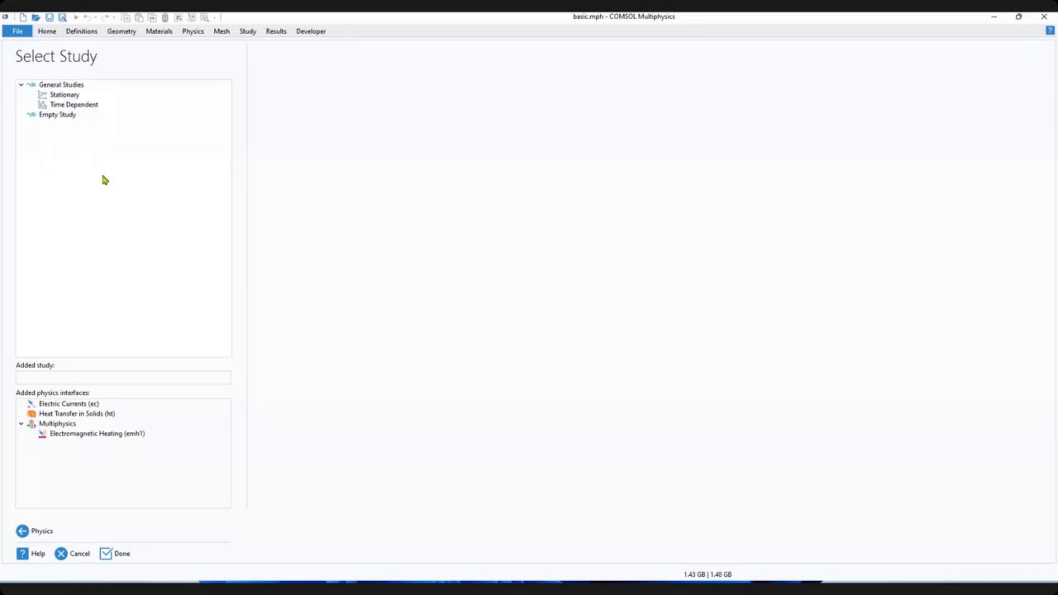
{"action": "left_click", "coordinate": [62, 96]}
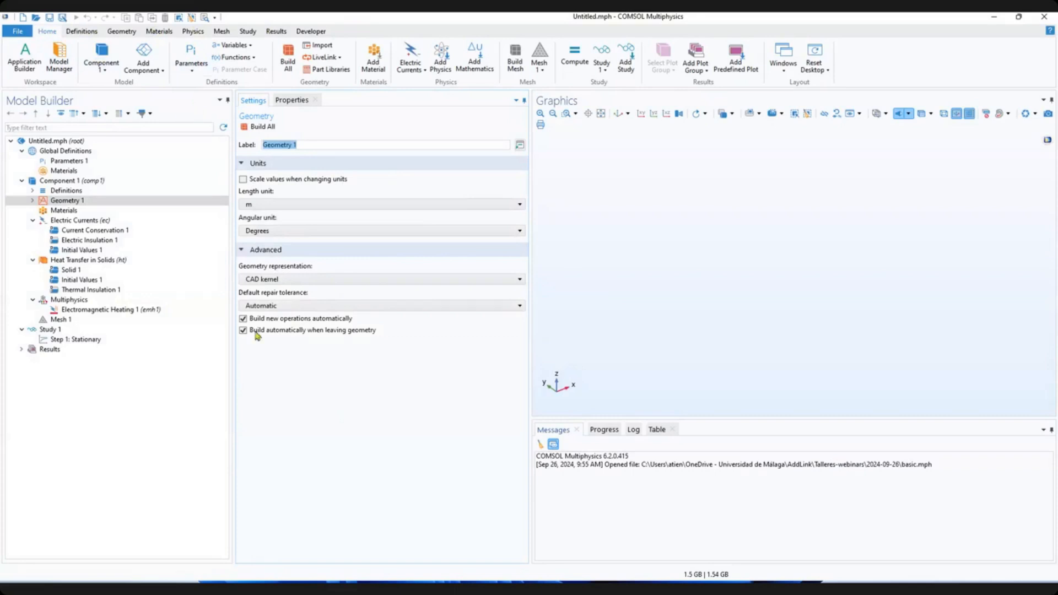
{"action": "left_click", "coordinate": [83, 32]}
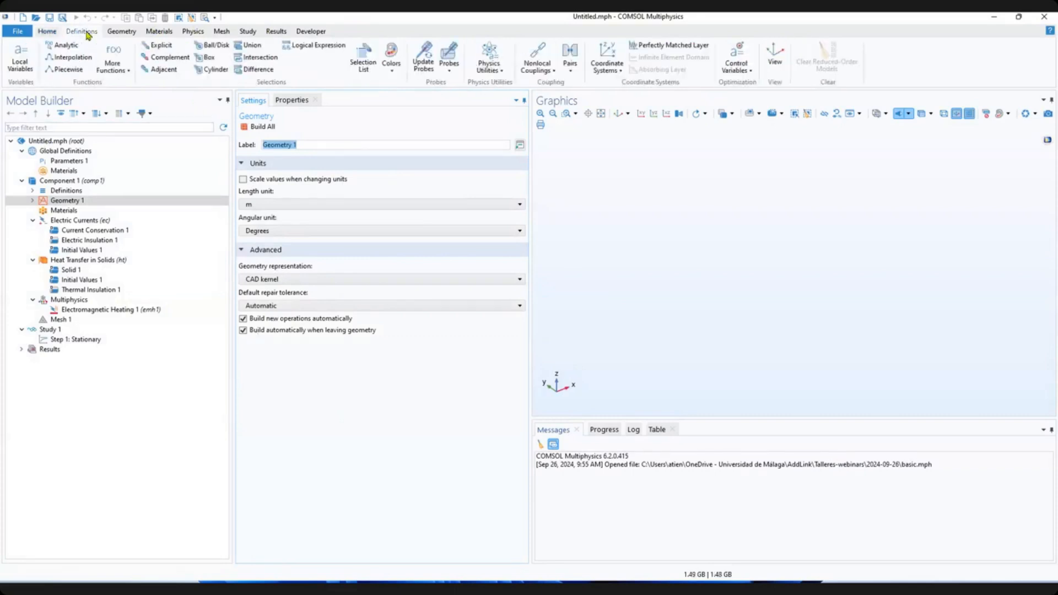
{"action": "left_click", "coordinate": [121, 32]}
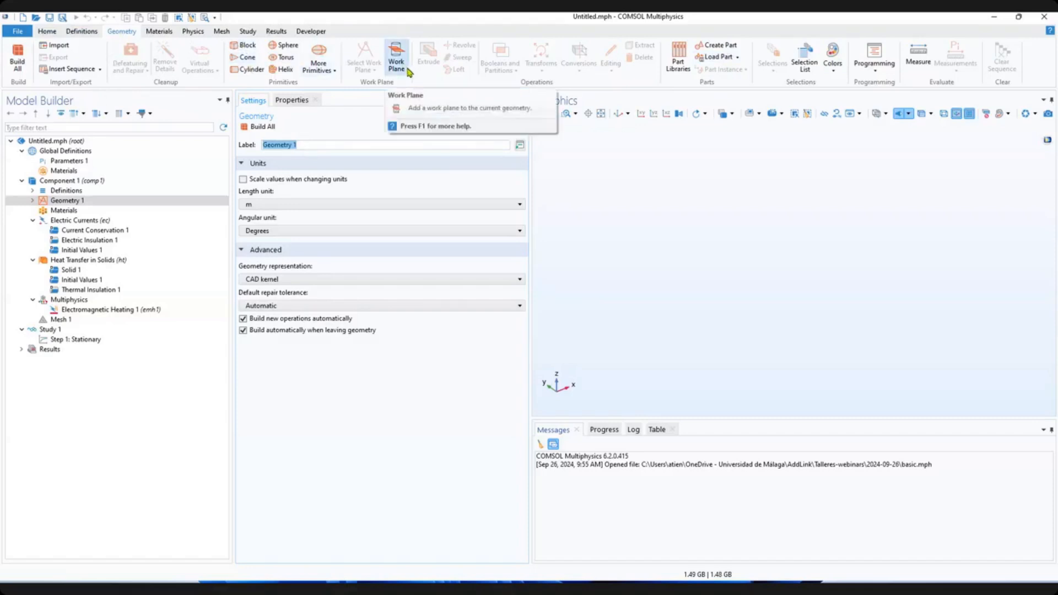
{"action": "left_click", "coordinate": [159, 31]}
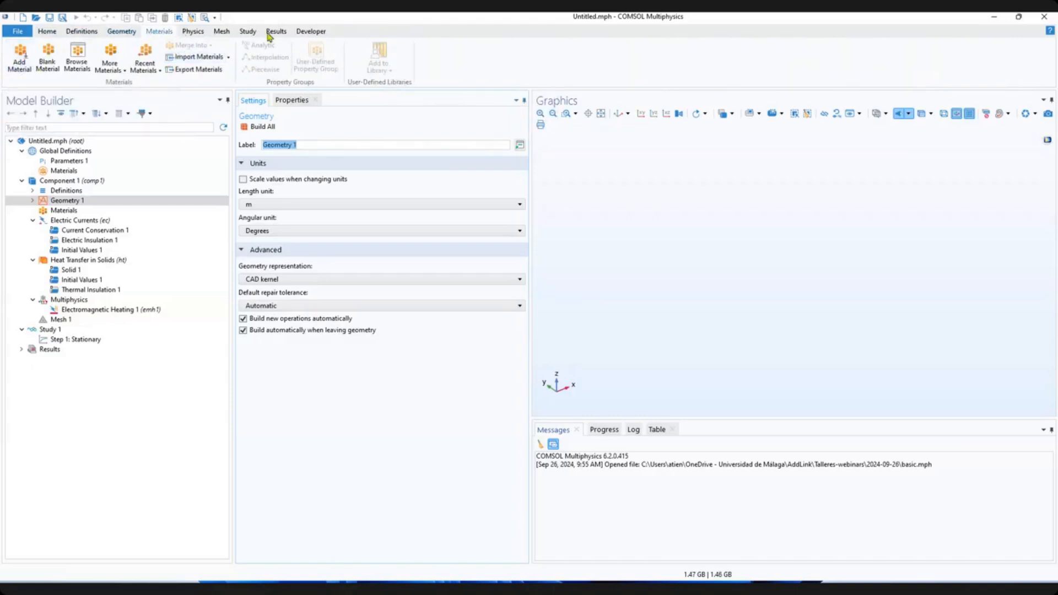
{"action": "left_click", "coordinate": [48, 32]}
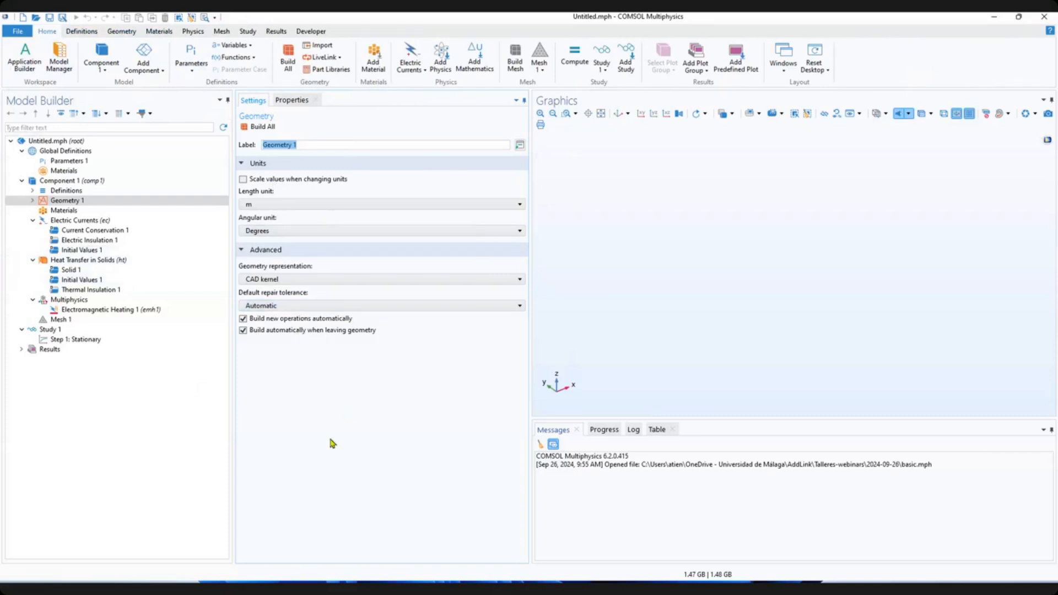
{"action": "left_click", "coordinate": [113, 190]}
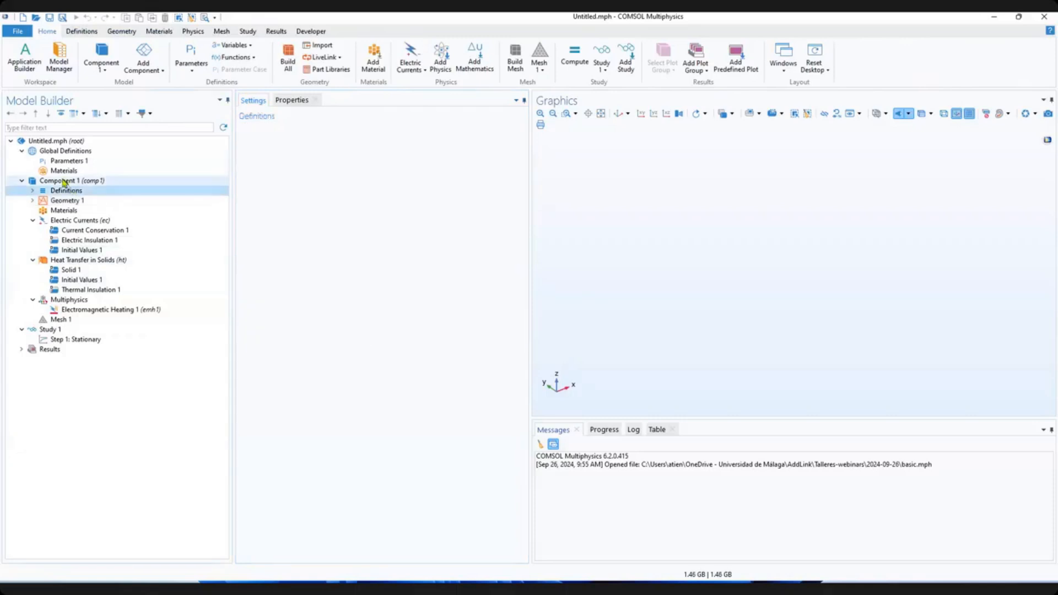
Load the global parameters from the file par_AAM.txt into Parameters 1, and clear the parameter table.
{"action": "left_click", "coordinate": [67, 161]}
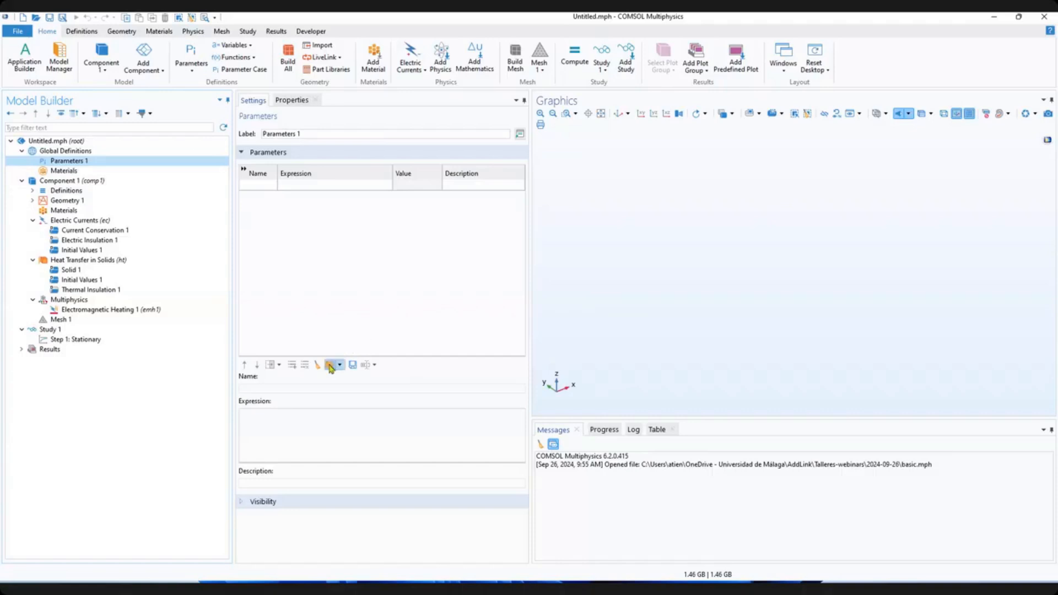
{"action": "left_click", "coordinate": [331, 365]}
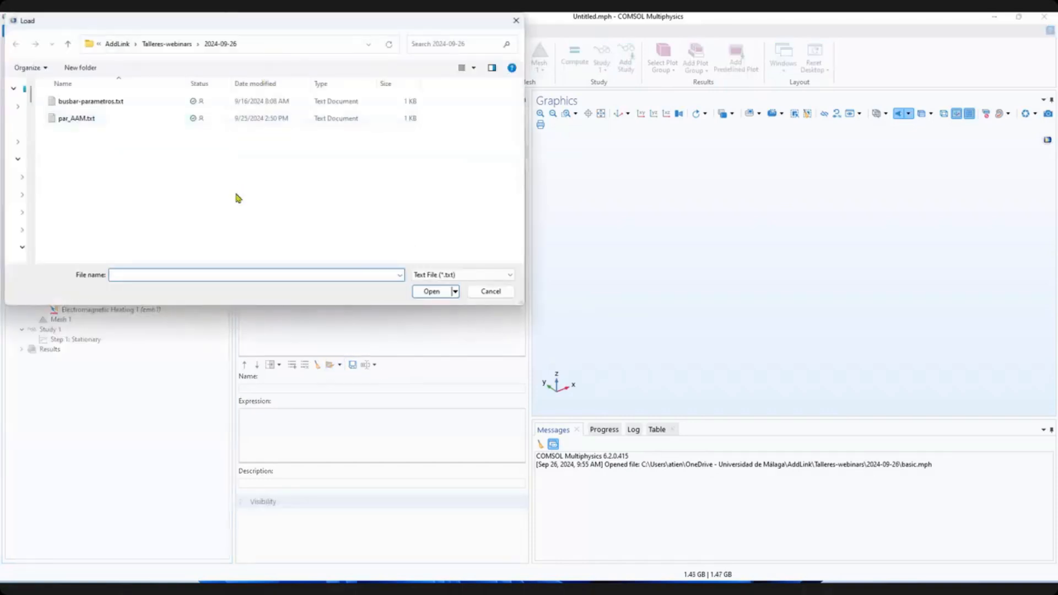
{"action": "left_click", "coordinate": [77, 119]}
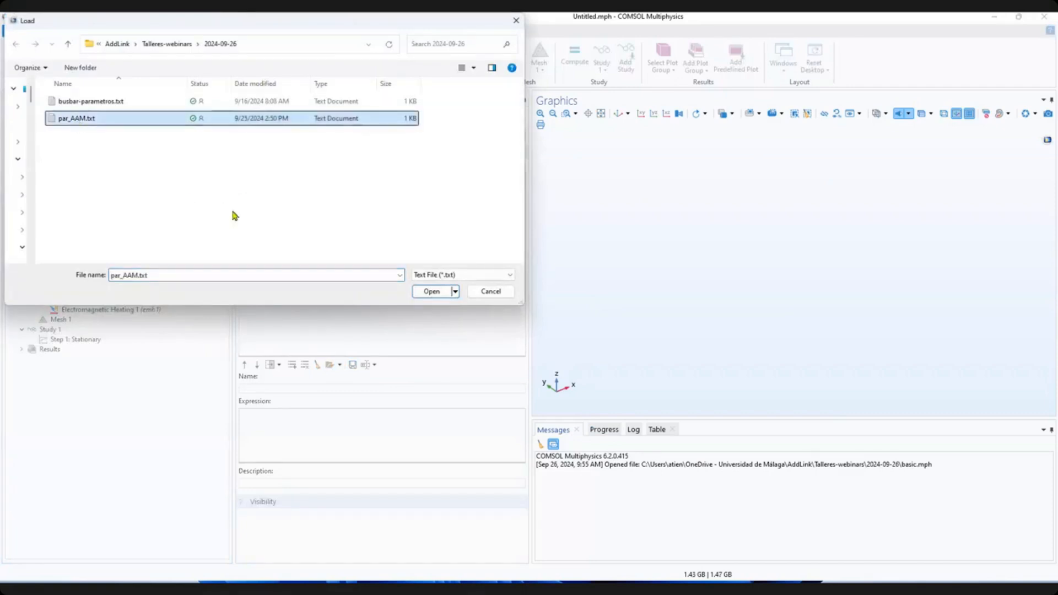
{"action": "left_click", "coordinate": [435, 292]}
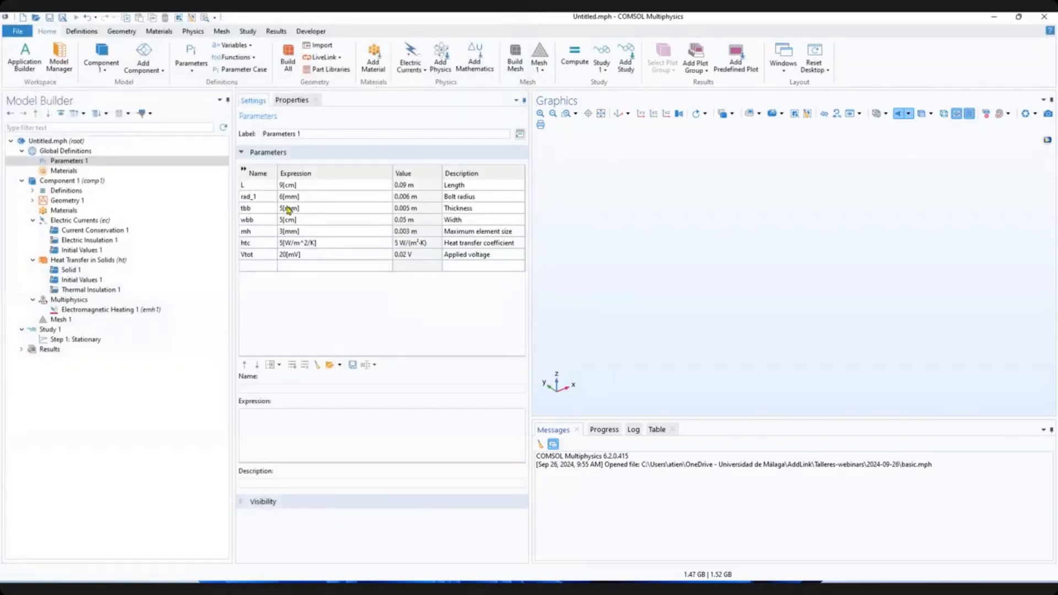
{"action": "left_click", "coordinate": [318, 366]}
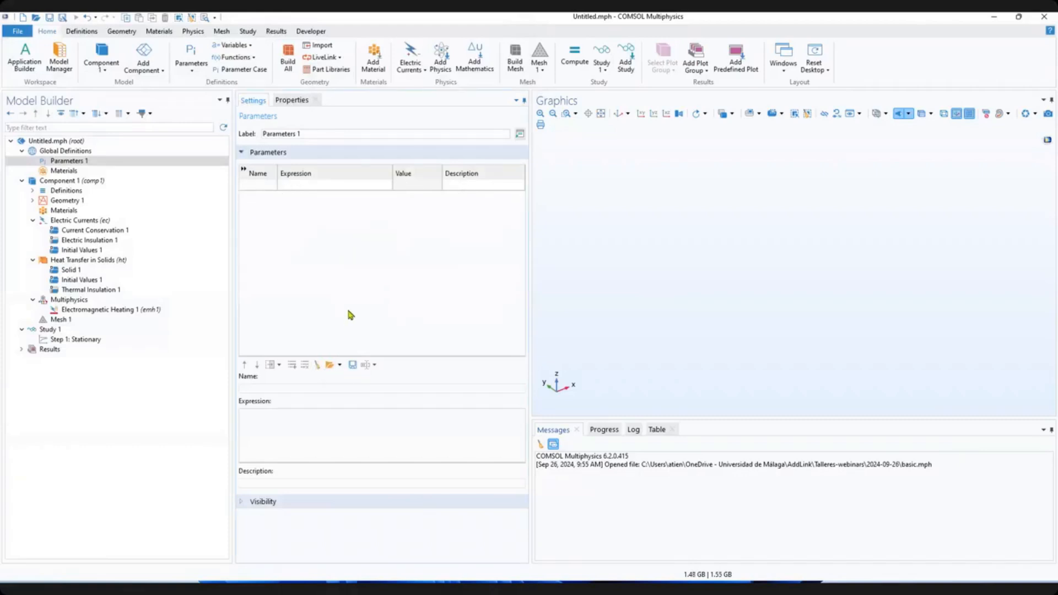
Define the global parameter L with the expression 9[cm] and the description "Lenght".
{"action": "left_click", "coordinate": [261, 189]}
{"action": "type", "text": "L"}
{"action": "left_click", "coordinate": [318, 186]}
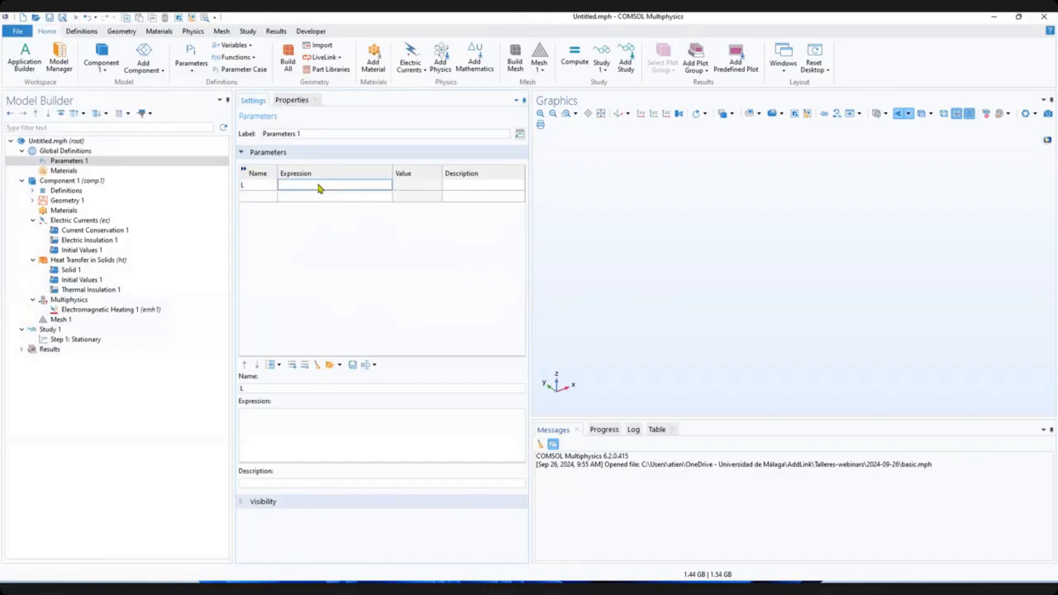
{"action": "left_click", "coordinate": [411, 188]}
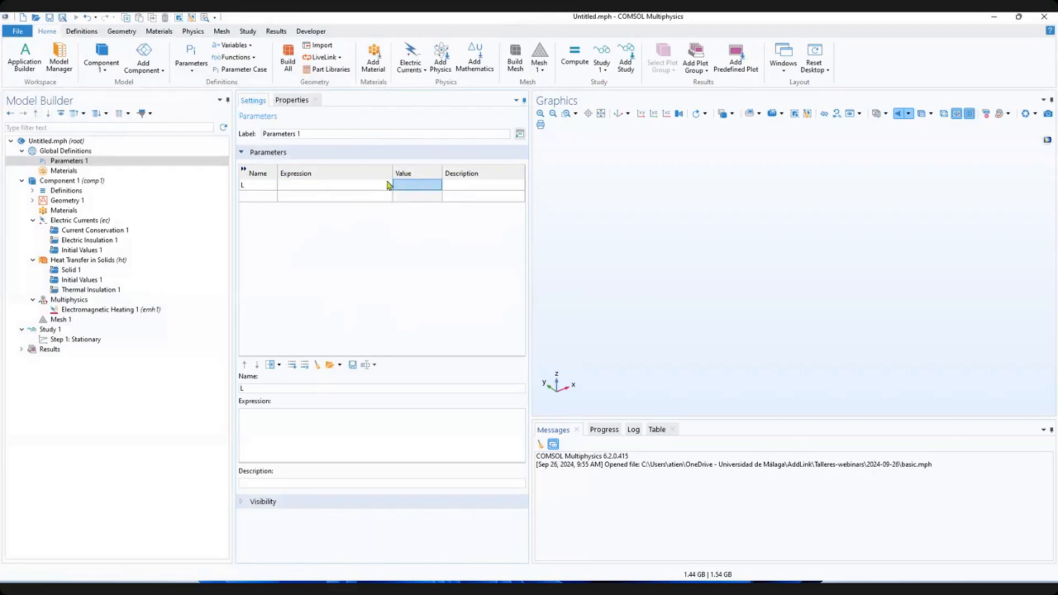
{"action": "left_click", "coordinate": [464, 187]}
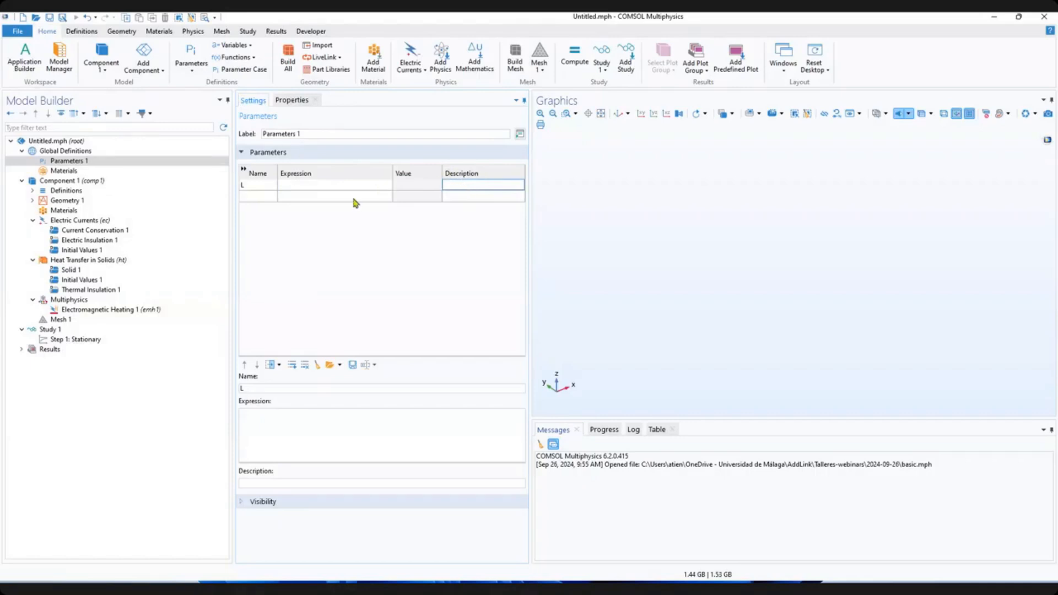
{"action": "left_click", "coordinate": [335, 188]}
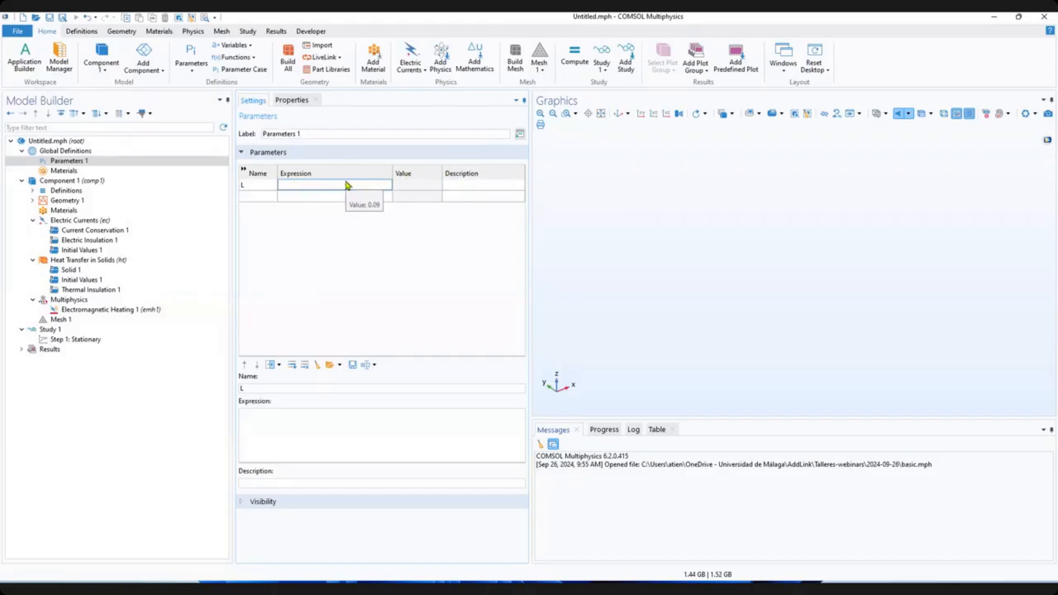
{"action": "type", "text": "9[cm]"}
{"action": "key", "text": "Tab"}
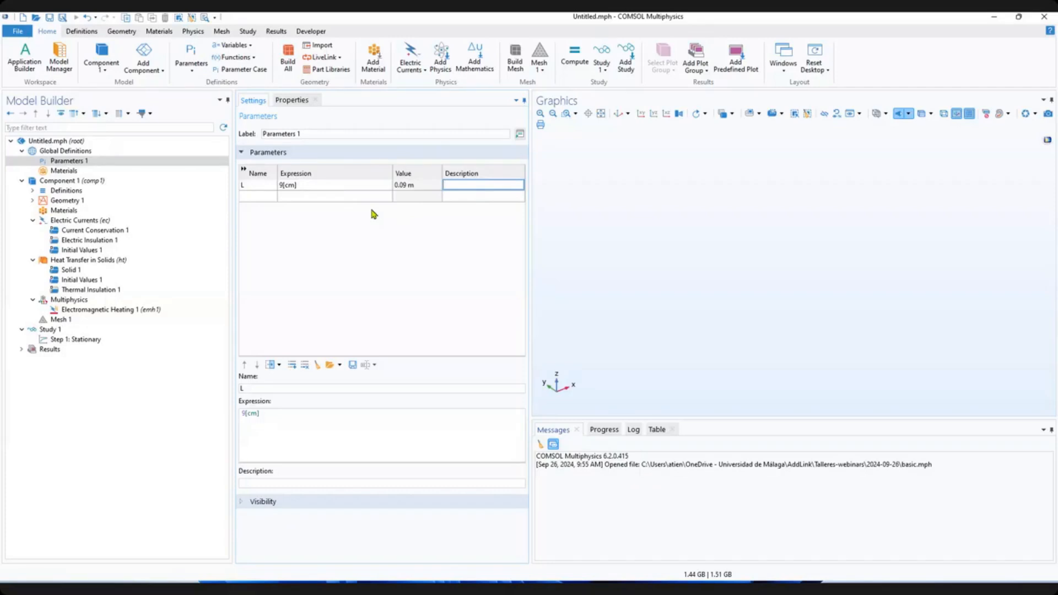
{"action": "type", "text": "Lenght"}
Add a second parameter rad_1 with the expression 6[mm] and the description "Bolt radius".
{"action": "left_click", "coordinate": [269, 197]}
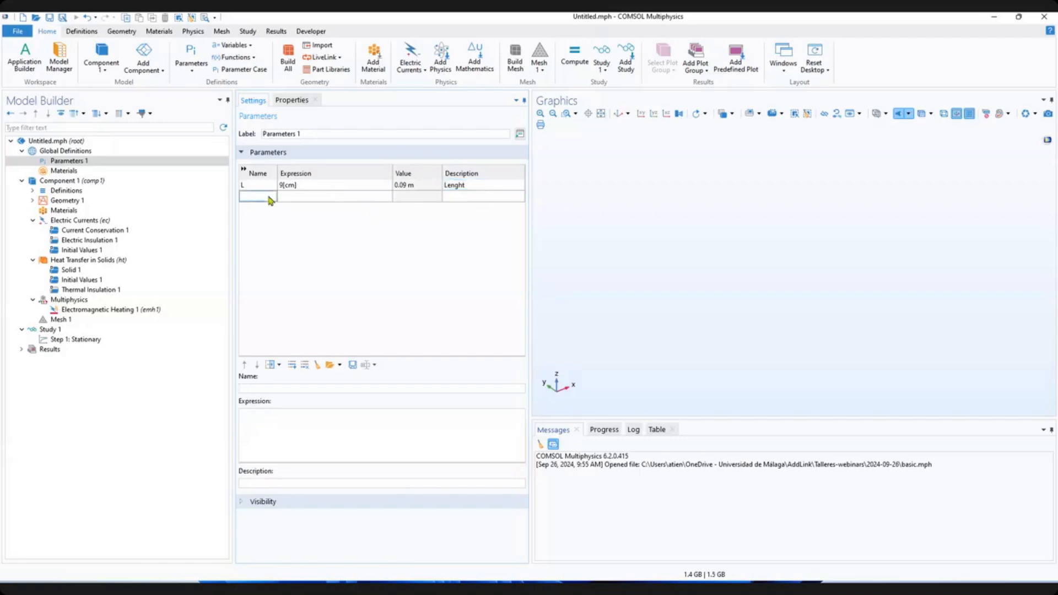
{"action": "type", "text": "rad_1"}
{"action": "left_click", "coordinate": [309, 198]}
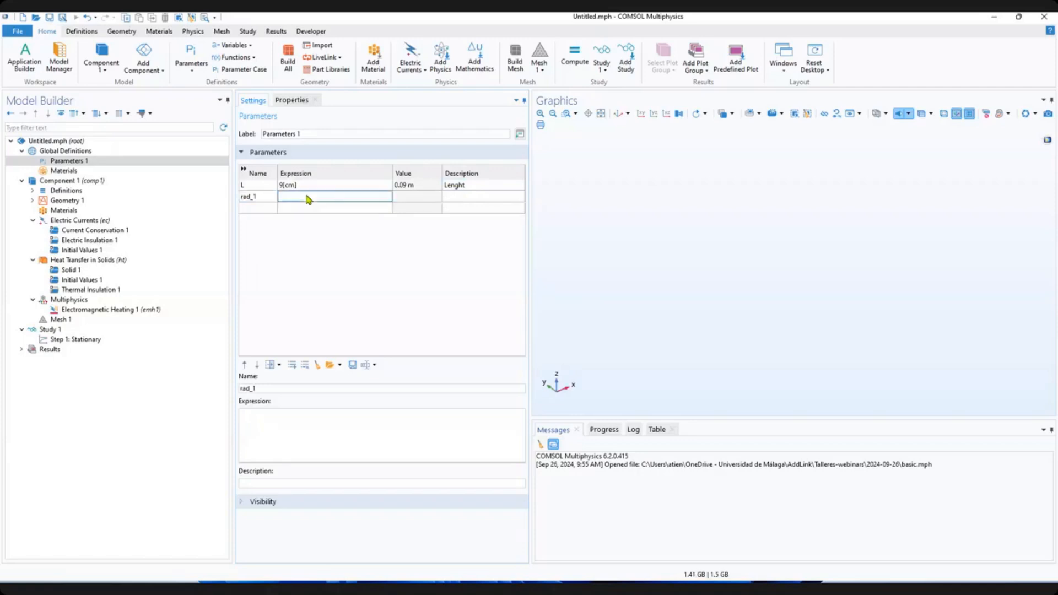
{"action": "type", "text": "6[m"}
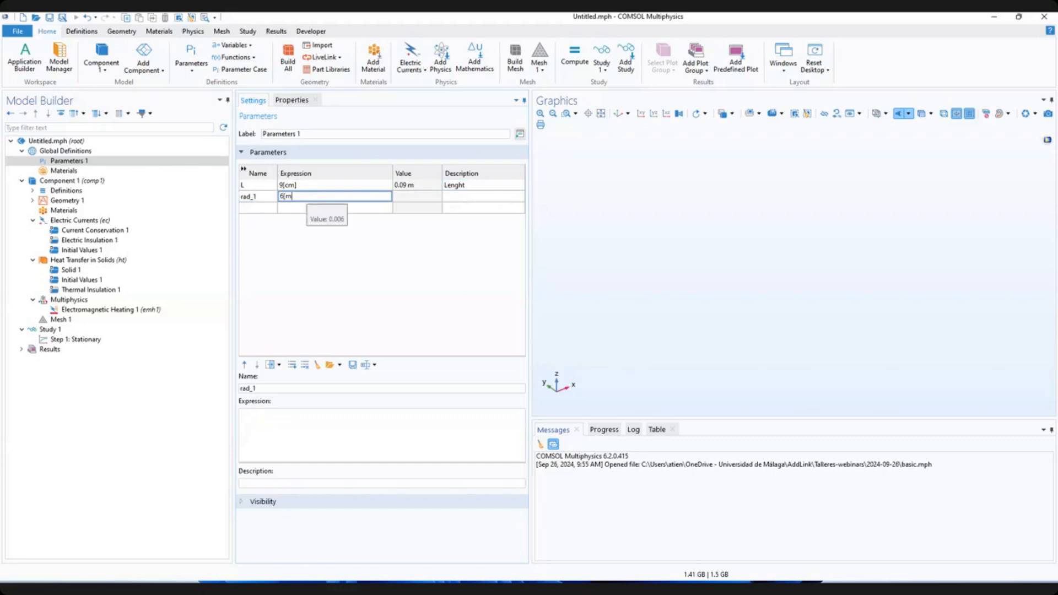
{"action": "type", "text": "m"}
{"action": "left_click", "coordinate": [498, 198]}
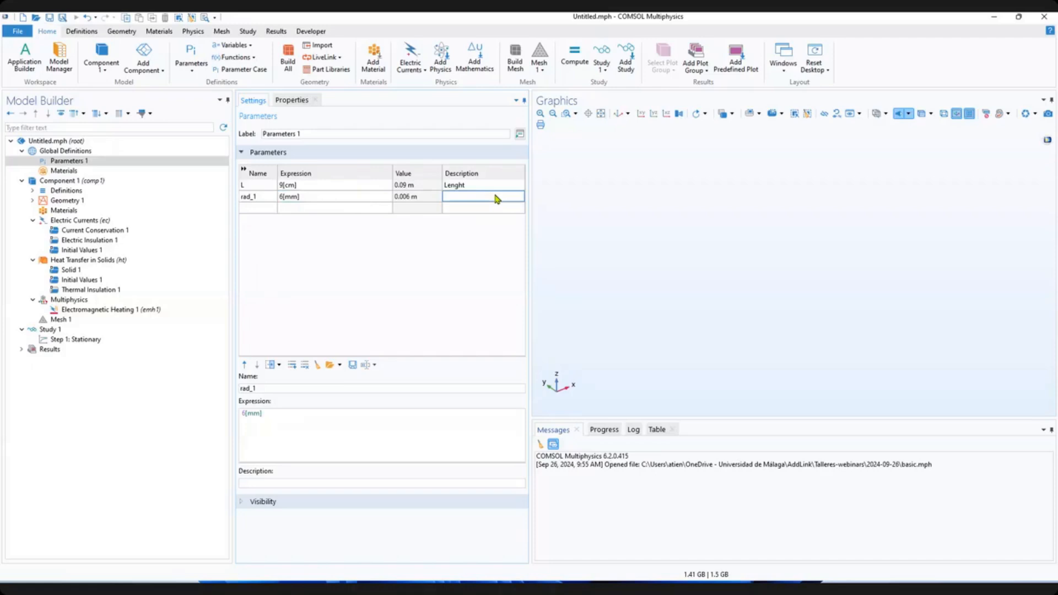
{"action": "type", "text": "Bolt radius"}
Add a third parameter tbb with the expression 5[mm] and the description "Thickness".
{"action": "left_click", "coordinate": [267, 208]}
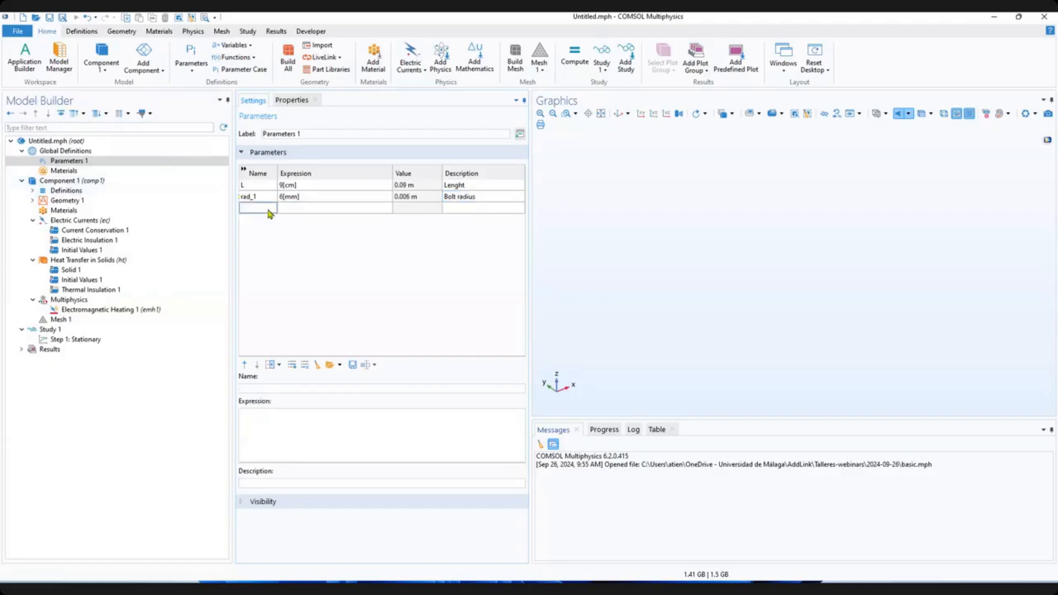
{"action": "type", "text": "tbb"}
{"action": "left_click", "coordinate": [305, 210]}
{"action": "type", "text": "5"}
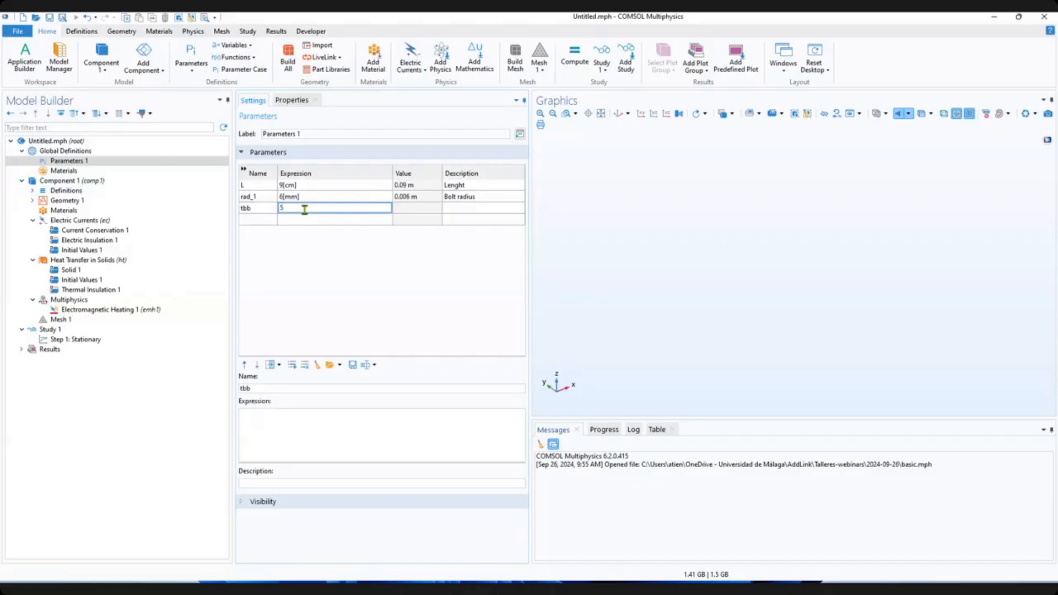
{"action": "type", "text": "[mm"}
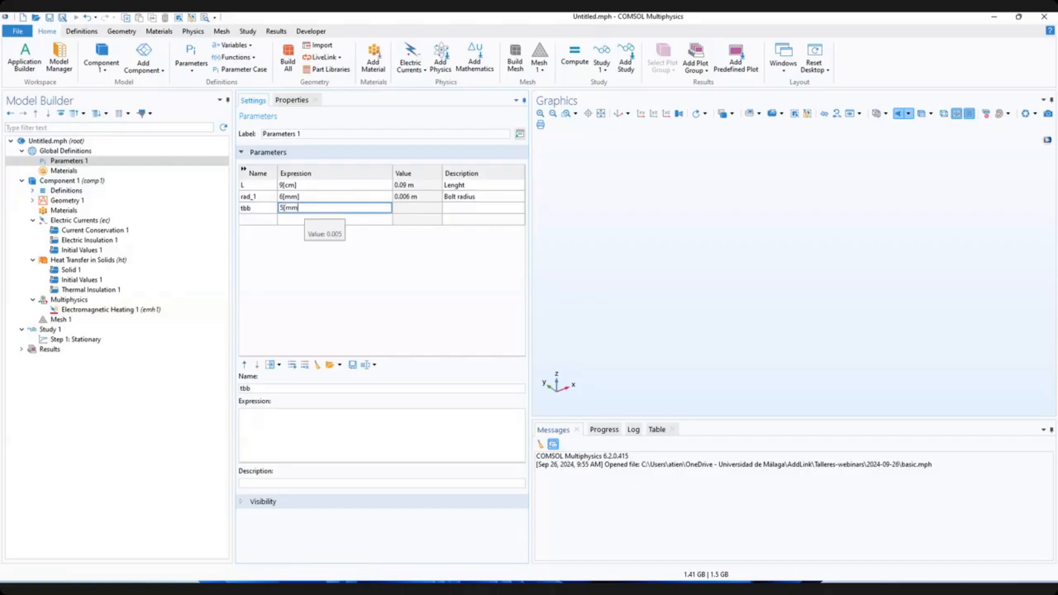
{"action": "type", "text": "]"}
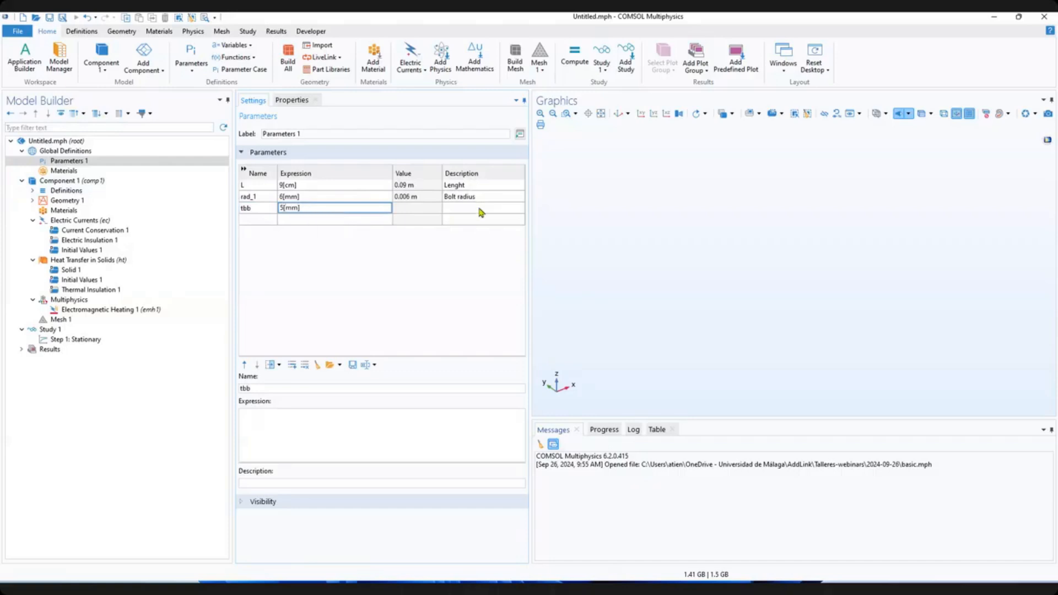
{"action": "left_click", "coordinate": [481, 209]}
{"action": "type", "text": "T"}
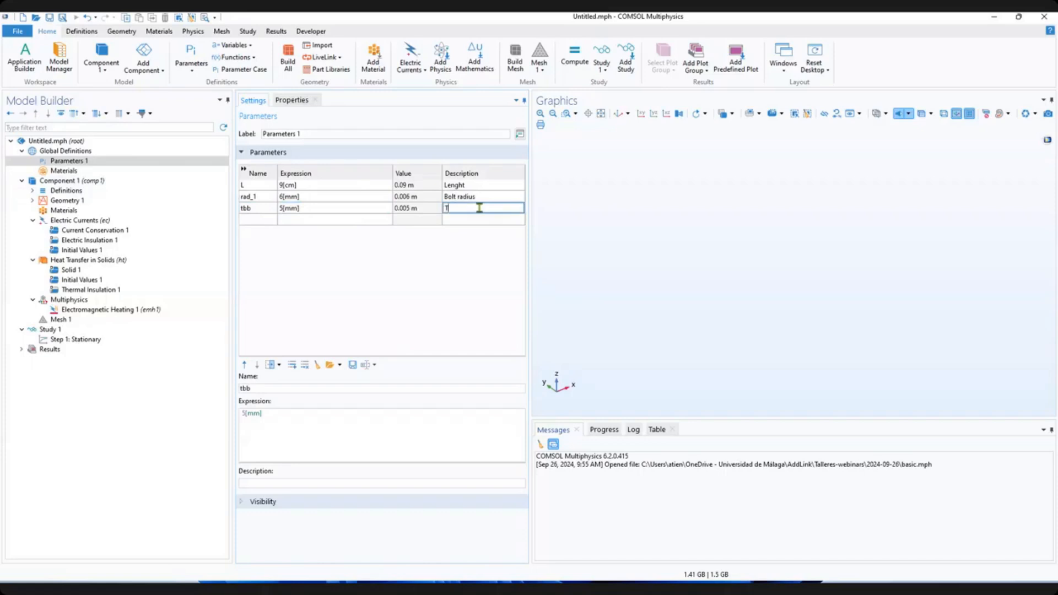
{"action": "type", "text": "hickness"}
Add a fourth parameter wbb with the expression 5[cm] and the description "Width".
{"action": "left_click", "coordinate": [243, 219]}
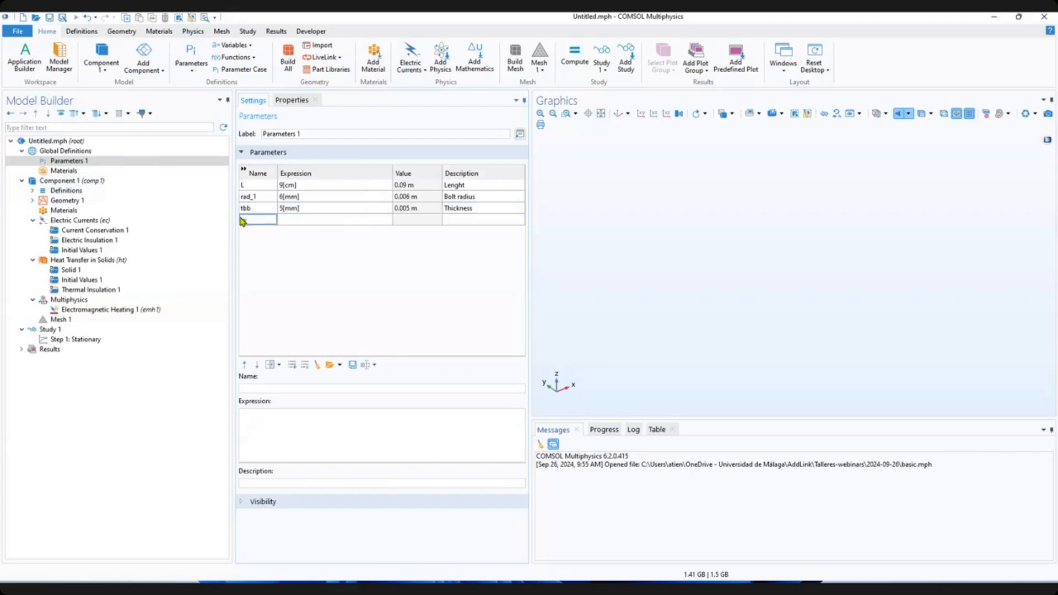
{"action": "type", "text": "wbb"}
{"action": "left_click", "coordinate": [314, 221]}
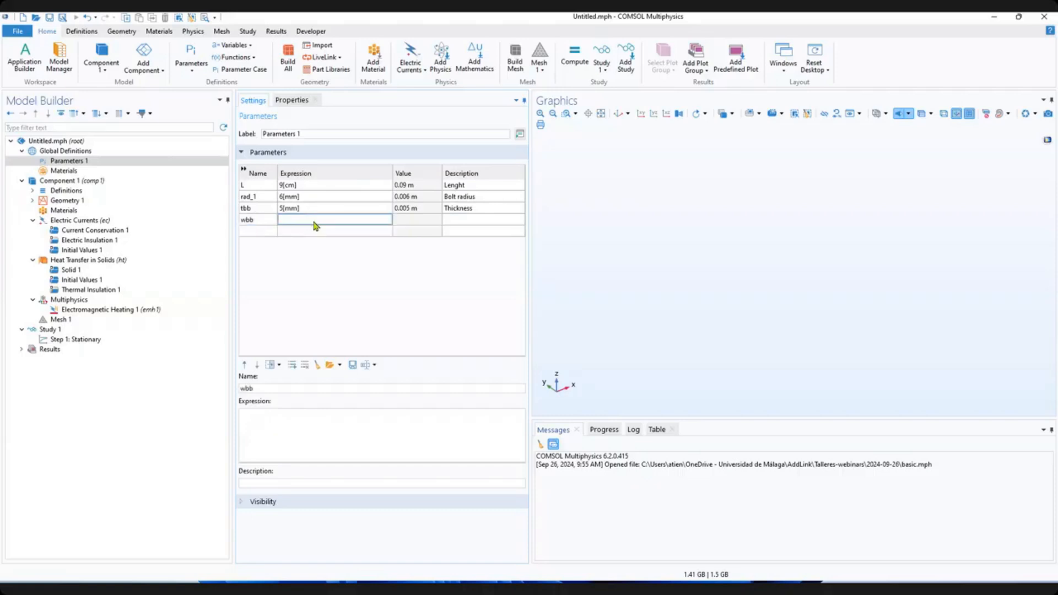
{"action": "type", "text": "5["}
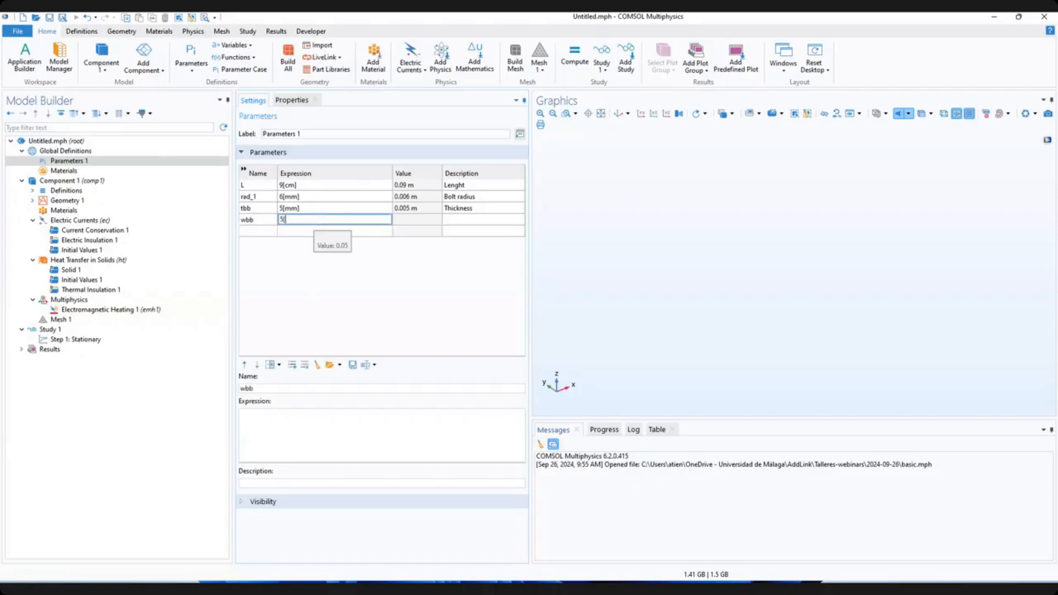
{"action": "type", "text": "cm]"}
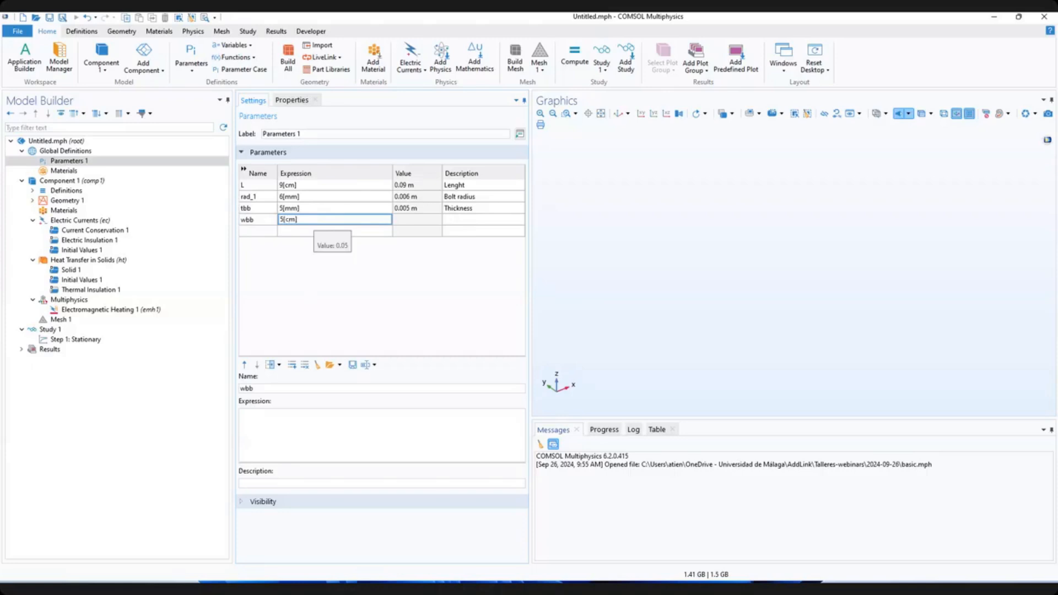
{"action": "left_click", "coordinate": [447, 223]}
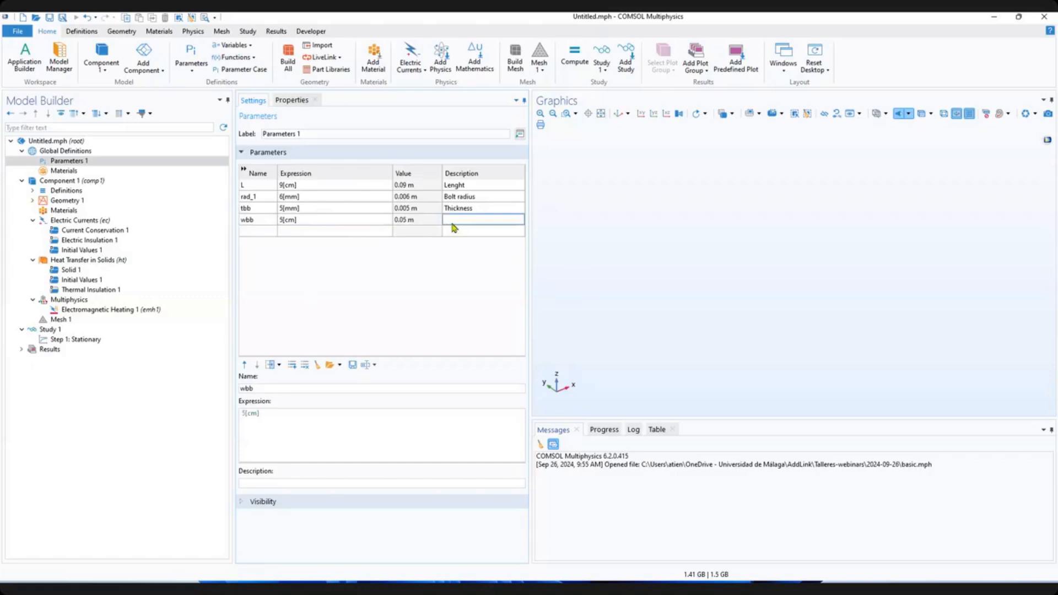
{"action": "type", "text": "Wit"}
{"action": "type", "text": "dth"}
Add a fifth parameter mh with the expression 3[mm], leaving its description empty.
{"action": "left_click", "coordinate": [267, 232]}
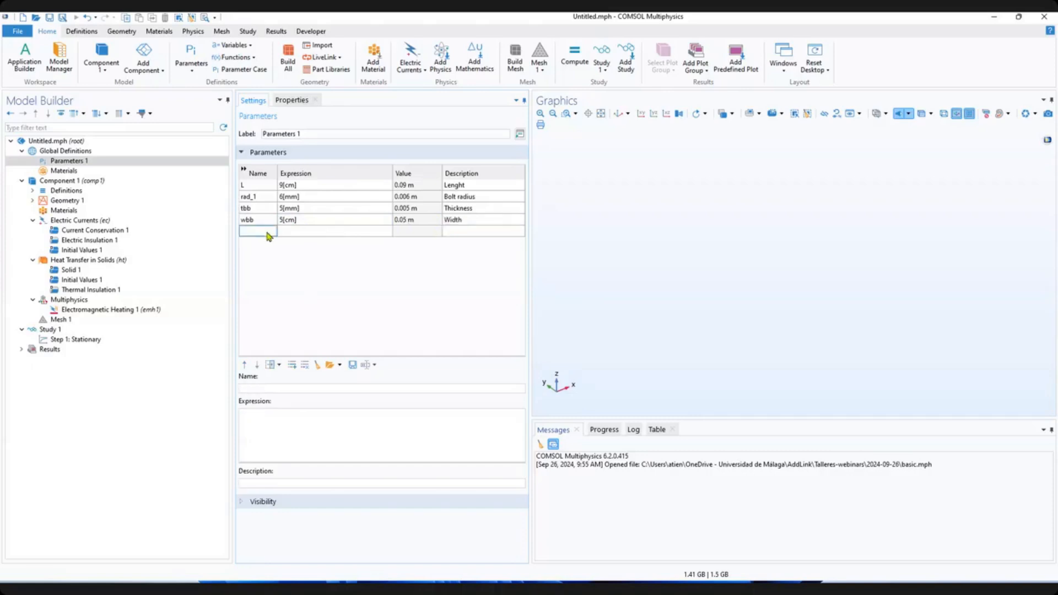
{"action": "type", "text": "mh"}
{"action": "left_click", "coordinate": [300, 232]}
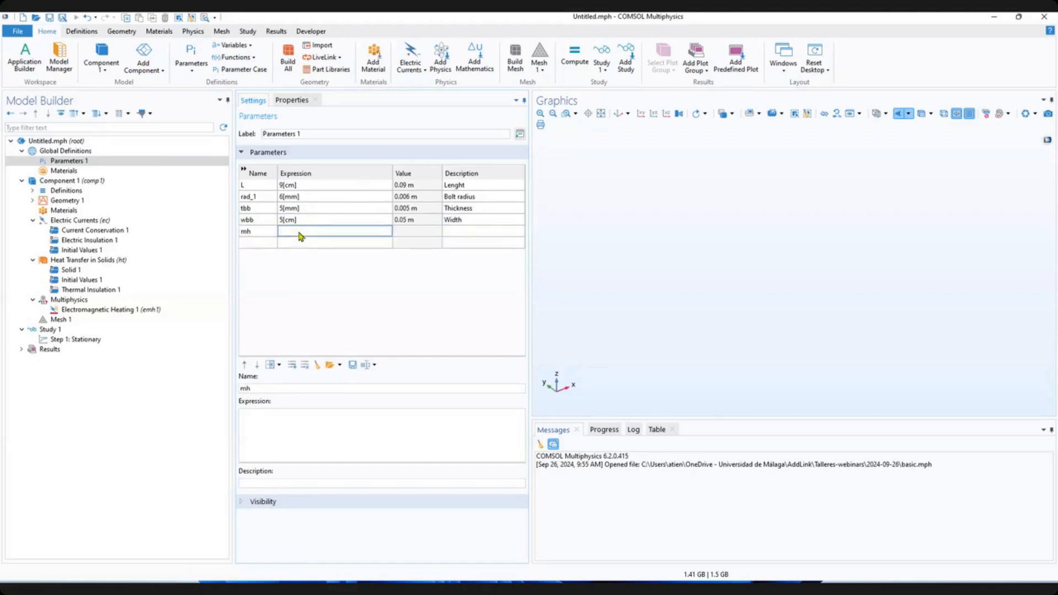
{"action": "type", "text": "3["}
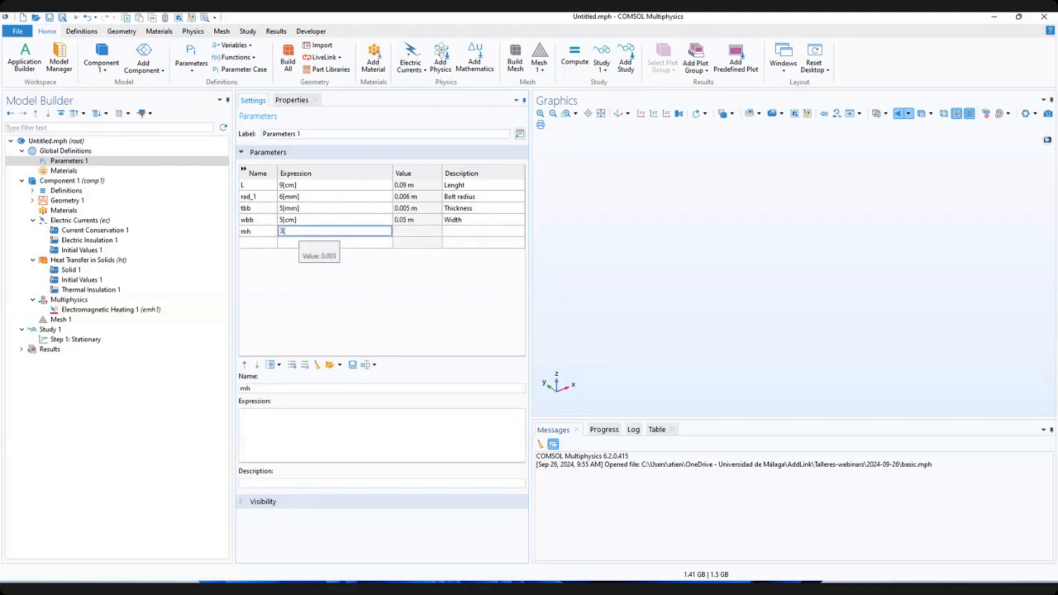
{"action": "type", "text": "mm]"}
Add a parameter htc with the expression 5[W/m^2/K] and the description "Heat transfer coefficient".
{"action": "left_click", "coordinate": [247, 244]}
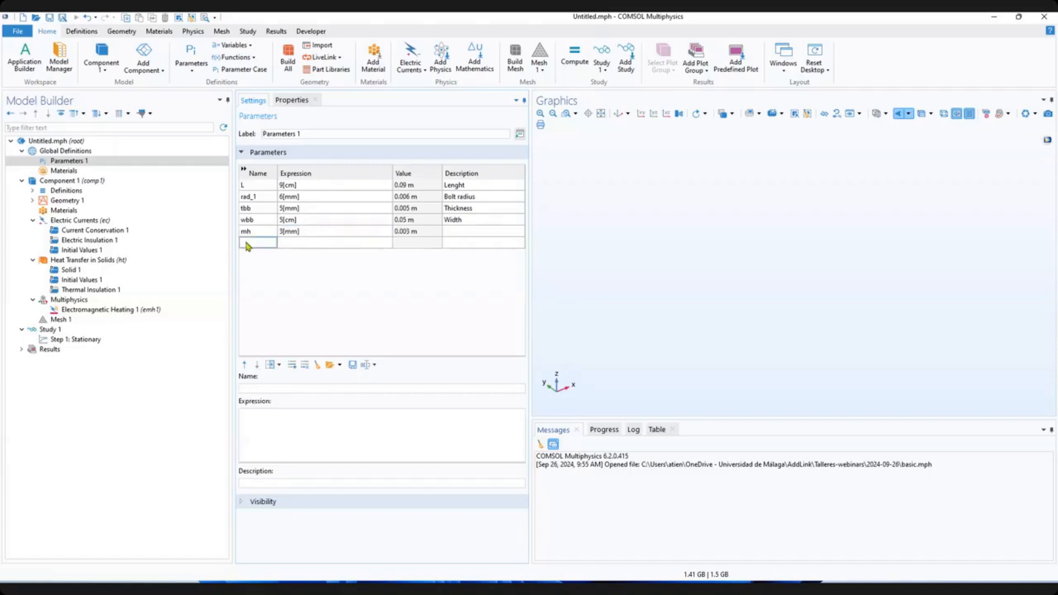
{"action": "type", "text": "htc"}
{"action": "left_click", "coordinate": [297, 244]}
{"action": "type", "text": "5"}
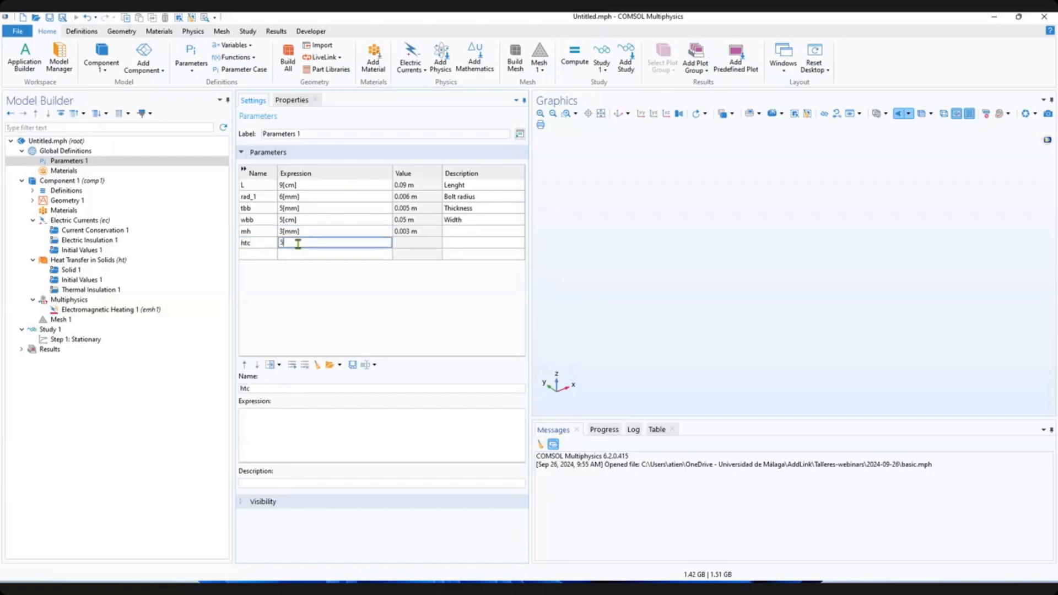
{"action": "type", "text": "[W/m^2"}
{"action": "type", "text": "S"}
{"action": "key", "text": "BackSpace"}
{"action": "type", "text": "/K]"}
{"action": "left_click", "coordinate": [483, 243]}
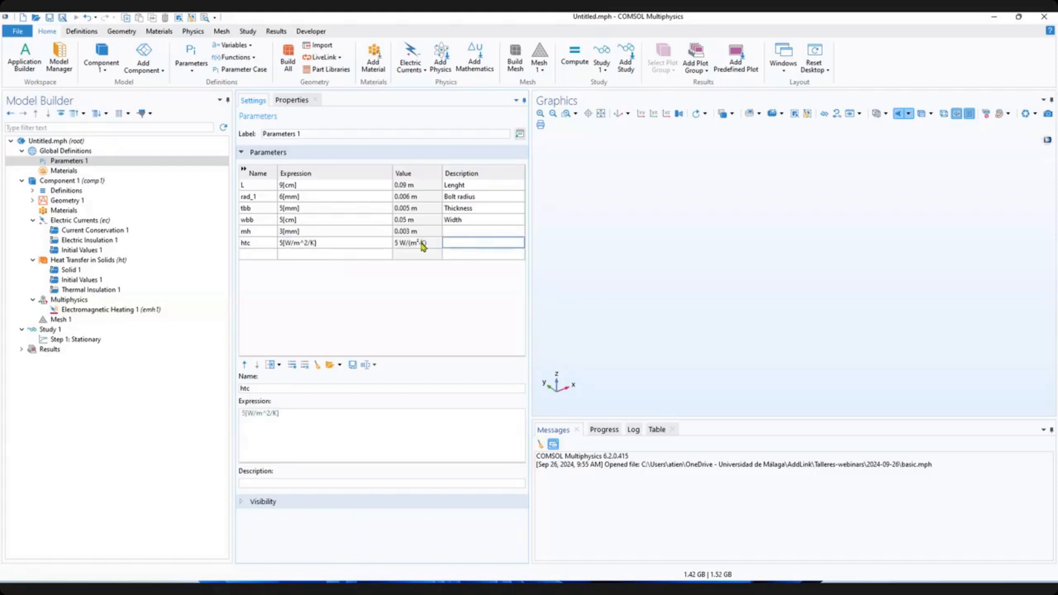
{"action": "type", "text": "Heat transfer coef"}
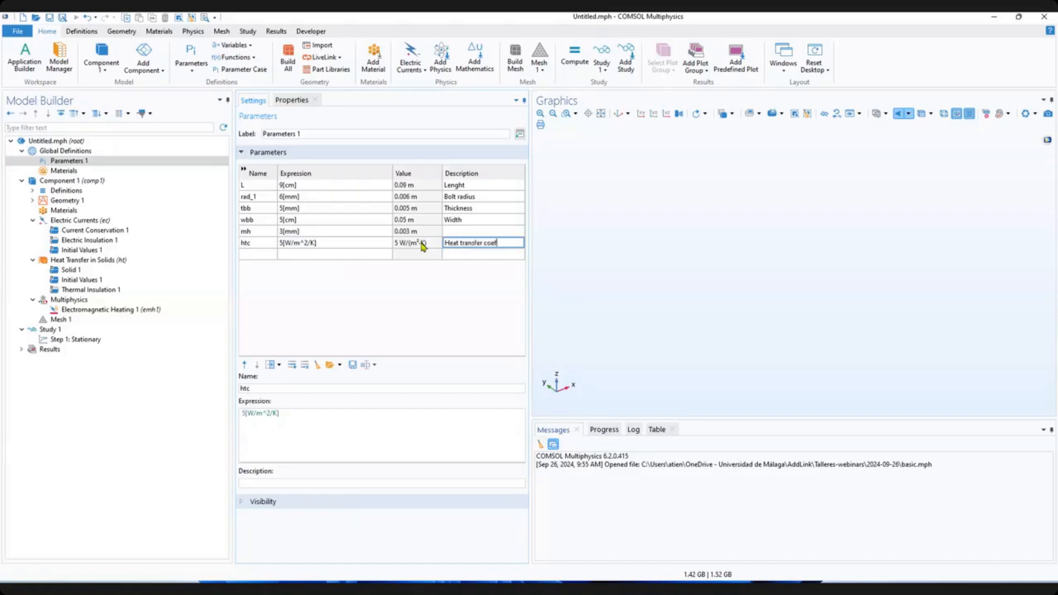
{"action": "type", "text": "ficient"}
Add a parameter Vtot with the expression 20[mV] and the description "Applied voltage".
{"action": "left_click", "coordinate": [265, 254]}
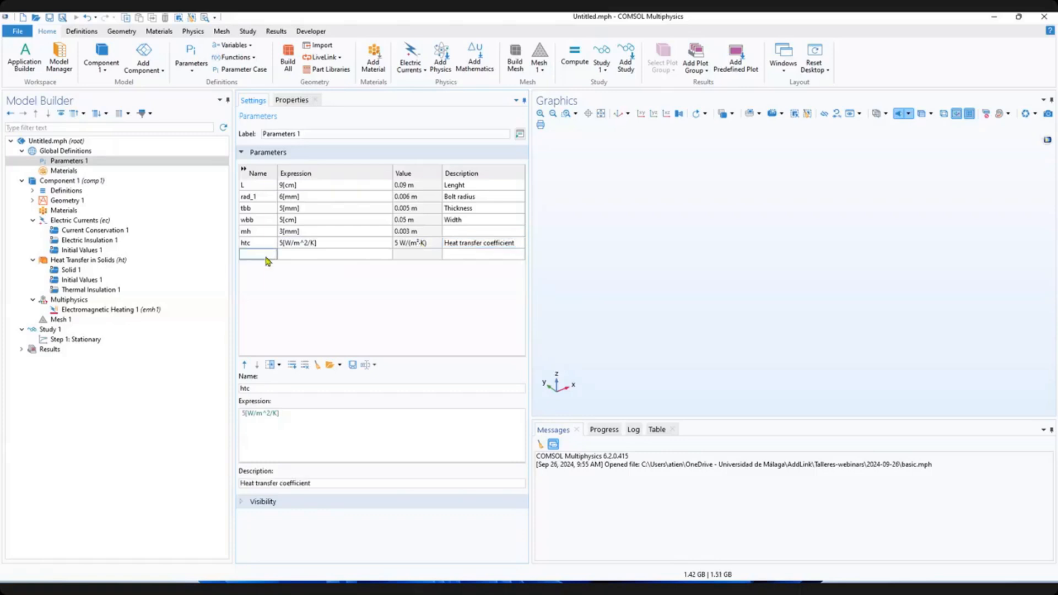
{"action": "type", "text": "Vtot"}
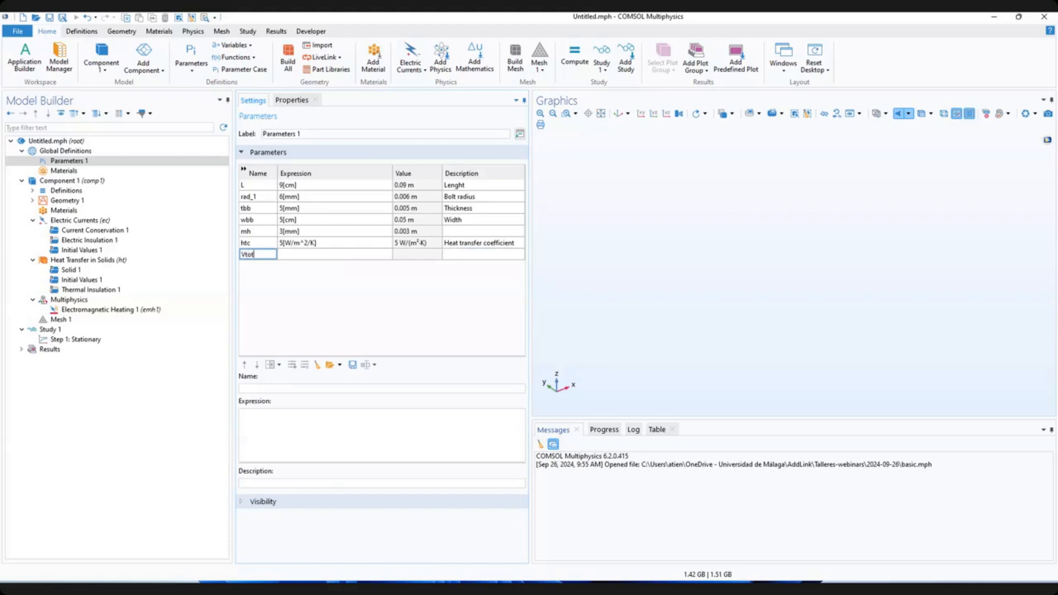
{"action": "left_click", "coordinate": [314, 254]}
{"action": "type", "text": "2"}
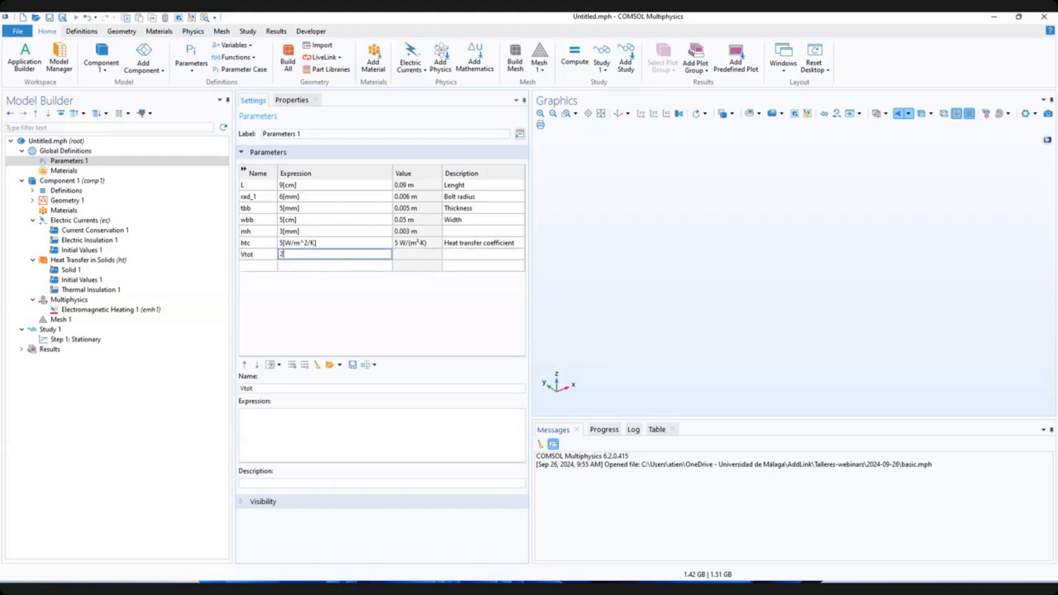
{"action": "type", "text": "0["}
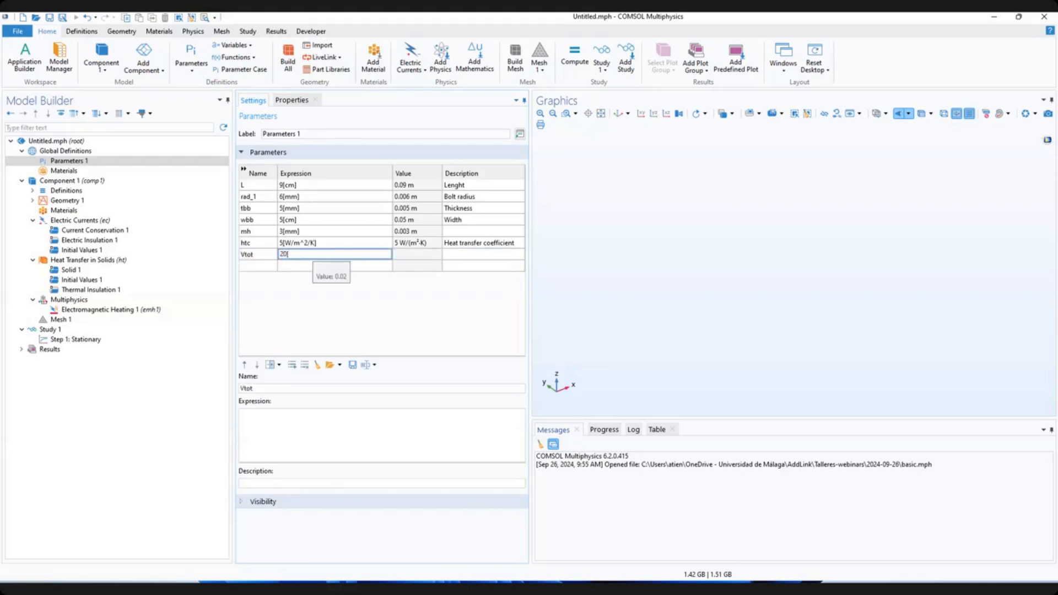
{"action": "type", "text": "mV"}
{"action": "left_click", "coordinate": [458, 255]}
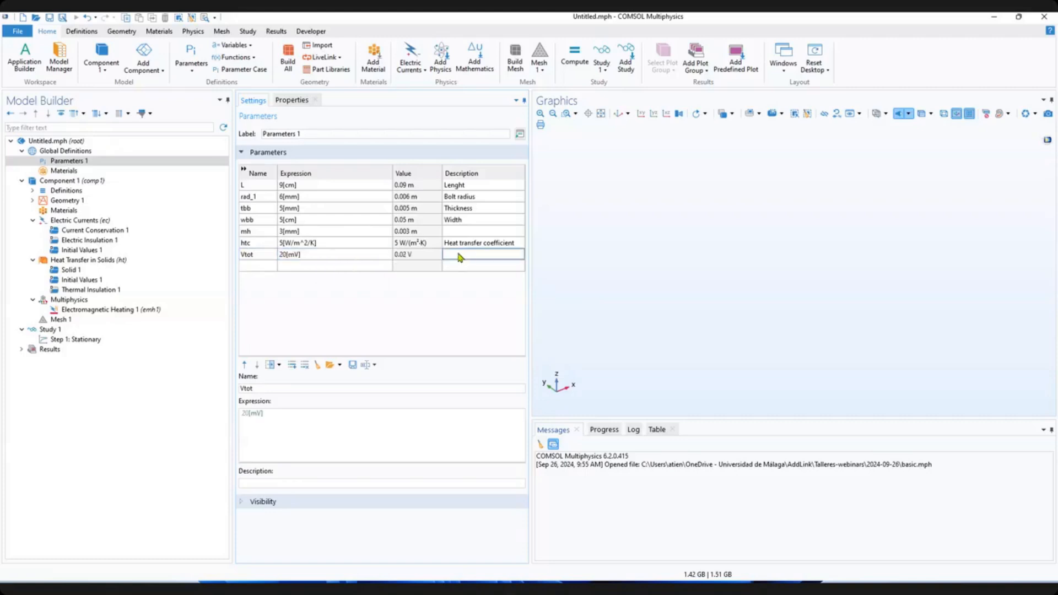
{"action": "type", "text": "Applied voltage"}
{"action": "left_click", "coordinate": [420, 303]}
Examine the global materials, Component 1, its definitions and Geometry 1, including the available geometry operations and the Form Union settings.
{"action": "left_click", "coordinate": [70, 173]}
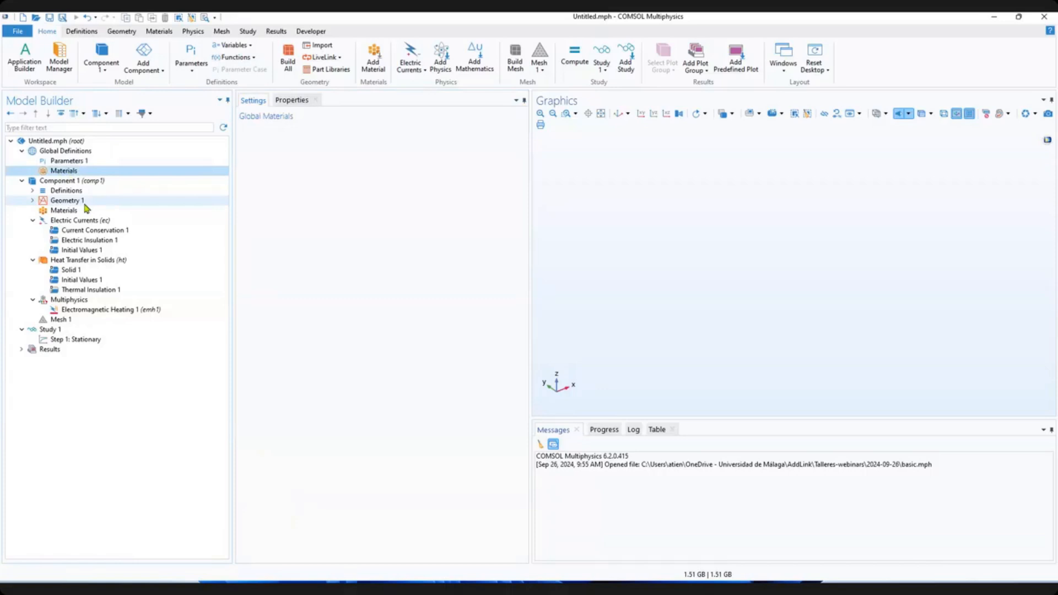
{"action": "left_click", "coordinate": [58, 182]}
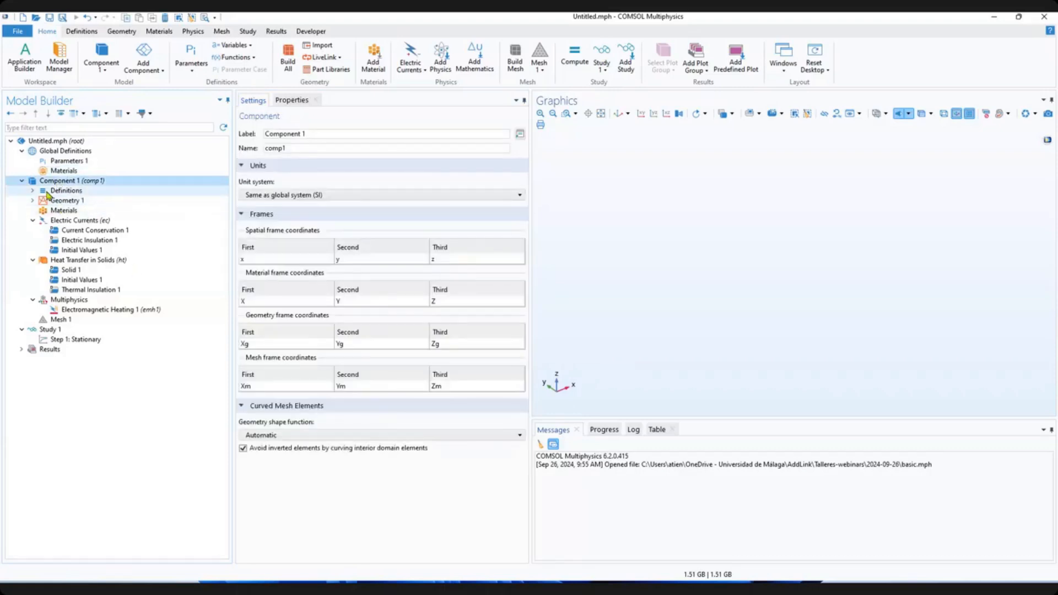
{"action": "left_click", "coordinate": [65, 202]}
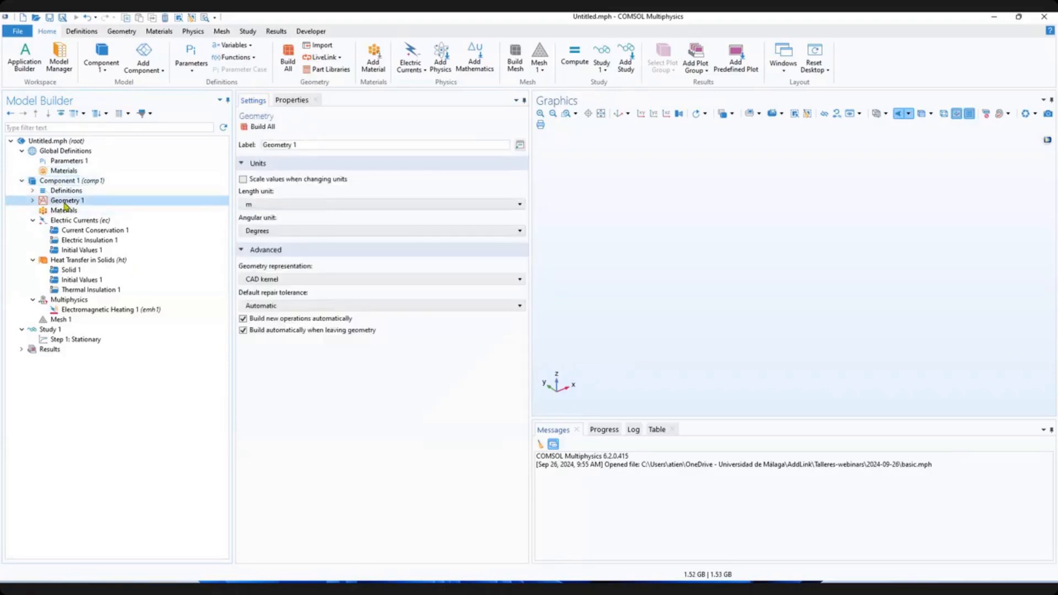
{"action": "left_click", "coordinate": [32, 190]}
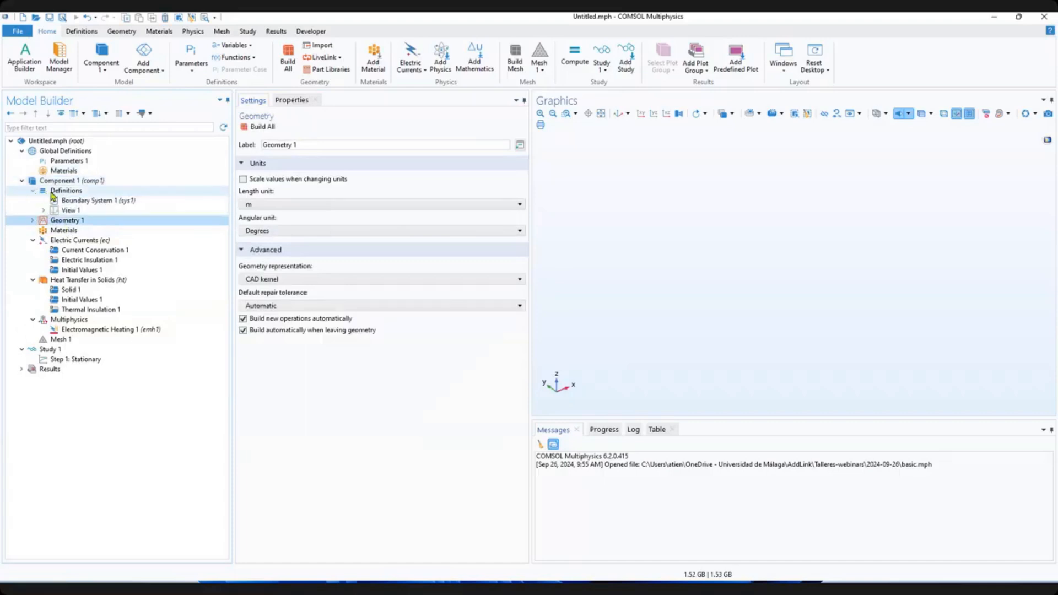
{"action": "left_click", "coordinate": [32, 191]}
{"action": "left_click", "coordinate": [61, 192]}
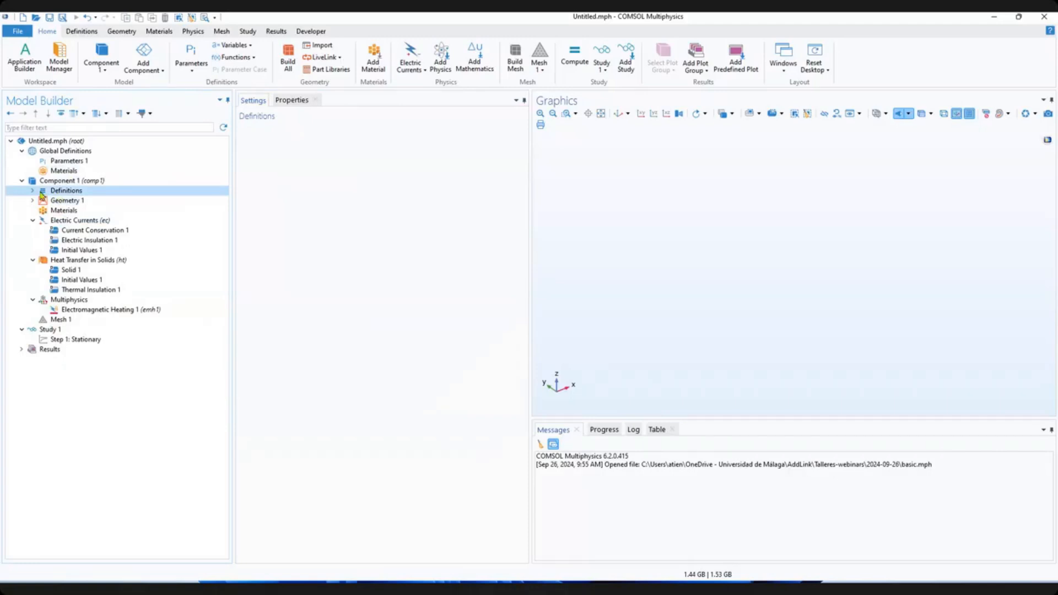
{"action": "left_click", "coordinate": [32, 191]}
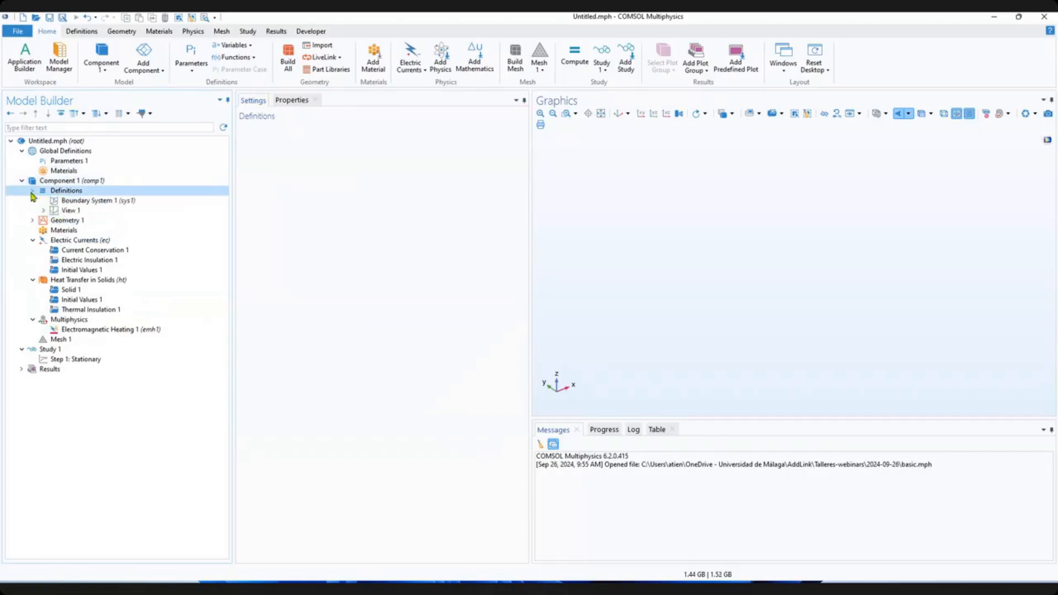
{"action": "left_click", "coordinate": [32, 191]}
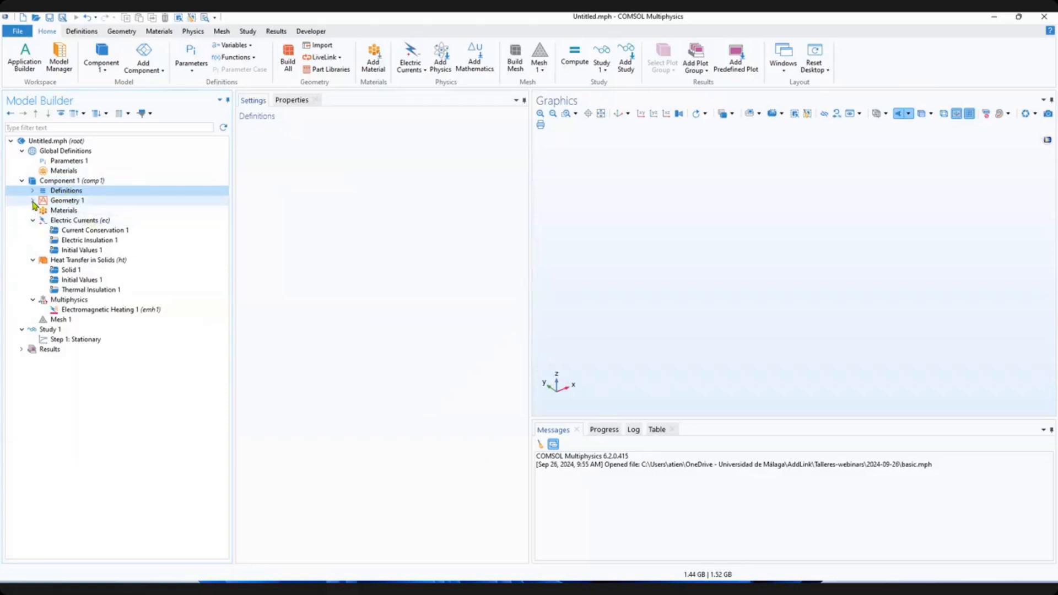
{"action": "left_click", "coordinate": [33, 202]}
{"action": "left_click", "coordinate": [63, 201]}
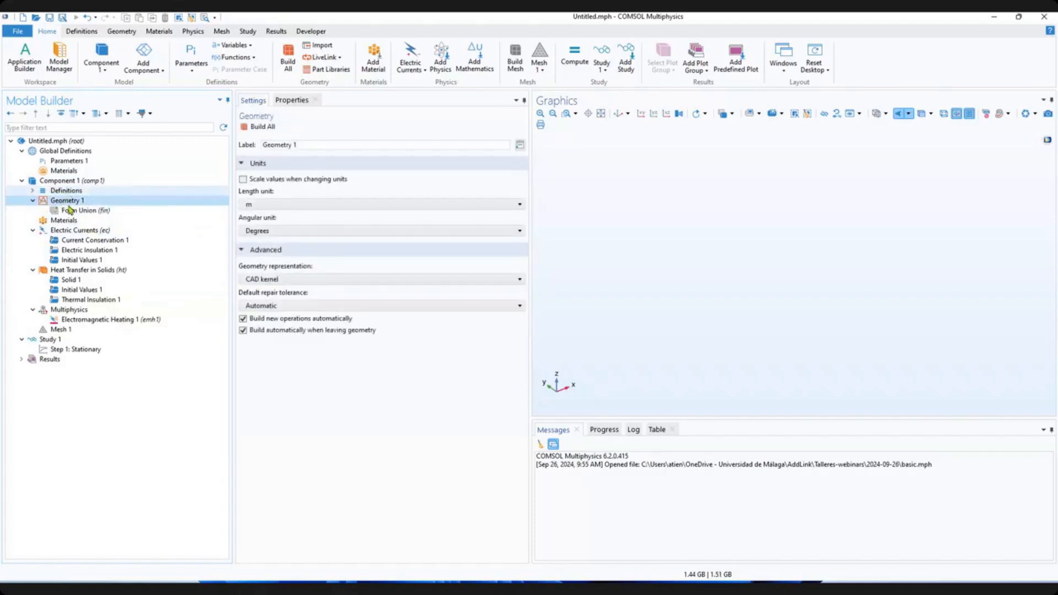
{"action": "left_click", "coordinate": [132, 34]}
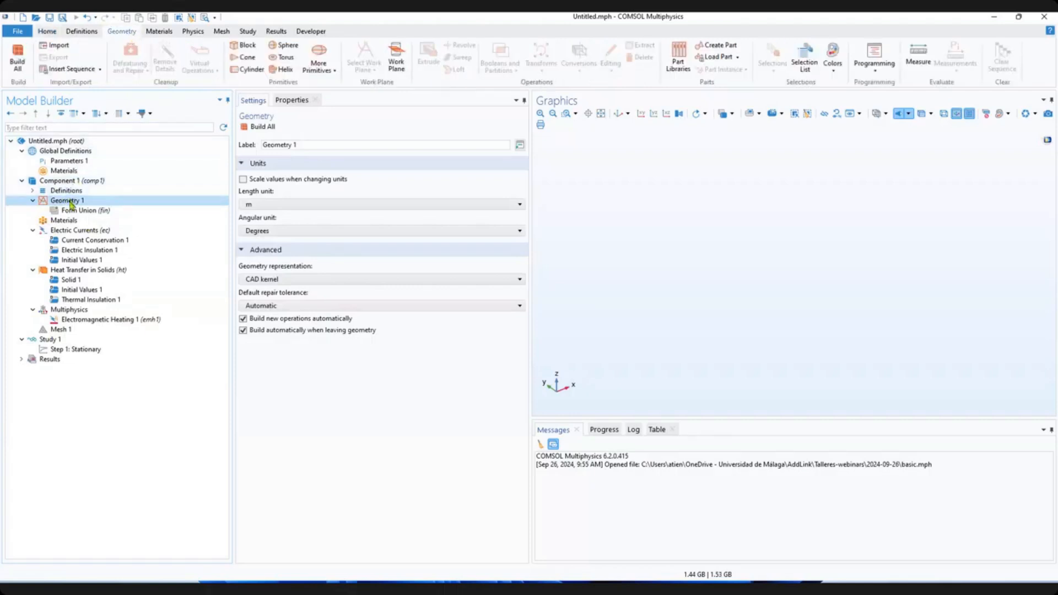
{"action": "right_click", "coordinate": [71, 204]}
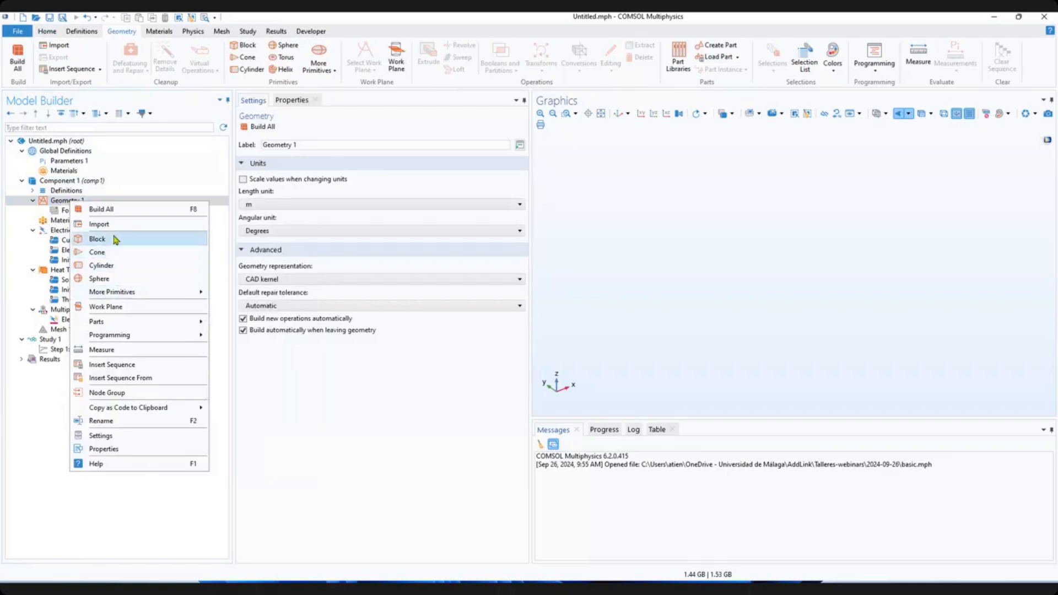
{"action": "left_click", "coordinate": [57, 205]}
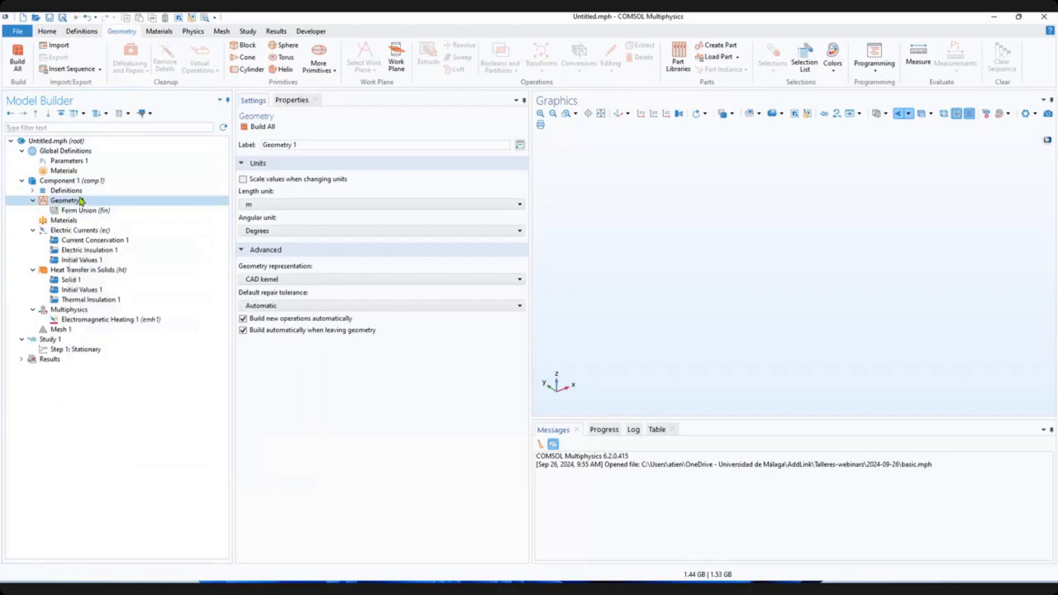
{"action": "left_click", "coordinate": [88, 214]}
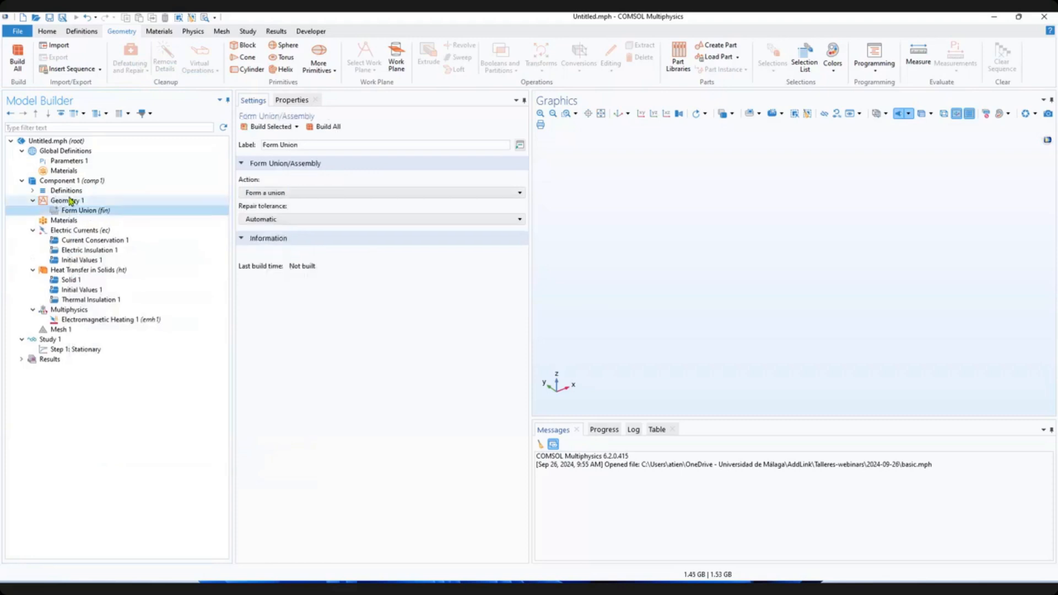
Add a work plane to Geometry 1 in Component 1.
{"action": "left_click", "coordinate": [71, 202]}
{"action": "right_click", "coordinate": [71, 201]}
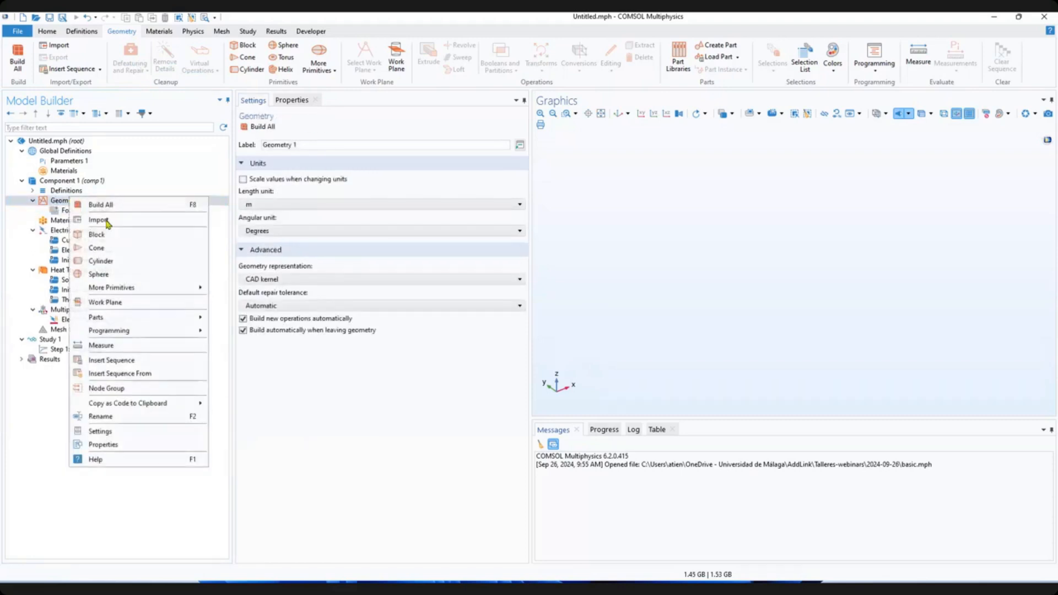
{"action": "left_click", "coordinate": [113, 303]}
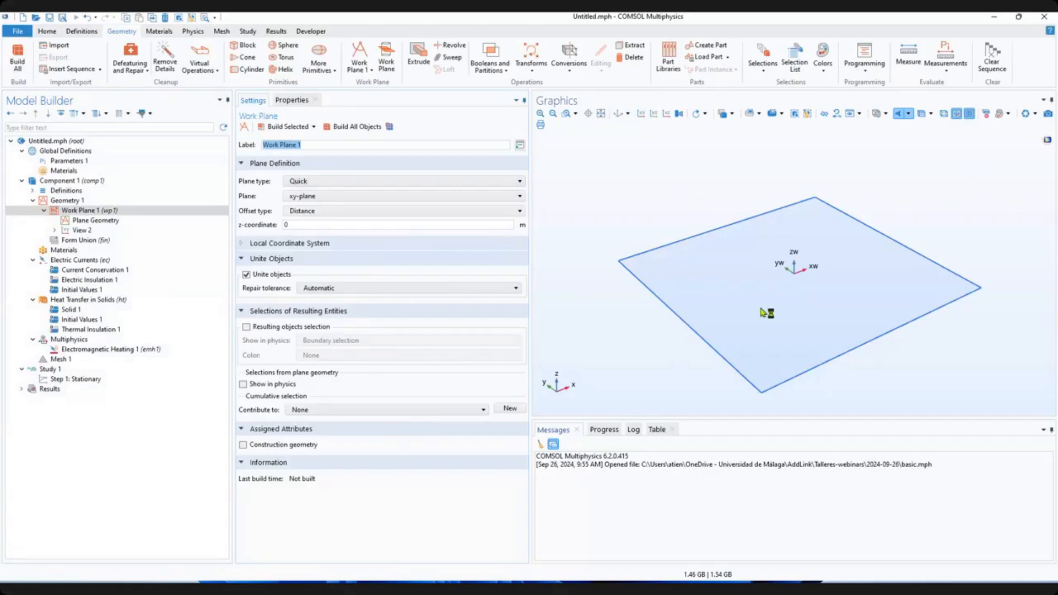
{"action": "scroll", "coordinate": [762, 307], "scroll_direction": "up", "scroll_amount": 5}
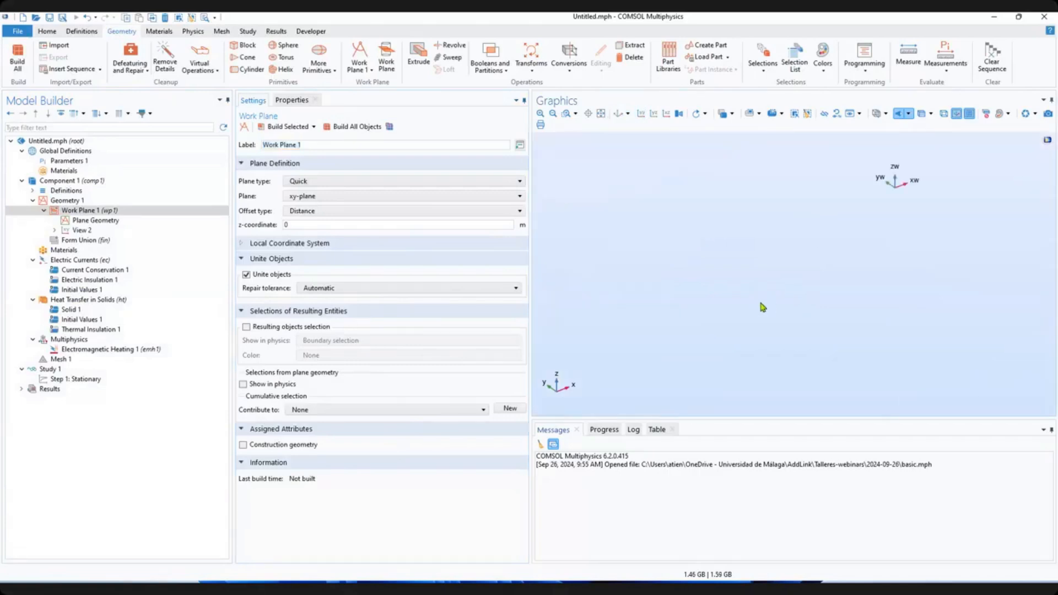
{"action": "scroll", "coordinate": [763, 306], "scroll_direction": "down", "scroll_amount": 5}
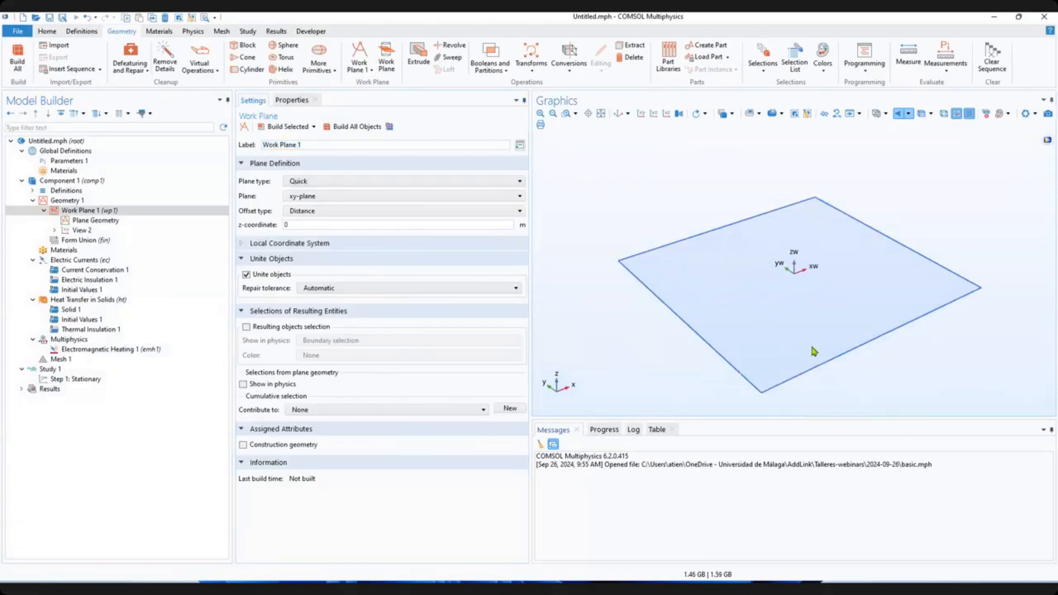
{"action": "left_click_drag", "start_coordinate": [816, 332], "coordinate": [826, 288]}
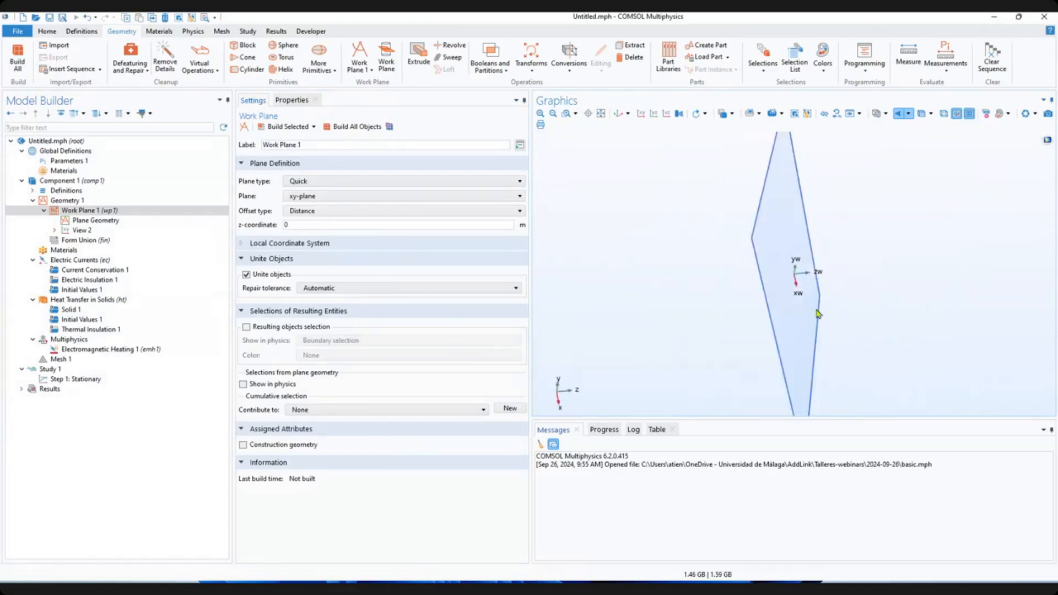
{"action": "mouse_move", "coordinate": [819, 311]}
{"action": "right_mouse_down"}
{"action": "mouse_move", "coordinate": [779, 306]}
{"action": "mouse_move", "coordinate": [802, 310]}
{"action": "right_mouse_up"}
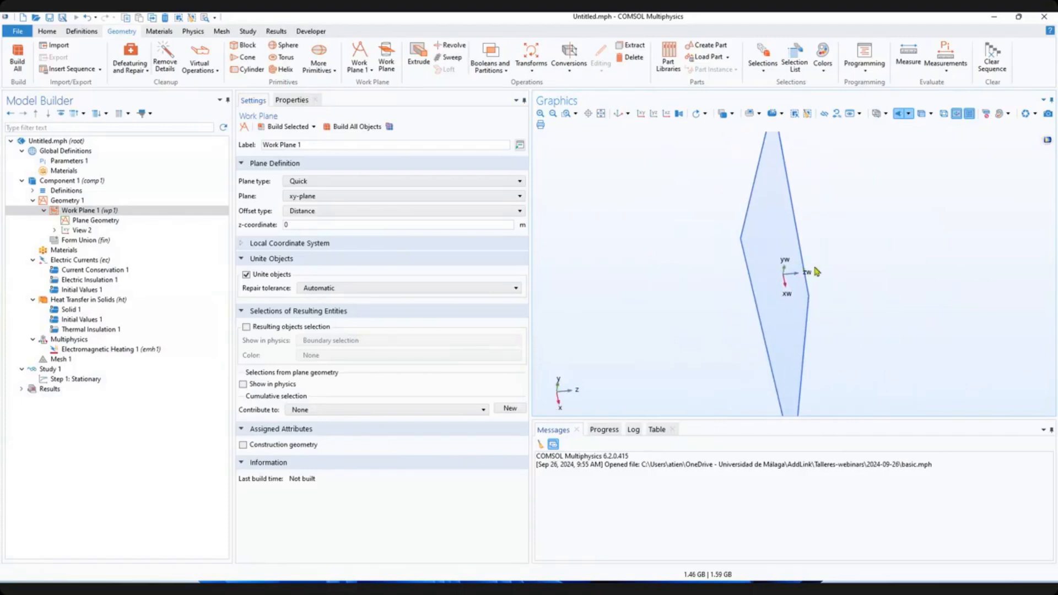
Set the plane of Work Plane 1 to the xz-plane.
{"action": "left_click", "coordinate": [621, 115]}
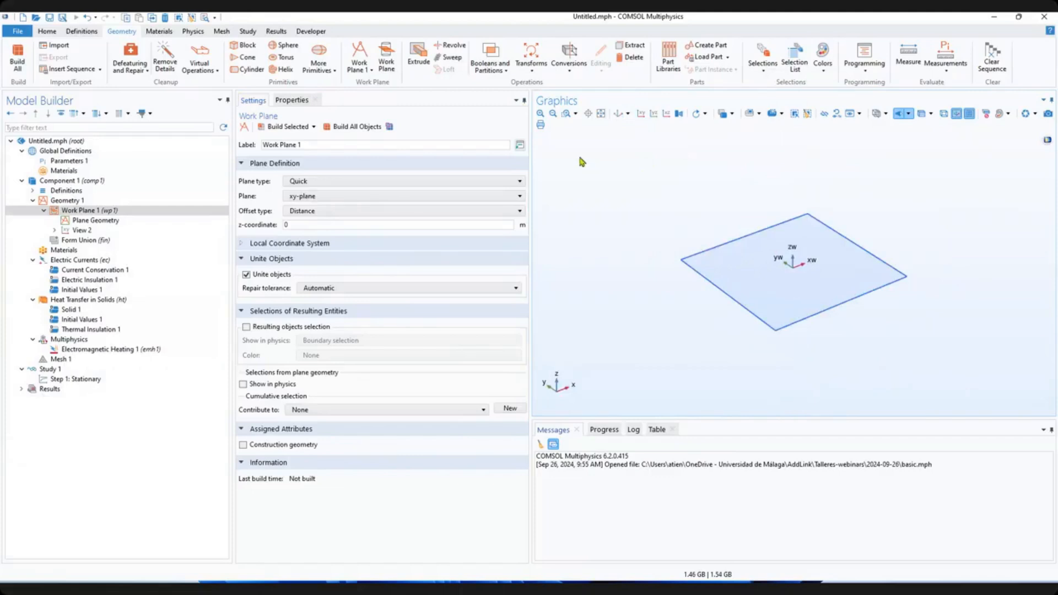
{"action": "left_click", "coordinate": [540, 114]}
{"action": "left_click", "coordinate": [553, 114]}
{"action": "left_click", "coordinate": [642, 114]}
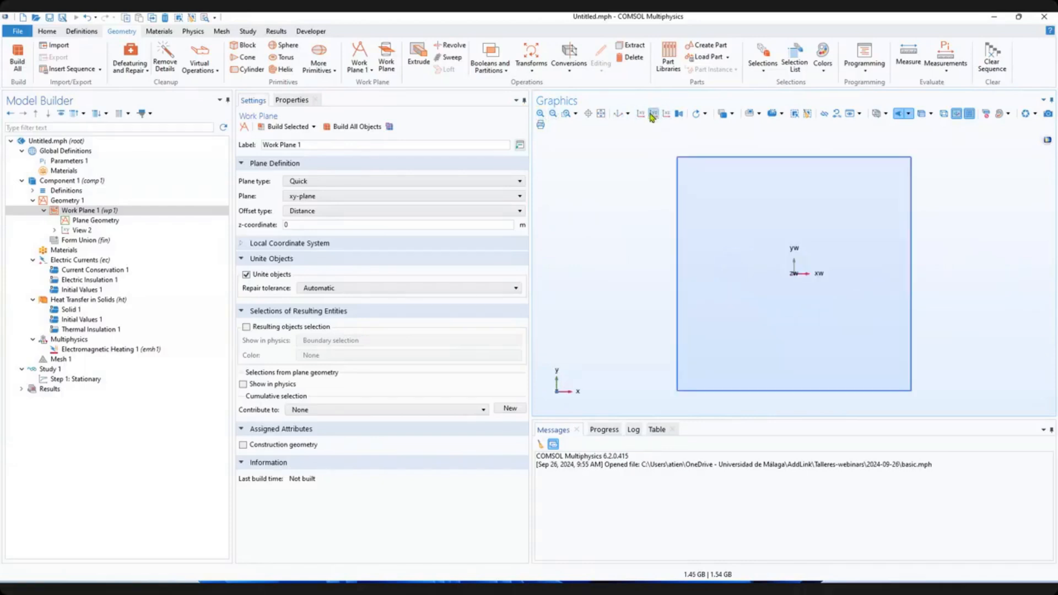
{"action": "left_click", "coordinate": [652, 114]}
{"action": "left_click", "coordinate": [641, 114]}
{"action": "left_click", "coordinate": [619, 114]}
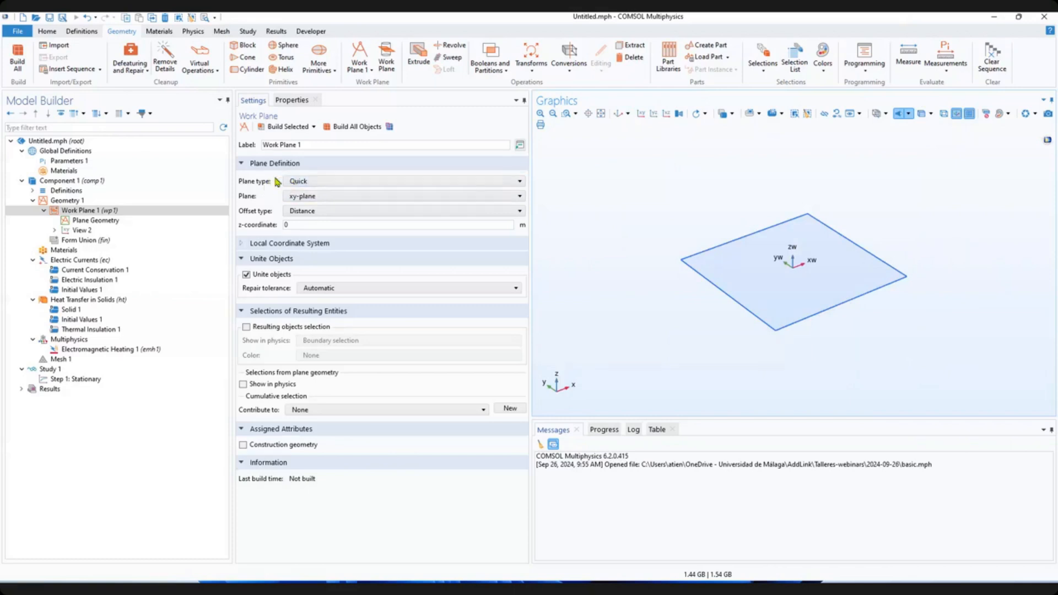
{"action": "left_click", "coordinate": [295, 197]}
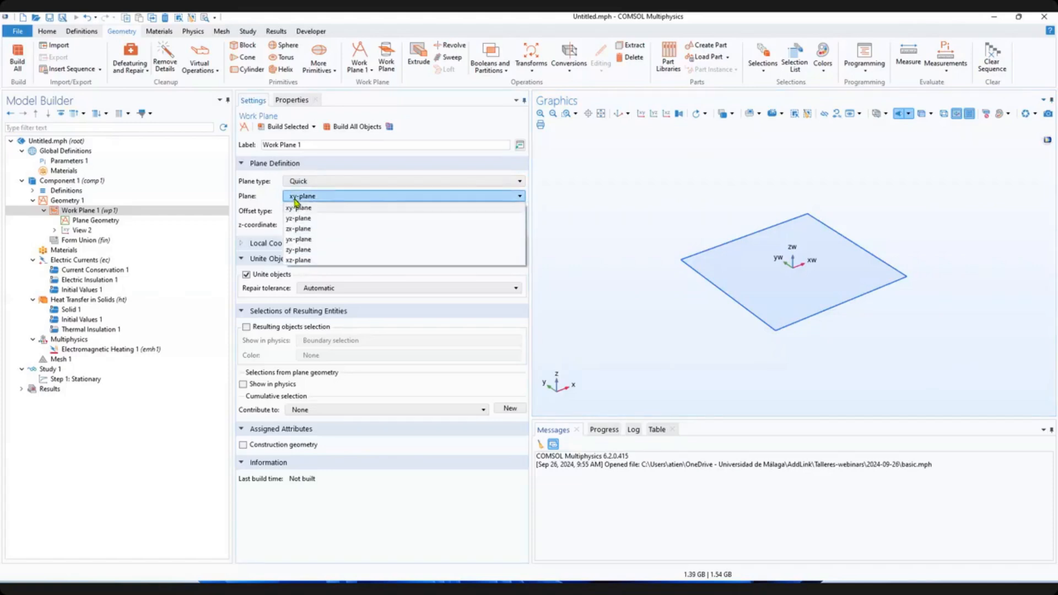
{"action": "left_click", "coordinate": [303, 259]}
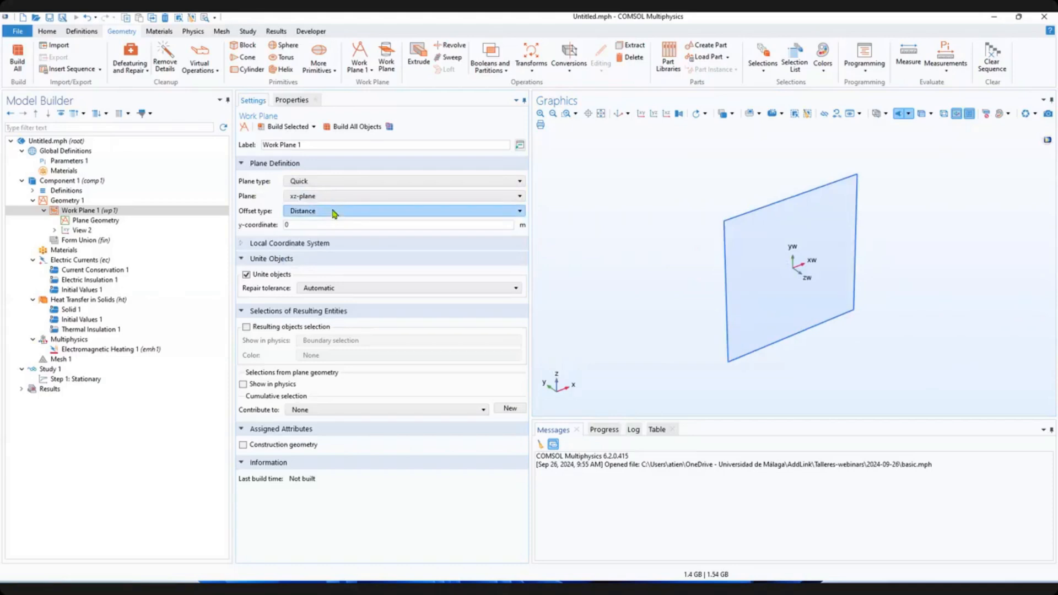
Add a rectangle to the plane geometry of Work Plane 1.
{"action": "left_click", "coordinate": [97, 221]}
{"action": "right_click", "coordinate": [99, 224]}
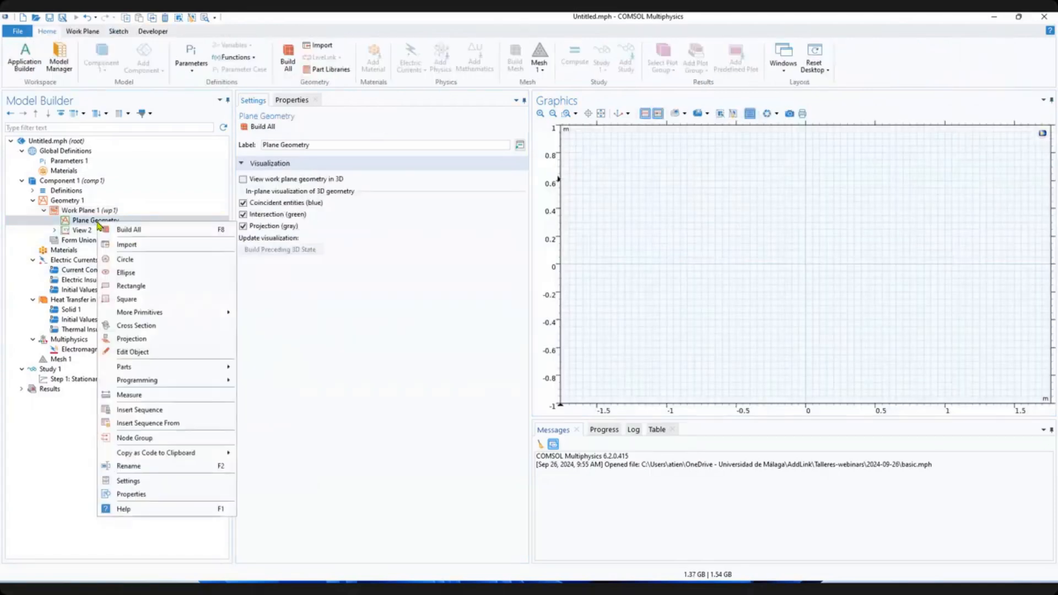
{"action": "left_click", "coordinate": [131, 285]}
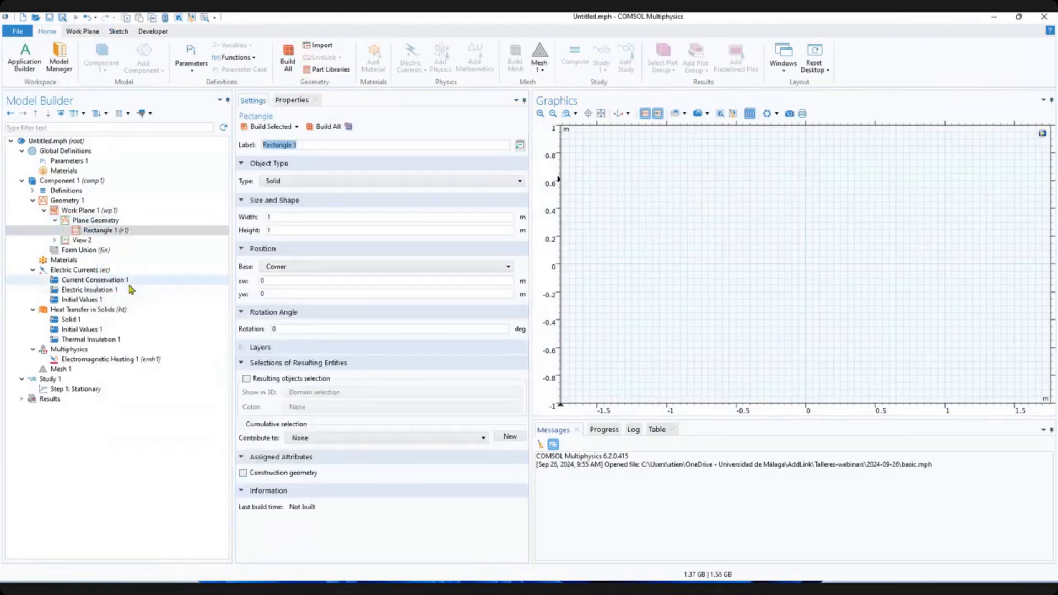
{"action": "right_click", "coordinate": [83, 220]}
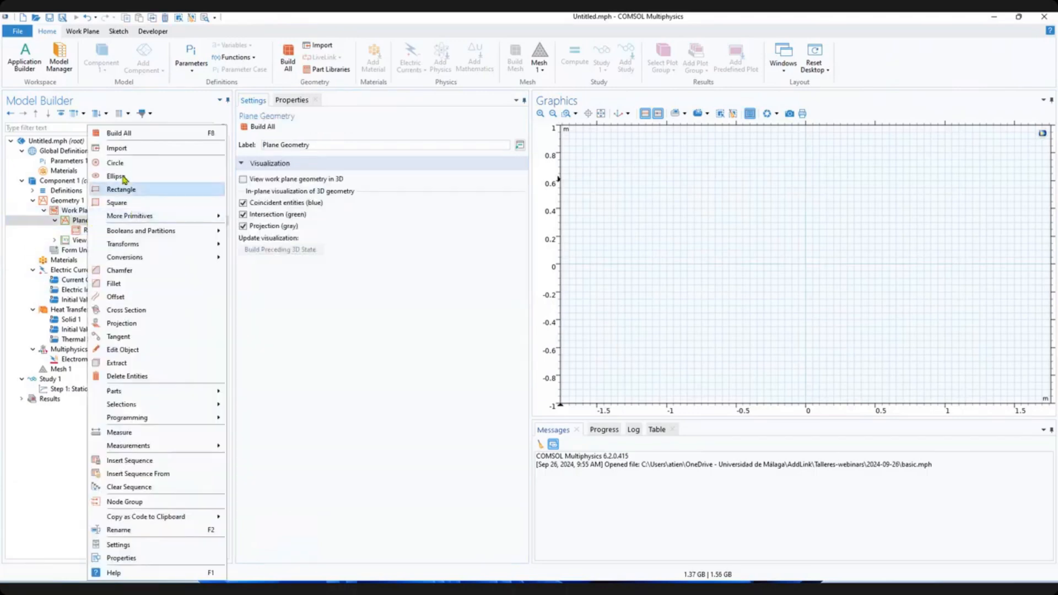
{"action": "left_click", "coordinate": [84, 230]}
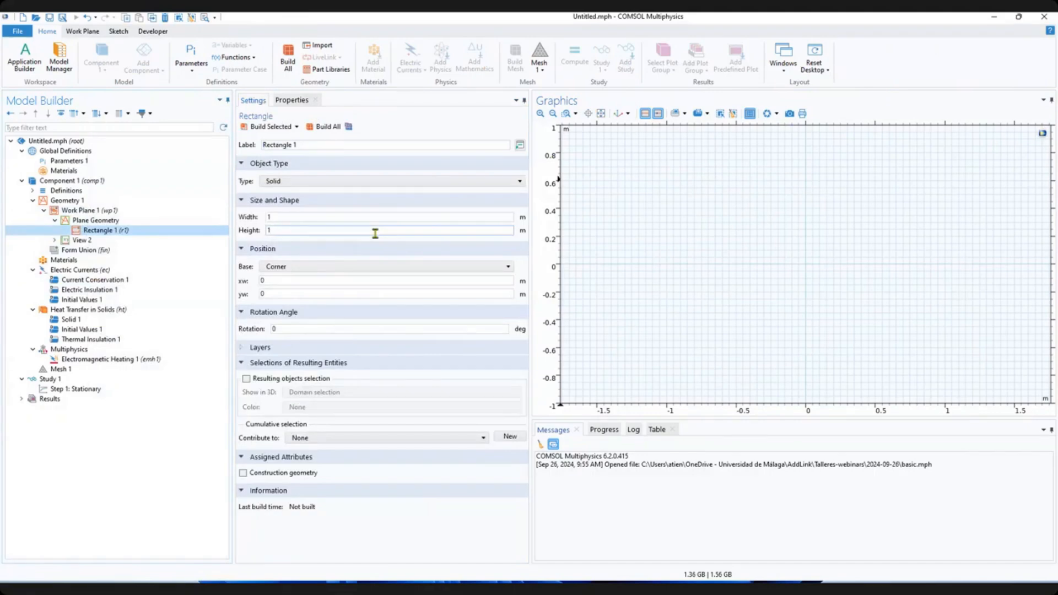
Set Rectangle 1's width to L+2*tbb and height to 0.1[m], and build it.
{"action": "double_click", "coordinate": [269, 216]}
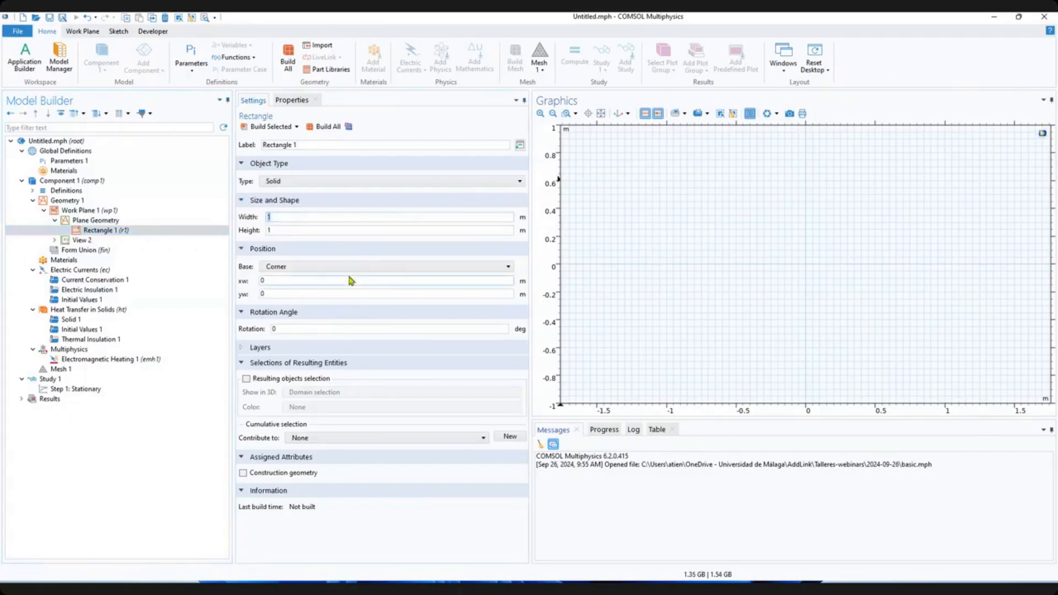
{"action": "type", "text": "L"}
{"action": "type", "text": "=2"}
{"action": "type", "text": "*"}
{"action": "type", "text": "tbb"}
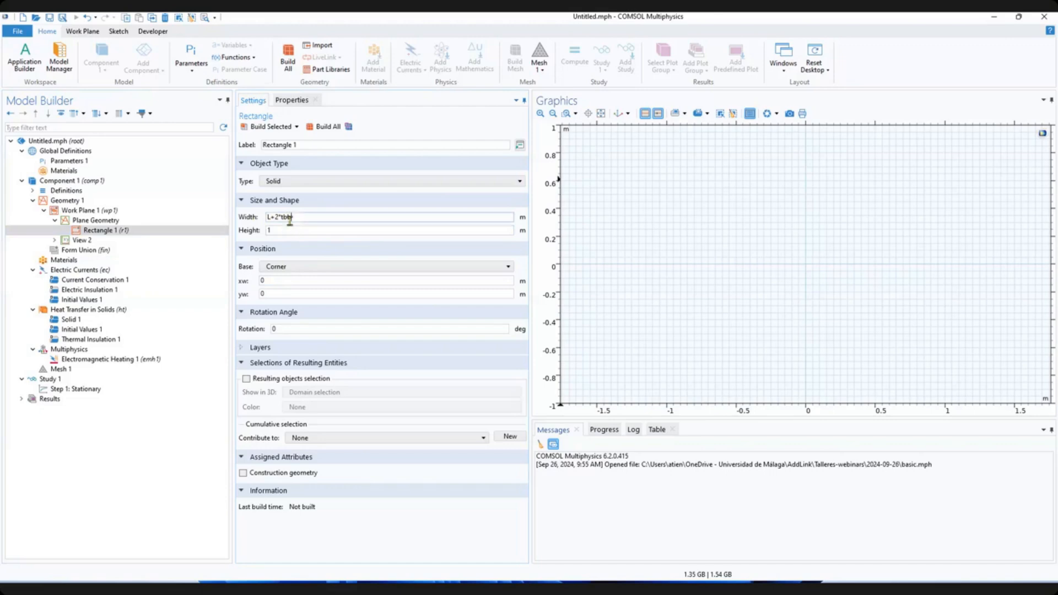
{"action": "left_click_drag", "start_coordinate": [291, 231], "coordinate": [260, 233]}
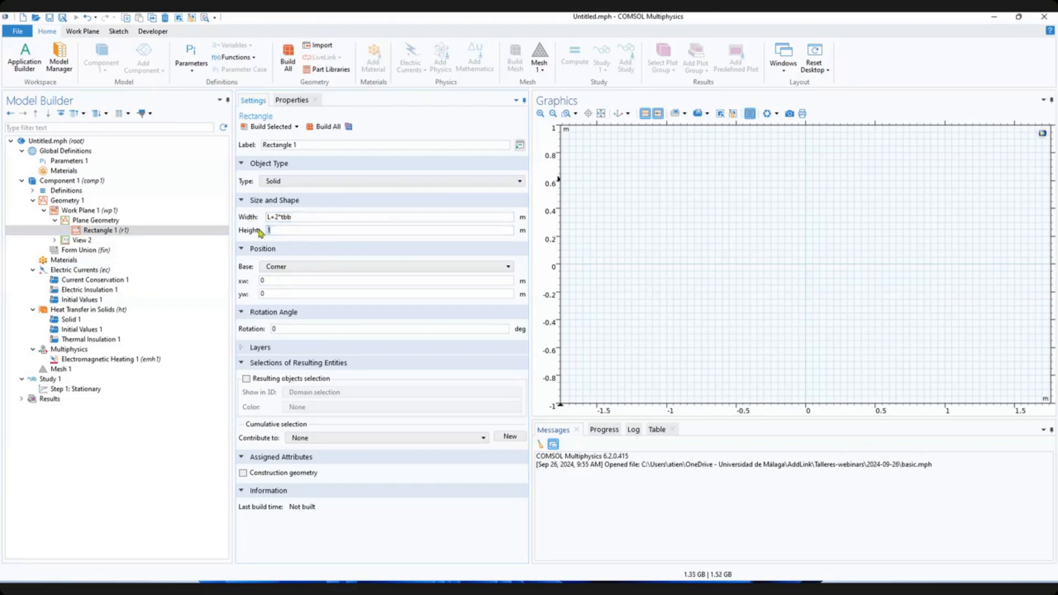
{"action": "type", "text": "0.1[m]"}
{"action": "left_click", "coordinate": [270, 127]}
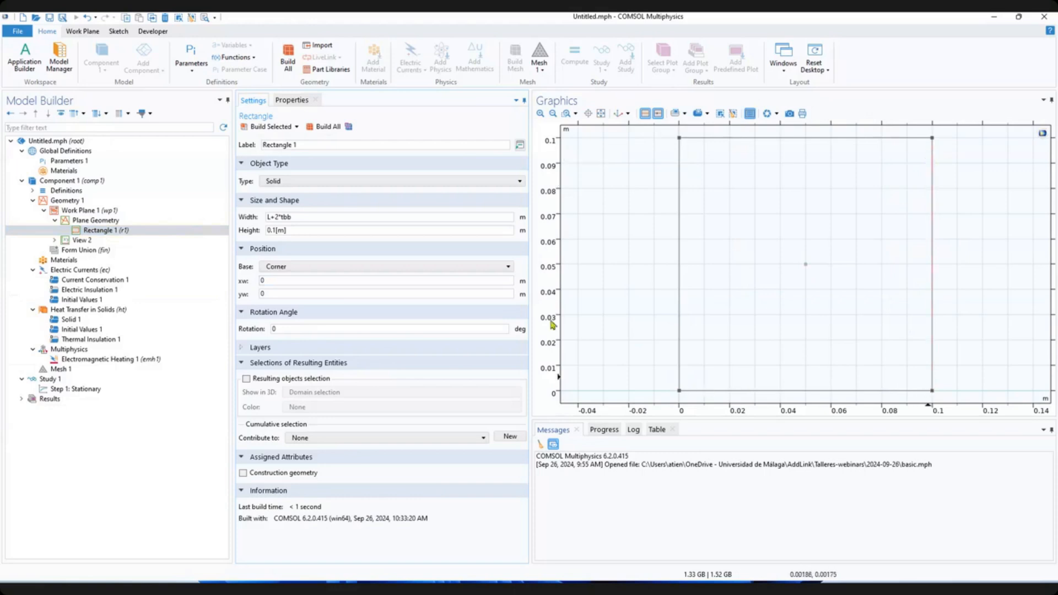
Add a second rectangle to the plane geometry with width L+tbb and height 0.1-tbb, and build it.
{"action": "right_click", "coordinate": [90, 223]}
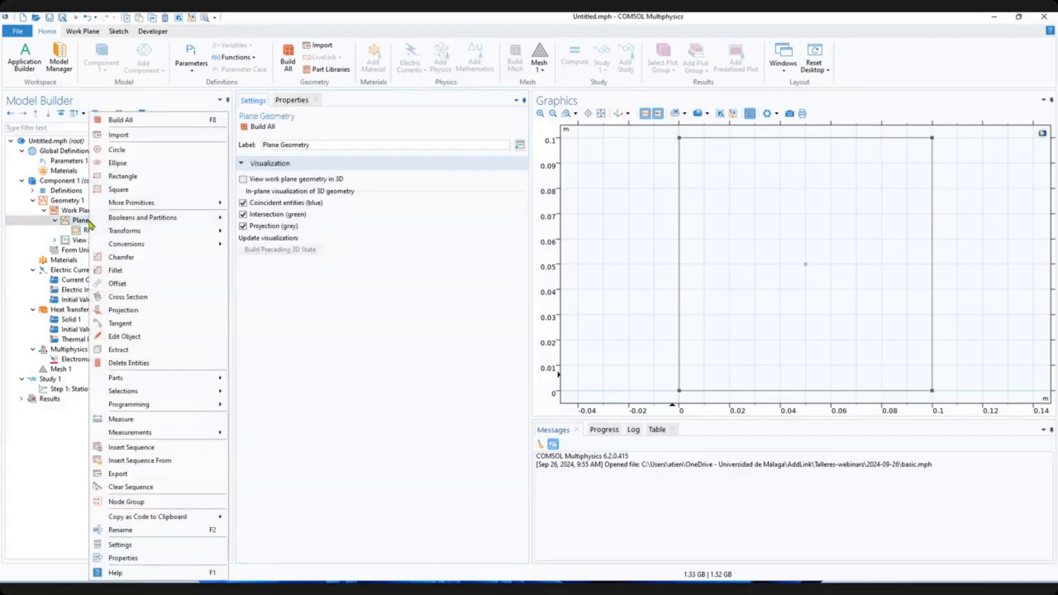
{"action": "left_click", "coordinate": [124, 176]}
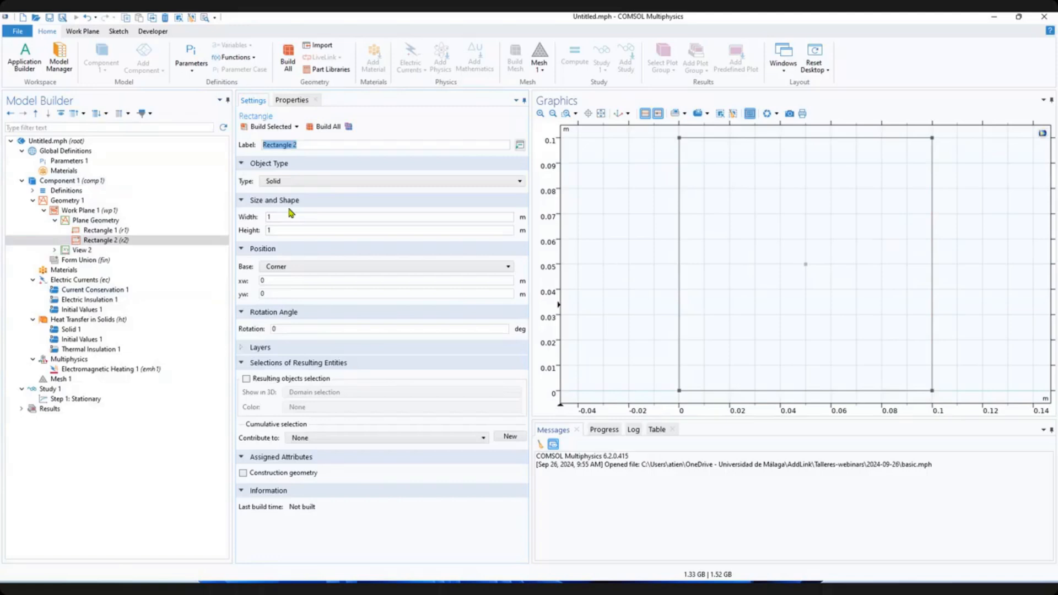
{"action": "double_click", "coordinate": [265, 217]}
{"action": "type", "text": "L+tbb"}
{"action": "double_click", "coordinate": [267, 230]}
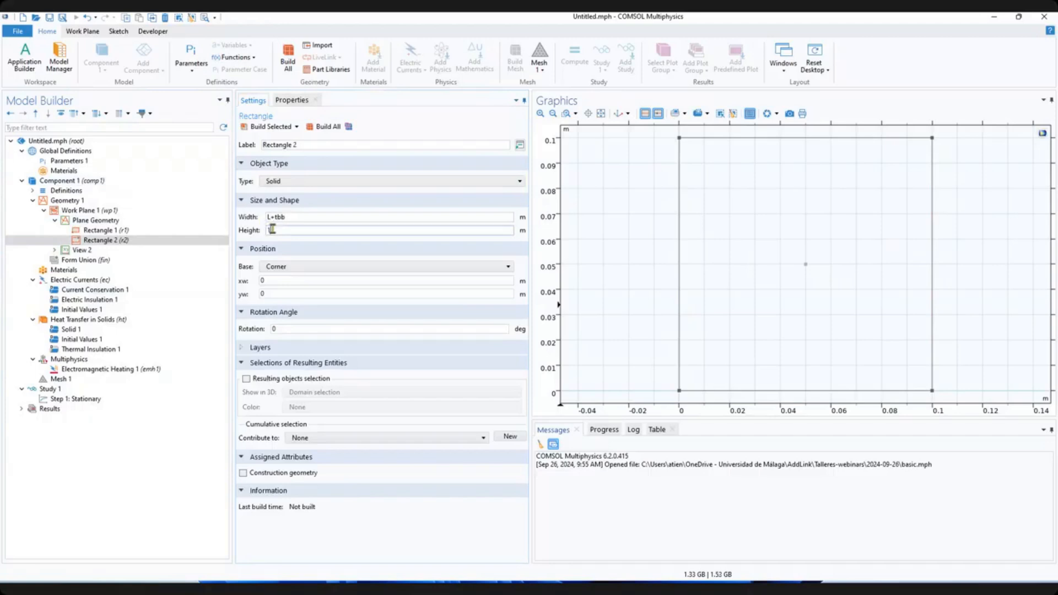
{"action": "type", "text": "0.1-tbb"}
{"action": "left_click", "coordinate": [271, 127]}
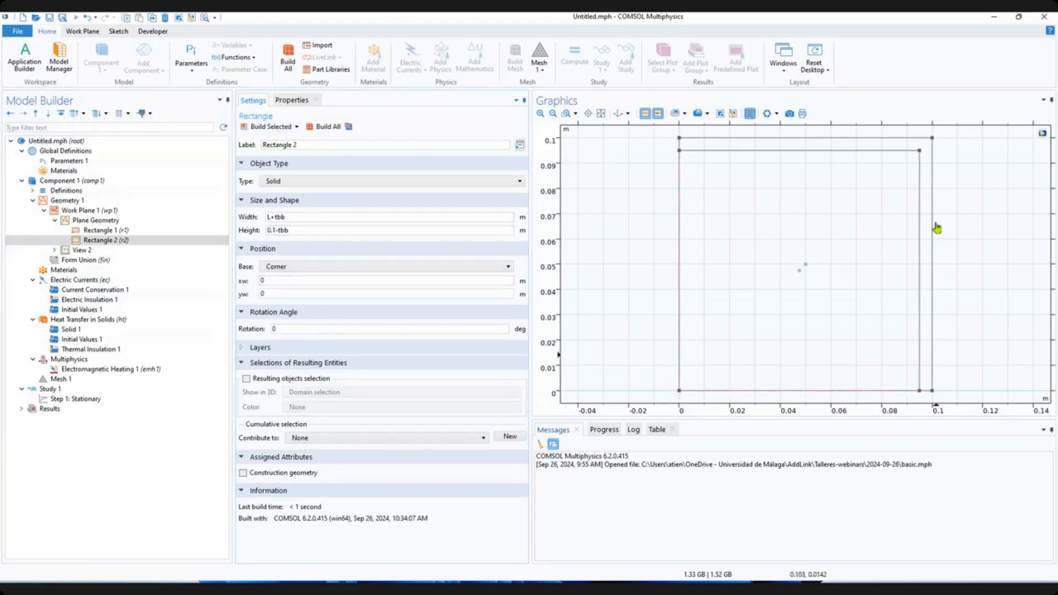
Set Rectangle 2's corner position yw to tbb and rebuild it.
{"action": "left_click", "coordinate": [270, 281]}
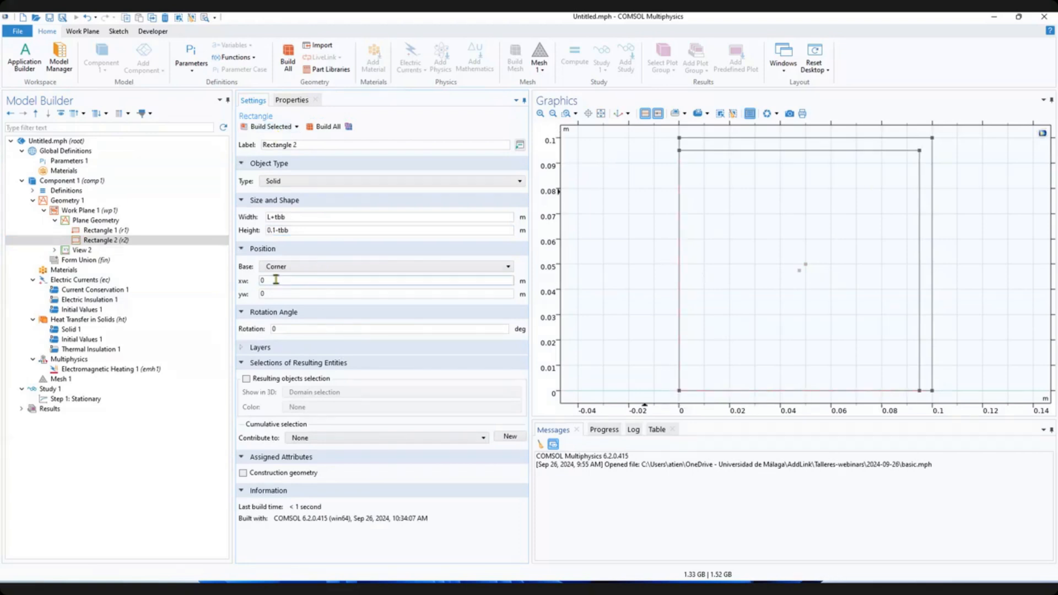
{"action": "left_click", "coordinate": [273, 293]}
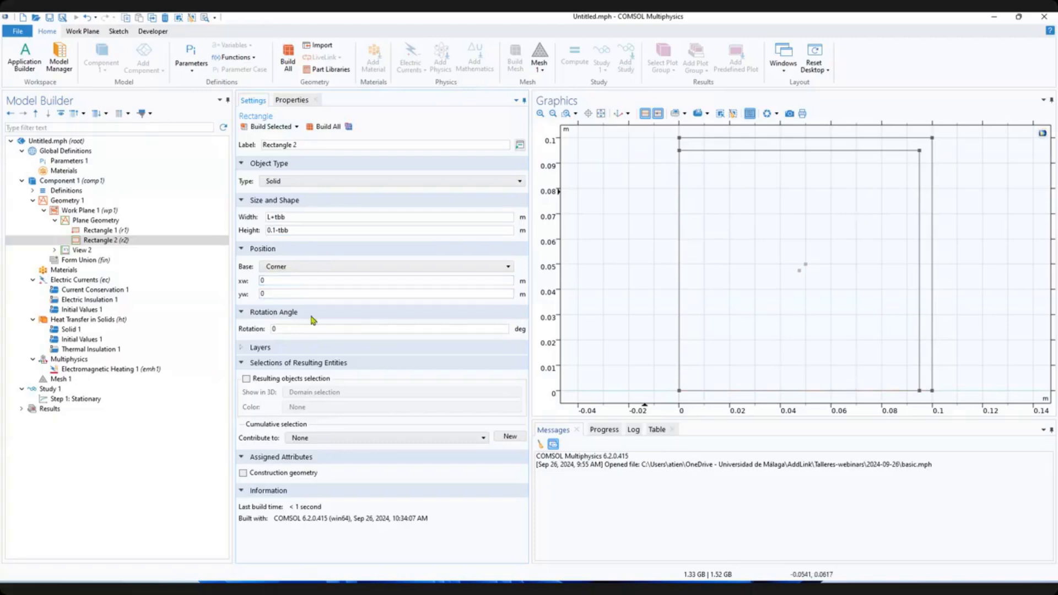
{"action": "double_click", "coordinate": [264, 294]}
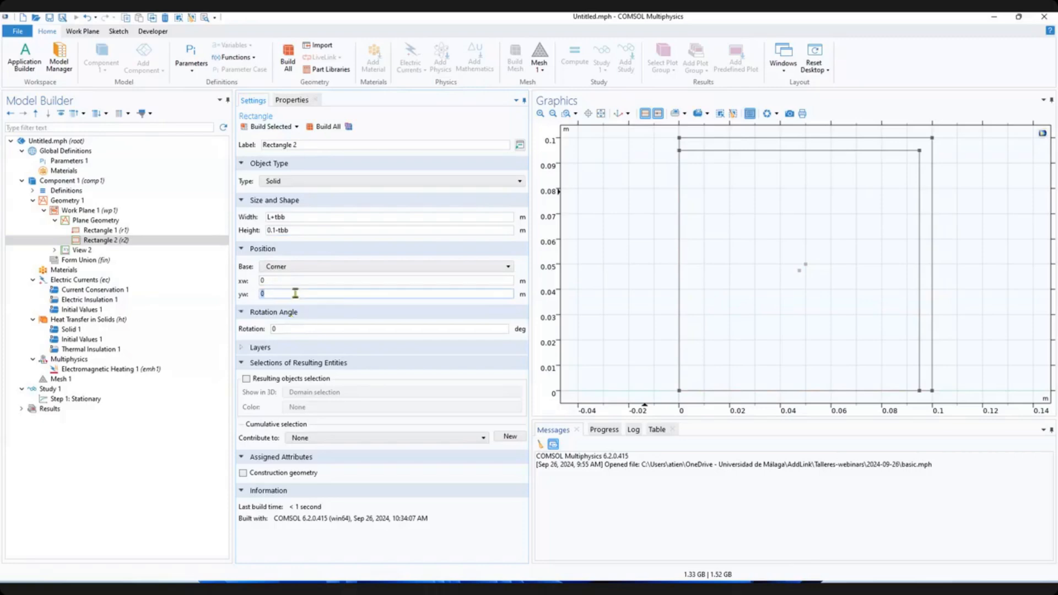
{"action": "type", "text": "tbb"}
{"action": "left_click", "coordinate": [267, 126]}
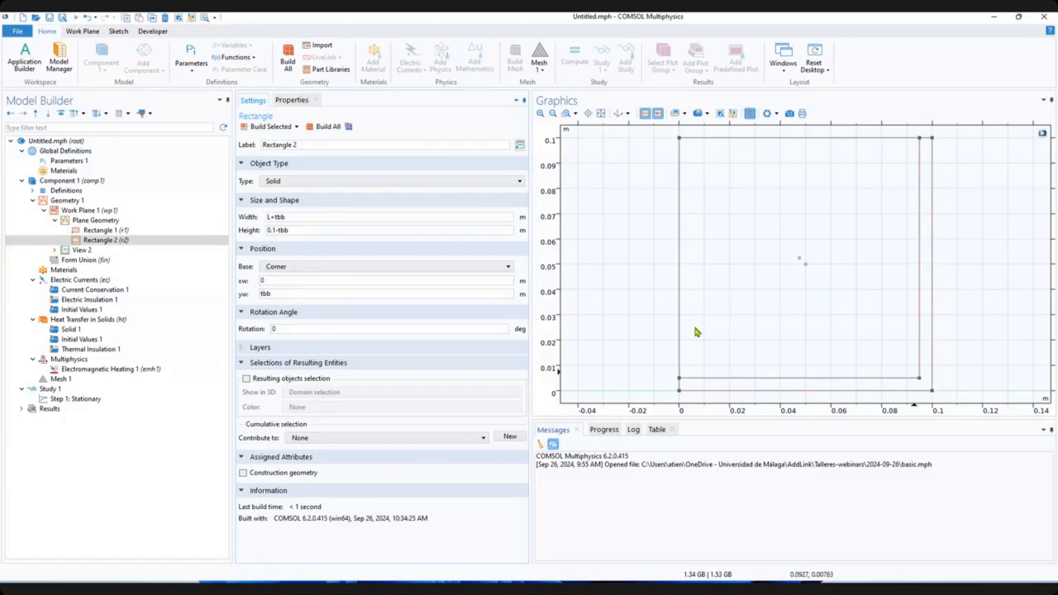
Add a Difference operation to the plane geometry of Work Plane 1.
{"action": "left_click", "coordinate": [99, 220]}
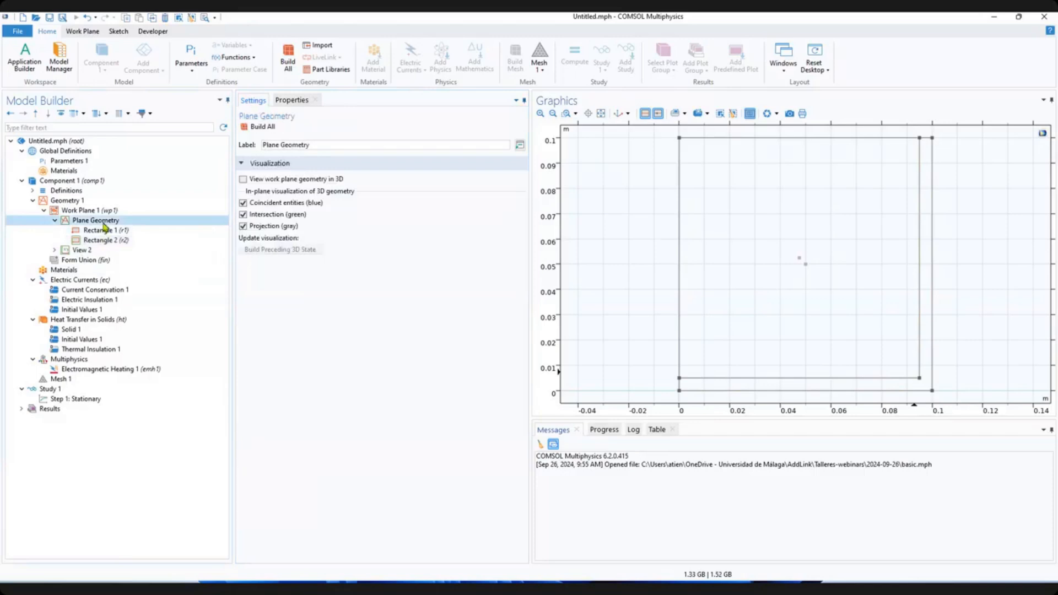
{"action": "right_click", "coordinate": [103, 224]}
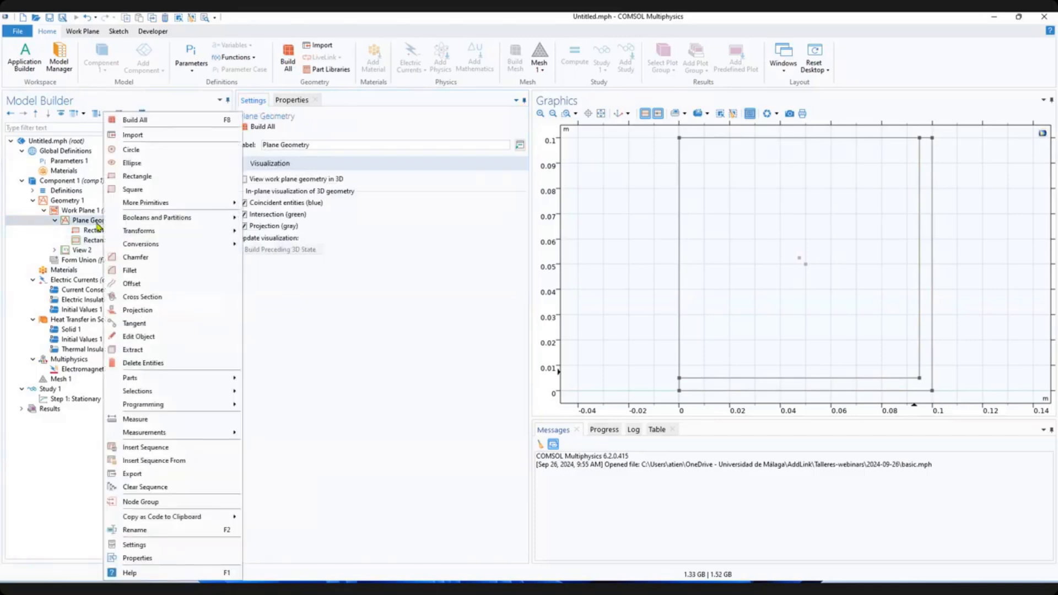
{"action": "left_click", "coordinate": [97, 223]}
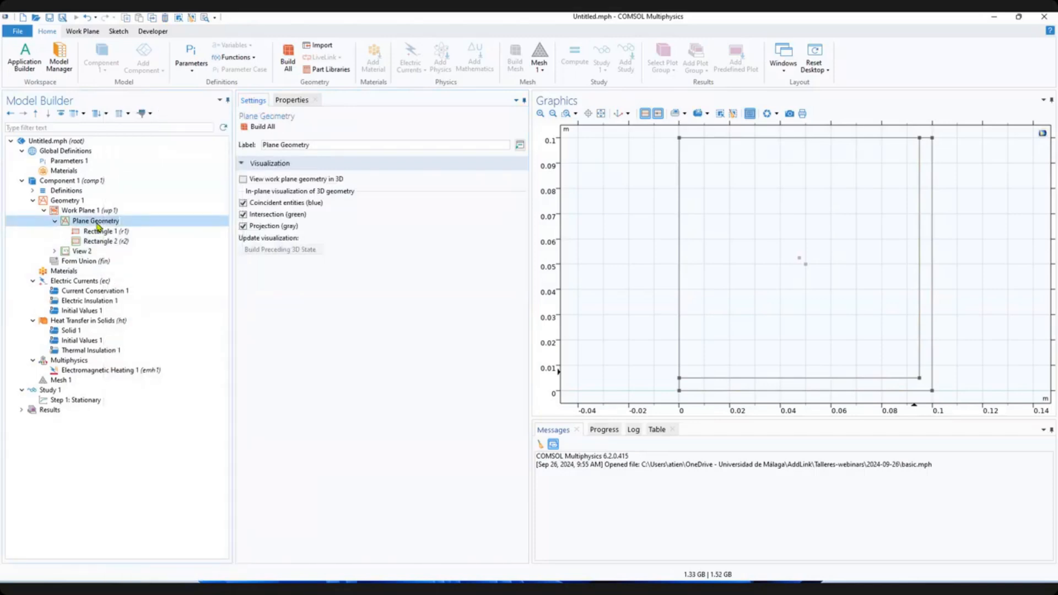
{"action": "right_click", "coordinate": [98, 226]}
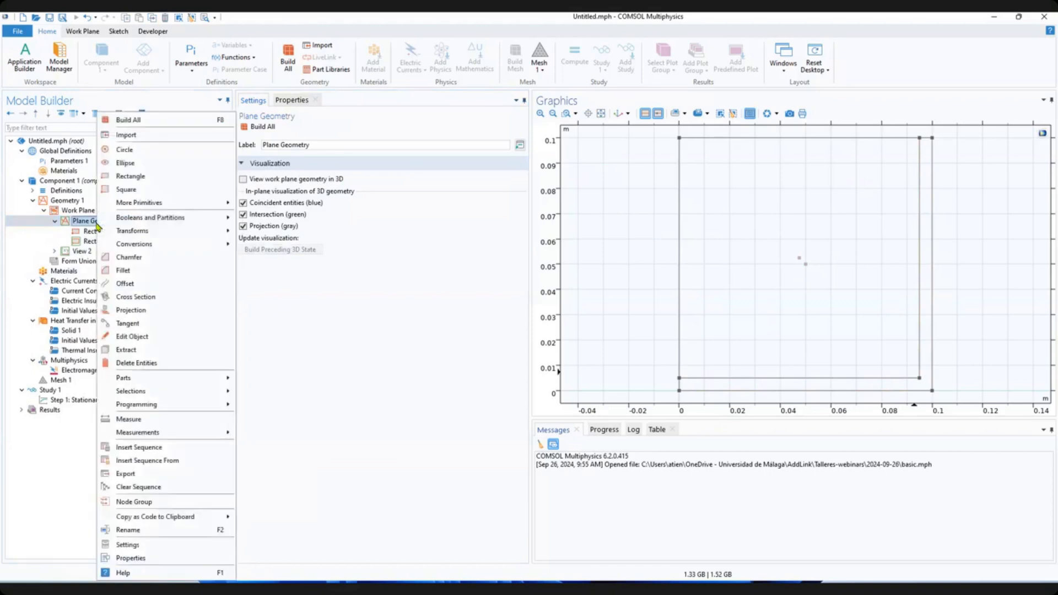
{"action": "mouse_move", "coordinate": [125, 224]}
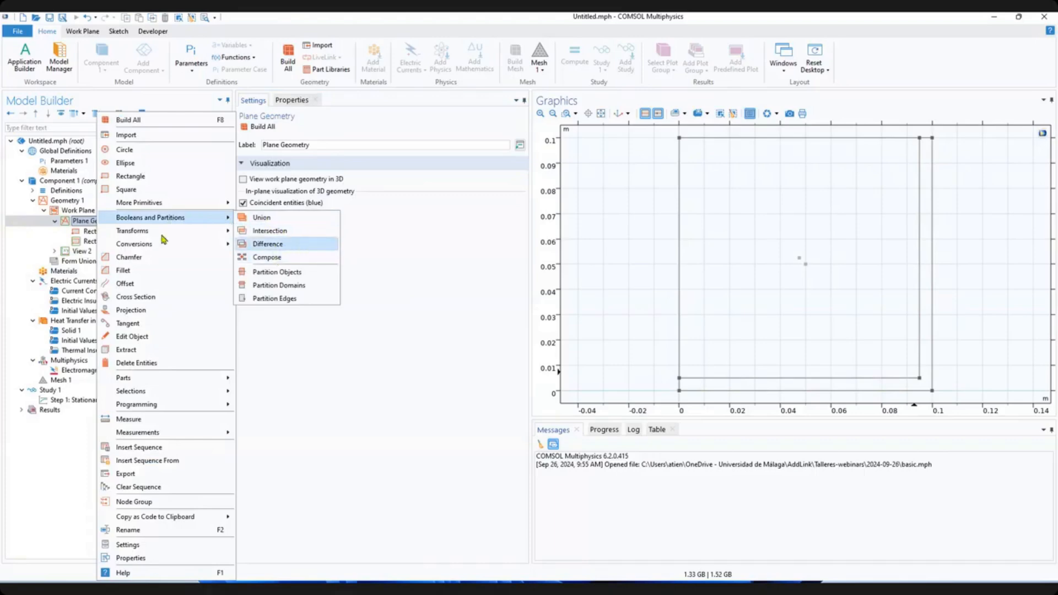
{"action": "left_click", "coordinate": [81, 221]}
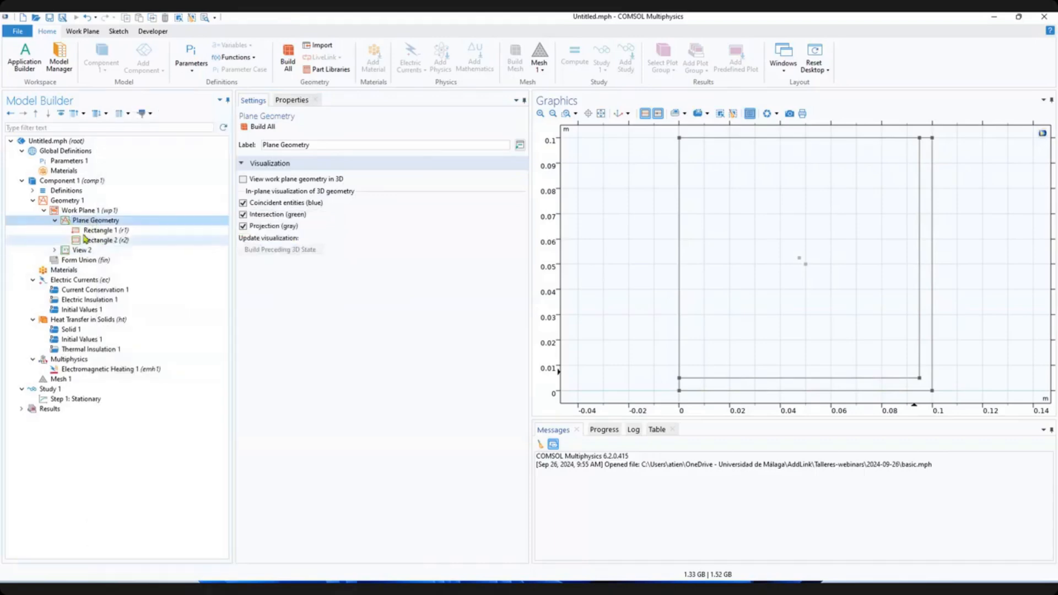
{"action": "right_click", "coordinate": [84, 226]}
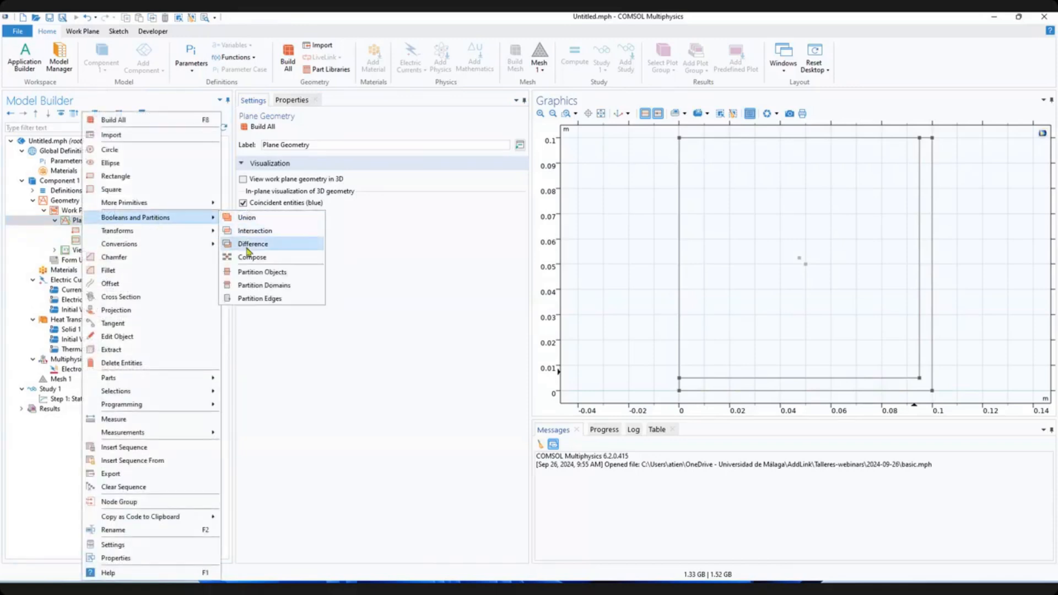
{"action": "left_click", "coordinate": [251, 245]}
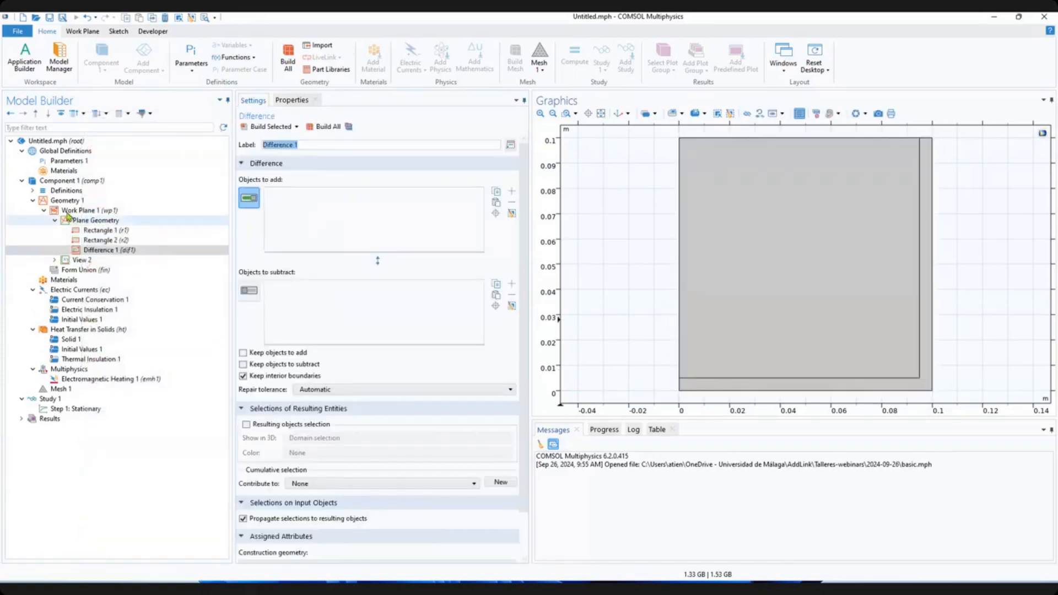
{"action": "left_click", "coordinate": [100, 251]}
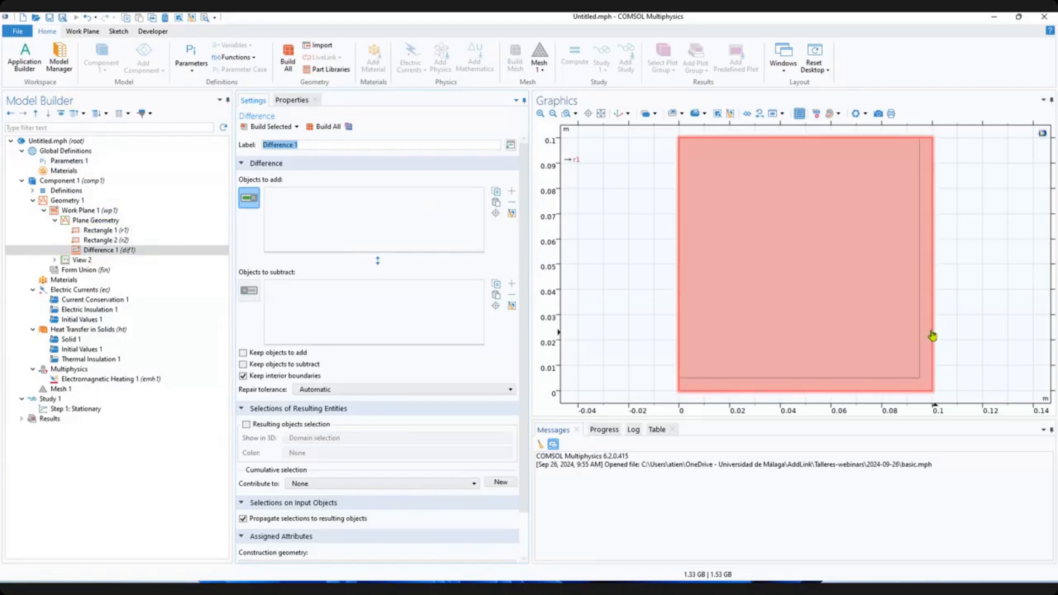
Assign the outer rectangle r1 as the object to add and the inner rectangle r2 as the object to subtract in Difference 1.
{"action": "left_click", "coordinate": [930, 335]}
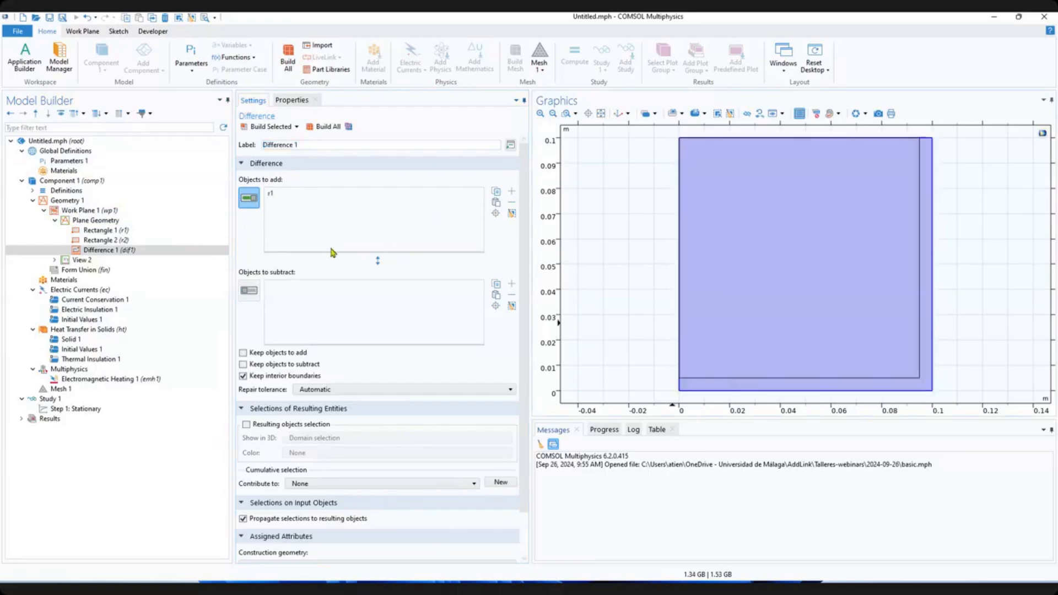
{"action": "left_click", "coordinate": [253, 200]}
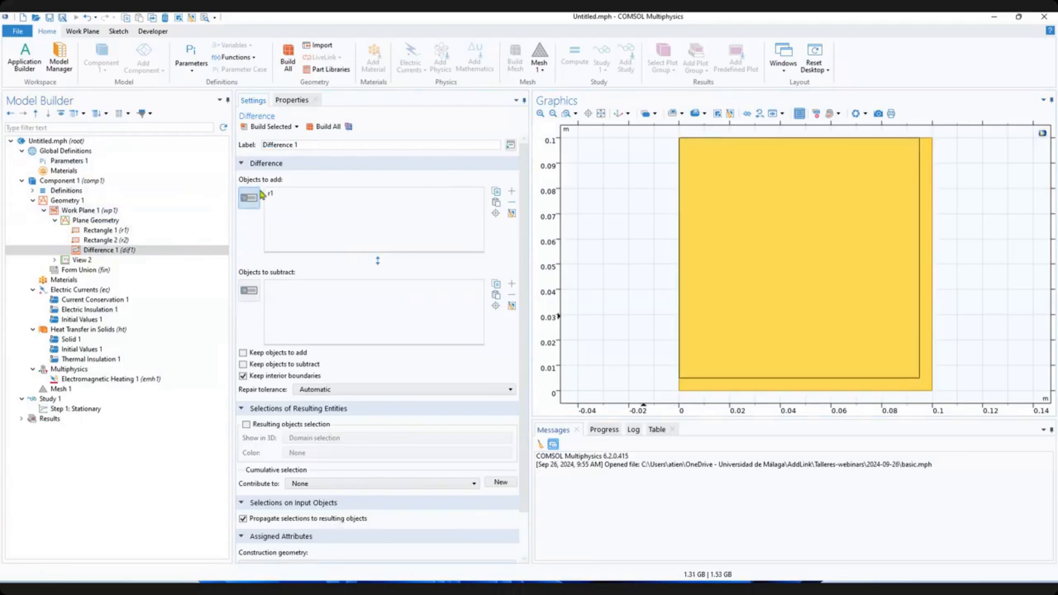
{"action": "left_click", "coordinate": [247, 290]}
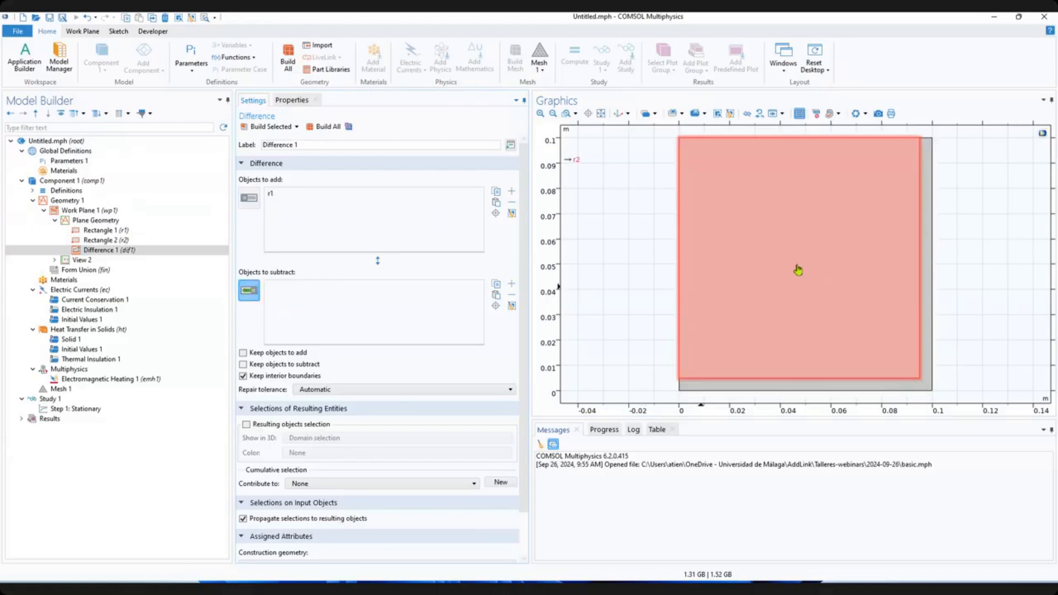
{"action": "left_click", "coordinate": [798, 269]}
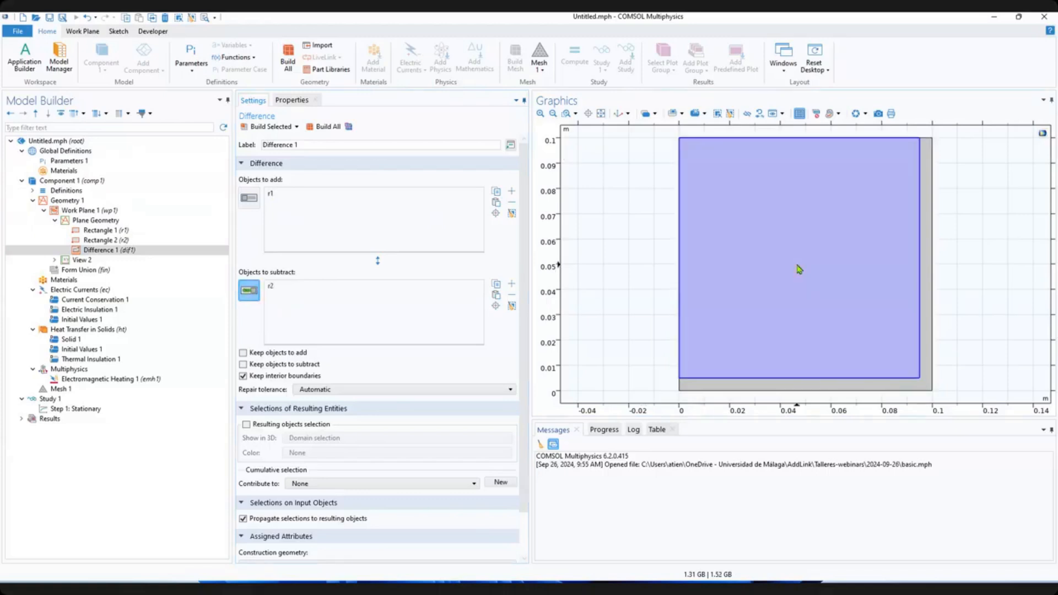
{"action": "left_click", "coordinate": [249, 291]}
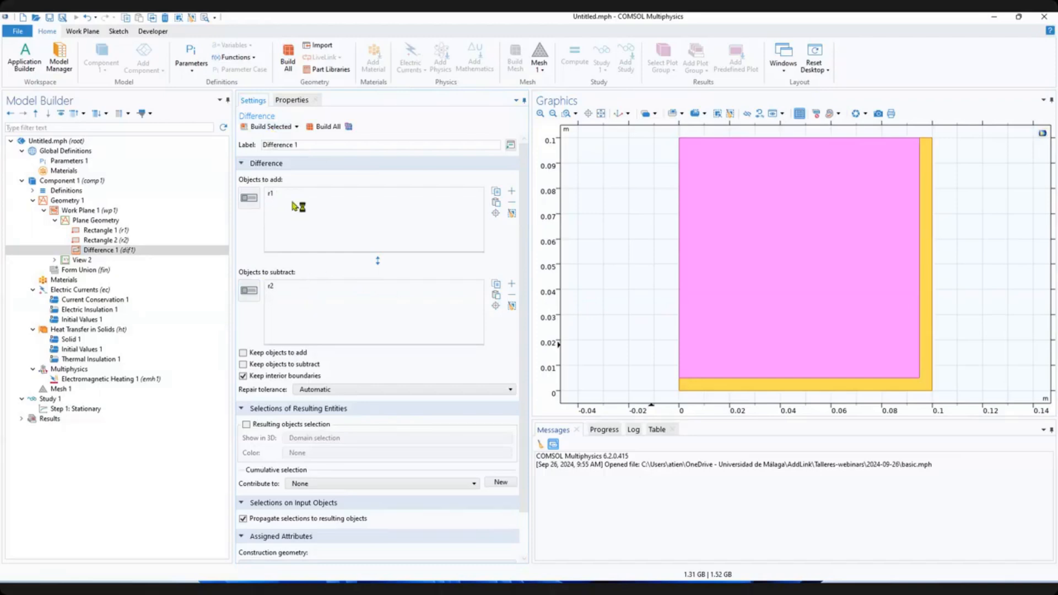
Build Difference 1 and add a Fillet operation to the plane geometry of Work Plane 1.
{"action": "left_click", "coordinate": [265, 128]}
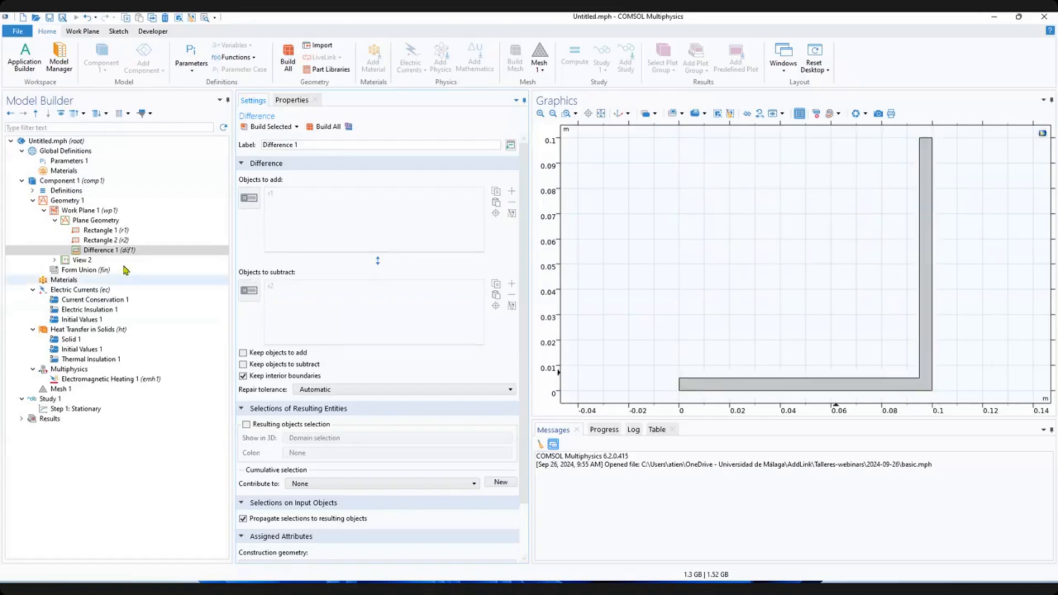
{"action": "right_click", "coordinate": [106, 223]}
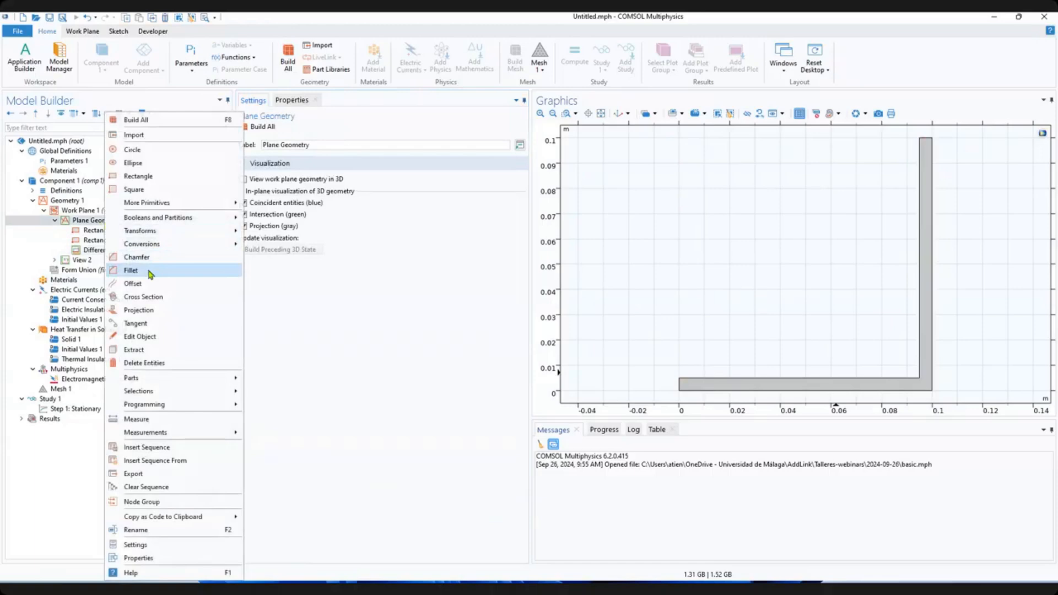
{"action": "left_click", "coordinate": [149, 274]}
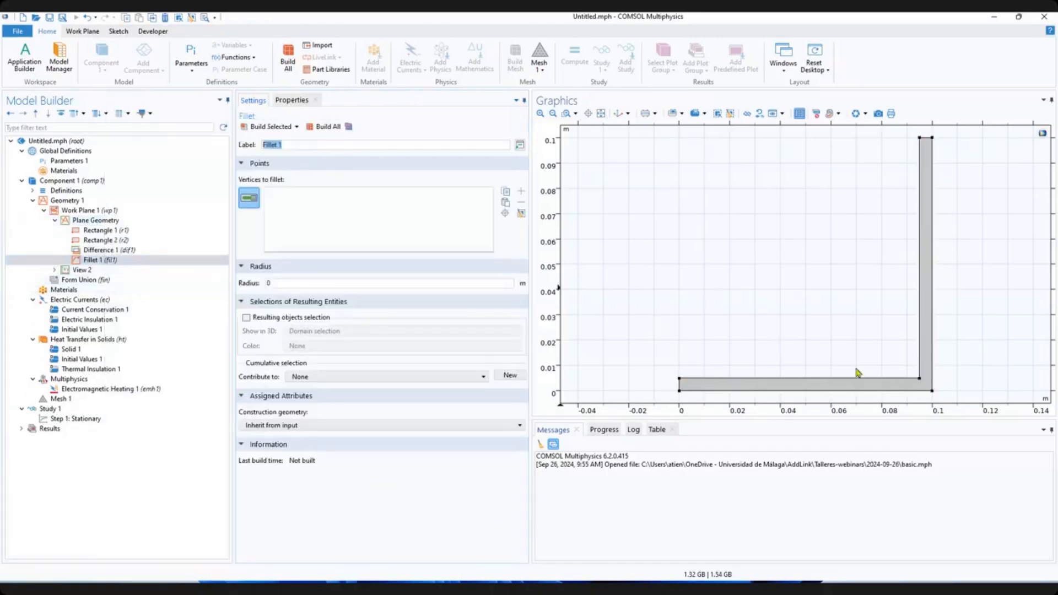
Fillet the inner corner vertex of the L-shaped profile with radius rad_1 and build the fillet.
{"action": "left_click", "coordinate": [918, 380]}
{"action": "double_click", "coordinate": [278, 284]}
{"action": "type", "text": "rad_1"}
{"action": "left_click", "coordinate": [80, 161]}
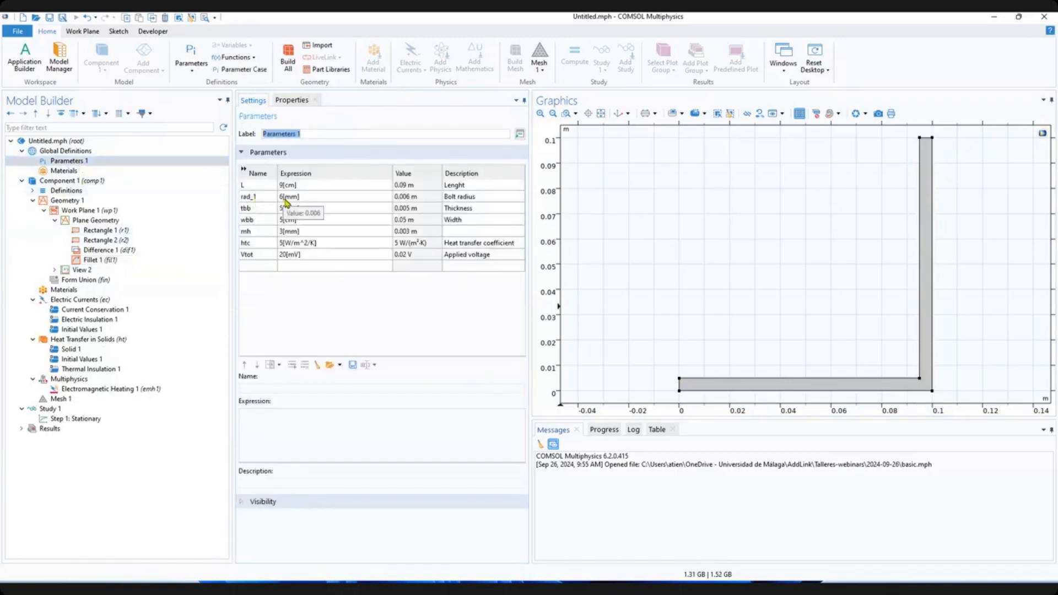
{"action": "left_click", "coordinate": [102, 260]}
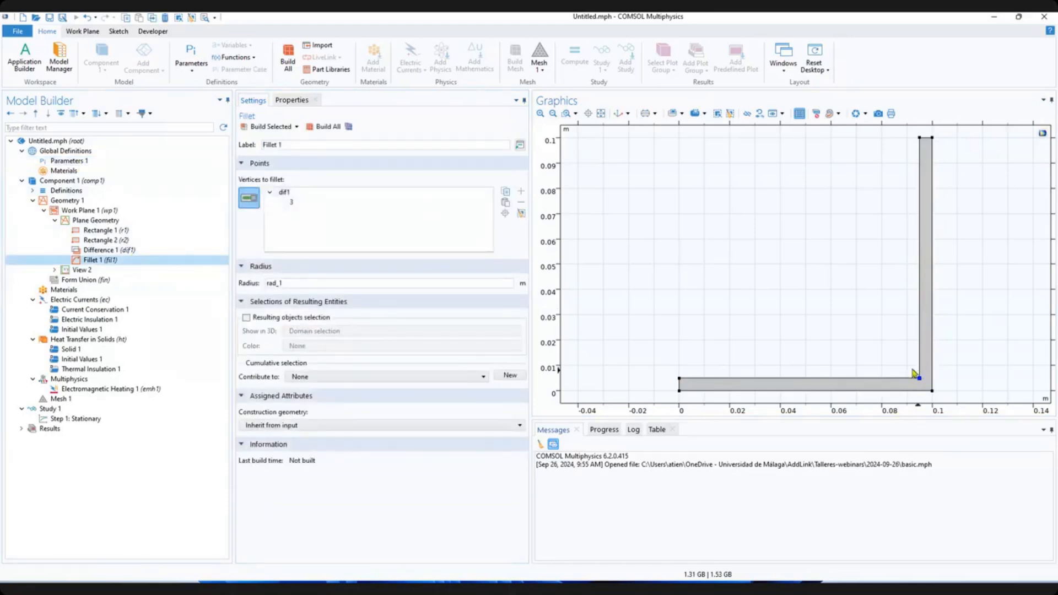
{"action": "mouse_move", "coordinate": [290, 285]}
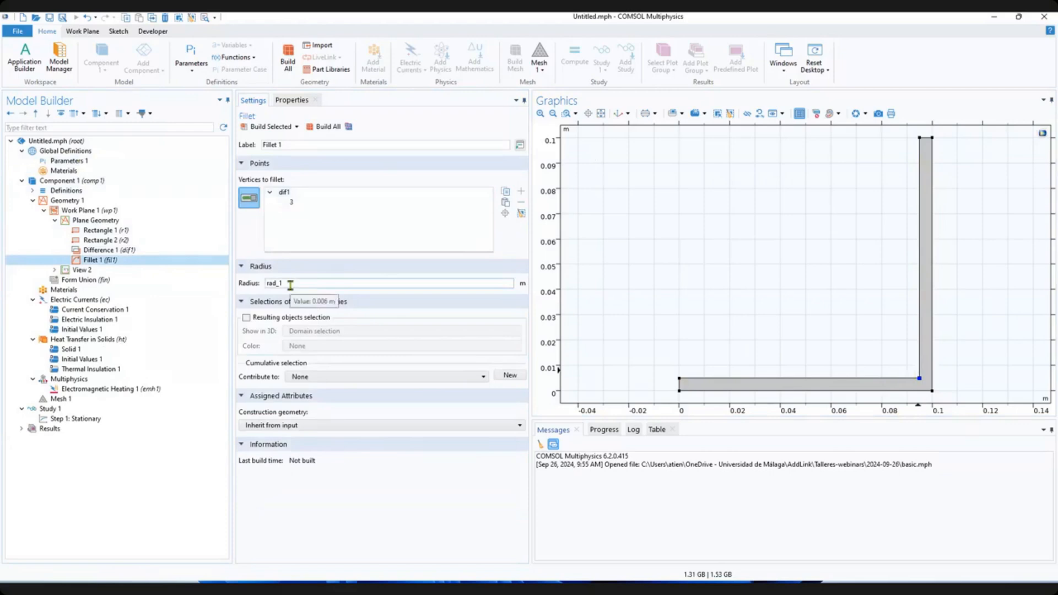
{"action": "left_click", "coordinate": [271, 127]}
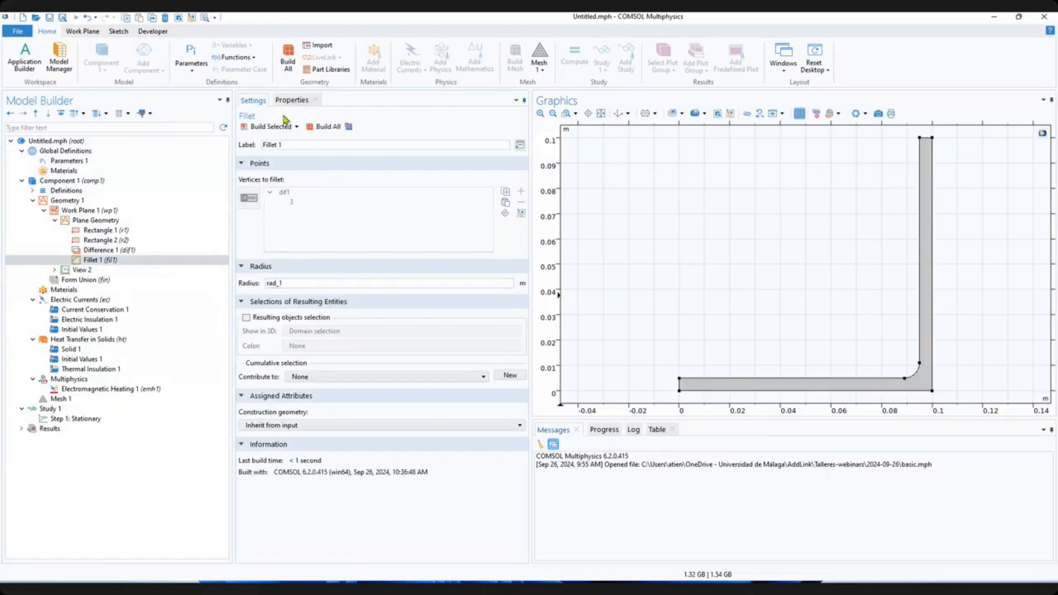
Add a second fillet on the profile's outer corner vertex with radius 2*tbb and build it.
{"action": "left_click", "coordinate": [95, 221]}
{"action": "right_click", "coordinate": [95, 221]}
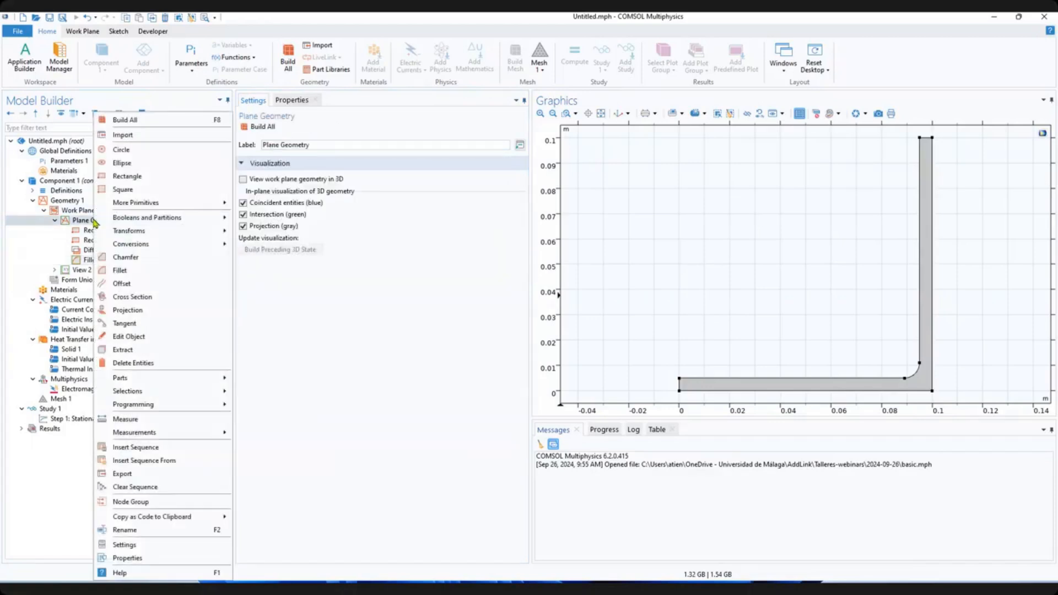
{"action": "left_click", "coordinate": [128, 271]}
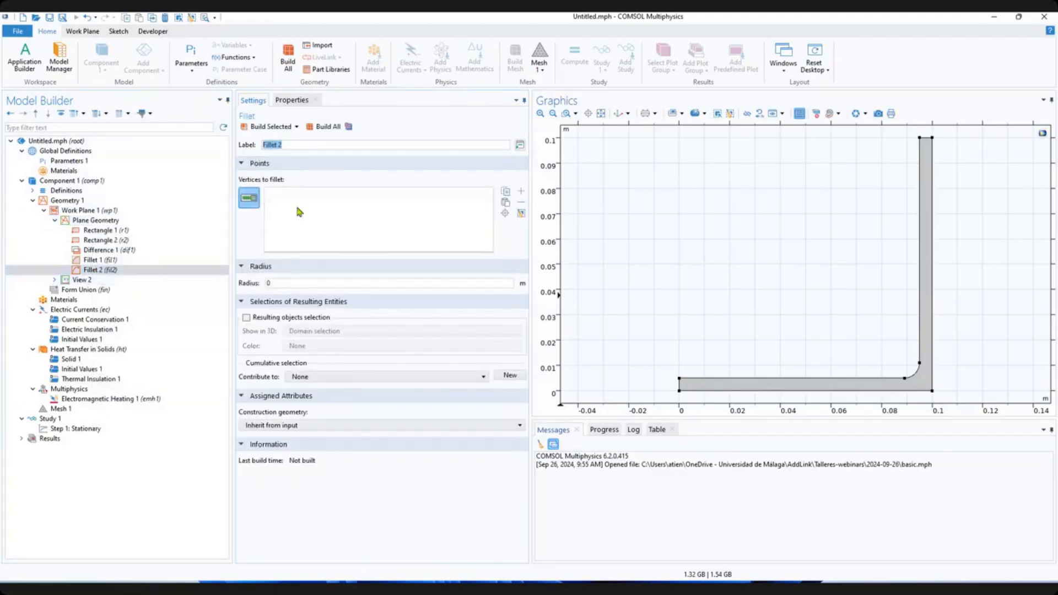
{"action": "left_click", "coordinate": [932, 391]}
{"action": "type", "text": "2*tbb"}
{"action": "left_click", "coordinate": [270, 127]}
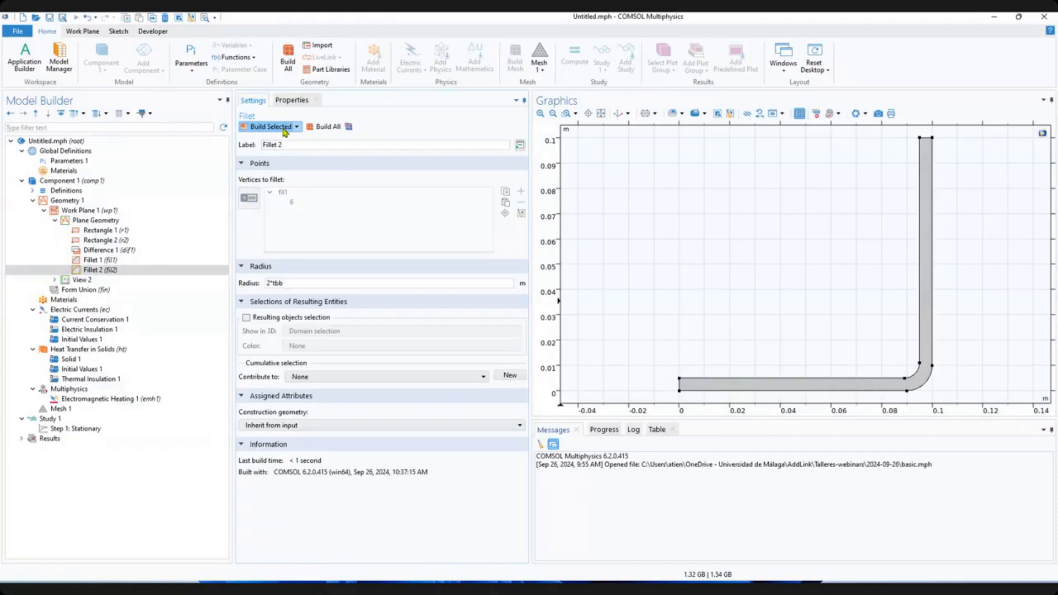
Extrude the Work Plane 1 profile by the distance wbb and build the solid.
{"action": "left_click", "coordinate": [112, 211]}
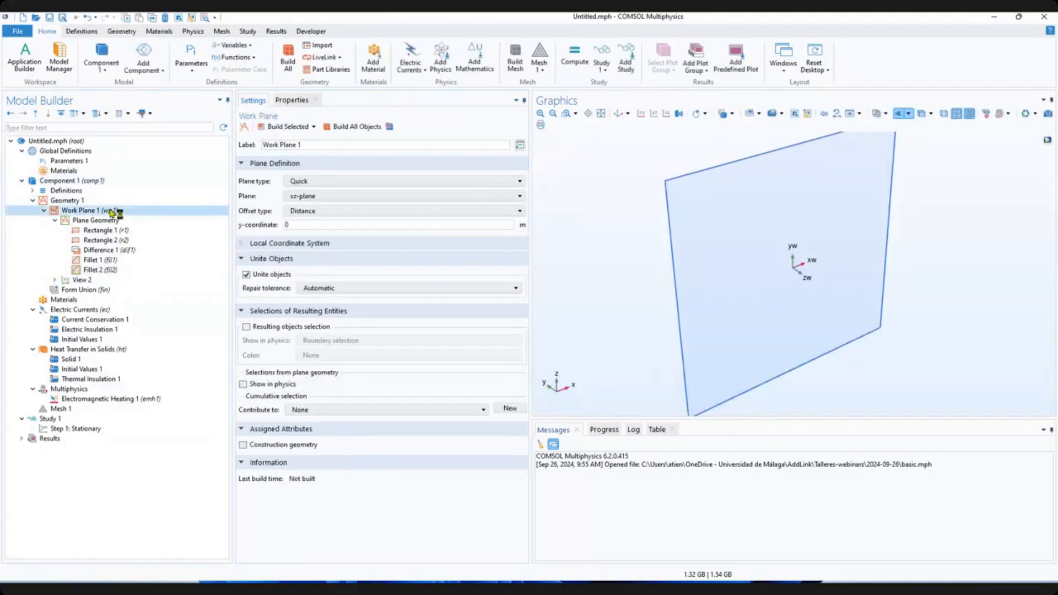
{"action": "left_click", "coordinate": [121, 31]}
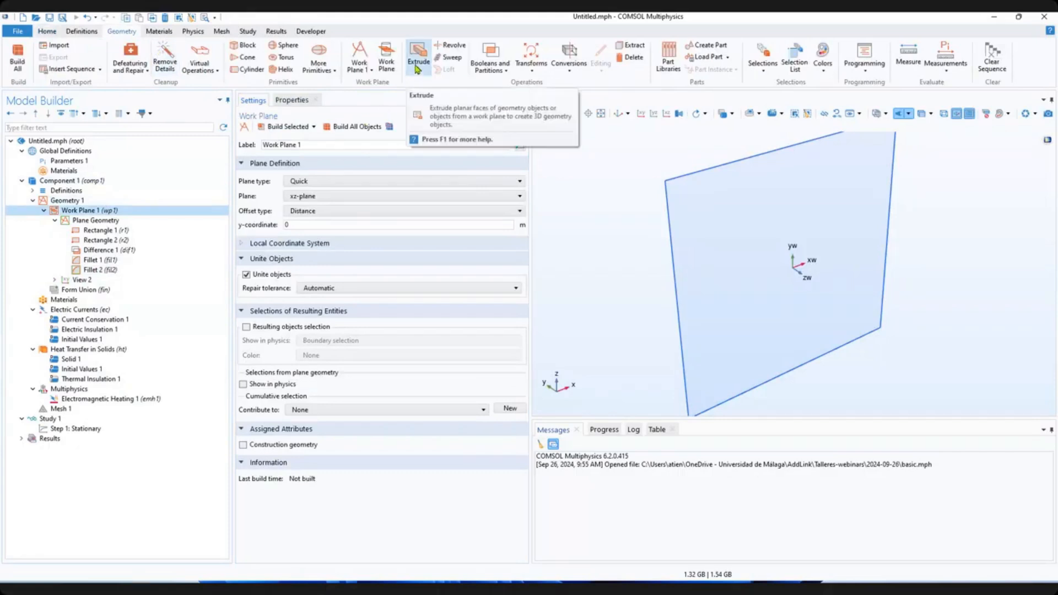
{"action": "right_click", "coordinate": [74, 212]}
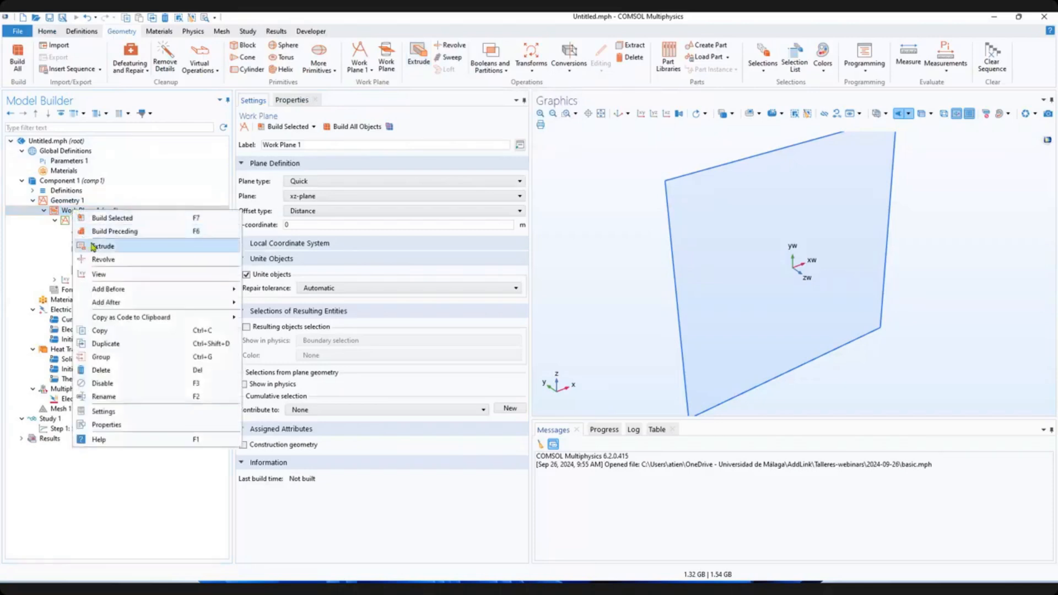
{"action": "left_click", "coordinate": [103, 246]}
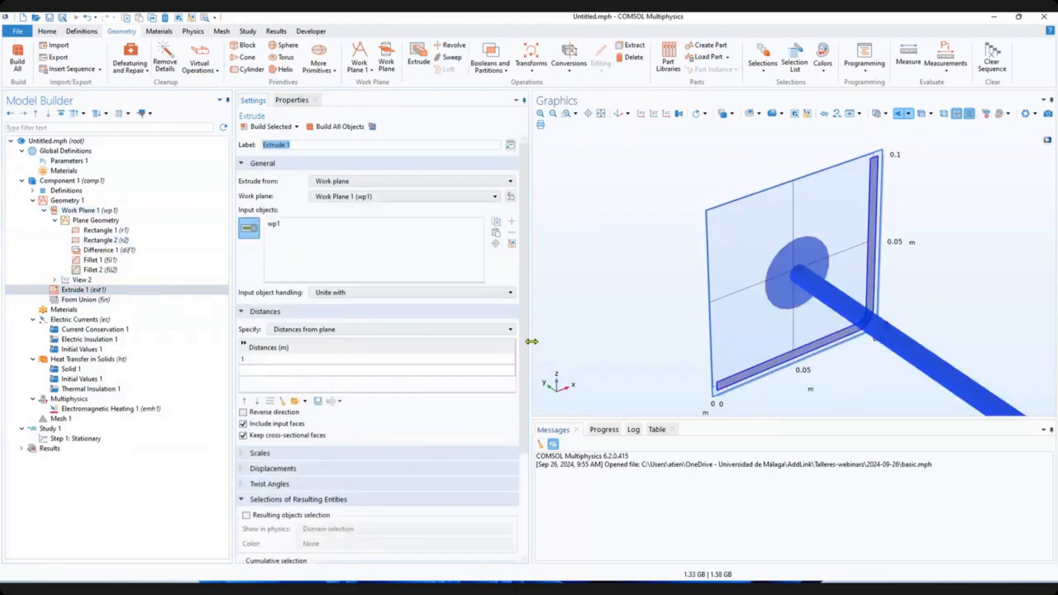
{"action": "left_click", "coordinate": [628, 115]}
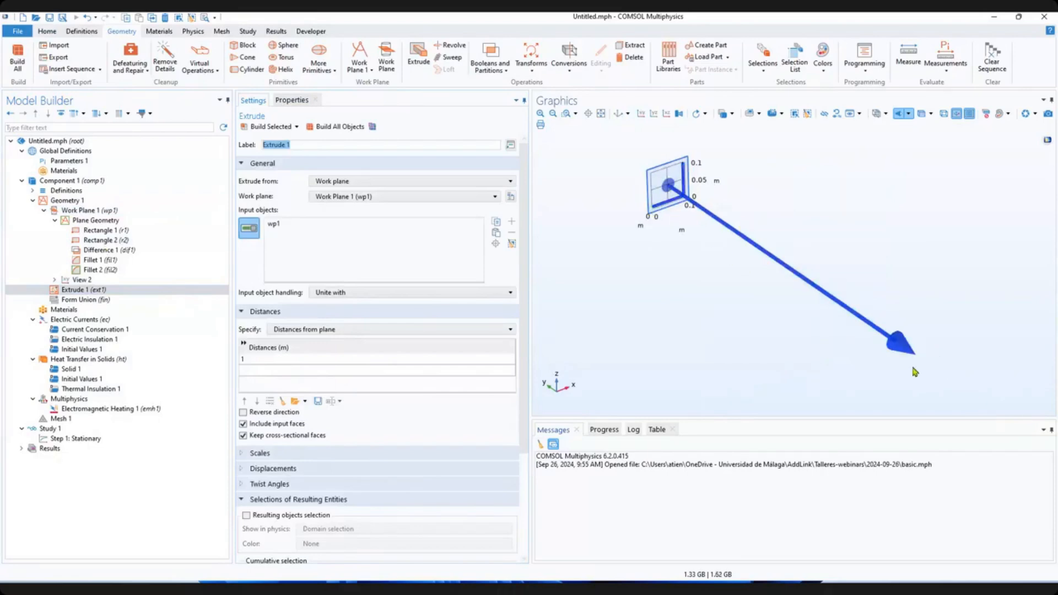
{"action": "left_click", "coordinate": [249, 359]}
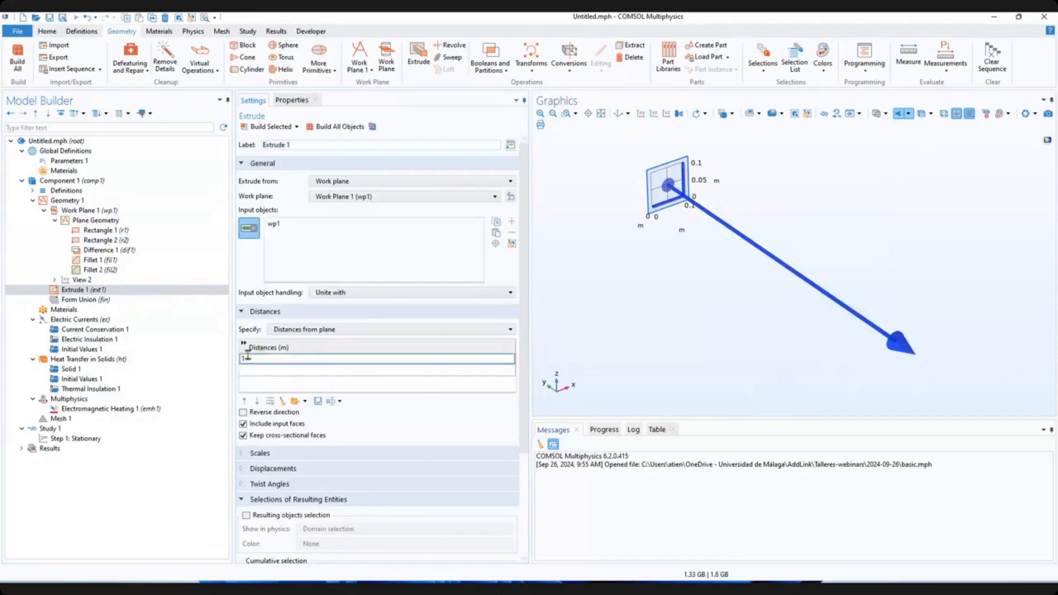
{"action": "type", "text": "wbb"}
{"action": "left_click", "coordinate": [280, 132]}
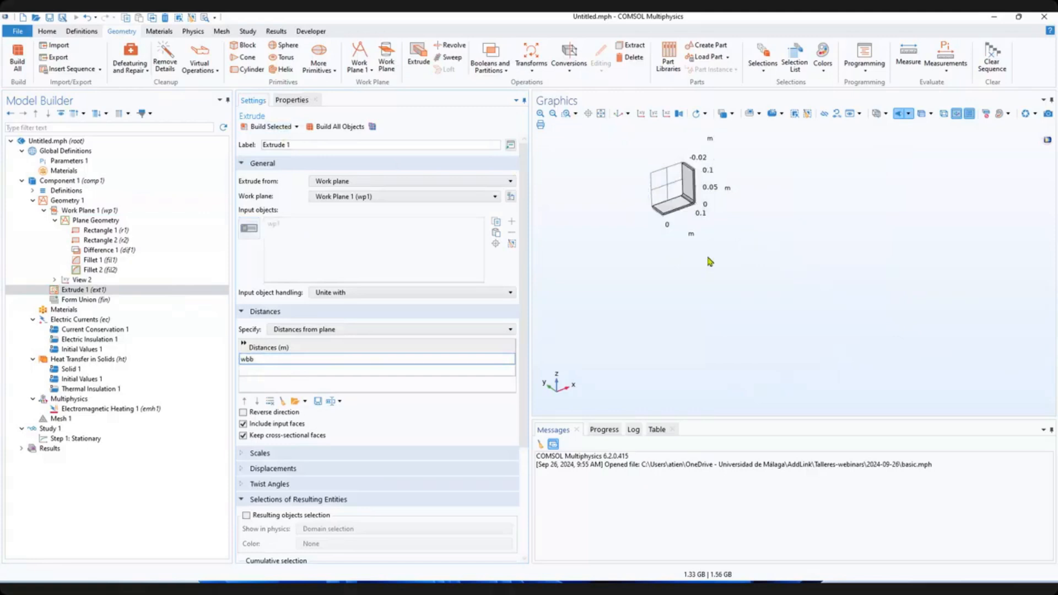
{"action": "left_click", "coordinate": [620, 114]}
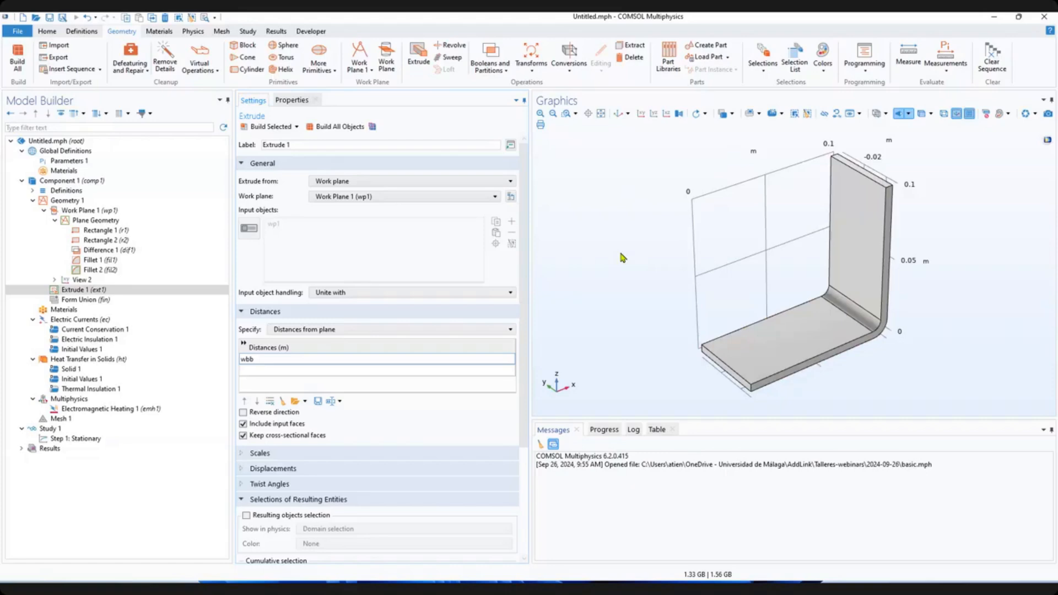
Add a face-parallel work plane to Geometry 1 on the inner face of the busbar's vertical leg and build it.
{"action": "left_click", "coordinate": [67, 200]}
{"action": "right_click", "coordinate": [67, 200]}
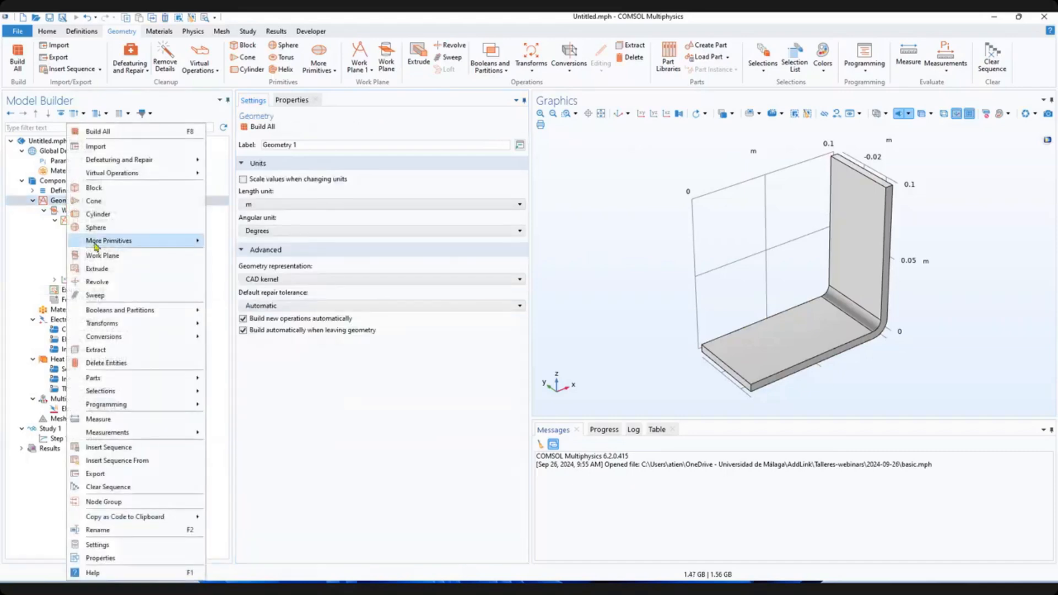
{"action": "left_click", "coordinate": [97, 255]}
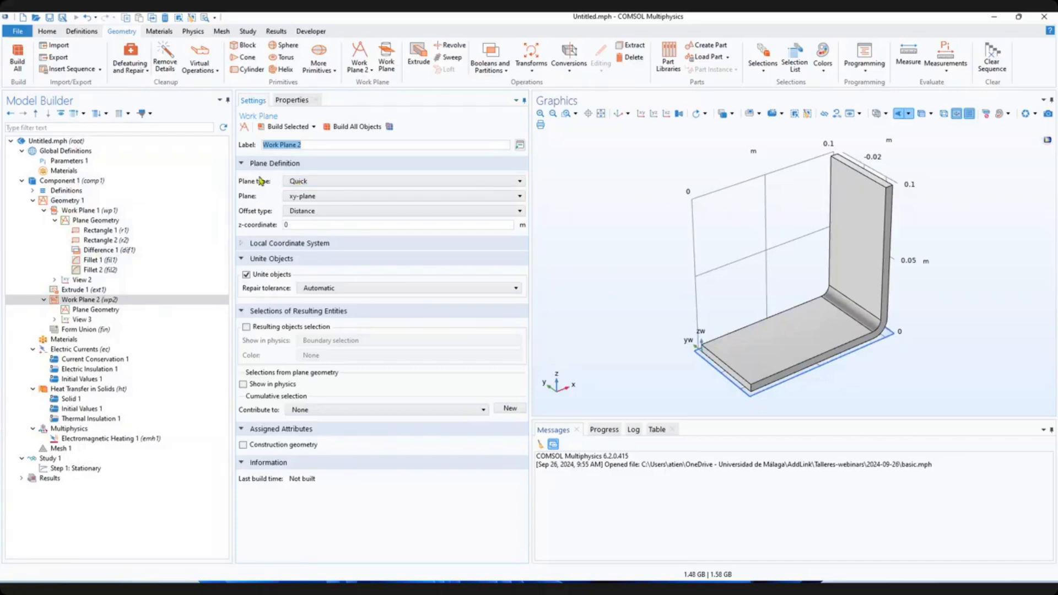
{"action": "left_click", "coordinate": [308, 185]}
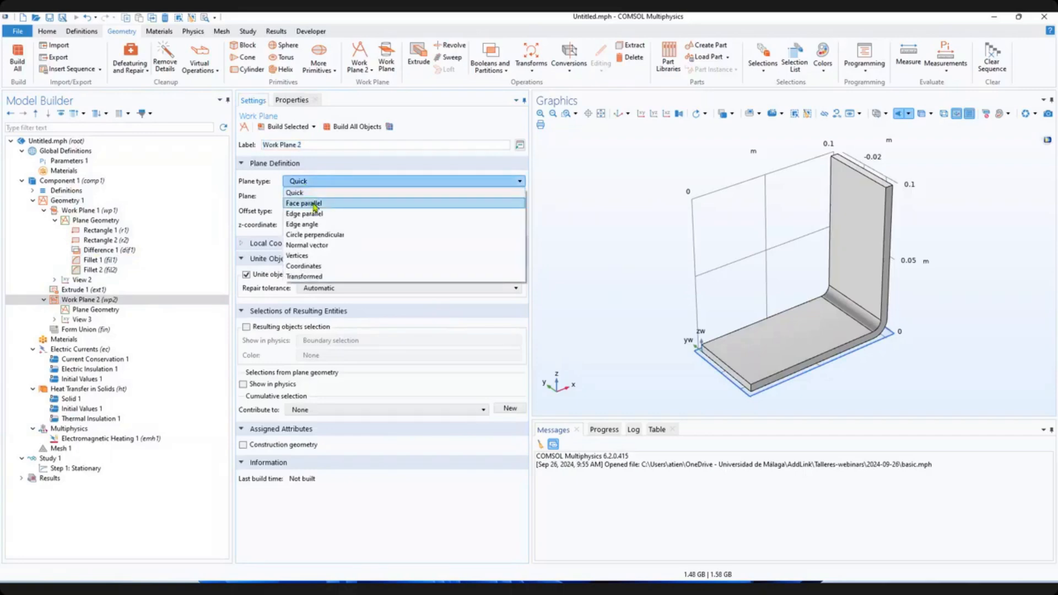
{"action": "left_click", "coordinate": [315, 204]}
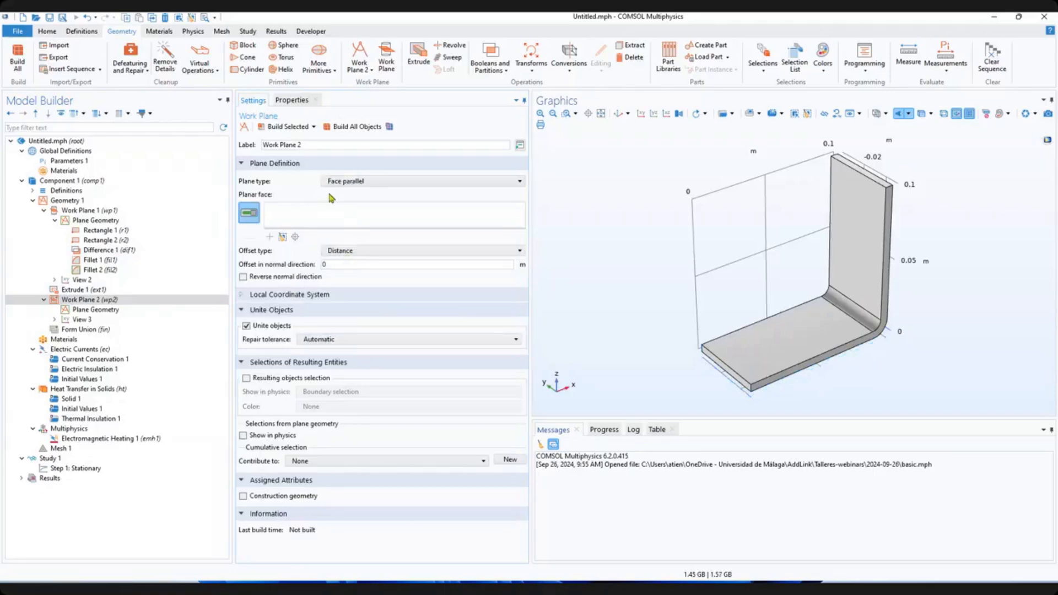
{"action": "left_click", "coordinate": [861, 262]}
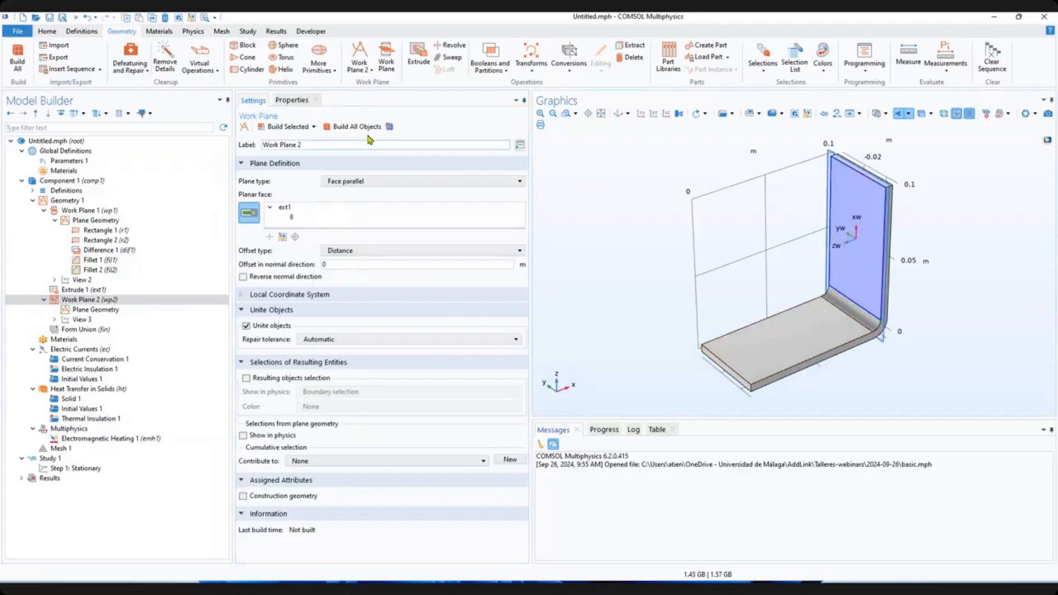
{"action": "left_click", "coordinate": [304, 127]}
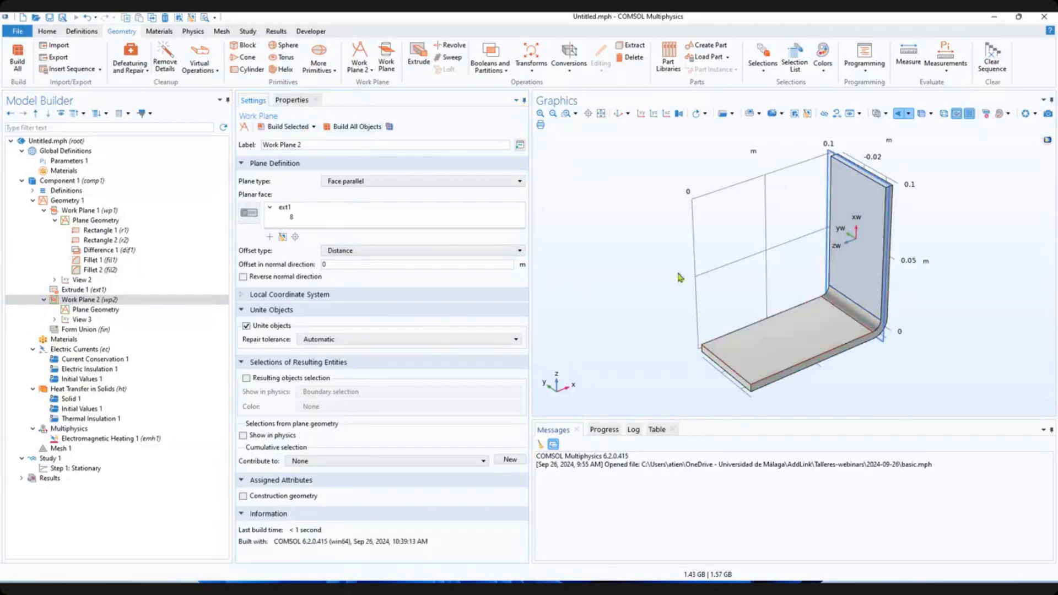
Add a circle of radius rad_1 to the plane geometry of Work Plane 2, centred at the origin, and build it.
{"action": "left_click", "coordinate": [93, 309]}
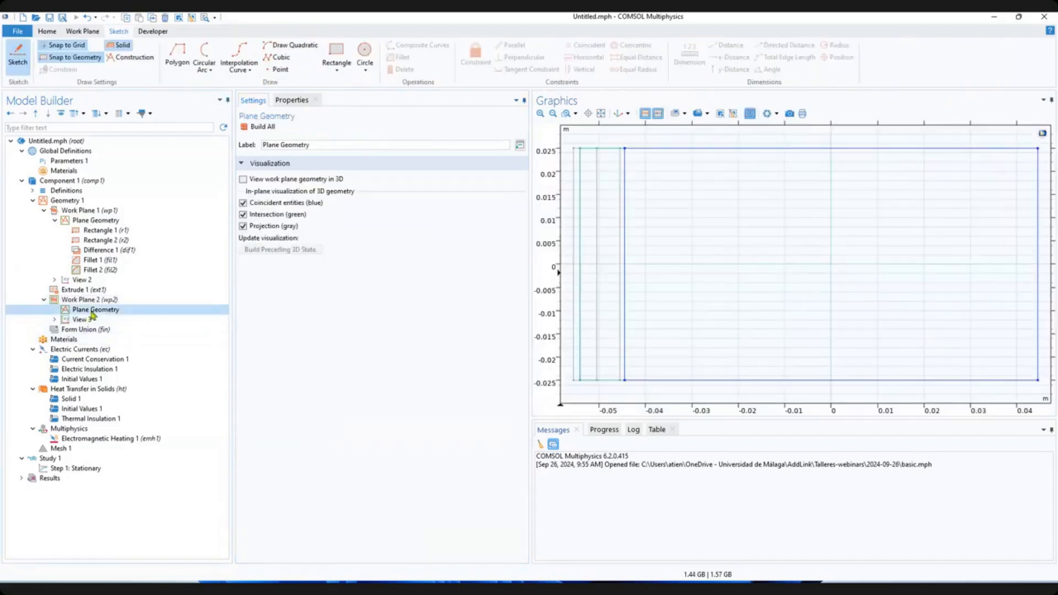
{"action": "right_click", "coordinate": [92, 312]}
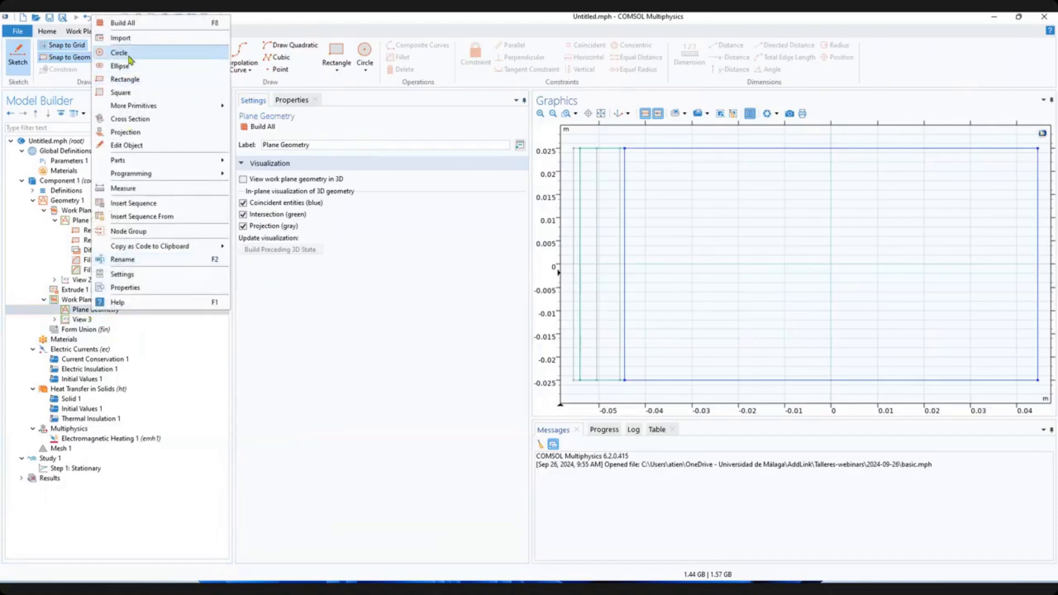
{"action": "left_click", "coordinate": [129, 55]}
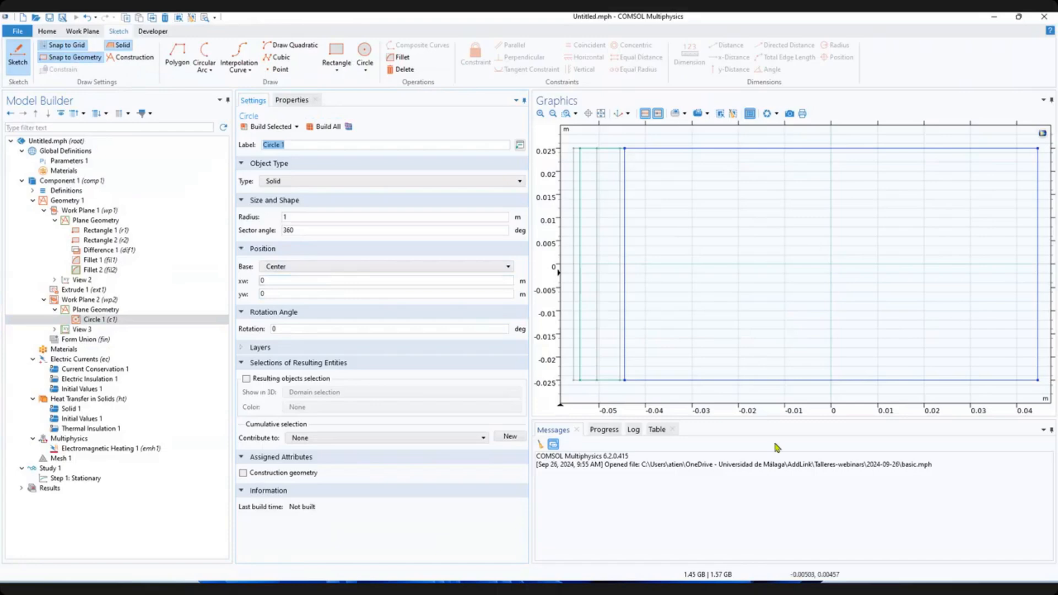
{"action": "double_click", "coordinate": [301, 217]}
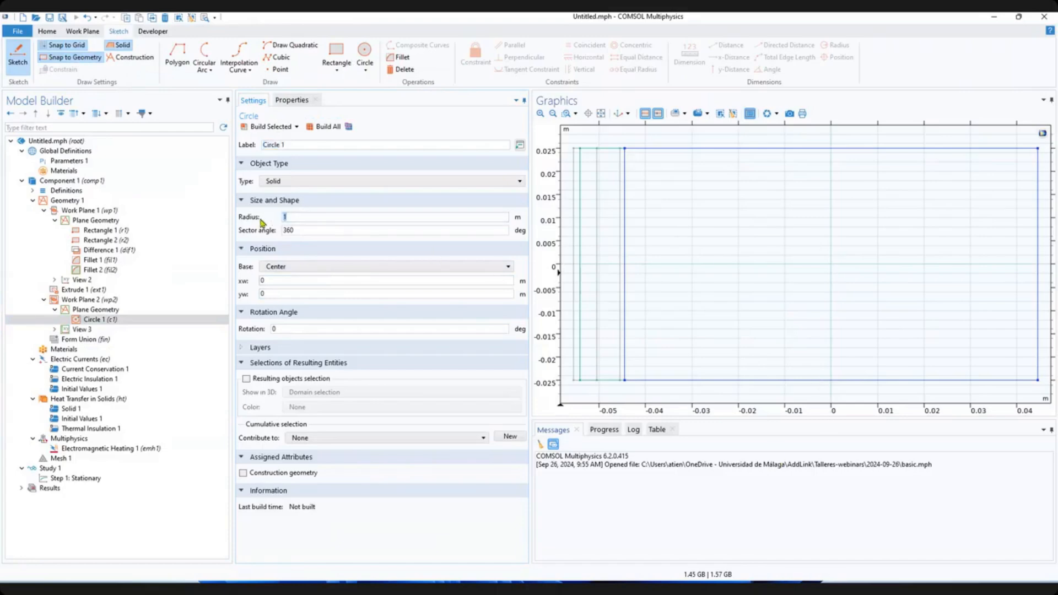
{"action": "type", "text": "rad_1"}
{"action": "left_click", "coordinate": [271, 128]}
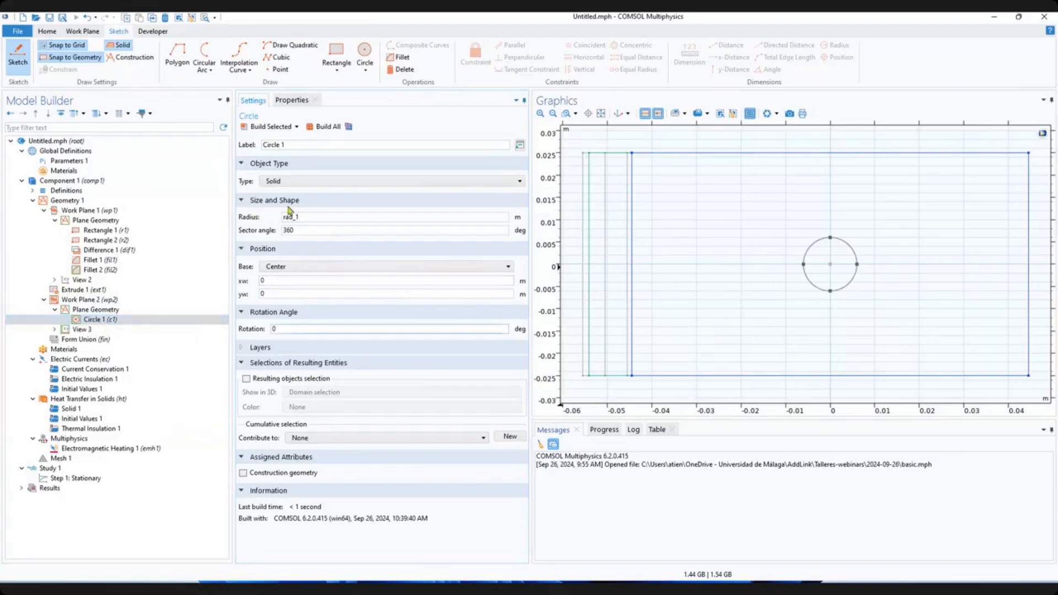
{"action": "left_click", "coordinate": [271, 127]}
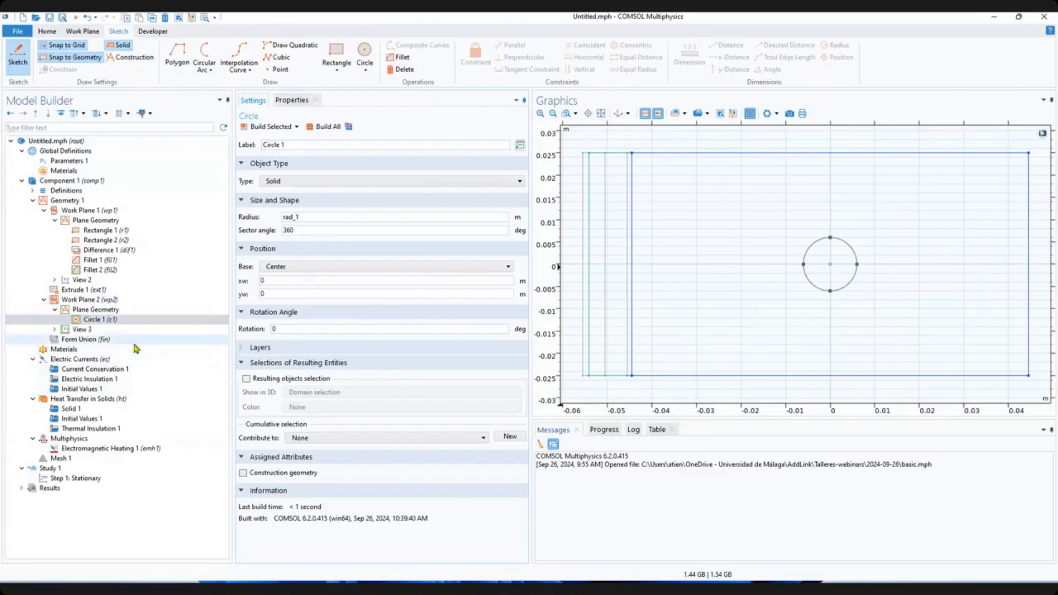
Add an Extrude operation to Geometry 1 that takes the circle profile of Work Plane 2 as its input.
{"action": "left_click", "coordinate": [80, 301]}
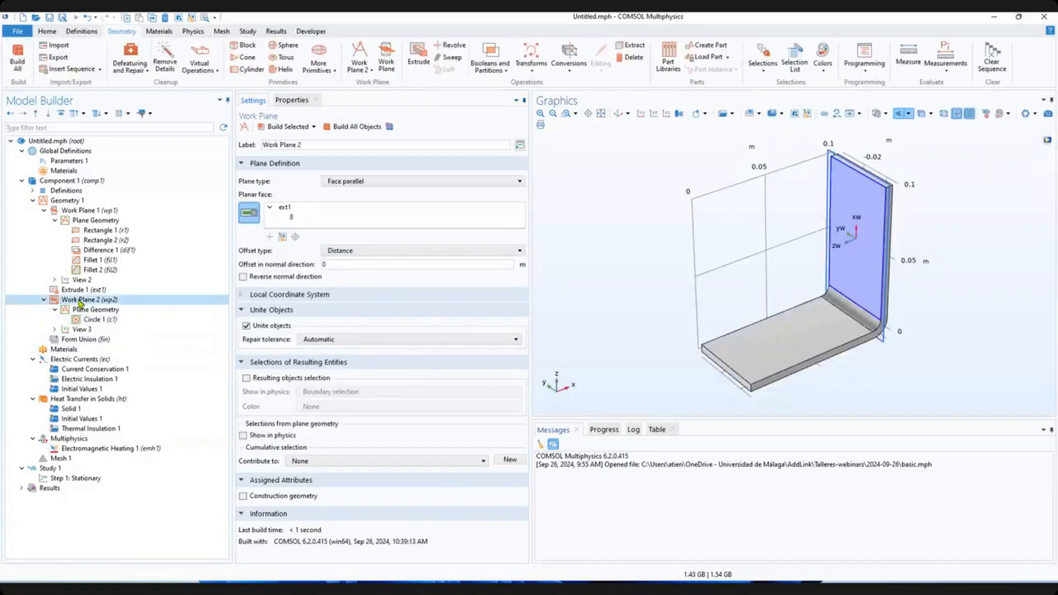
{"action": "right_click", "coordinate": [91, 303]}
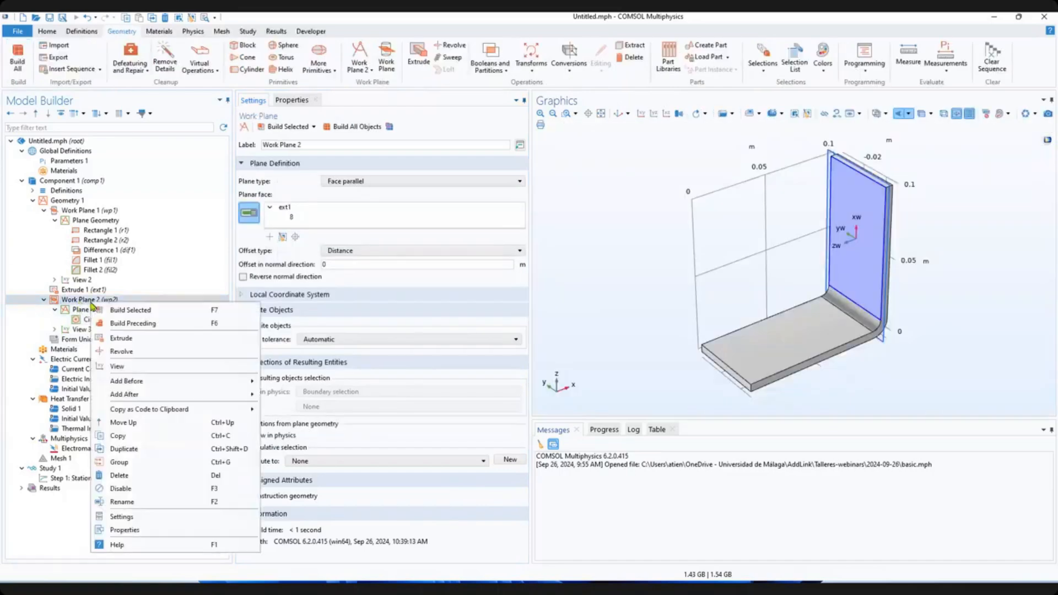
{"action": "left_click", "coordinate": [119, 338]}
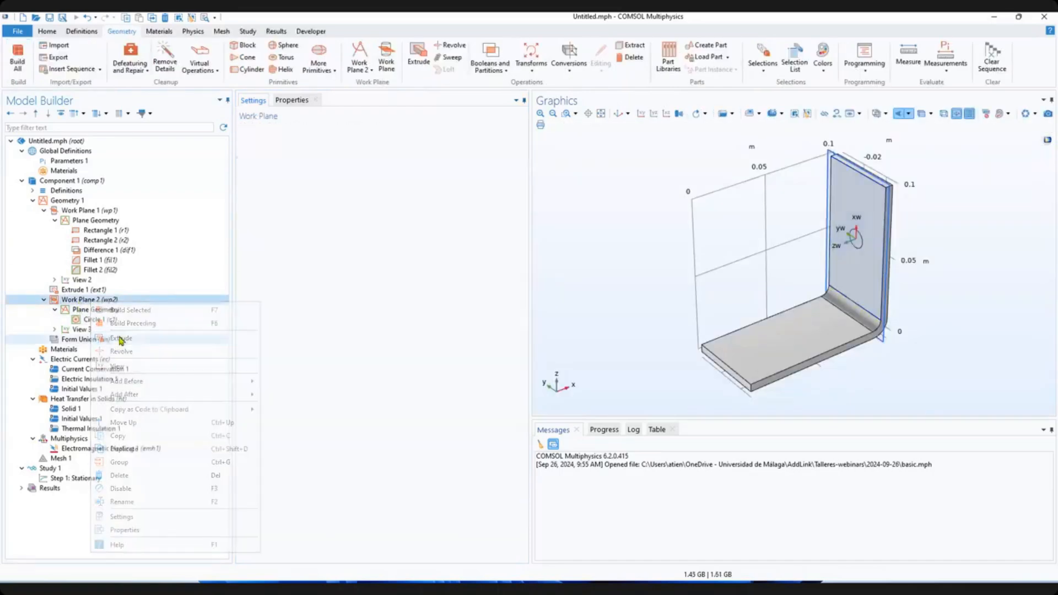
{"action": "mouse_move", "coordinate": [832, 307]}
{"action": "left_mouse_down"}
{"action": "mouse_move", "coordinate": [848, 302]}
{"action": "mouse_move", "coordinate": [834, 290]}
{"action": "left_mouse_up"}
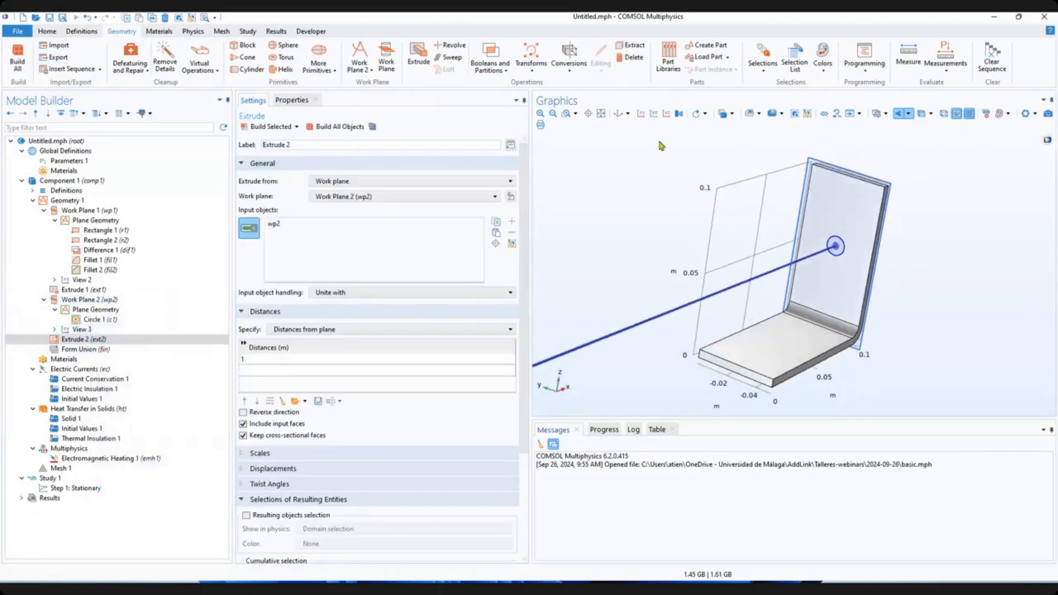
{"action": "left_click", "coordinate": [619, 114]}
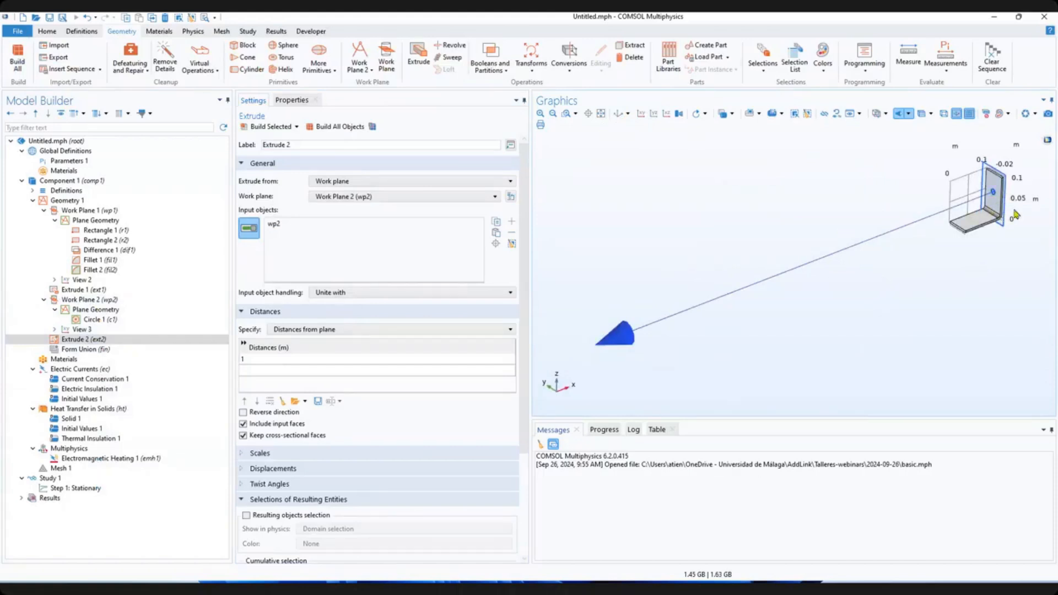
{"action": "left_click_drag", "start_coordinate": [1008, 221], "coordinate": [1029, 270]}
{"action": "left_click", "coordinate": [566, 113]}
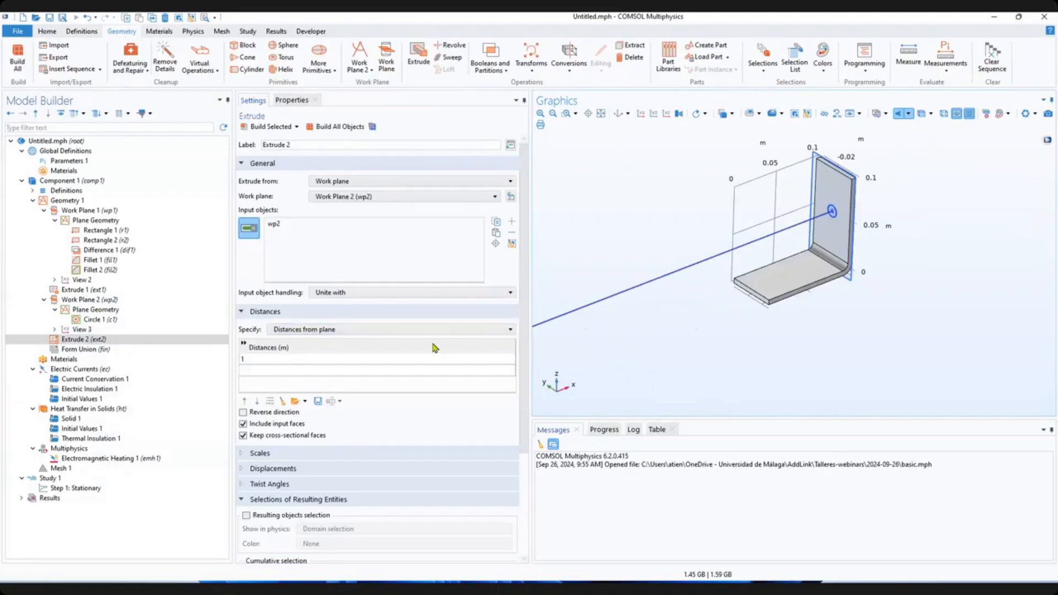
Reverse the direction of the Work Plane 2 extrusion, set its distance to 2*tbb, and build the bolt.
{"action": "left_click", "coordinate": [245, 359]}
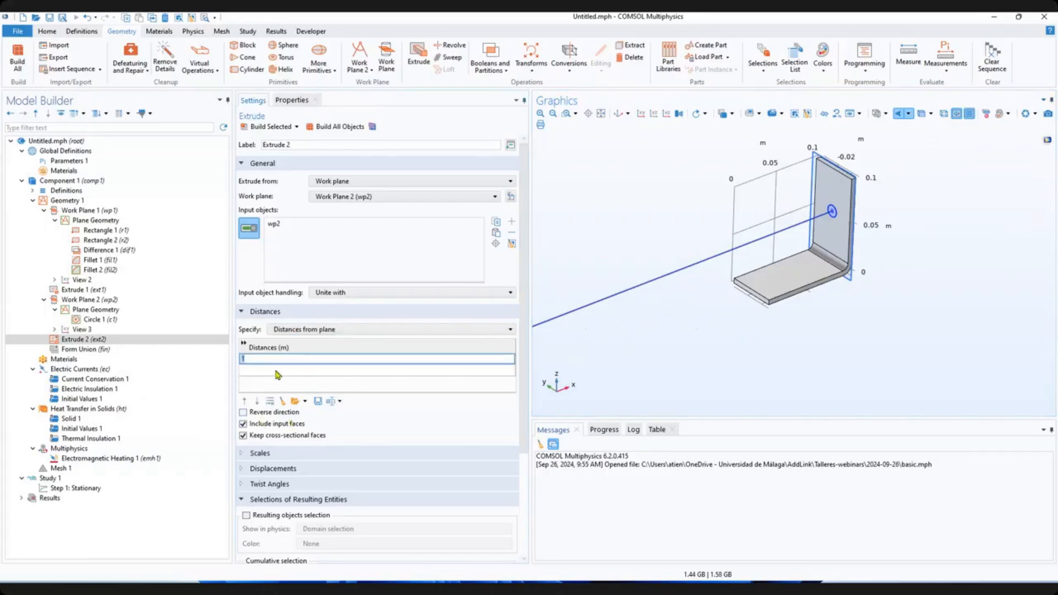
{"action": "left_click", "coordinate": [269, 413]}
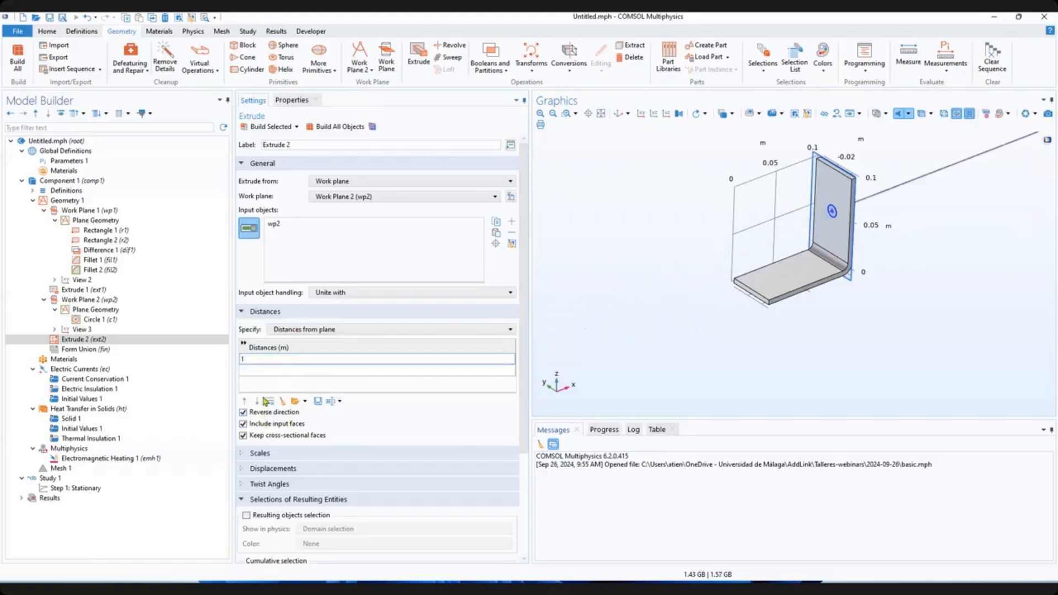
{"action": "double_click", "coordinate": [250, 359]}
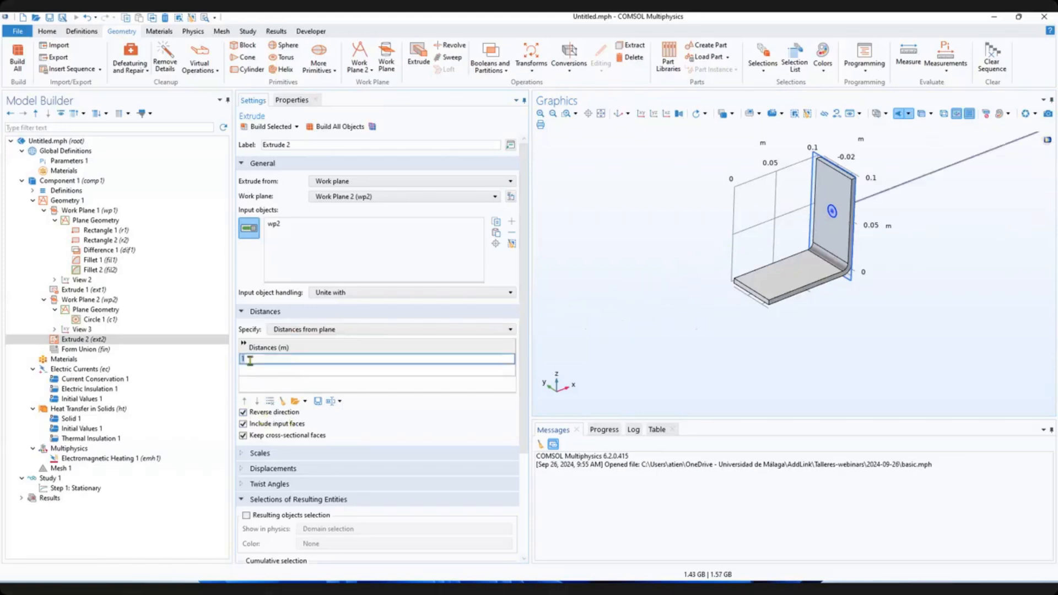
{"action": "type", "text": "2*1"}
{"action": "left_click", "coordinate": [267, 126]}
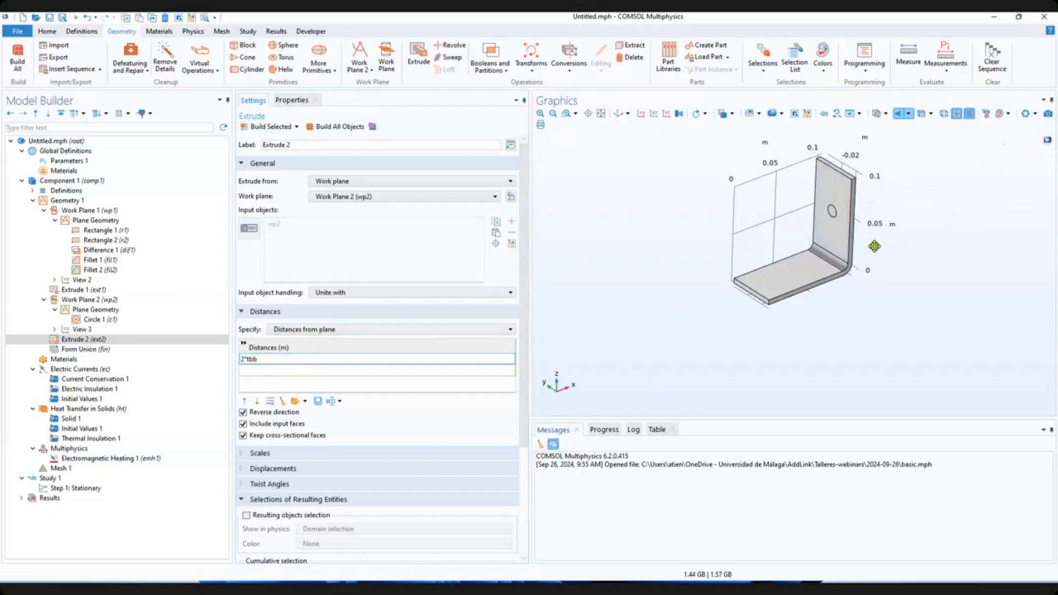
Make the geometry transparent and examine the extruded bolt on the busbar's vertical leg from several angles.
{"action": "mouse_move", "coordinate": [873, 245]}
{"action": "left_mouse_down"}
{"action": "mouse_move", "coordinate": [860, 235]}
{"action": "mouse_move", "coordinate": [864, 264]}
{"action": "mouse_move", "coordinate": [875, 248]}
{"action": "left_mouse_up"}
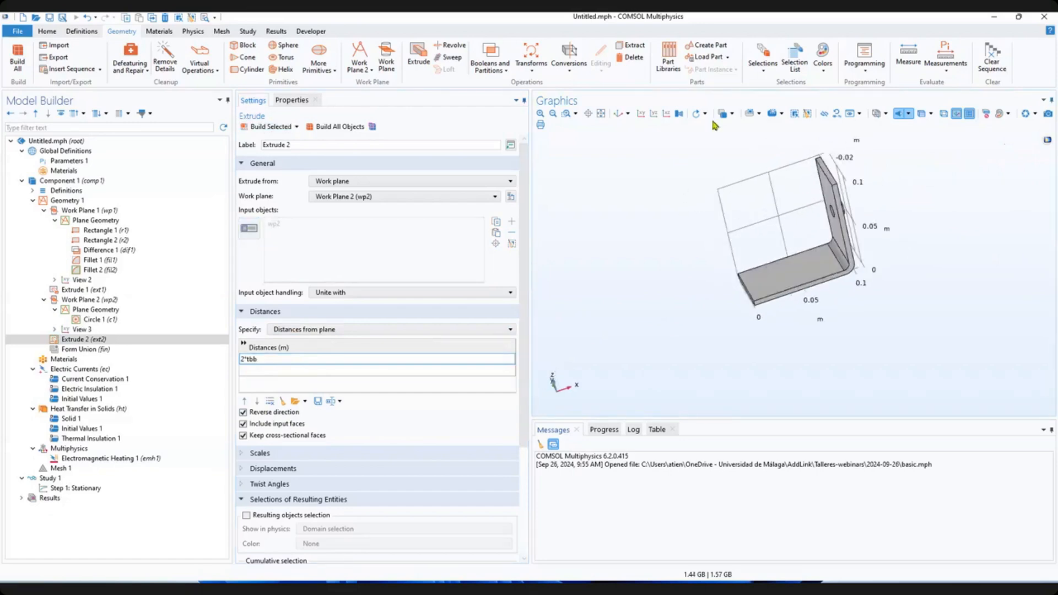
{"action": "left_click", "coordinate": [618, 114]}
{"action": "mouse_move", "coordinate": [924, 342]}
{"action": "left_mouse_down"}
{"action": "mouse_move", "coordinate": [907, 343]}
{"action": "mouse_move", "coordinate": [920, 353]}
{"action": "left_mouse_up"}
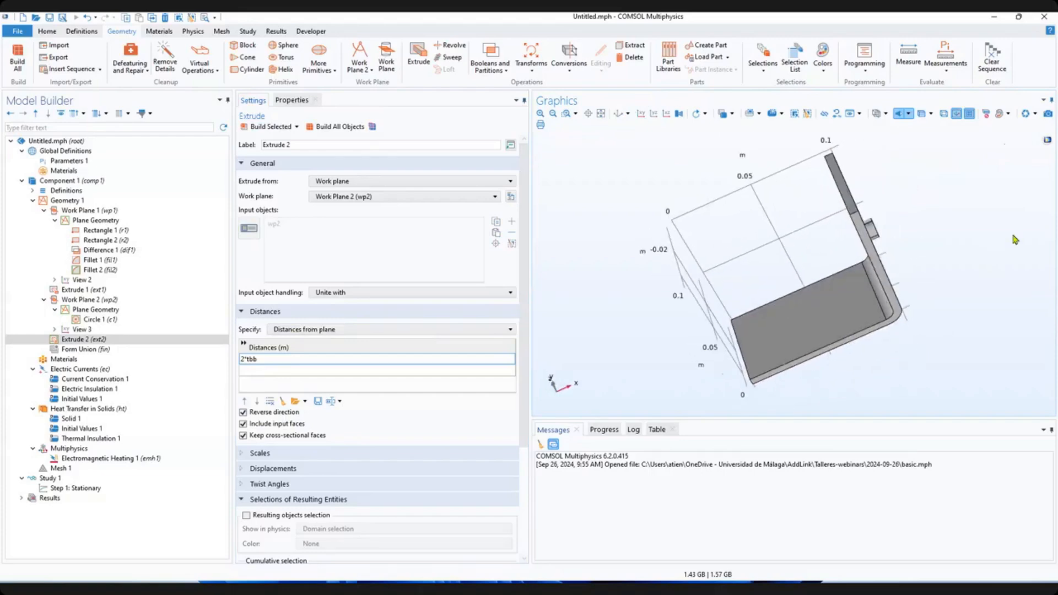
{"action": "left_click", "coordinate": [617, 113]}
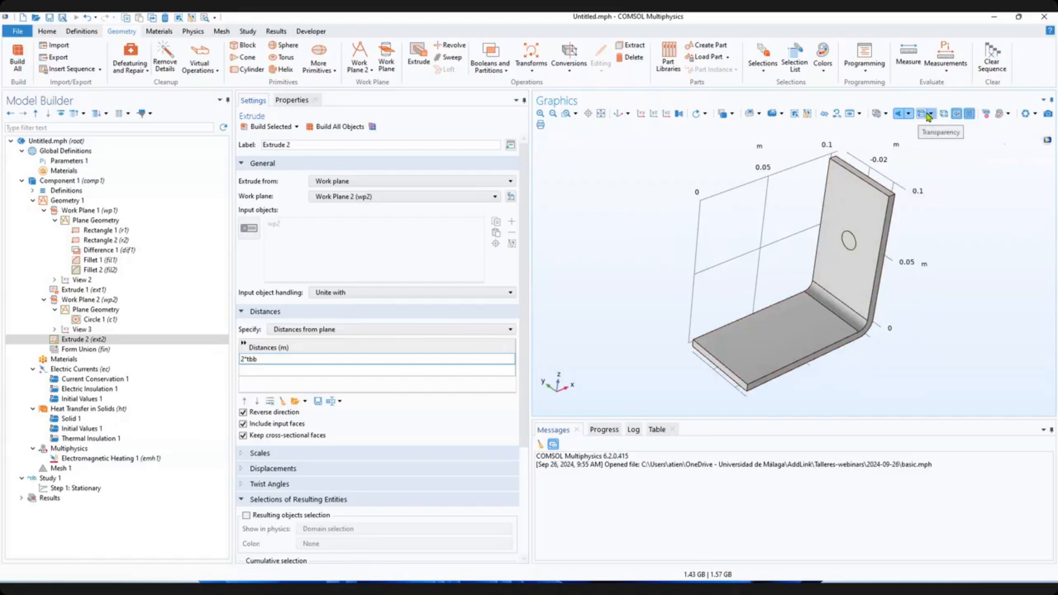
{"action": "left_click", "coordinate": [928, 114]}
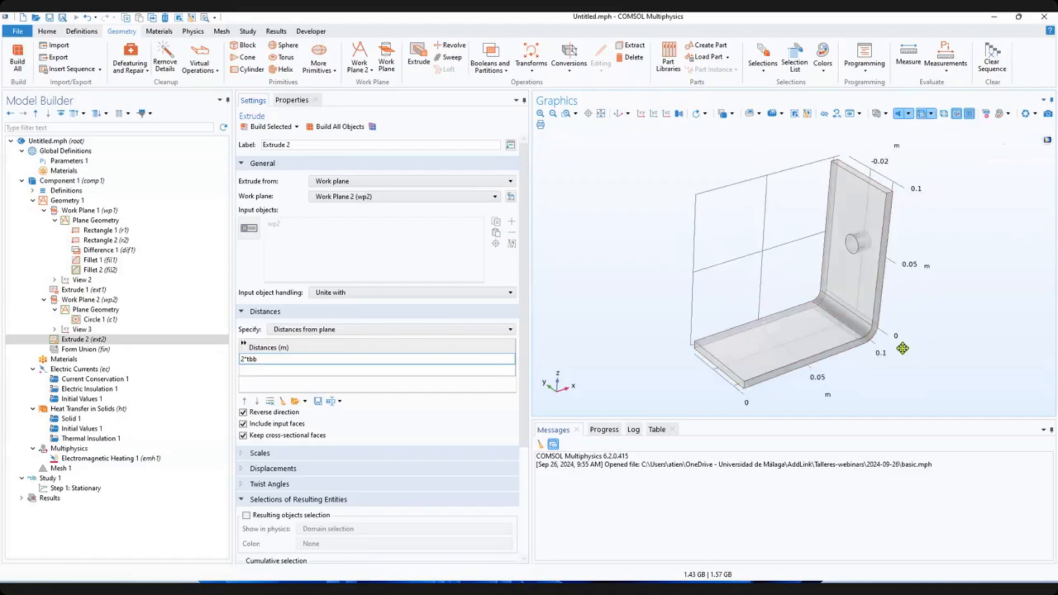
{"action": "left_click_drag", "start_coordinate": [902, 348], "coordinate": [847, 271]}
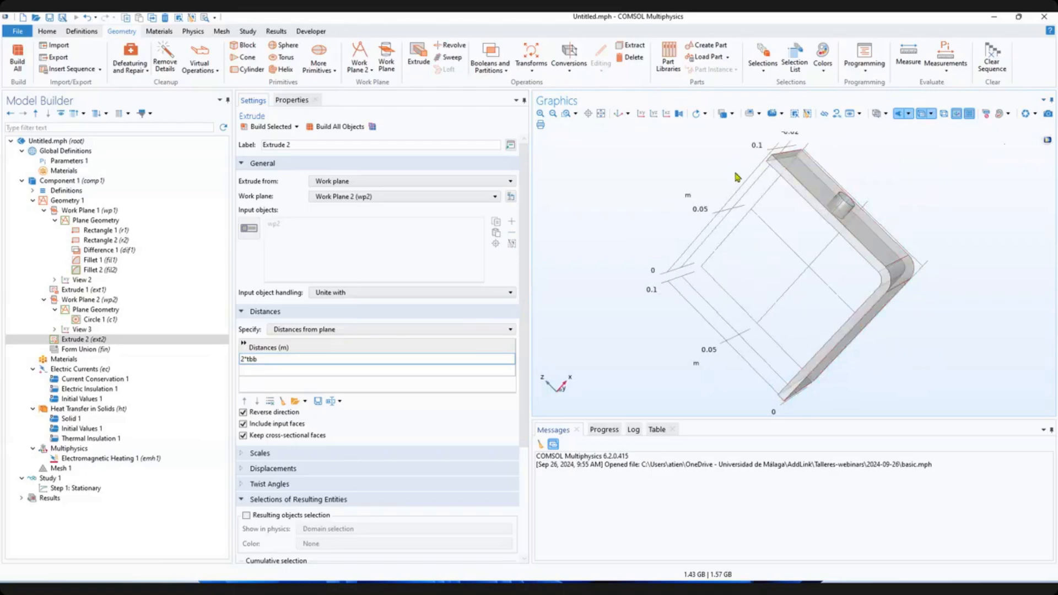
{"action": "left_click_drag", "start_coordinate": [730, 191], "coordinate": [756, 161]}
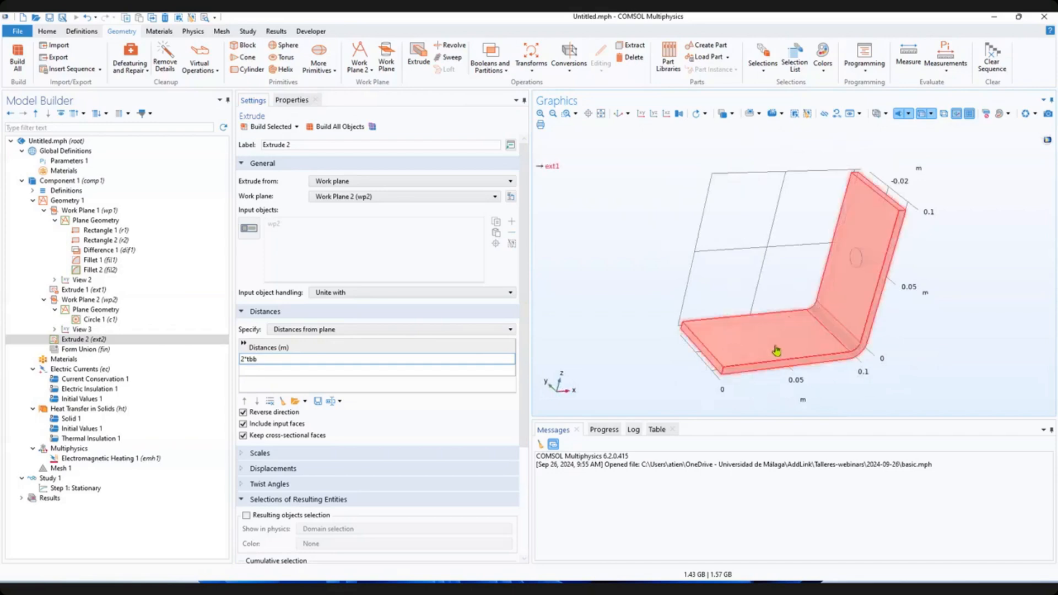
{"action": "left_click", "coordinate": [759, 321]}
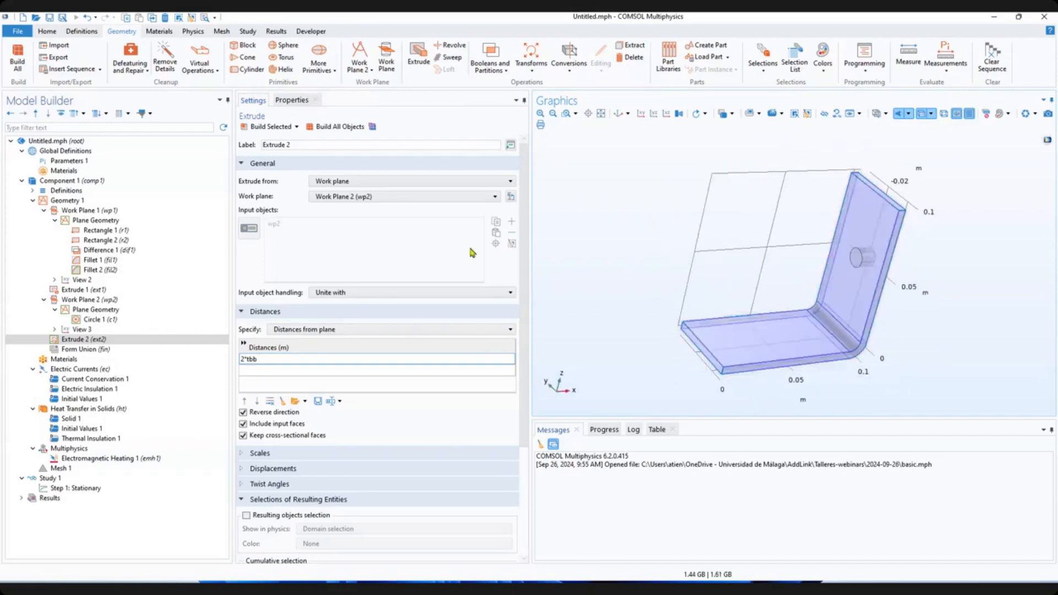
Add a face-parallel work plane to Geometry 1 on the upper face of the busbar's horizontal leg and build it.
{"action": "left_click", "coordinate": [69, 202]}
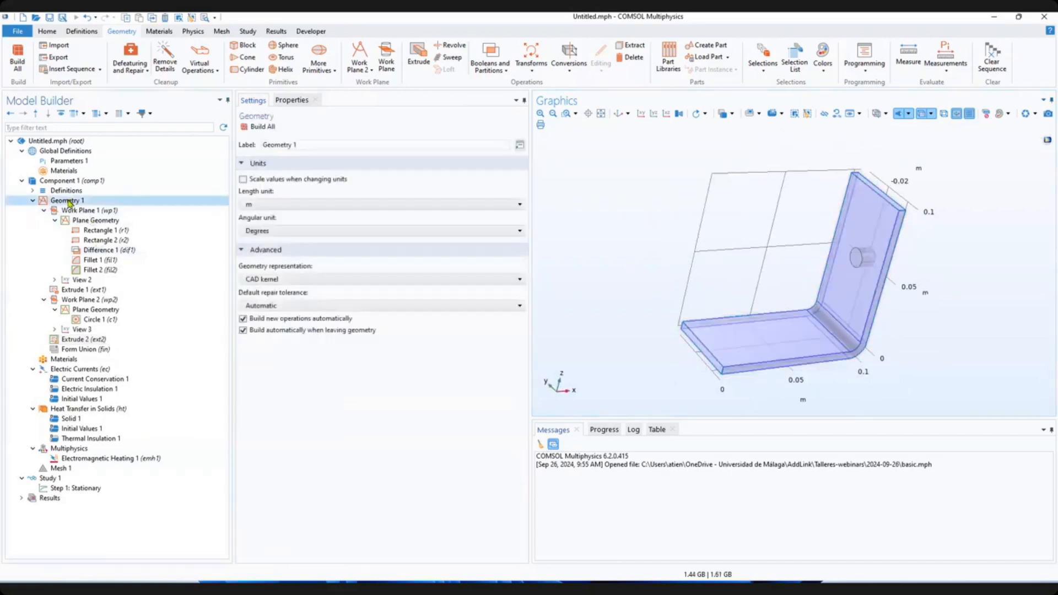
{"action": "right_click", "coordinate": [69, 202]}
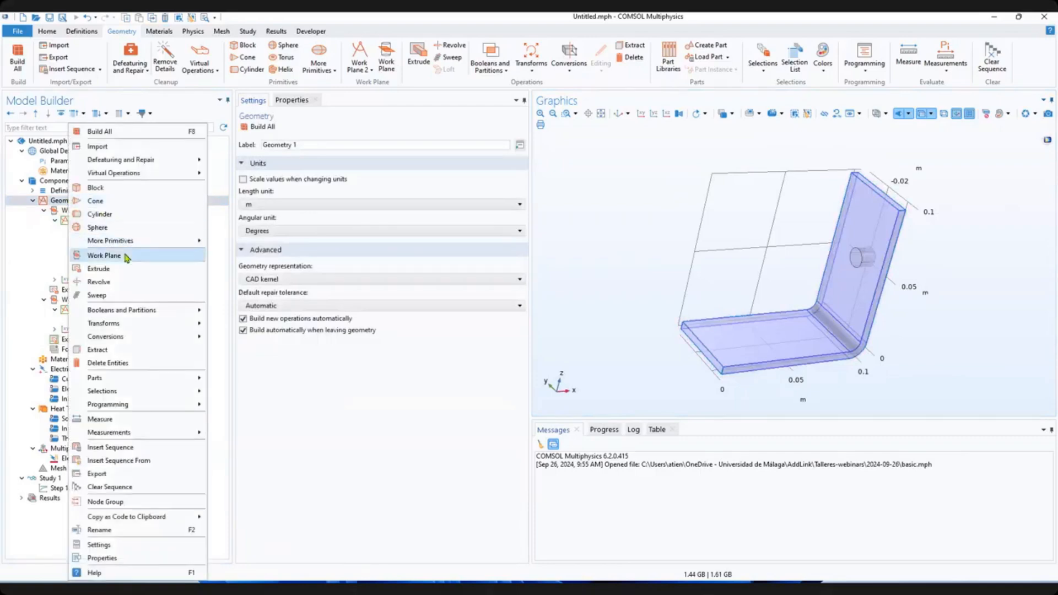
{"action": "left_click", "coordinate": [105, 255]}
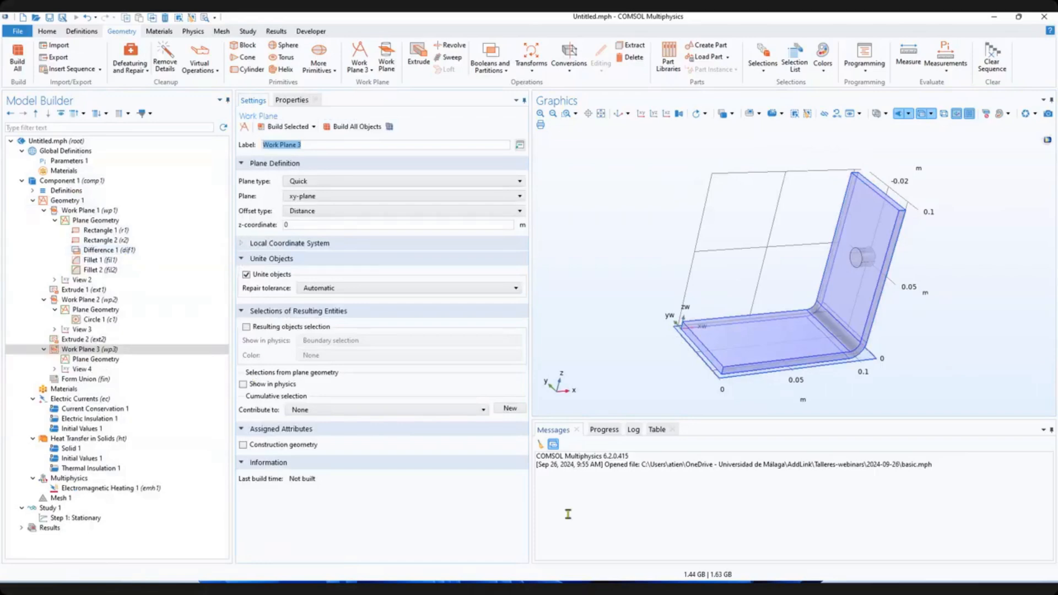
{"action": "left_click", "coordinate": [334, 183]}
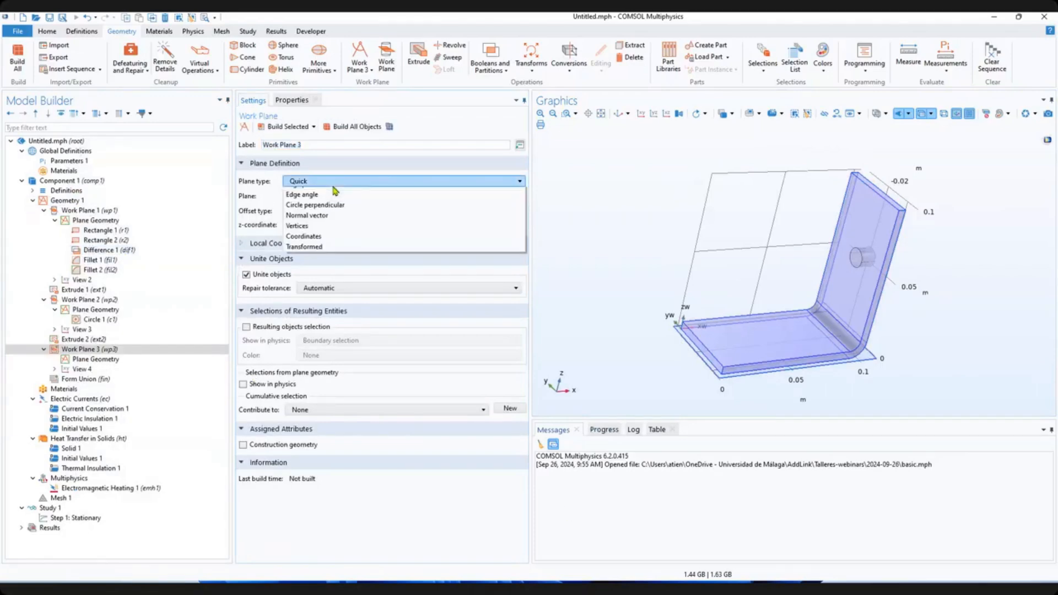
{"action": "left_click", "coordinate": [333, 187]}
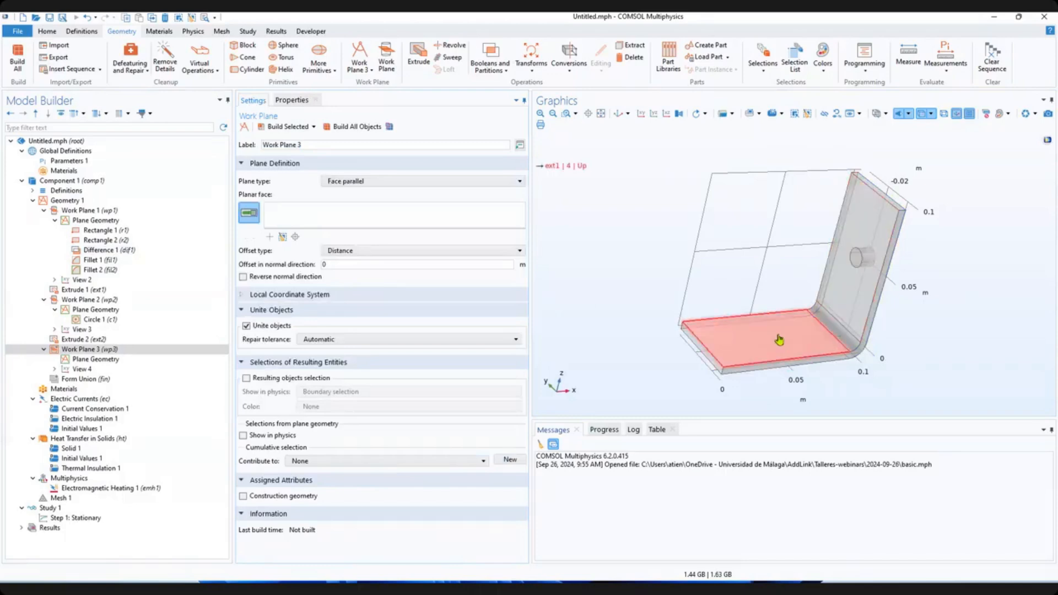
{"action": "left_click", "coordinate": [778, 338]}
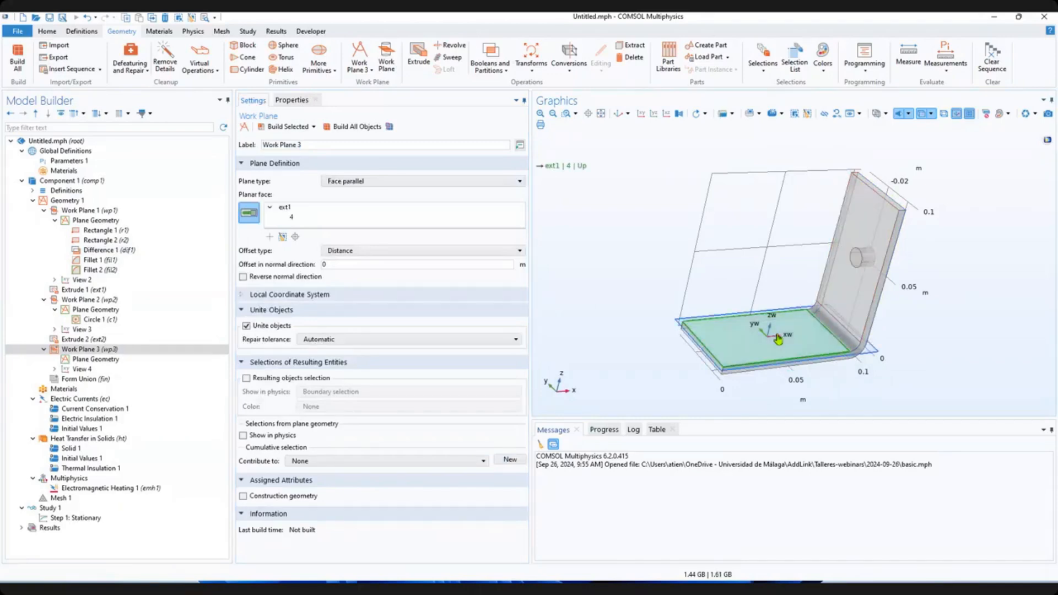
{"action": "left_click", "coordinate": [284, 126]}
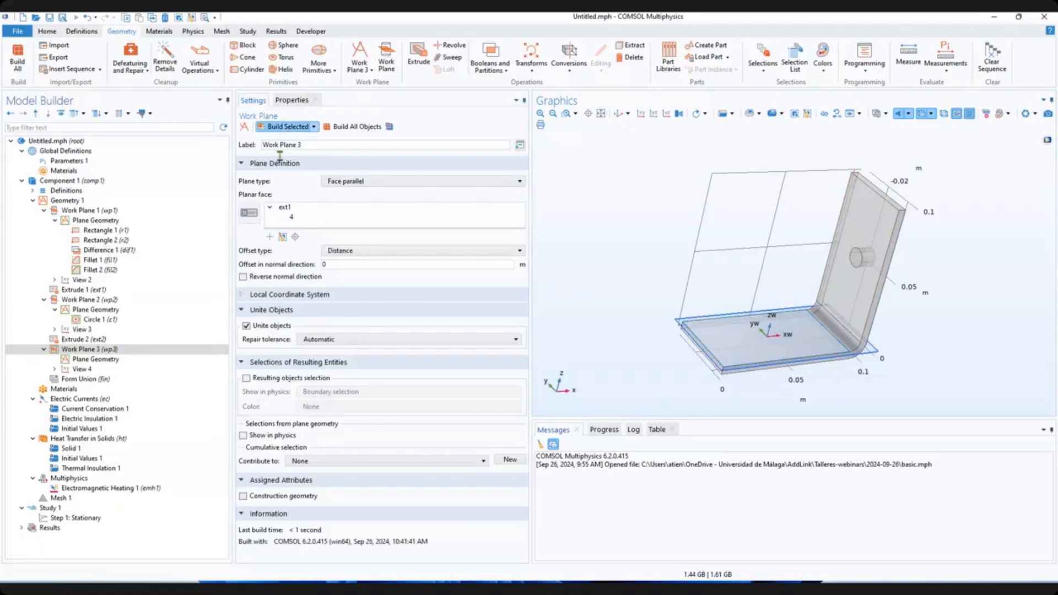
Add a circle of radius rad_1 to the plane geometry of Work Plane 3, centred at the origin, and build it.
{"action": "left_click", "coordinate": [81, 362]}
{"action": "right_click", "coordinate": [81, 362]}
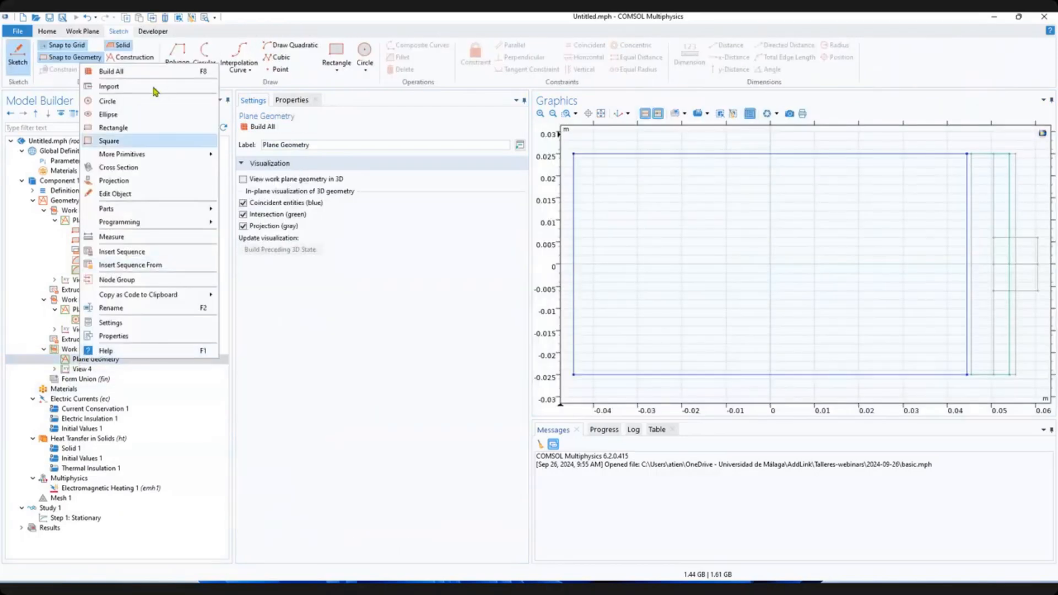
{"action": "left_click", "coordinate": [146, 103]}
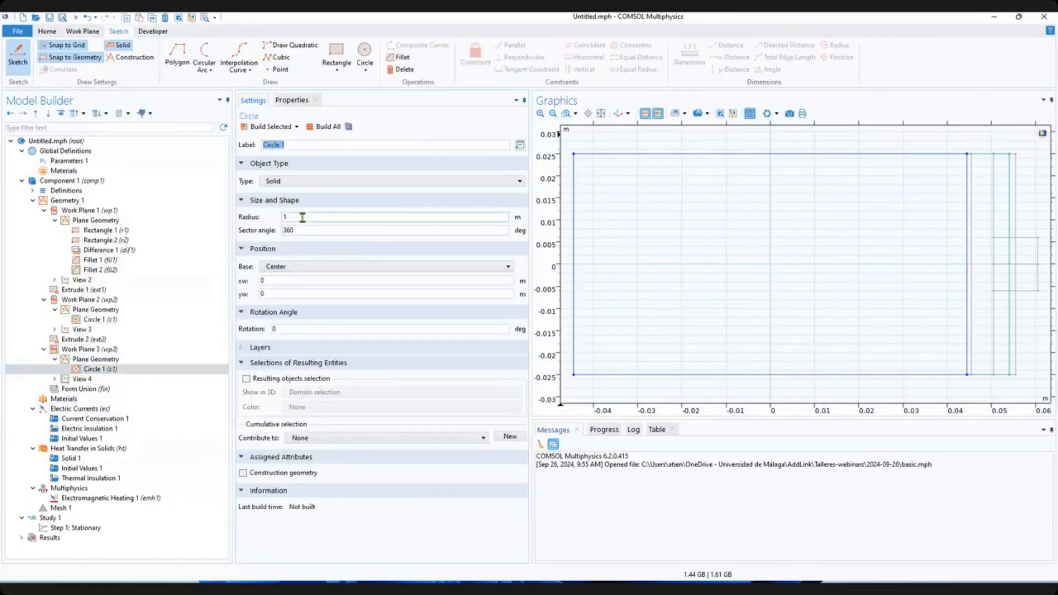
{"action": "left_click", "coordinate": [285, 217]}
{"action": "type", "text": "rad_"}
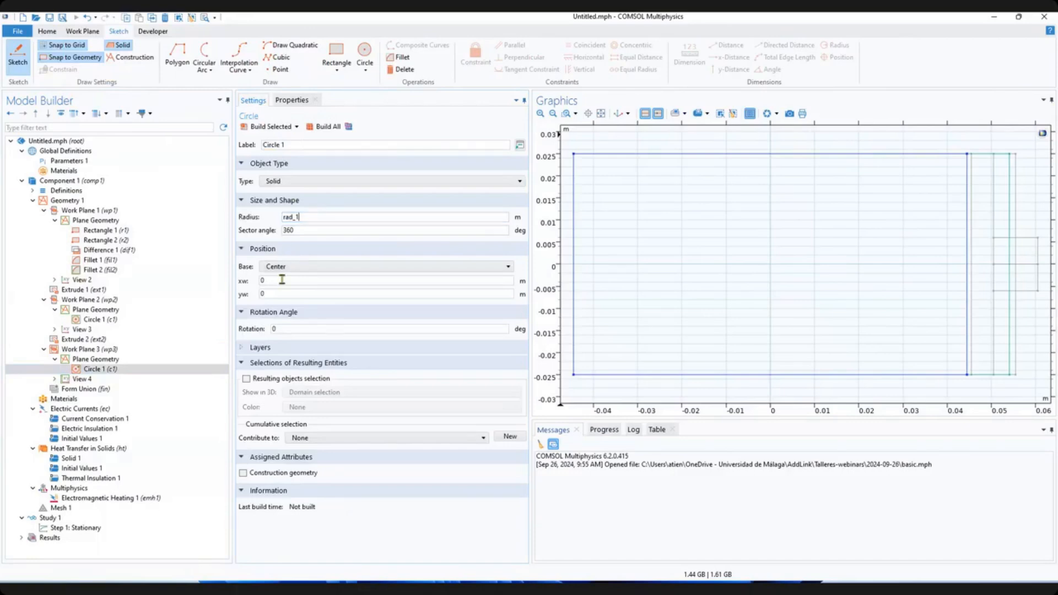
{"action": "left_click", "coordinate": [274, 127]}
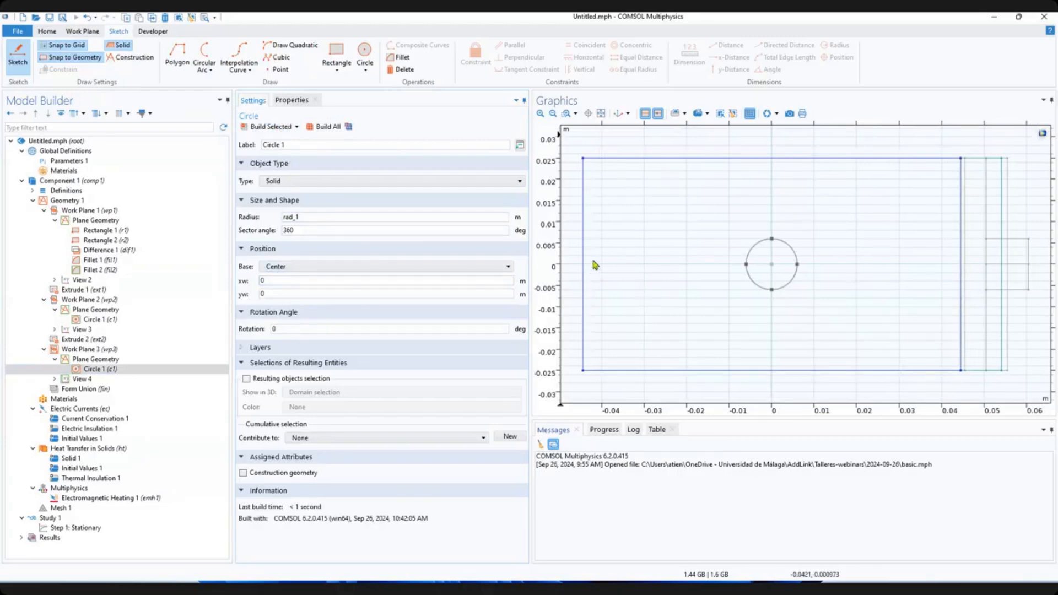
Set the Work Plane 3 circle's centre to xw -L/2+1.5[cm] and yw wbb/4, and rebuild it.
{"action": "left_click", "coordinate": [267, 280]}
{"action": "double_click", "coordinate": [265, 281]}
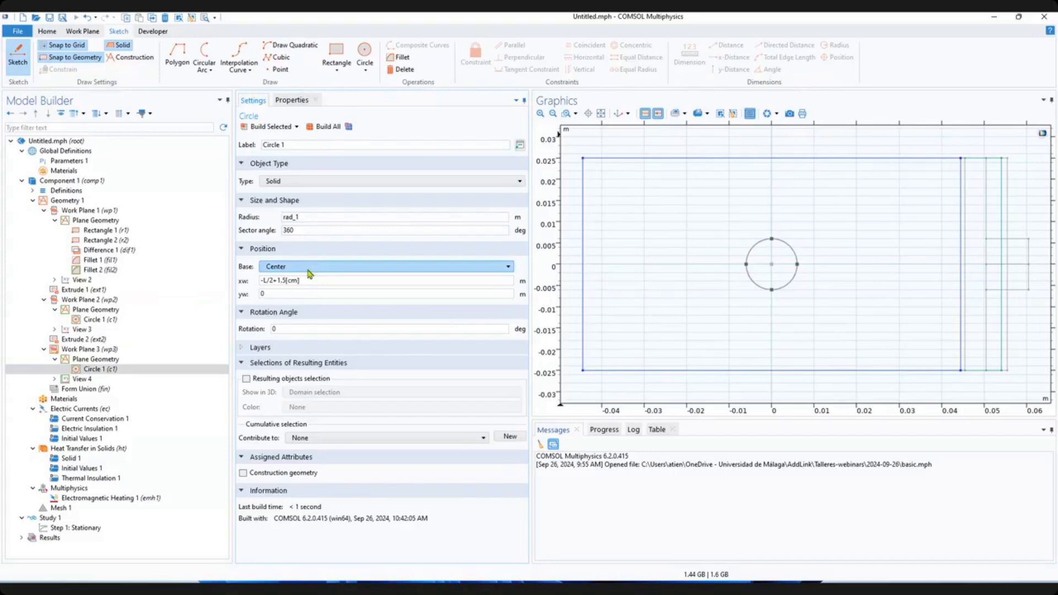
{"action": "left_click", "coordinate": [261, 294]}
{"action": "double_click", "coordinate": [262, 295]}
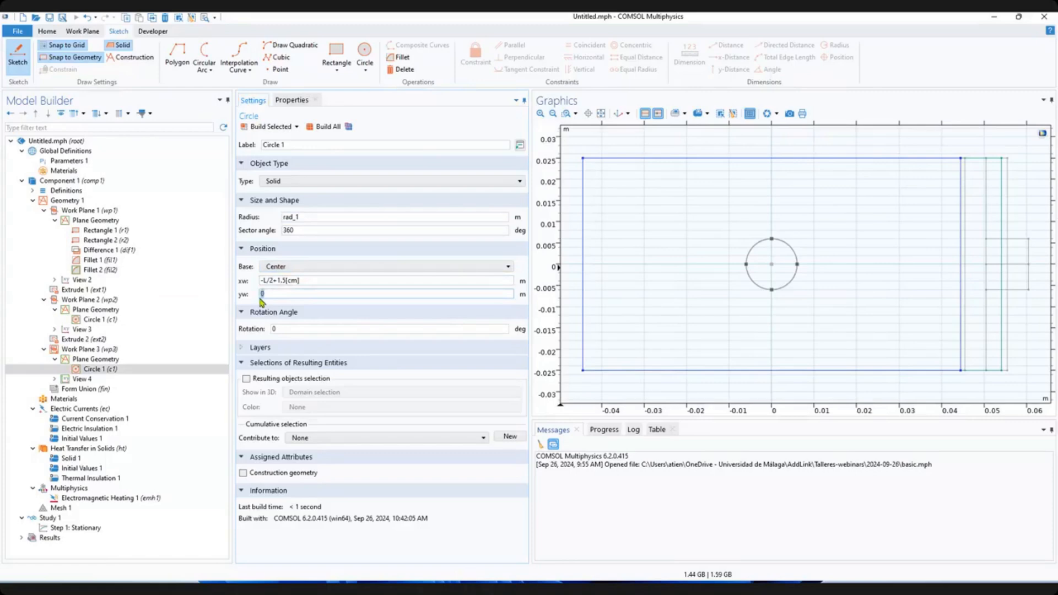
{"action": "type", "text": "wbb/4"}
{"action": "left_click", "coordinate": [268, 126]}
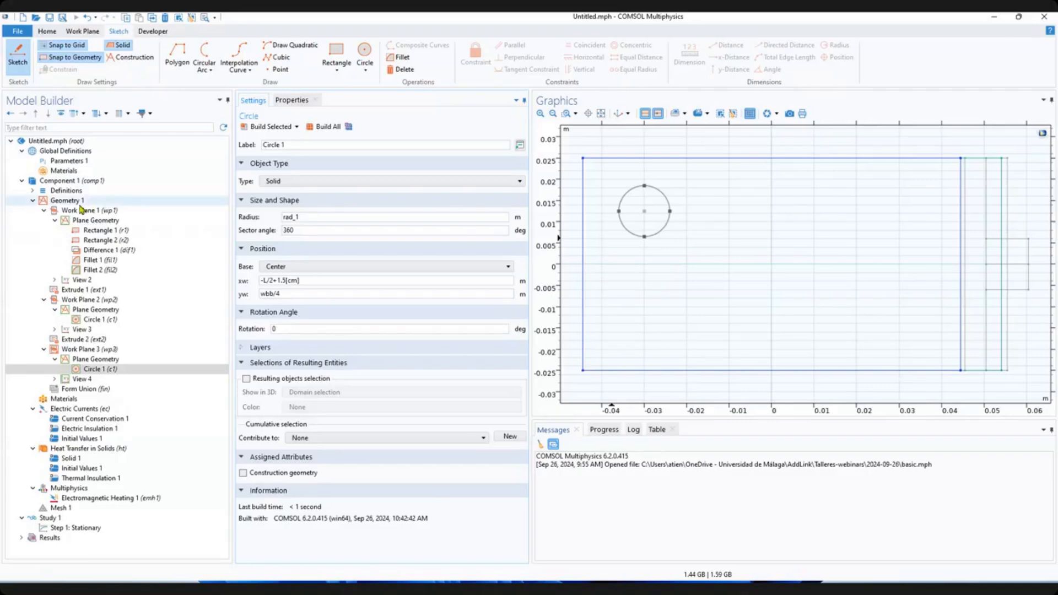
Duplicate the circle in Work Plane 3, set the copy's yw centre position to -wbb/4, and build it.
{"action": "left_click", "coordinate": [103, 370]}
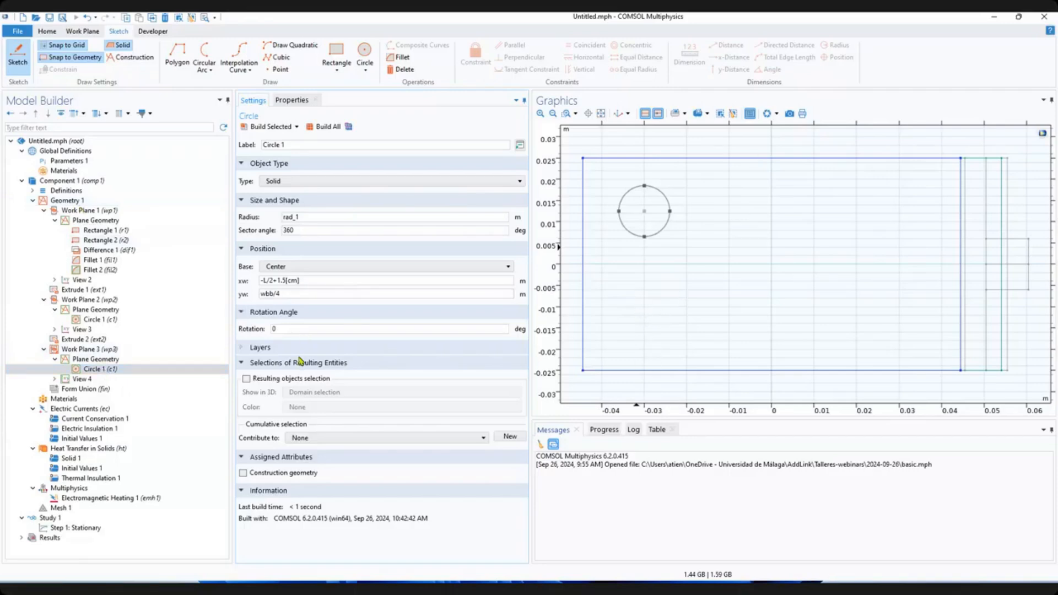
{"action": "left_click", "coordinate": [101, 370]}
{"action": "right_click", "coordinate": [101, 370]}
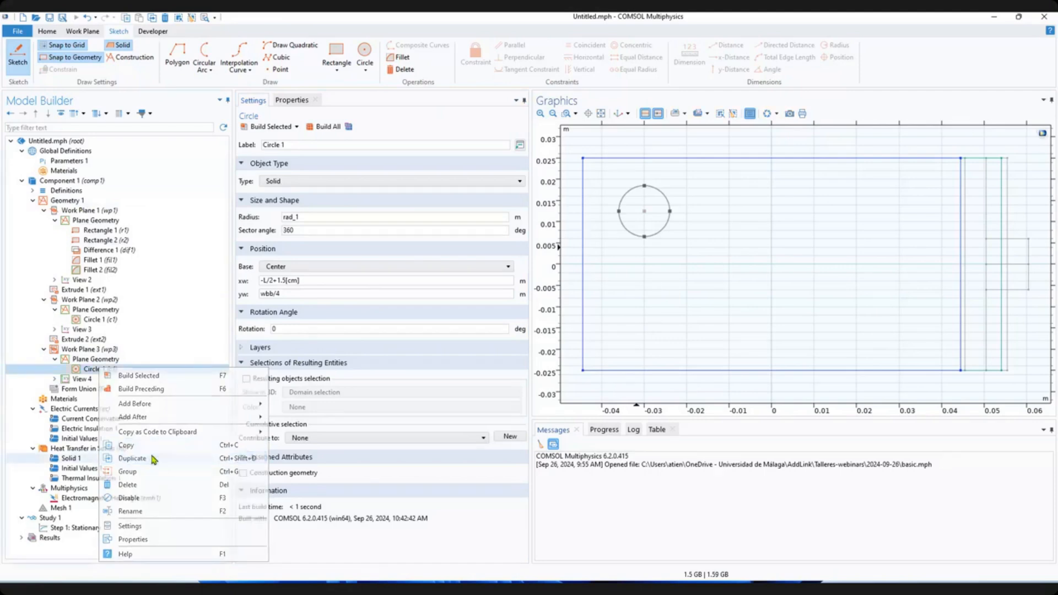
{"action": "left_click", "coordinate": [154, 458]}
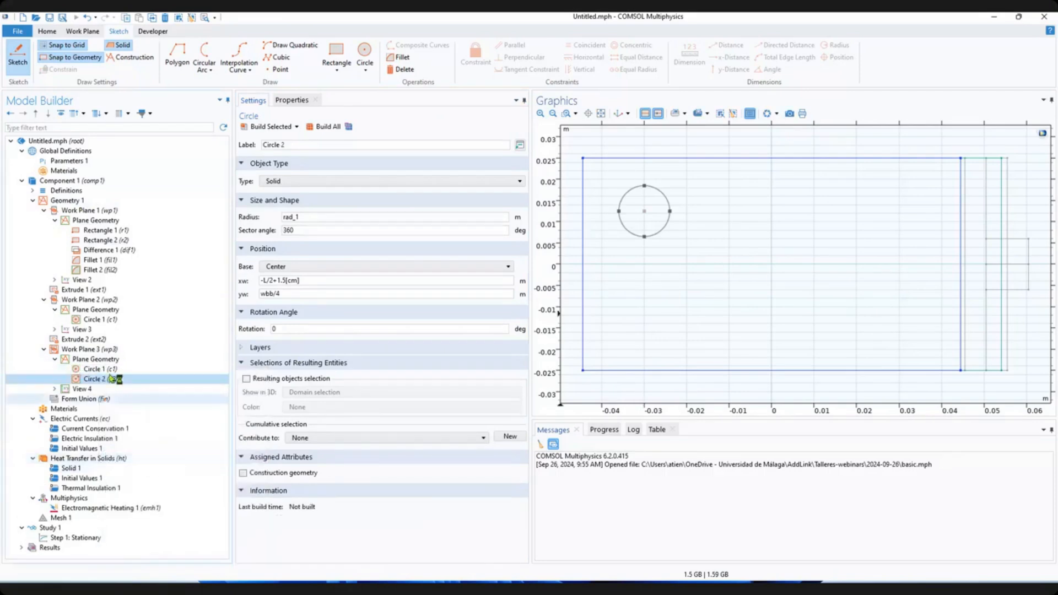
{"action": "left_click", "coordinate": [297, 217]}
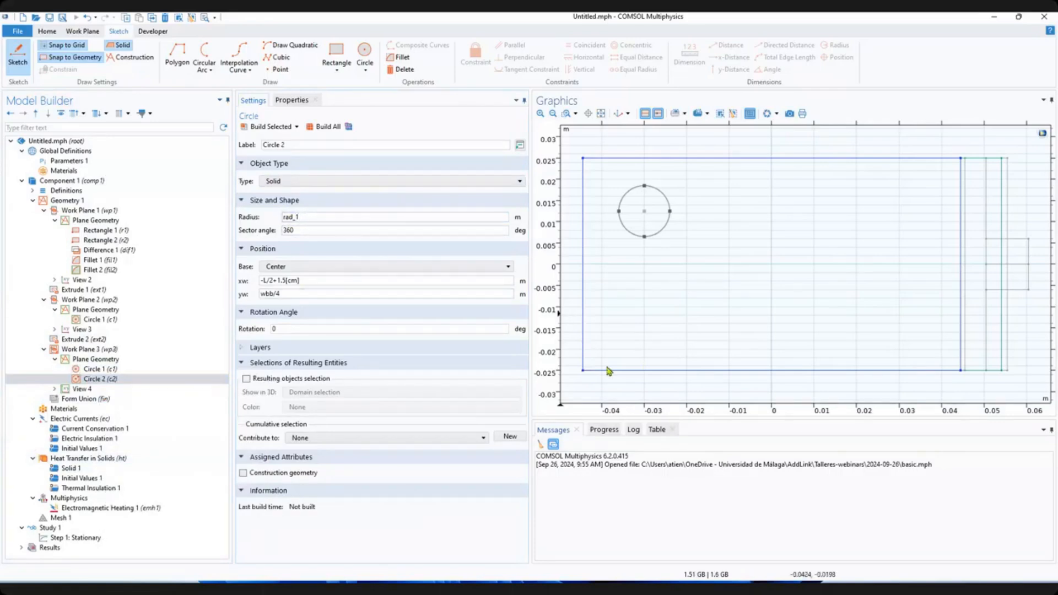
{"action": "left_click", "coordinate": [262, 293]}
{"action": "type", "text": "-"}
{"action": "left_click", "coordinate": [272, 126]}
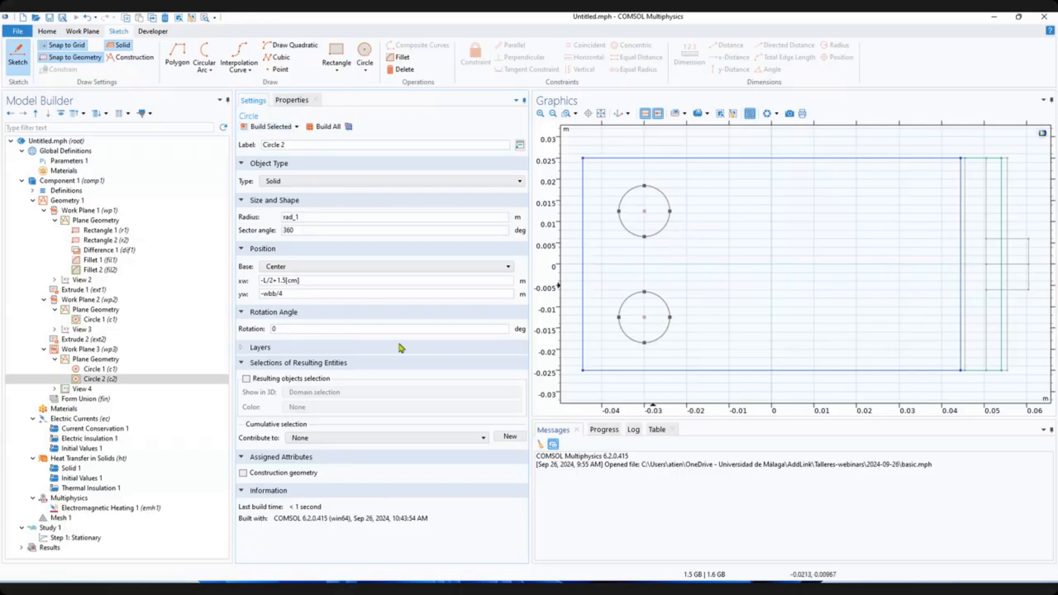
Add an Extrude operation from Work Plane 3 for the two circles and reverse its direction.
{"action": "left_click", "coordinate": [86, 351]}
{"action": "right_click", "coordinate": [86, 351]}
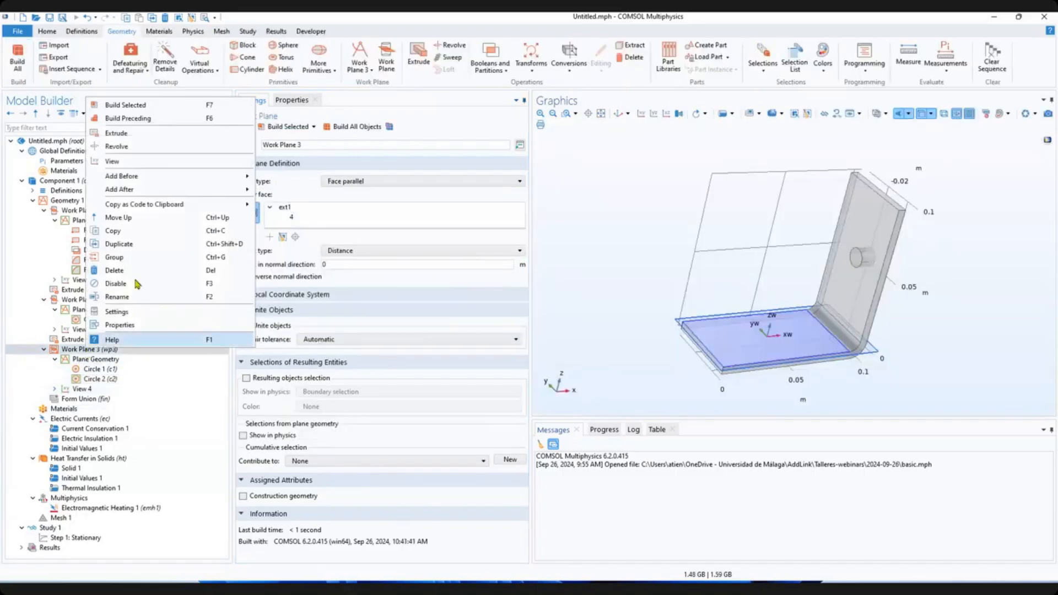
{"action": "left_click", "coordinate": [116, 133]}
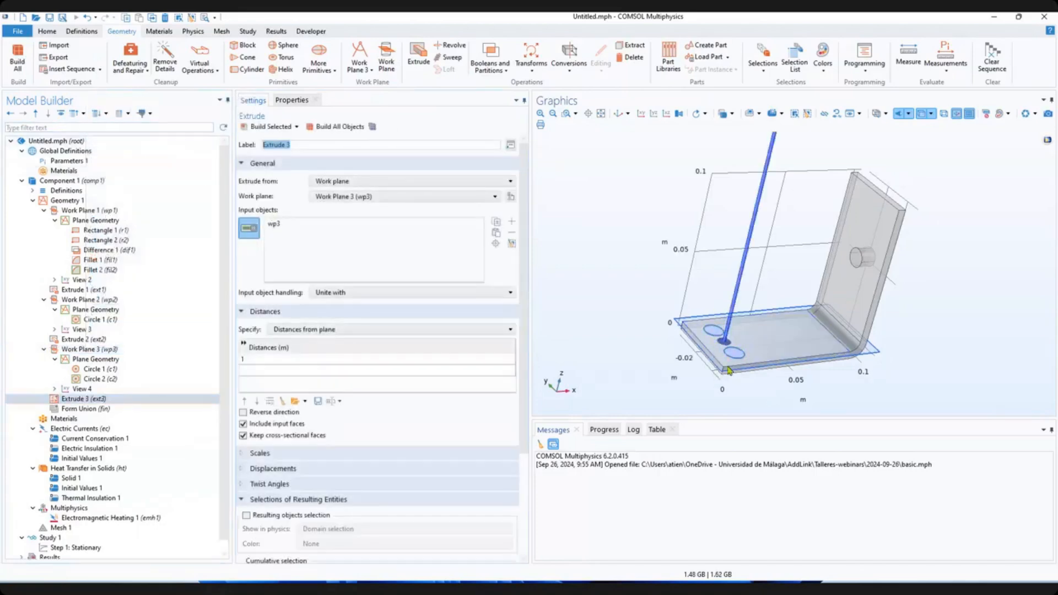
{"action": "left_click", "coordinate": [617, 113]}
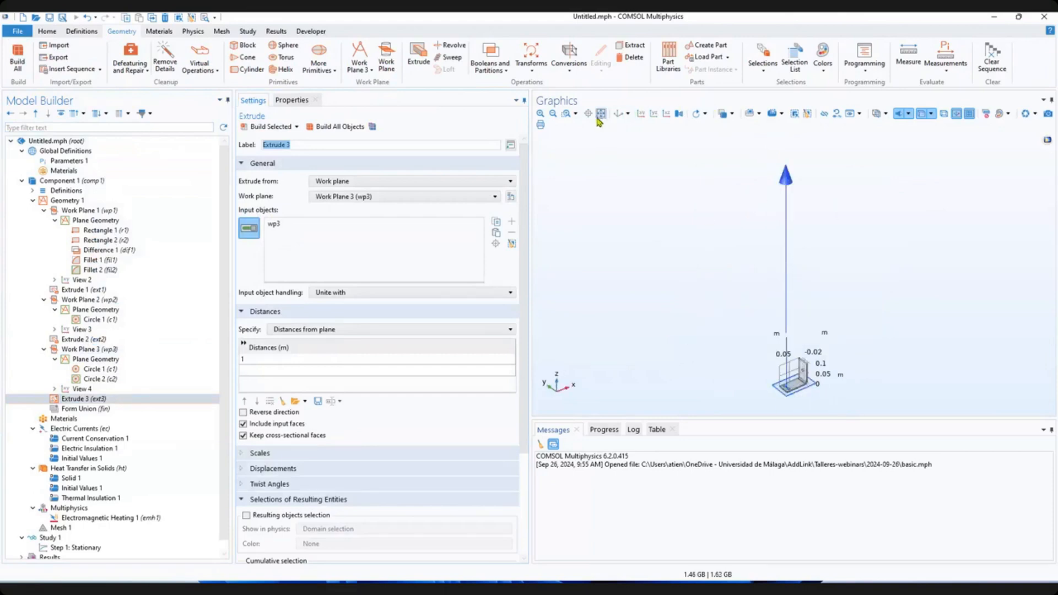
{"action": "left_click", "coordinate": [566, 114]}
{"action": "left_click_drag", "start_coordinate": [756, 350], "coordinate": [828, 404]}
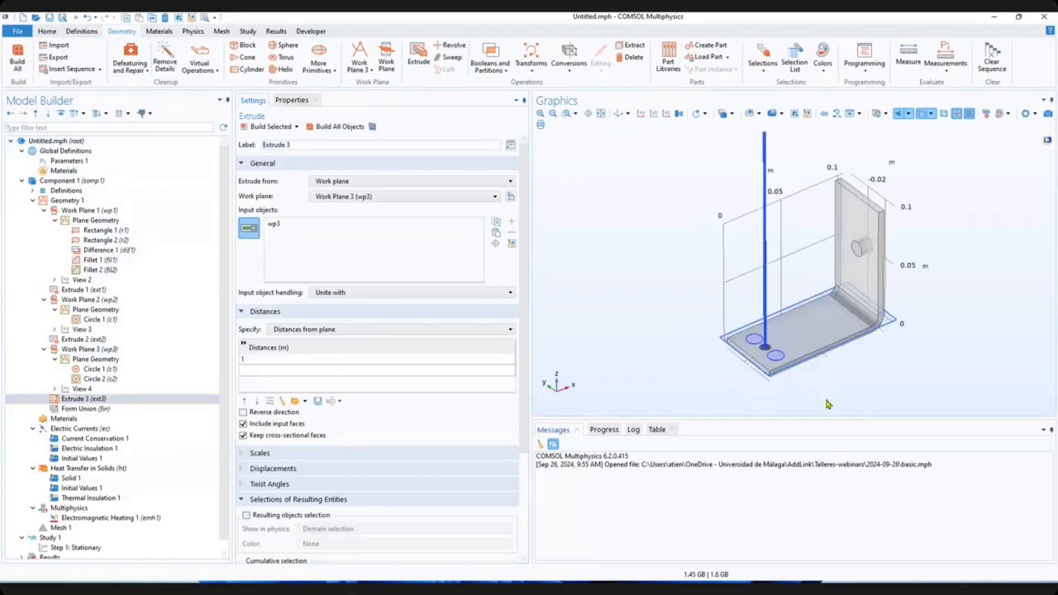
{"action": "left_click", "coordinate": [243, 412]}
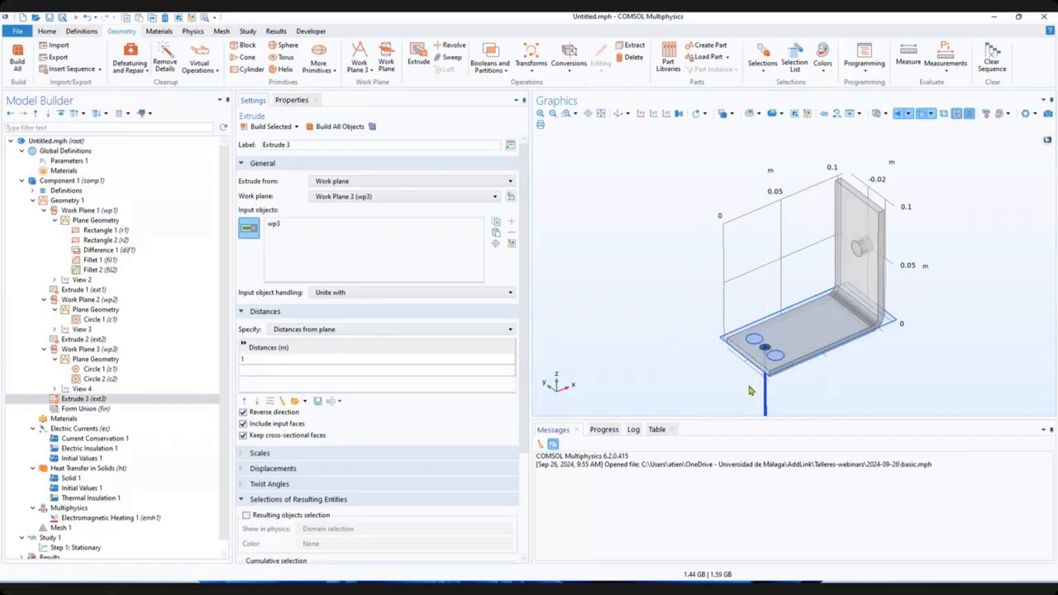
Set the extrusion distance of the two Work Plane 3 circles to 2*tbb and build it.
{"action": "left_click", "coordinate": [251, 360]}
{"action": "double_click", "coordinate": [251, 360]}
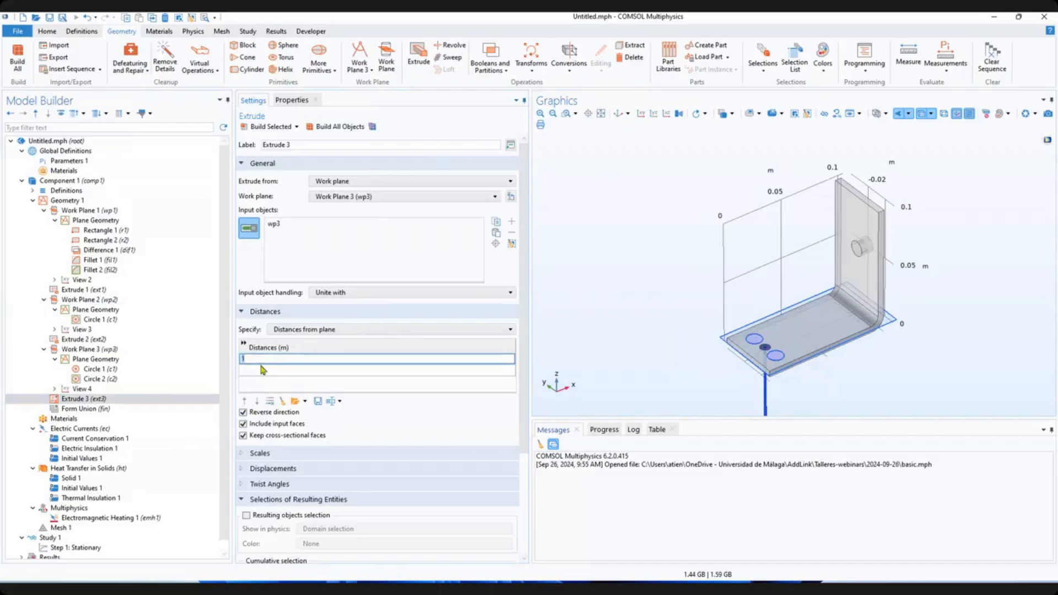
{"action": "type", "text": "2*tbb"}
{"action": "left_click", "coordinate": [273, 127]}
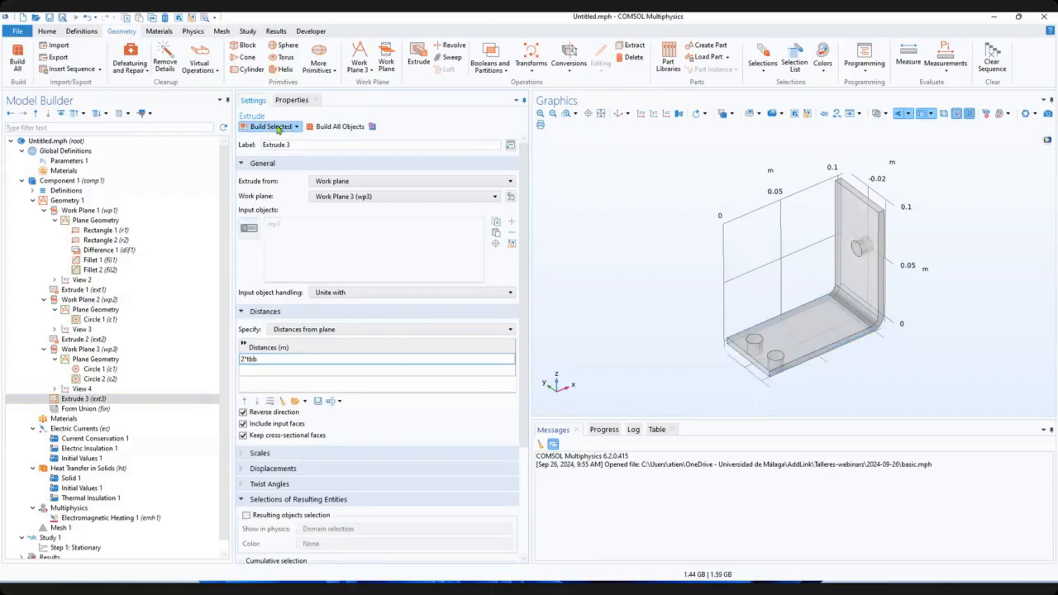
Examine the busbar and its three bolts by orbiting and in the xz, yz, xy and default 3D views.
{"action": "left_click_drag", "start_coordinate": [882, 371], "coordinate": [691, 87]}
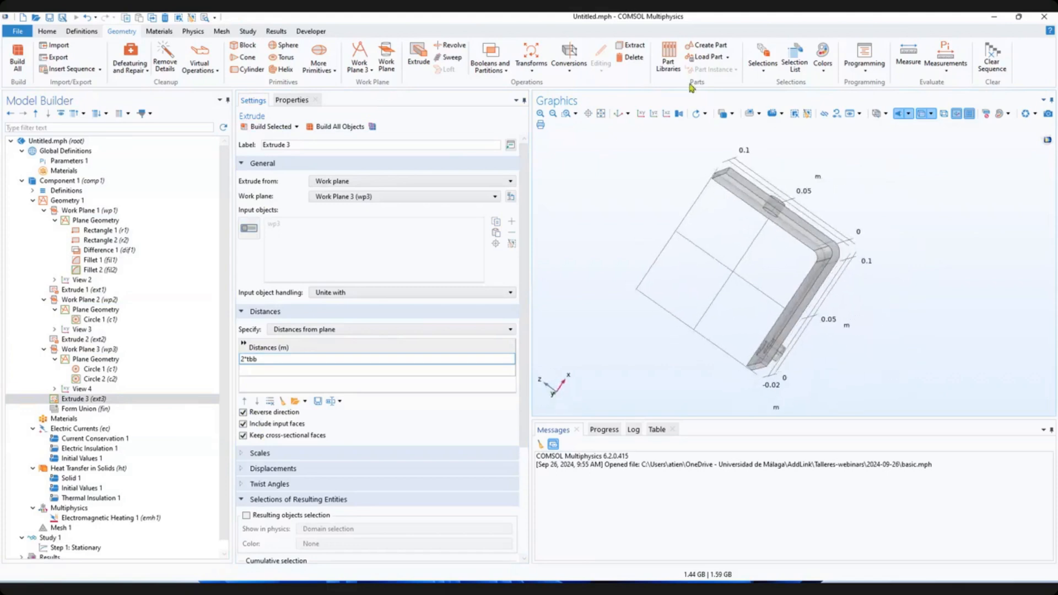
{"action": "left_click", "coordinate": [619, 113]}
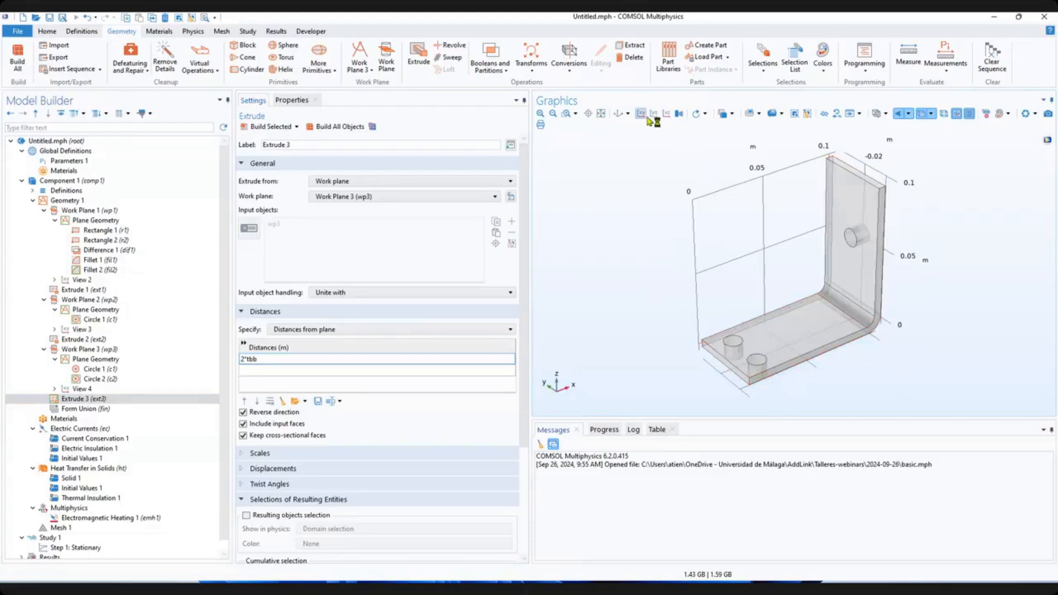
{"action": "left_click", "coordinate": [666, 114]}
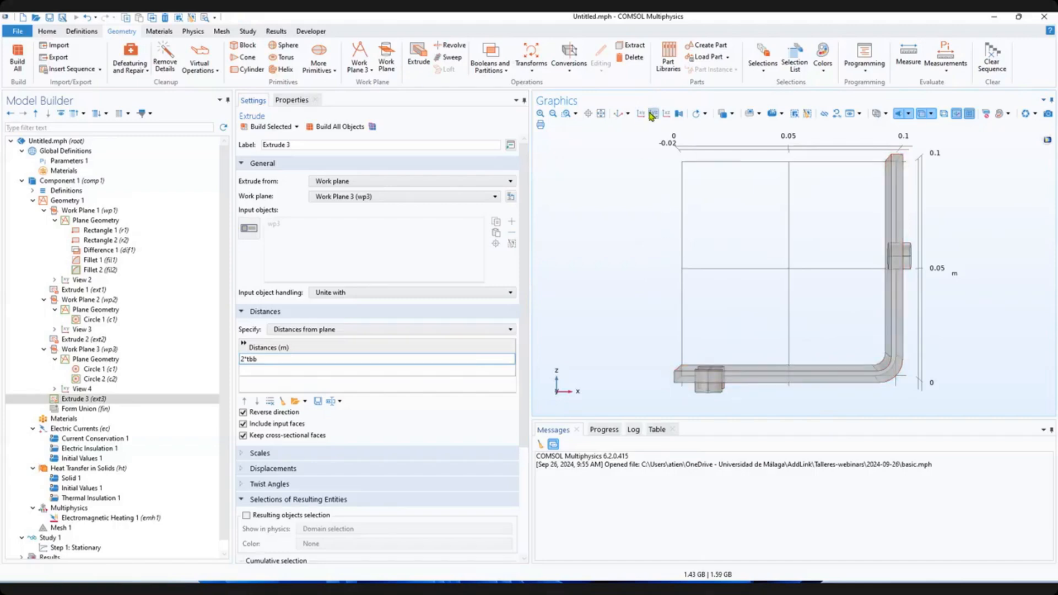
{"action": "left_click", "coordinate": [653, 113]}
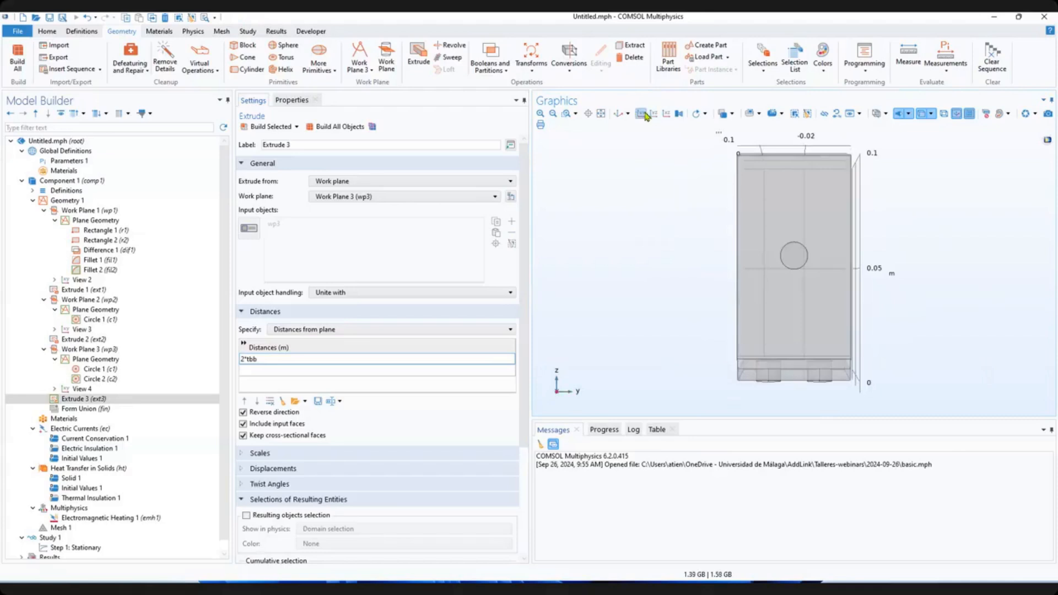
{"action": "left_click", "coordinate": [641, 114]}
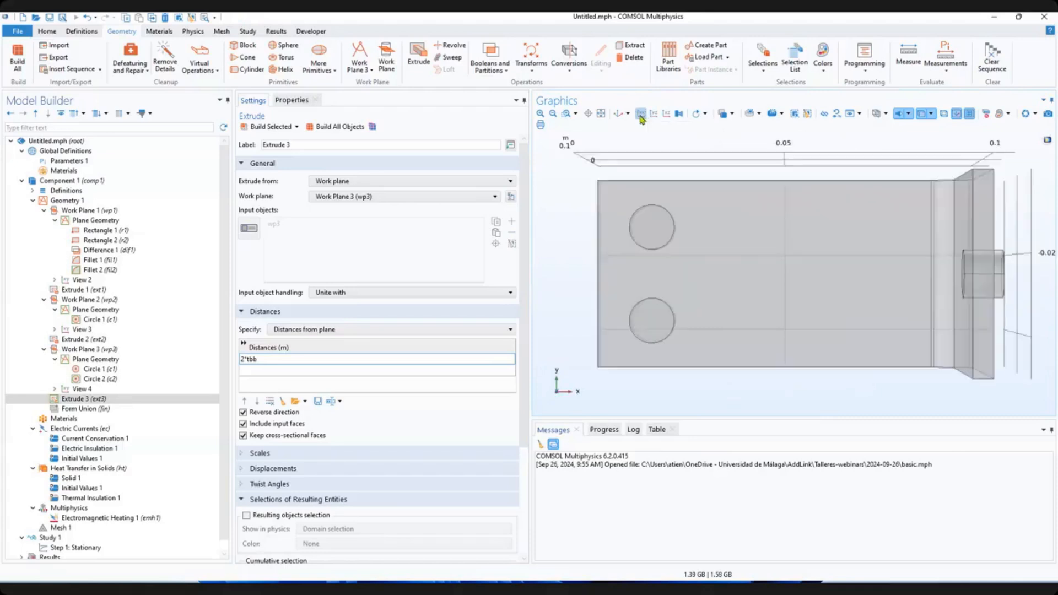
{"action": "left_click", "coordinate": [617, 114]}
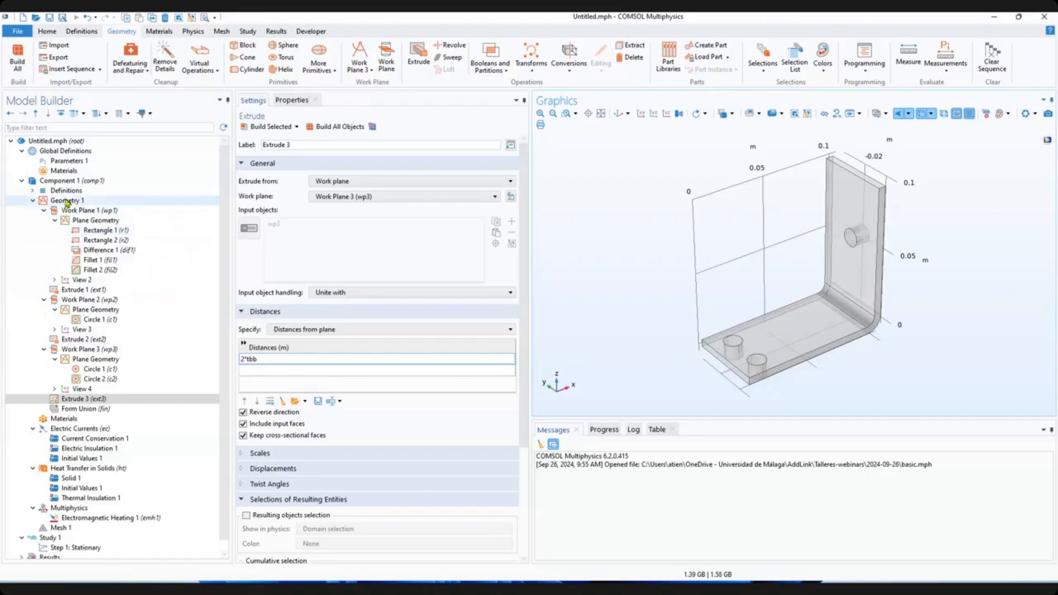
{"action": "left_click", "coordinate": [66, 201]}
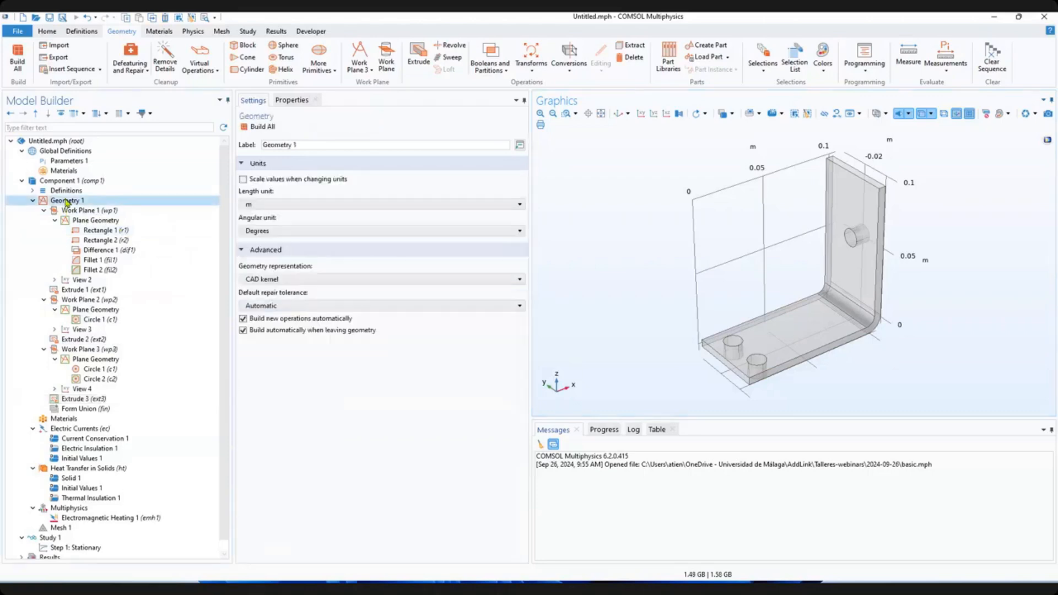
{"action": "right_click", "coordinate": [65, 202]}
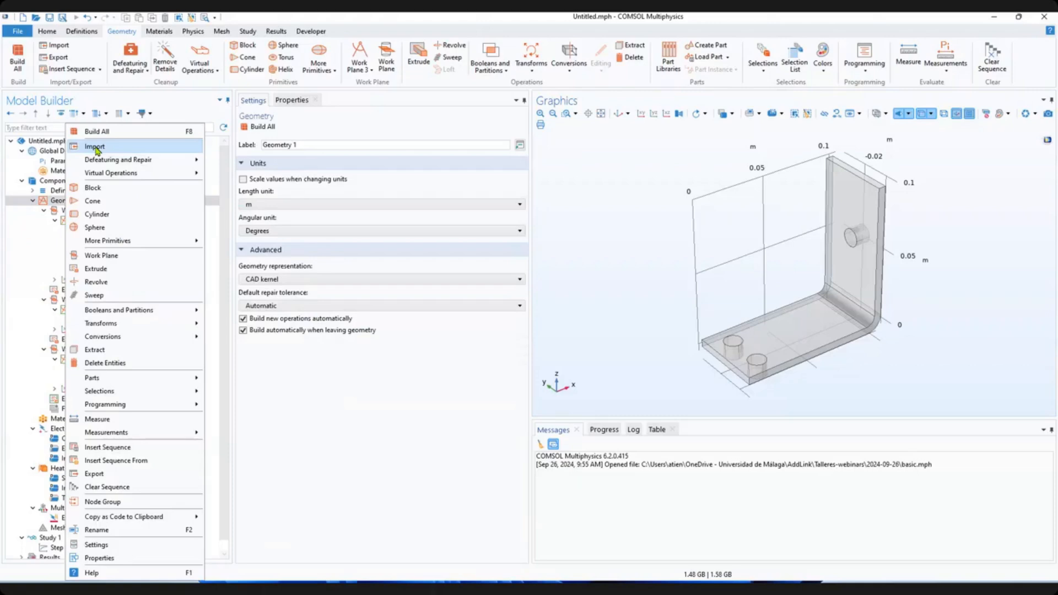
{"action": "left_click", "coordinate": [151, 451]}
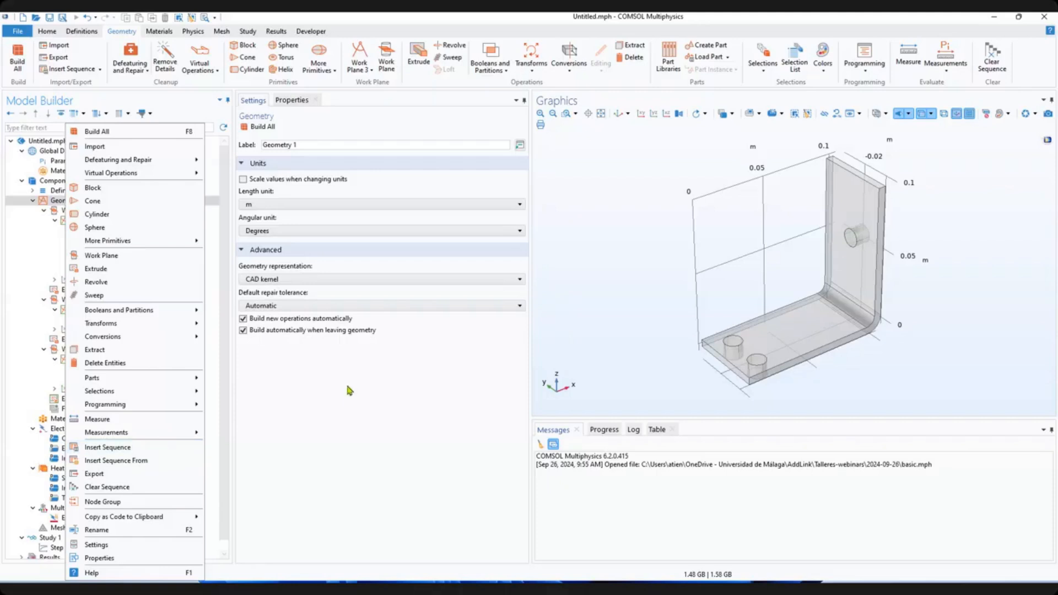
{"action": "left_click", "coordinate": [289, 397]}
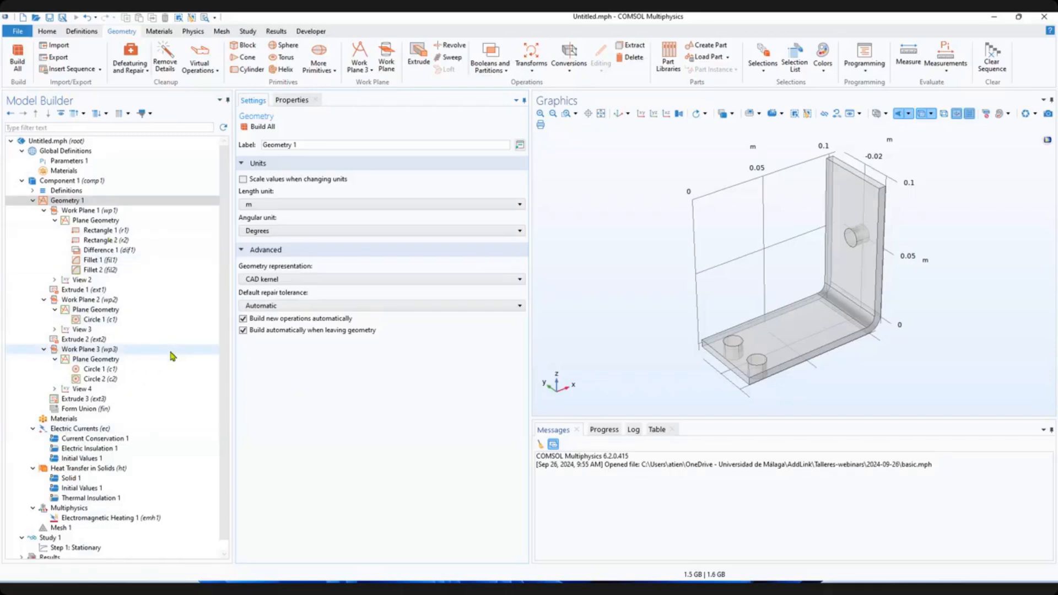
{"action": "left_click", "coordinate": [33, 201]}
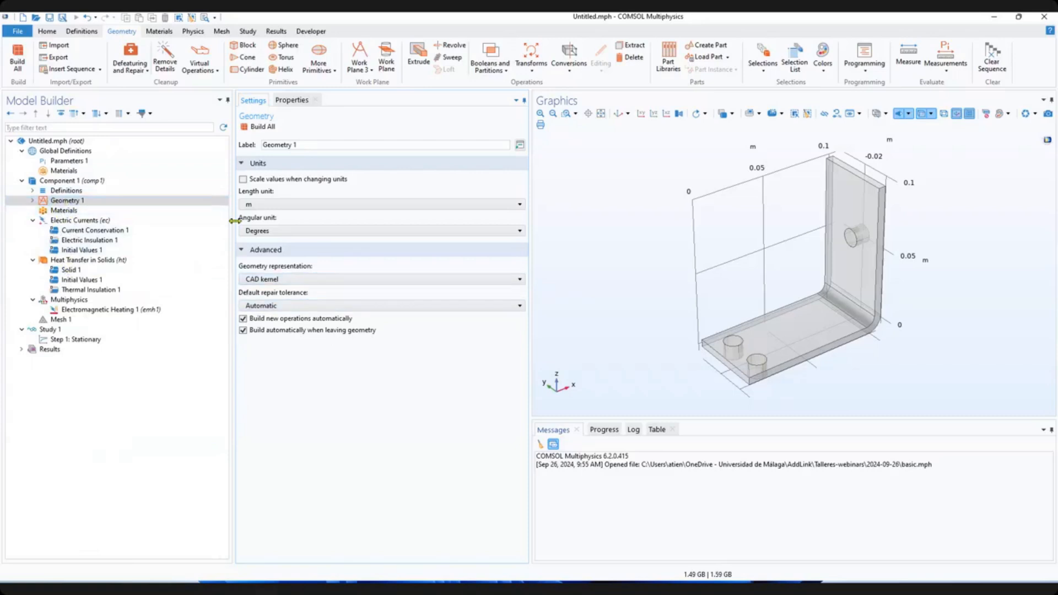
{"action": "left_click", "coordinate": [33, 200]}
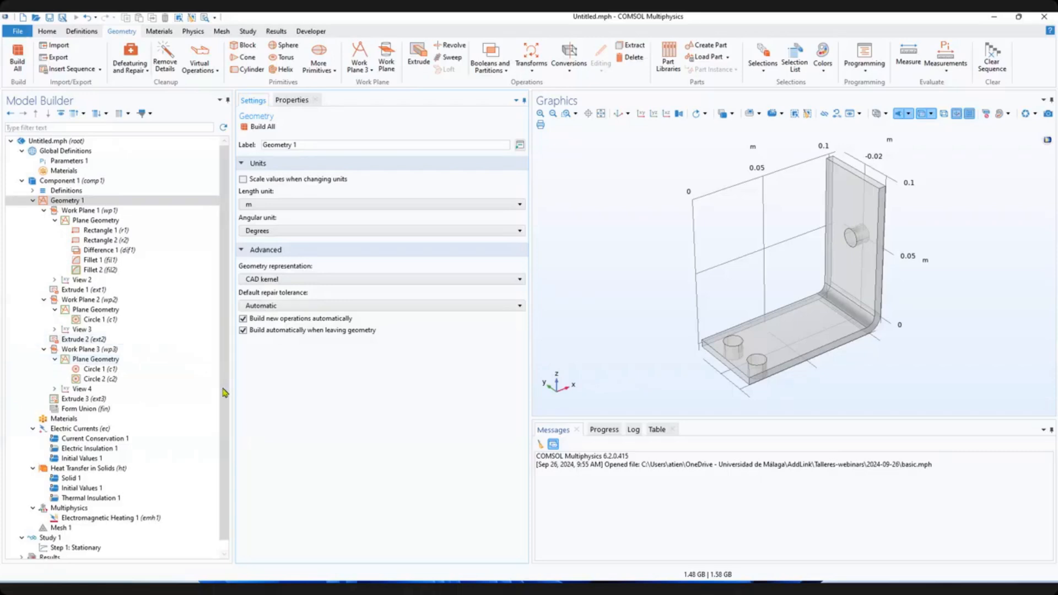
{"action": "left_click_drag", "start_coordinate": [223, 388], "coordinate": [232, 355]}
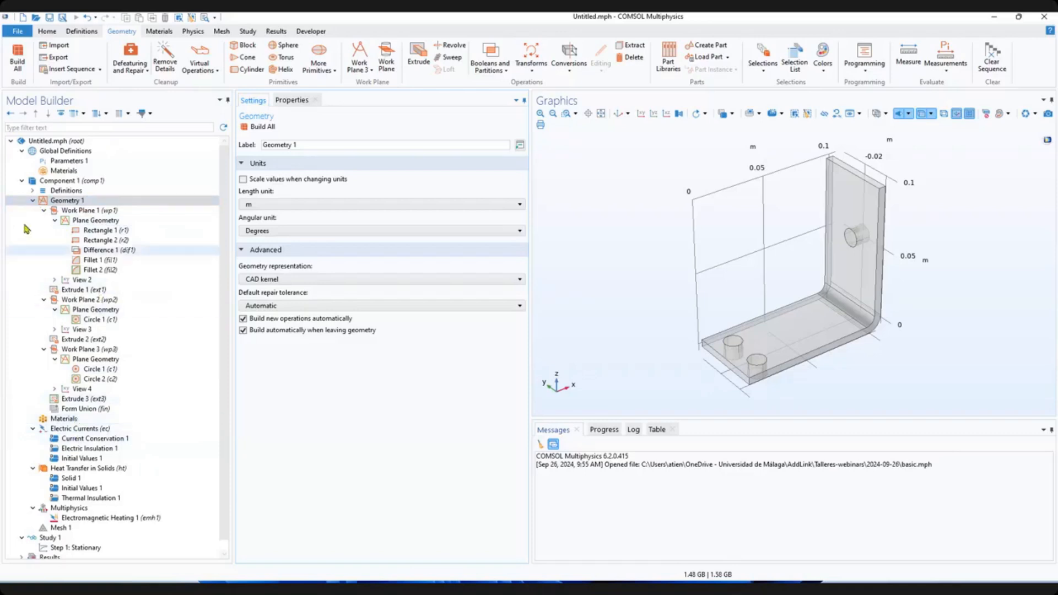
Collapse the Geometry 1 branch and open the material library for adding materials to Component 1.
{"action": "left_click", "coordinate": [32, 200]}
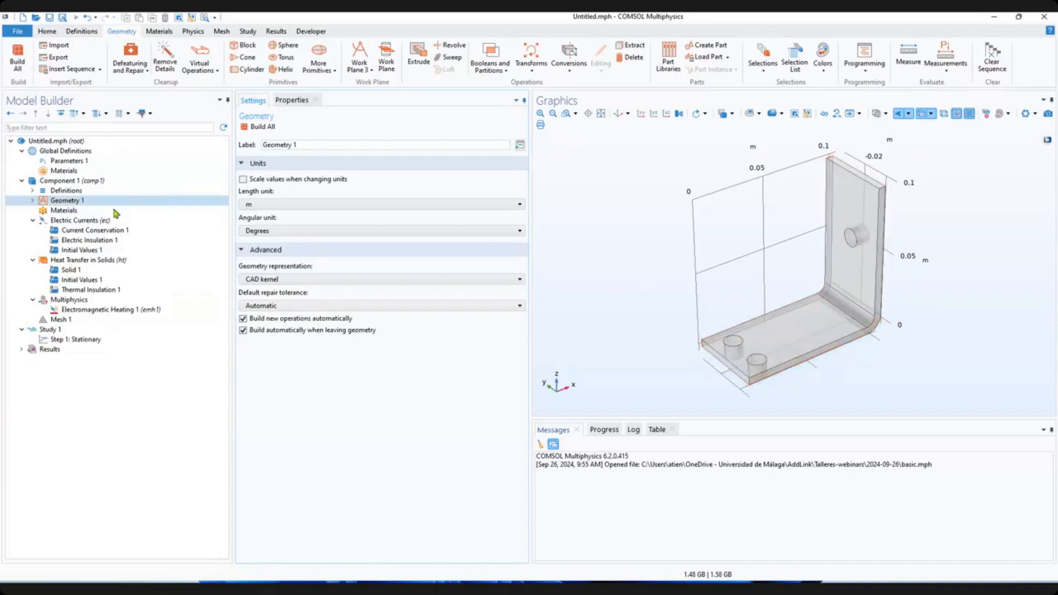
{"action": "left_click", "coordinate": [69, 213]}
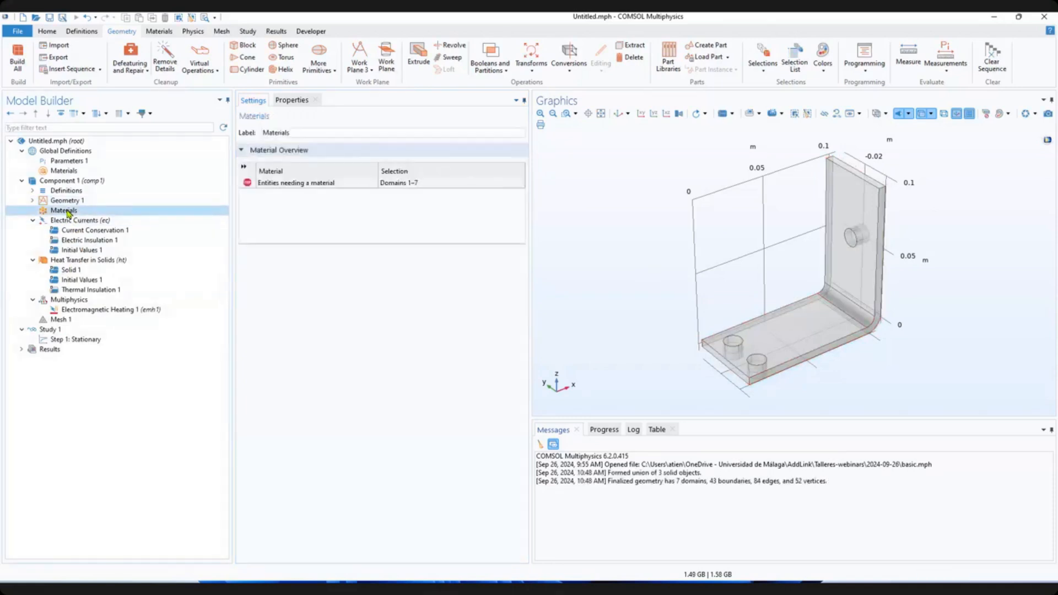
{"action": "right_click", "coordinate": [69, 213]}
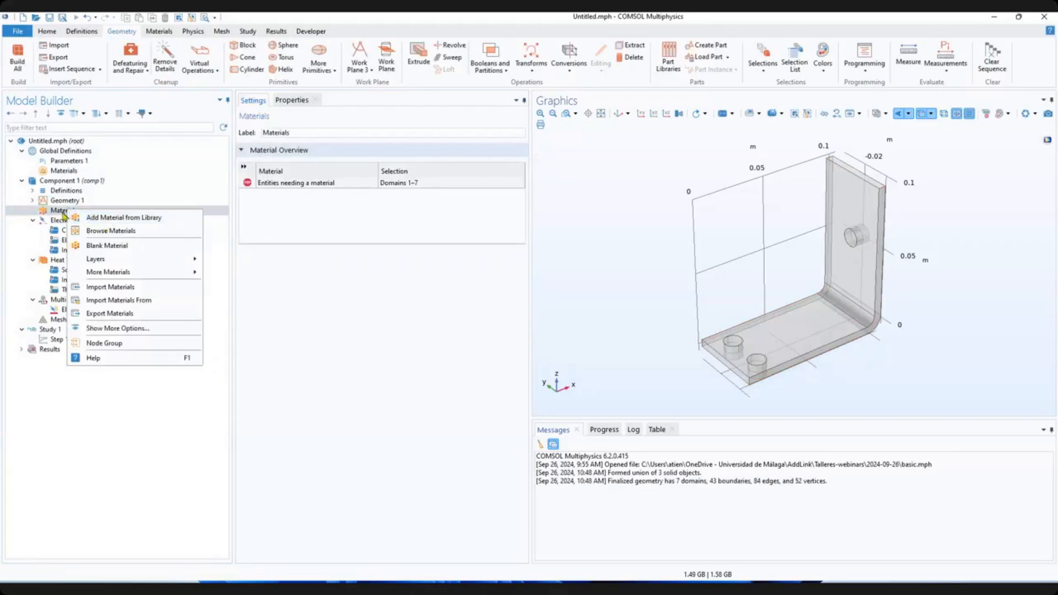
{"action": "left_click", "coordinate": [54, 212]}
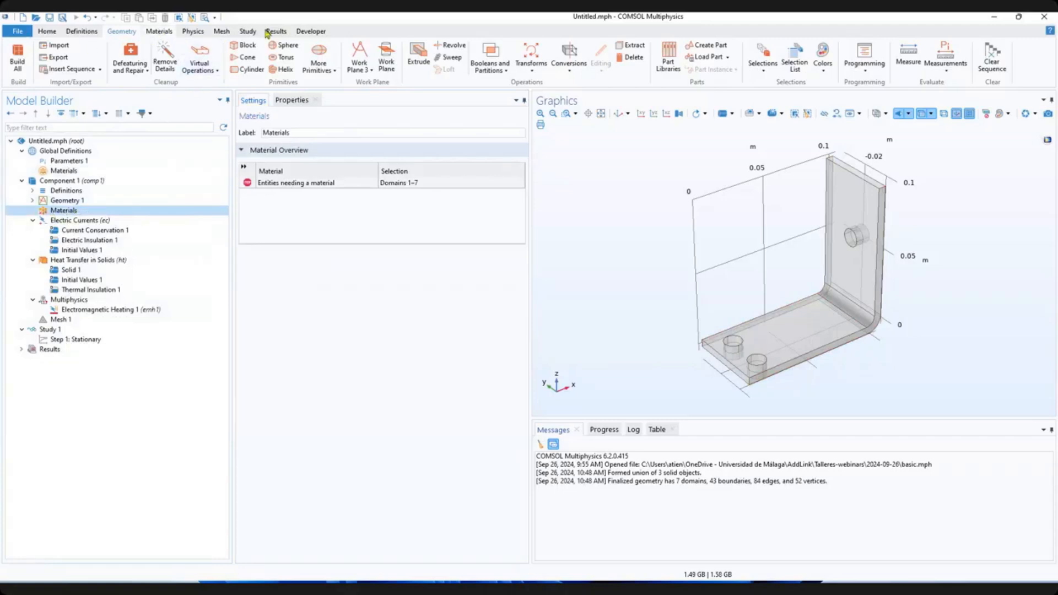
{"action": "left_click", "coordinate": [156, 32]}
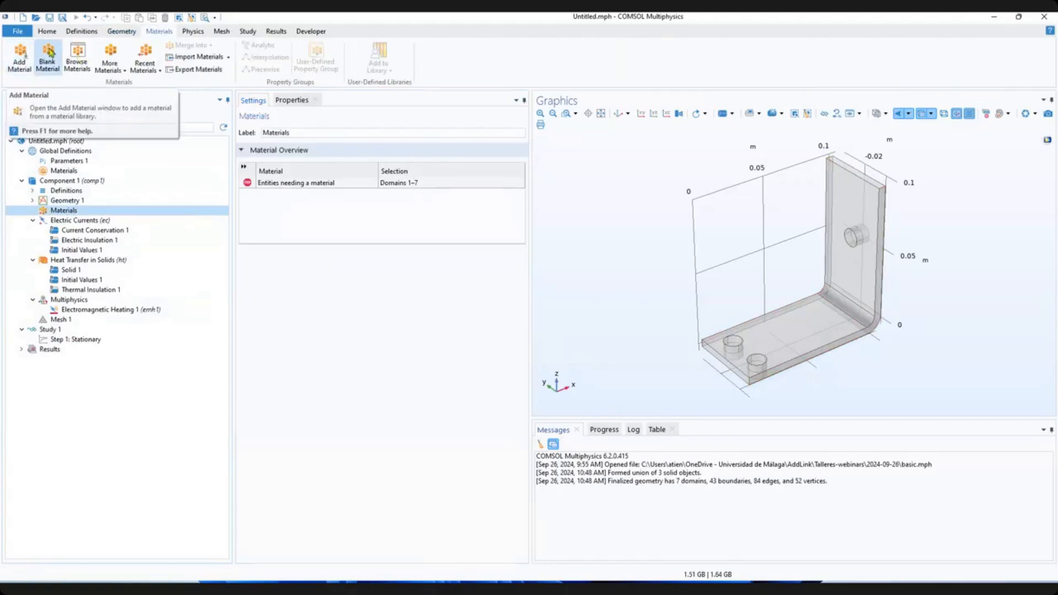
{"action": "right_click", "coordinate": [68, 211]}
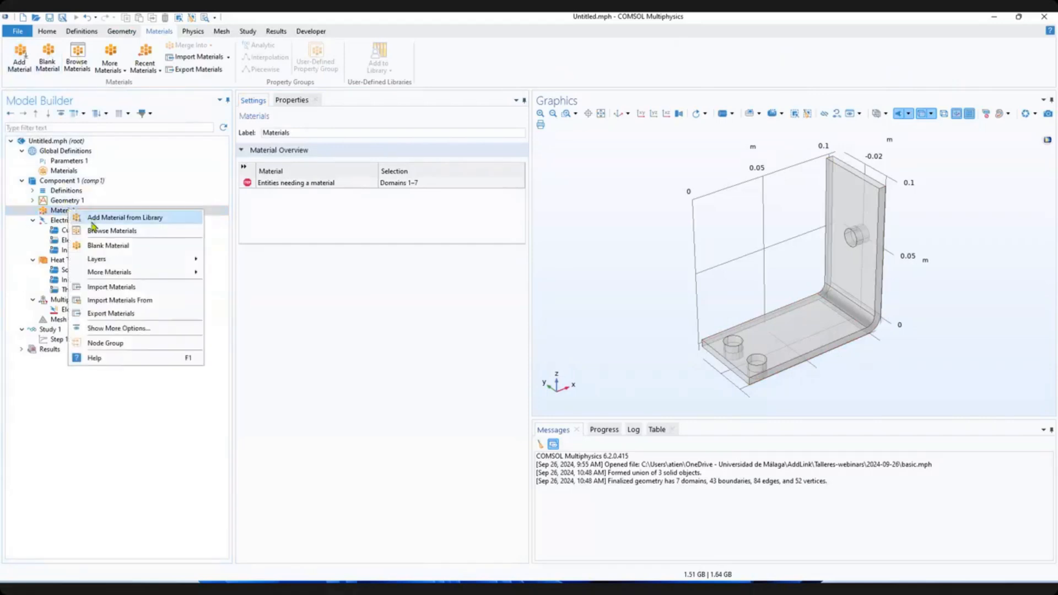
{"action": "left_click", "coordinate": [122, 218]}
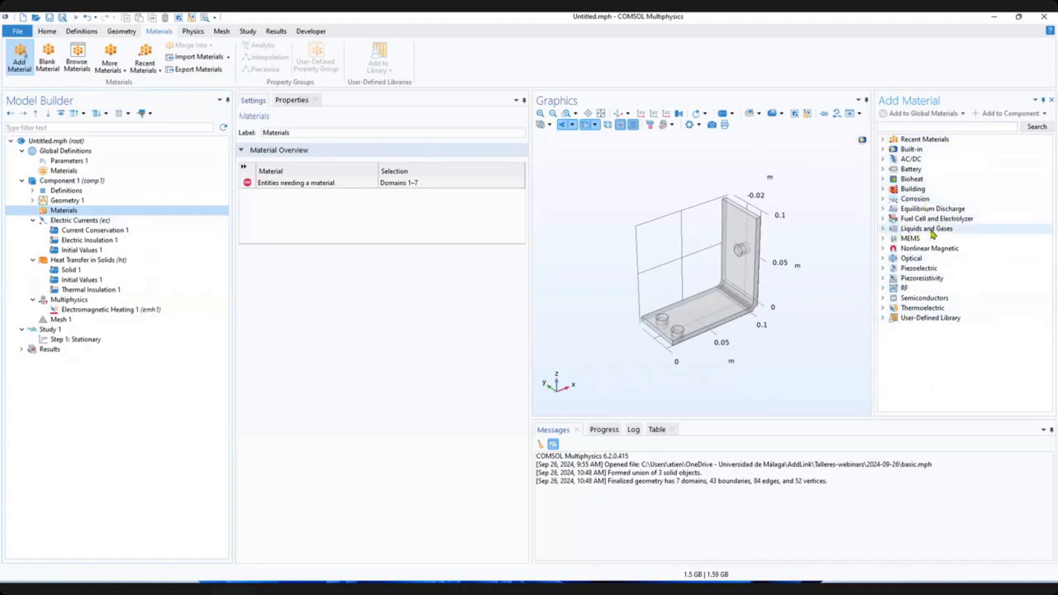
Browse the Fuel Cell and Electrolyzer and Building categories of the material library.
{"action": "left_click", "coordinate": [883, 219]}
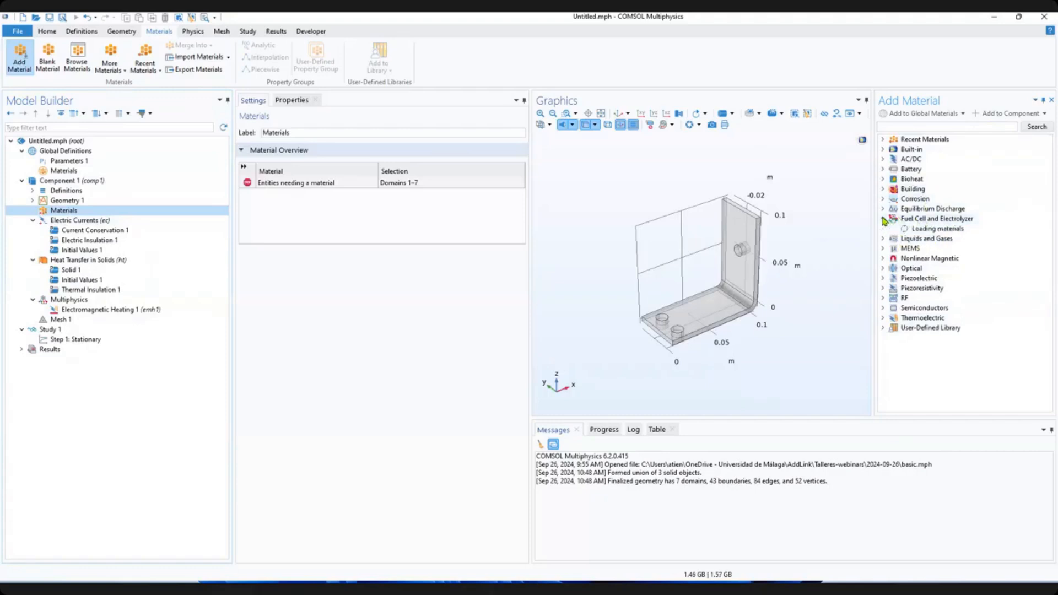
{"action": "left_click", "coordinate": [883, 220]}
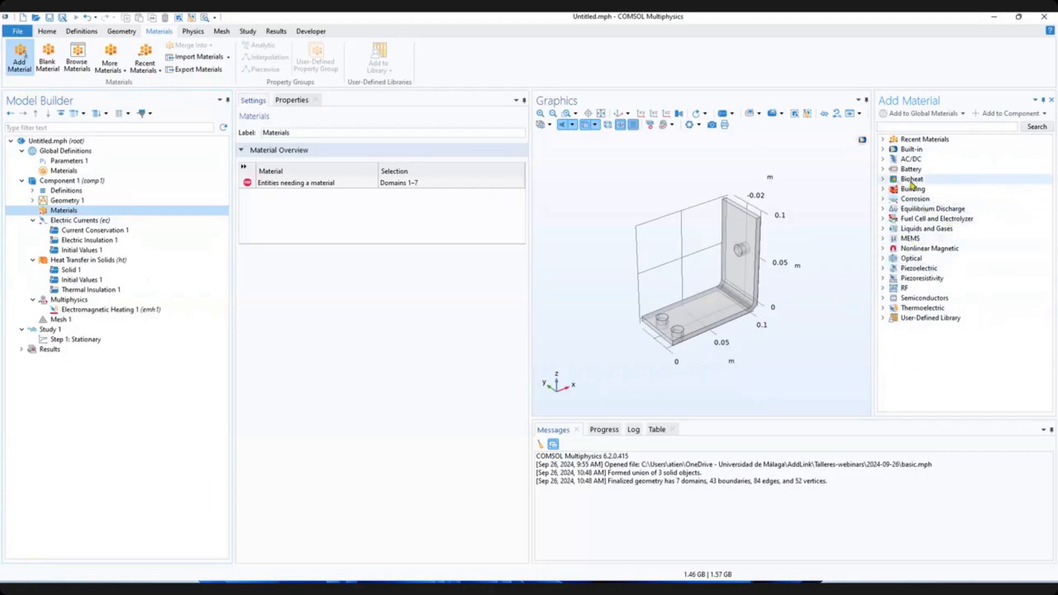
{"action": "left_click", "coordinate": [882, 189]}
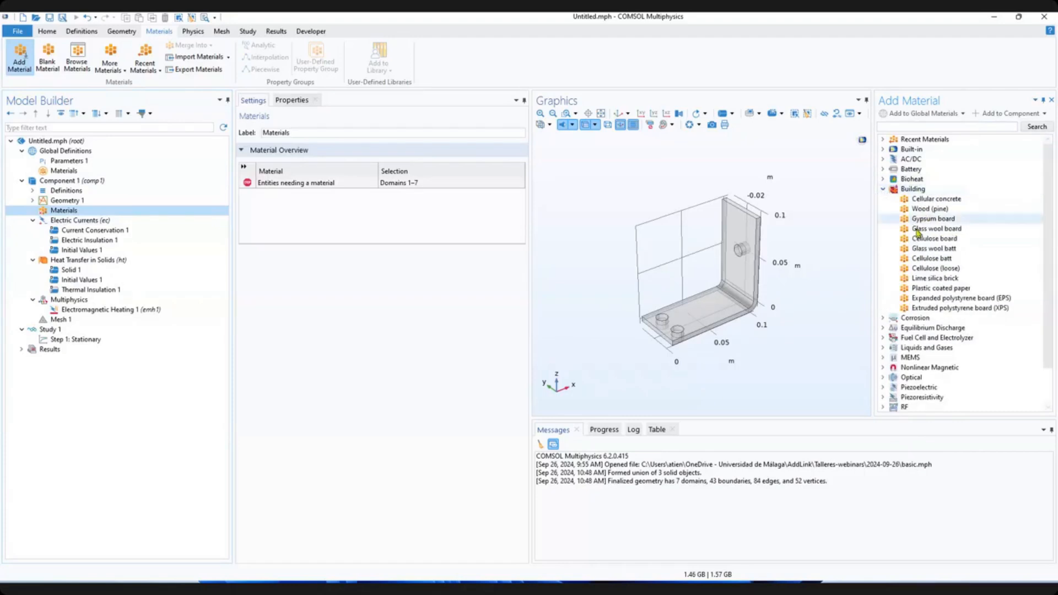
{"action": "left_click", "coordinate": [883, 190]}
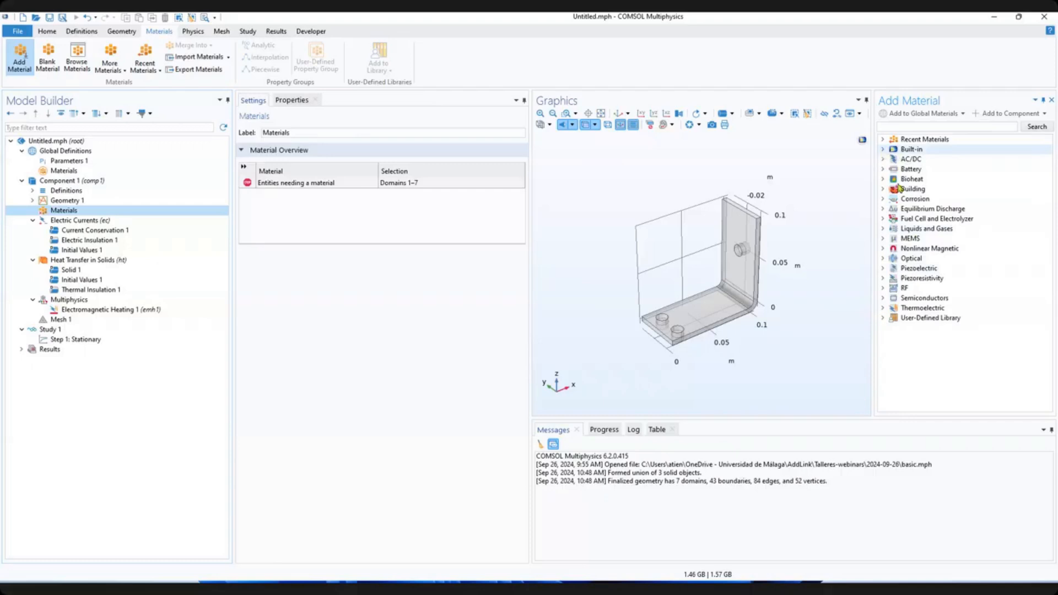
Add Copper from the Built-in material library to Component 1.
{"action": "left_click", "coordinate": [882, 149]}
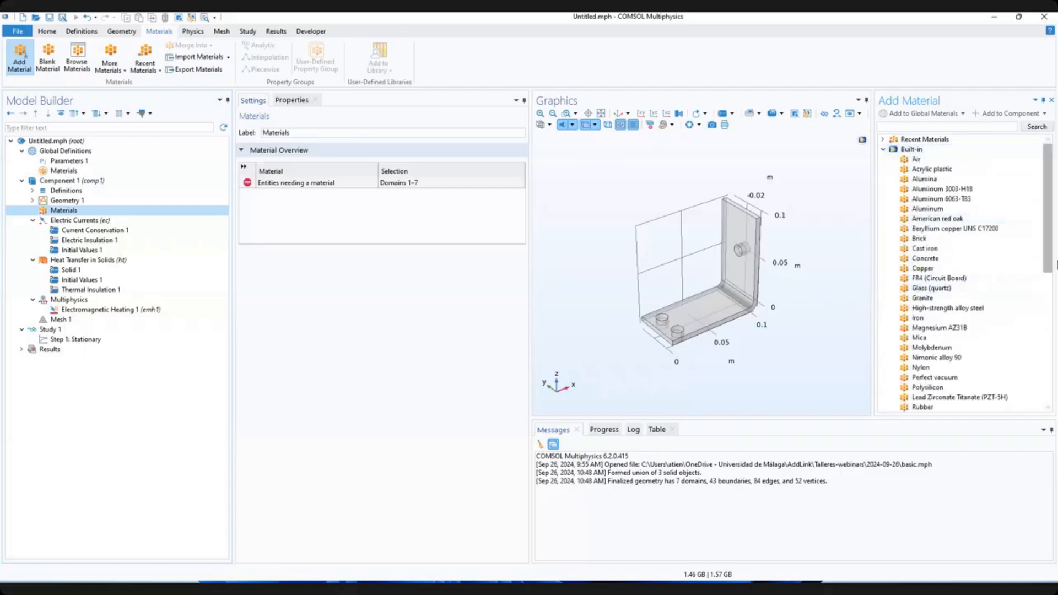
{"action": "scroll", "coordinate": [919, 265], "scroll_direction": "down", "scroll_amount": 8}
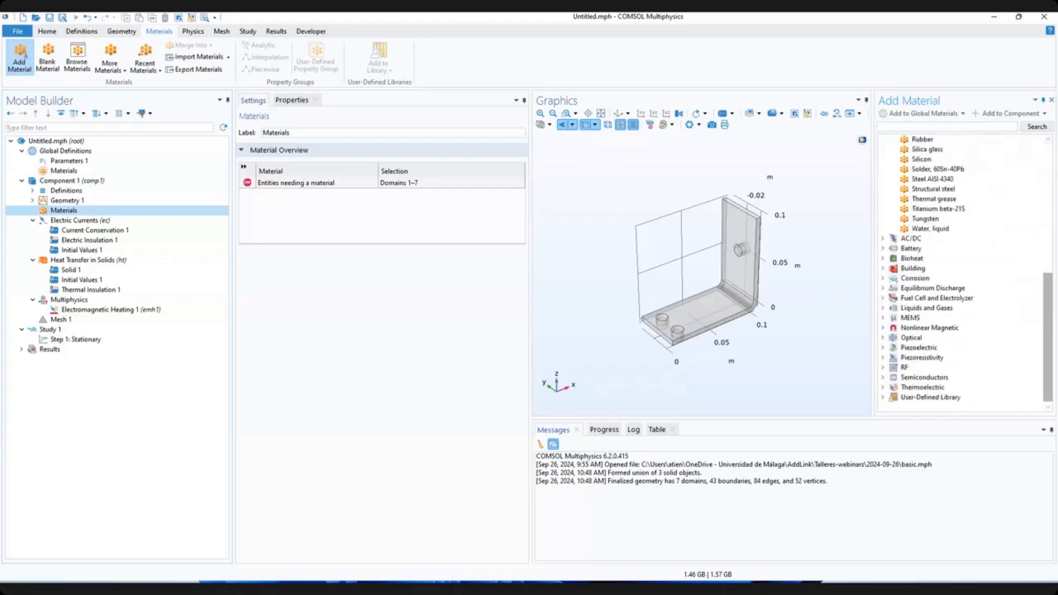
{"action": "scroll", "coordinate": [964, 199], "scroll_direction": "up", "scroll_amount": 10}
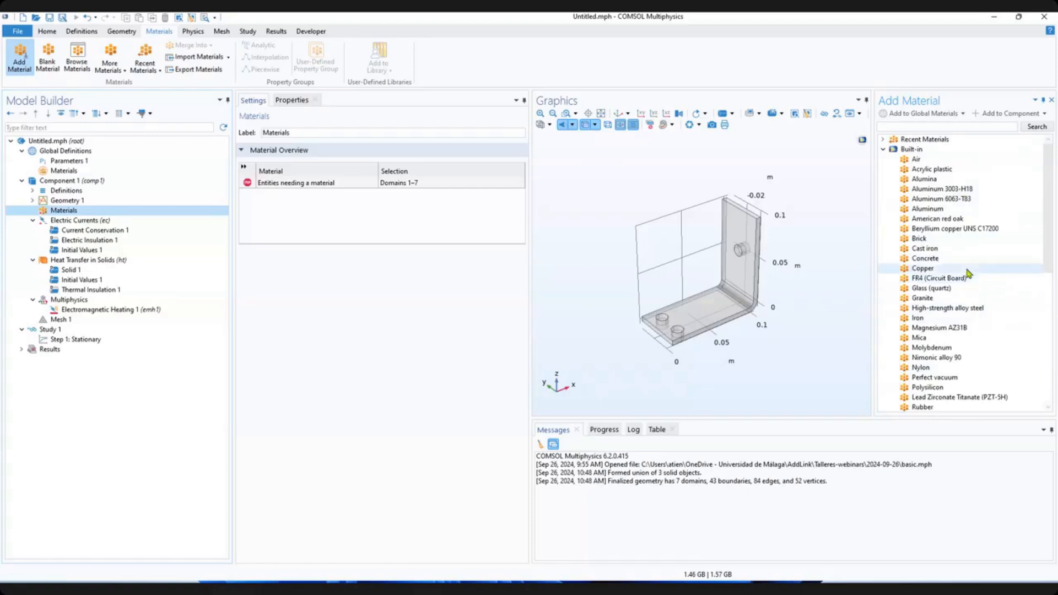
{"action": "left_click", "coordinate": [968, 270]}
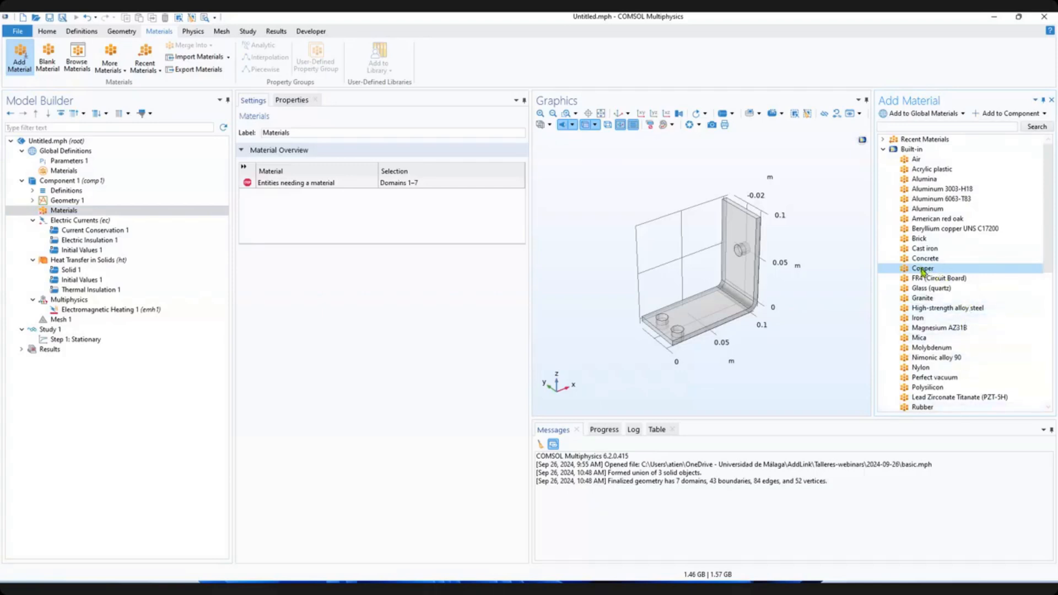
{"action": "left_click", "coordinate": [999, 114]}
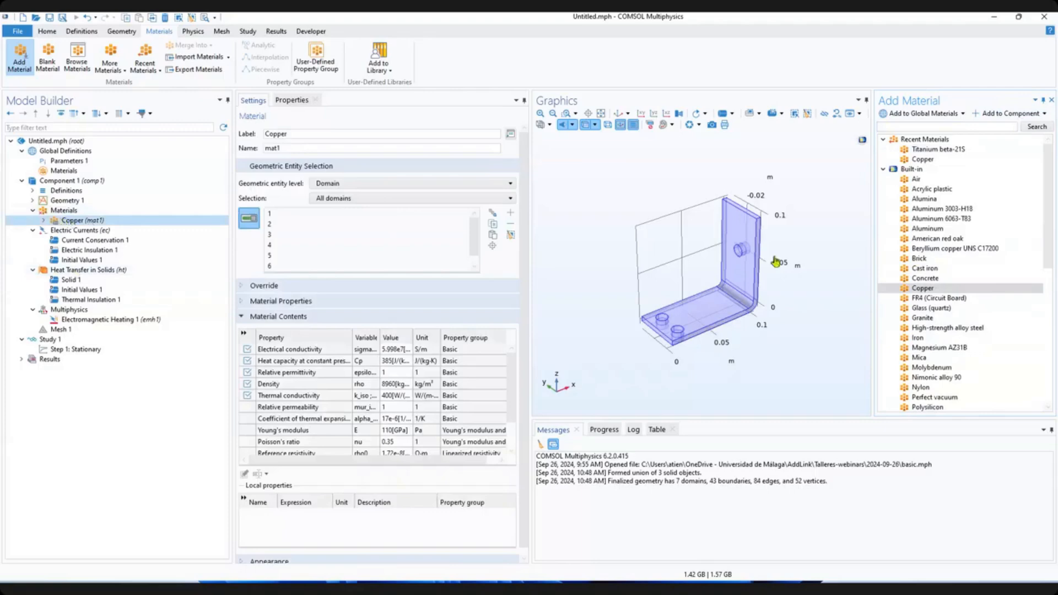
Add Titanium beta-21S from the Built-in material library to Component 1.
{"action": "scroll", "coordinate": [1039, 295], "scroll_direction": "down", "scroll_amount": 3}
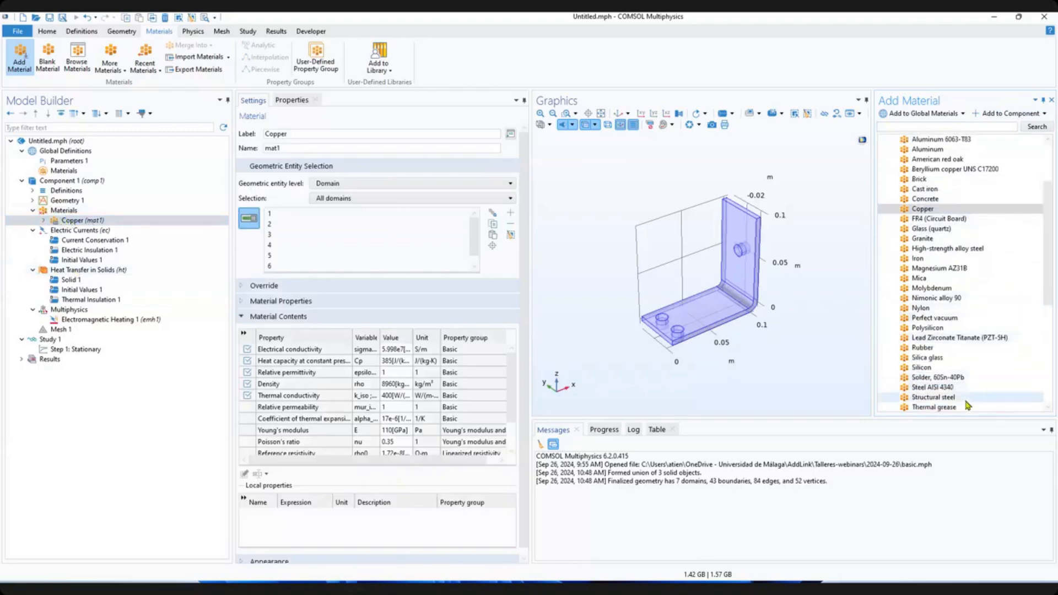
{"action": "left_click_drag", "start_coordinate": [1051, 292], "coordinate": [1050, 336]}
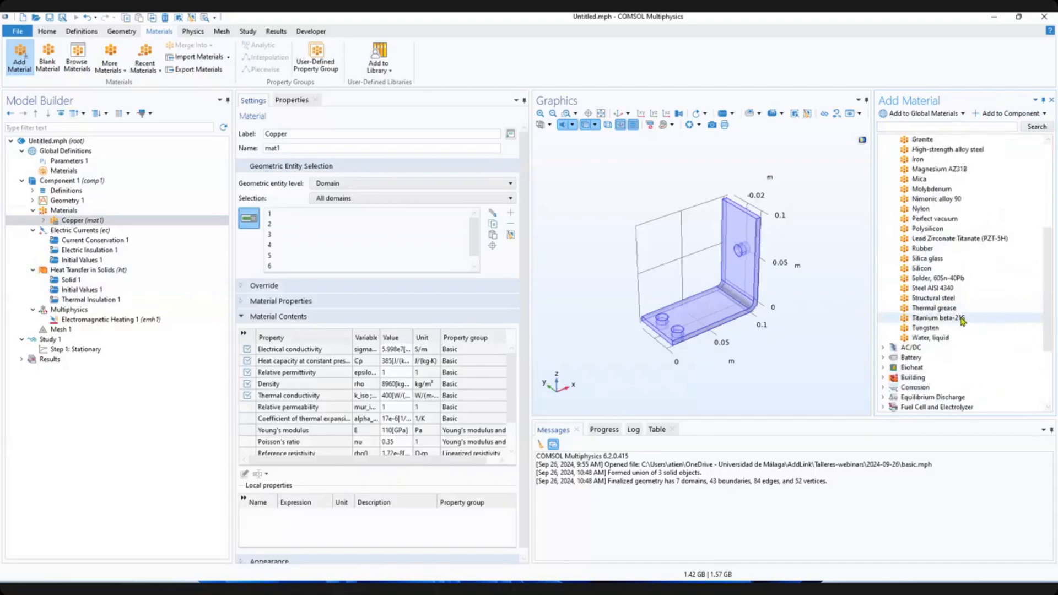
{"action": "left_click", "coordinate": [961, 318]}
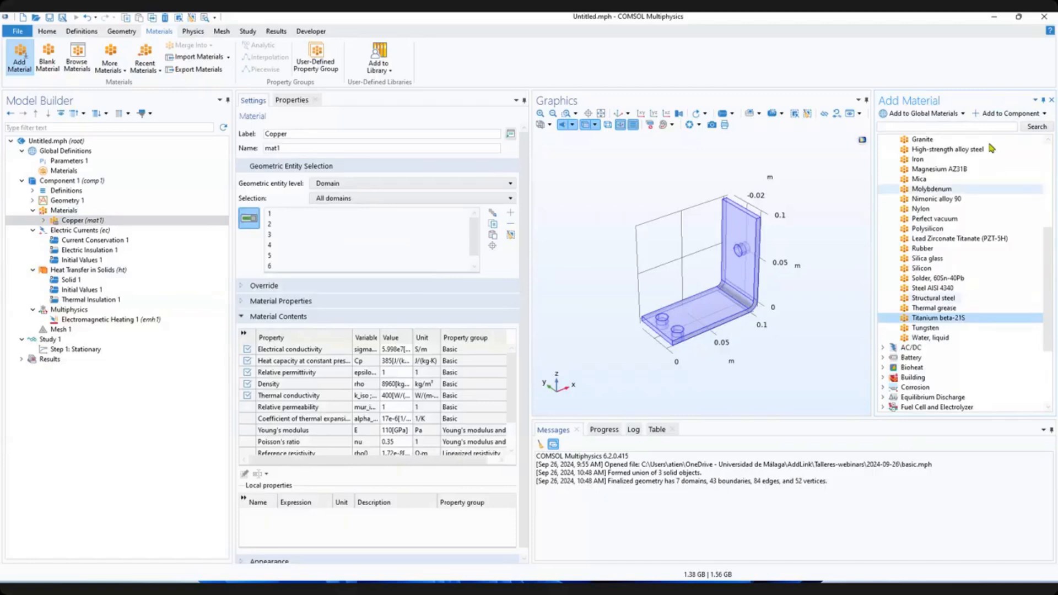
{"action": "double_click", "coordinate": [948, 319]}
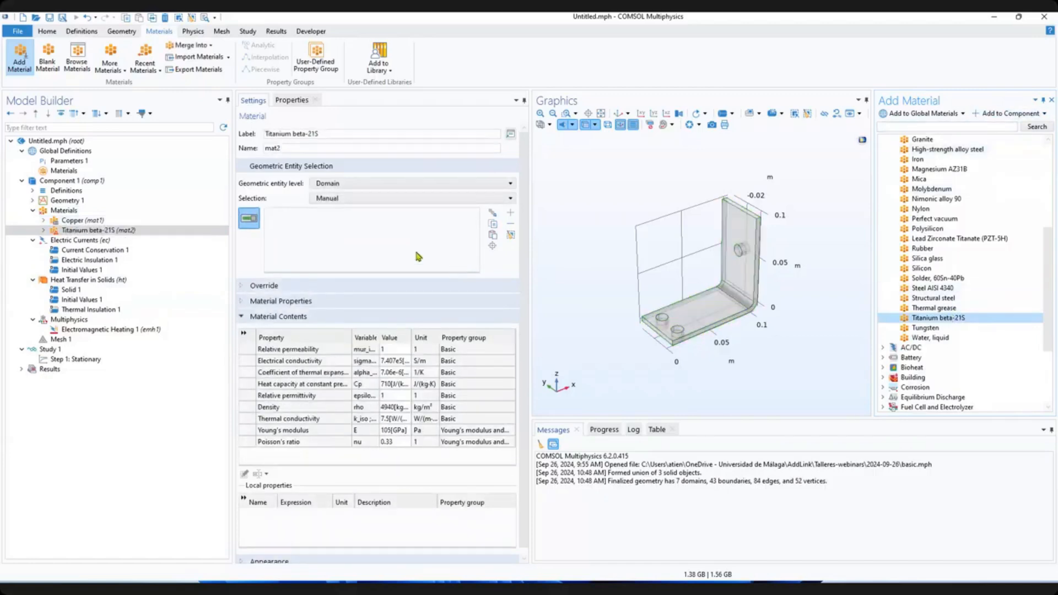
Review the property list in the Copper material's contents.
{"action": "left_click", "coordinate": [84, 221]}
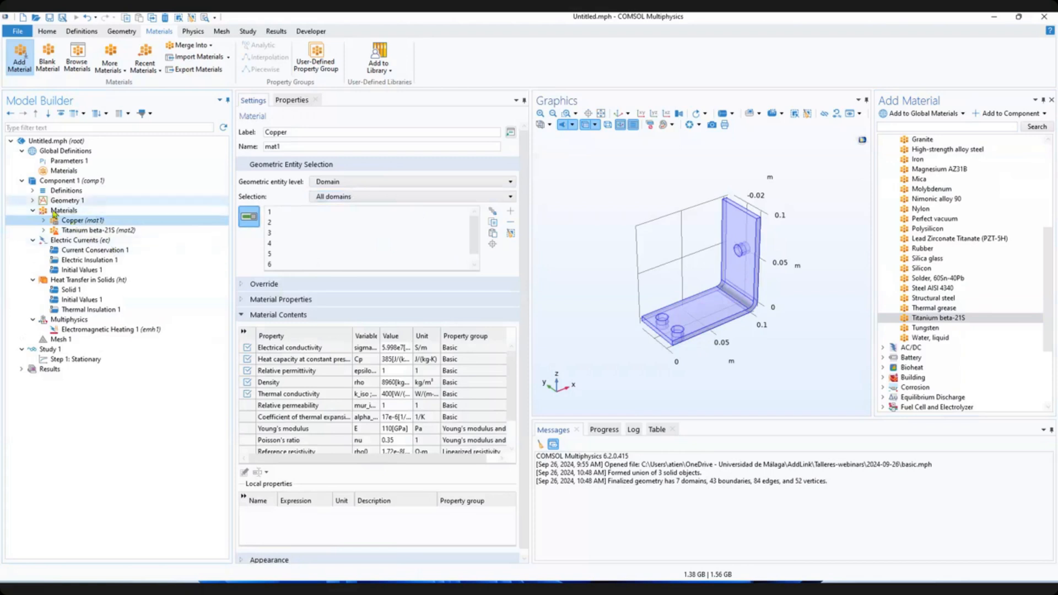
{"action": "left_click", "coordinate": [79, 224]}
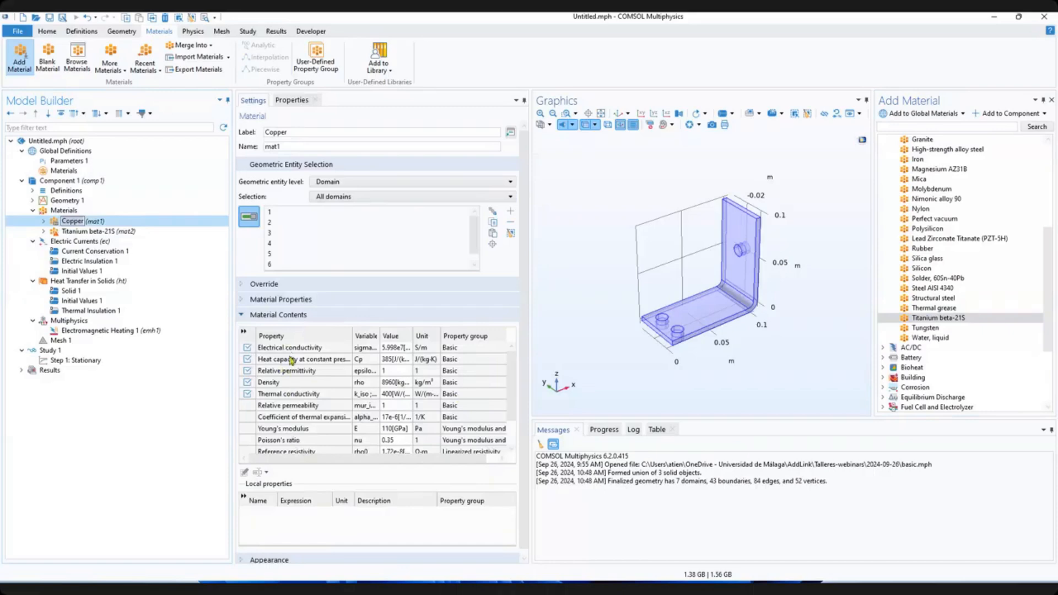
{"action": "scroll", "coordinate": [506, 417], "scroll_direction": "down", "scroll_amount": 1}
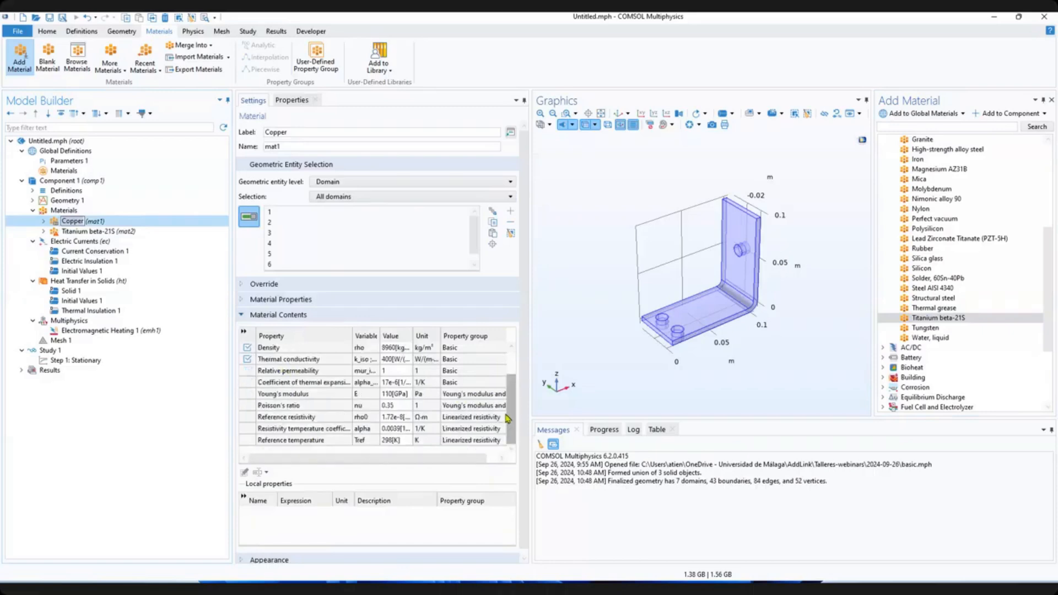
{"action": "scroll", "coordinate": [514, 353], "scroll_direction": "up", "scroll_amount": 1}
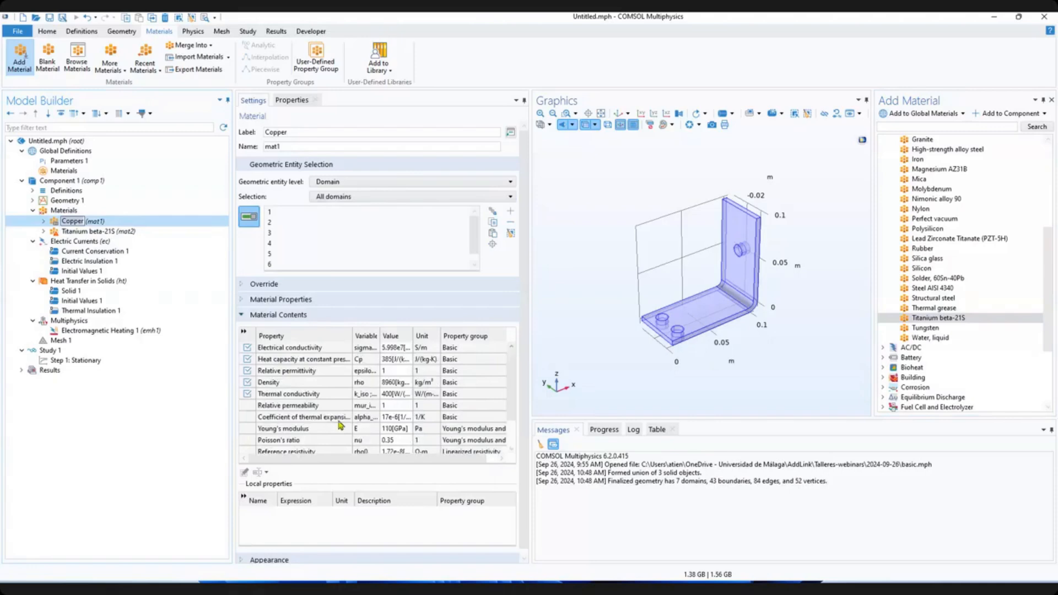
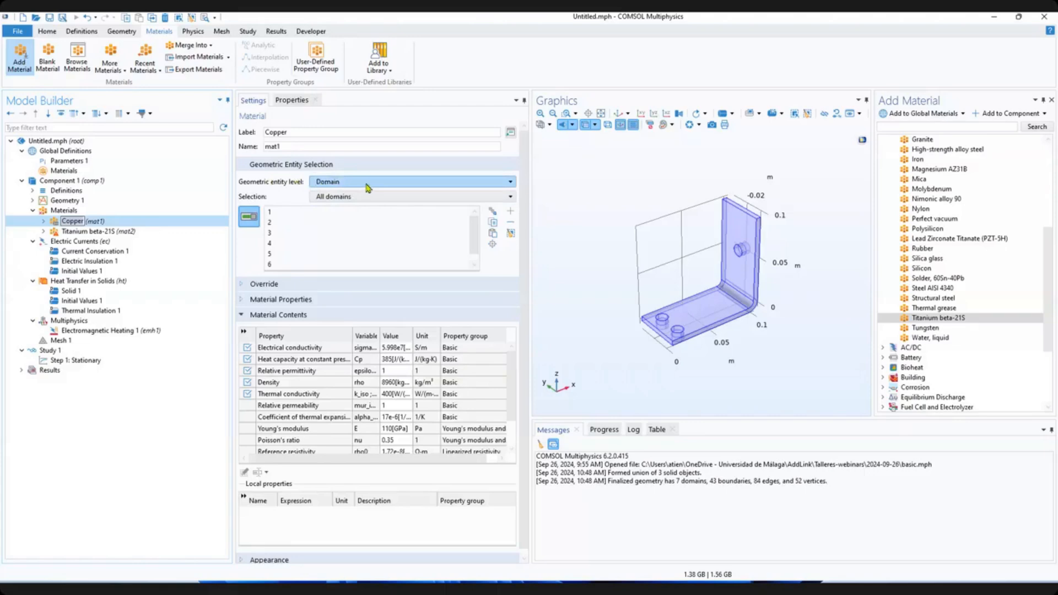
Clear the Copper material's domain selection, assign it only to the busbar body (domain 1), and deactivate the selection.
{"action": "left_click", "coordinate": [340, 199]}
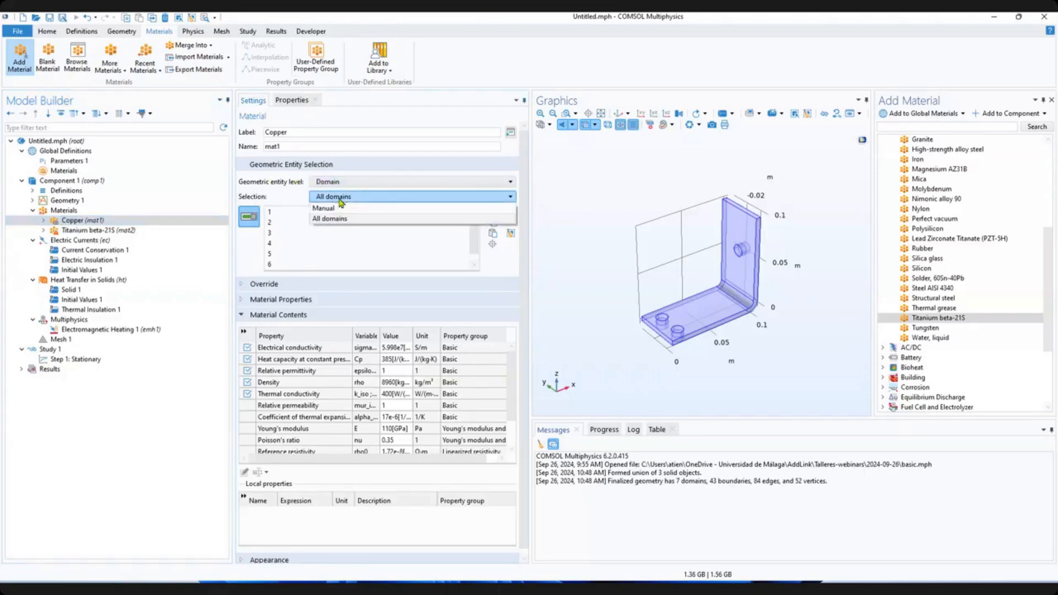
{"action": "left_click", "coordinate": [341, 200]}
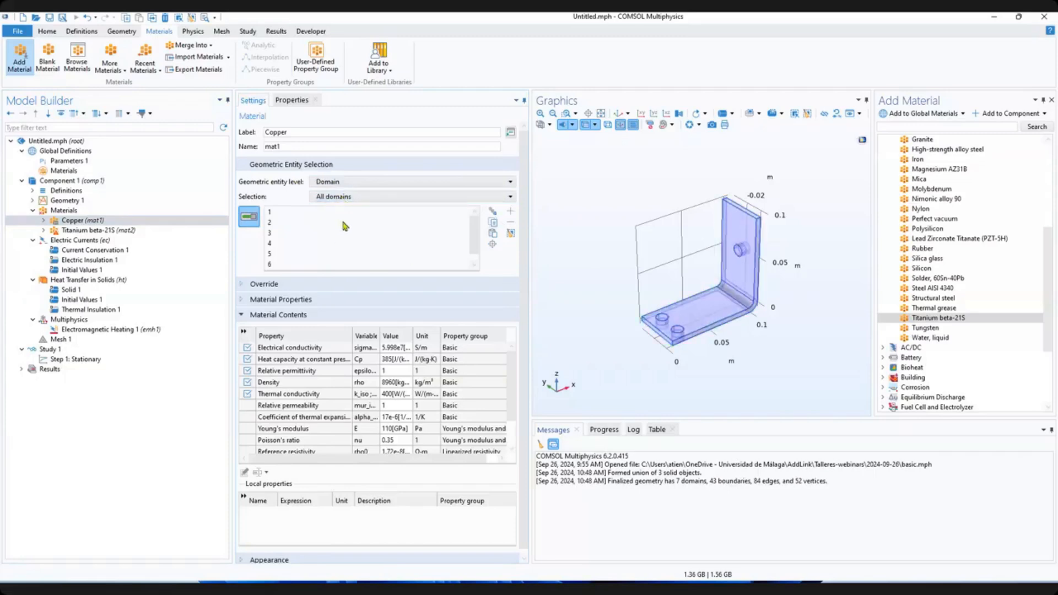
{"action": "left_click", "coordinate": [285, 213]}
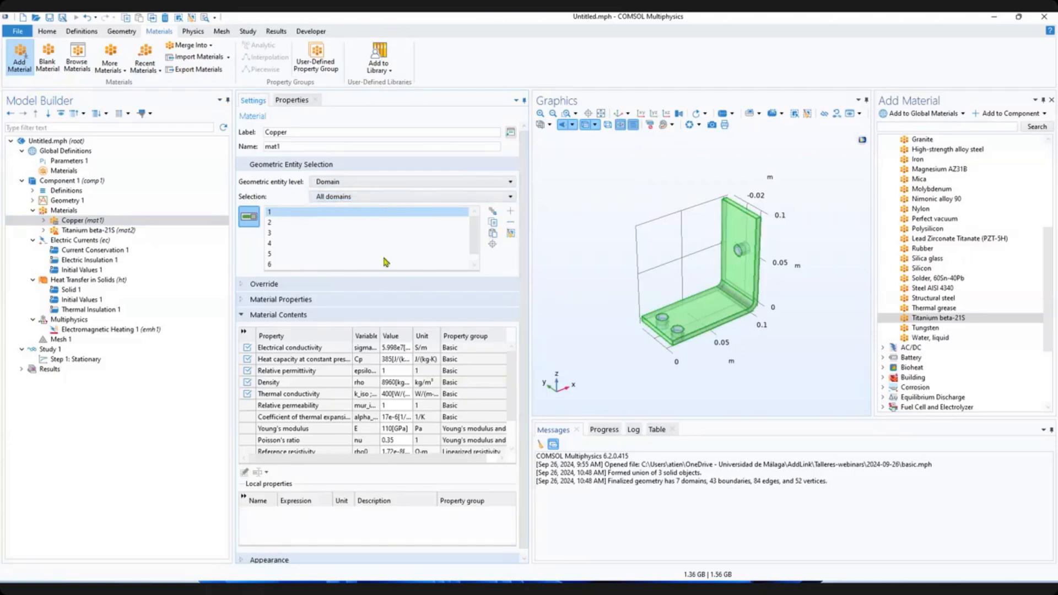
{"action": "left_click", "coordinate": [511, 235]}
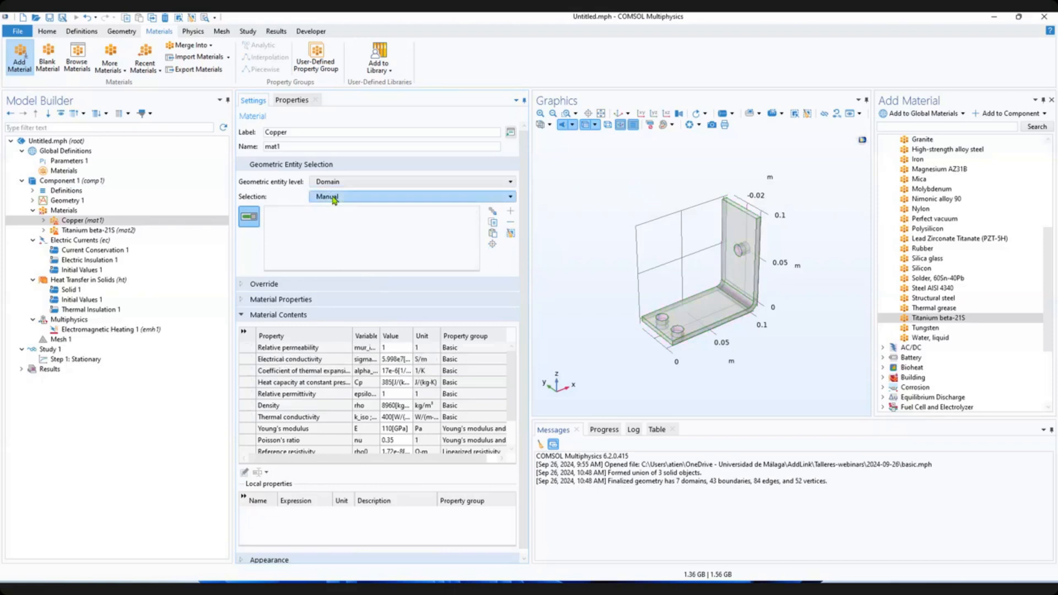
{"action": "left_click", "coordinate": [730, 305]}
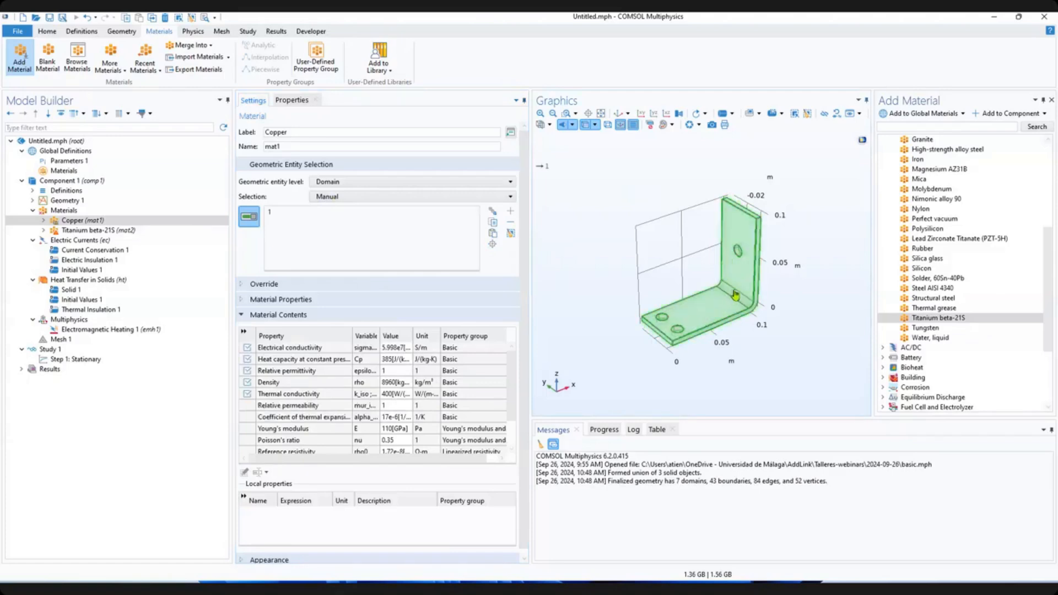
{"action": "left_click", "coordinate": [249, 219]}
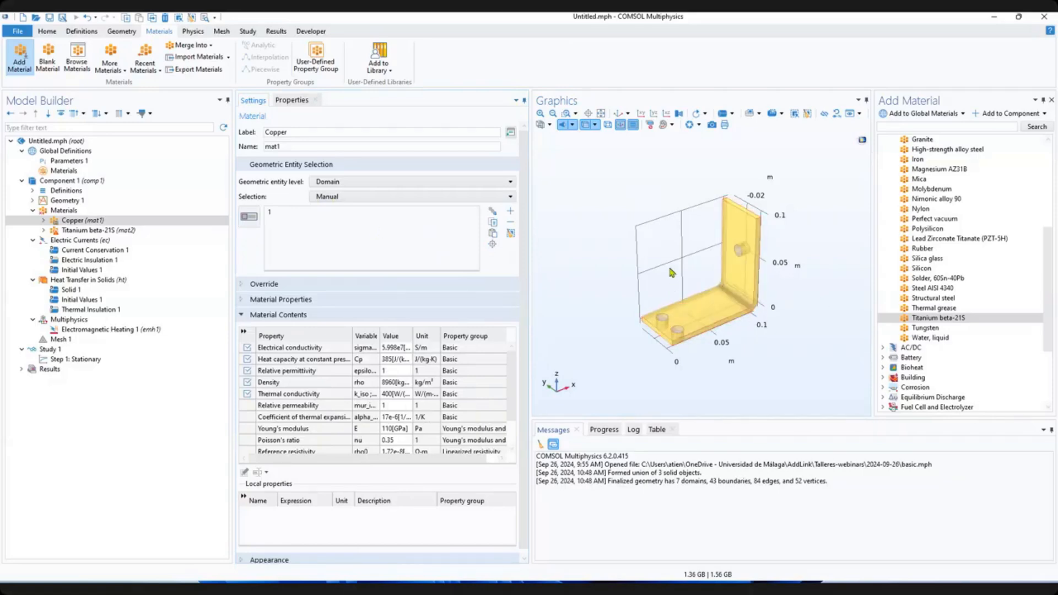
{"action": "mouse_move", "coordinate": [701, 254]}
{"action": "left_mouse_down"}
{"action": "mouse_move", "coordinate": [694, 238]}
{"action": "mouse_move", "coordinate": [683, 253]}
{"action": "mouse_move", "coordinate": [692, 257]}
{"action": "left_mouse_up"}
{"action": "mouse_move", "coordinate": [779, 248]}
{"action": "left_mouse_down"}
{"action": "mouse_move", "coordinate": [769, 231]}
{"action": "mouse_move", "coordinate": [771, 240]}
{"action": "left_mouse_up"}
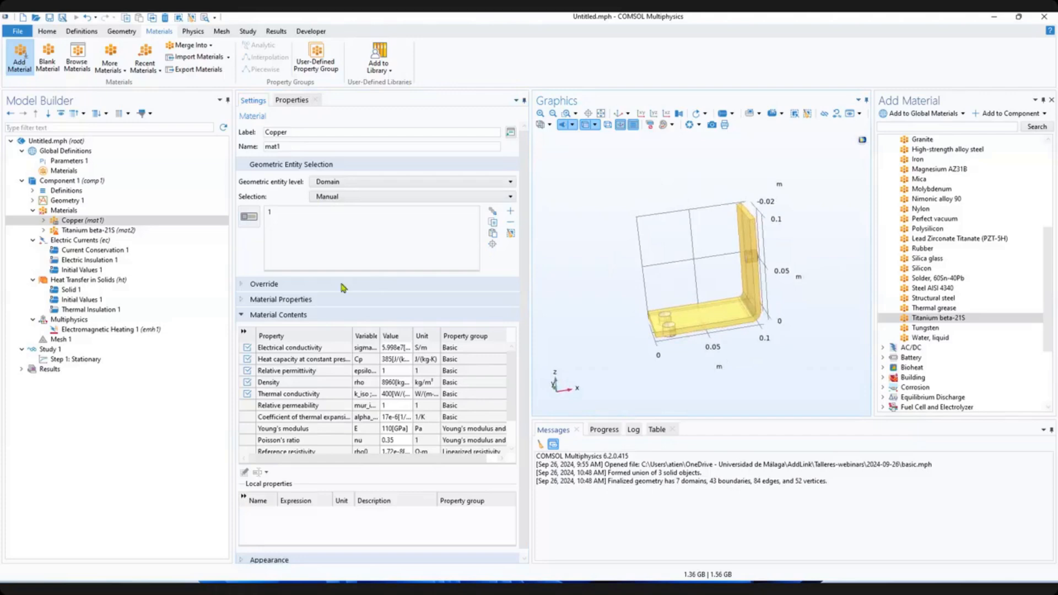
Assign Titanium beta-21S to the bolt domains 2–7 by selecting all domains and removing domain 1.
{"action": "left_click", "coordinate": [99, 231]}
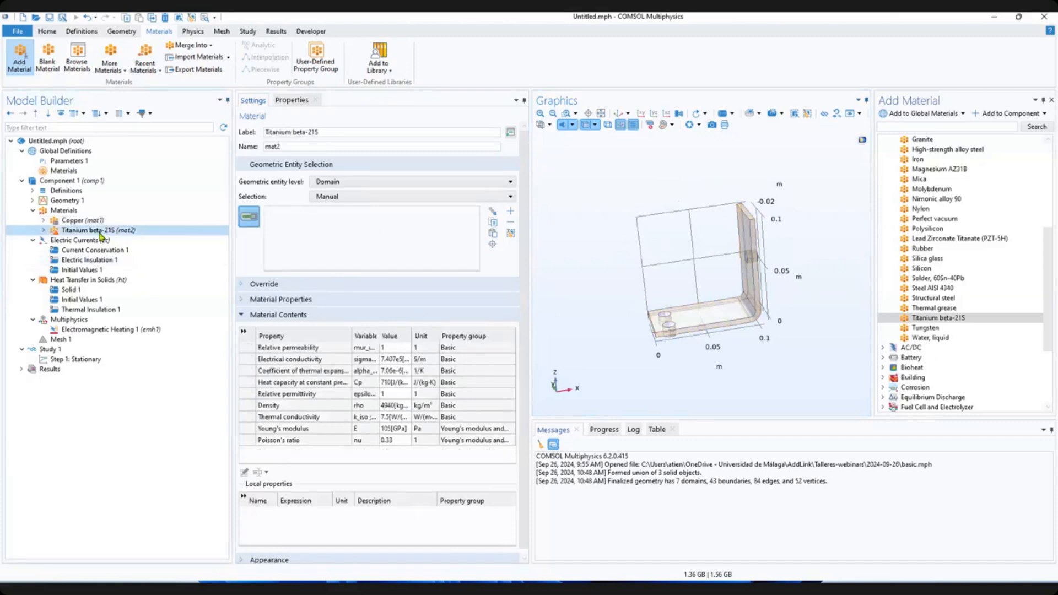
{"action": "left_click", "coordinate": [332, 199]}
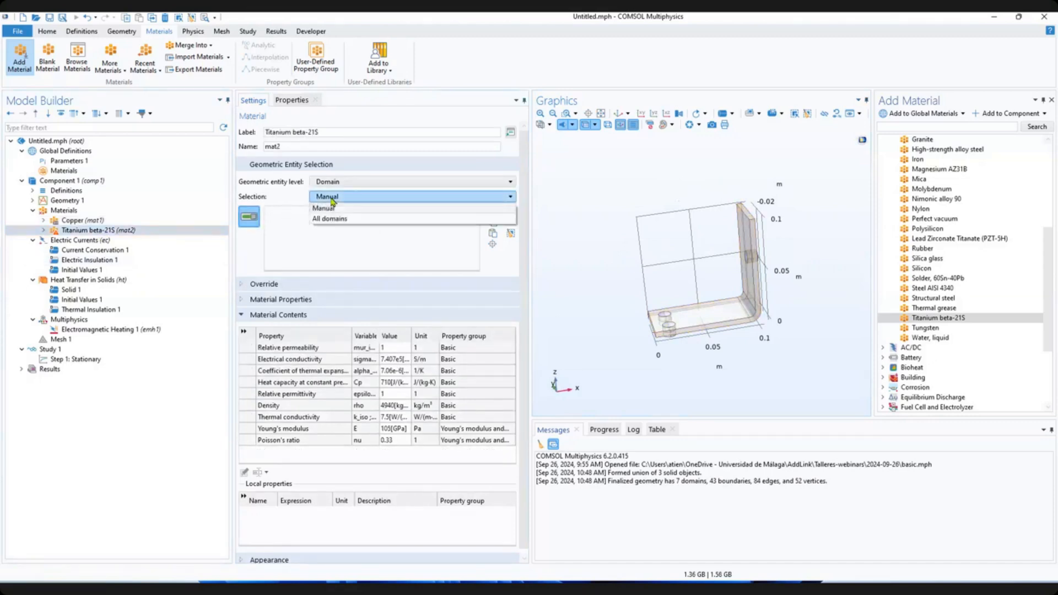
{"action": "left_click", "coordinate": [329, 208]}
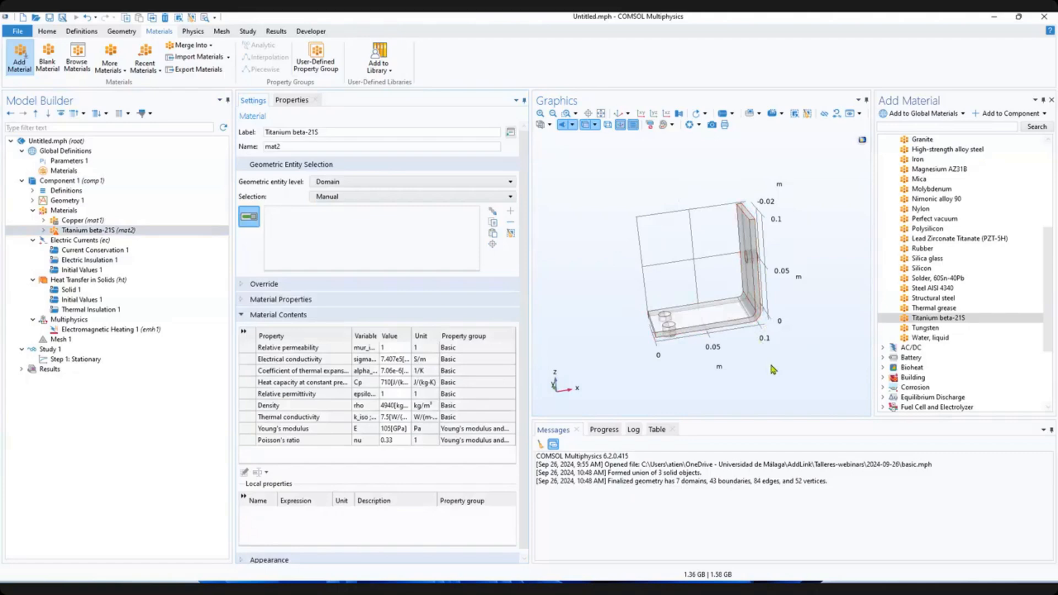
{"action": "left_click", "coordinate": [330, 198]}
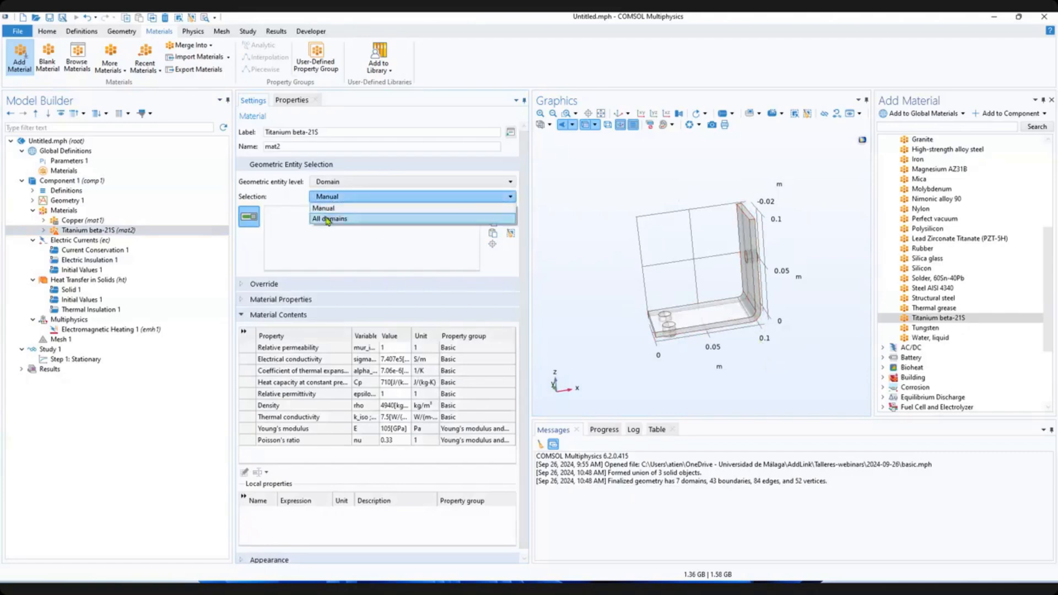
{"action": "left_click", "coordinate": [329, 219]}
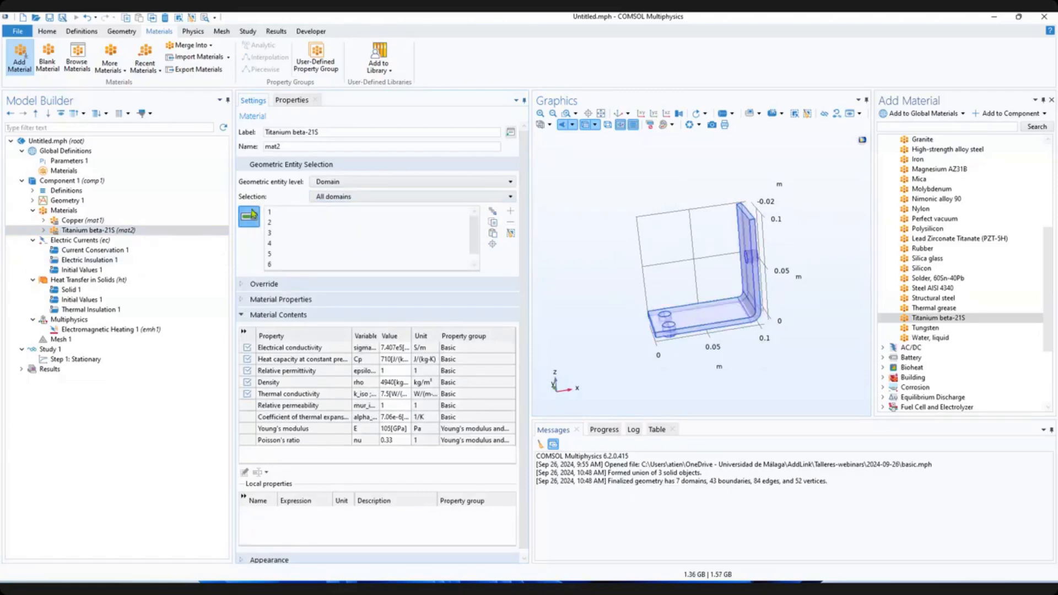
{"action": "left_click", "coordinate": [279, 213]}
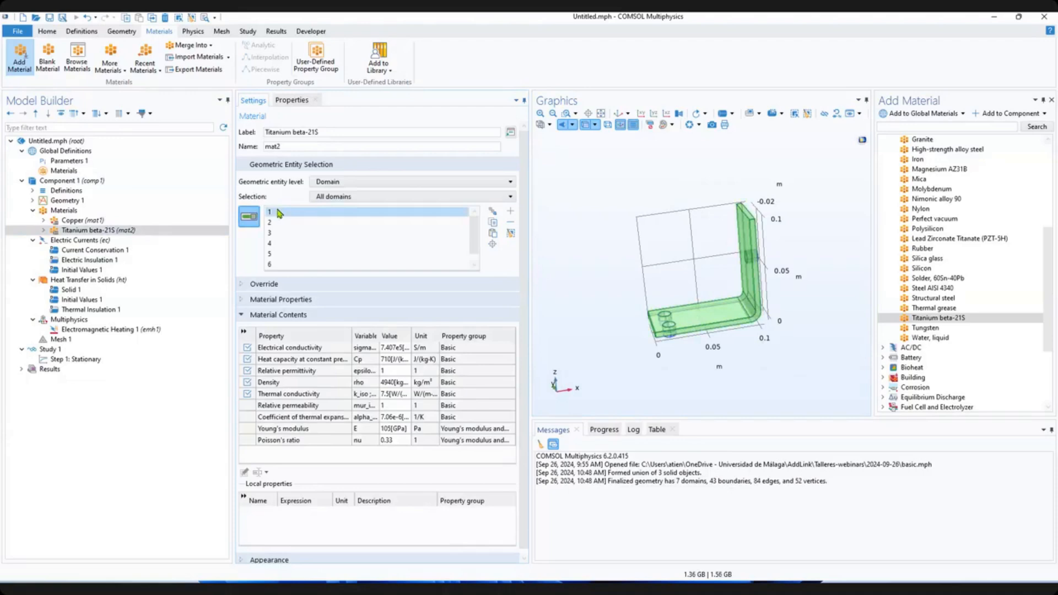
{"action": "left_click", "coordinate": [511, 223]}
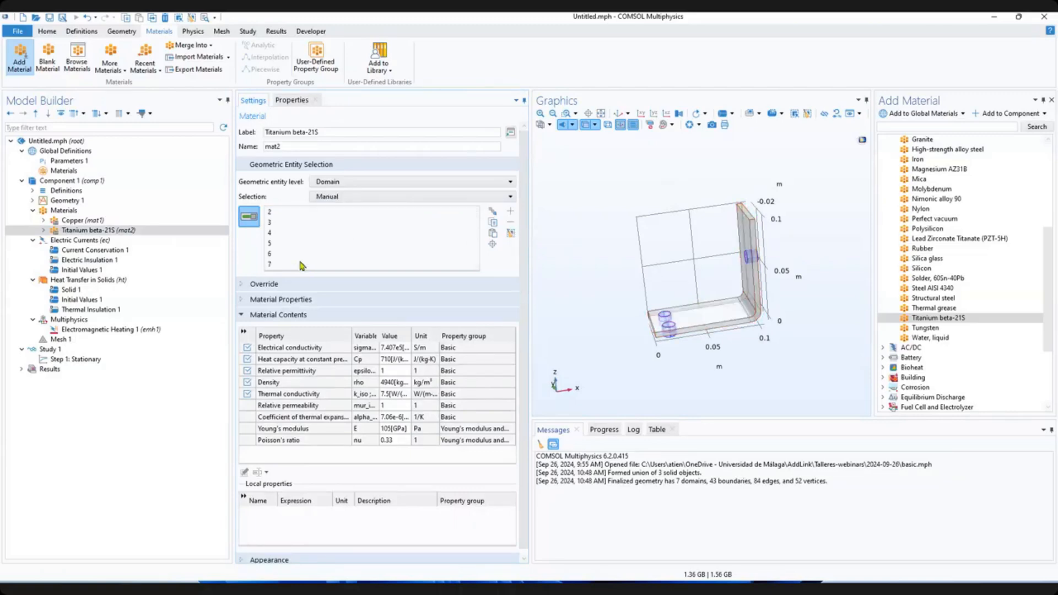
Deactivate the Titanium beta-21S selection and inspect the assigned bolts by orbiting, ending in the default 3D view.
{"action": "left_click", "coordinate": [249, 217]}
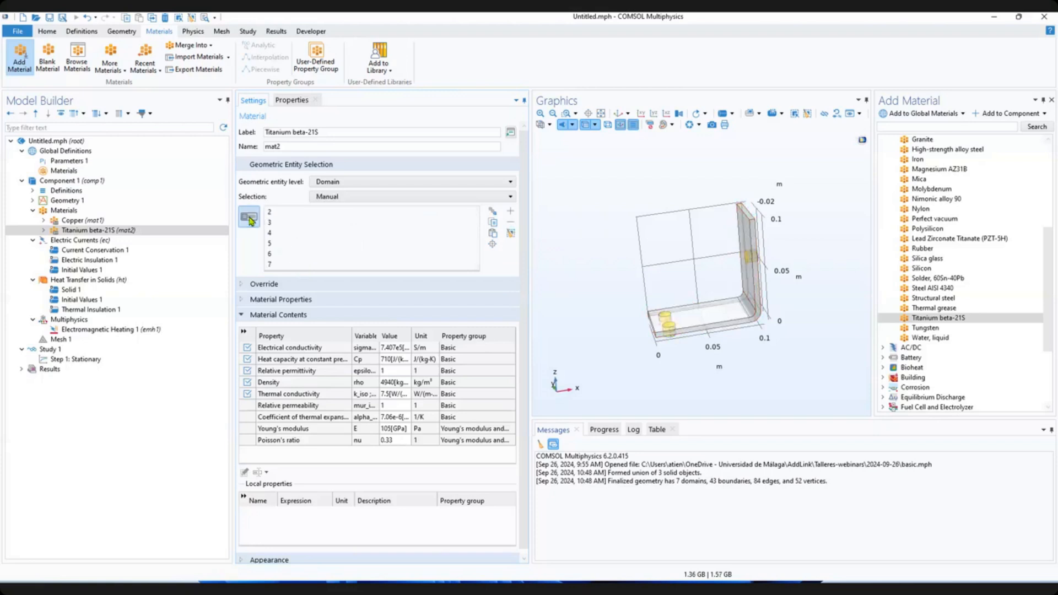
{"action": "left_click_drag", "start_coordinate": [810, 210], "coordinate": [730, 259]}
{"action": "left_click_drag", "start_coordinate": [609, 298], "coordinate": [636, 235]}
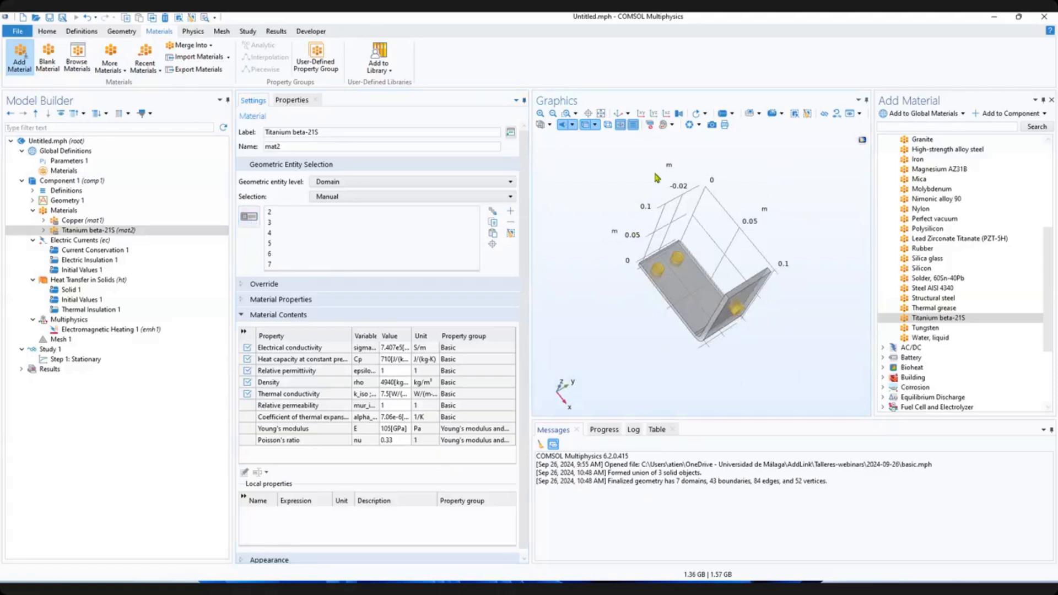
{"action": "left_click", "coordinate": [615, 114]}
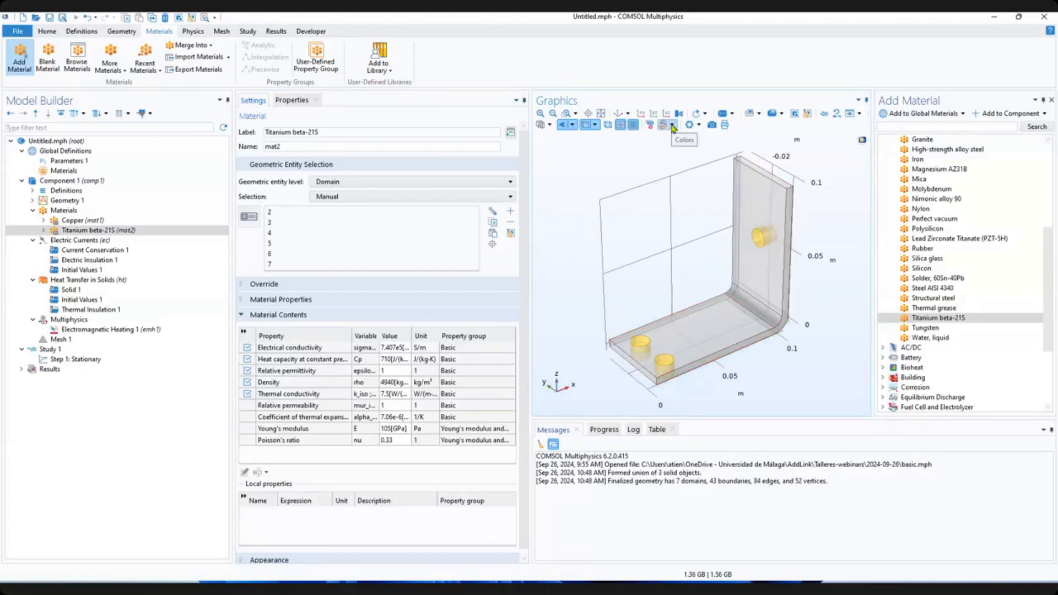
Close the material library and display the geometry with material colors and textures in the default 3D view.
{"action": "left_click", "coordinate": [672, 126]}
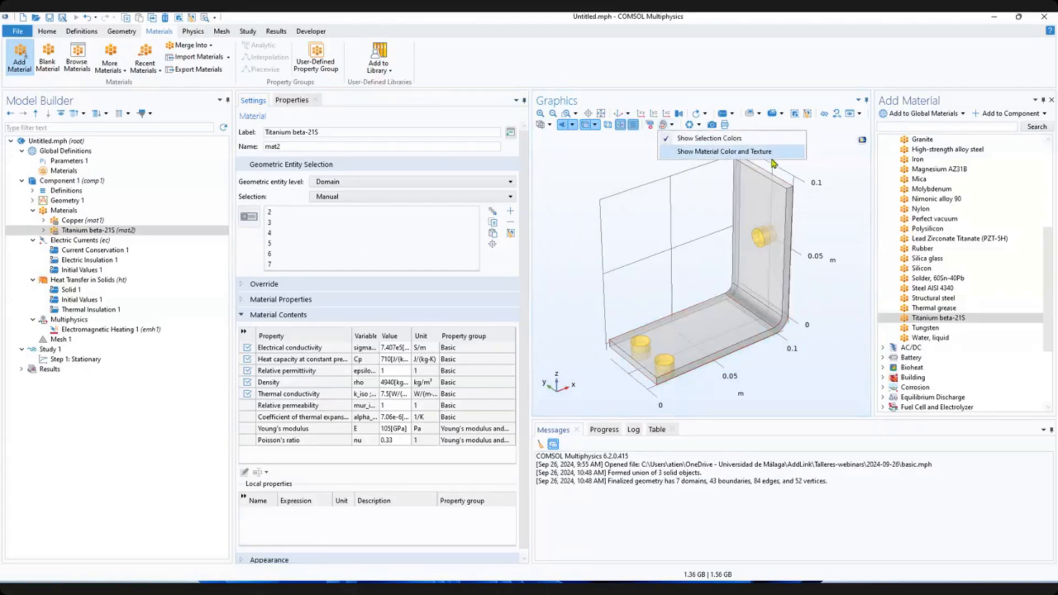
{"action": "left_click", "coordinate": [849, 166]}
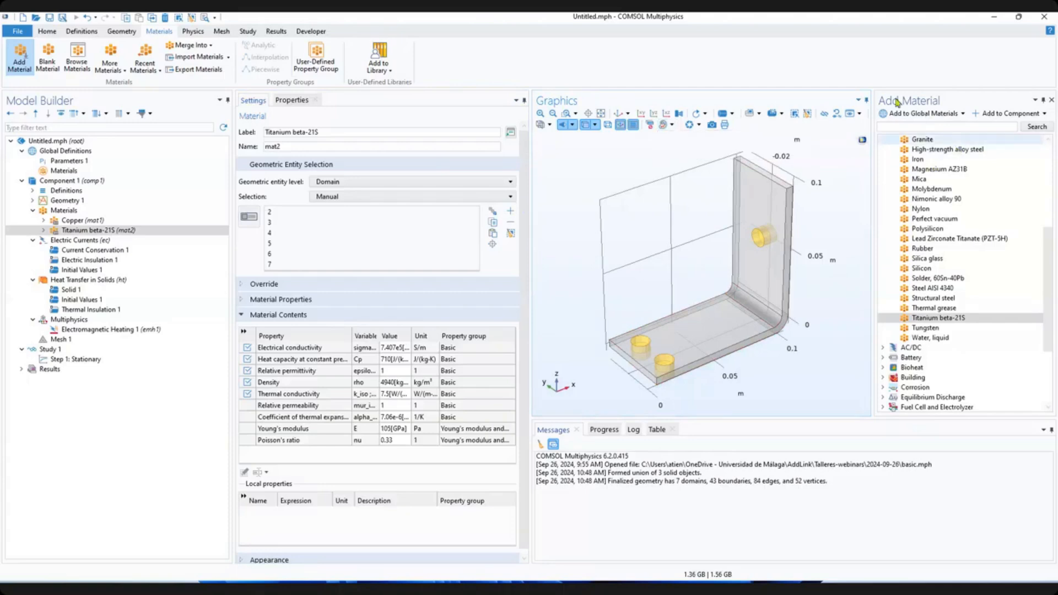
{"action": "left_click", "coordinate": [1052, 102]}
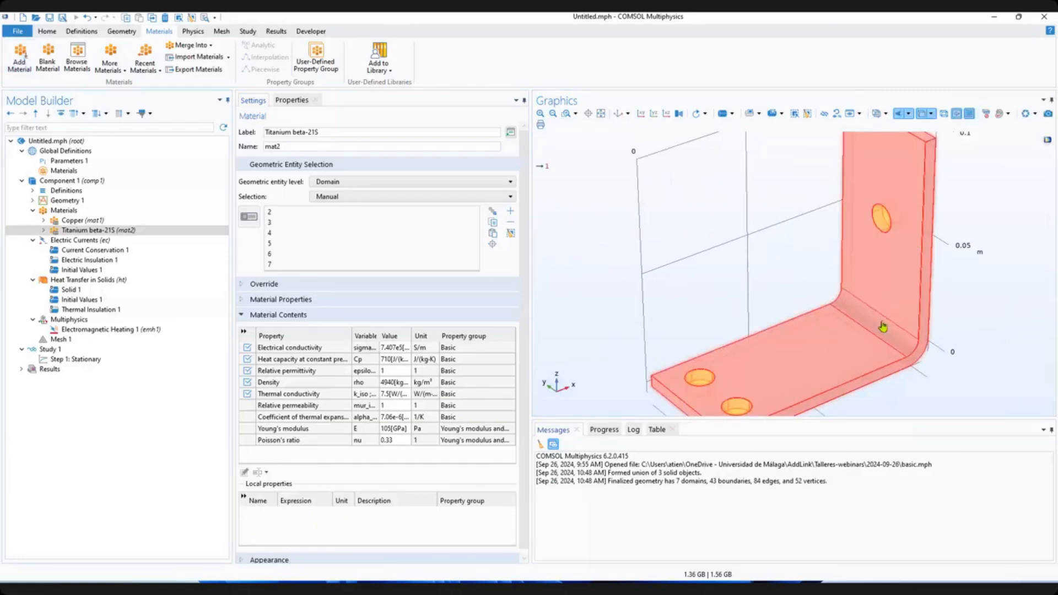
{"action": "left_click", "coordinate": [618, 114]}
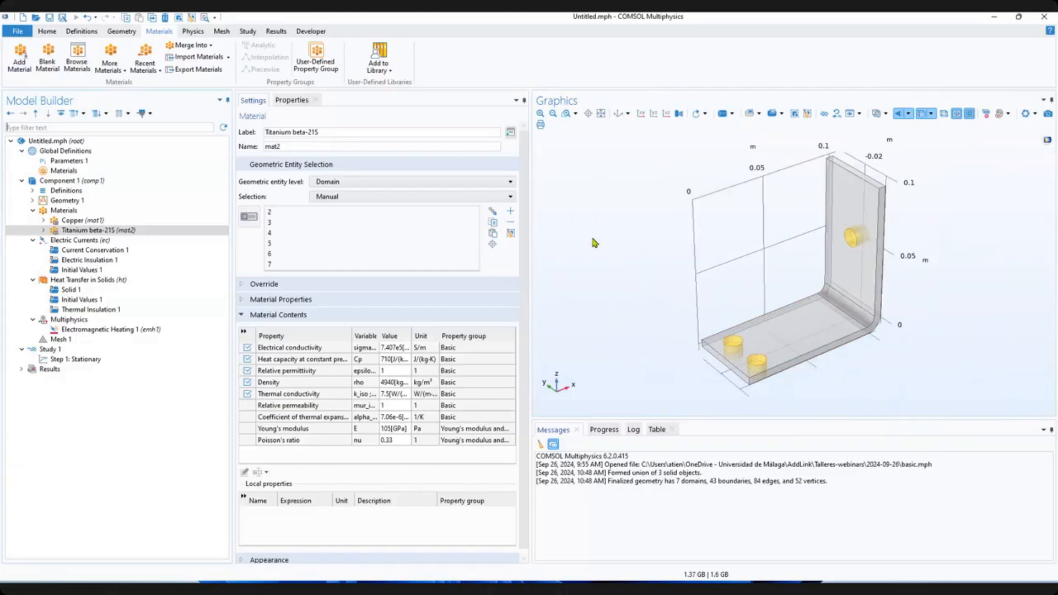
{"action": "left_click", "coordinate": [1012, 116]}
{"action": "left_click", "coordinate": [985, 140]}
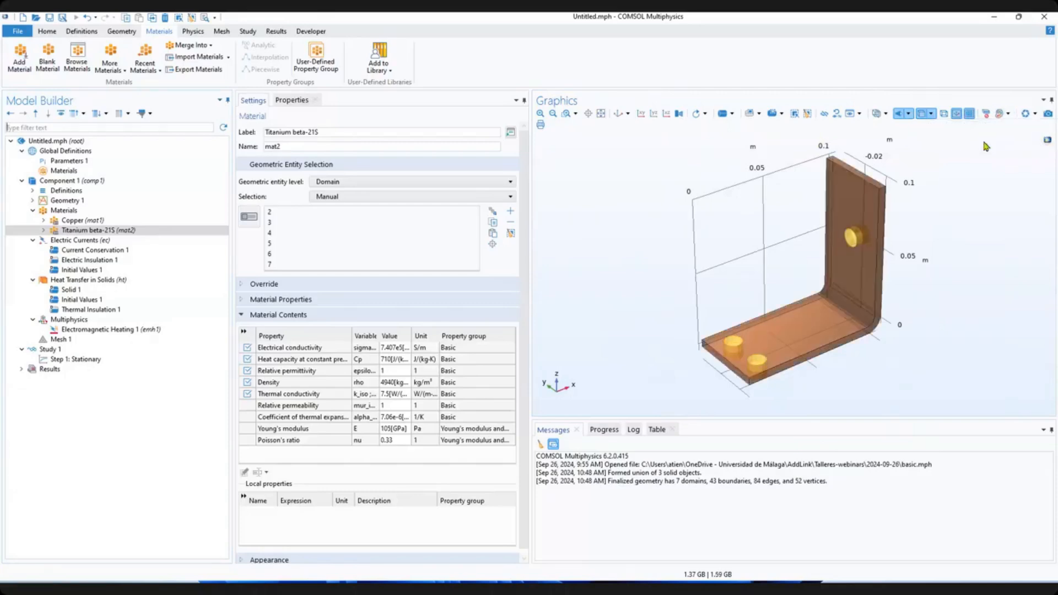
Review the material overview for the component and inspect the colored busbar and bolts, ending in the default 3D view.
{"action": "left_click", "coordinate": [77, 211]}
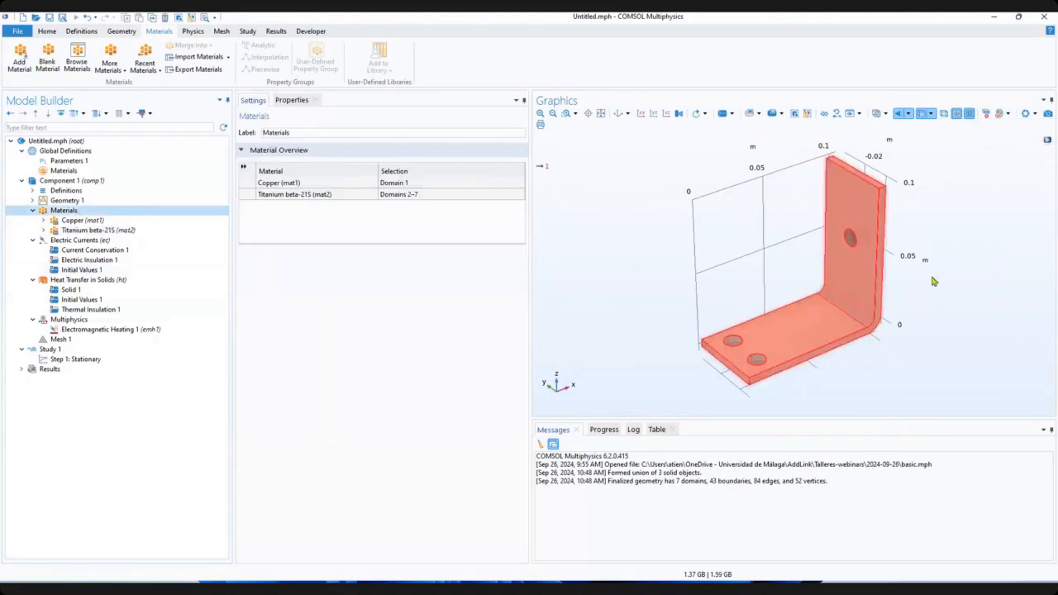
{"action": "left_click_drag", "start_coordinate": [882, 386], "coordinate": [829, 380]}
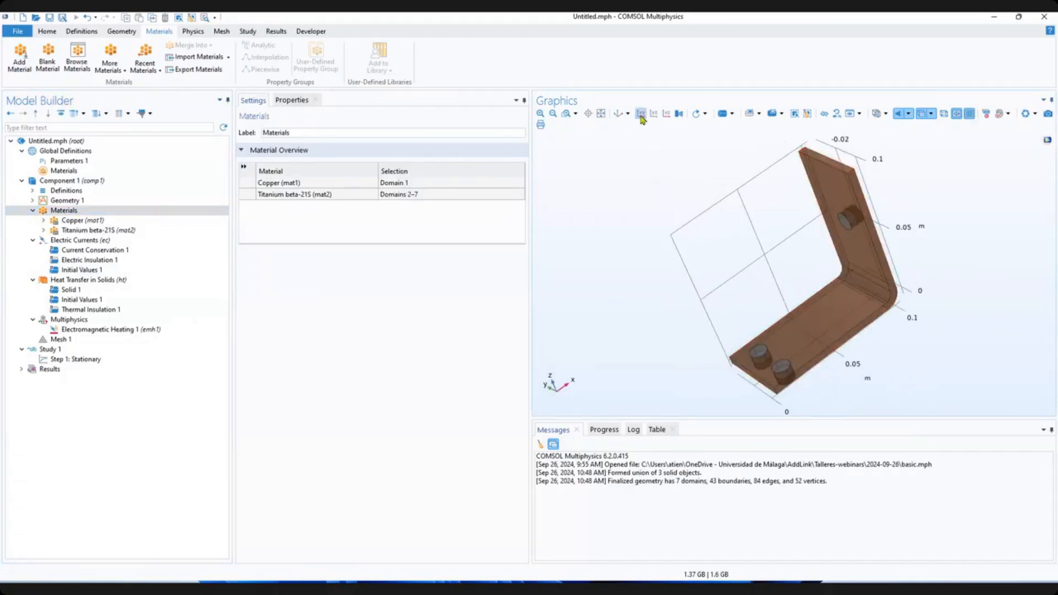
{"action": "left_click", "coordinate": [619, 114]}
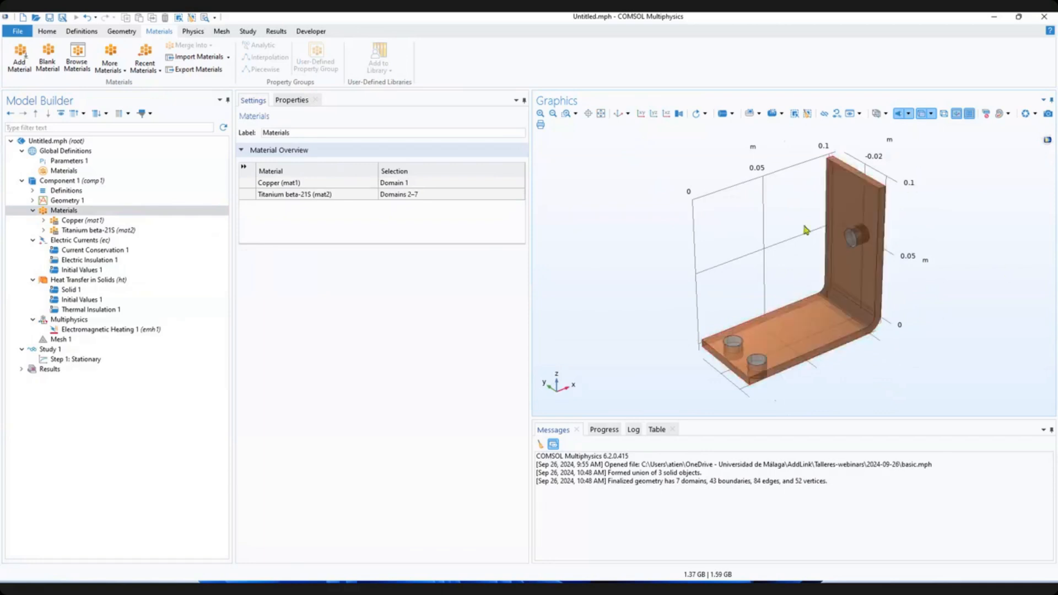
Turn transparency off, switch wireframe rendering on and off, and restore transparency.
{"action": "left_click", "coordinate": [922, 114]}
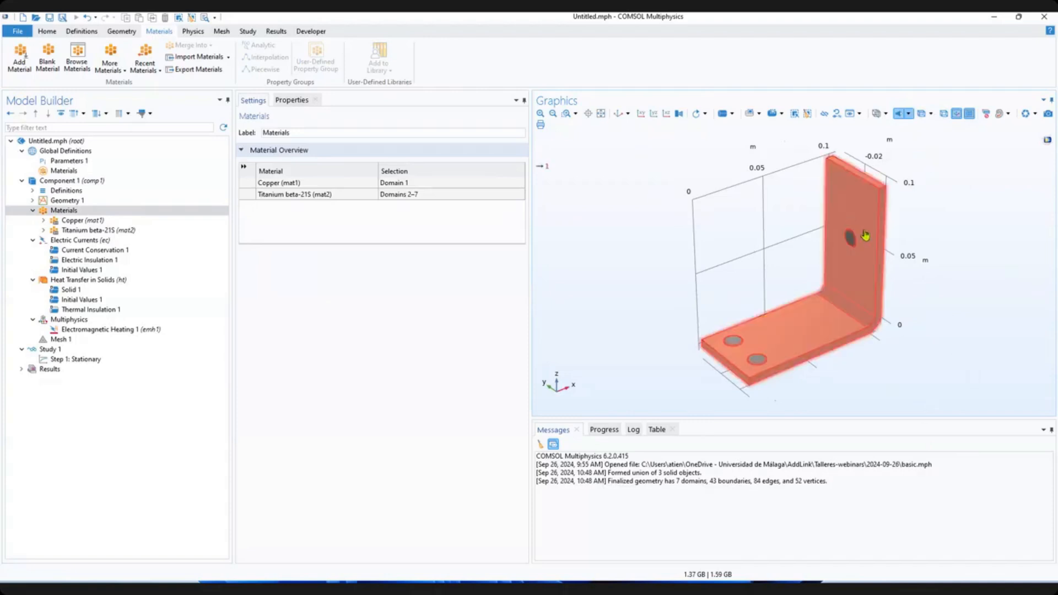
{"action": "left_click", "coordinate": [944, 114]}
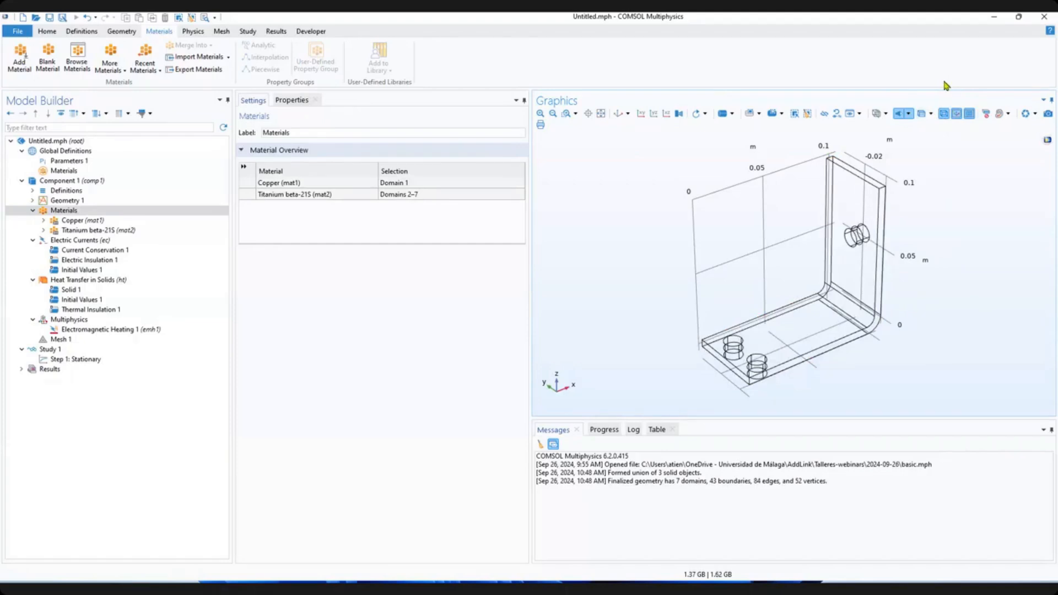
{"action": "left_click", "coordinate": [948, 113]}
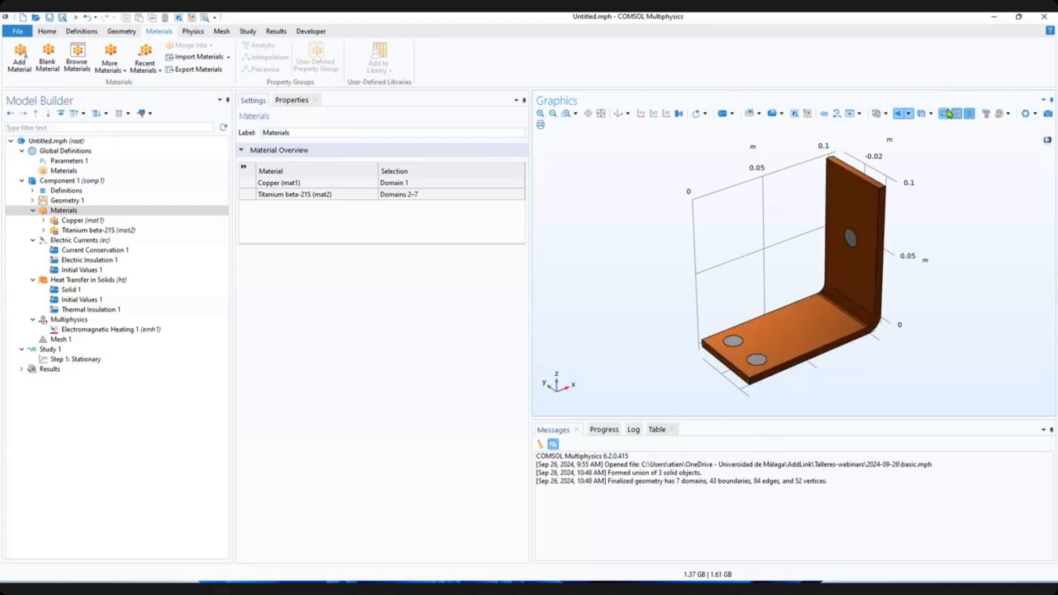
{"action": "left_click", "coordinate": [919, 113]}
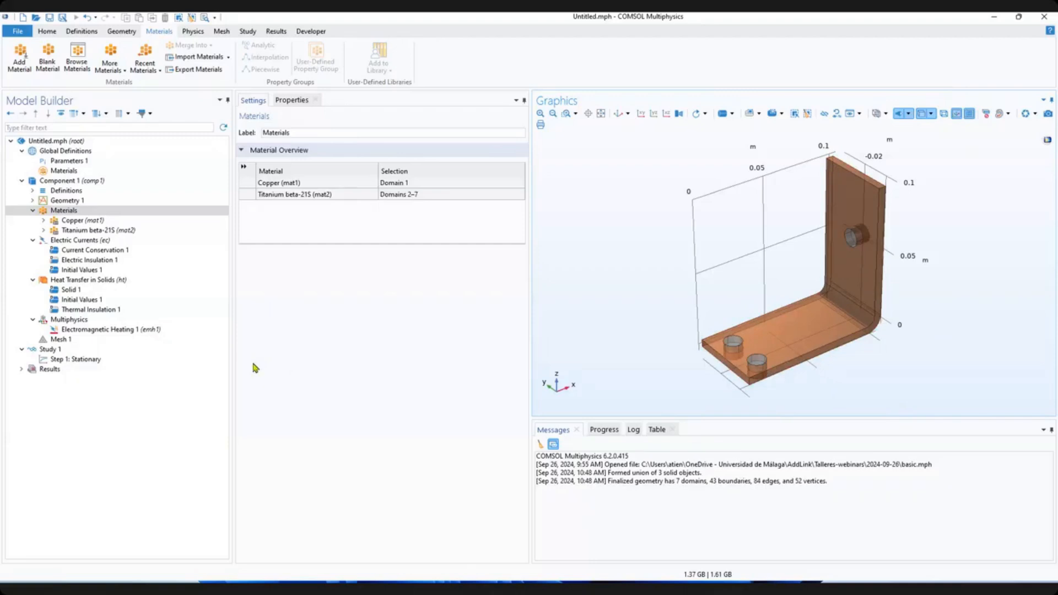
{"action": "left_click", "coordinate": [32, 211]}
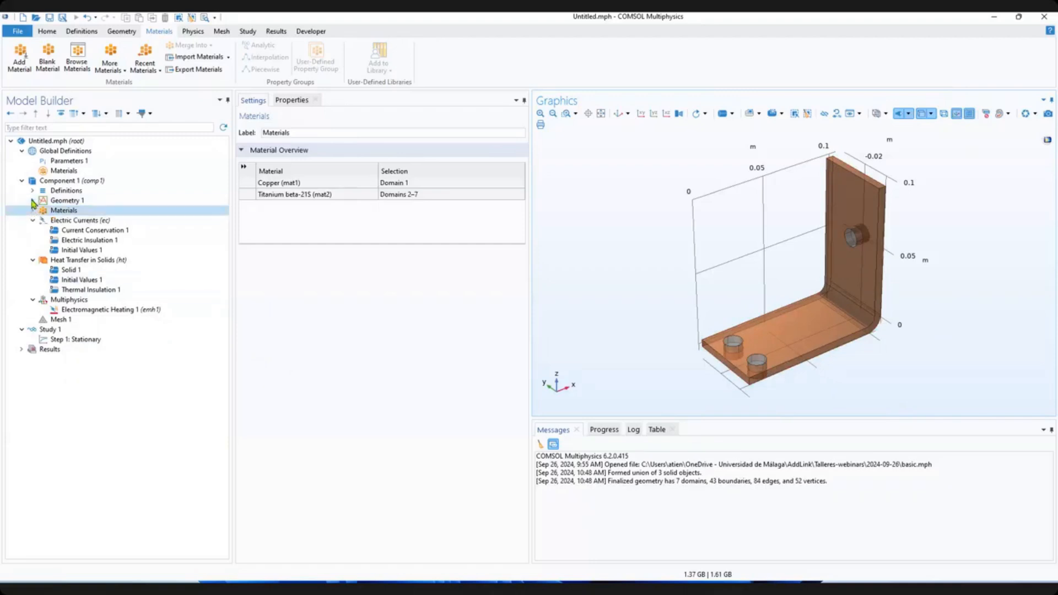
{"action": "double_click", "coordinate": [63, 211]}
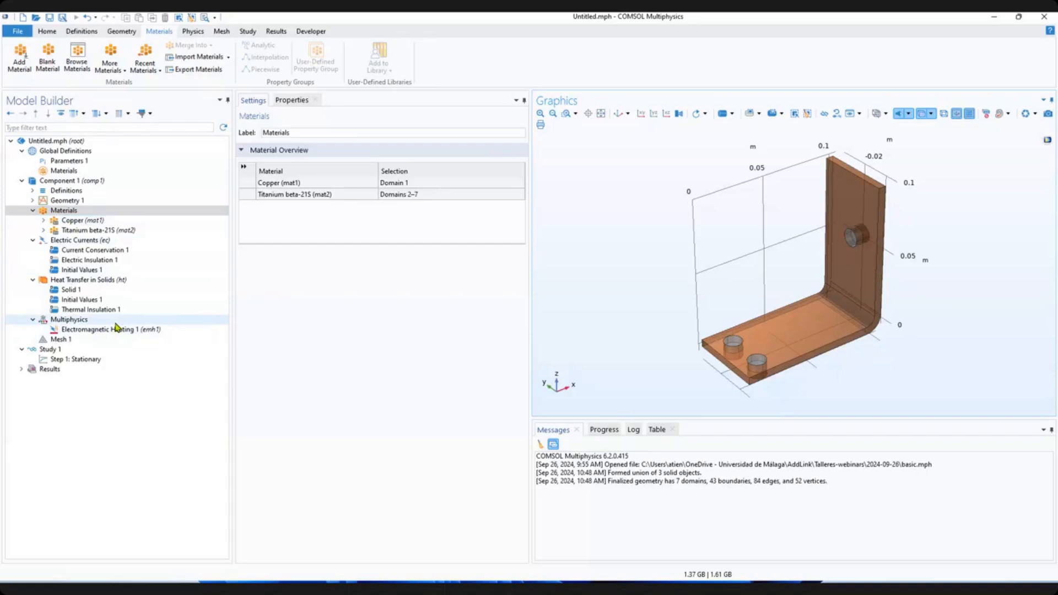
Examine the Electric Currents interface's domains, equations and dependent variable, and check the global parameters.
{"action": "left_click", "coordinate": [108, 243]}
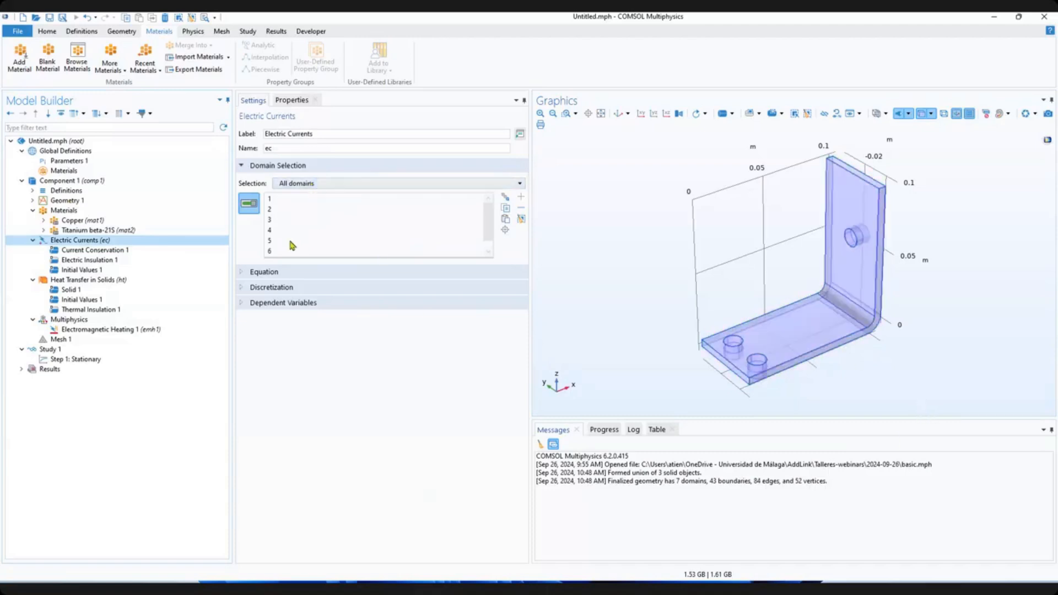
{"action": "left_click", "coordinate": [292, 273]}
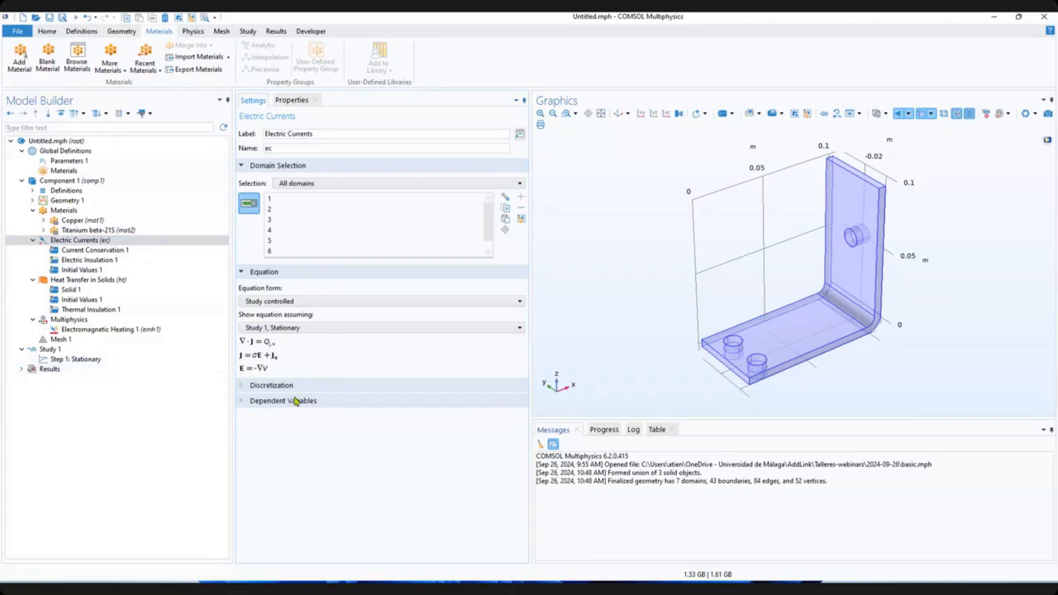
{"action": "left_click", "coordinate": [332, 402]}
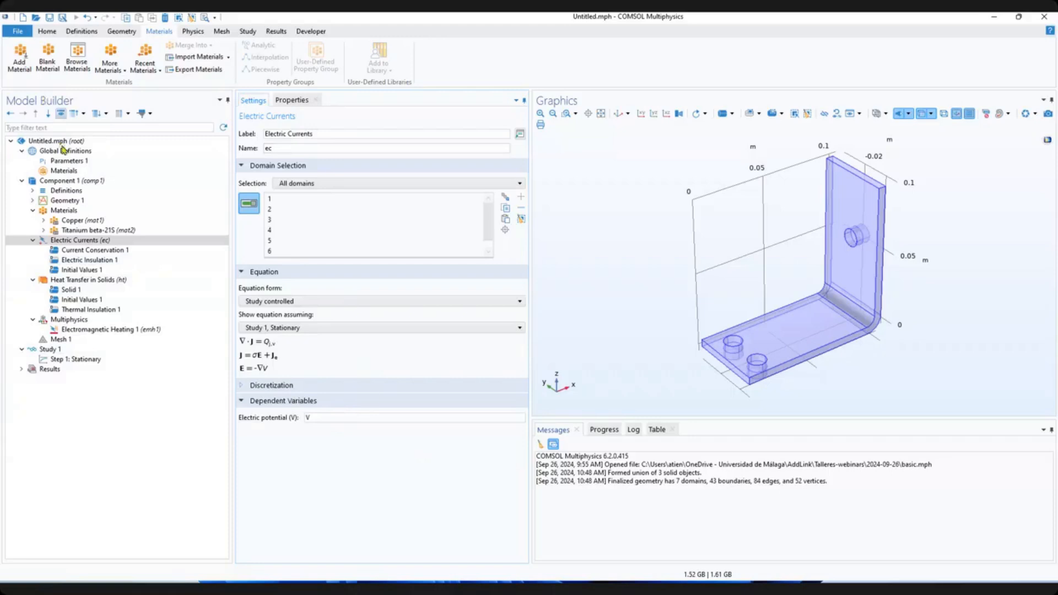
{"action": "left_click", "coordinate": [84, 161]}
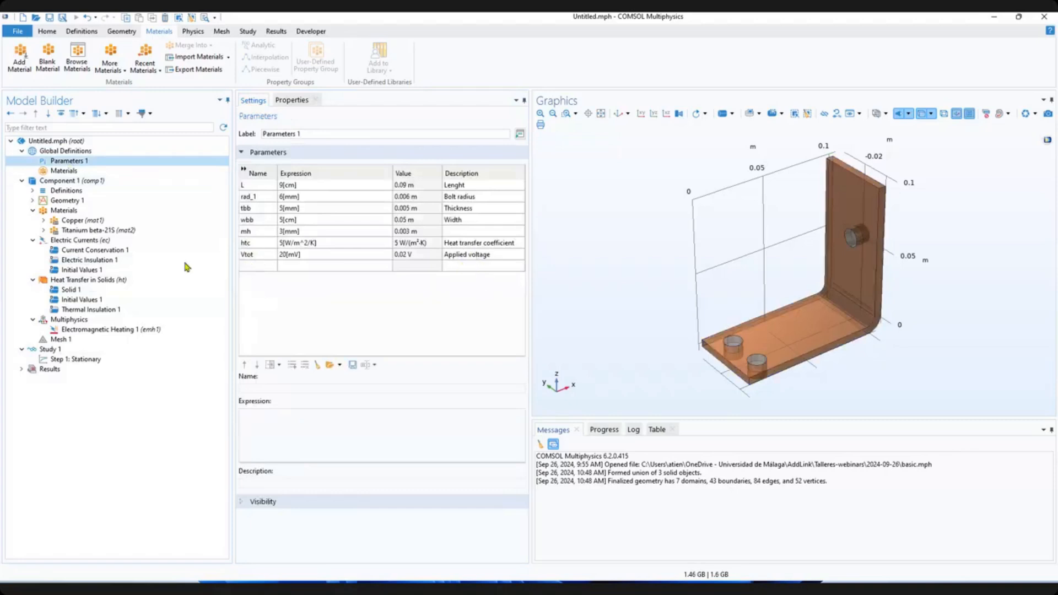
Add a Ground condition to Electric Currents on the lower end faces of the two horizontal-plate bolts (boundaries 8 and 15) and deactivate the selection.
{"action": "left_click", "coordinate": [125, 243]}
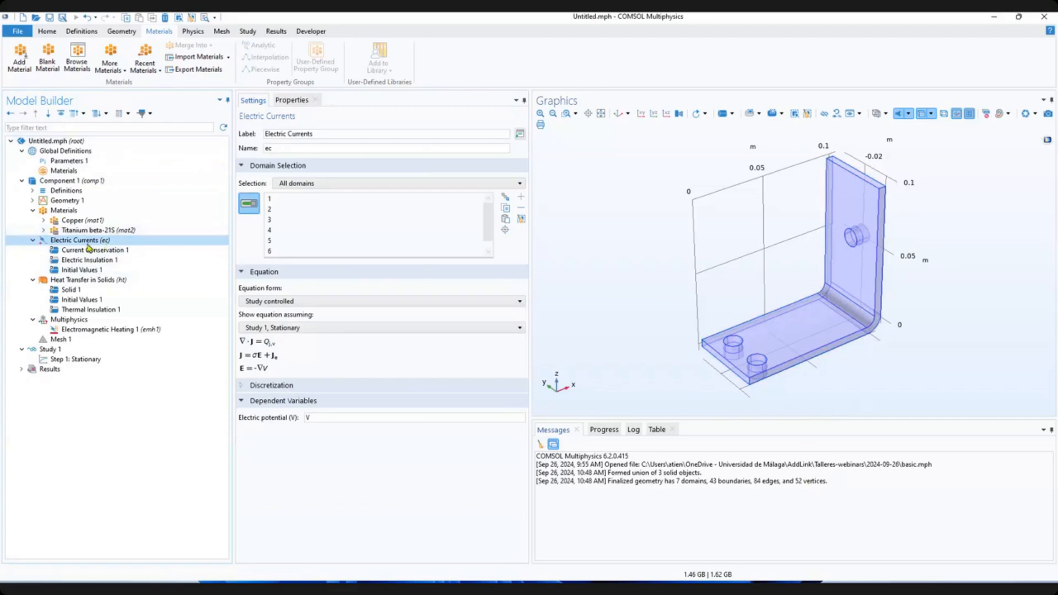
{"action": "left_click", "coordinate": [193, 32]}
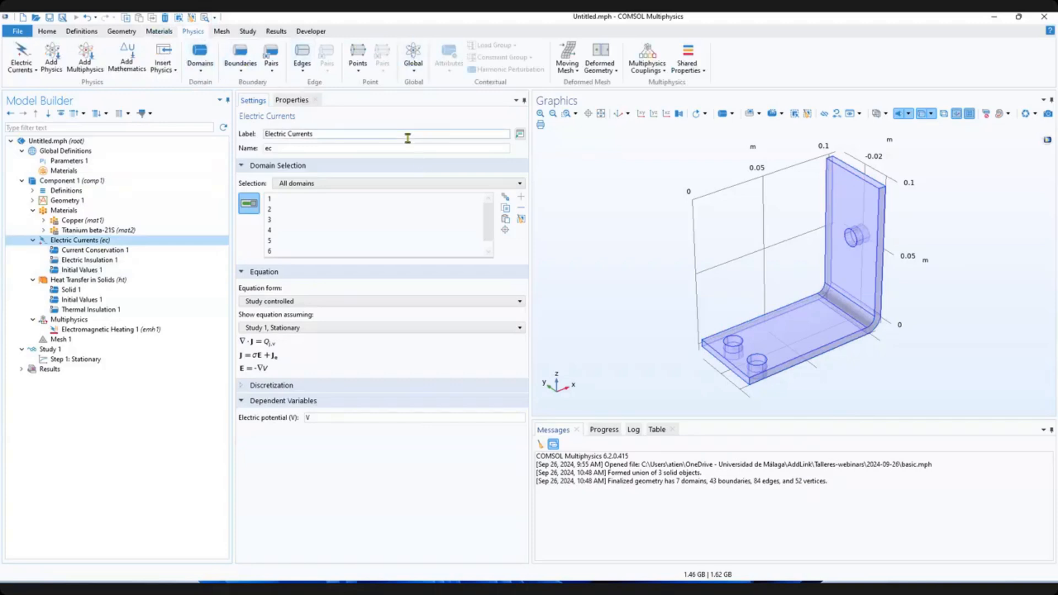
{"action": "right_click", "coordinate": [61, 243]}
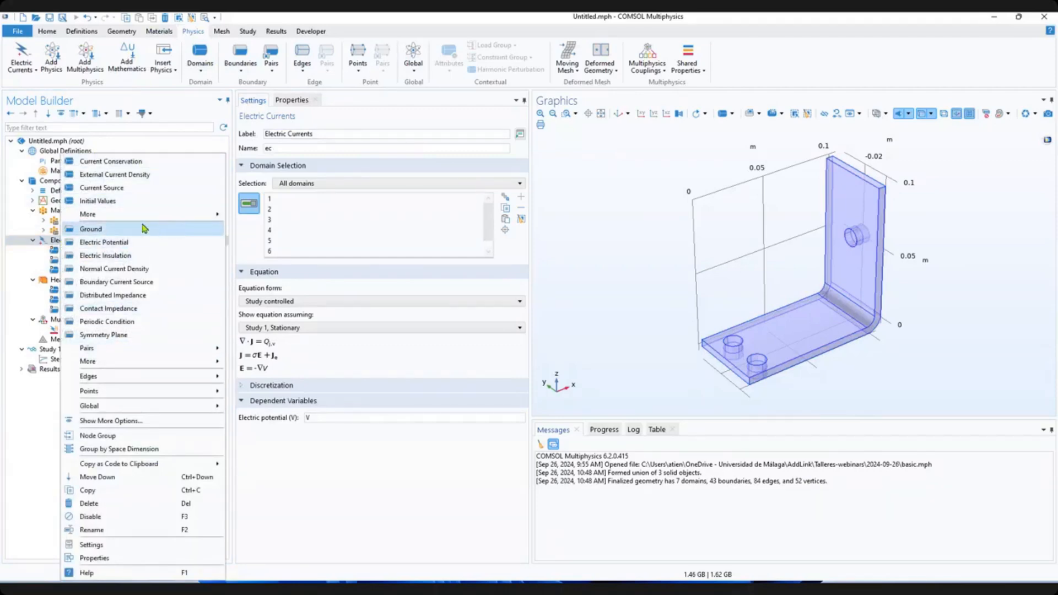
{"action": "left_click", "coordinate": [91, 229]}
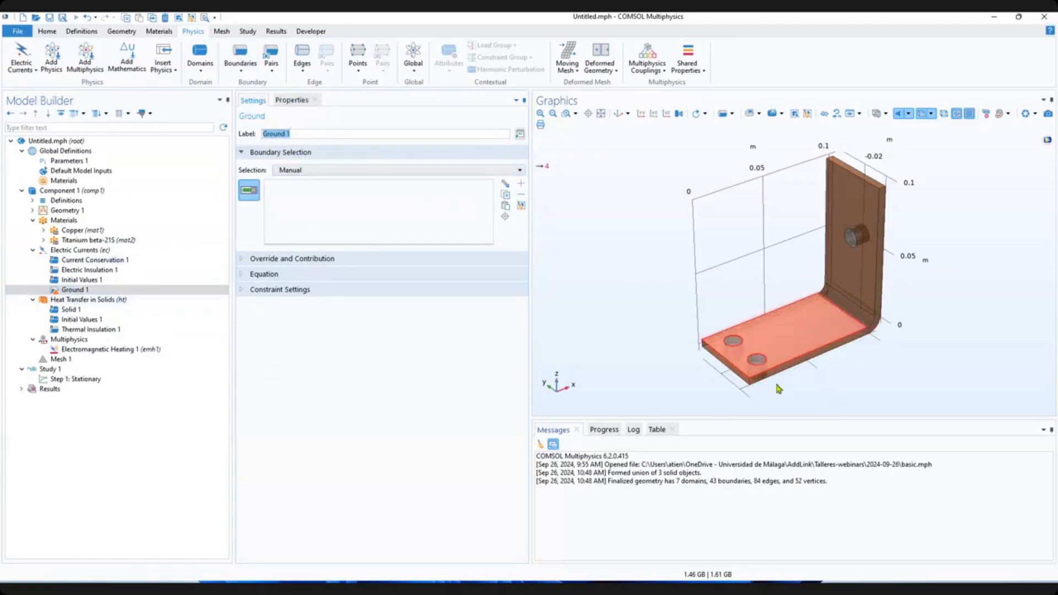
{"action": "left_click_drag", "start_coordinate": [789, 392], "coordinate": [749, 275]}
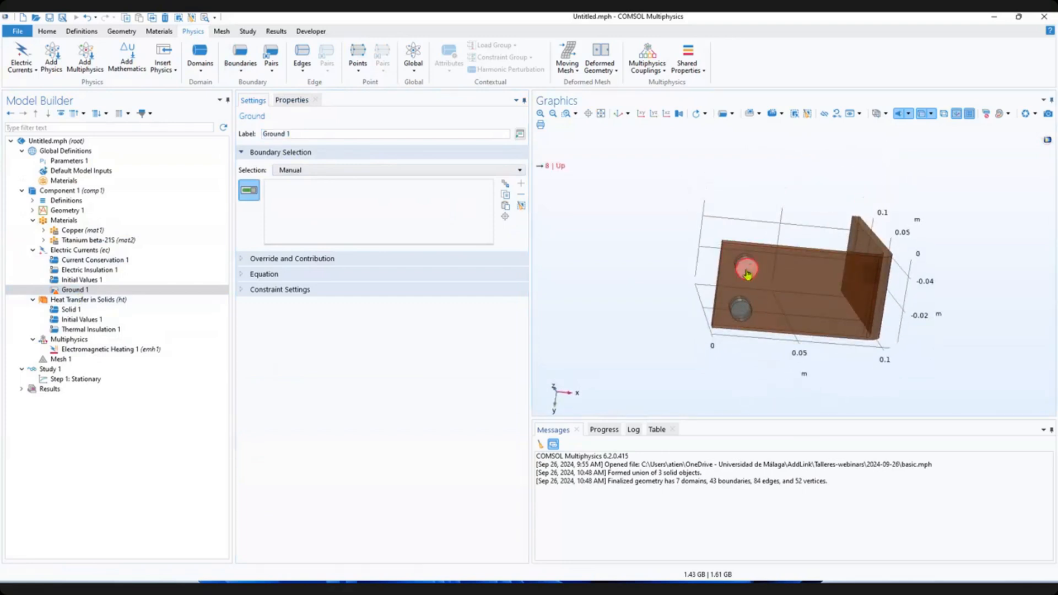
{"action": "left_click", "coordinate": [748, 273]}
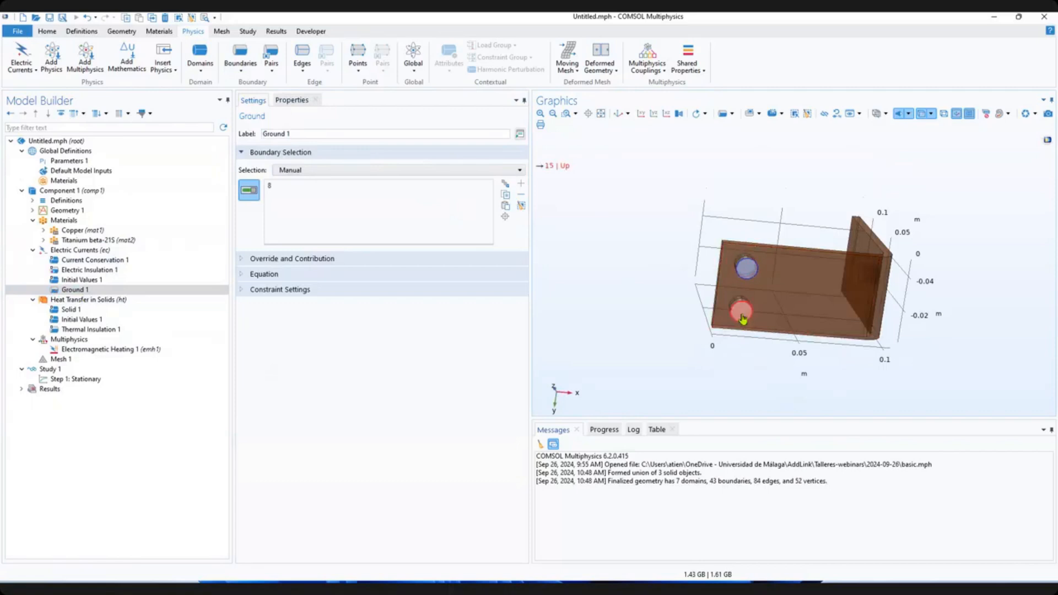
{"action": "left_click", "coordinate": [742, 316]}
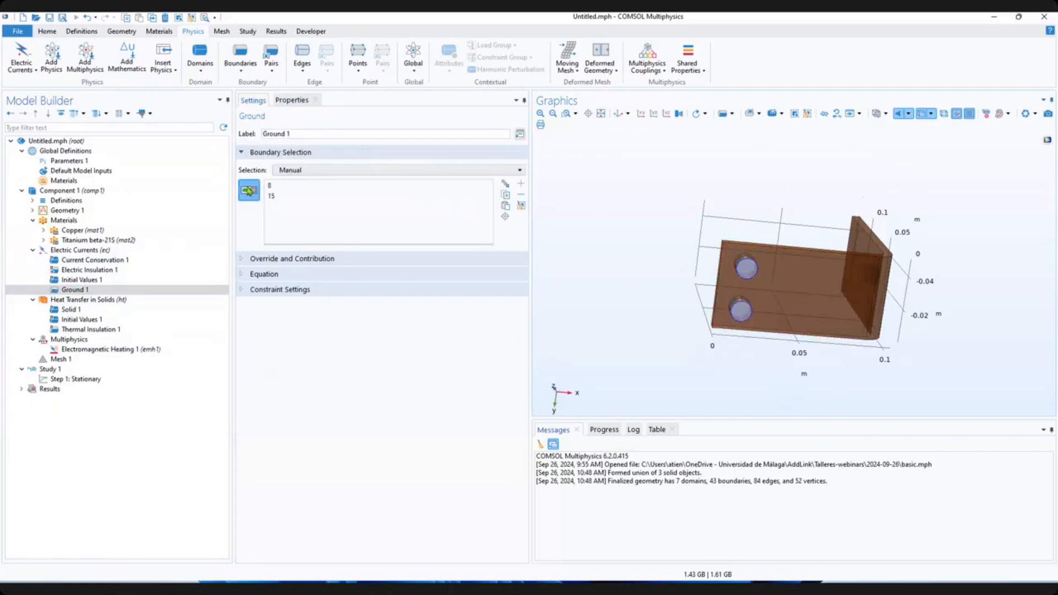
{"action": "left_click", "coordinate": [249, 190]}
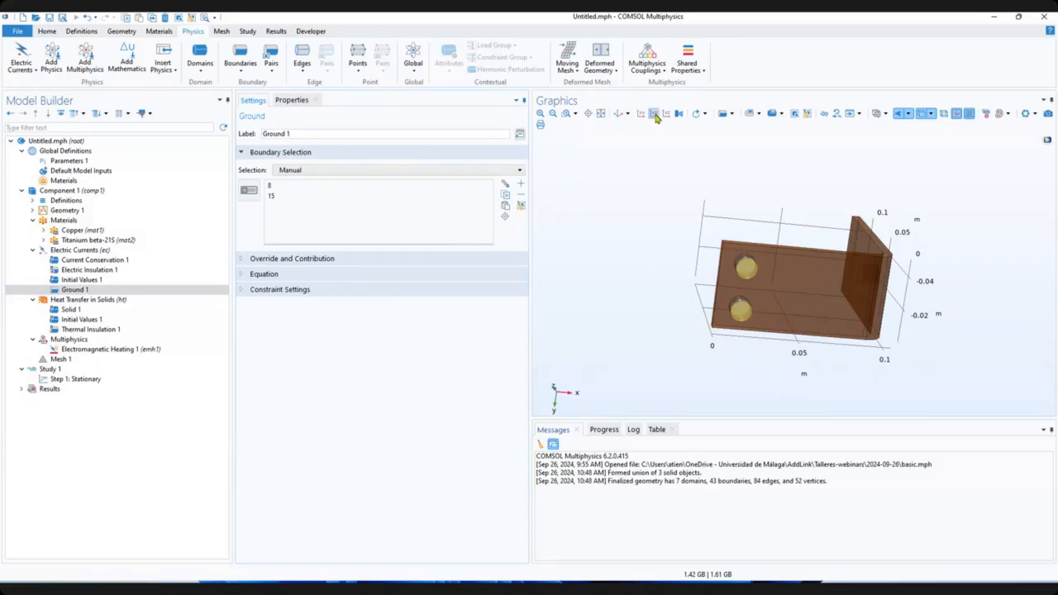
Add an Electric Potential condition on the outer end face of the vertical-plate bolt (boundary 43), deactivate the selection and restore the default view.
{"action": "left_click_drag", "start_coordinate": [788, 209], "coordinate": [797, 244]}
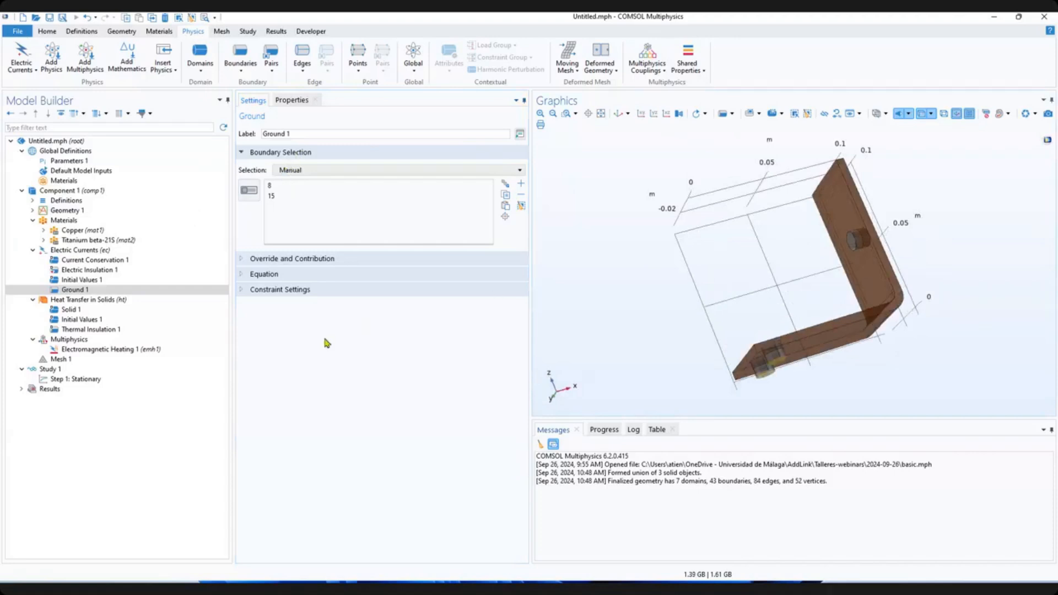
{"action": "right_click", "coordinate": [68, 253]}
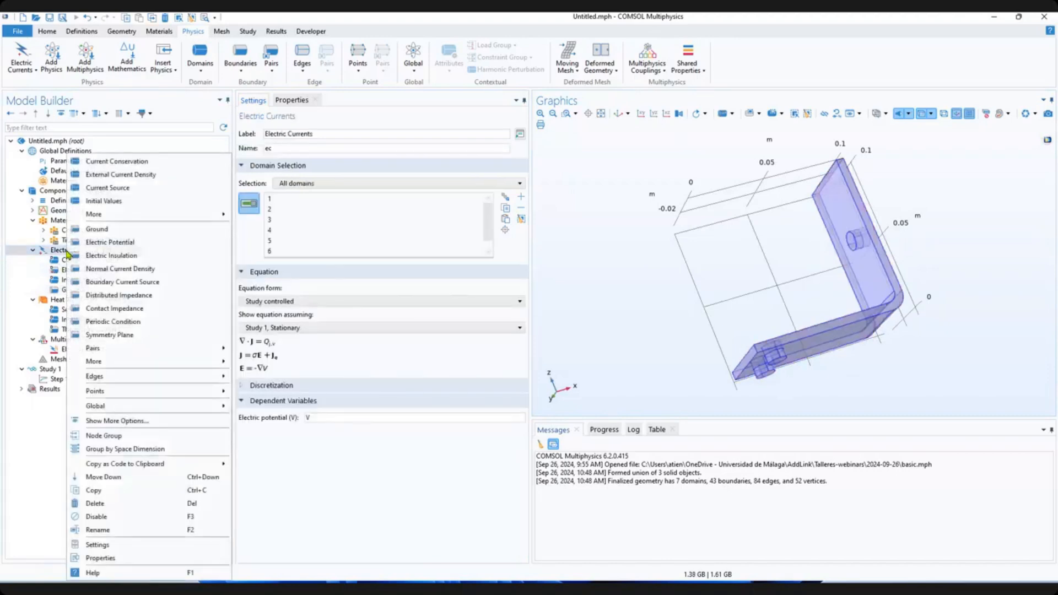
{"action": "left_click", "coordinate": [121, 244]}
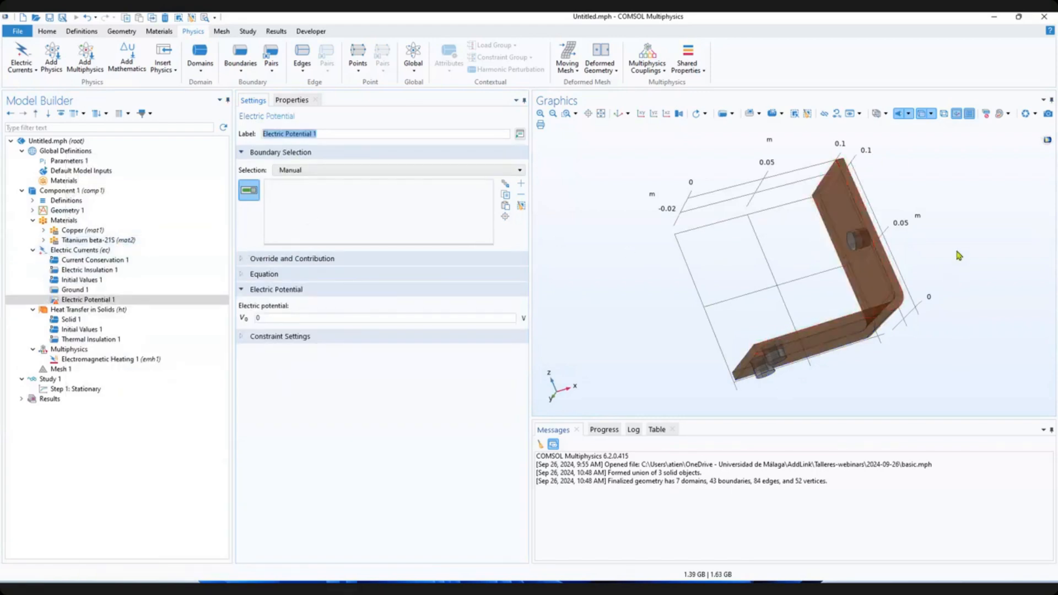
{"action": "left_click_drag", "start_coordinate": [948, 268], "coordinate": [877, 268]}
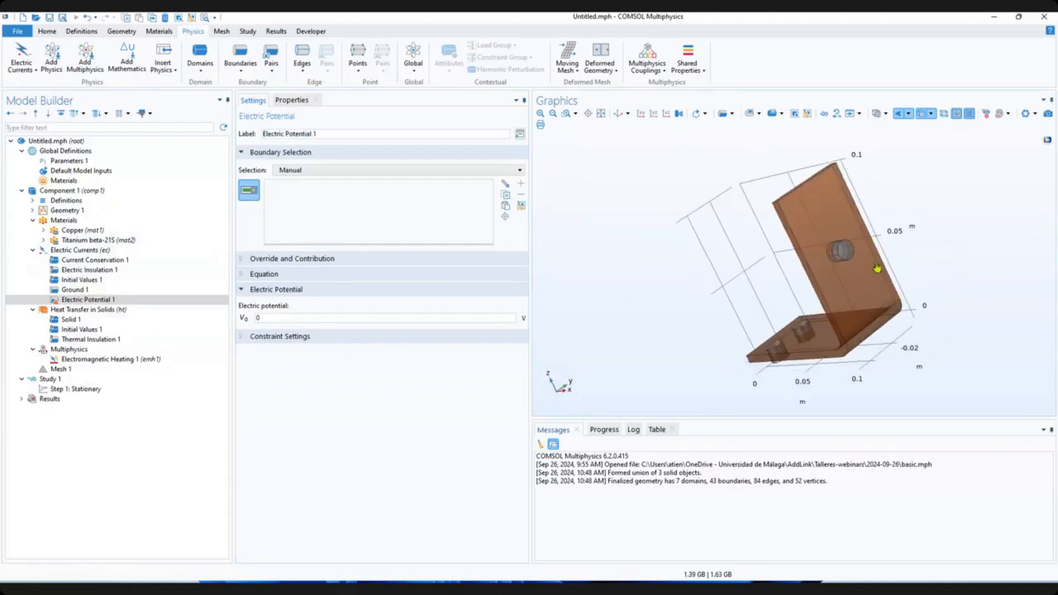
{"action": "left_click", "coordinate": [849, 256]}
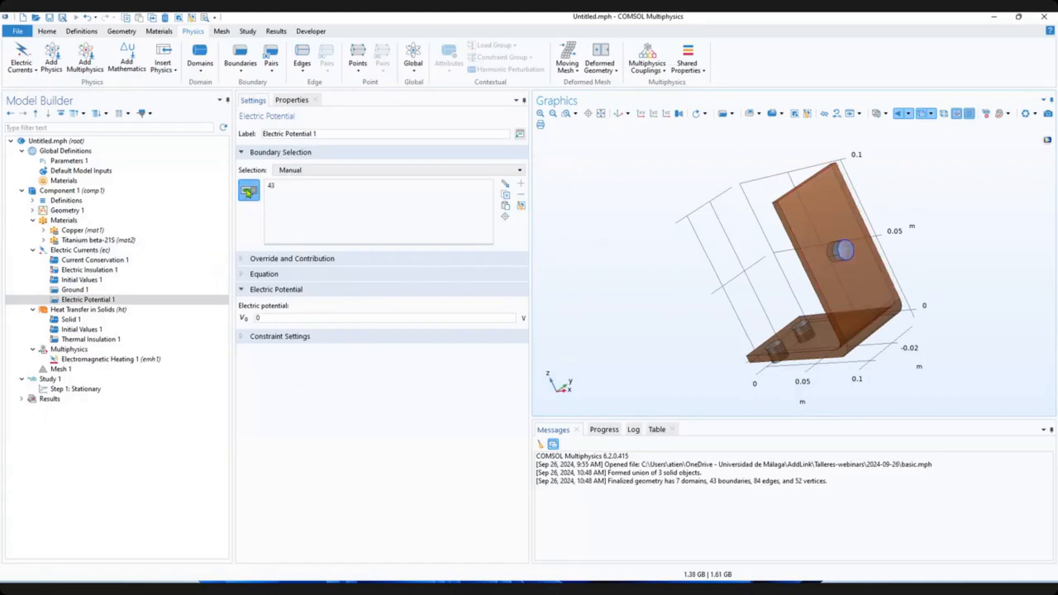
{"action": "left_click", "coordinate": [249, 191]}
{"action": "mouse_move", "coordinate": [750, 326]}
{"action": "left_mouse_down"}
{"action": "mouse_move", "coordinate": [683, 254]}
{"action": "mouse_move", "coordinate": [667, 269]}
{"action": "mouse_move", "coordinate": [732, 268]}
{"action": "mouse_move", "coordinate": [709, 264]}
{"action": "left_mouse_up"}
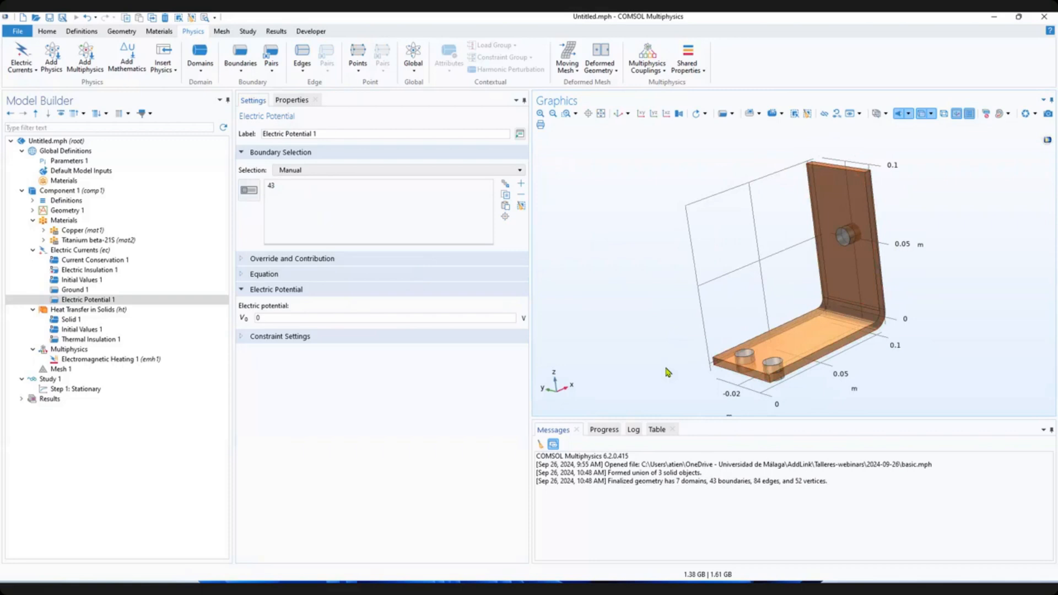
{"action": "left_click_drag", "start_coordinate": [809, 400], "coordinate": [680, 168]}
{"action": "left_click", "coordinate": [616, 114]}
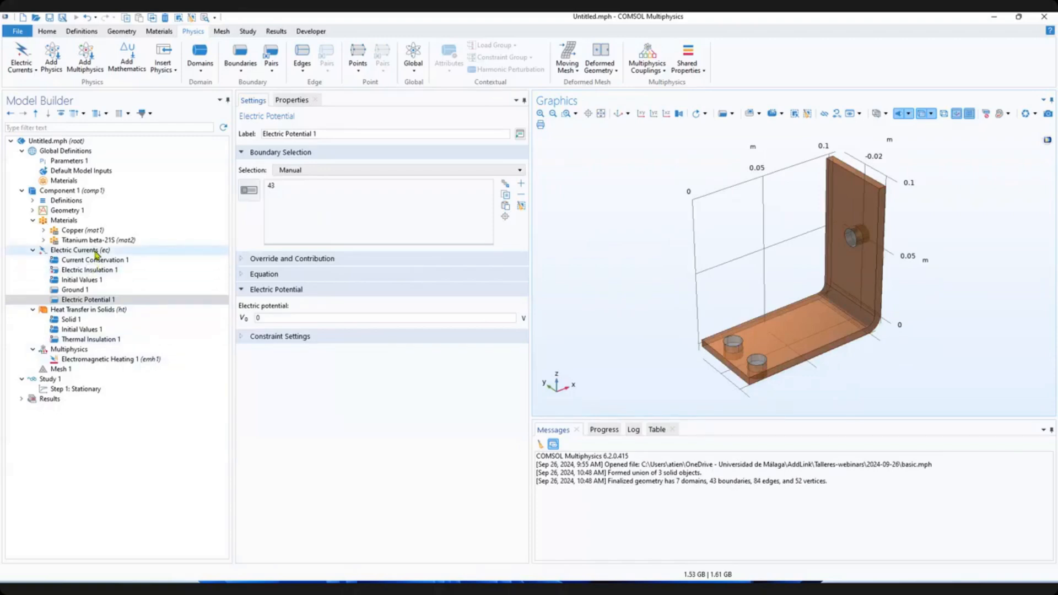
Examine the Heat Transfer in Solids interface's domain selection, reference temperature and dependent variable.
{"action": "left_click", "coordinate": [106, 310]}
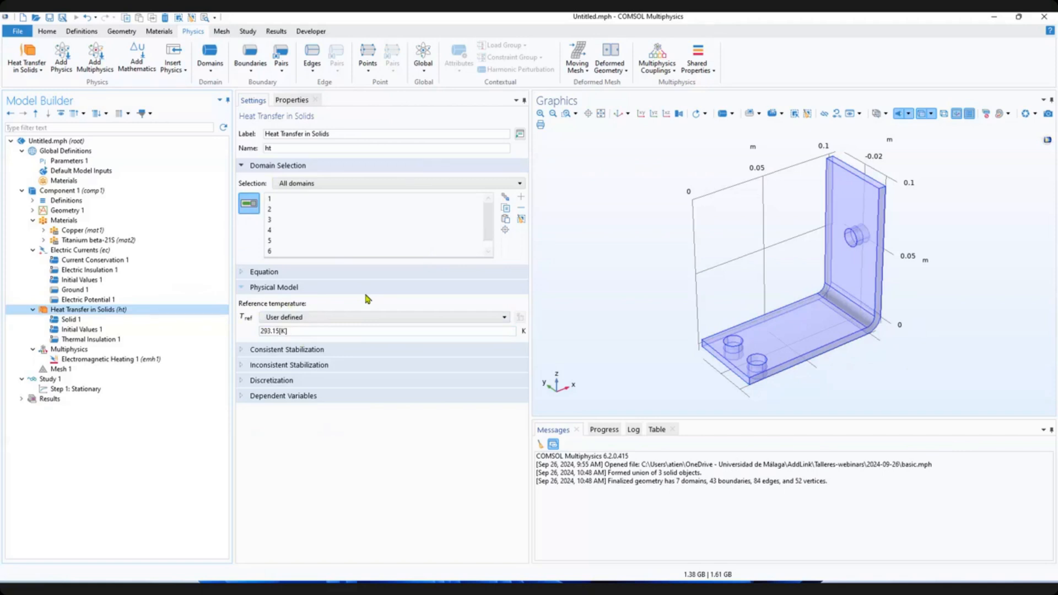
{"action": "left_click", "coordinate": [312, 397]}
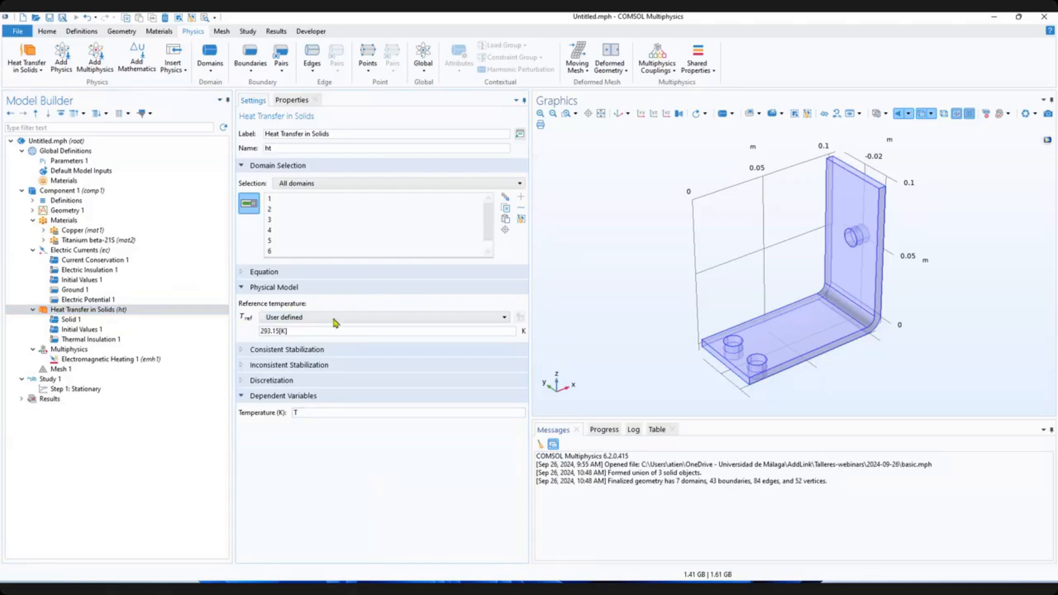
Show the Heat Transfer in Solids equation and add a Heat Flux condition to the interface on all boundaries.
{"action": "left_click", "coordinate": [282, 274]}
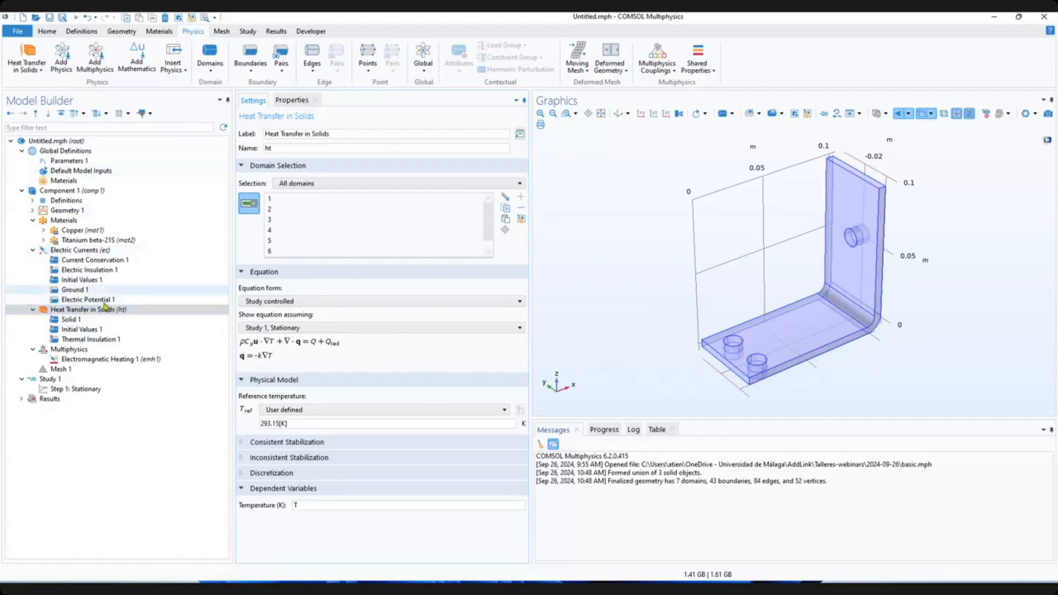
{"action": "left_click", "coordinate": [250, 58]}
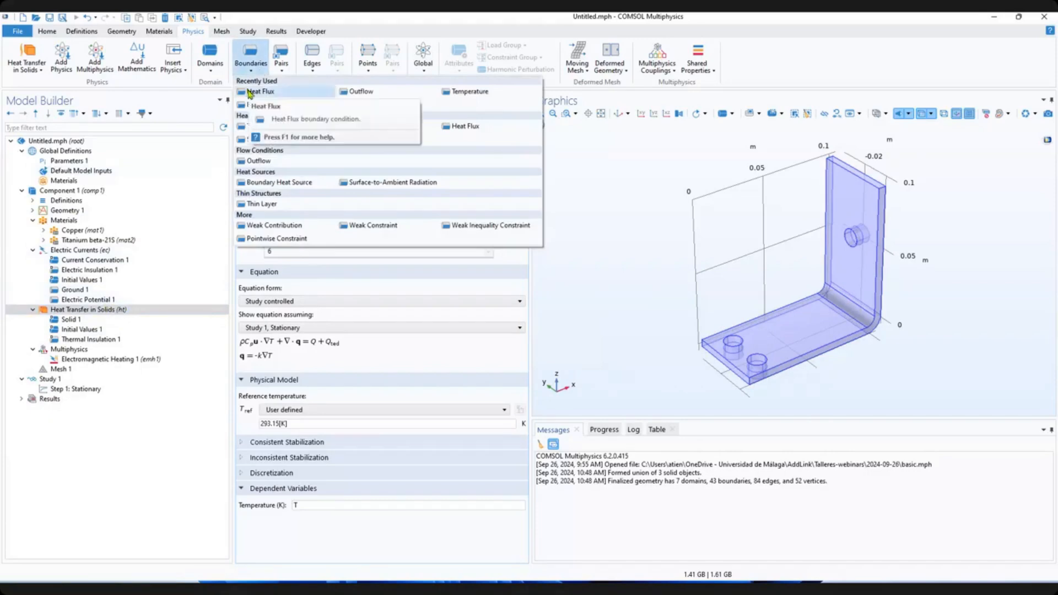
{"action": "left_click", "coordinate": [256, 92]}
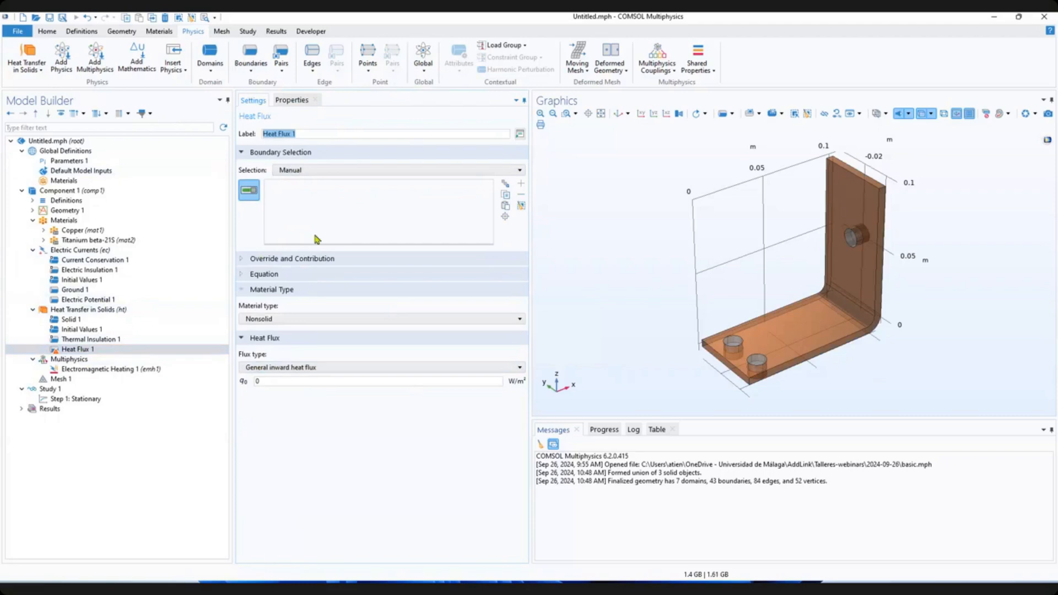
{"action": "left_click", "coordinate": [309, 172]}
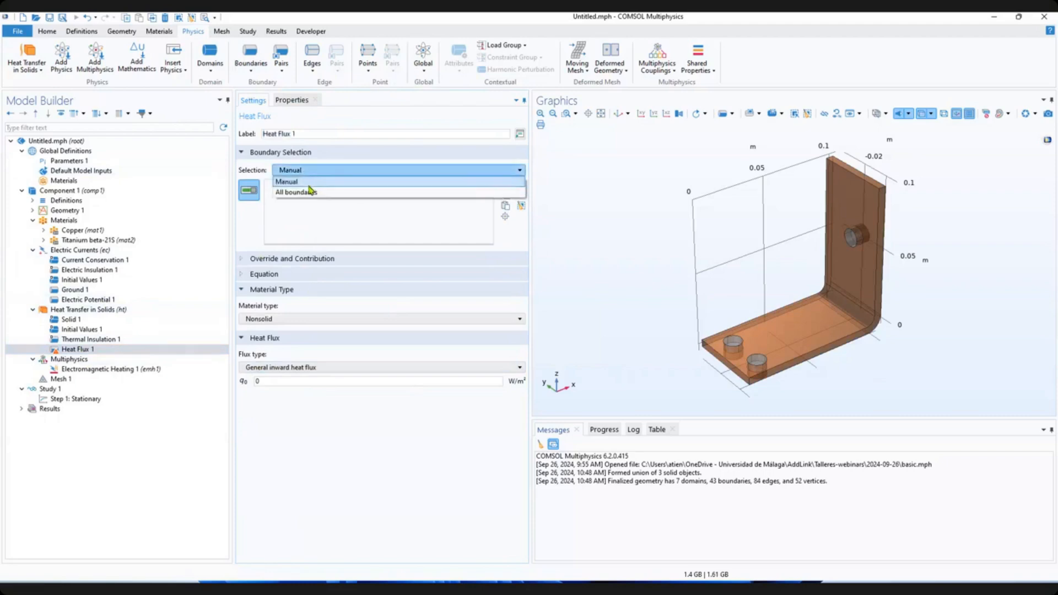
{"action": "left_click", "coordinate": [308, 193]}
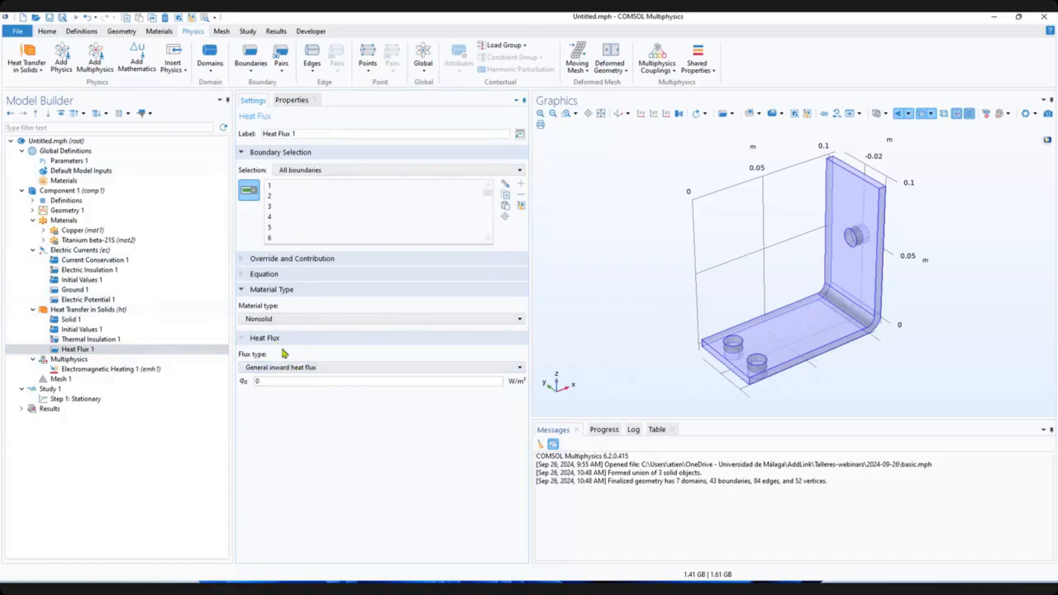
Set Heat Flux 1 to Convective heat flux with the global parameter htc as its heat transfer coefficient.
{"action": "left_click", "coordinate": [296, 368]}
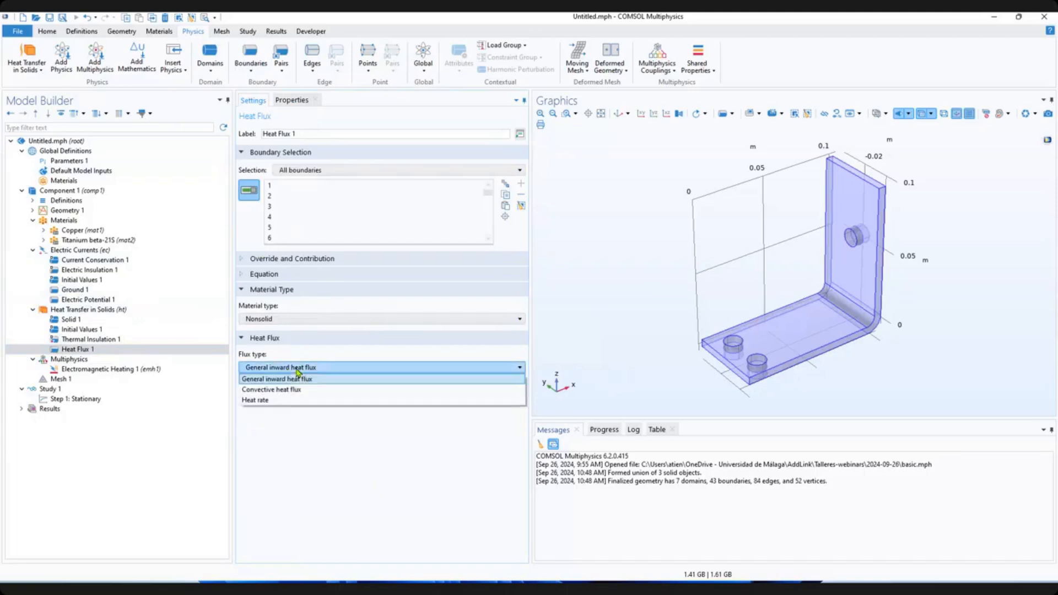
{"action": "left_click", "coordinate": [300, 400]}
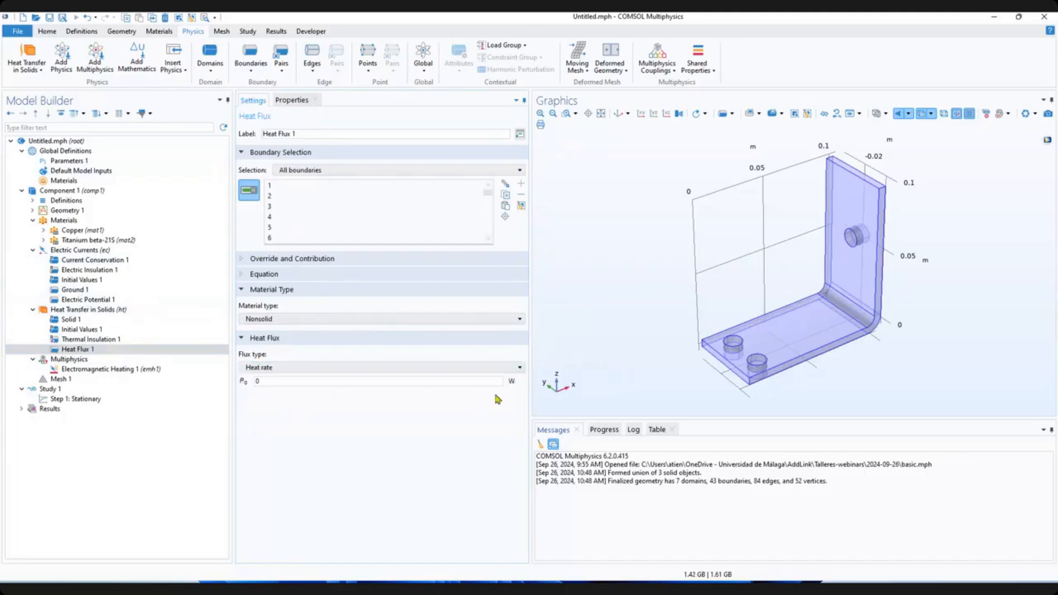
{"action": "left_click", "coordinate": [342, 368]}
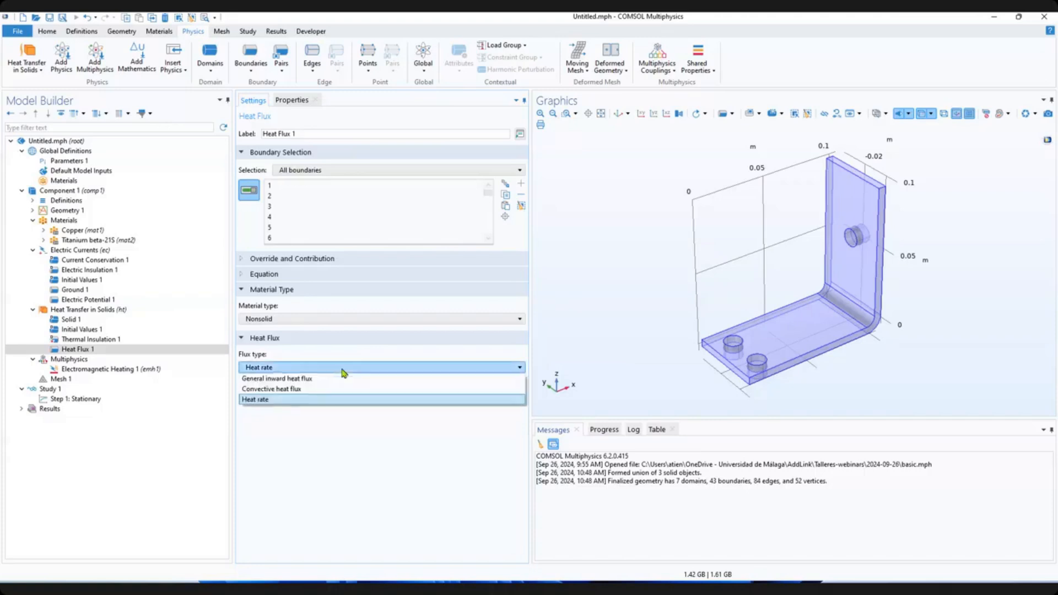
{"action": "left_click", "coordinate": [337, 390]}
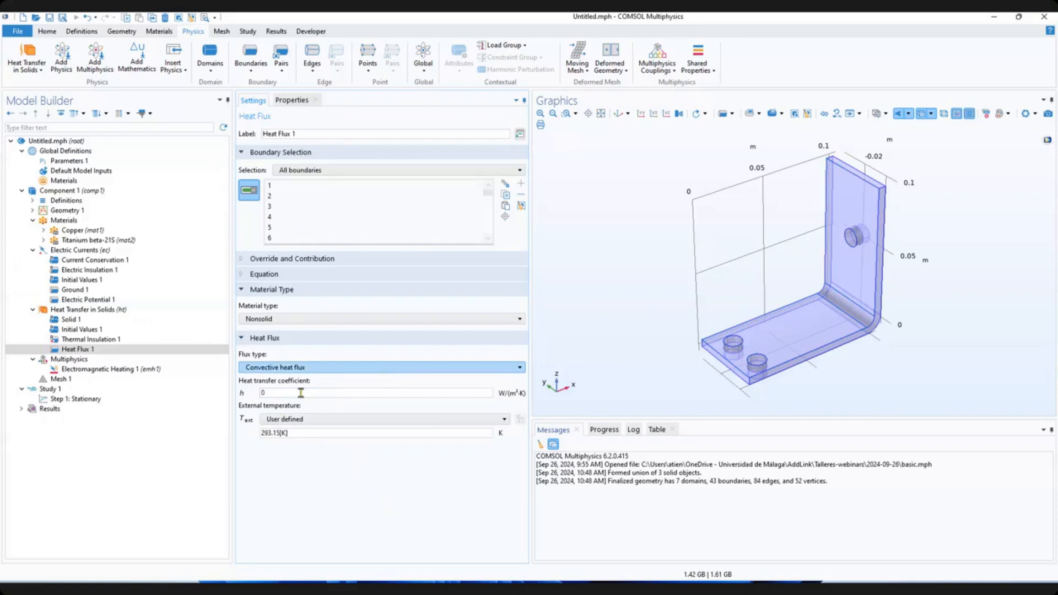
{"action": "key", "text": "Tab"}
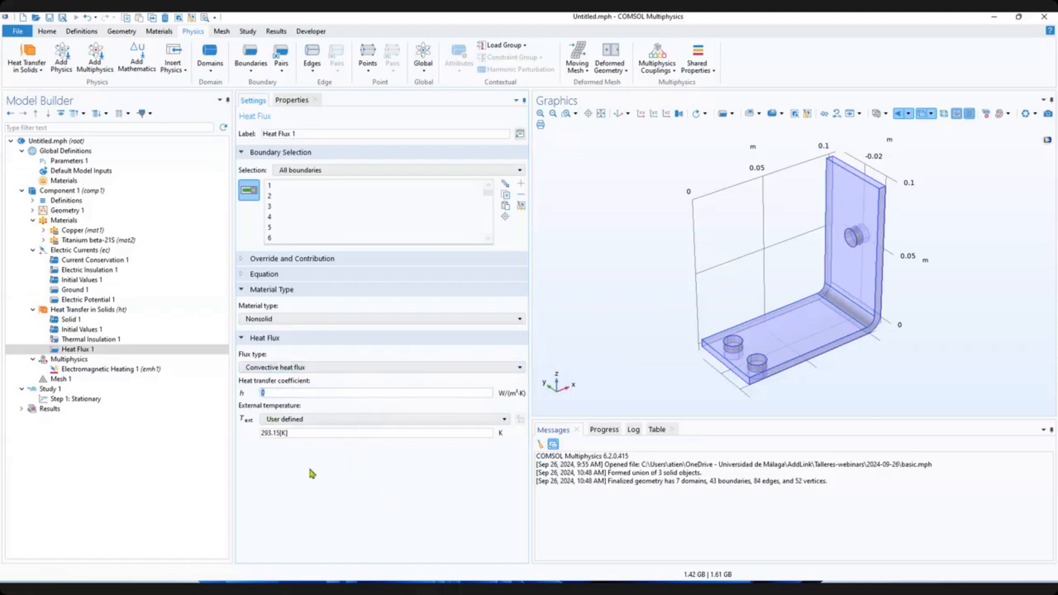
{"action": "left_click", "coordinate": [69, 160]}
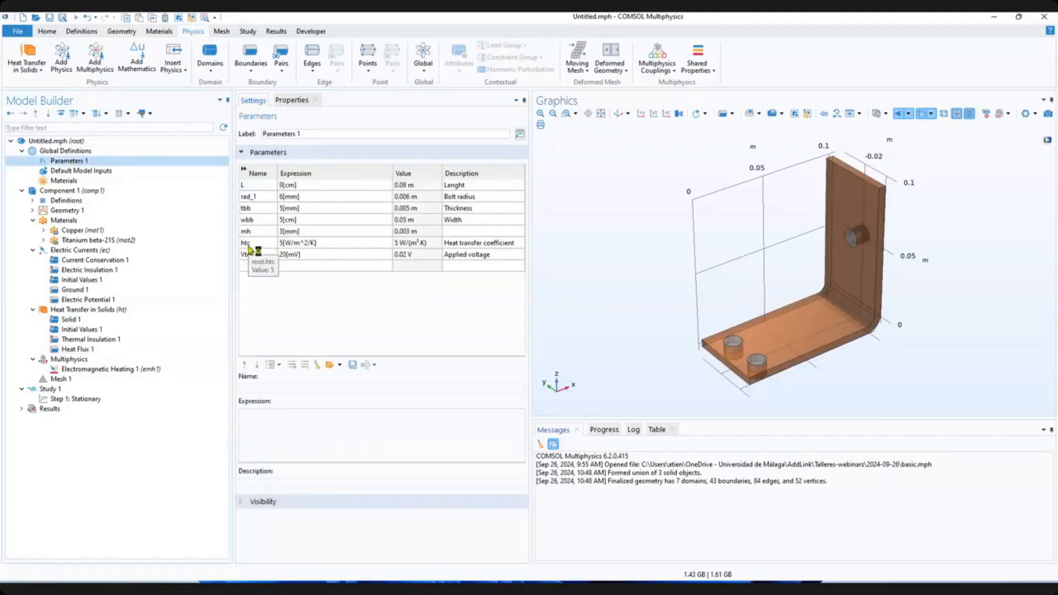
{"action": "left_click", "coordinate": [182, 349]}
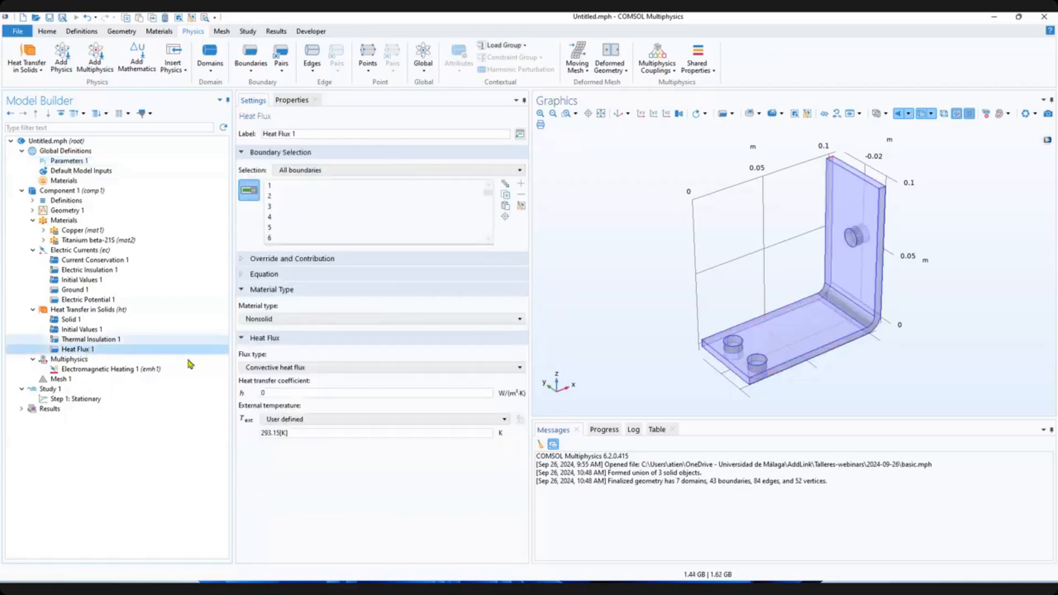
{"action": "double_click", "coordinate": [263, 393]}
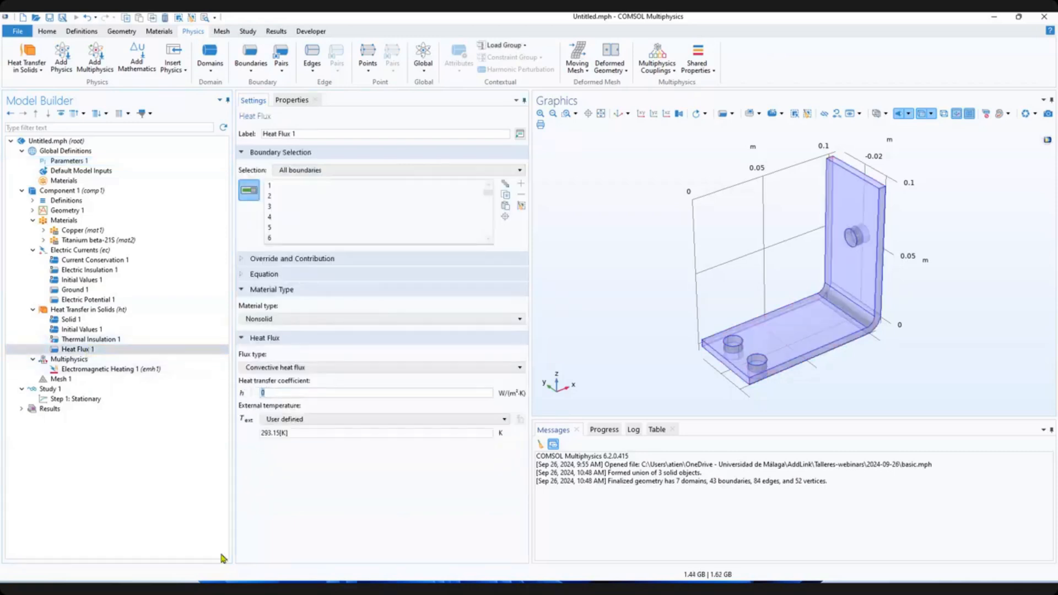
{"action": "type", "text": "htc"}
Check what overrides Thermal Insulation 1, and review the Heat Flux 1 and Electromagnetic Heating 1 coupling settings.
{"action": "left_click", "coordinate": [102, 340]}
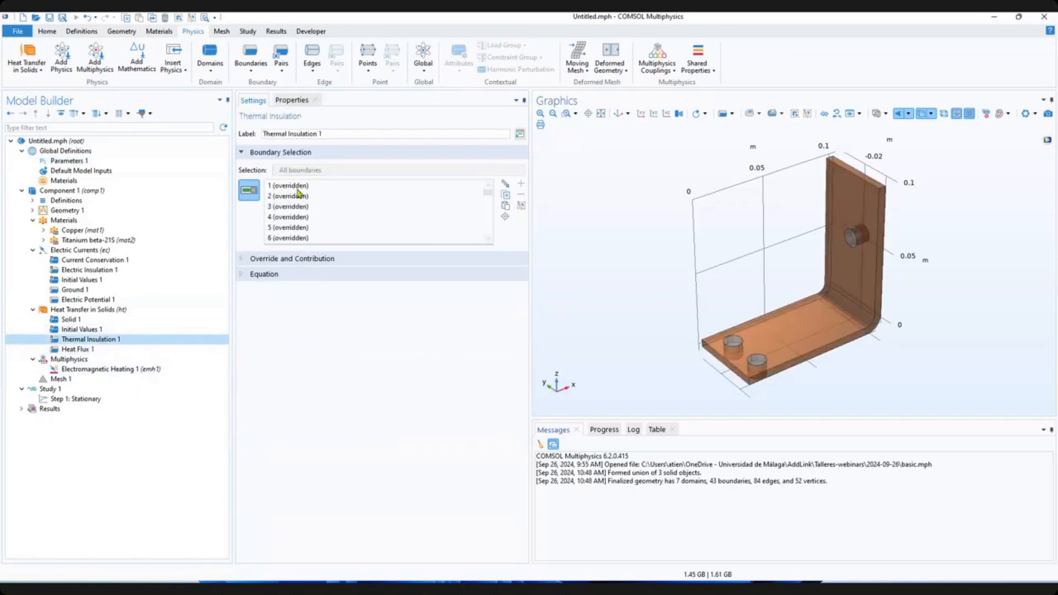
{"action": "left_click", "coordinate": [303, 259]}
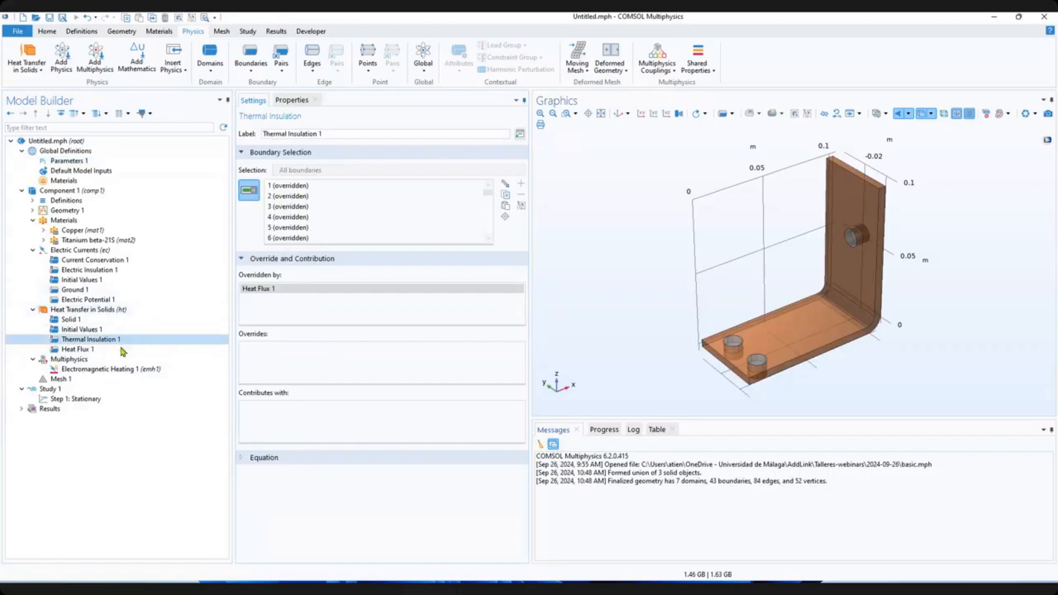
{"action": "left_click", "coordinate": [82, 348]}
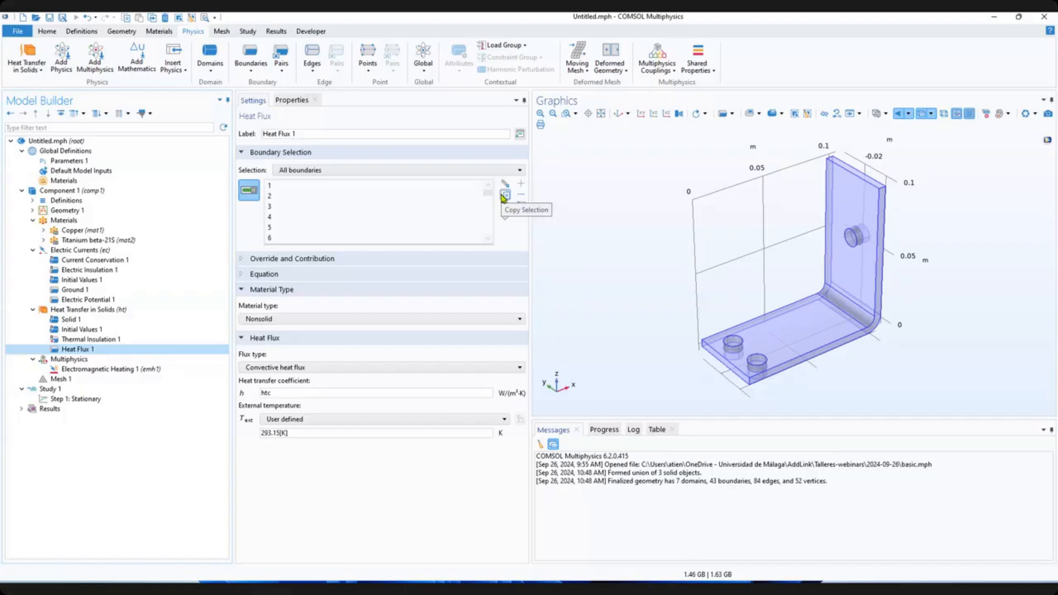
{"action": "left_click", "coordinate": [86, 371]}
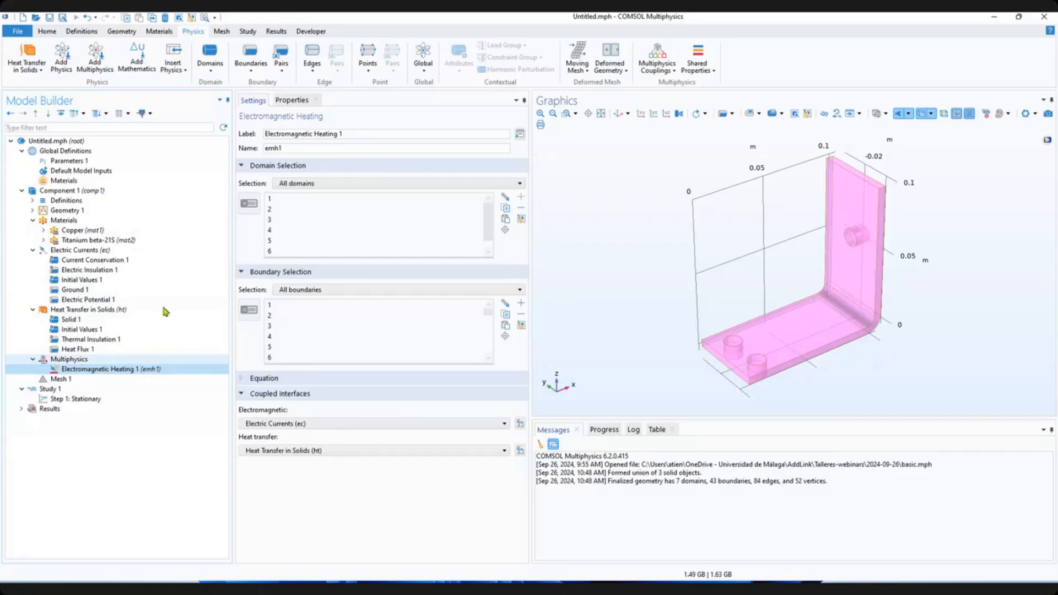
Collapse the Electric Currents, Heat Transfer in Solids, Materials and Multiphysics branches of the model tree.
{"action": "left_click", "coordinate": [33, 250]}
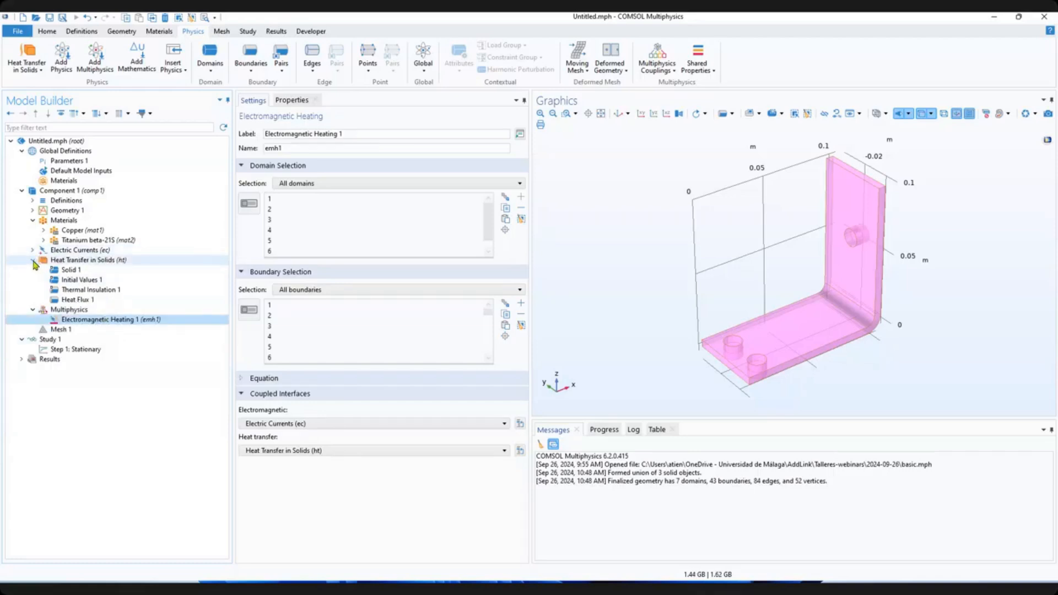
{"action": "left_click", "coordinate": [33, 260]}
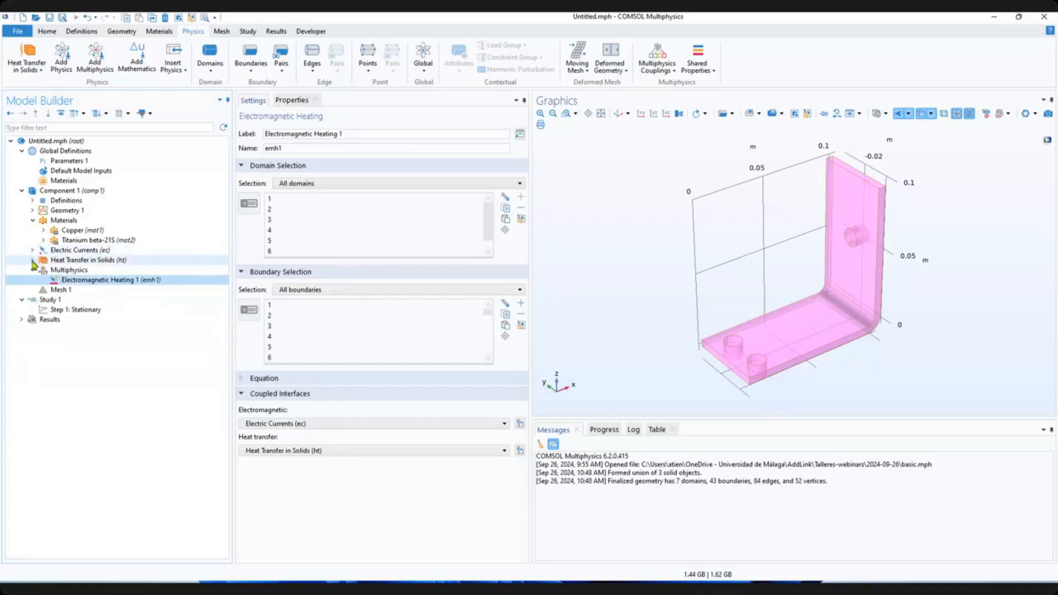
{"action": "left_click", "coordinate": [32, 221]}
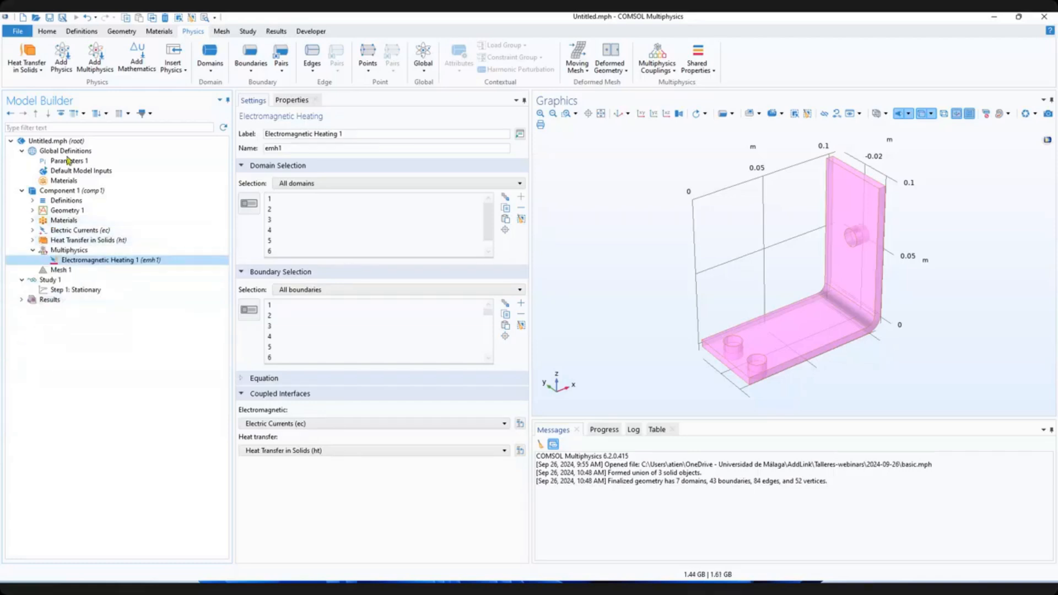
{"action": "left_click", "coordinate": [35, 252]}
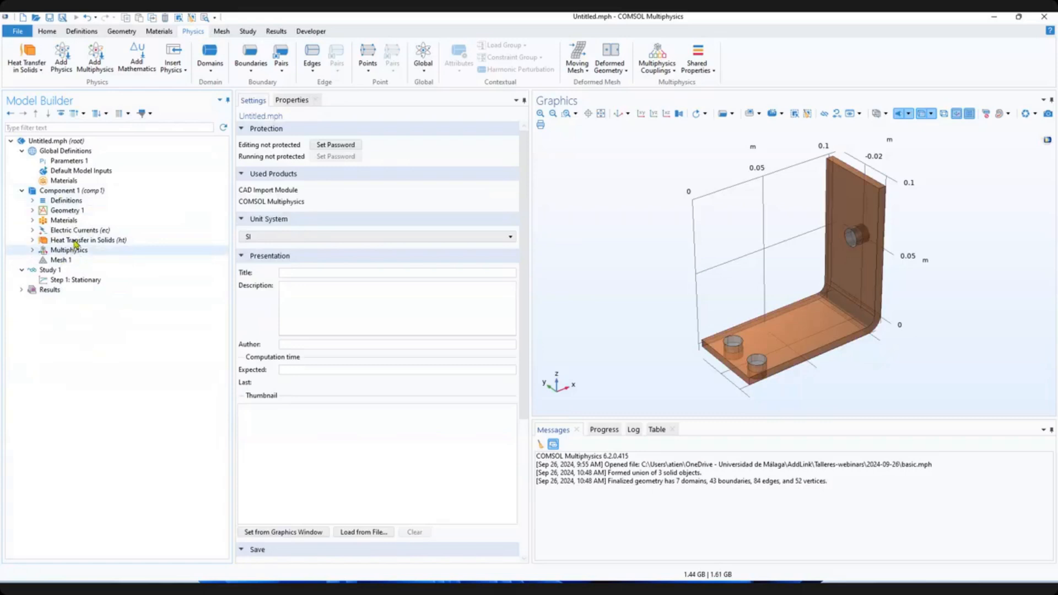
Change Mesh 1 to a user-controlled mesh and open its Size settings.
{"action": "left_click", "coordinate": [71, 260]}
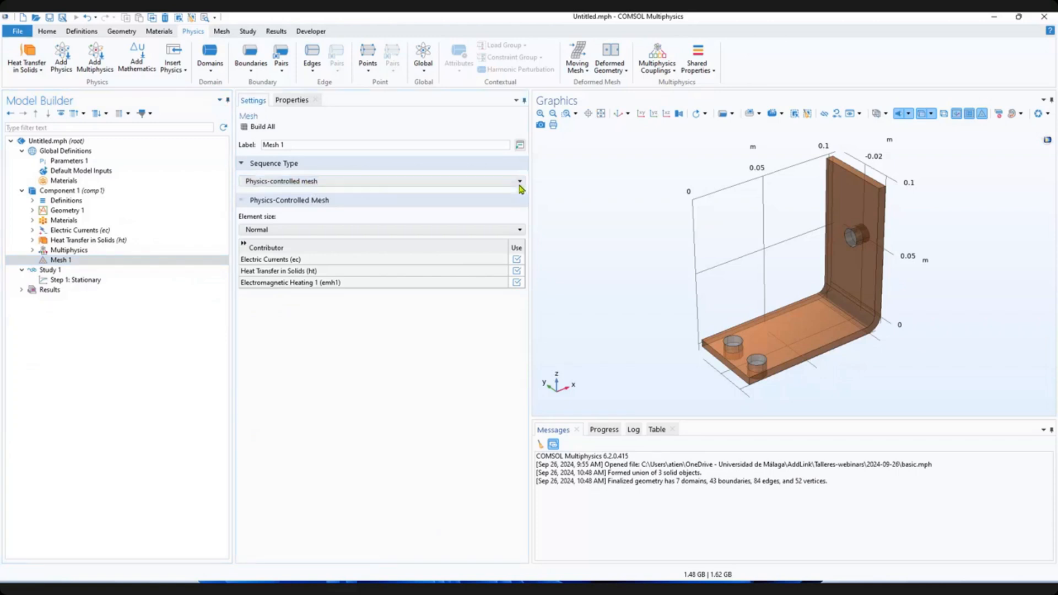
{"action": "left_click", "coordinate": [326, 182]}
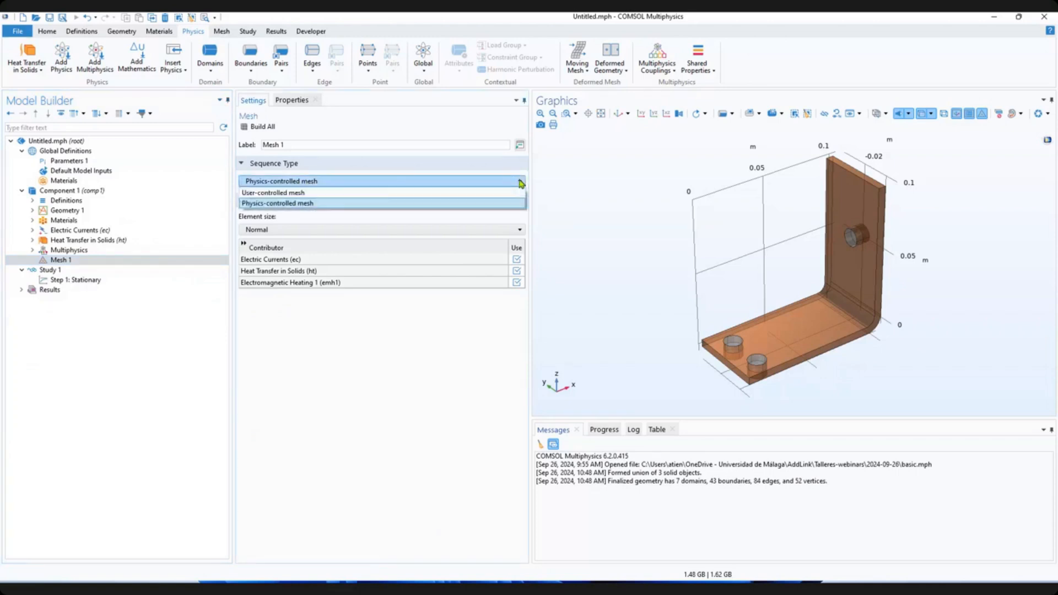
{"action": "left_click", "coordinate": [324, 194]}
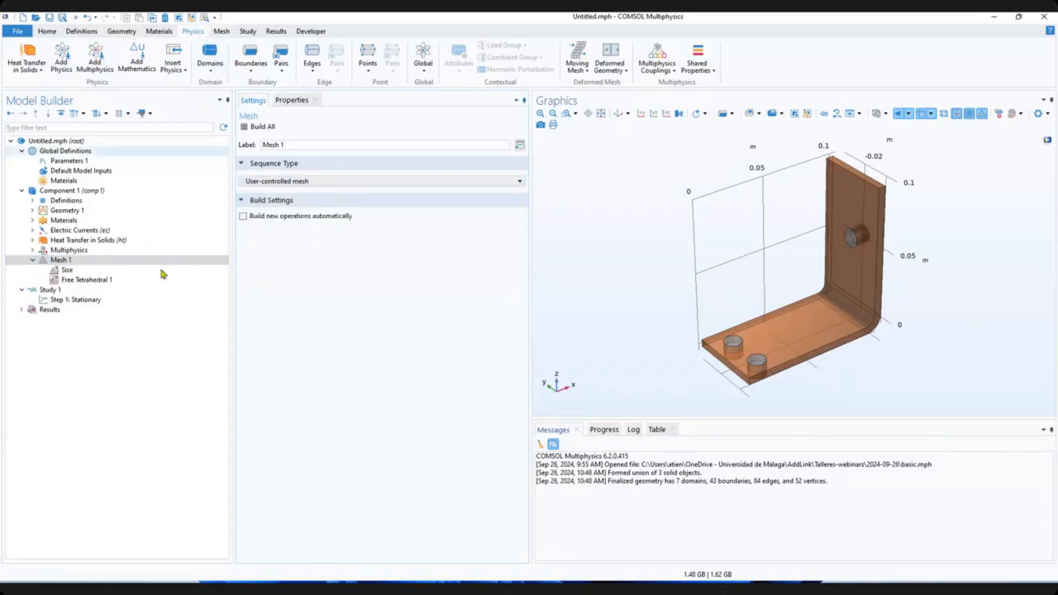
{"action": "left_click", "coordinate": [221, 32]}
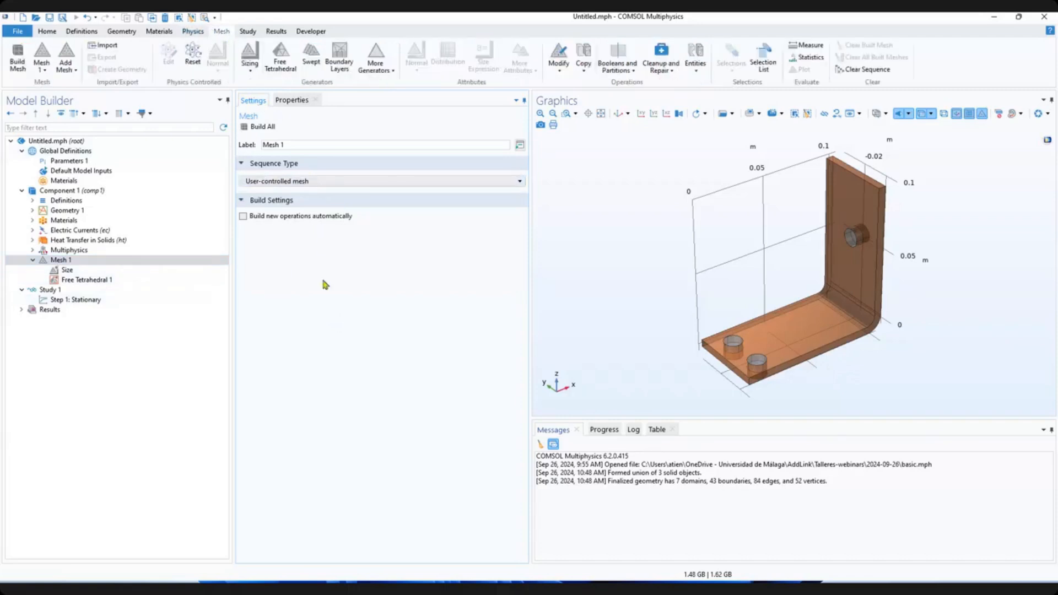
{"action": "left_click", "coordinate": [101, 272]}
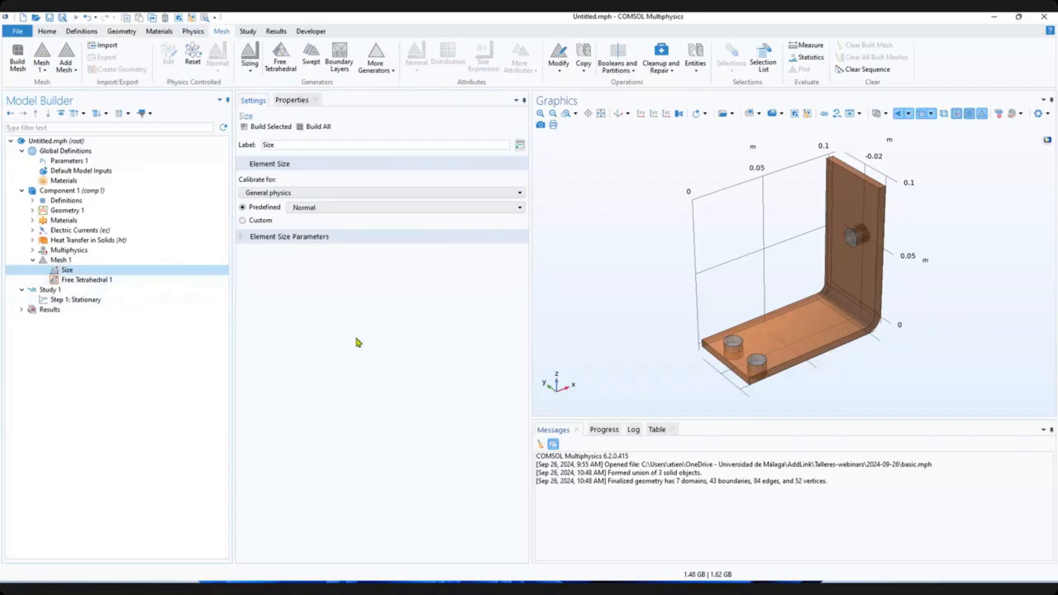
Try the General inward heat flux and Heat rate types on Heat Flux 1, and return it to Convective heat flux.
{"action": "left_click", "coordinate": [33, 240]}
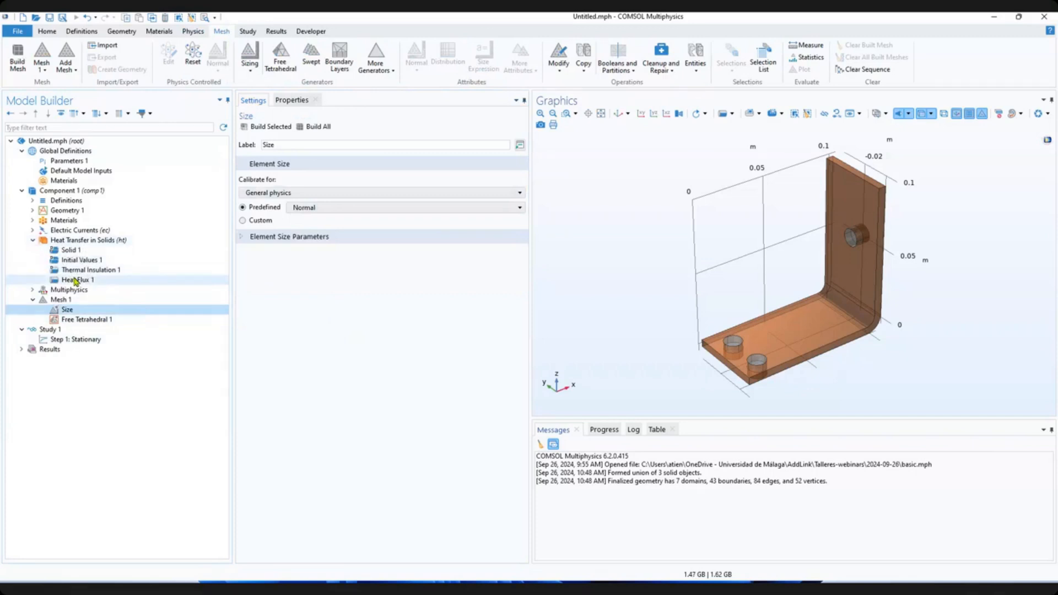
{"action": "left_click", "coordinate": [33, 299]}
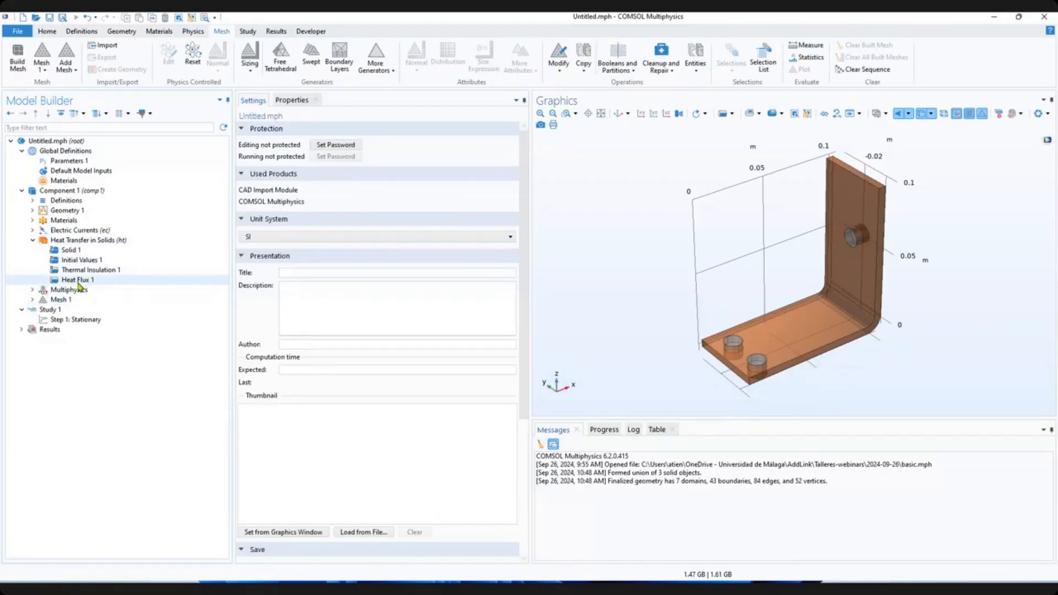
{"action": "left_click", "coordinate": [77, 280]}
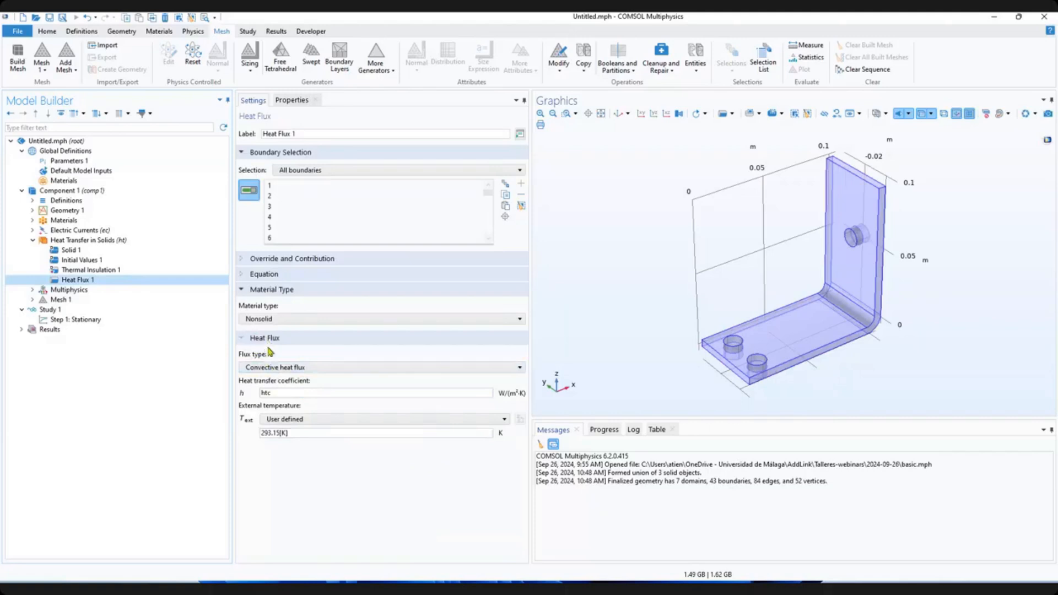
{"action": "left_click", "coordinate": [317, 368]}
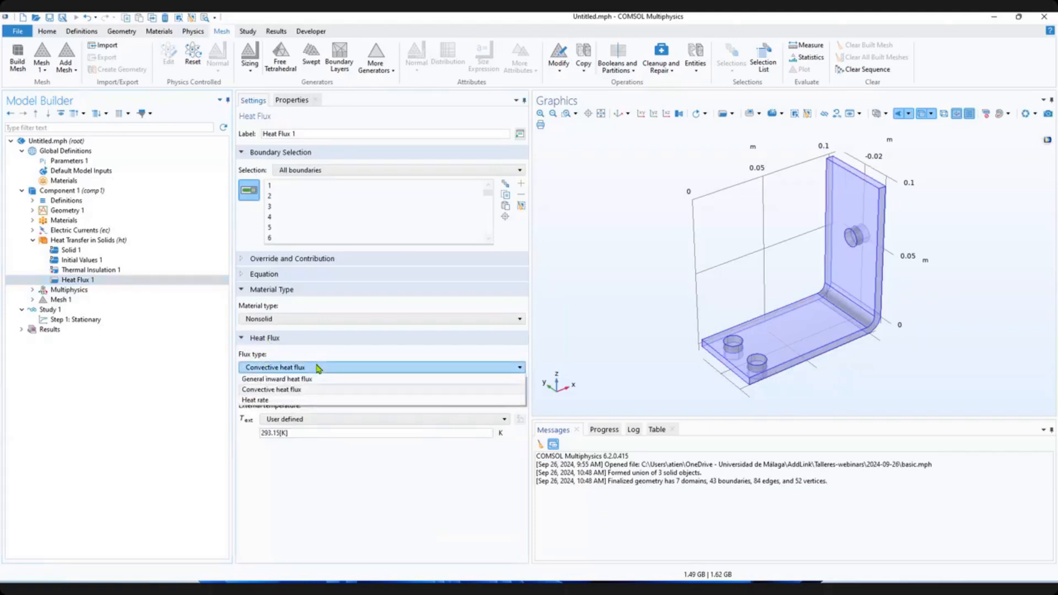
{"action": "left_click", "coordinate": [287, 379]}
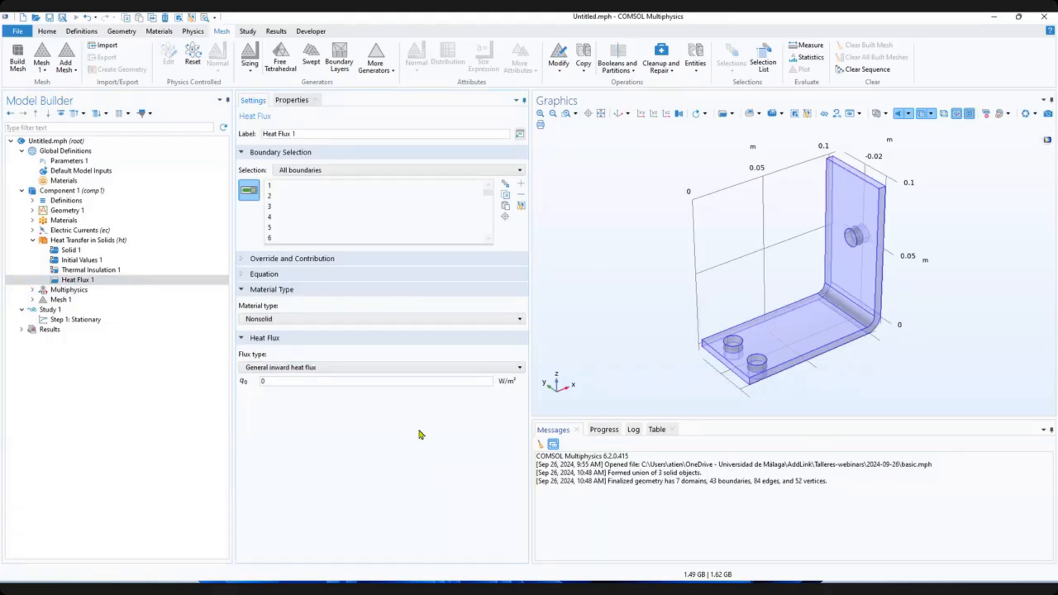
{"action": "left_click", "coordinate": [347, 367]}
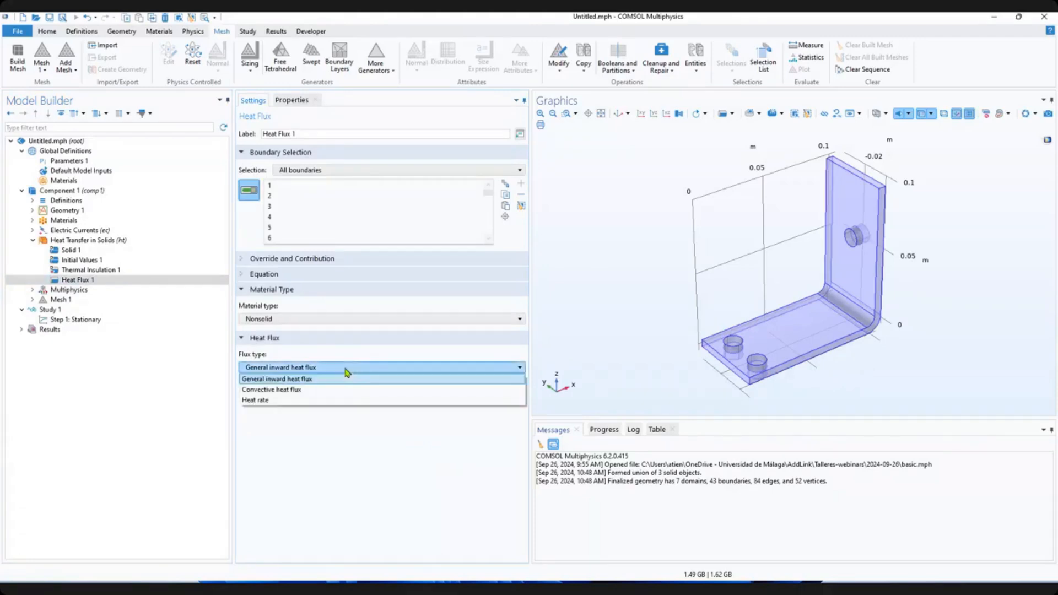
{"action": "left_click", "coordinate": [351, 399]}
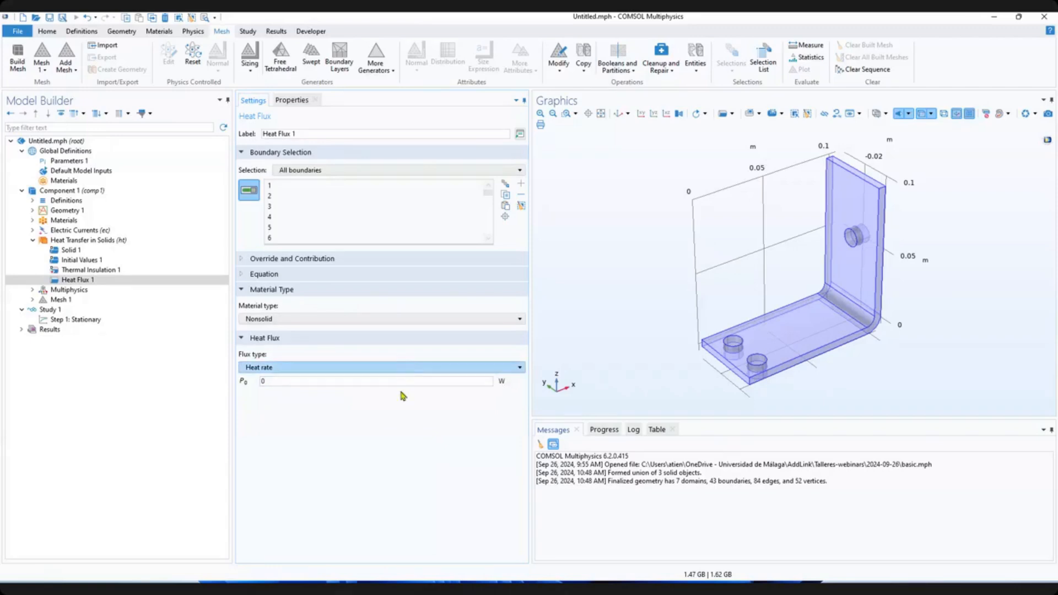
{"action": "left_click", "coordinate": [384, 369]}
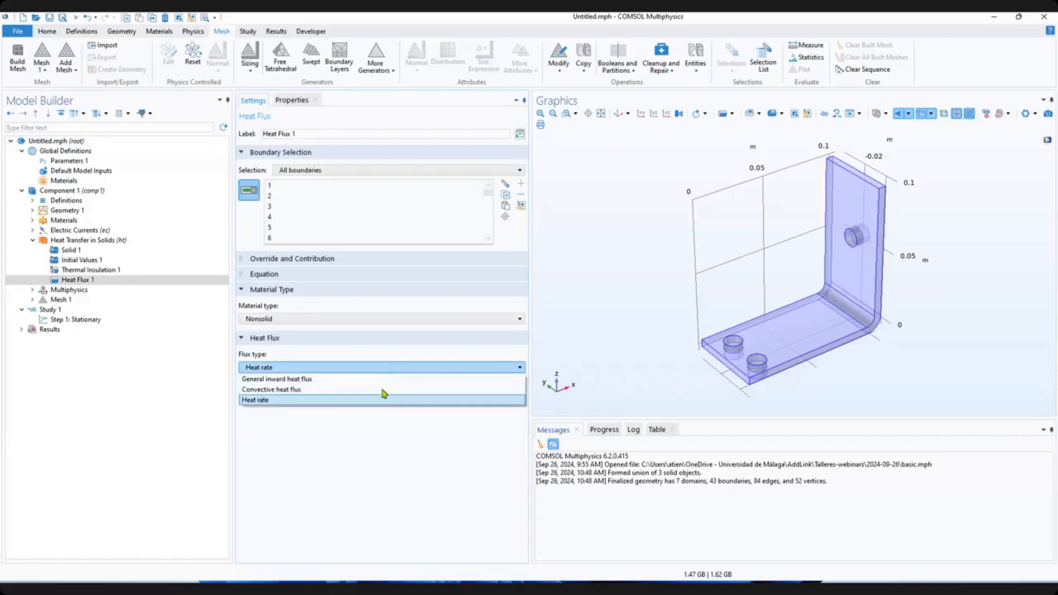
{"action": "left_click", "coordinate": [383, 388]}
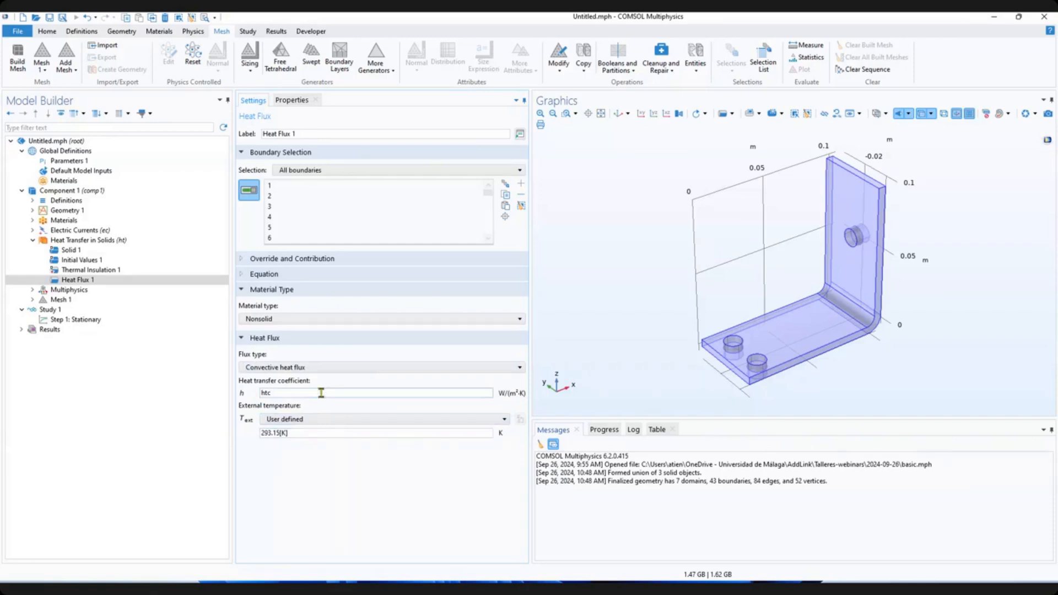
Check the external temperature and heat transfer coefficient of Heat Flux 1 against the htc definition in the global parameters.
{"action": "left_click", "coordinate": [302, 432]}
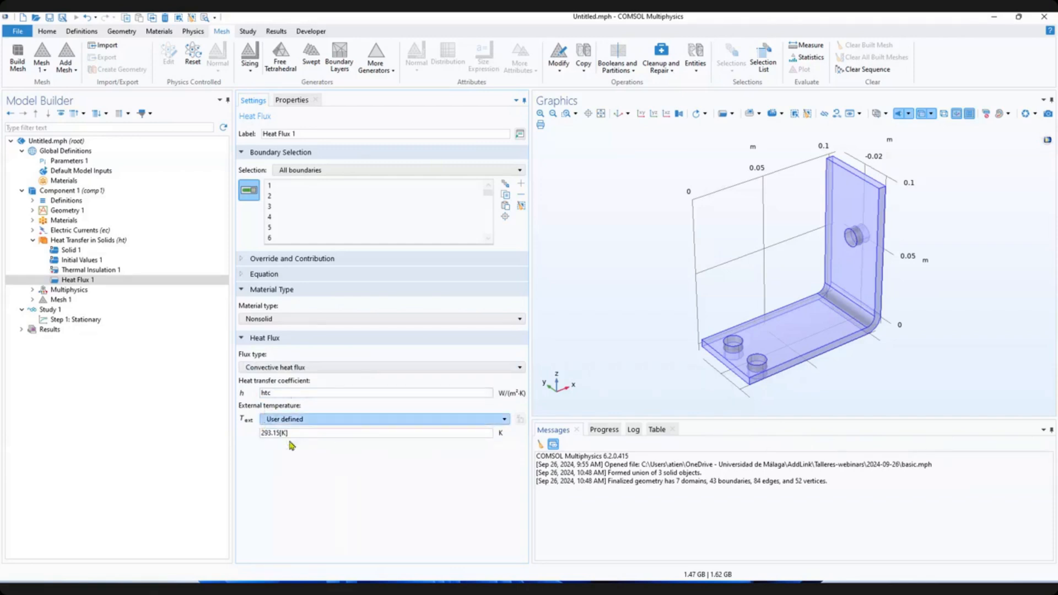
{"action": "left_click_drag", "start_coordinate": [312, 434], "coordinate": [258, 435]}
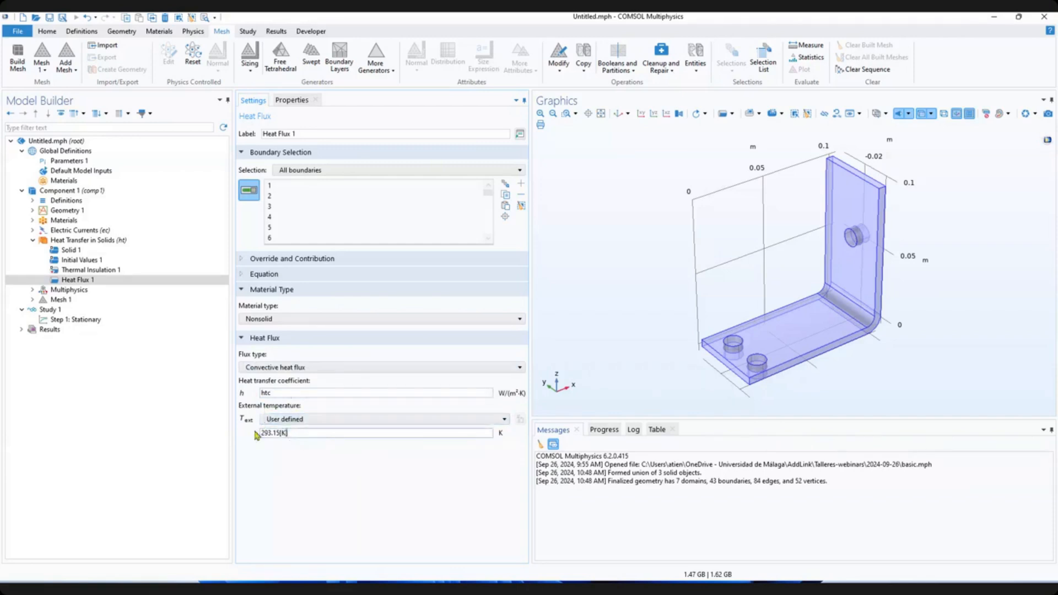
{"action": "left_click", "coordinate": [334, 457]}
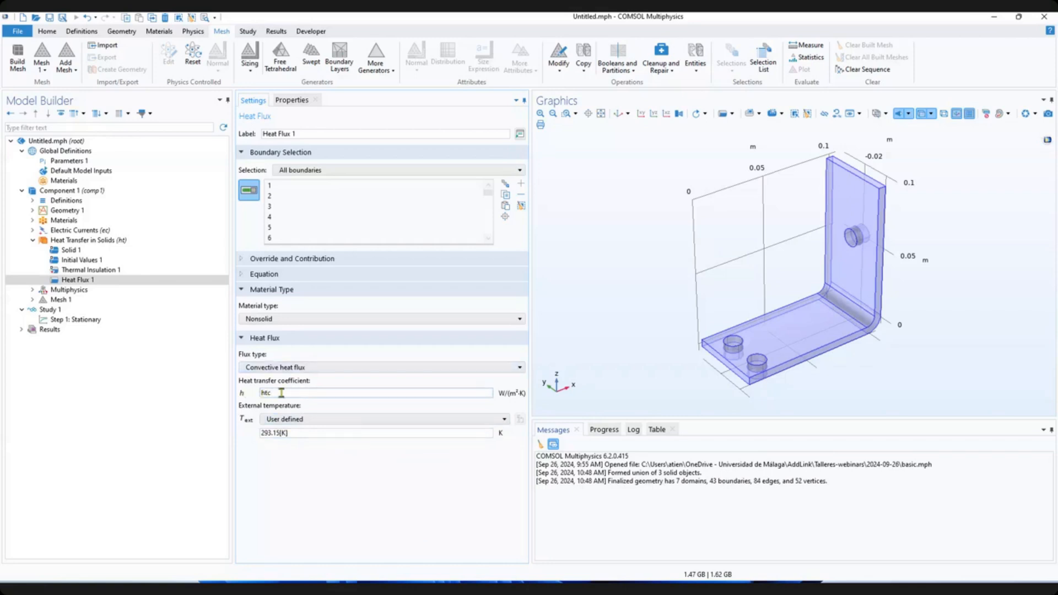
{"action": "left_click_drag", "start_coordinate": [272, 393], "coordinate": [260, 393]}
{"action": "left_click", "coordinate": [86, 164]}
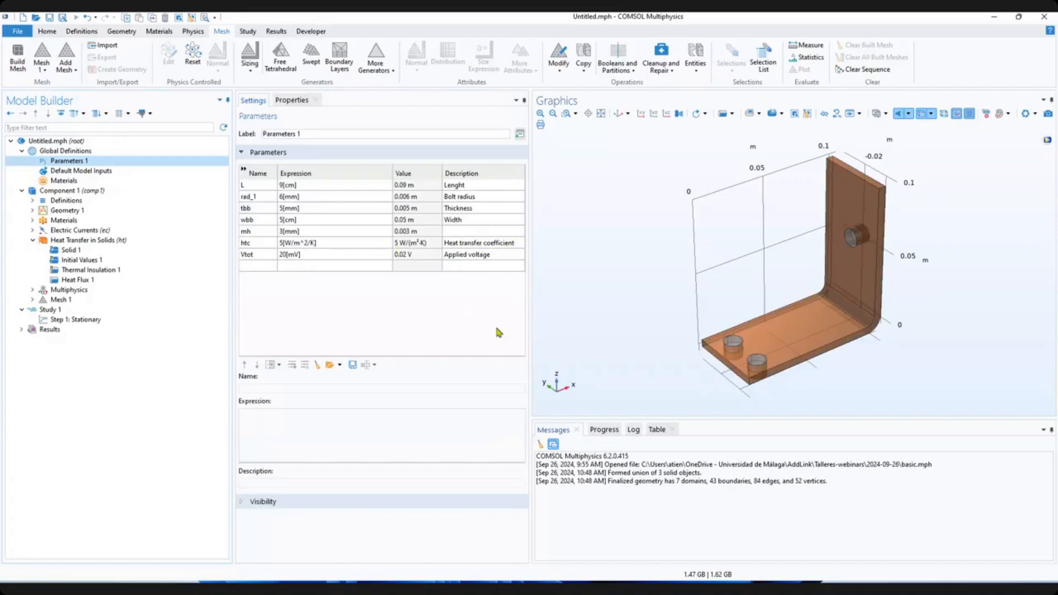
{"action": "left_click", "coordinate": [77, 279]}
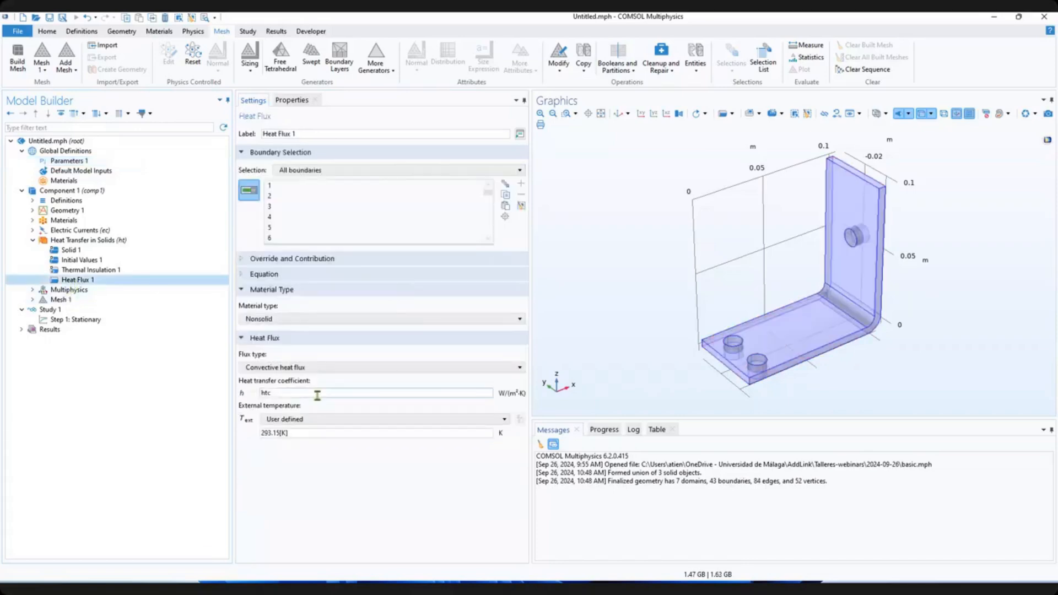
Check the convective heat flux's heat transfer coefficient htc against its definition in the global parameters.
{"action": "double_click", "coordinate": [267, 393]}
{"action": "left_click", "coordinate": [286, 393]}
{"action": "type", "text": "cc"}
{"action": "mouse_move", "coordinate": [291, 397]}
{"action": "key", "text": "BackSpace"}
{"action": "left_click", "coordinate": [97, 165]}
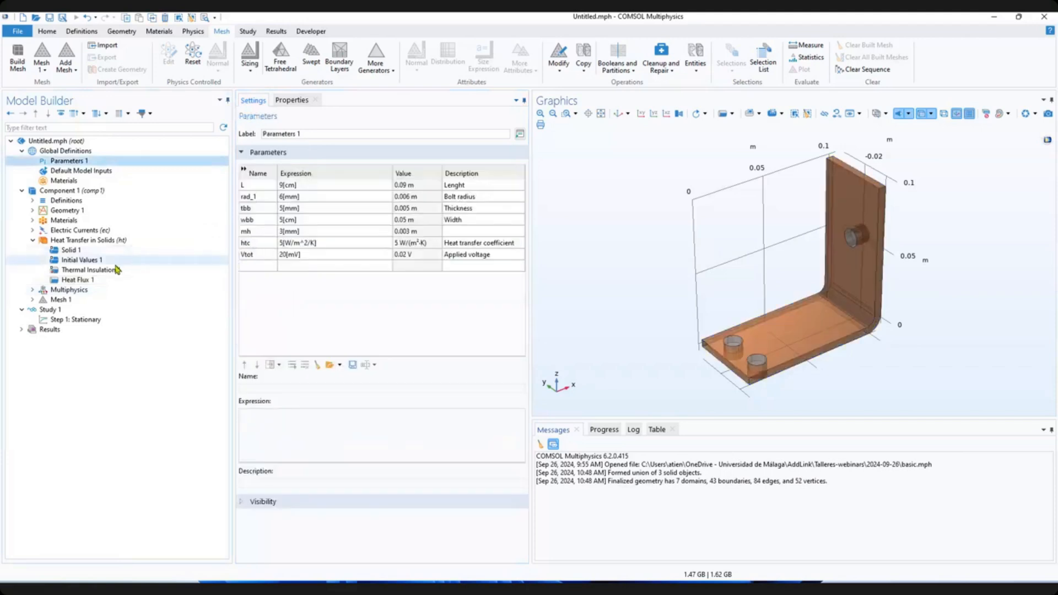
{"action": "left_click", "coordinate": [77, 280]}
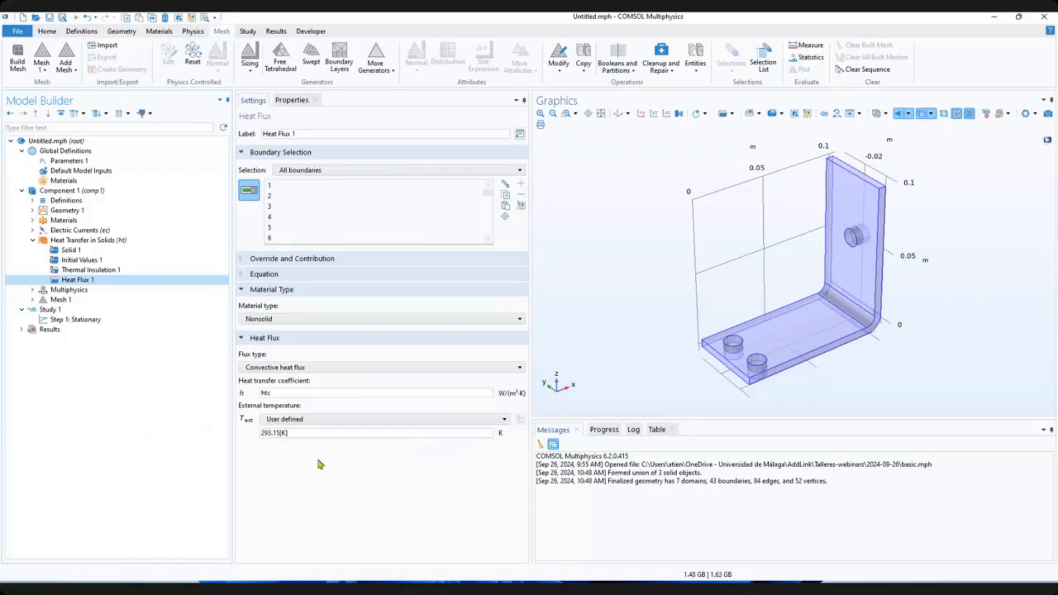
Change the sequence type of Mesh 1 to Physics-controlled mesh.
{"action": "left_click", "coordinate": [32, 299]}
{"action": "left_click", "coordinate": [58, 299]}
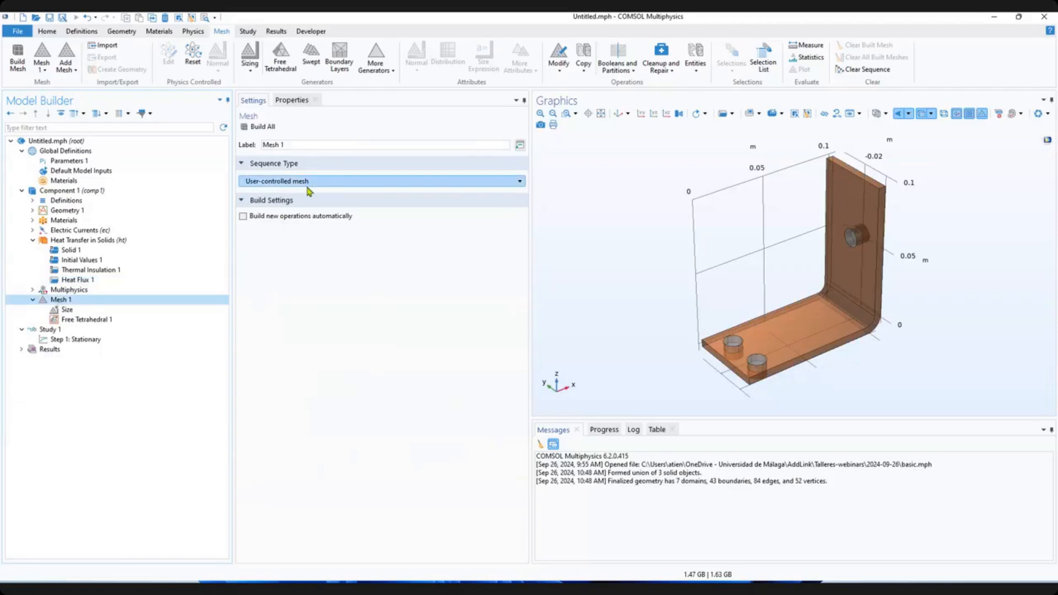
{"action": "left_click", "coordinate": [303, 182]}
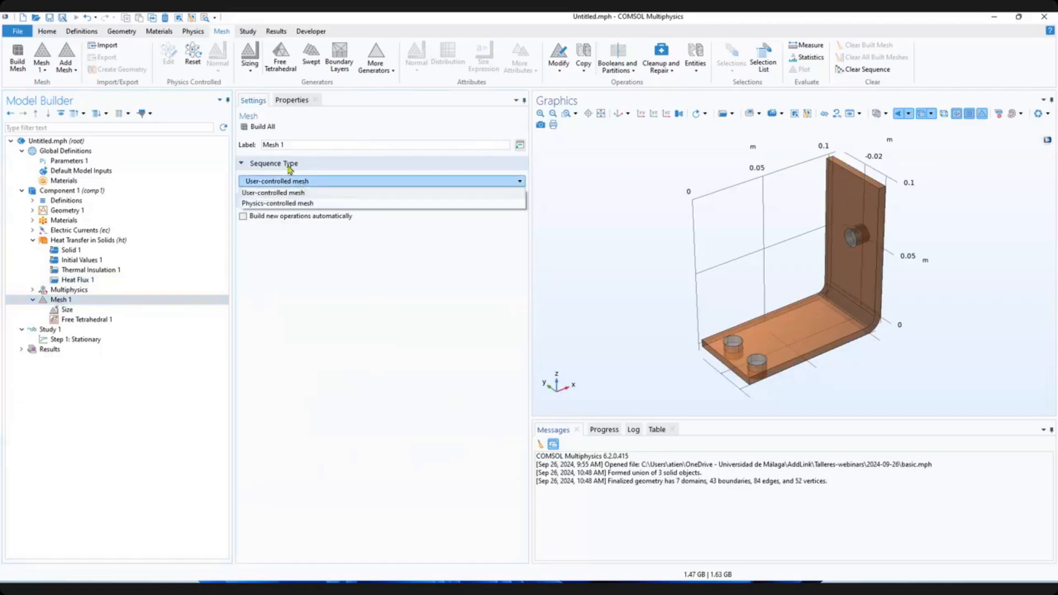
{"action": "left_click", "coordinate": [286, 261]}
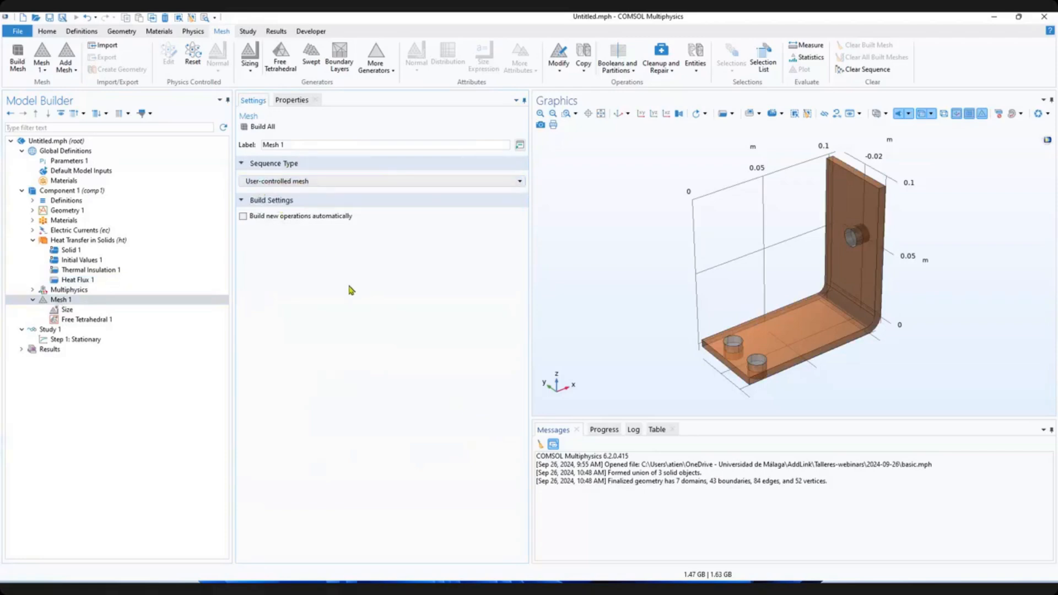
{"action": "left_click", "coordinate": [111, 319]}
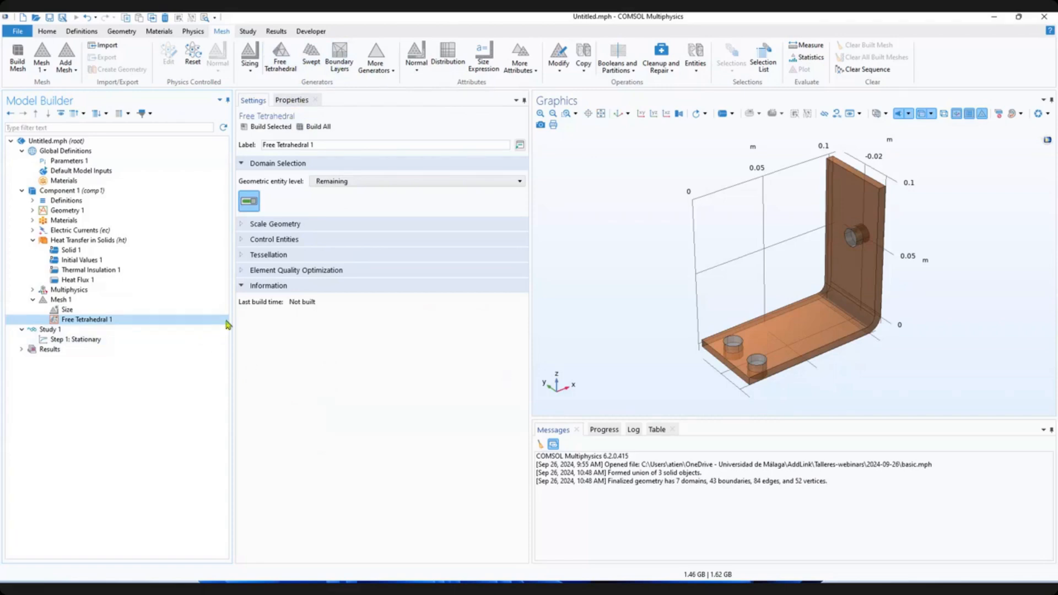
{"action": "left_click", "coordinate": [106, 300]}
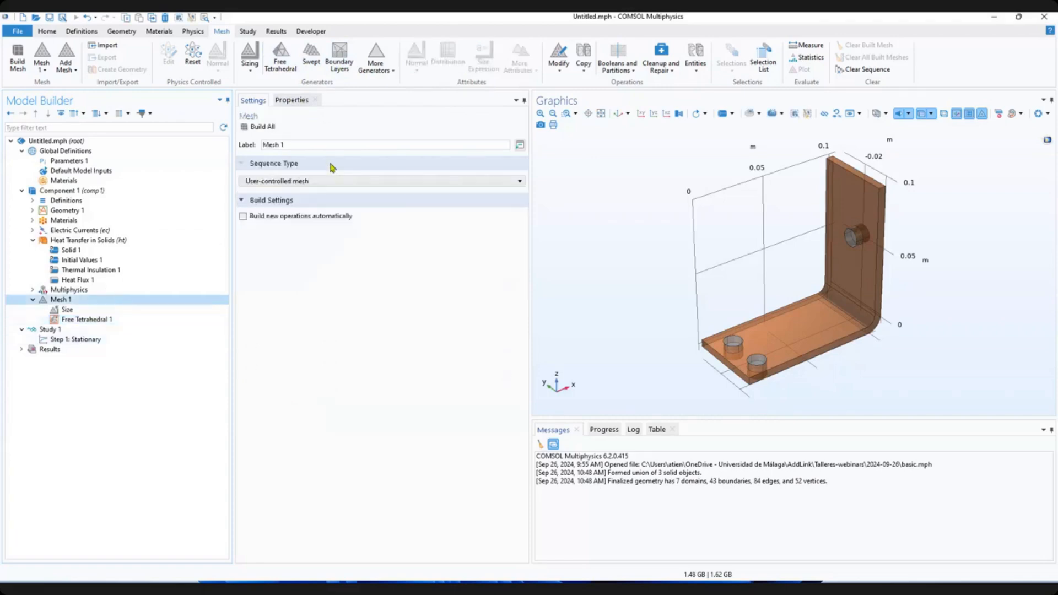
{"action": "left_click", "coordinate": [297, 182]}
{"action": "left_click", "coordinate": [295, 204]}
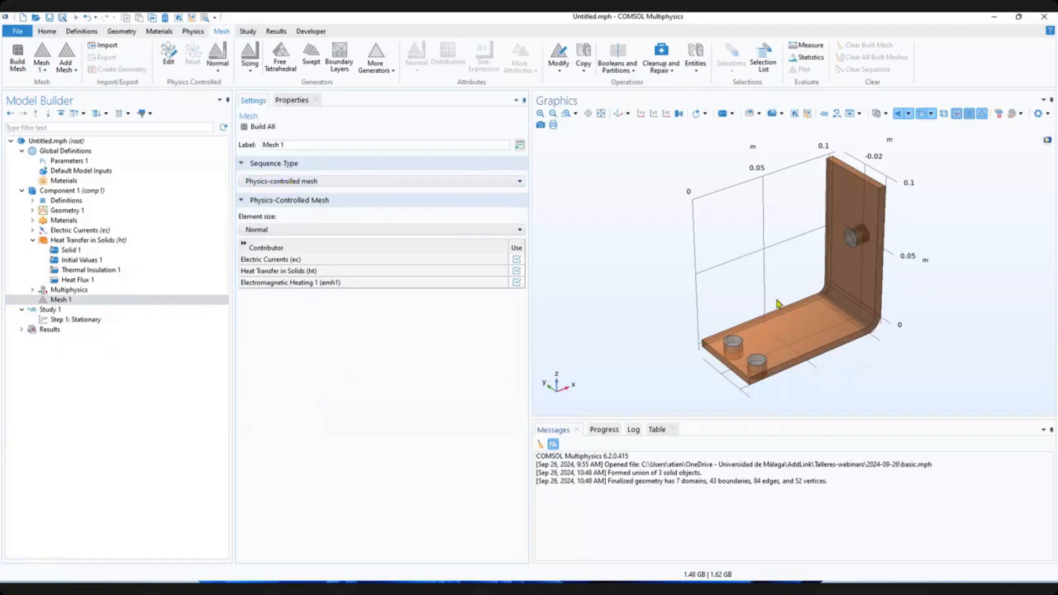
Set the mesh element size to Extremely coarse and build the mesh for the whole bracket.
{"action": "left_click", "coordinate": [279, 232]}
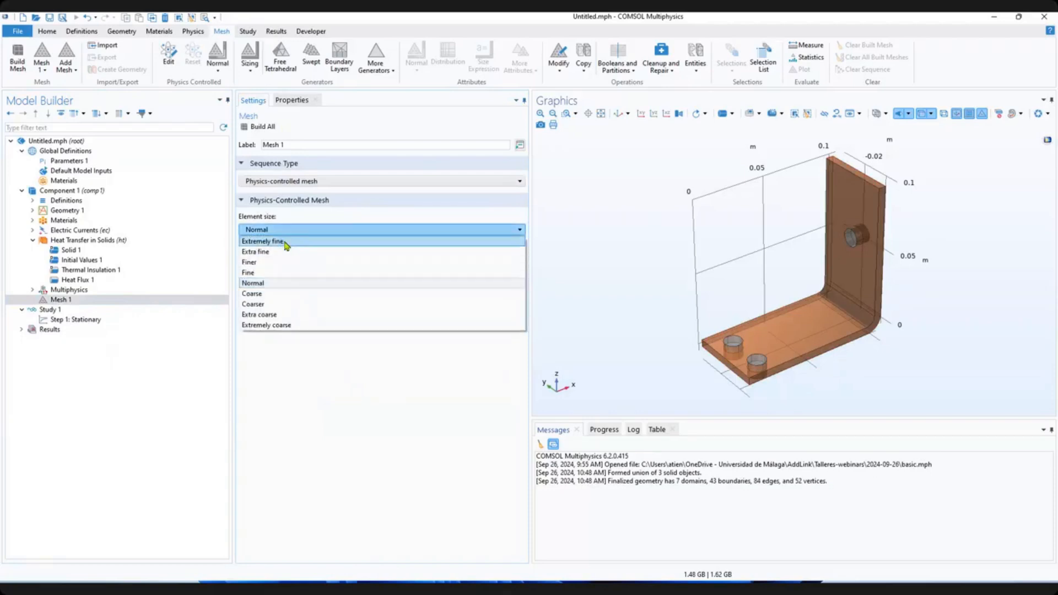
{"action": "left_click", "coordinate": [301, 326]}
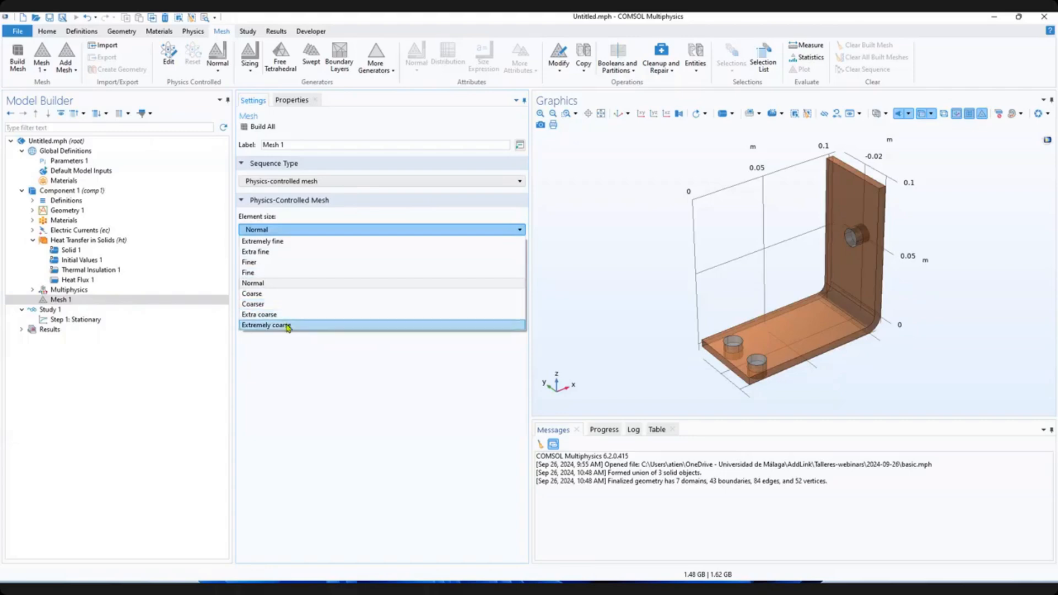
{"action": "left_click", "coordinate": [286, 325]}
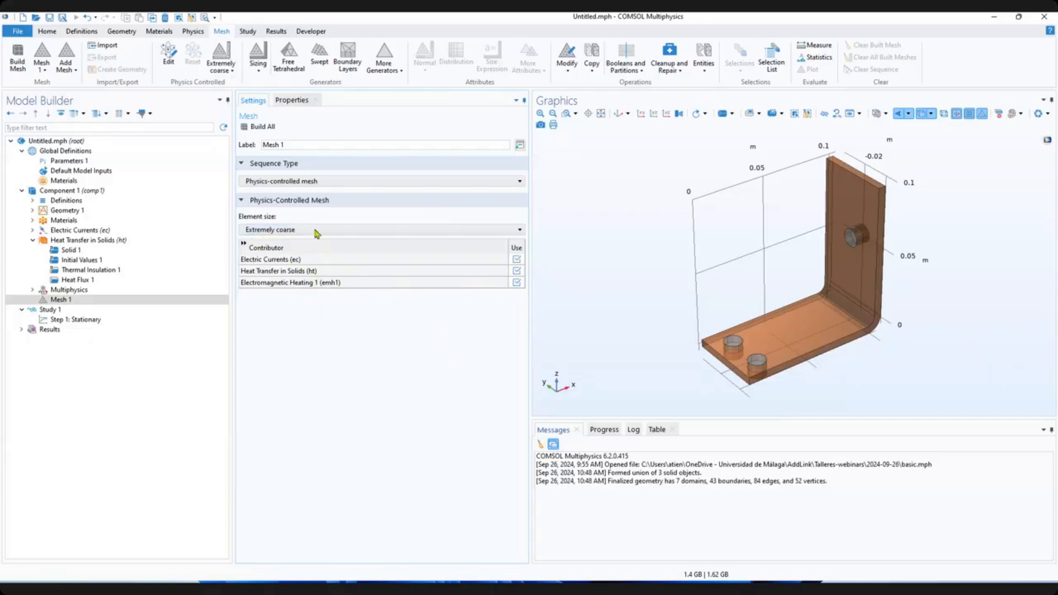
{"action": "left_click", "coordinate": [270, 128]}
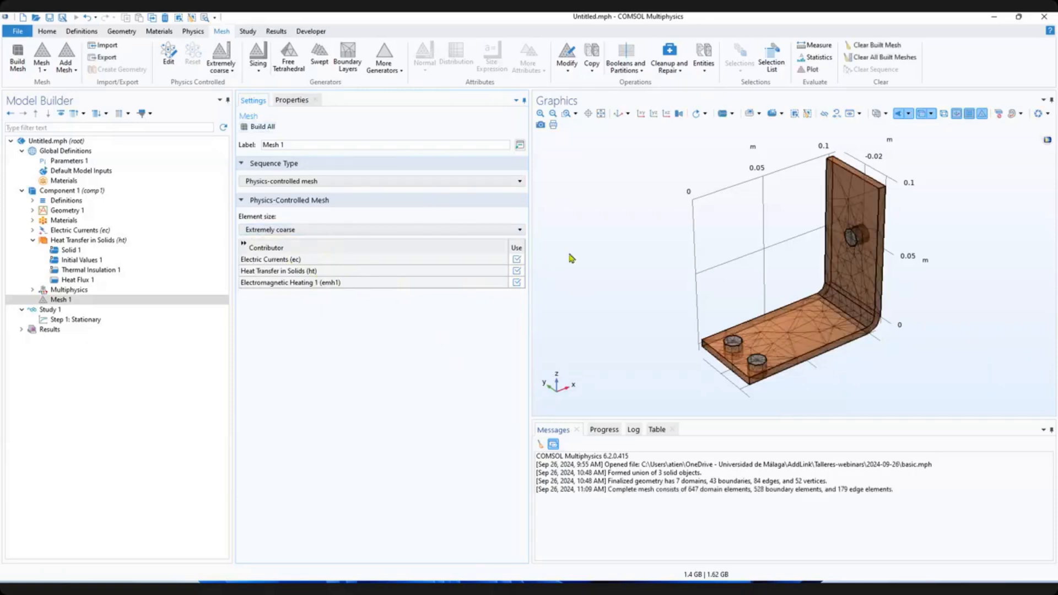
Turn off the material color and texture display so the bracket's mesh elements can be inspected.
{"action": "left_click_drag", "start_coordinate": [711, 339], "coordinate": [831, 243]}
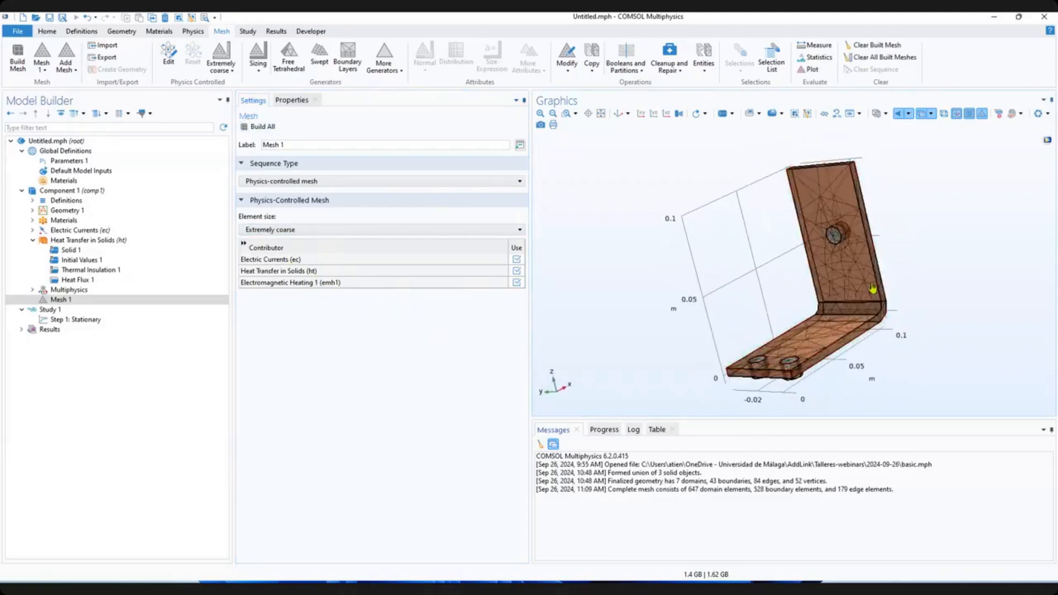
{"action": "left_click", "coordinate": [1020, 114]}
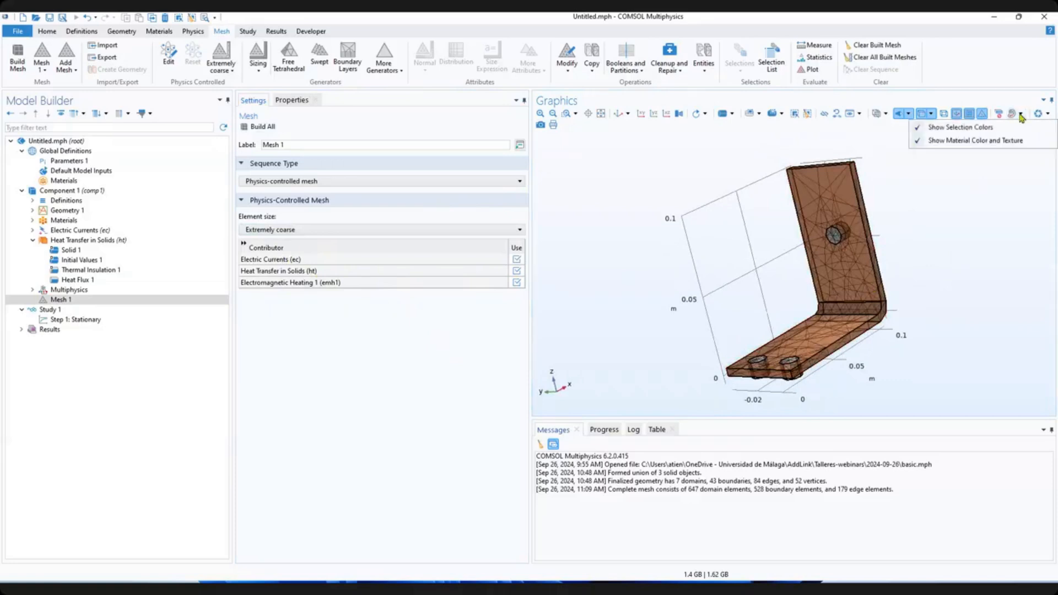
{"action": "left_click", "coordinate": [977, 145]}
{"action": "left_click_drag", "start_coordinate": [735, 274], "coordinate": [798, 264]}
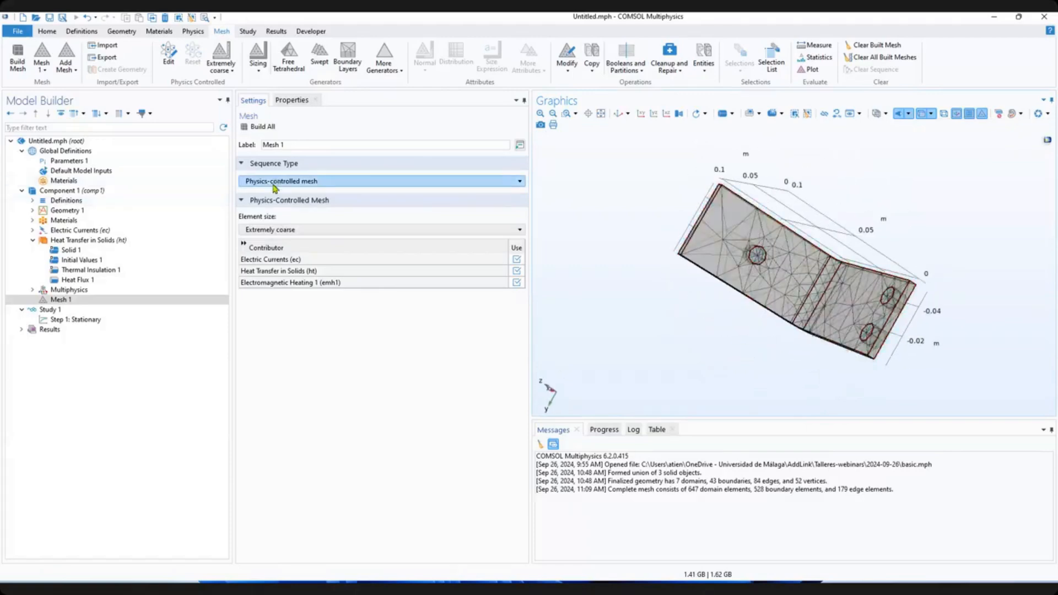
Rebuild the physics-controlled mesh with the Fine element size and restore the default 3D view.
{"action": "left_click", "coordinate": [276, 234]}
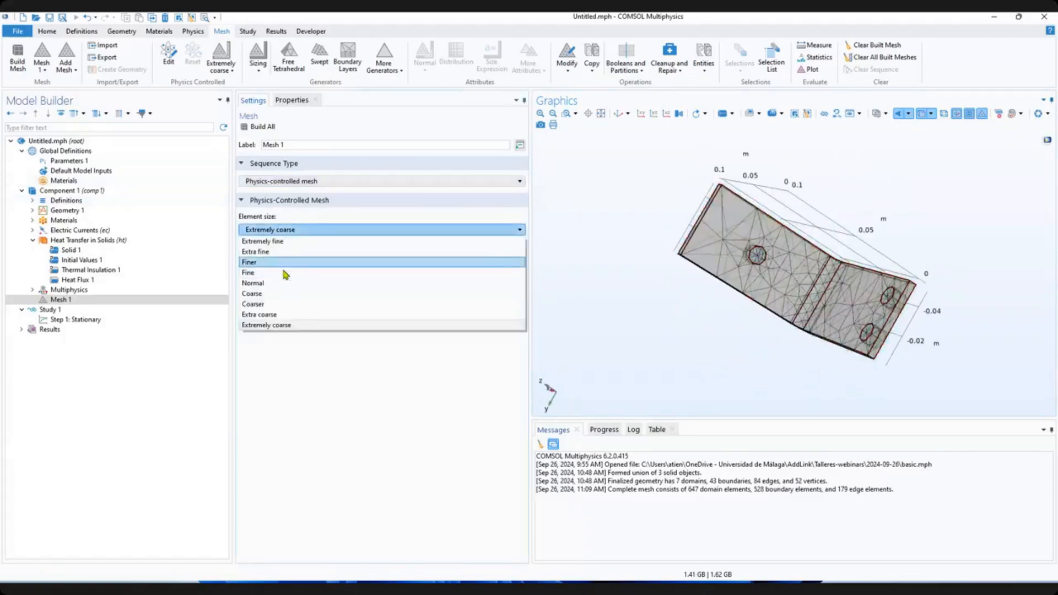
{"action": "left_click", "coordinate": [283, 273]}
{"action": "left_click", "coordinate": [259, 126]}
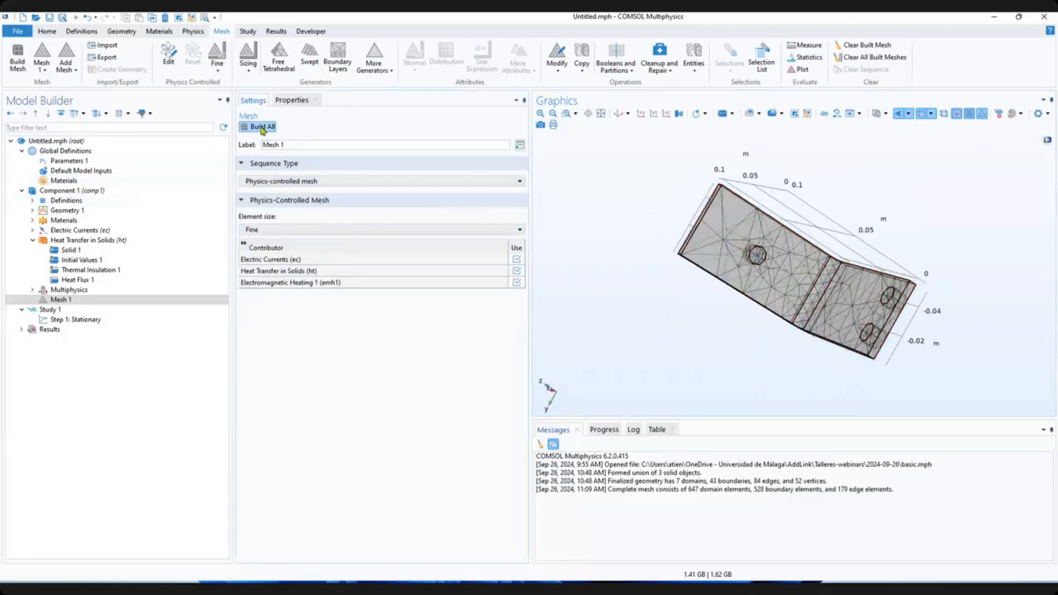
{"action": "mouse_move", "coordinate": [815, 331]}
{"action": "left_mouse_down"}
{"action": "mouse_move", "coordinate": [663, 230]}
{"action": "mouse_move", "coordinate": [664, 197]}
{"action": "mouse_move", "coordinate": [860, 300]}
{"action": "mouse_move", "coordinate": [819, 322]}
{"action": "left_mouse_up"}
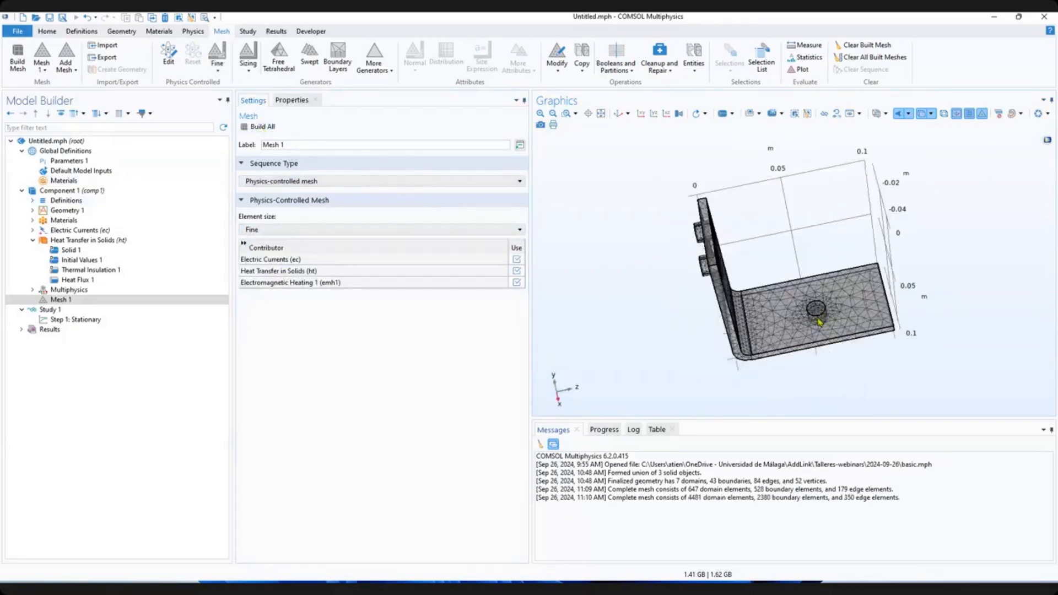
{"action": "left_click", "coordinate": [619, 113]}
Rebuild the mesh with the Extremely fine element size and inspect the elements around a bolt.
{"action": "left_click", "coordinate": [266, 183]}
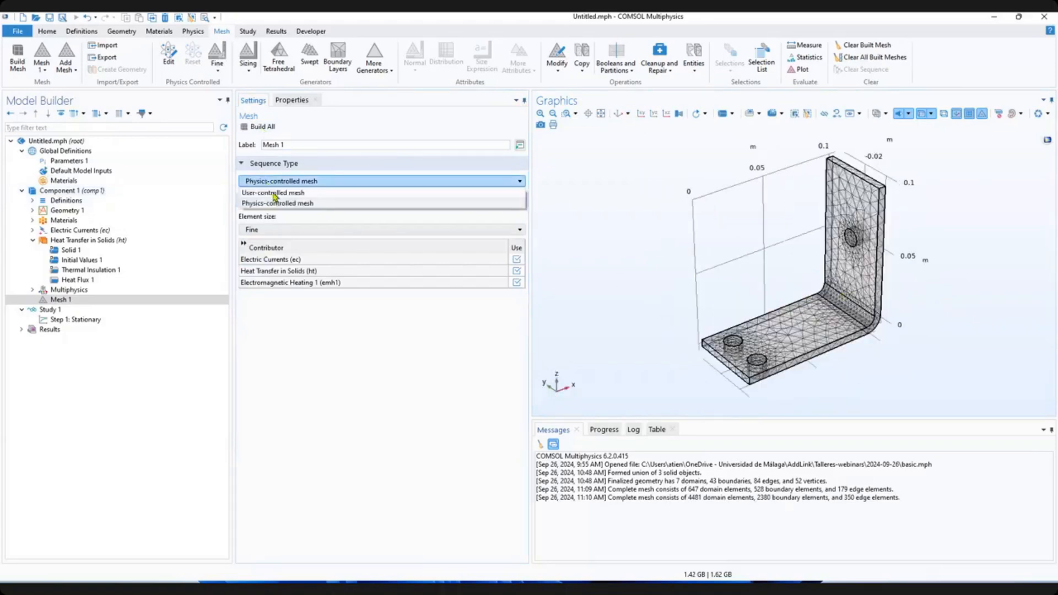
{"action": "left_click", "coordinate": [285, 203]}
{"action": "left_click", "coordinate": [279, 231]}
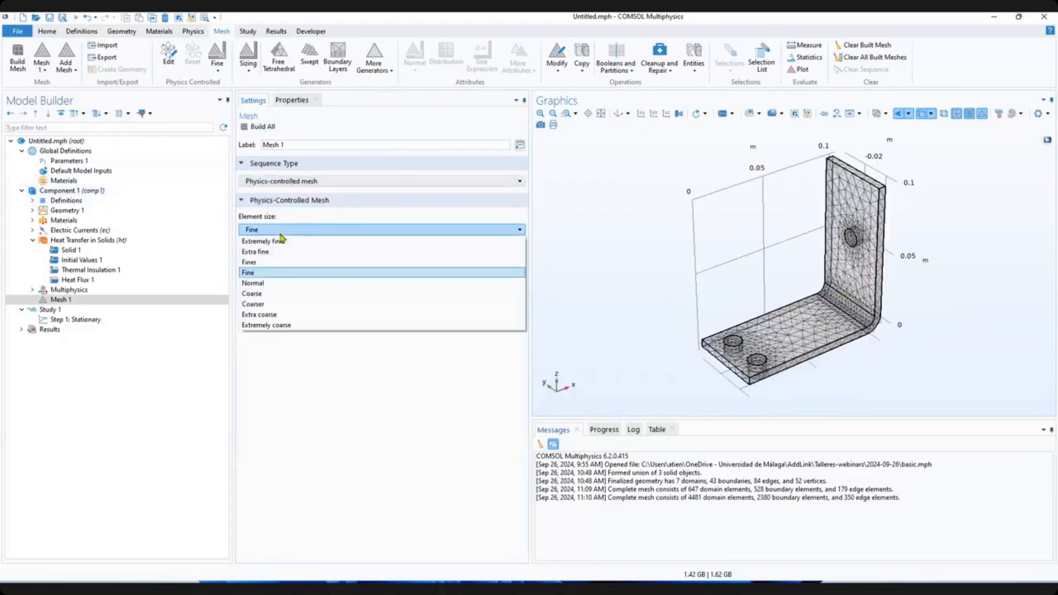
{"action": "left_click", "coordinate": [279, 239]}
{"action": "left_click", "coordinate": [262, 127]}
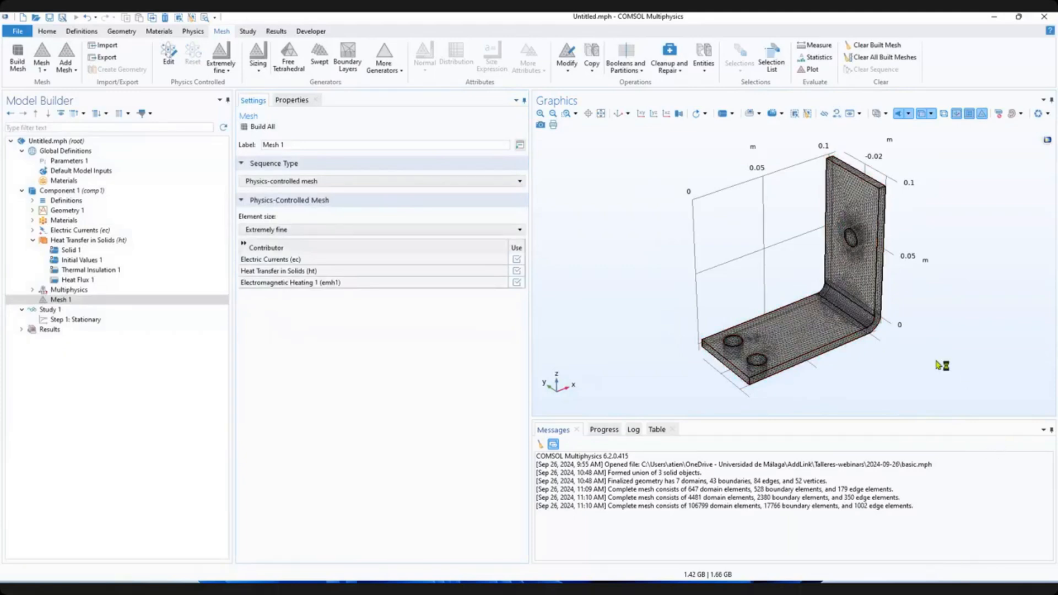
{"action": "left_click_drag", "start_coordinate": [736, 331], "coordinate": [712, 275]}
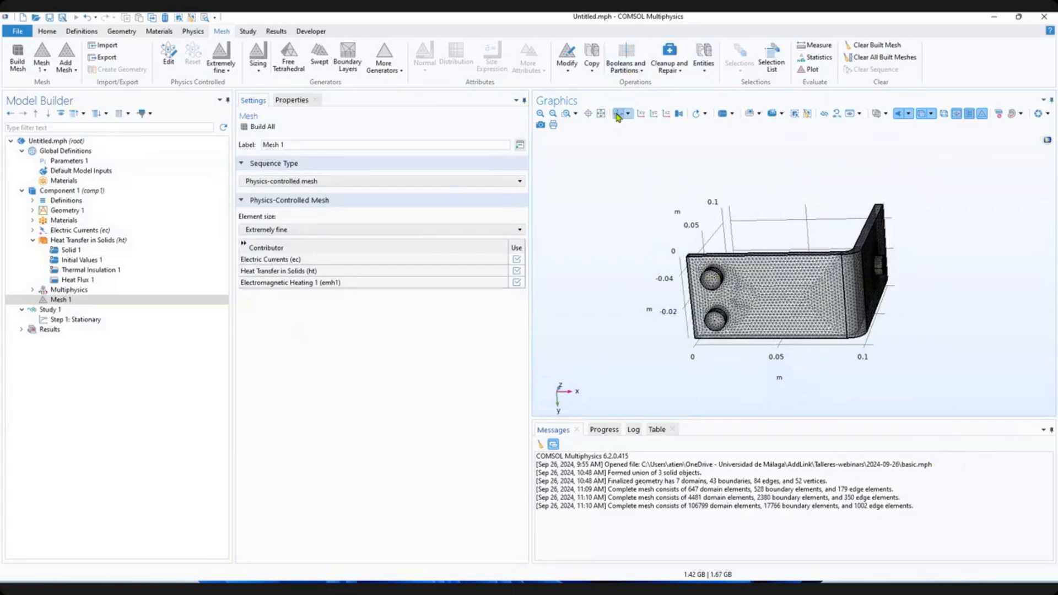
{"action": "left_click", "coordinate": [566, 113]}
{"action": "left_click_drag", "start_coordinate": [711, 260], "coordinate": [844, 380]}
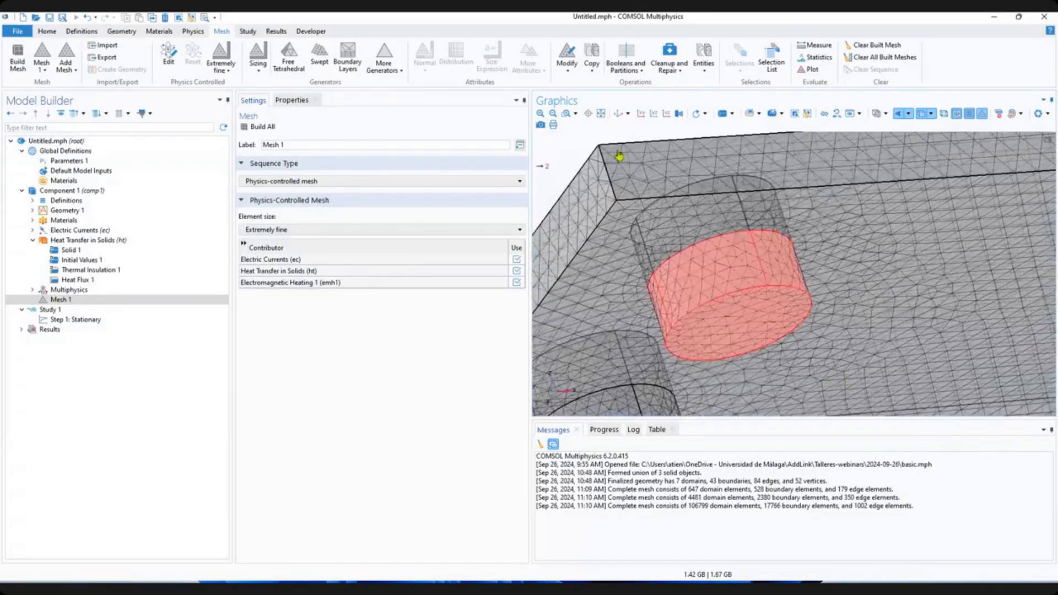
{"action": "left_click", "coordinate": [620, 113]}
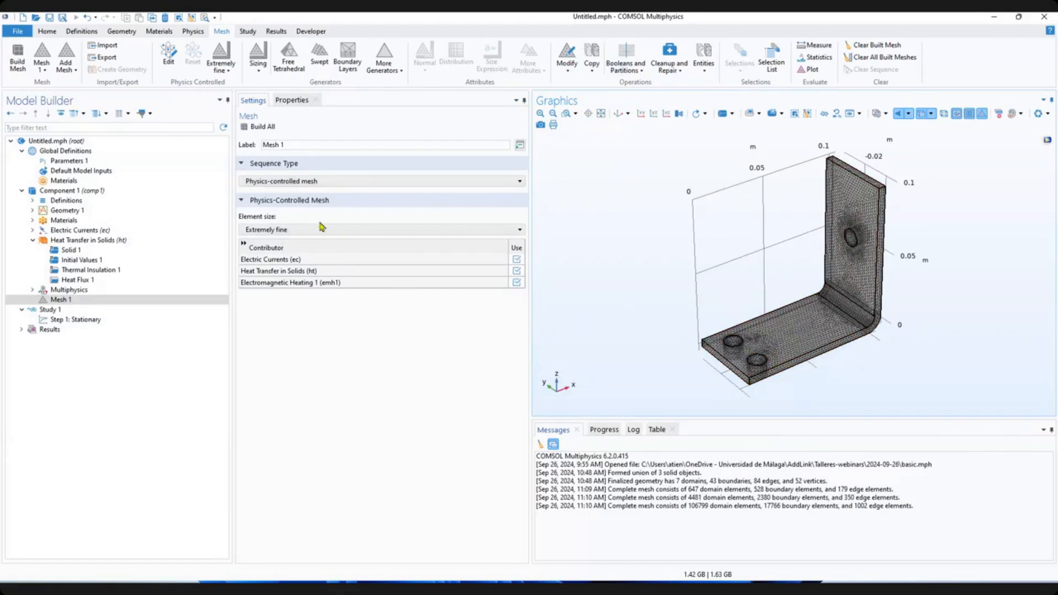
Return the element size to Extremely coarse and rebuild the mesh.
{"action": "left_click", "coordinate": [267, 229]}
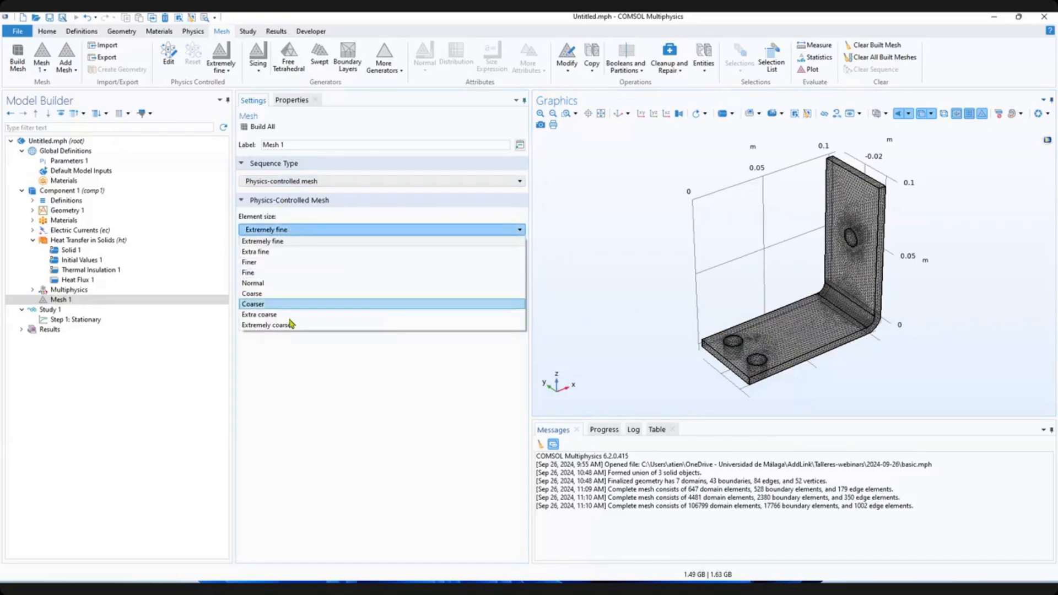
{"action": "left_click", "coordinate": [290, 325]}
{"action": "left_click", "coordinate": [262, 127]}
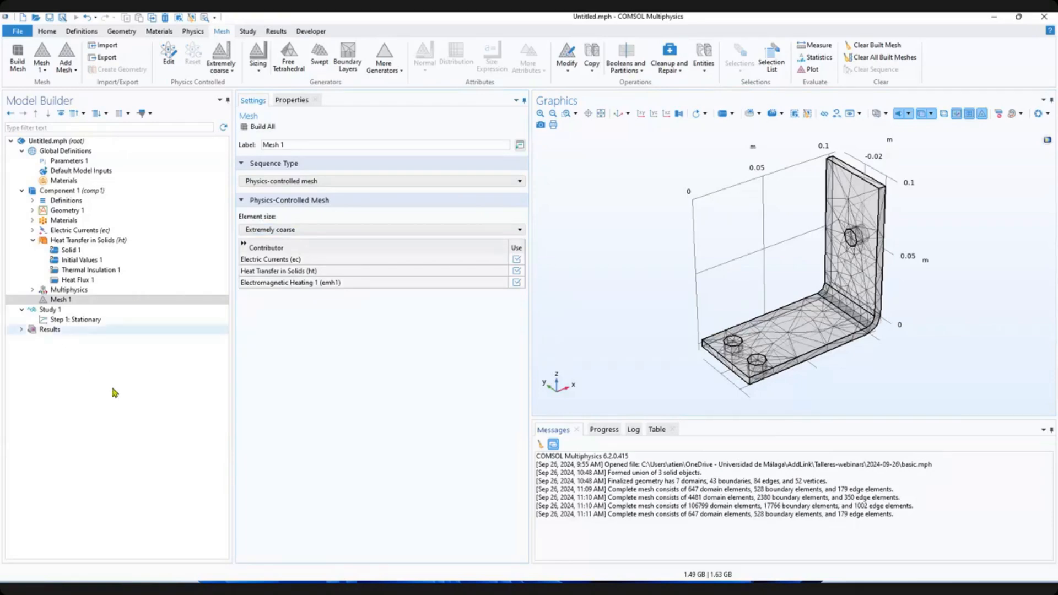
Review the model setup from the parameters through geometry, materials, physics, multiphysics coupling and mesh to the Study 1 settings.
{"action": "left_click", "coordinate": [78, 166]}
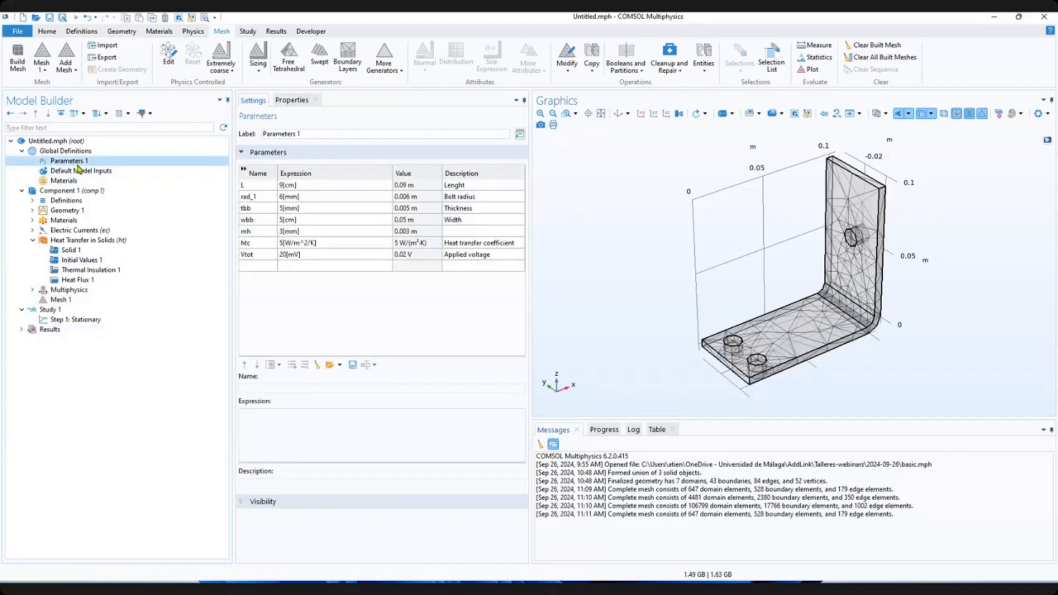
{"action": "left_click", "coordinate": [67, 191]}
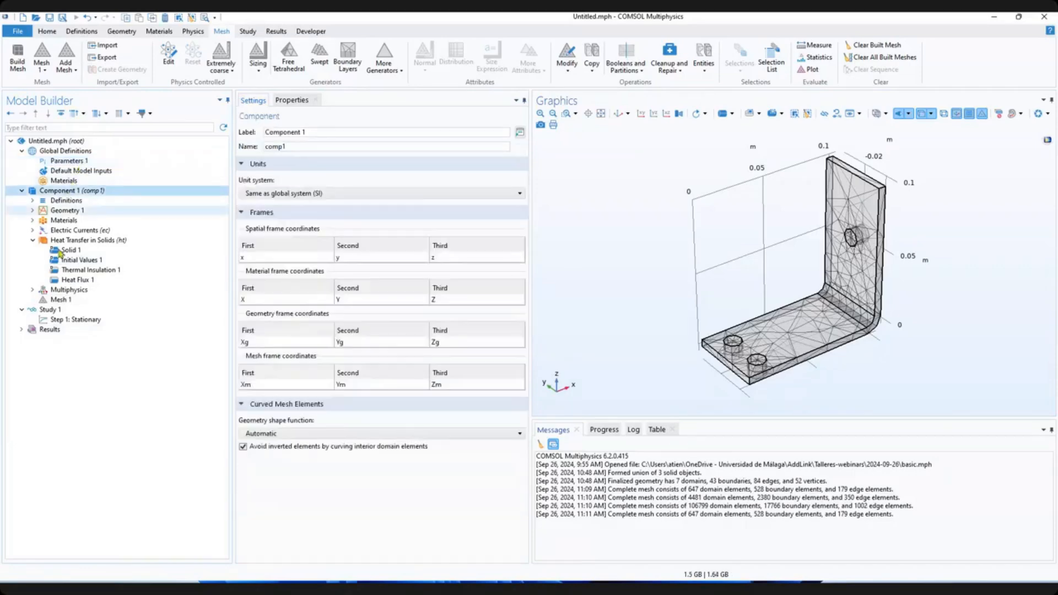
{"action": "left_click", "coordinate": [57, 214]}
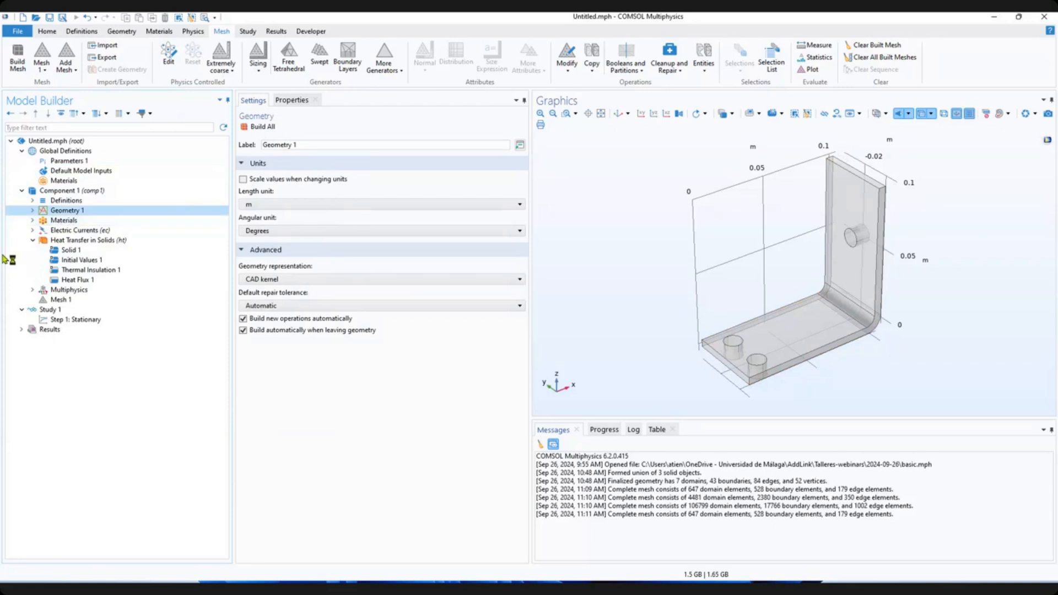
{"action": "left_click", "coordinate": [34, 220]}
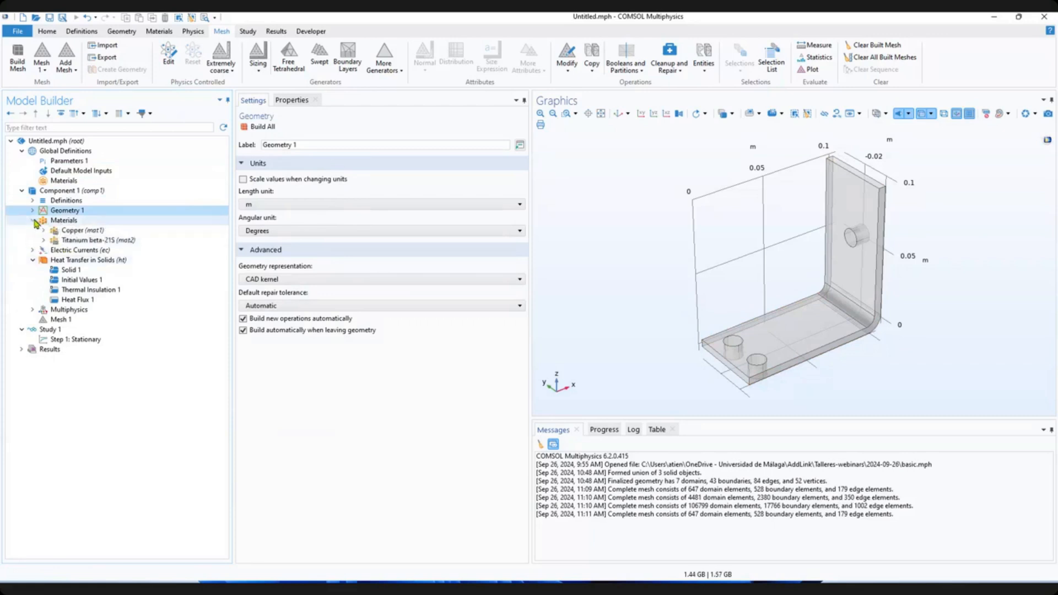
{"action": "left_click", "coordinate": [33, 221]}
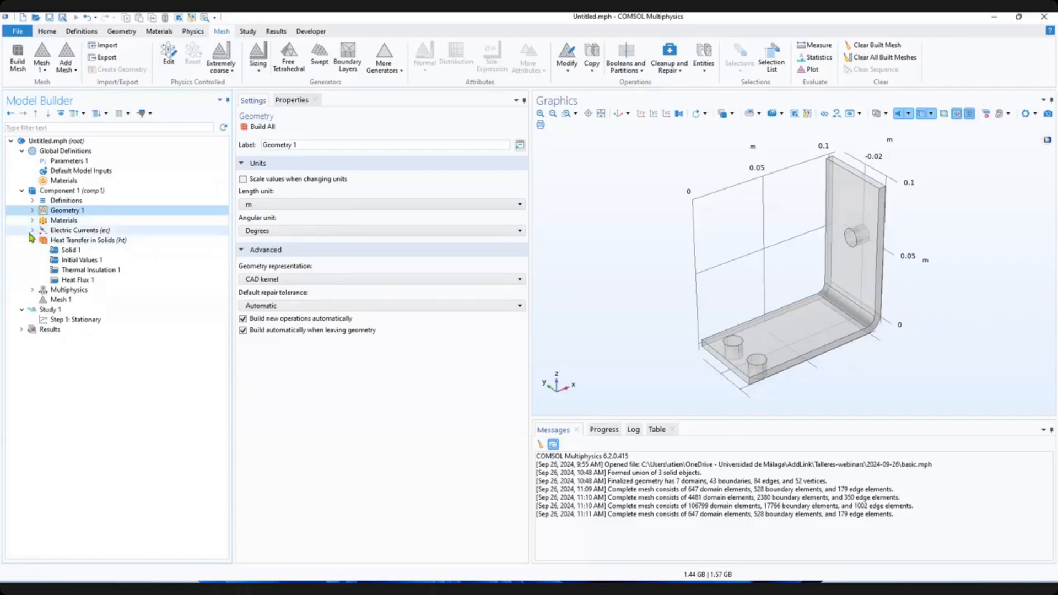
{"action": "left_click", "coordinate": [33, 231]}
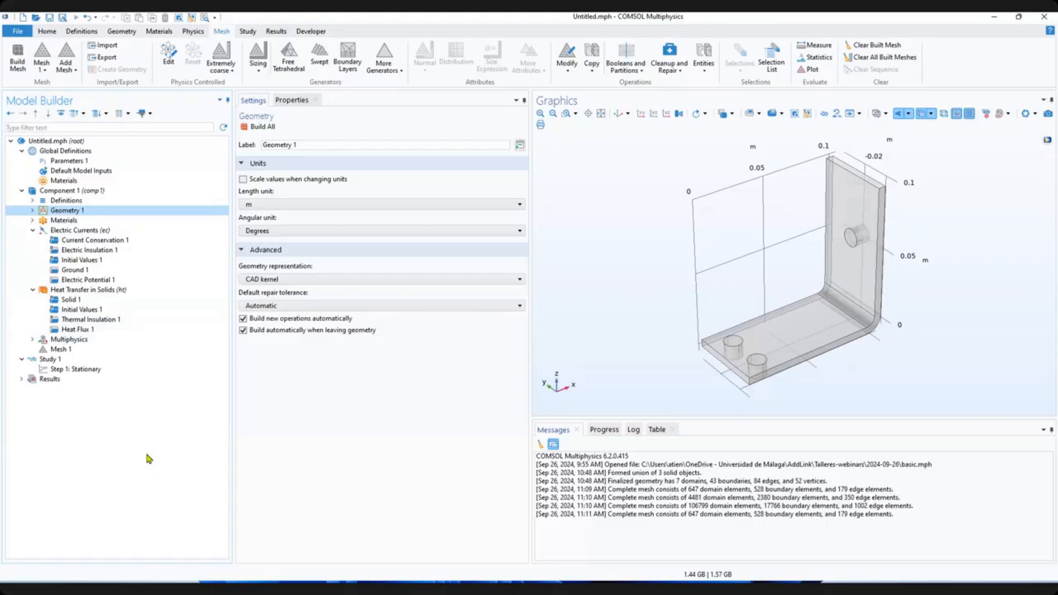
{"action": "left_click", "coordinate": [33, 339]}
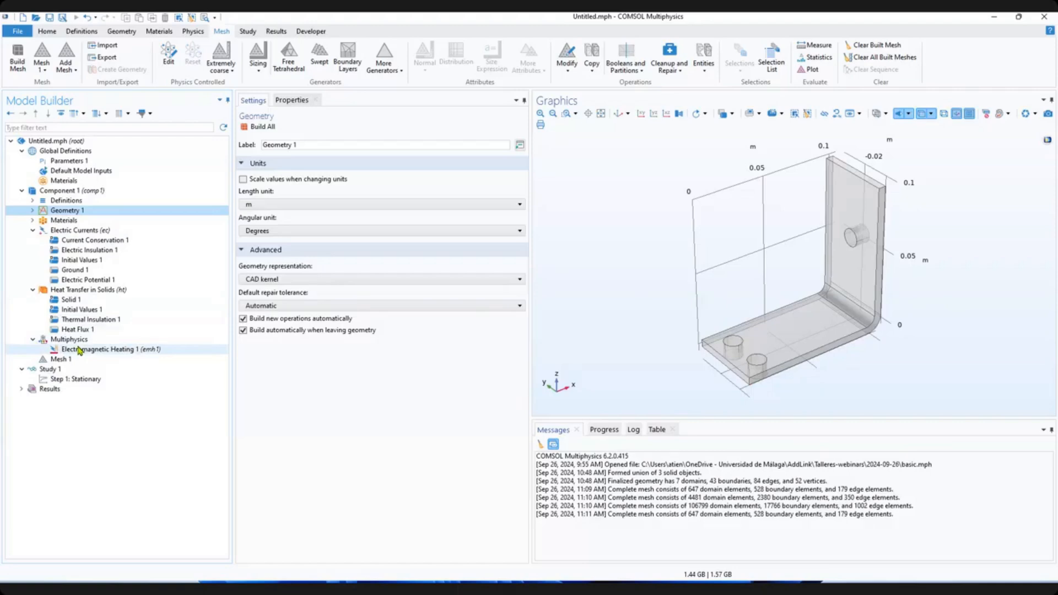
{"action": "left_click", "coordinate": [65, 359]}
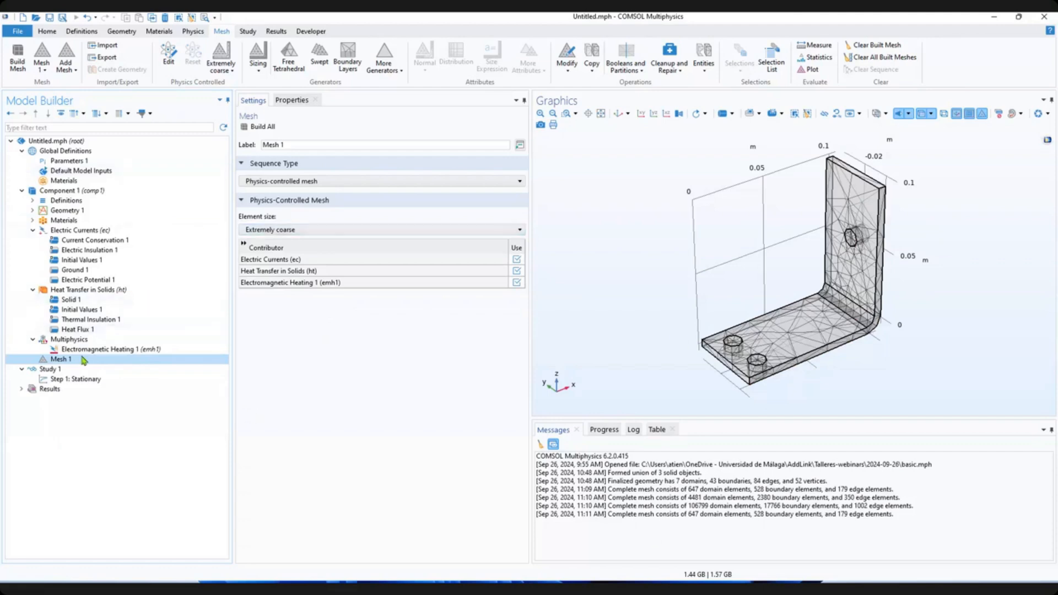
{"action": "left_click", "coordinate": [60, 369]}
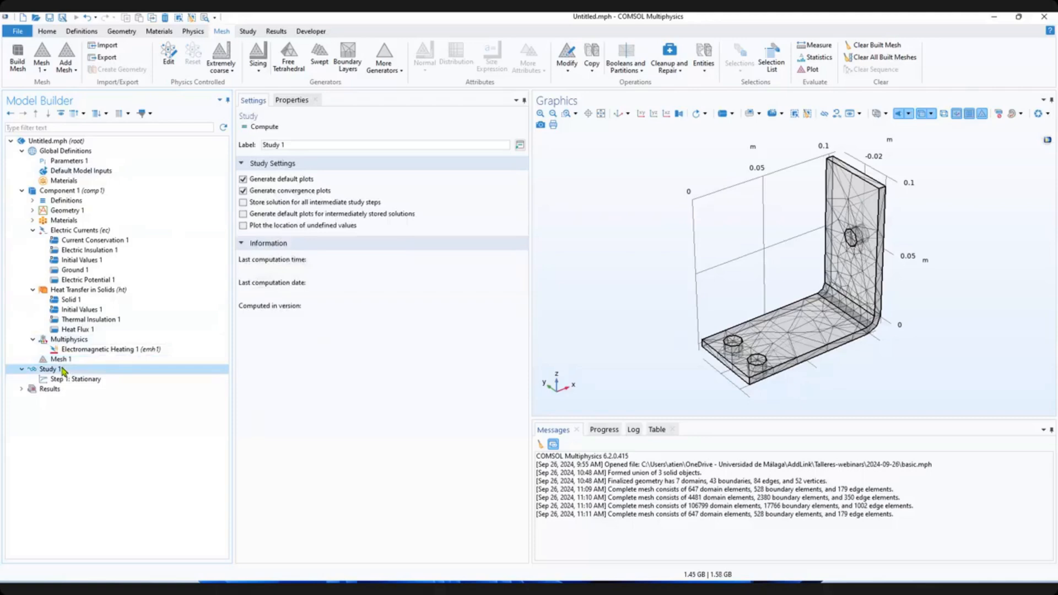
Check the Stationary step settings and generate the default solver configuration for Study 1.
{"action": "left_click", "coordinate": [69, 379]}
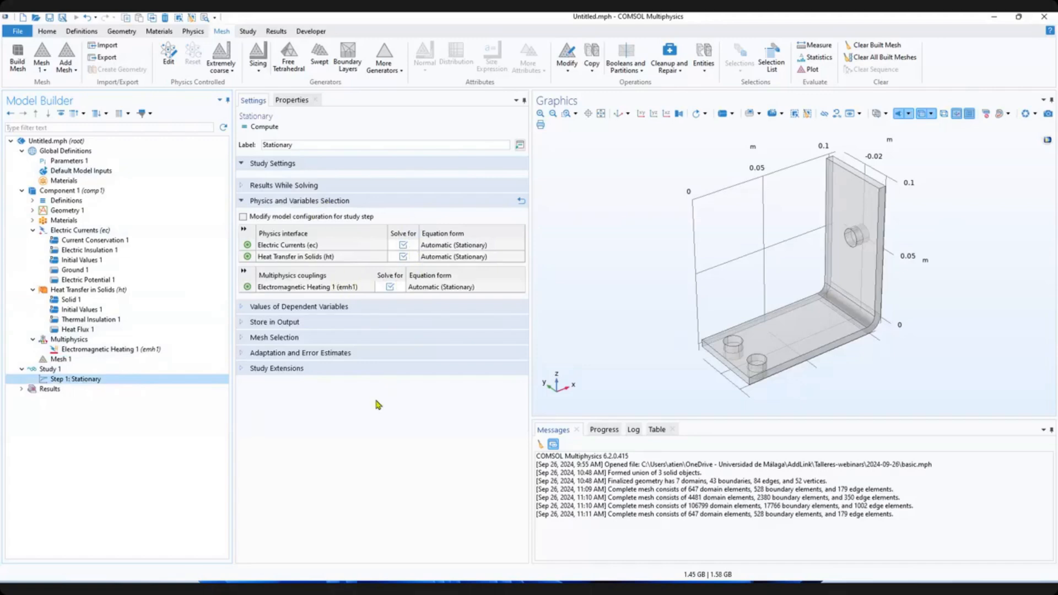
{"action": "right_click", "coordinate": [53, 379]}
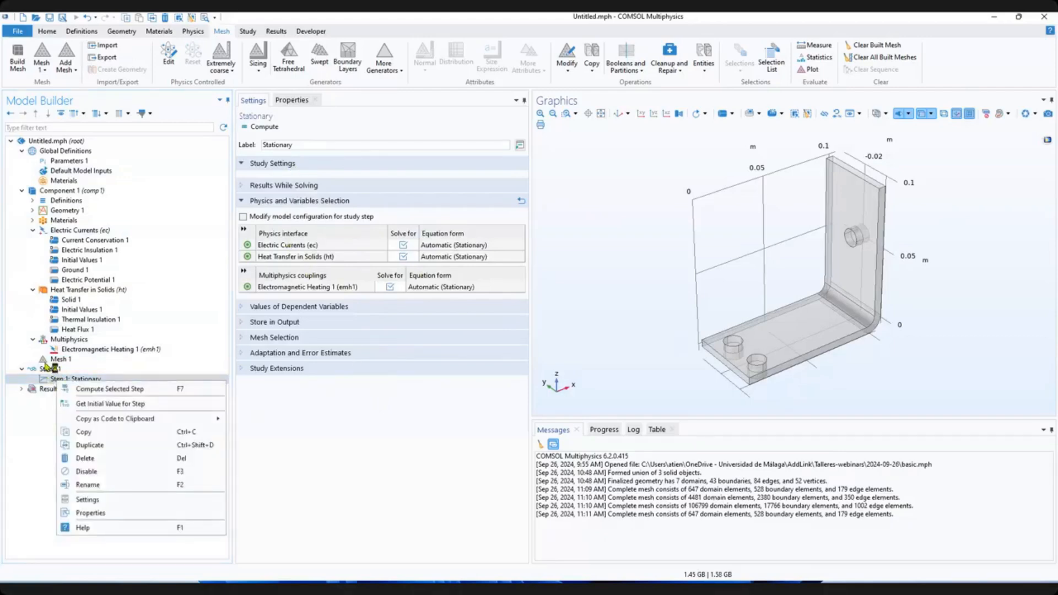
{"action": "left_click", "coordinate": [47, 363]}
{"action": "right_click", "coordinate": [46, 360]}
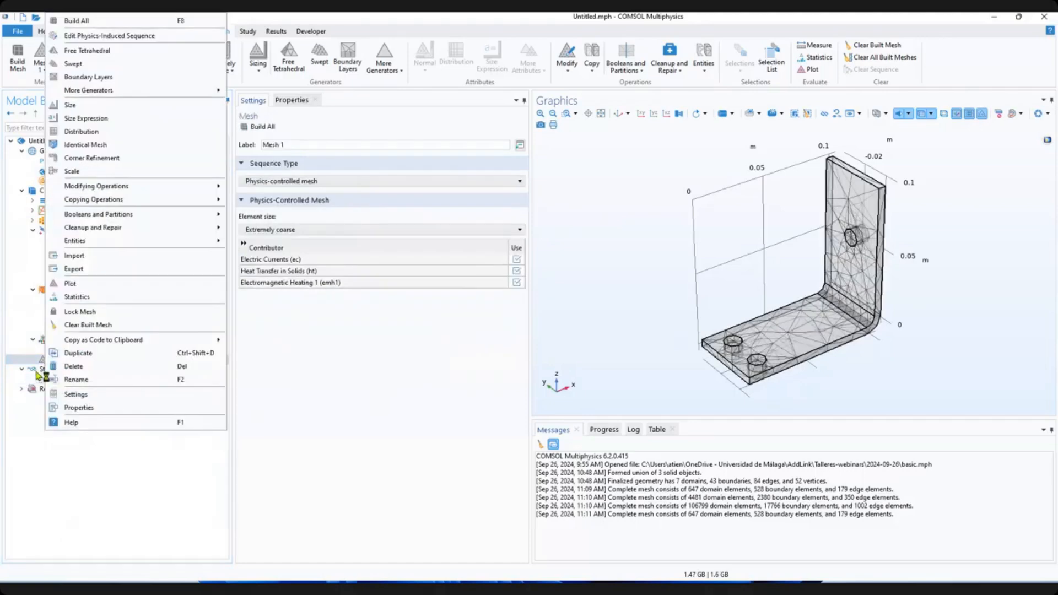
{"action": "right_click", "coordinate": [37, 370]}
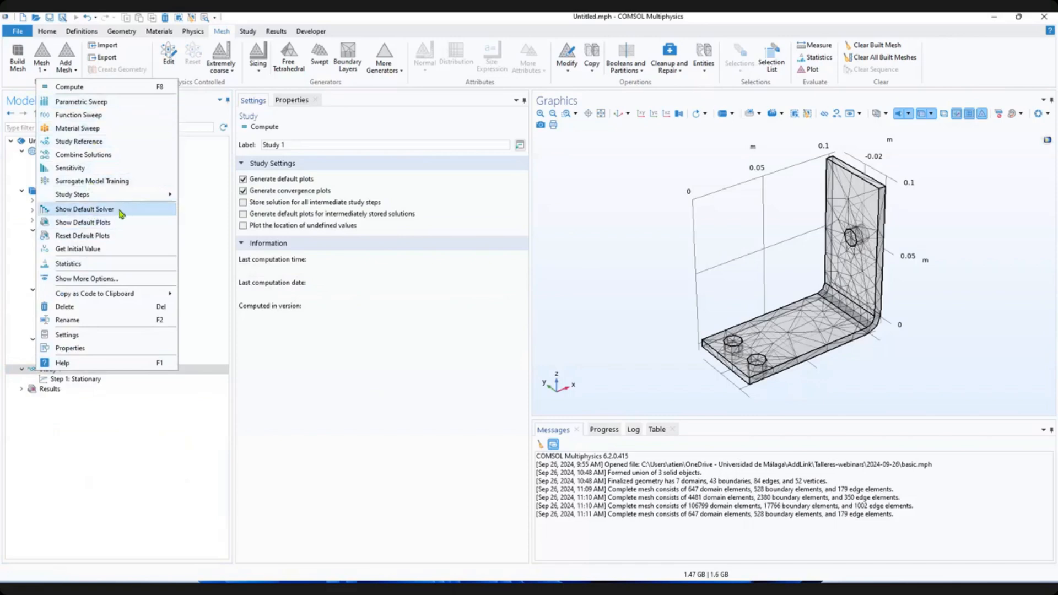
{"action": "key", "text": "Escape"}
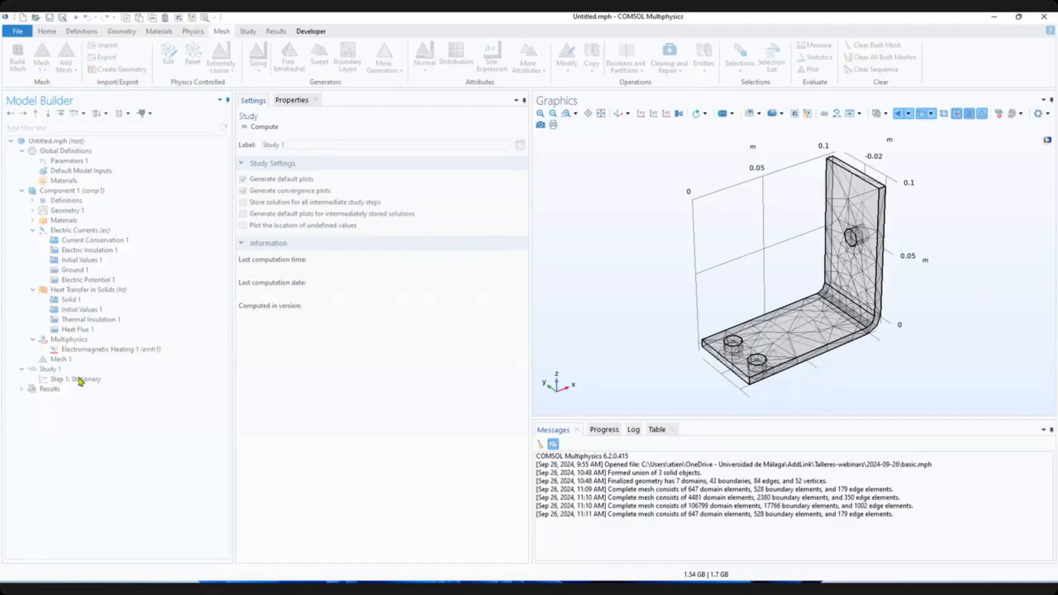
{"action": "right_click", "coordinate": [48, 369]}
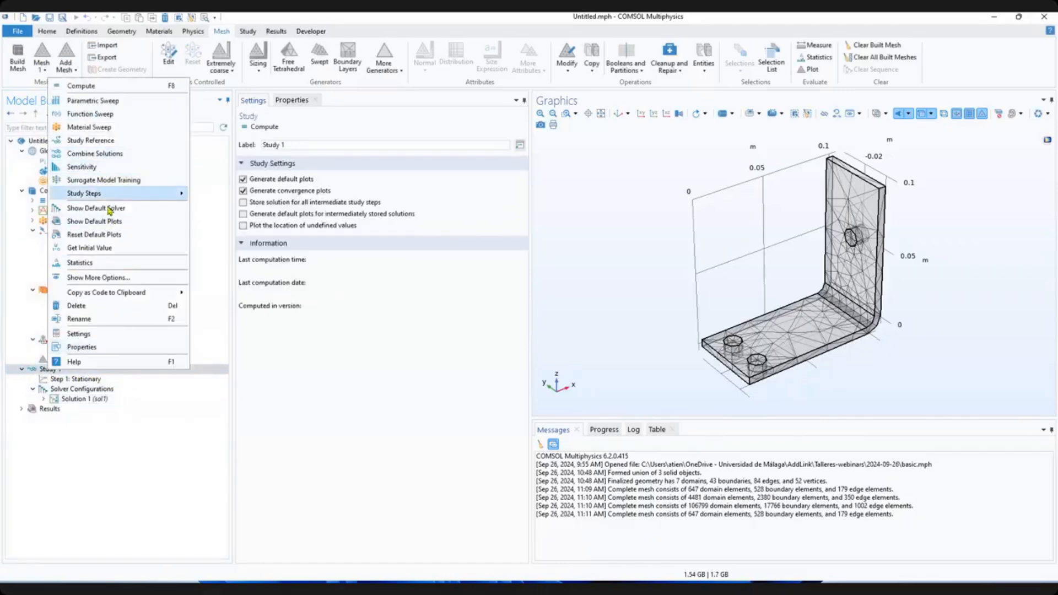
Examine the Solution 1 solver sequence, including the stationary solver's direct, iterative and segregated nodes.
{"action": "left_click", "coordinate": [44, 399]}
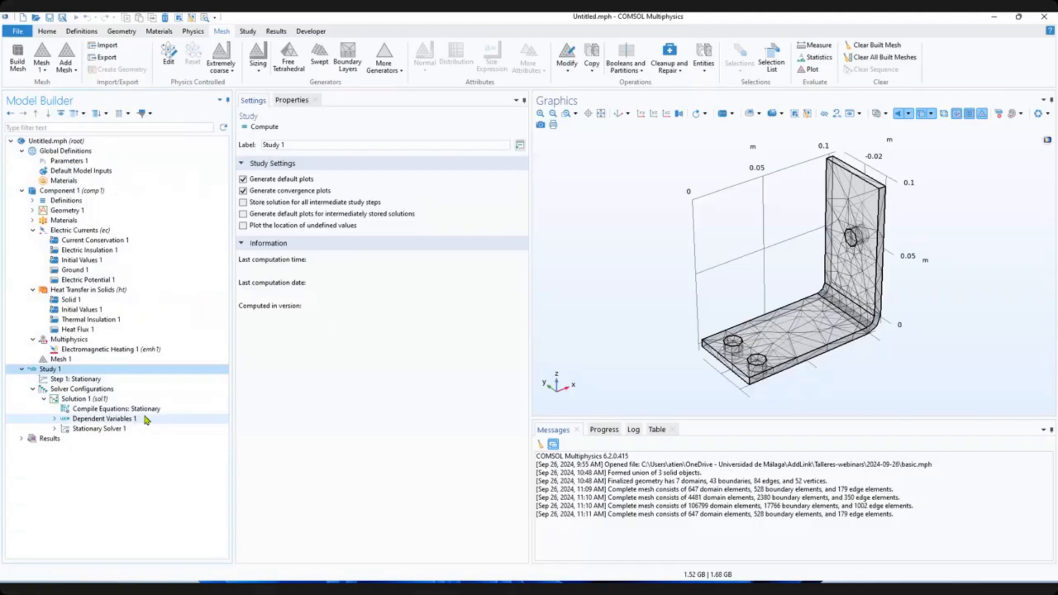
{"action": "left_click", "coordinate": [55, 430]}
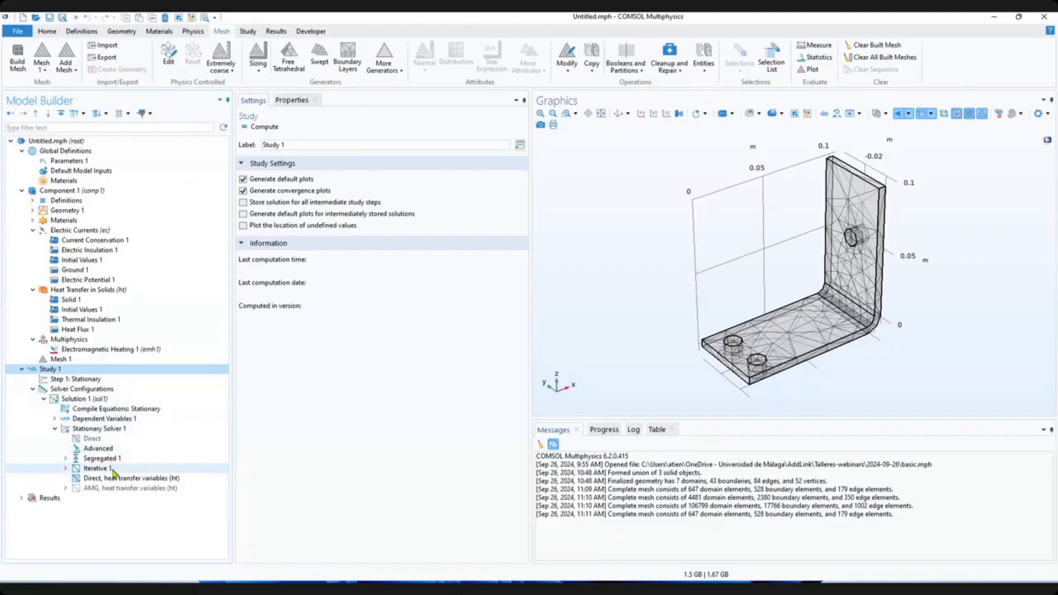
{"action": "left_click", "coordinate": [66, 459]}
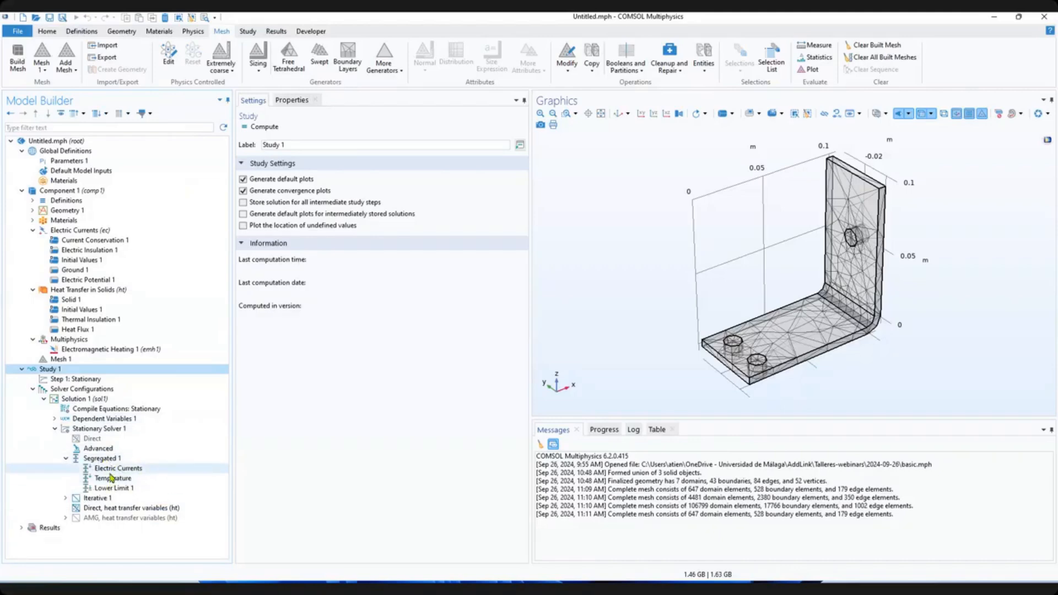
{"action": "left_click", "coordinate": [63, 460]}
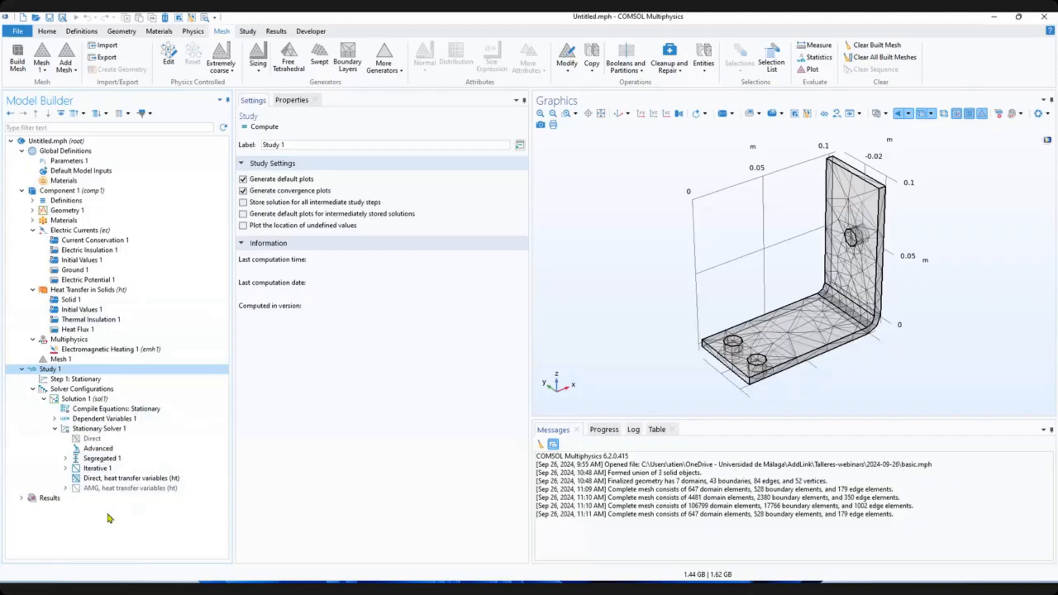
Compute the stationary step of Study 1 and display the Temperature (ht) plot.
{"action": "left_click", "coordinate": [32, 389]}
{"action": "left_click", "coordinate": [78, 379]}
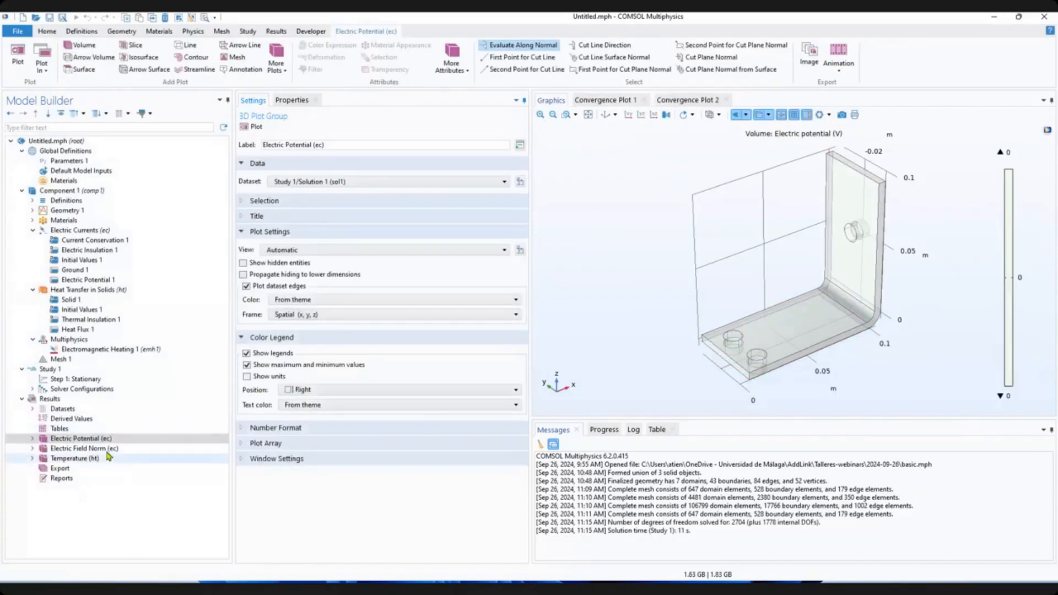
{"action": "left_click", "coordinate": [100, 459]}
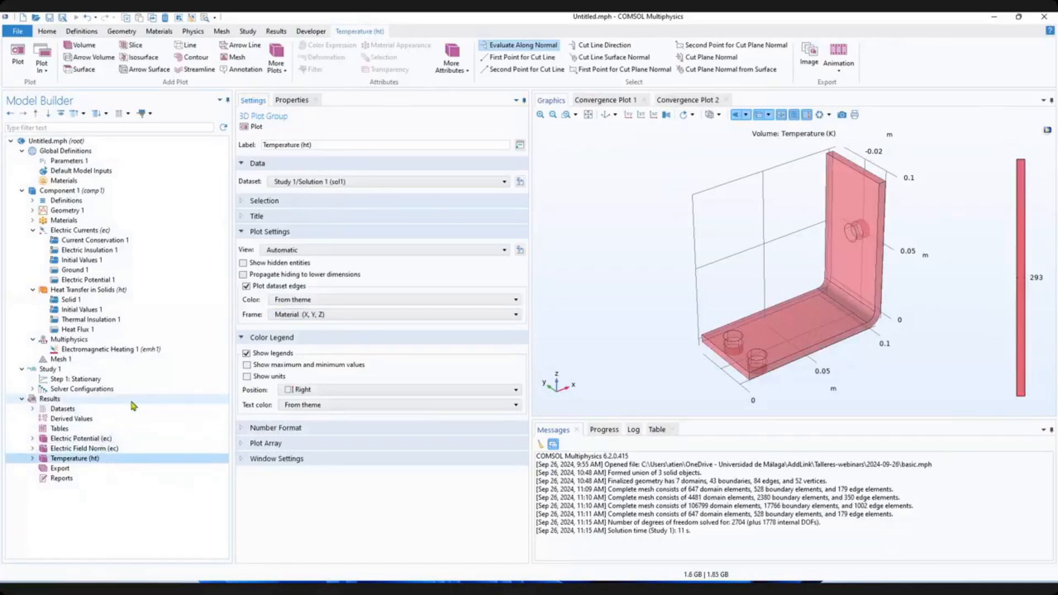
Compare the Electric Potential, Electric Field Norm and Temperature result plots.
{"action": "left_click", "coordinate": [101, 439]}
{"action": "left_click", "coordinate": [109, 280]}
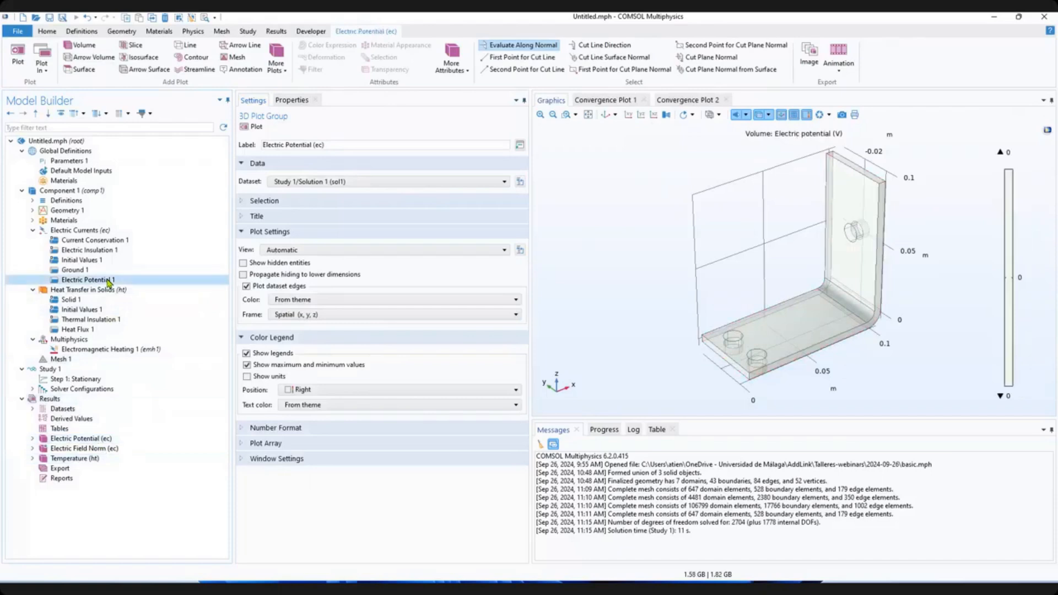
{"action": "left_click", "coordinate": [83, 439]}
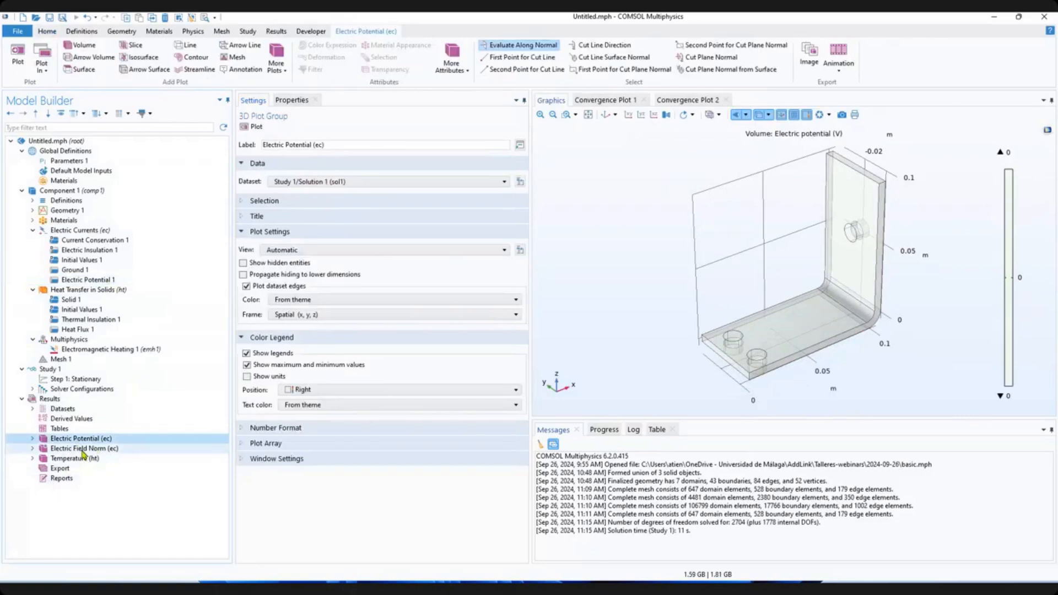
{"action": "left_click", "coordinate": [83, 449]}
{"action": "left_click", "coordinate": [75, 458]}
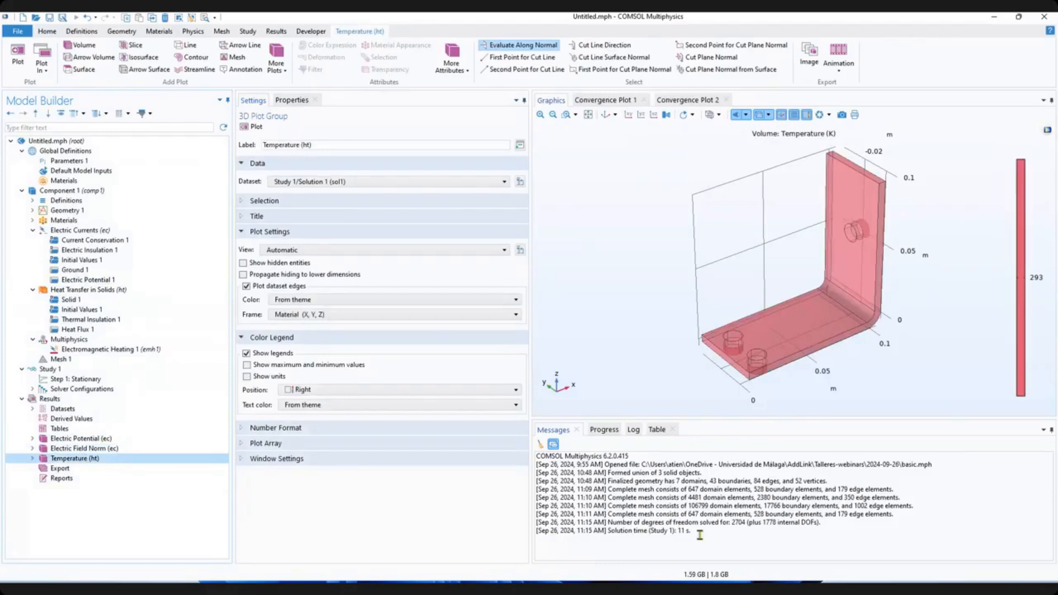
Check the solution time message and both convergence plots, and return to the Temperature plot.
{"action": "left_click_drag", "start_coordinate": [693, 531], "coordinate": [609, 530]}
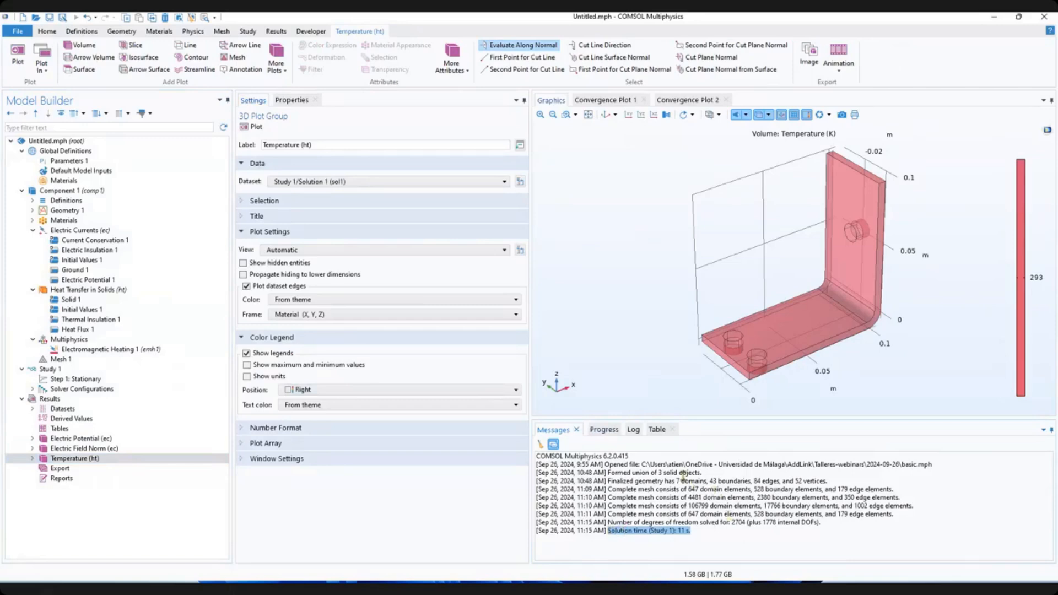
{"action": "left_click", "coordinate": [600, 429]}
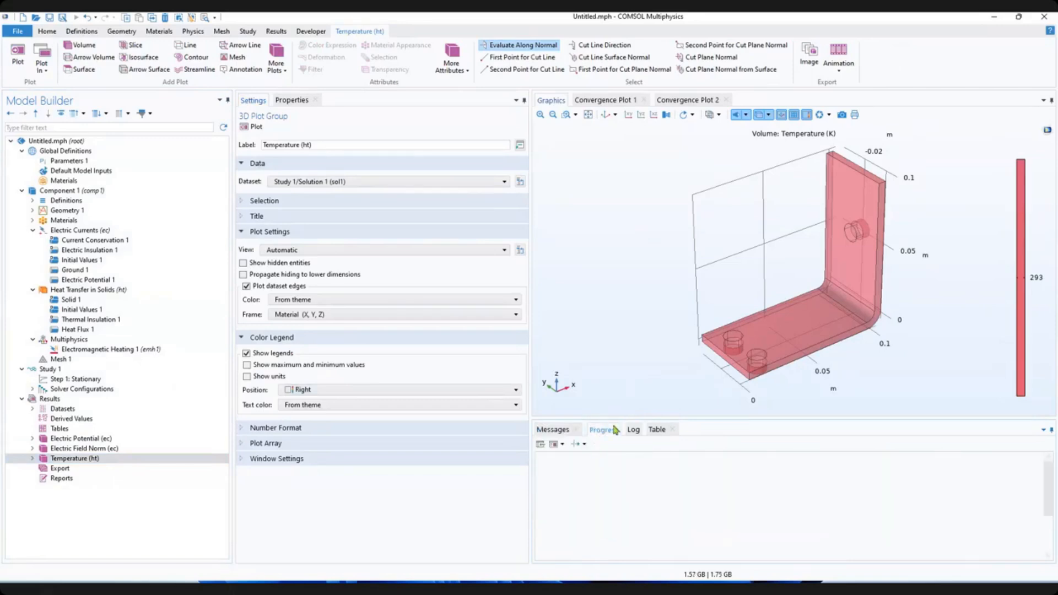
{"action": "left_click", "coordinate": [554, 430]}
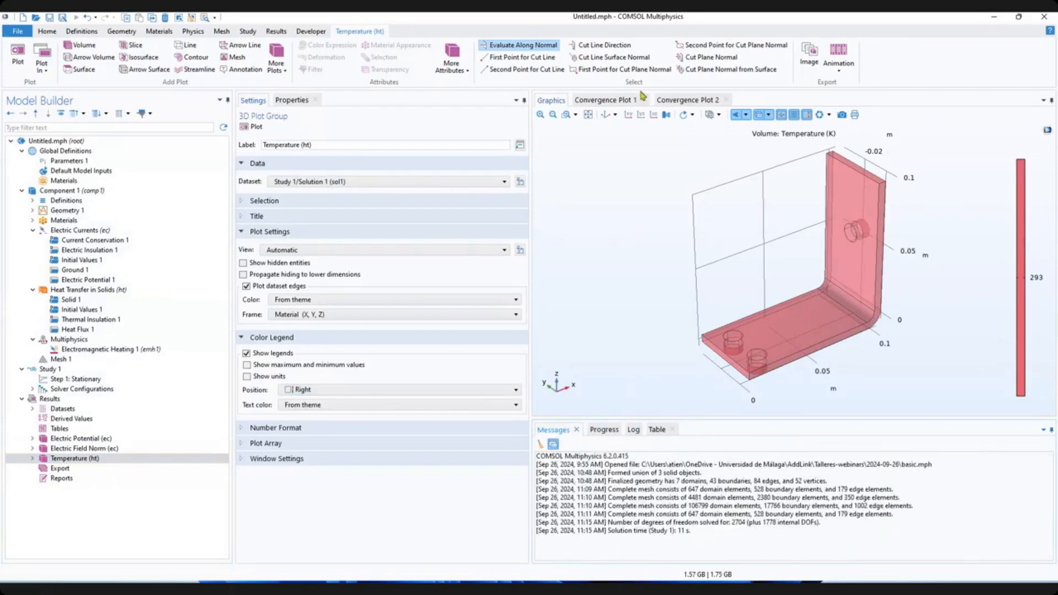
{"action": "left_click", "coordinate": [605, 100]}
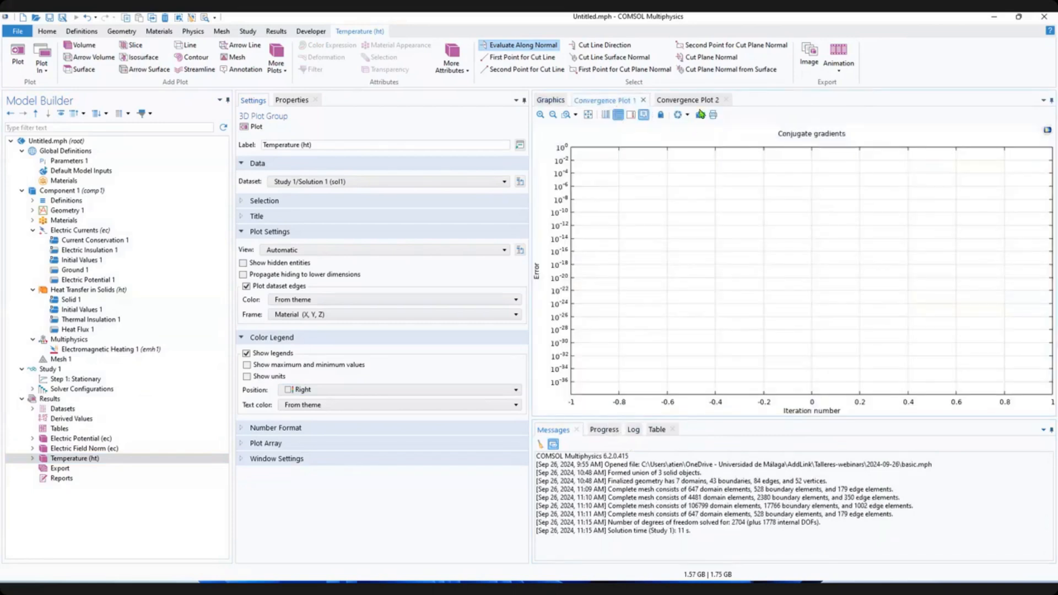
{"action": "left_click", "coordinate": [664, 102]}
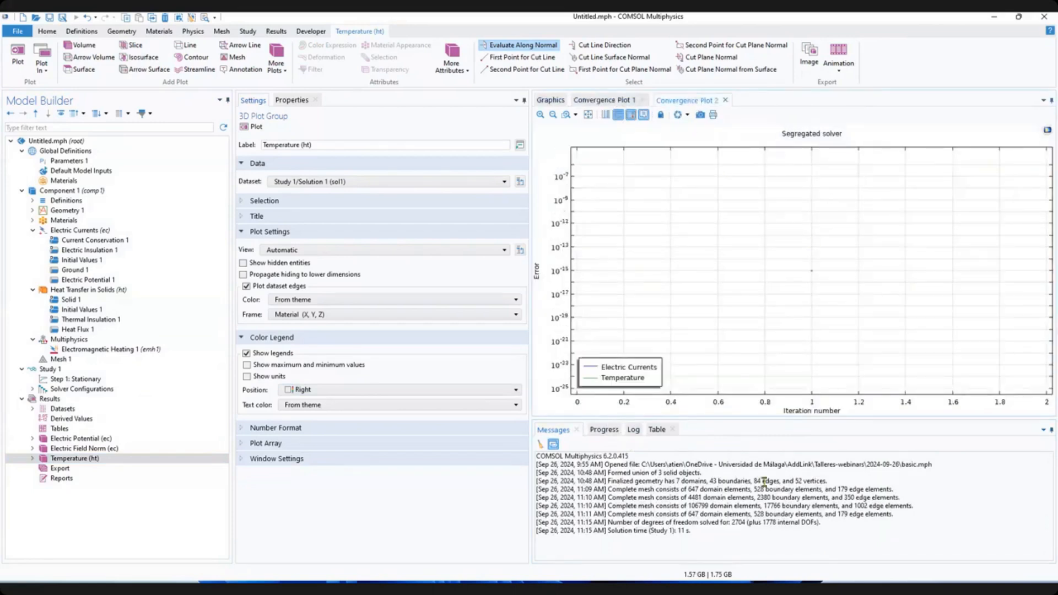
{"action": "left_click", "coordinate": [77, 449]}
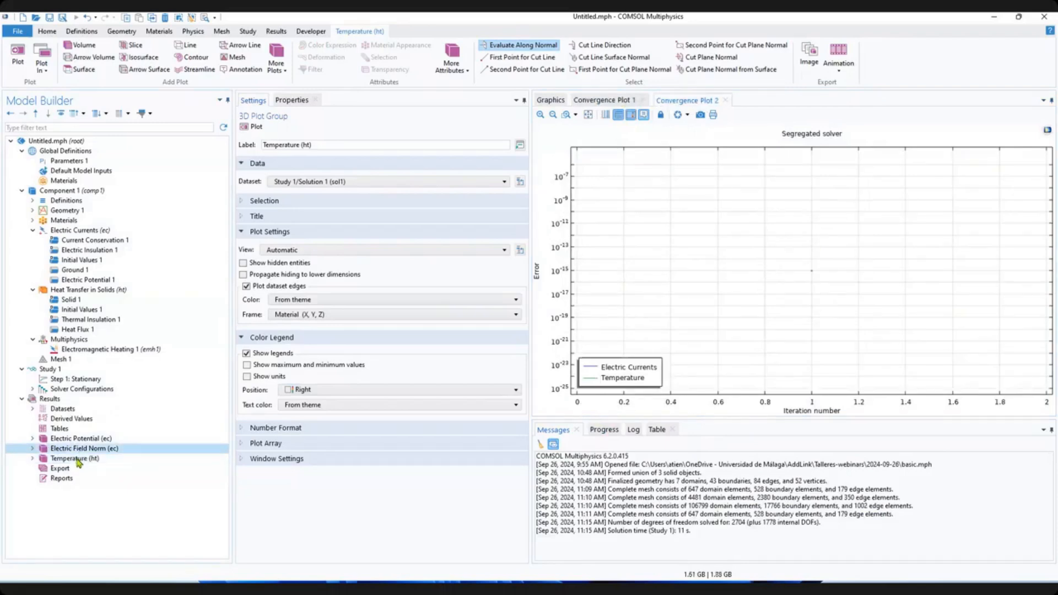
{"action": "left_click", "coordinate": [52, 459]}
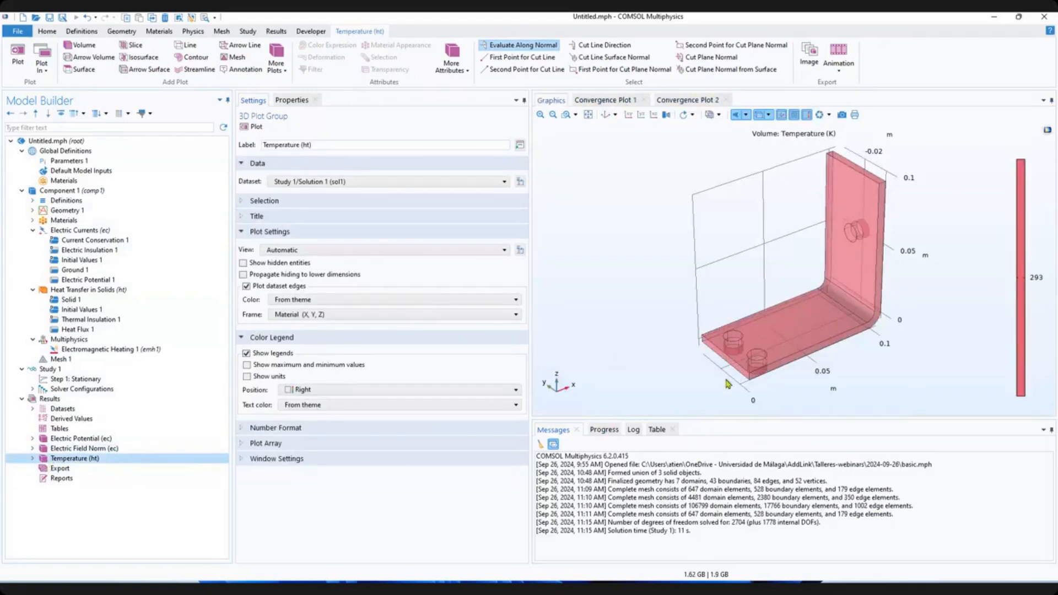
Look up the applied voltage parameter and set the Electric Potential 1 voltage on boundary 43 to Vtot.
{"action": "left_click", "coordinate": [78, 282]}
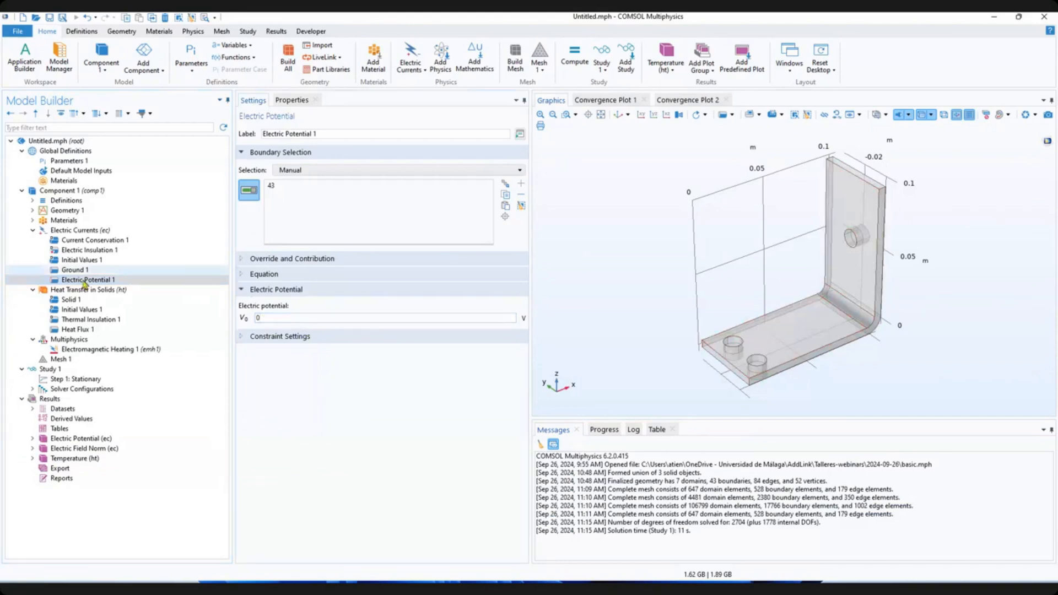
{"action": "left_click", "coordinate": [274, 317]}
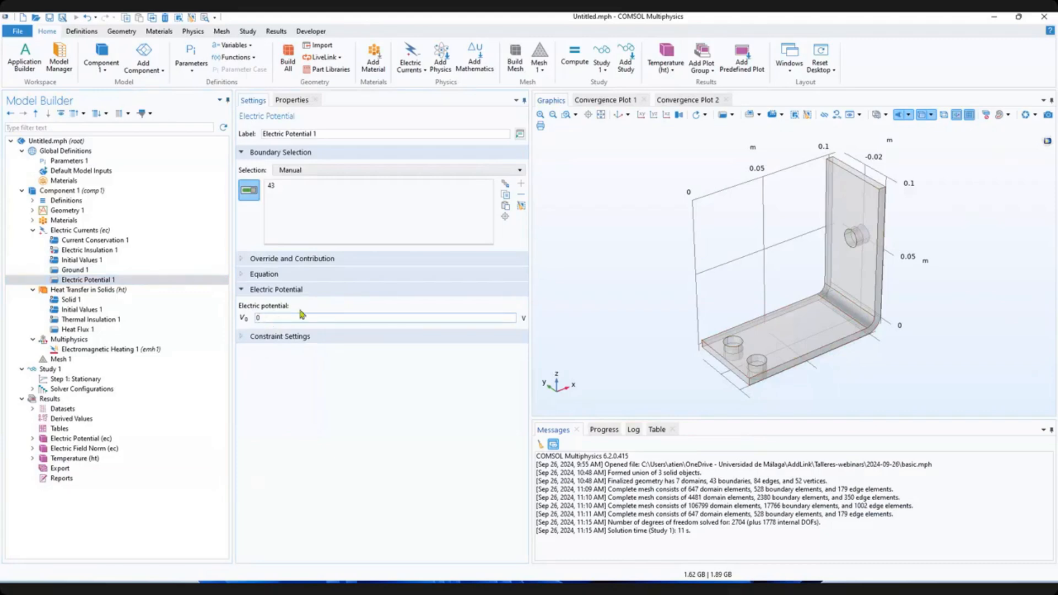
{"action": "left_click", "coordinate": [81, 163]}
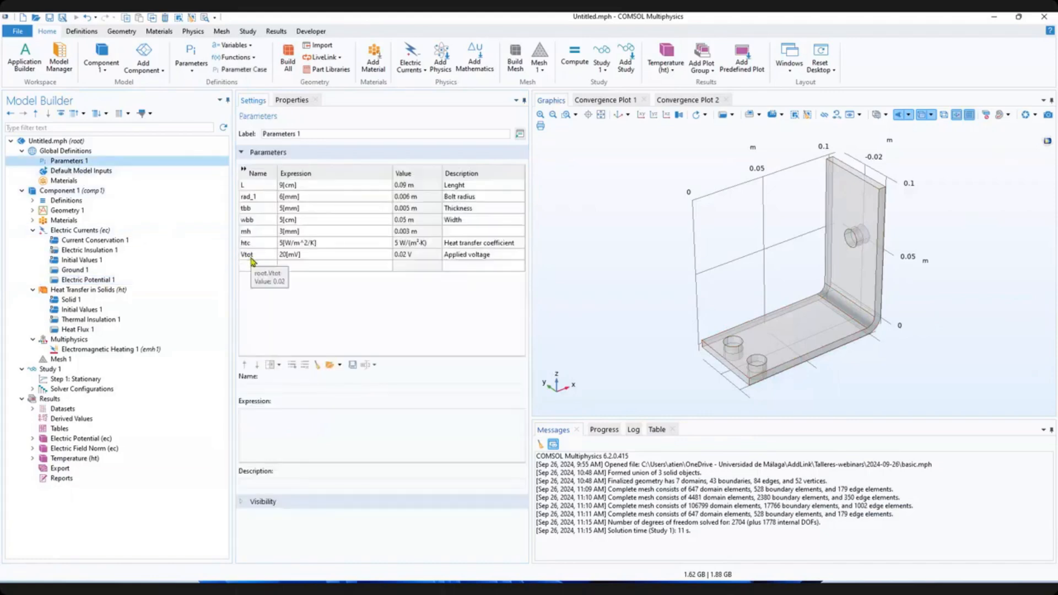
{"action": "left_click", "coordinate": [193, 280]}
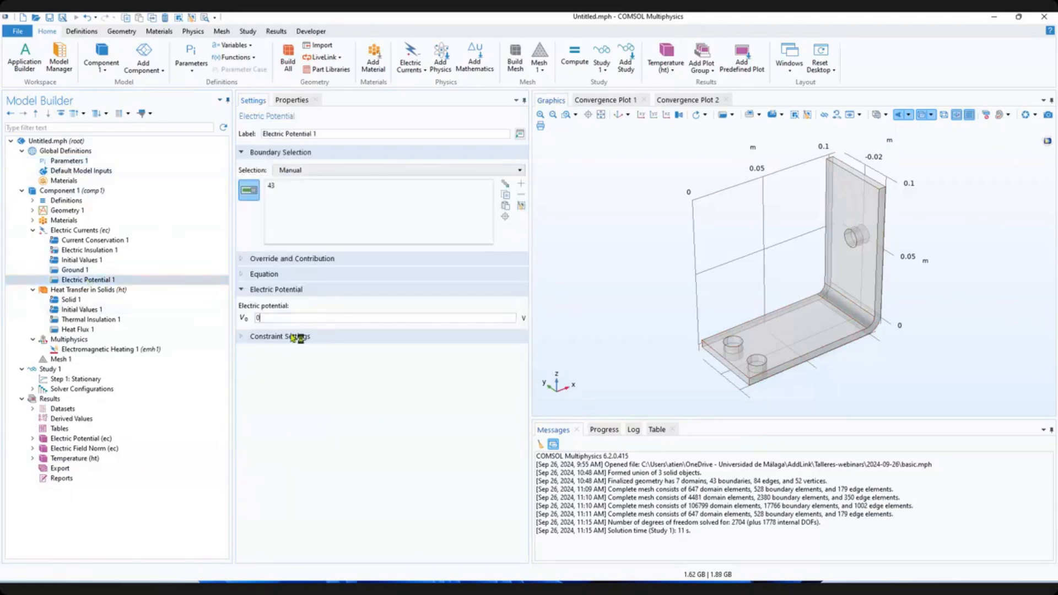
{"action": "key", "text": "BackSpace"}
{"action": "type", "text": "Vtot"}
{"action": "left_click", "coordinate": [80, 270]}
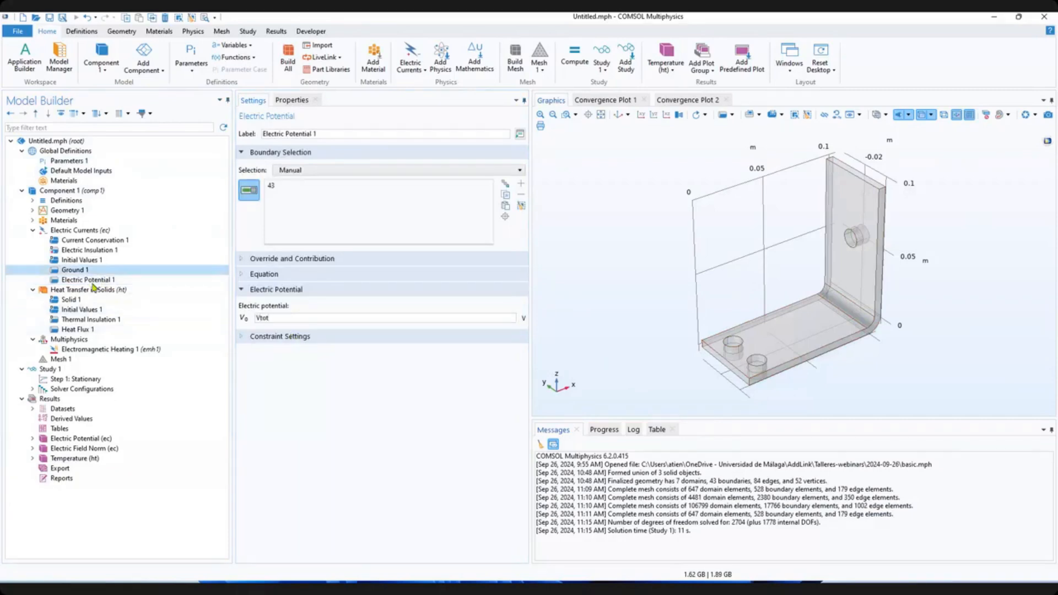
{"action": "left_click", "coordinate": [95, 281]}
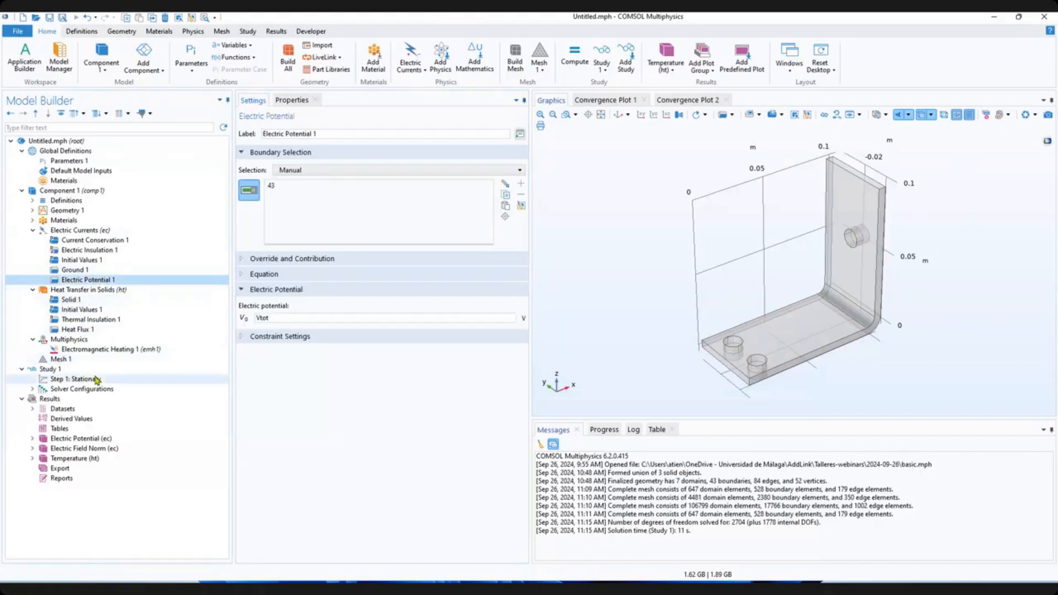
Recompute the stationary step of Study 1 and display the Electric Potential (ec) plot.
{"action": "left_click", "coordinate": [96, 380]}
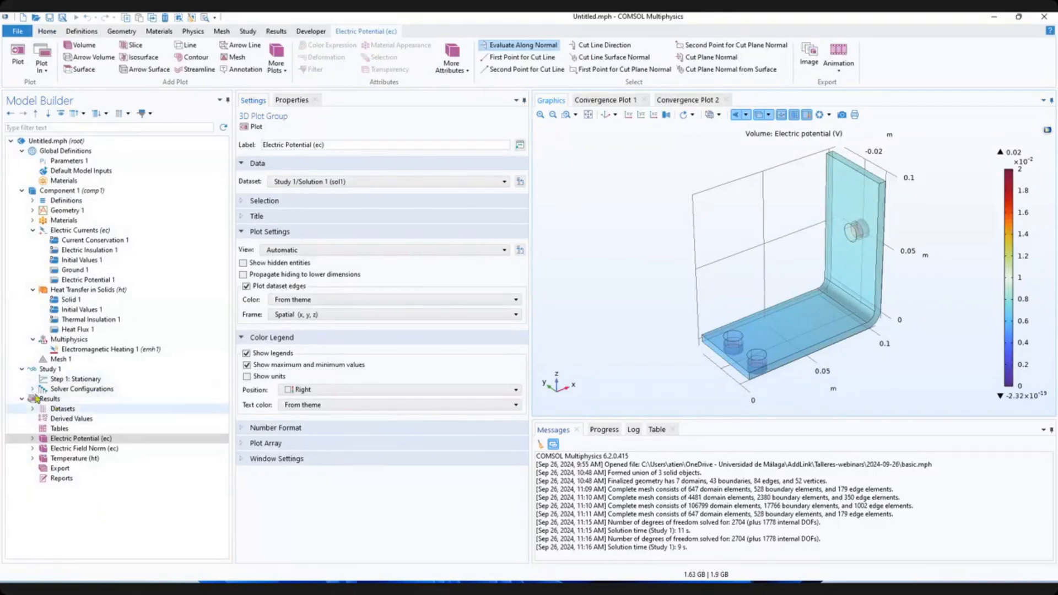
{"action": "left_click", "coordinate": [48, 399]}
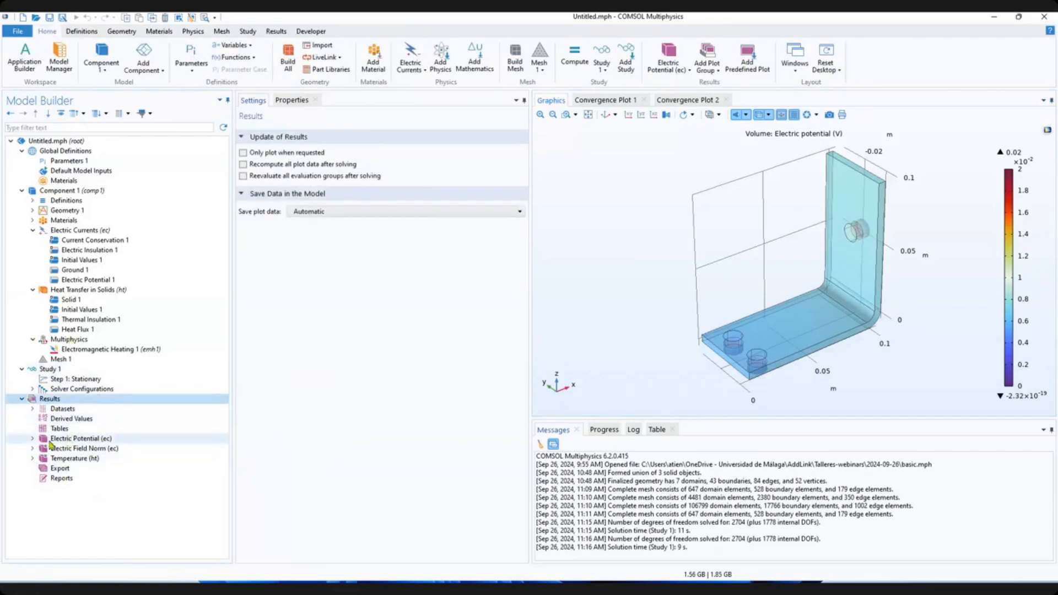
{"action": "left_click", "coordinate": [84, 439]}
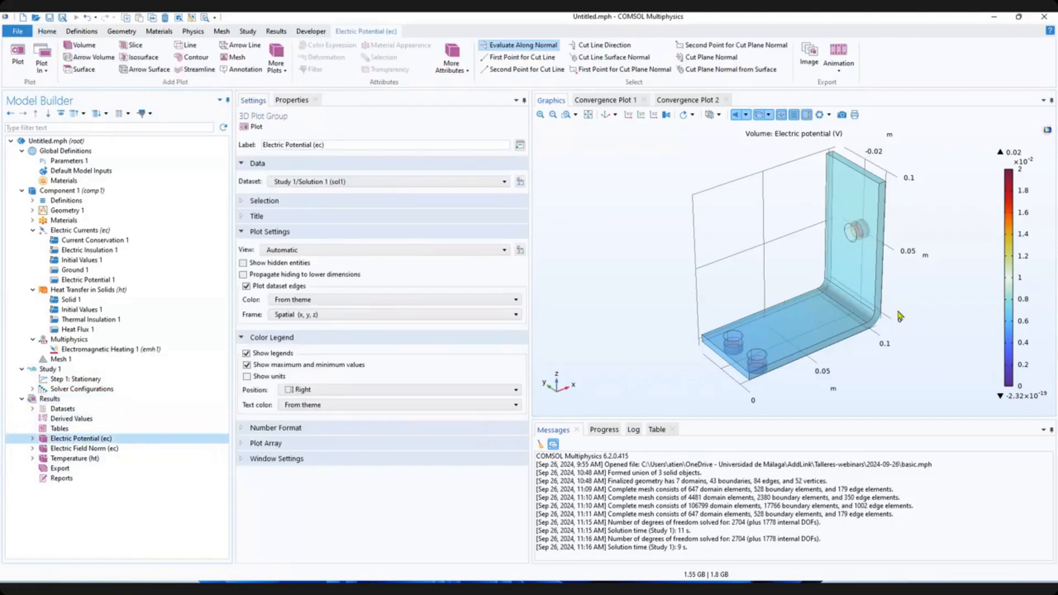
Show units on the Temperature plot's color legend and inspect the temperature distribution across the bracket.
{"action": "left_click", "coordinate": [82, 458]}
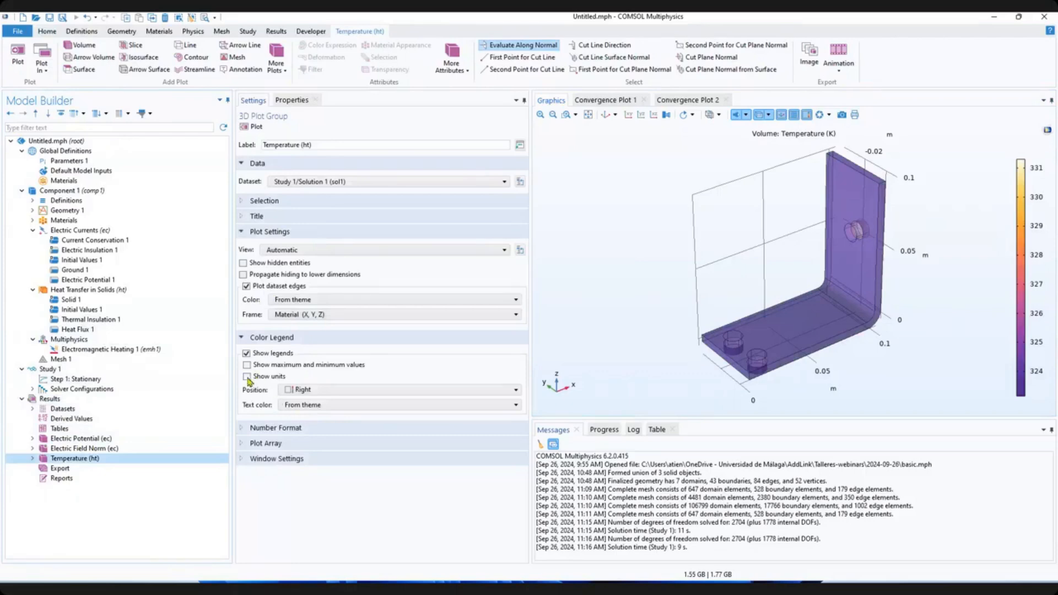
{"action": "left_click", "coordinate": [247, 376]}
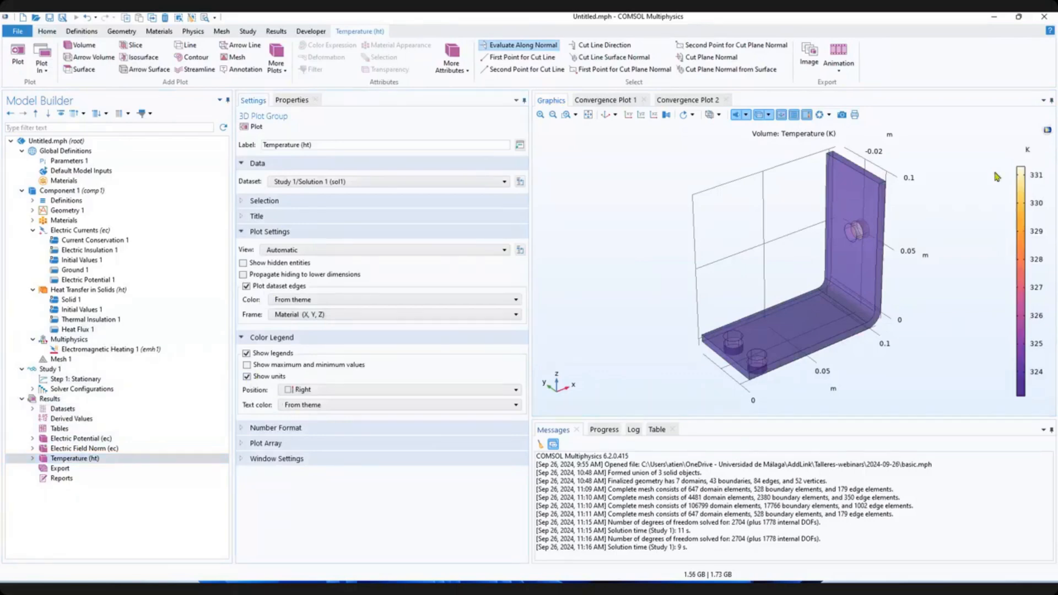
{"action": "left_click_drag", "start_coordinate": [1015, 174], "coordinate": [1026, 168]}
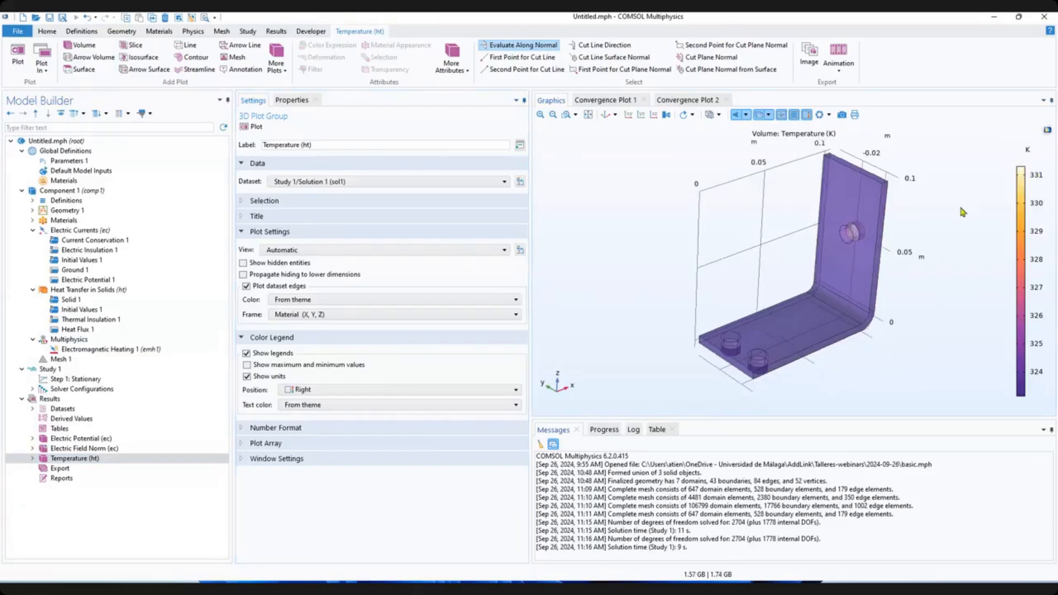
{"action": "left_click_drag", "start_coordinate": [908, 268], "coordinate": [692, 287]}
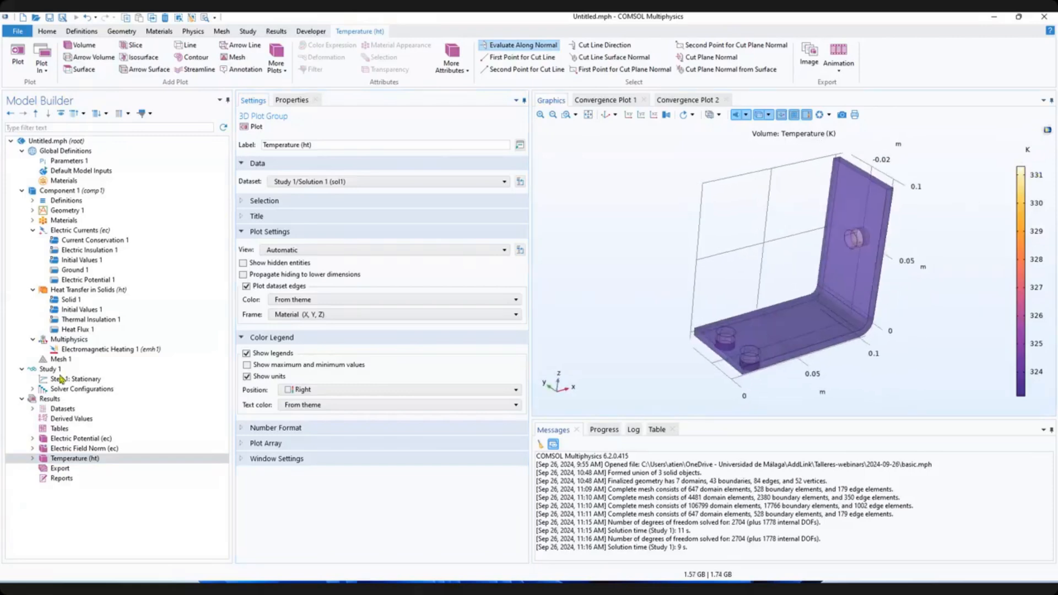
Set the Temperature plot's Volume 1 unit to degC, replot it and inspect the heated bolt on the upright flange.
{"action": "left_click", "coordinate": [32, 459]}
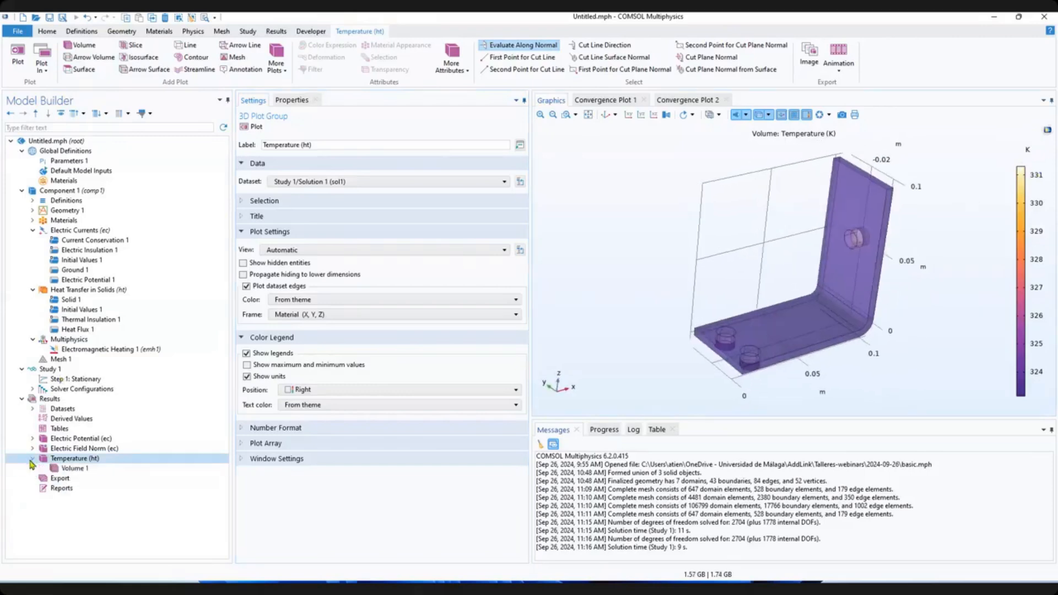
{"action": "left_click", "coordinate": [67, 468]}
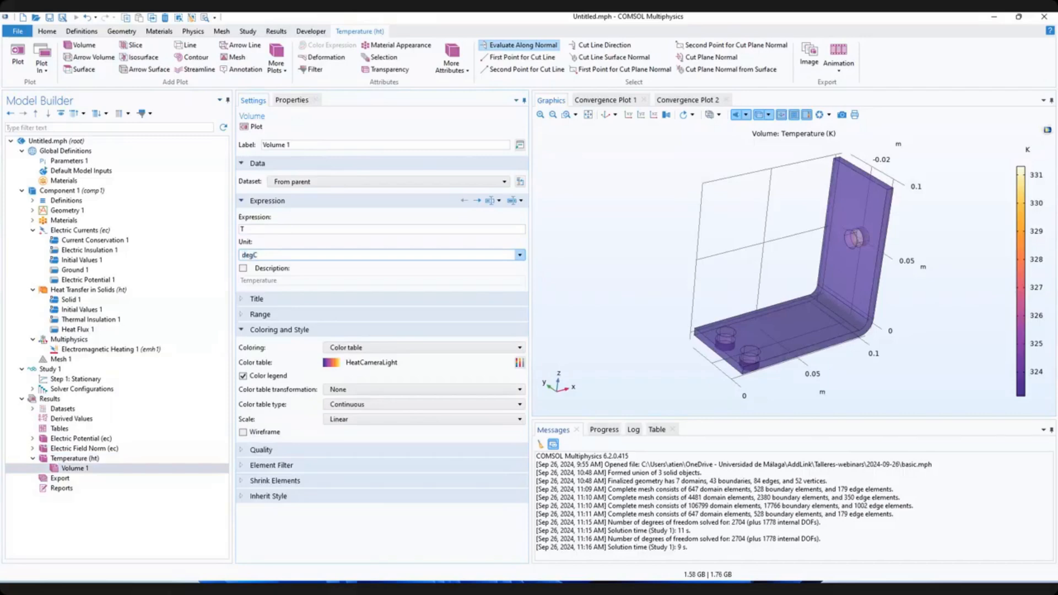
{"action": "left_click", "coordinate": [256, 128]}
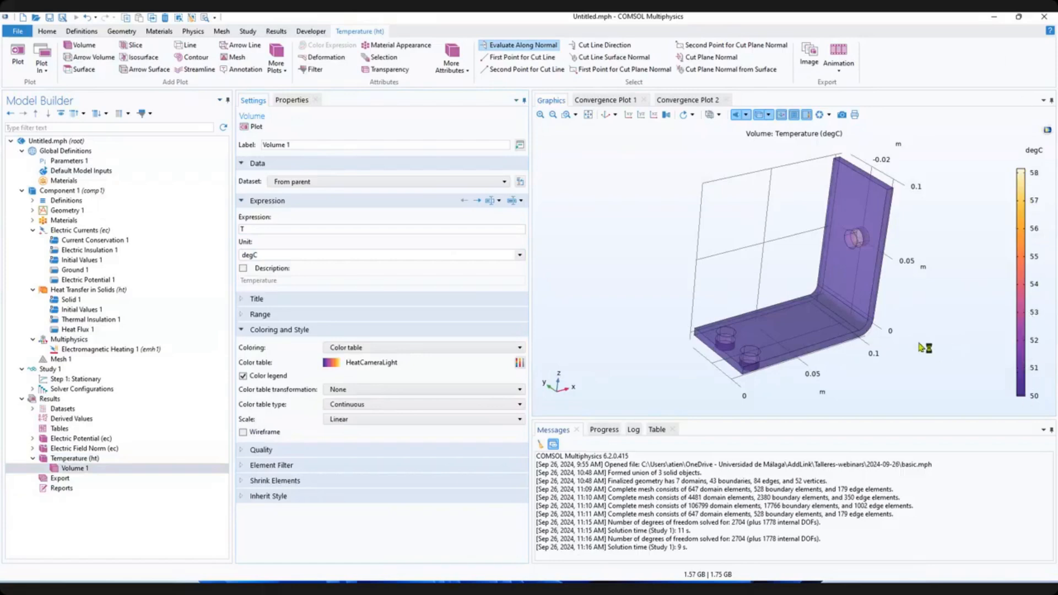
{"action": "left_click_drag", "start_coordinate": [934, 345], "coordinate": [895, 297]}
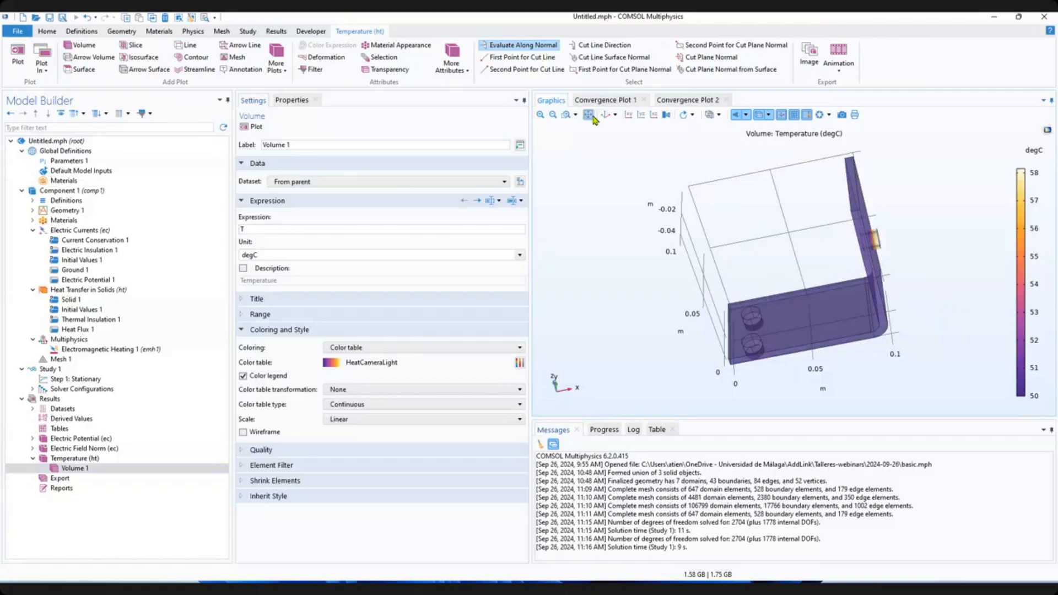
{"action": "scroll", "coordinate": [895, 239], "scroll_direction": "up", "scroll_amount": 5}
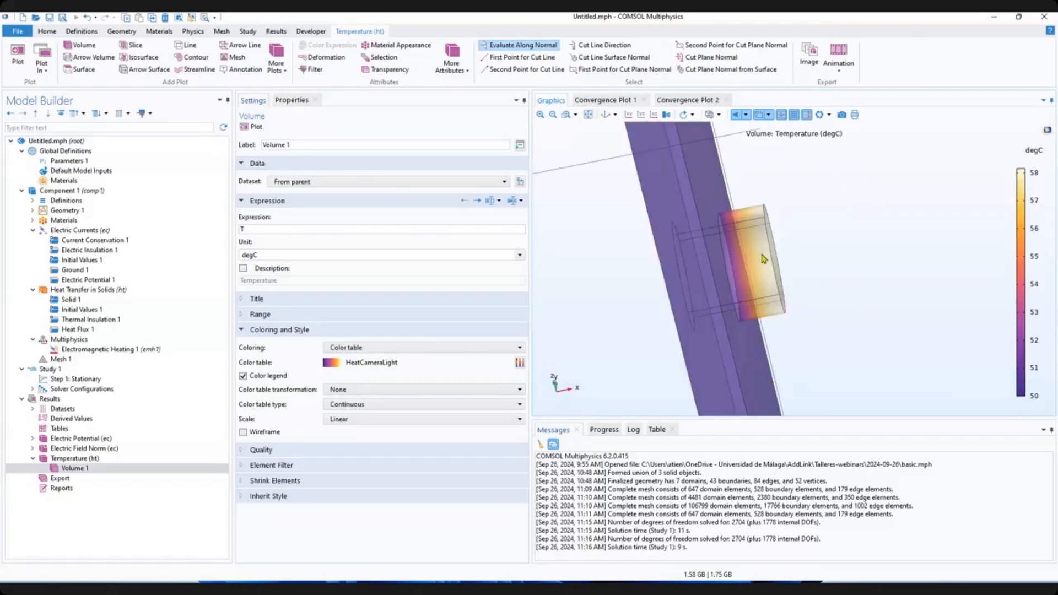
{"action": "left_click", "coordinate": [605, 114]}
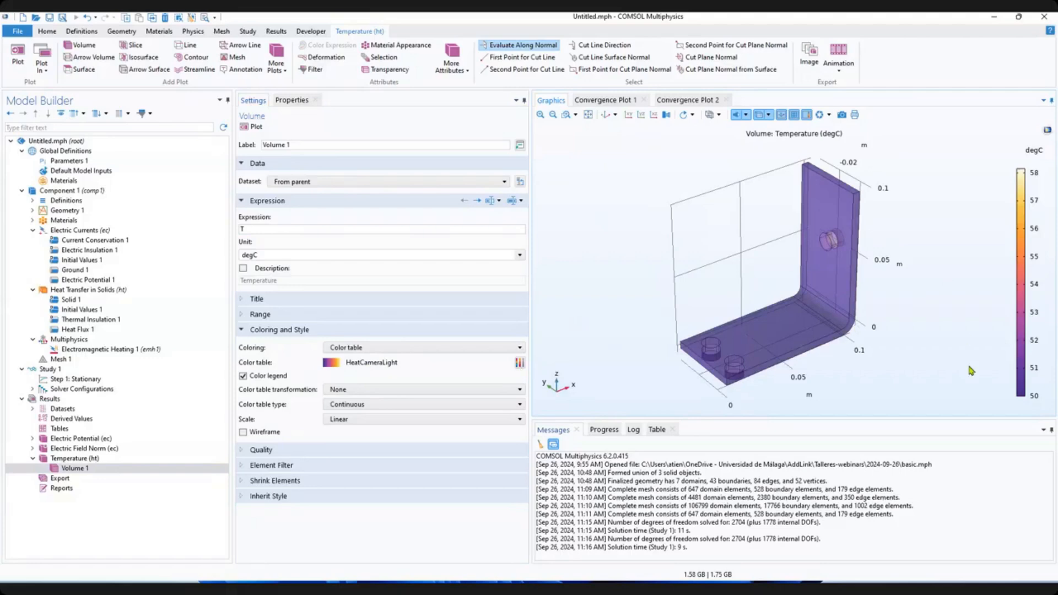
Try the Rainbow color table on the Temperature plot's Volume 1 and view the bracket with it.
{"action": "left_click", "coordinate": [519, 362]}
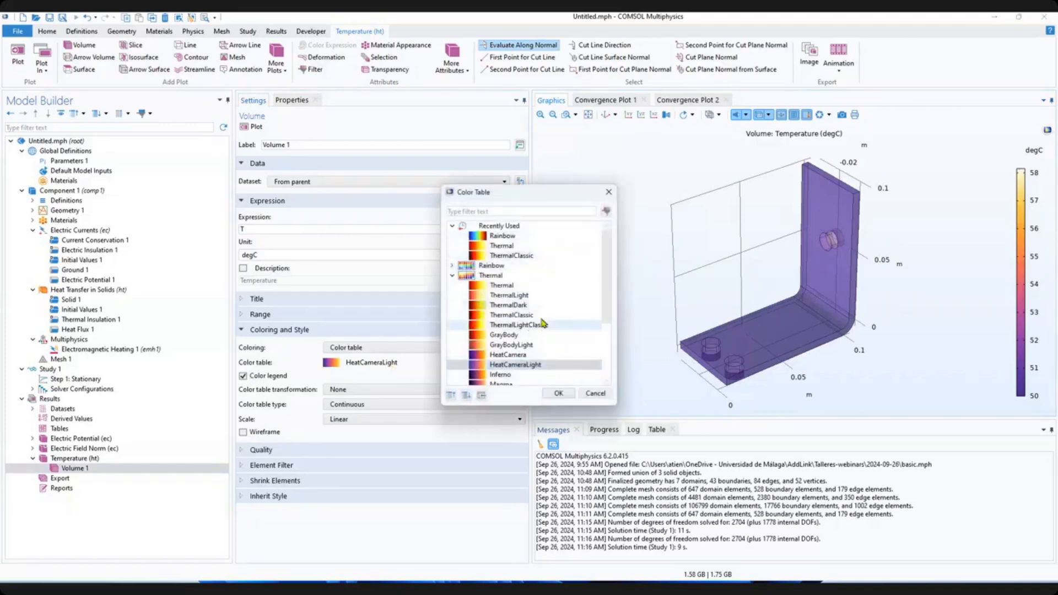
{"action": "left_click", "coordinate": [499, 235]}
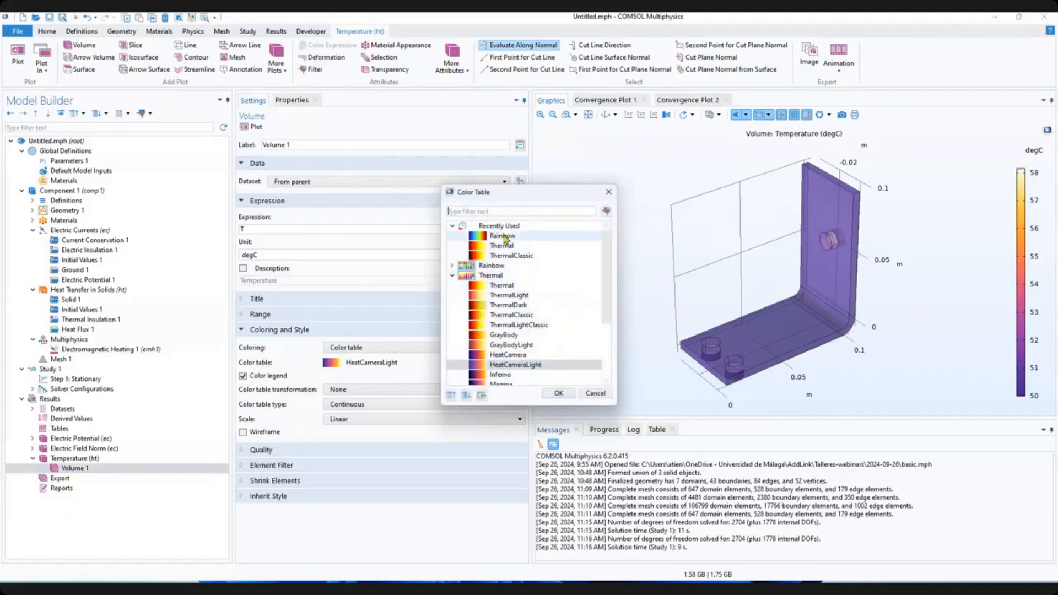
{"action": "left_click", "coordinate": [558, 393]}
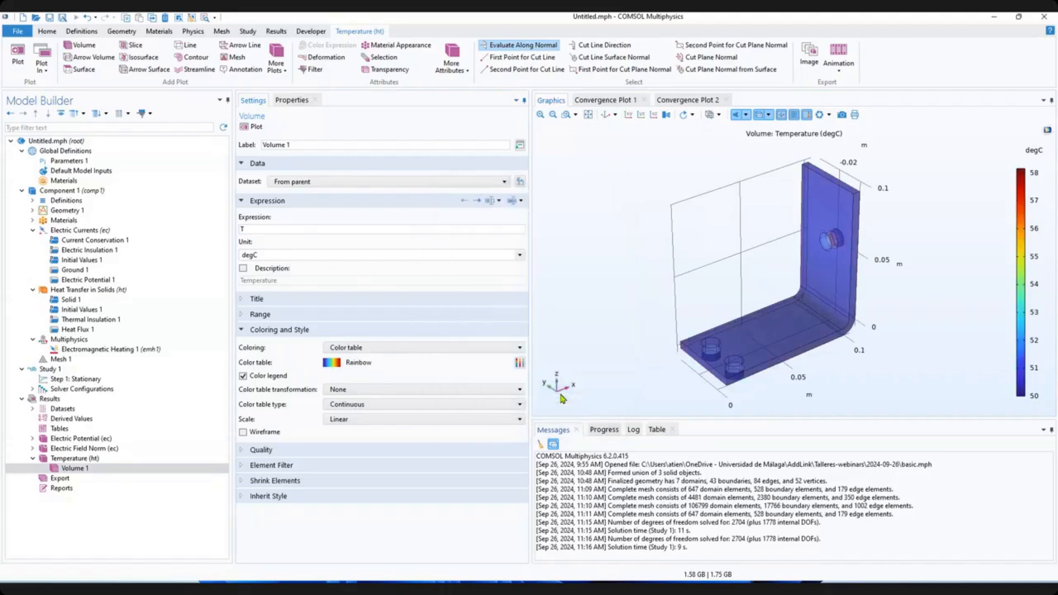
{"action": "left_click_drag", "start_coordinate": [858, 359], "coordinate": [870, 384]}
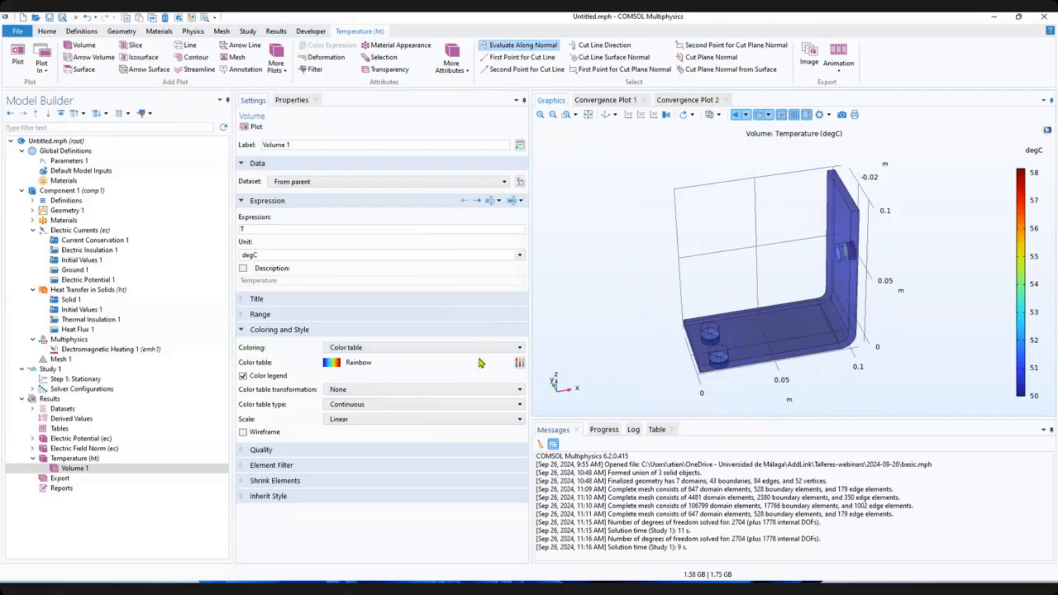
Try the Thermal color table on Volume 1 and view the bolts with it.
{"action": "left_click", "coordinate": [519, 362]}
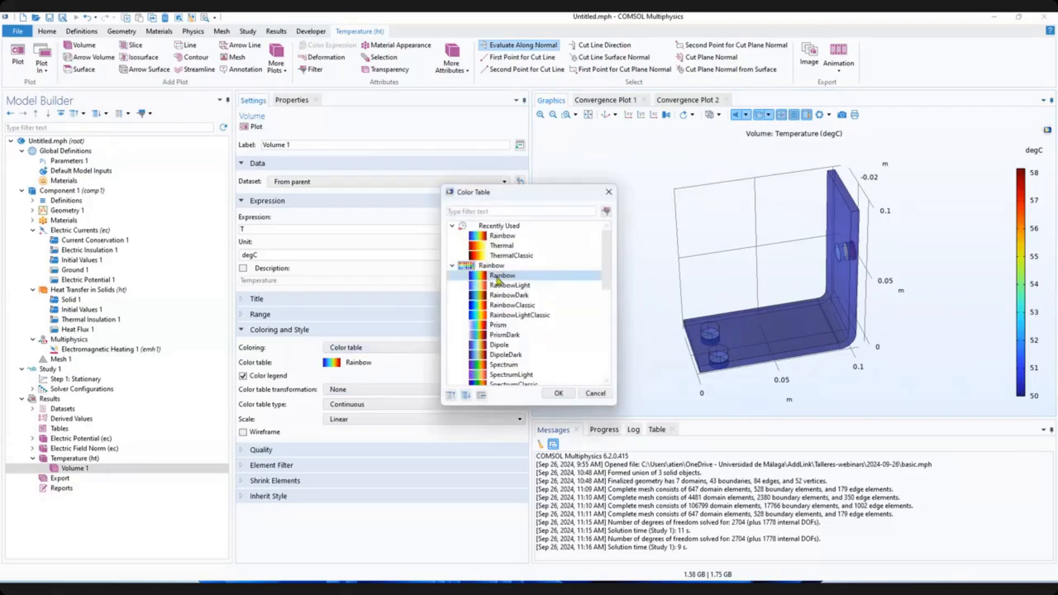
{"action": "left_click", "coordinate": [501, 245]}
{"action": "left_click", "coordinate": [559, 392]}
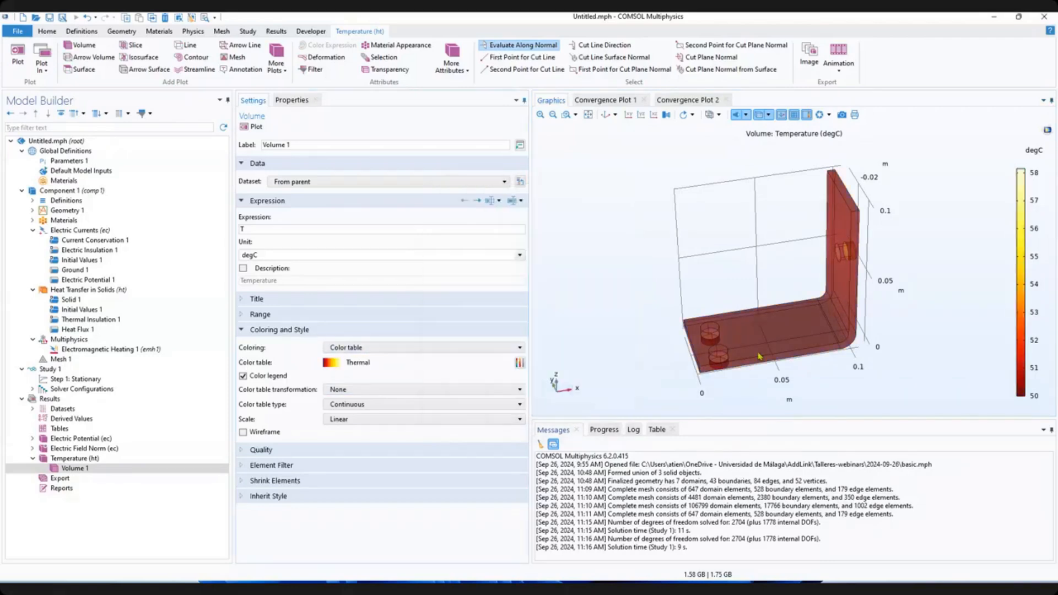
{"action": "left_click_drag", "start_coordinate": [759, 356], "coordinate": [740, 327]}
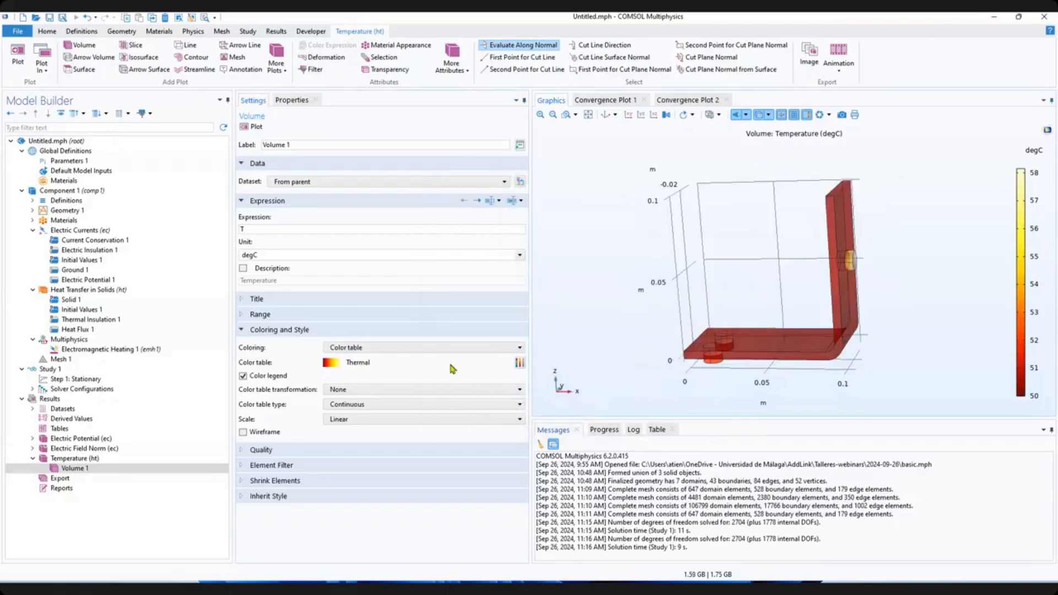
Apply the Rainbow color table to Volume 1 and turn off transparency to show the bracket opaque.
{"action": "left_click", "coordinate": [519, 362]}
{"action": "scroll", "coordinate": [513, 297], "scroll_direction": "up", "scroll_amount": 5}
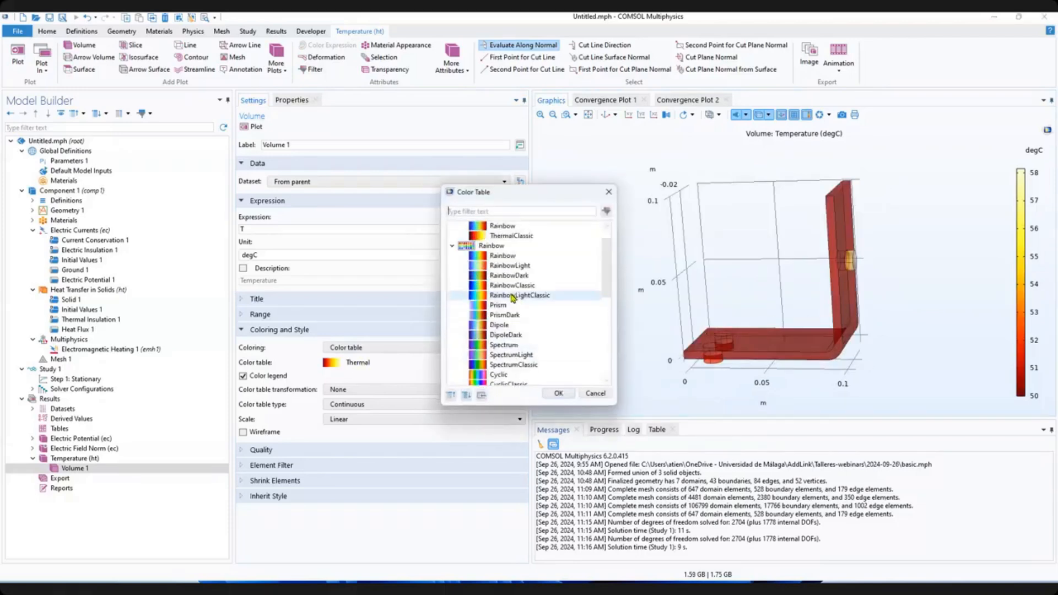
{"action": "left_click", "coordinate": [503, 255]}
{"action": "left_click", "coordinate": [558, 393]}
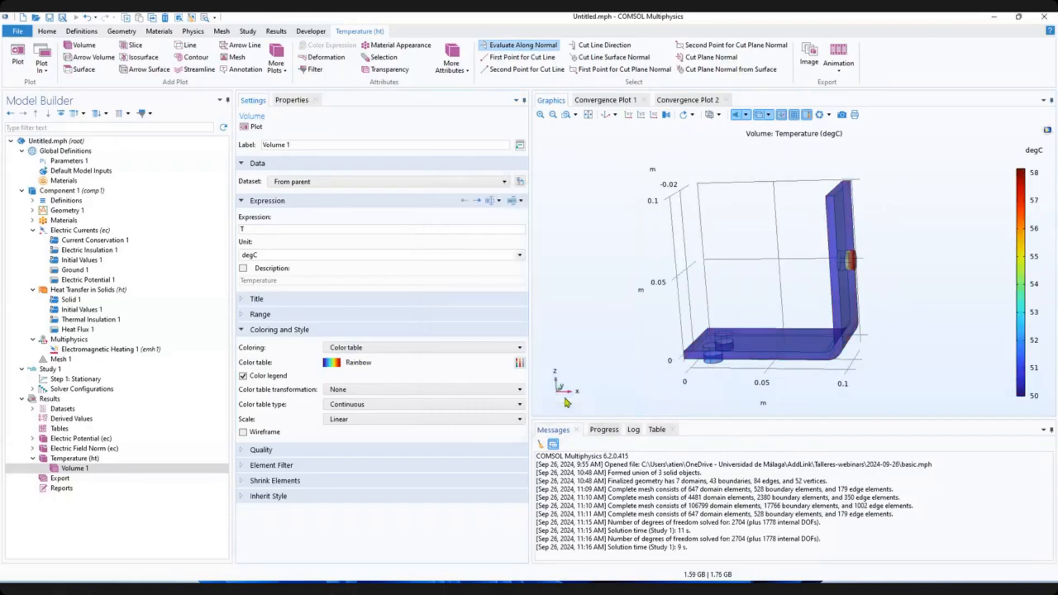
{"action": "left_click", "coordinate": [609, 114]}
{"action": "left_click", "coordinate": [763, 117]}
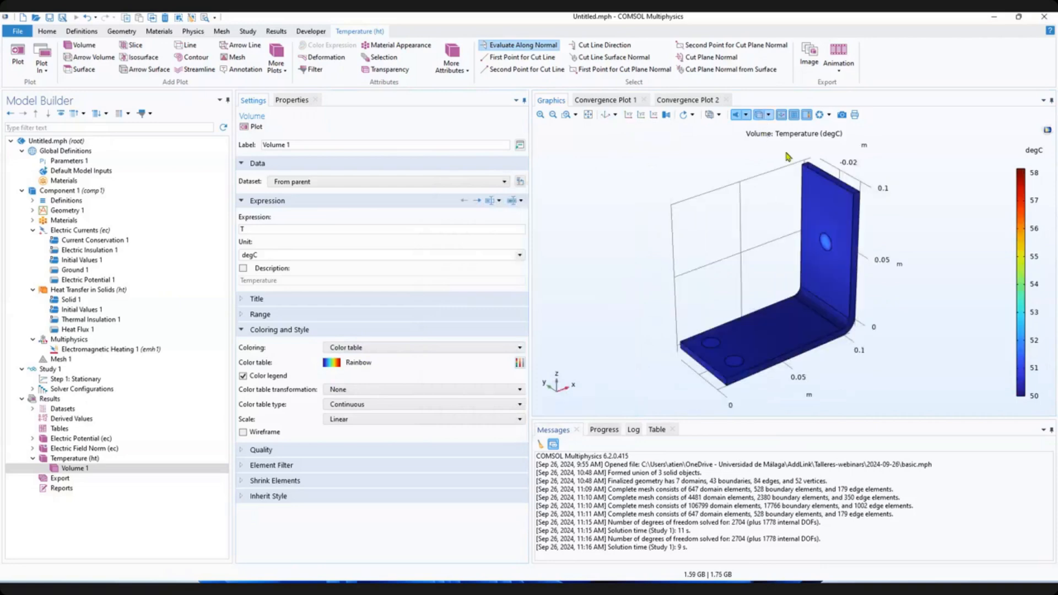
{"action": "left_click_drag", "start_coordinate": [921, 320], "coordinate": [859, 292]}
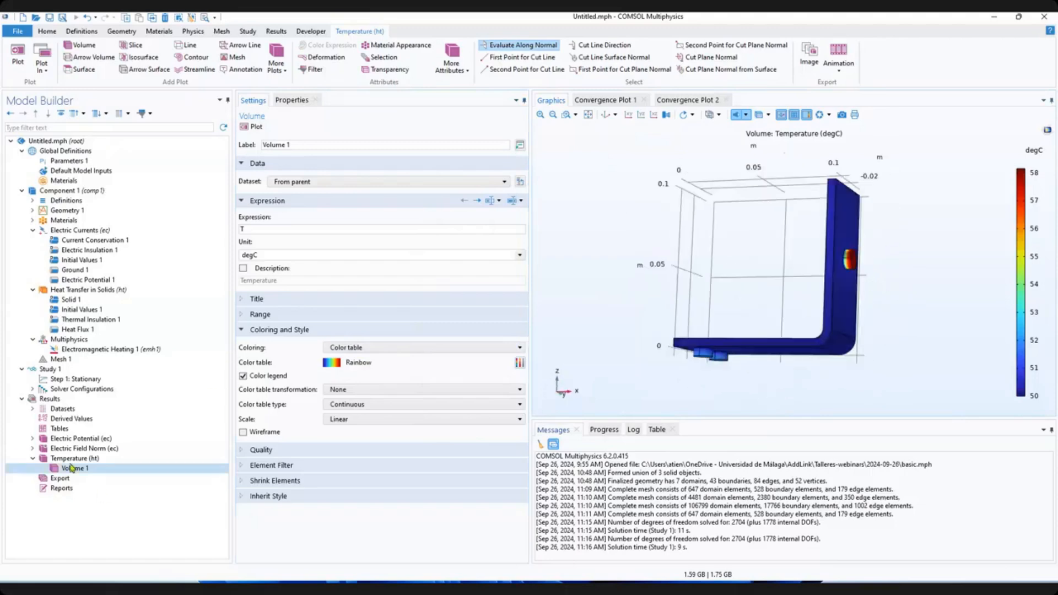
Examine the Electric Field Norm (ec) plot and the multislice and streamline plots it contains.
{"action": "left_click", "coordinate": [32, 448]}
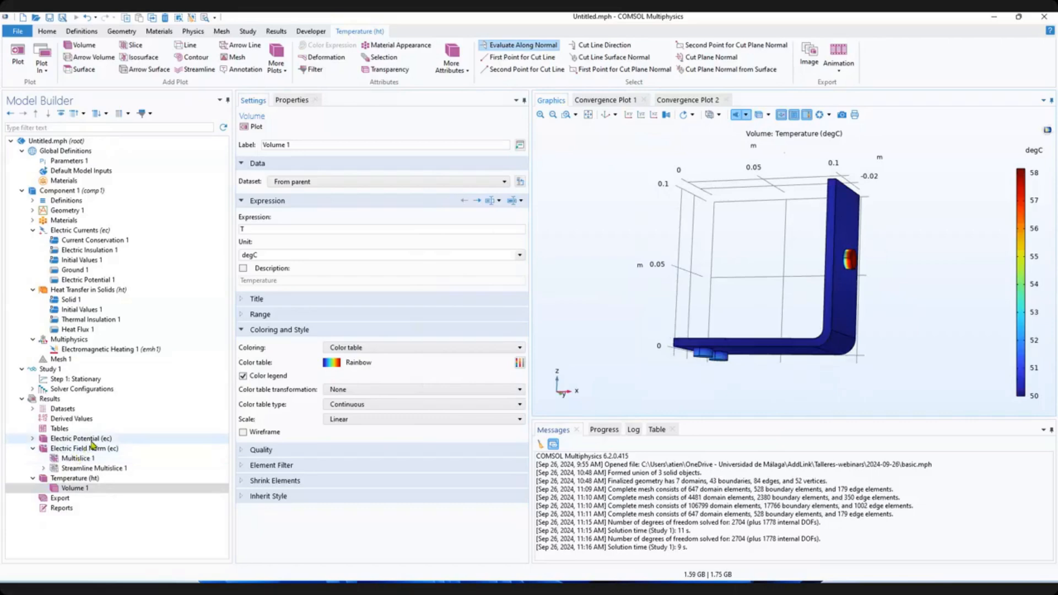
{"action": "left_click", "coordinate": [89, 448]}
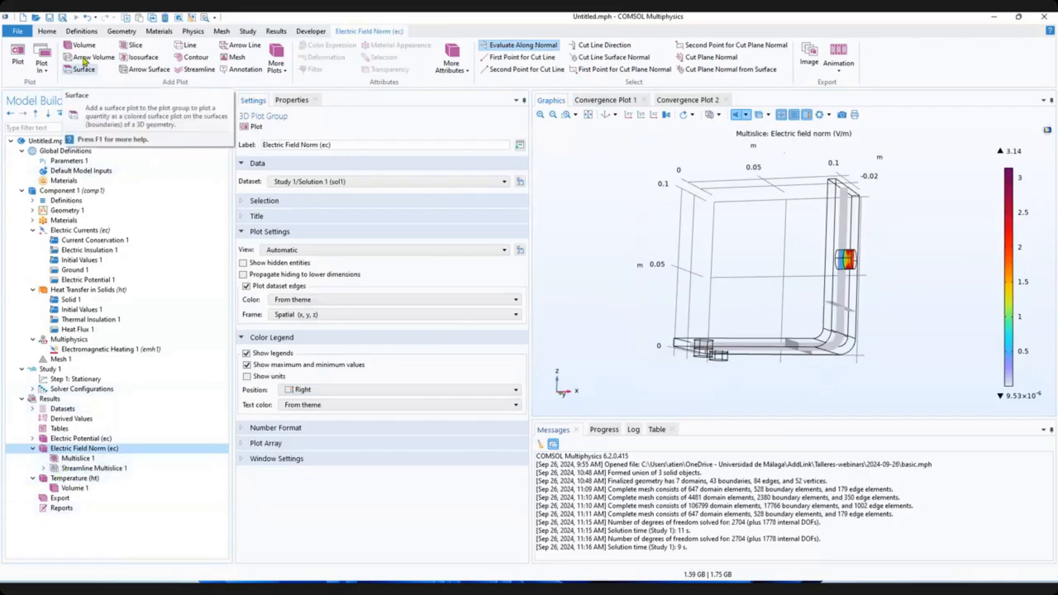
{"action": "left_click_drag", "start_coordinate": [737, 265], "coordinate": [795, 312]}
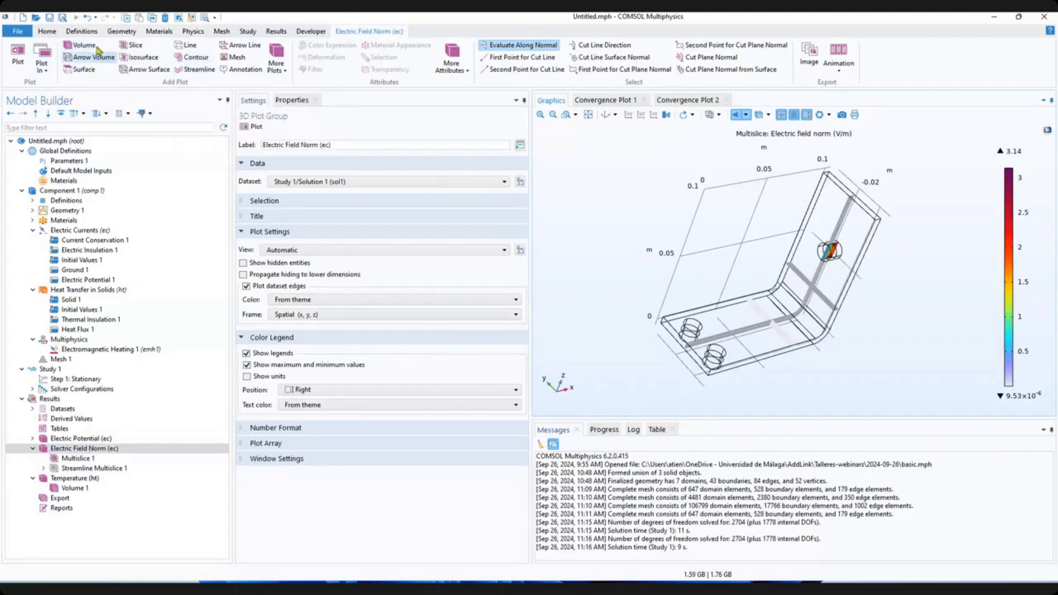
Add a slice plot of the electric potential V to the Temperature (ht) group and plot it.
{"action": "left_click", "coordinate": [72, 478]}
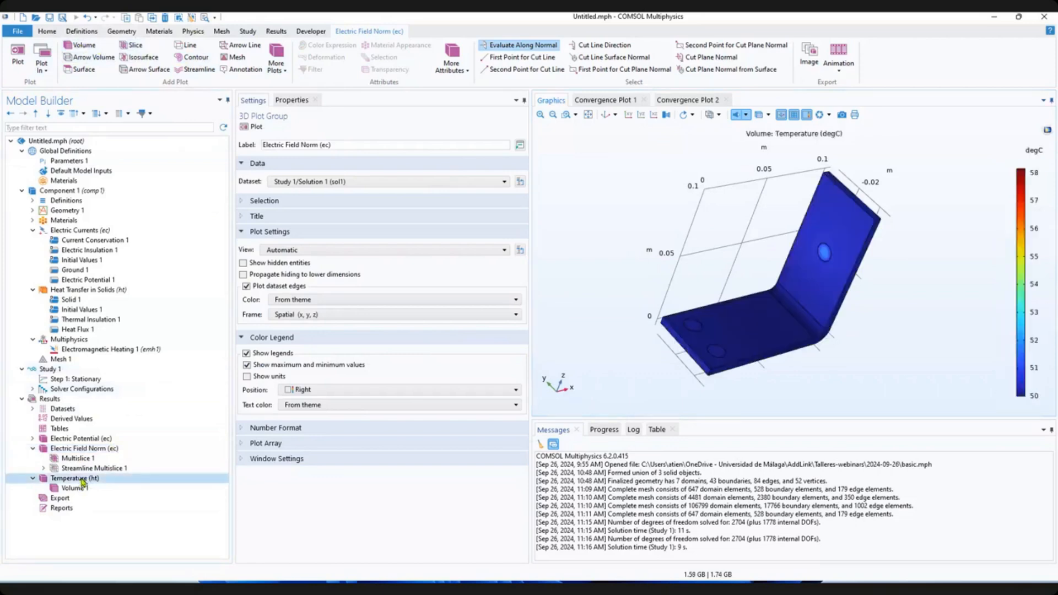
{"action": "left_click", "coordinate": [133, 47]}
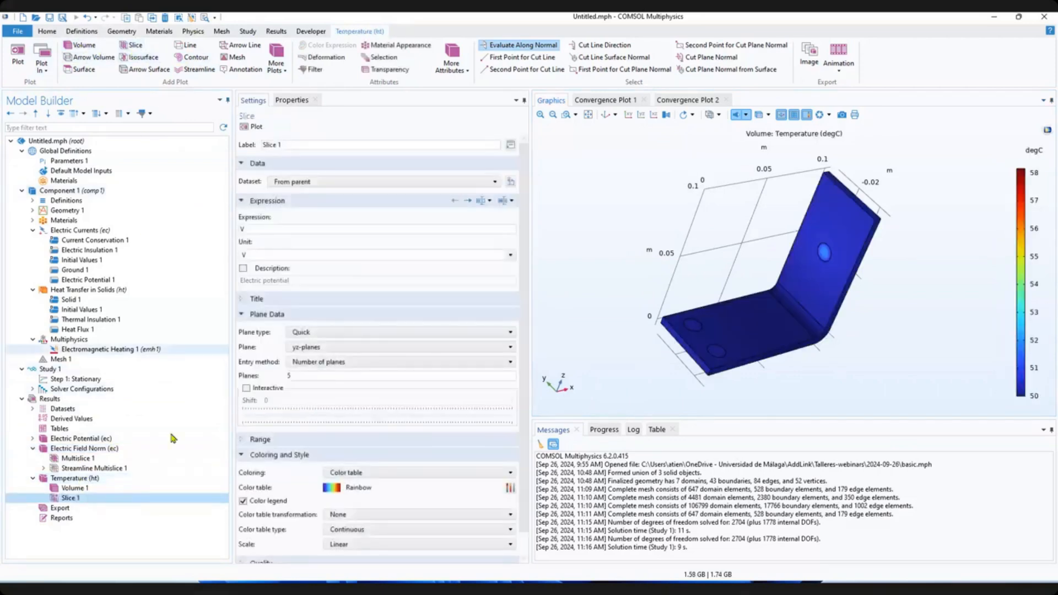
{"action": "left_click", "coordinate": [255, 128]}
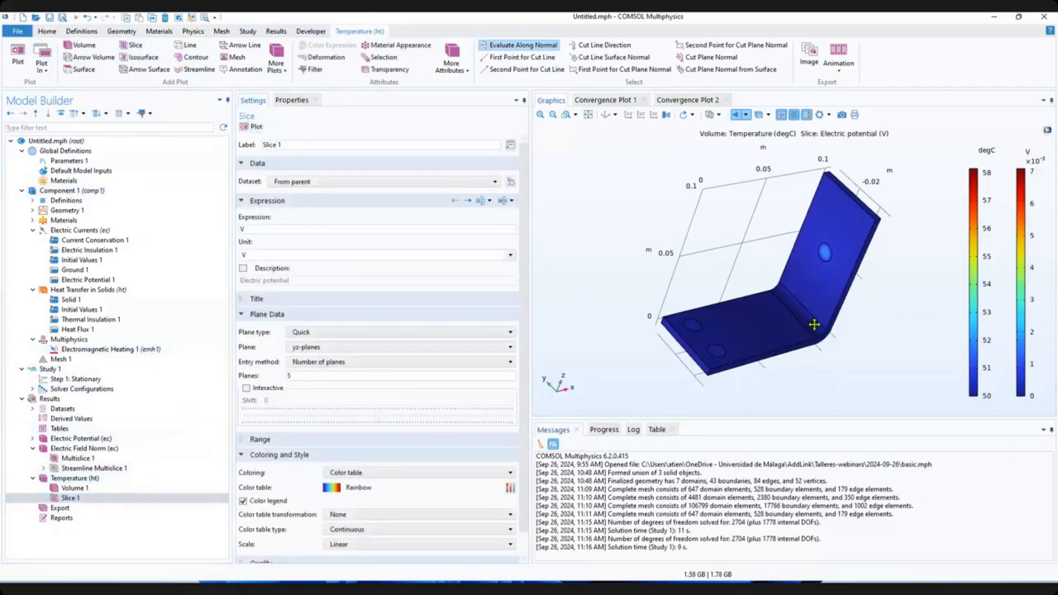
{"action": "left_click_drag", "start_coordinate": [814, 326], "coordinate": [796, 354]}
Disable Volume 1 in the Temperature group and replot to examine the electric potential slices alone.
{"action": "left_click", "coordinate": [67, 488]}
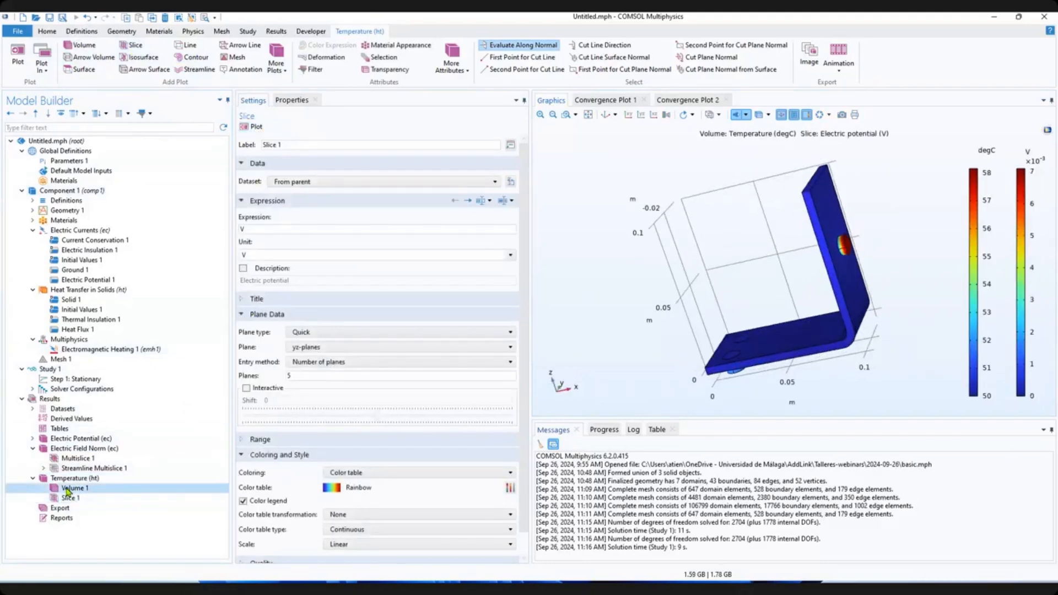
{"action": "right_click", "coordinate": [68, 488]}
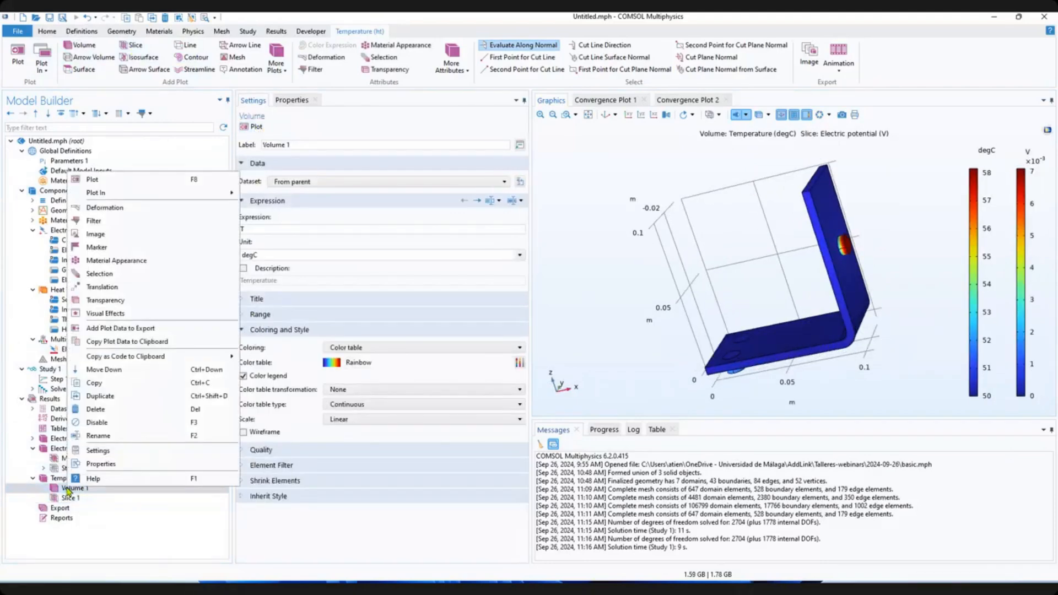
{"action": "left_click", "coordinate": [99, 422]}
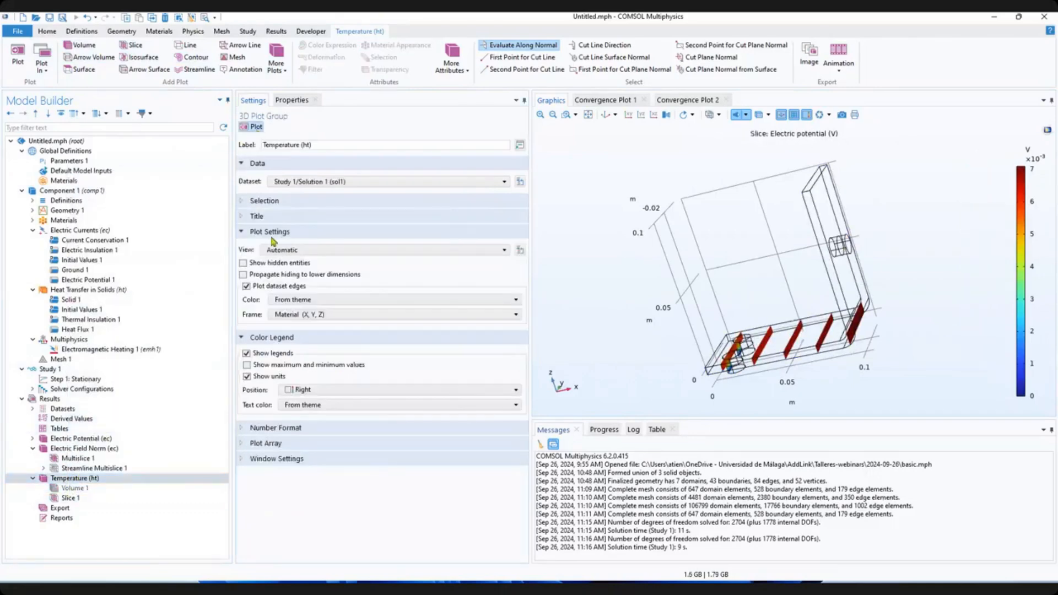
{"action": "left_click_drag", "start_coordinate": [755, 304], "coordinate": [667, 289]}
{"action": "left_click_drag", "start_coordinate": [793, 359], "coordinate": [688, 183]}
{"action": "left_click", "coordinate": [605, 114]}
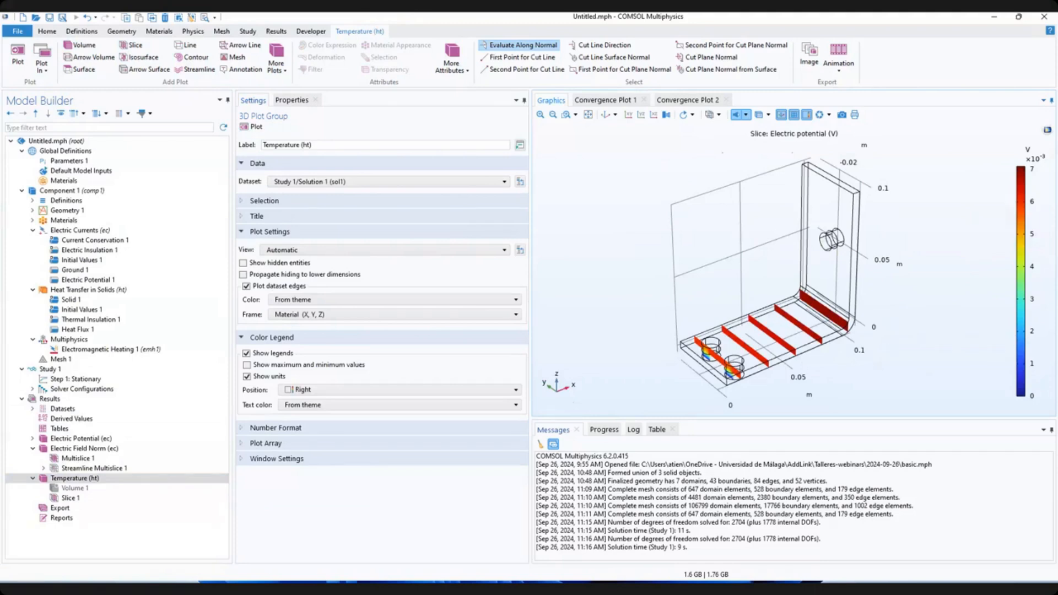
Disable Slice 1, enable Volume 1 in the Temperature group and replot the bracket's temperature.
{"action": "left_click", "coordinate": [67, 498]}
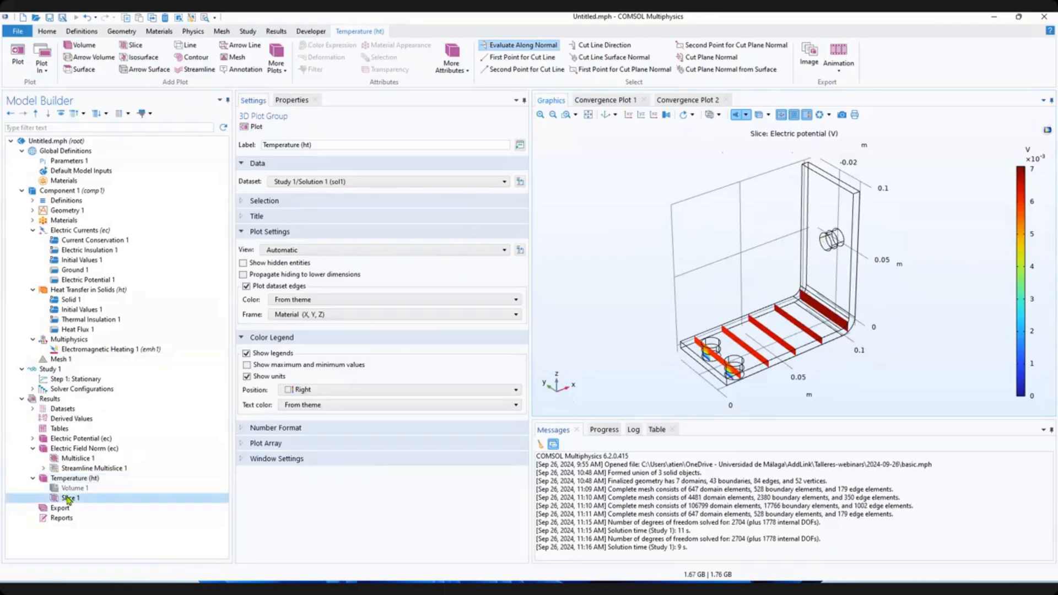
{"action": "right_click", "coordinate": [67, 497]}
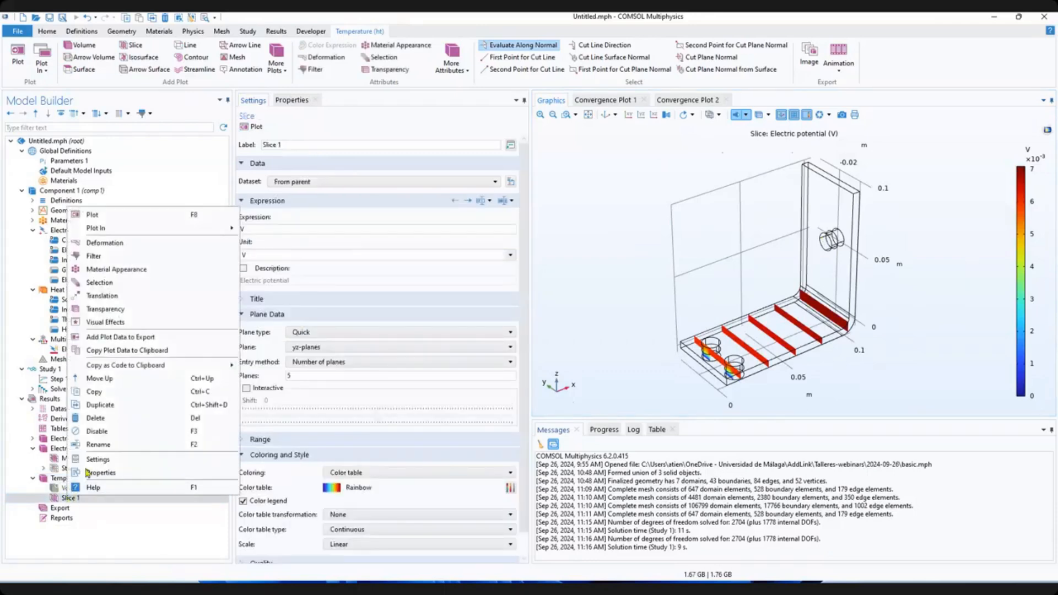
{"action": "left_click", "coordinate": [109, 432]}
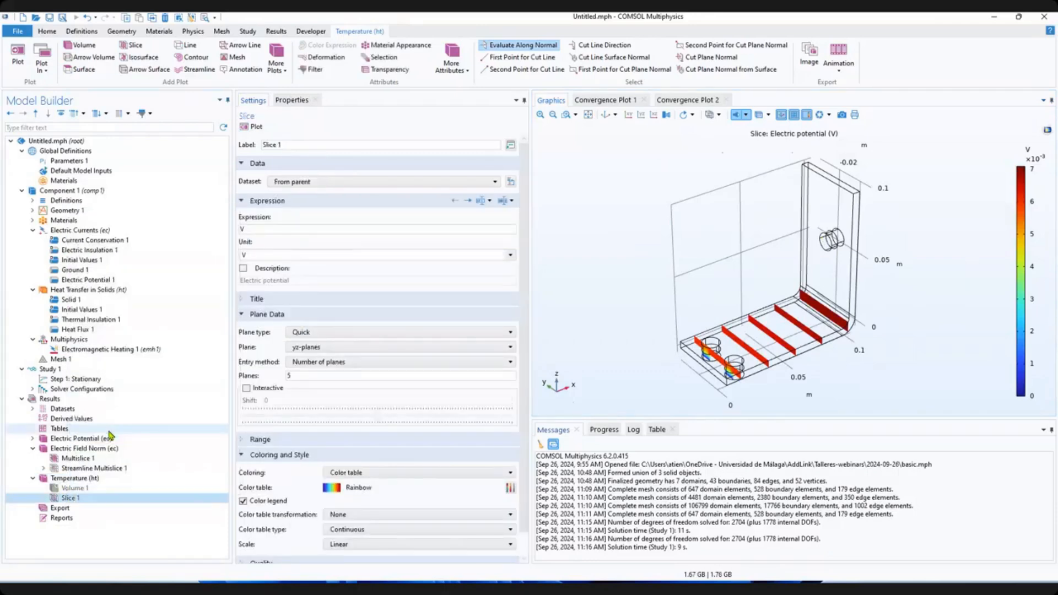
{"action": "left_click", "coordinate": [75, 488]}
{"action": "right_click", "coordinate": [74, 488]}
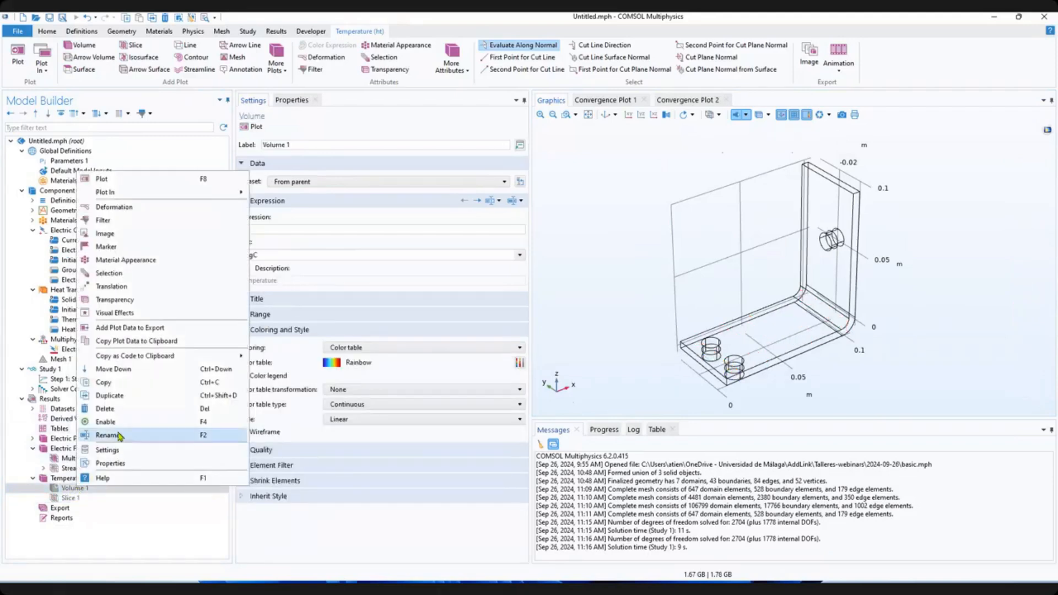
{"action": "left_click", "coordinate": [106, 422]}
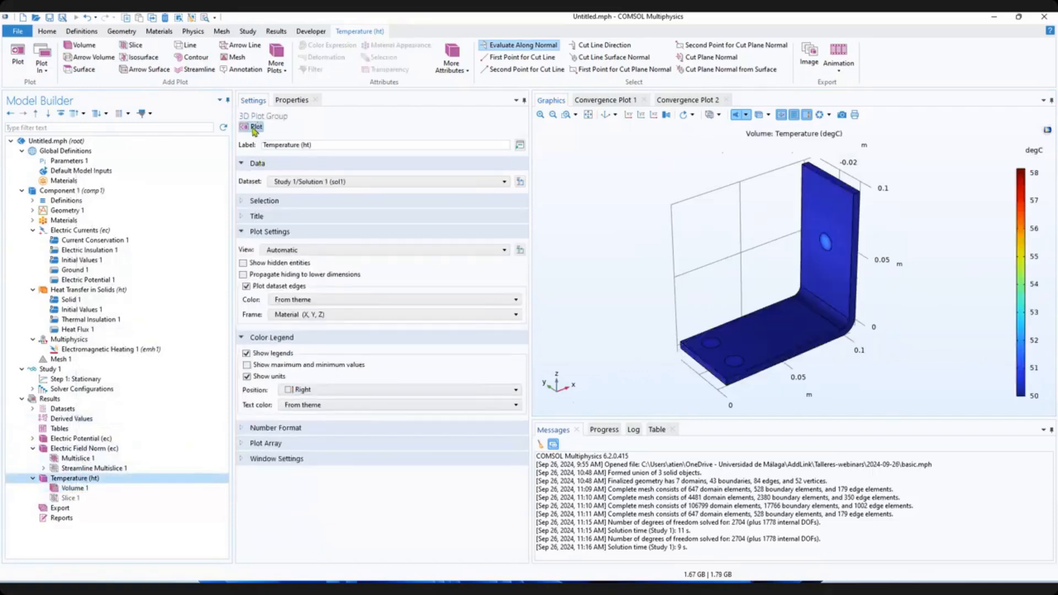
{"action": "left_click_drag", "start_coordinate": [928, 336], "coordinate": [795, 257]}
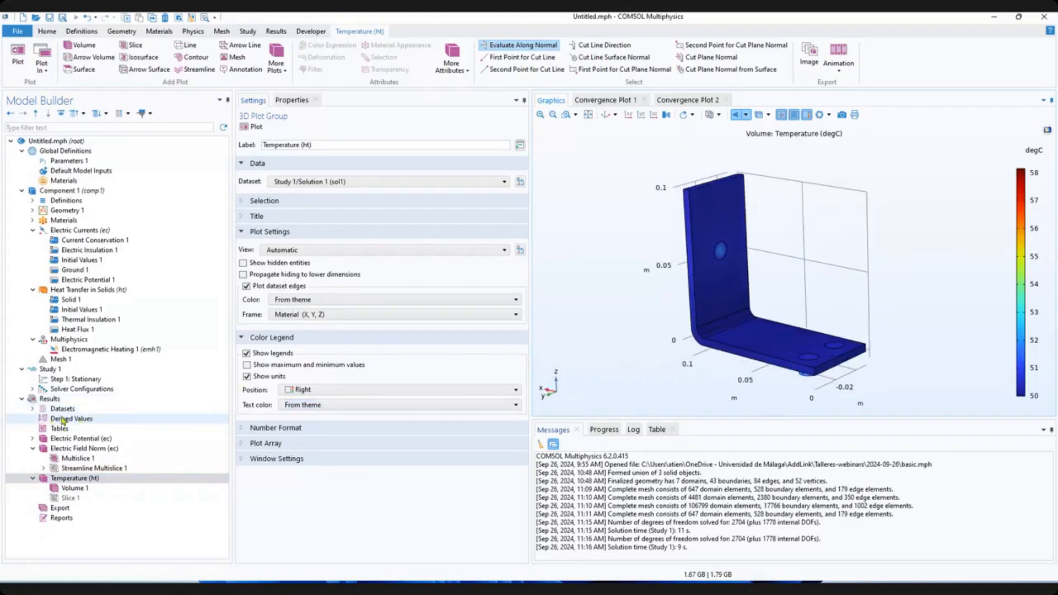
Add a Volume Average evaluation to the Derived Values of the results.
{"action": "left_click", "coordinate": [66, 421]}
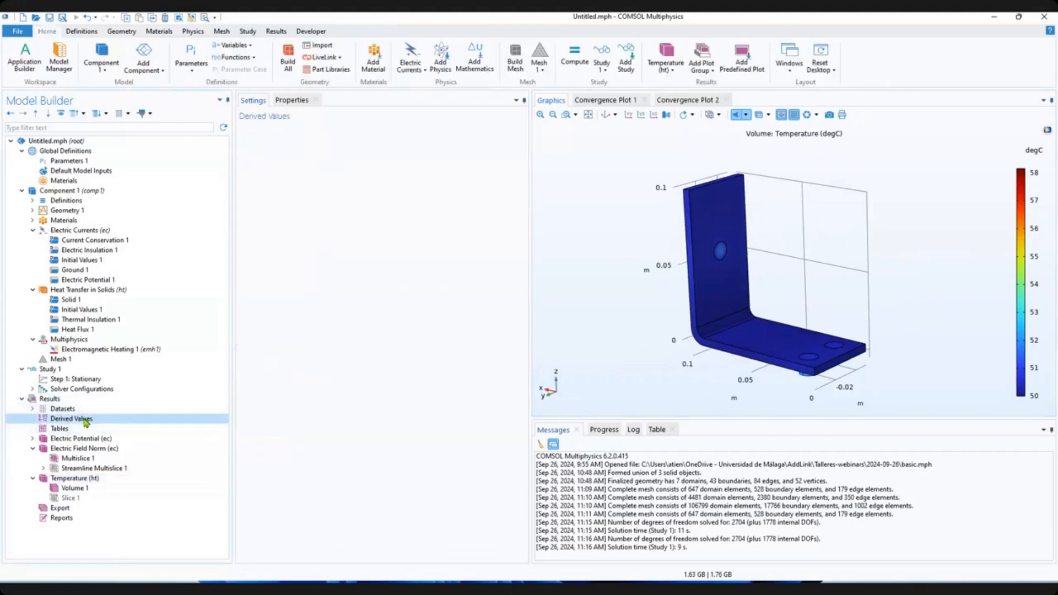
{"action": "right_click", "coordinate": [85, 421]}
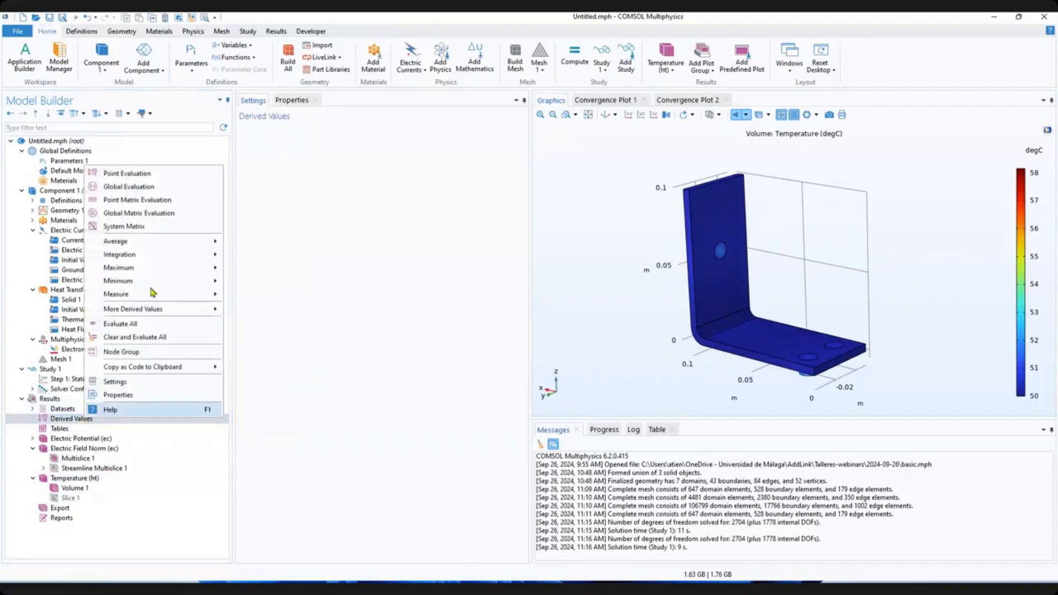
{"action": "mouse_move", "coordinate": [153, 246]}
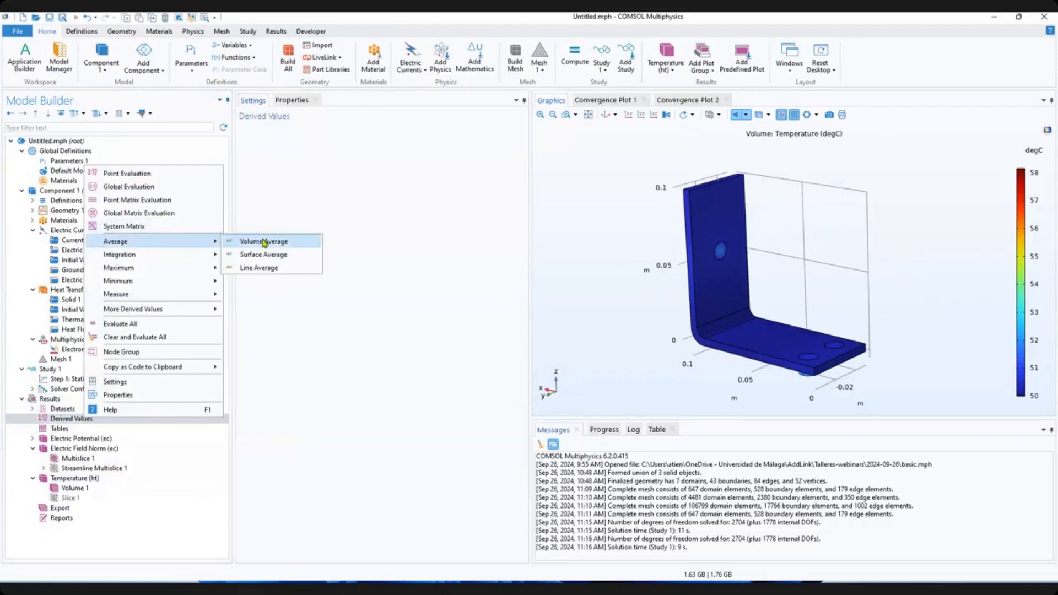
{"action": "left_click", "coordinate": [263, 242]}
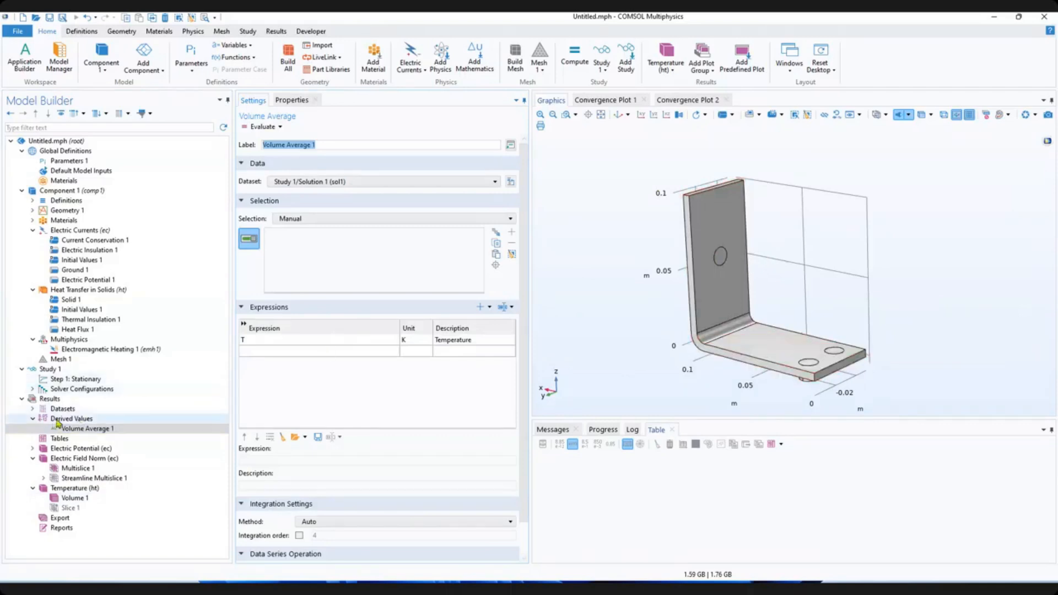
Select the bracket, domain 1, for Volume Average 1 and evaluate its average temperature T.
{"action": "right_click", "coordinate": [81, 419]}
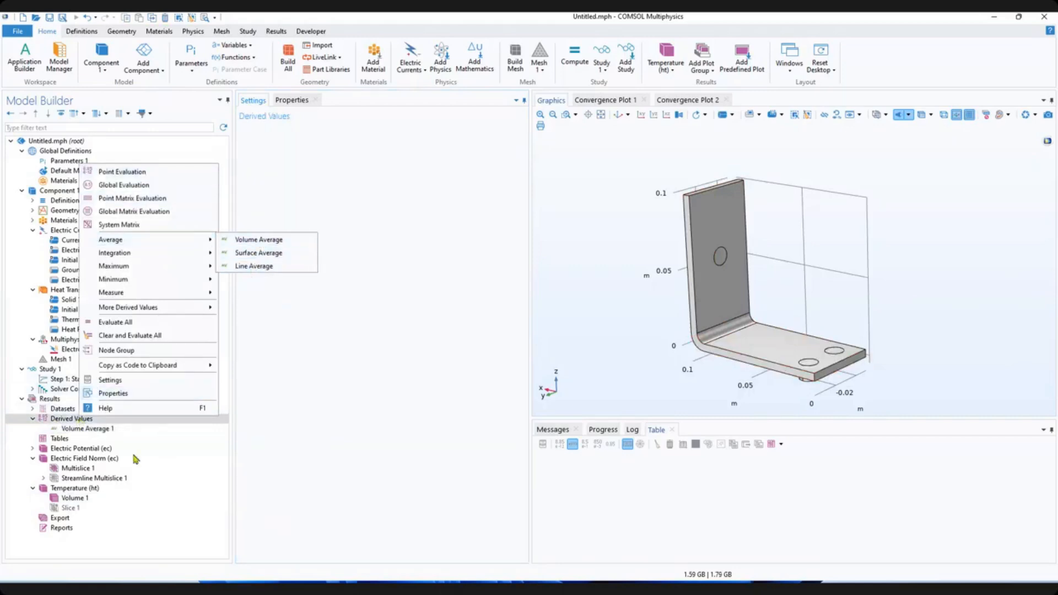
{"action": "left_click", "coordinate": [92, 430]}
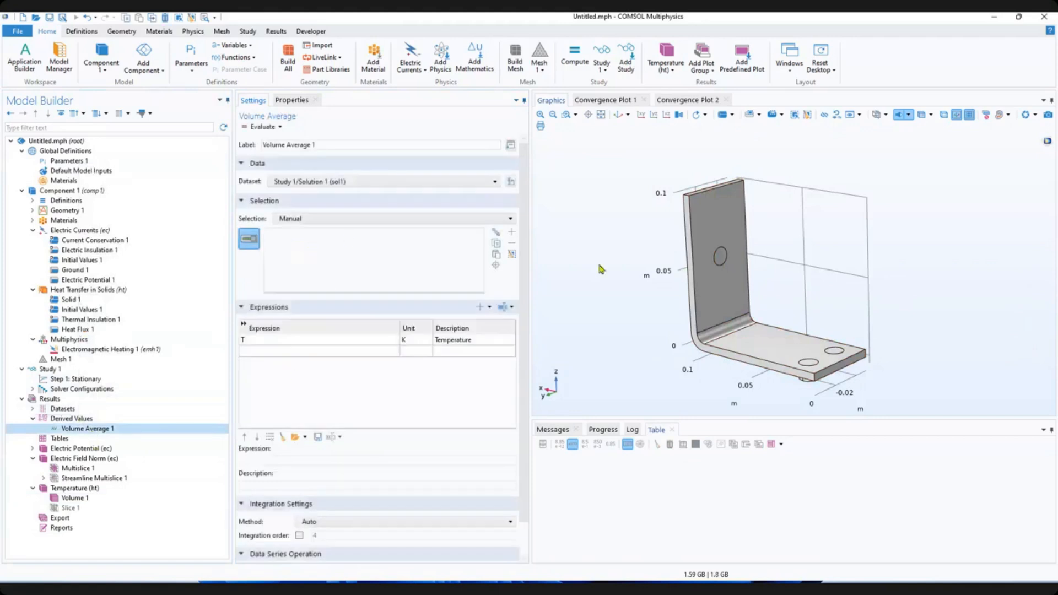
{"action": "left_click", "coordinate": [729, 300]}
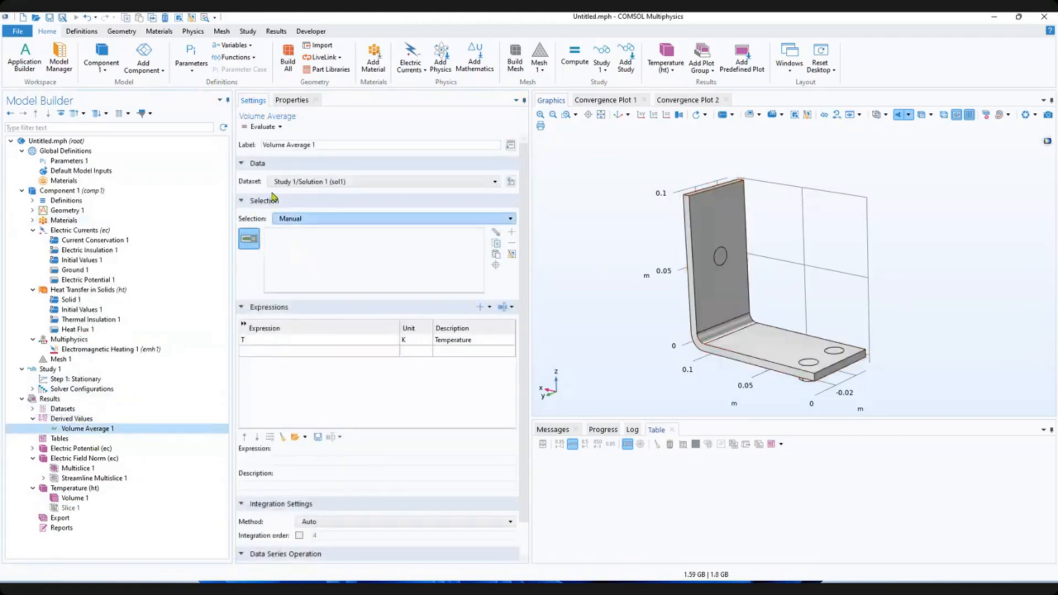
{"action": "left_click", "coordinate": [722, 304]}
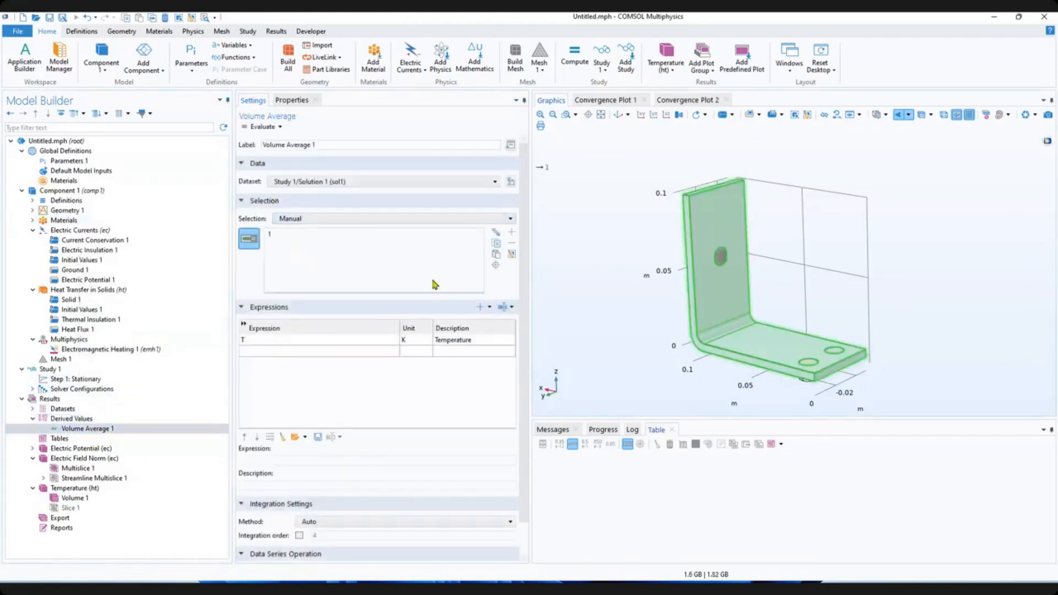
{"action": "left_click", "coordinate": [256, 127]}
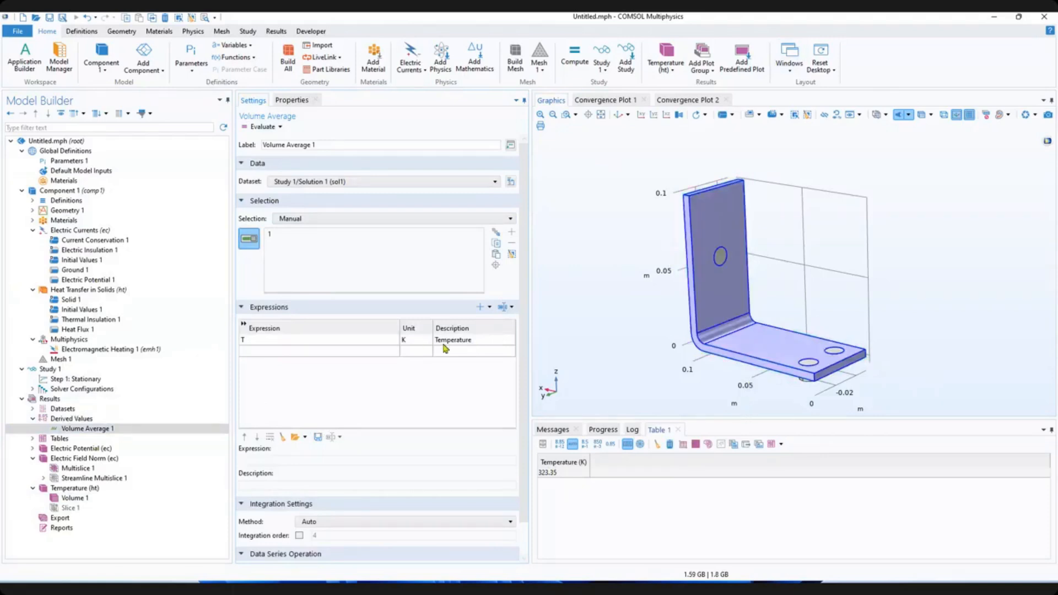
Set the temperature unit of Volume Average 1 to degC and evaluate it again.
{"action": "left_click", "coordinate": [410, 341]}
{"action": "key", "text": "BackSpace"}
{"action": "type", "text": "degC"}
{"action": "left_click", "coordinate": [431, 388]}
{"action": "left_click", "coordinate": [263, 126]}
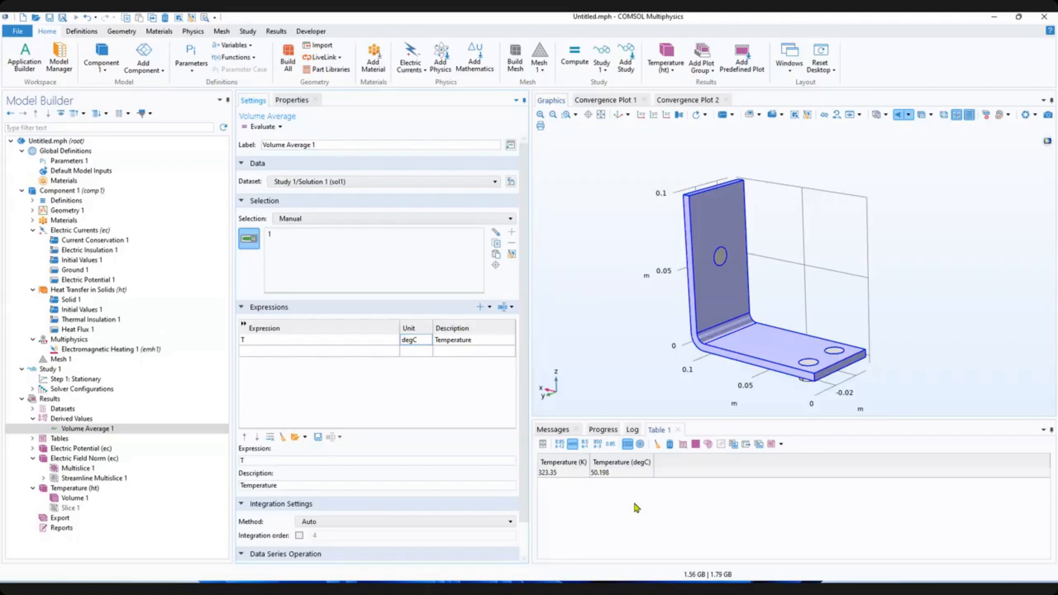
Add a Volume Maximum evaluation to Derived Values and select the bracket, domain 1, for it.
{"action": "right_click", "coordinate": [72, 418]}
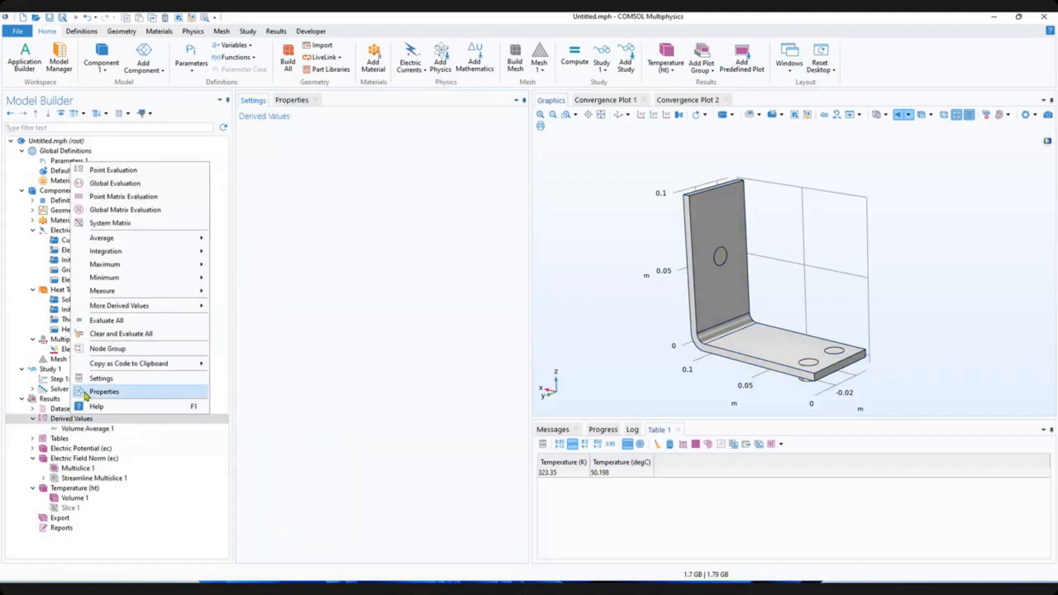
{"action": "mouse_move", "coordinate": [106, 293]}
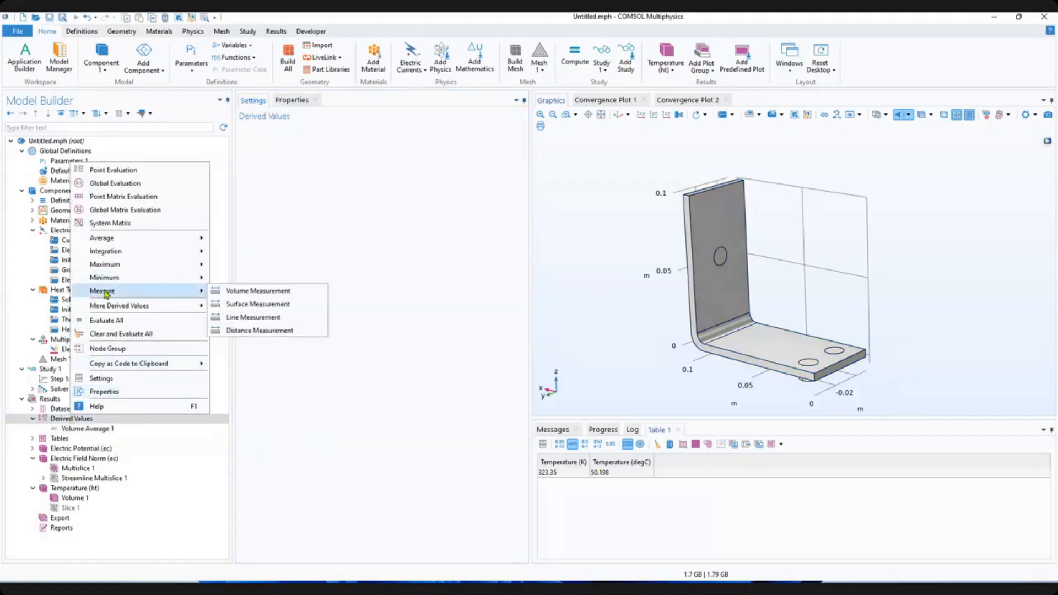
{"action": "mouse_move", "coordinate": [148, 263]}
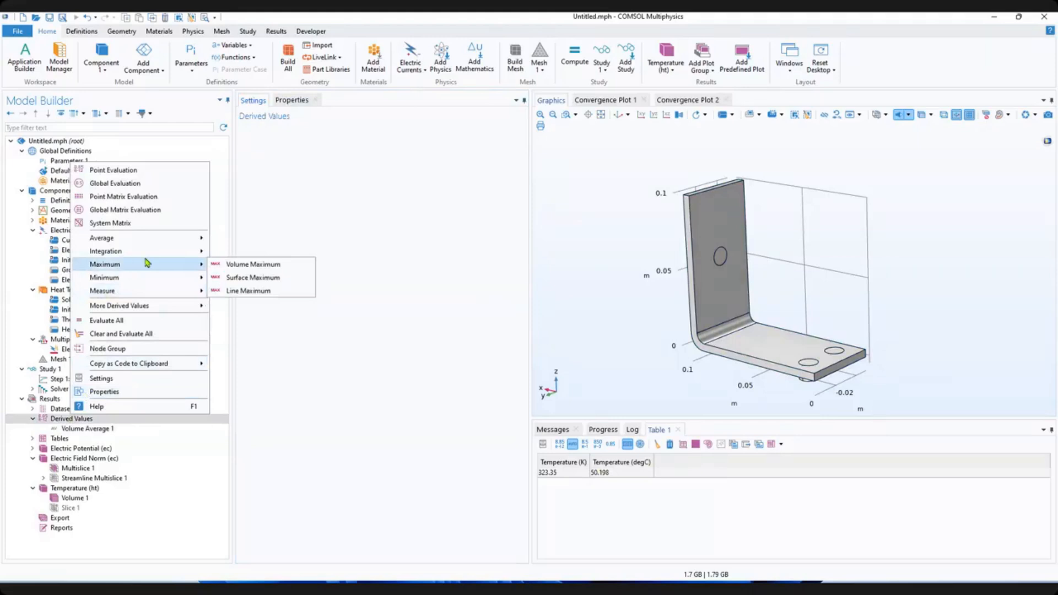
{"action": "left_click", "coordinate": [242, 265]}
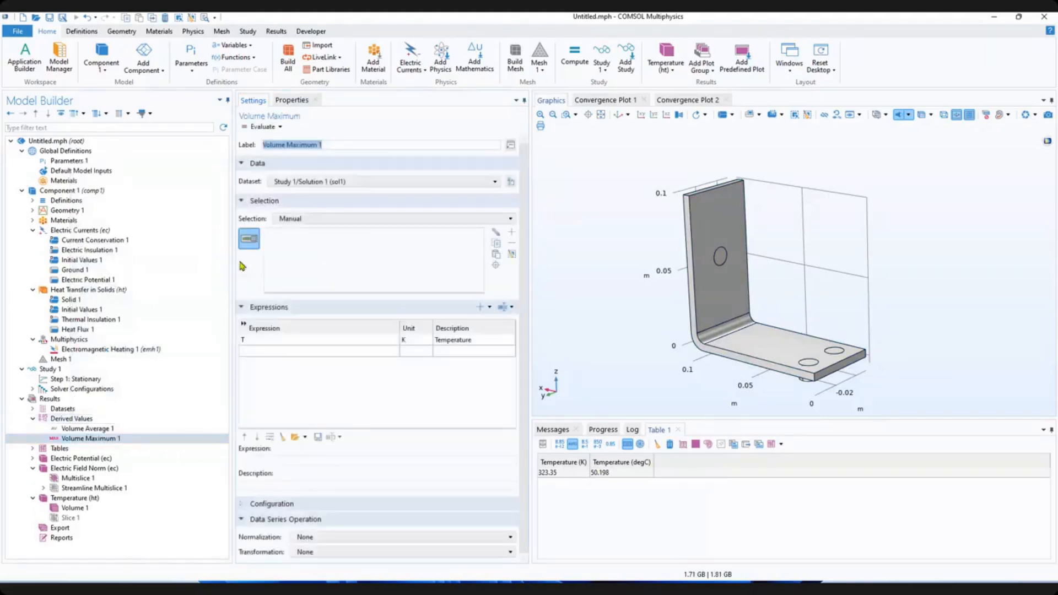
{"action": "left_click", "coordinate": [737, 293]}
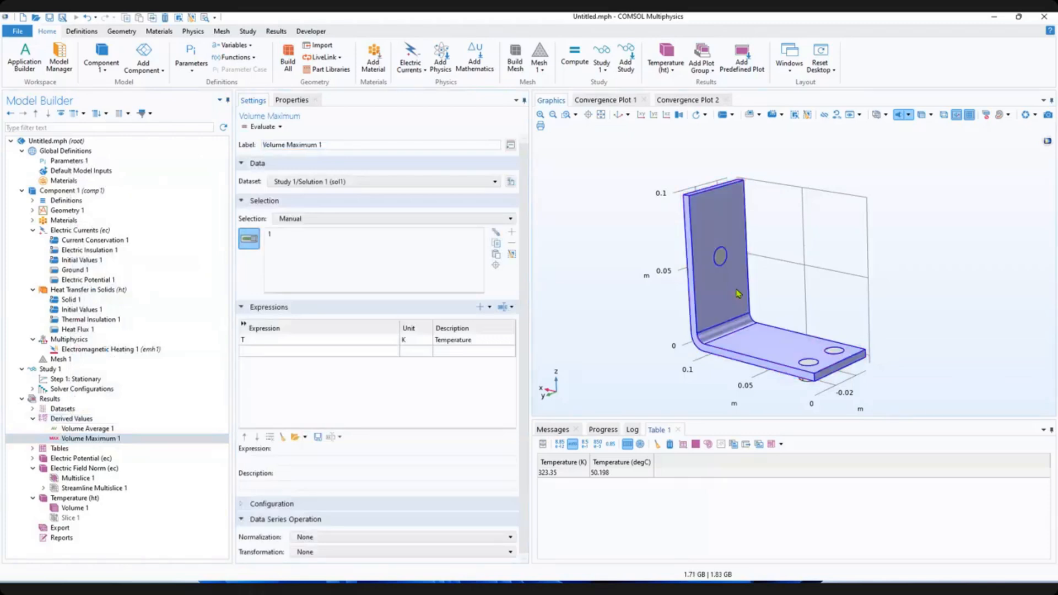
Set the temperature unit of Volume Maximum 1 to degC and evaluate the maximum temperature.
{"action": "left_click", "coordinate": [404, 341]}
{"action": "left_click", "coordinate": [425, 348]}
{"action": "left_click", "coordinate": [410, 340]}
{"action": "type", "text": "degC"}
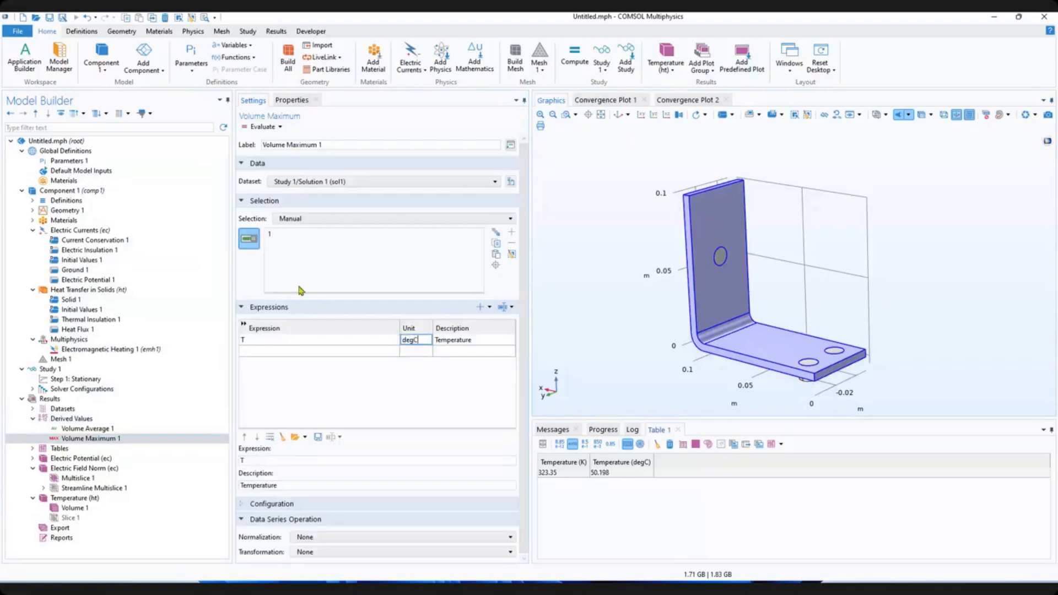
{"action": "left_click", "coordinate": [264, 127]}
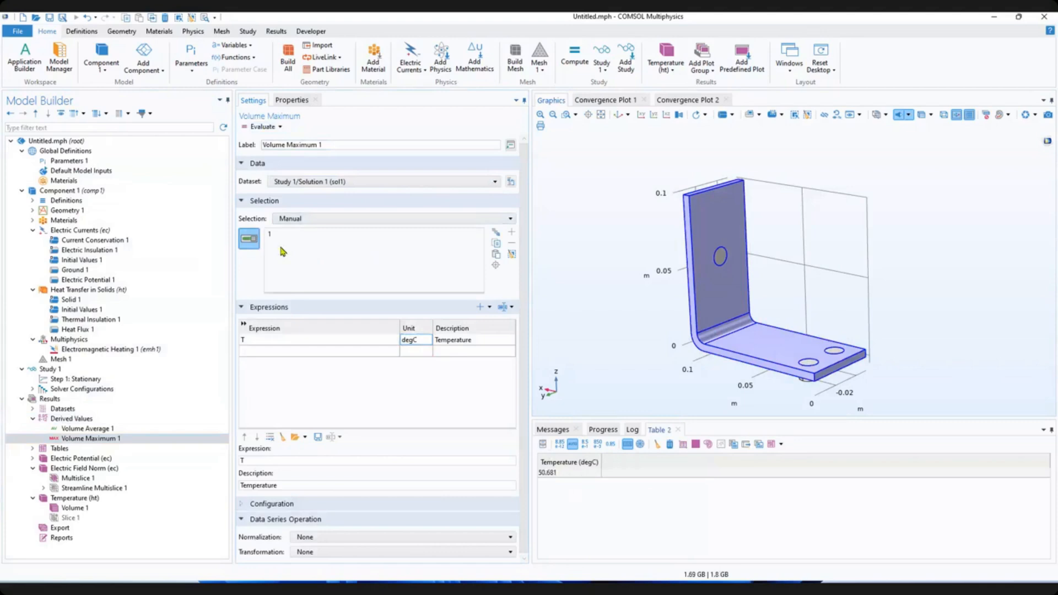
Compare the result tables of Volume Average 1 and Volume Maximum 1 and inspect the text file export for the average's table.
{"action": "left_click", "coordinate": [123, 430]}
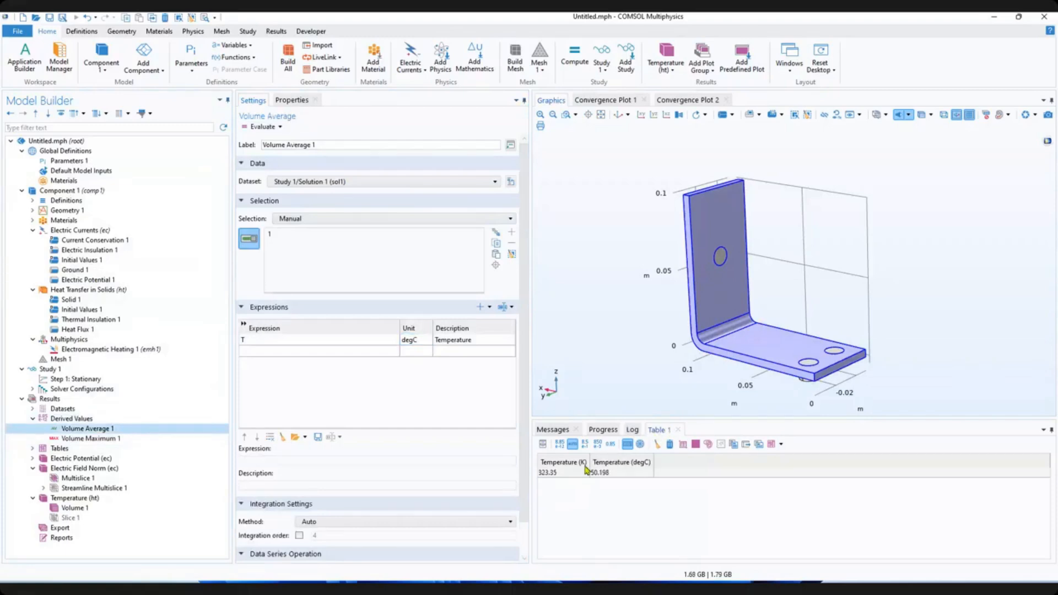
{"action": "left_click", "coordinate": [97, 438]}
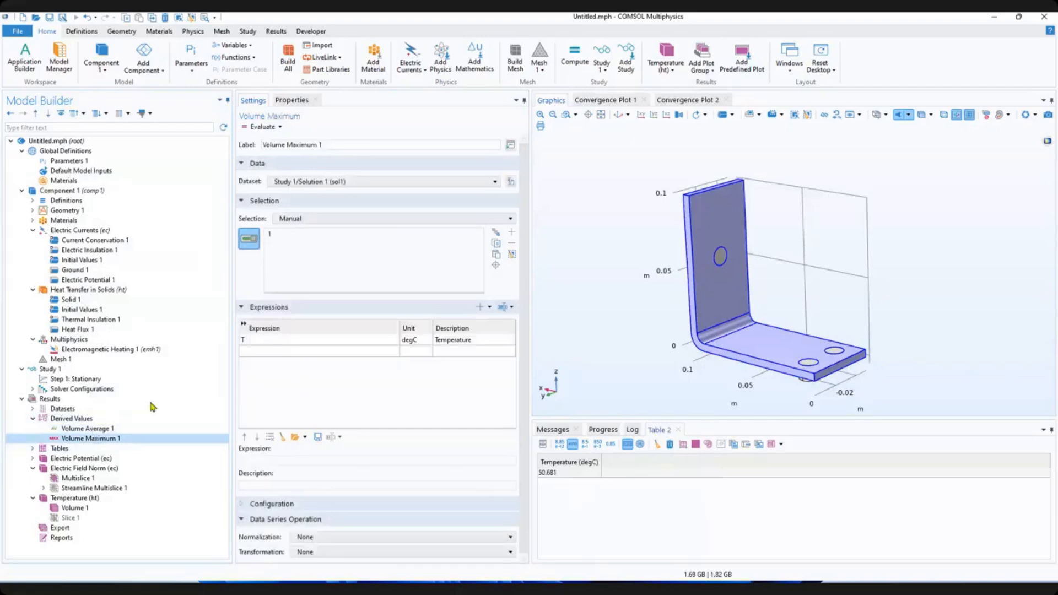
{"action": "left_click", "coordinate": [113, 428]}
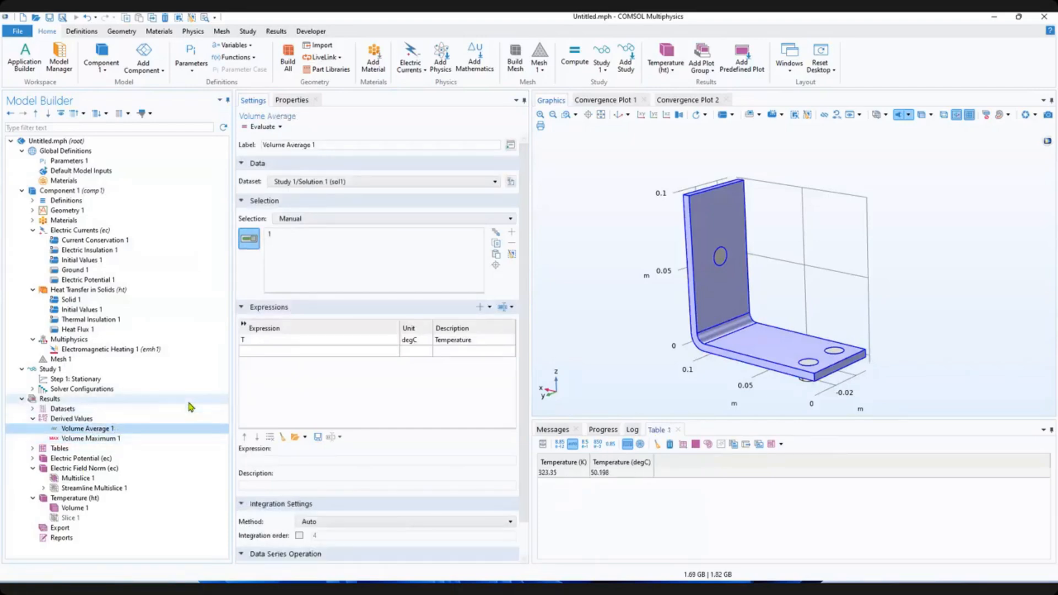
{"action": "left_click", "coordinate": [746, 445]}
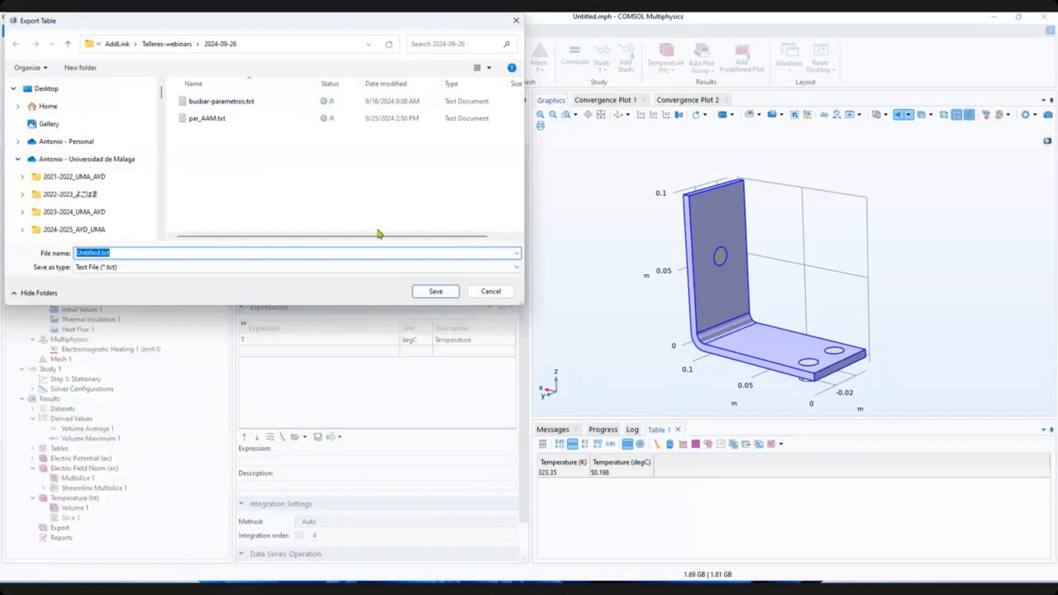
{"action": "left_click", "coordinate": [472, 293]}
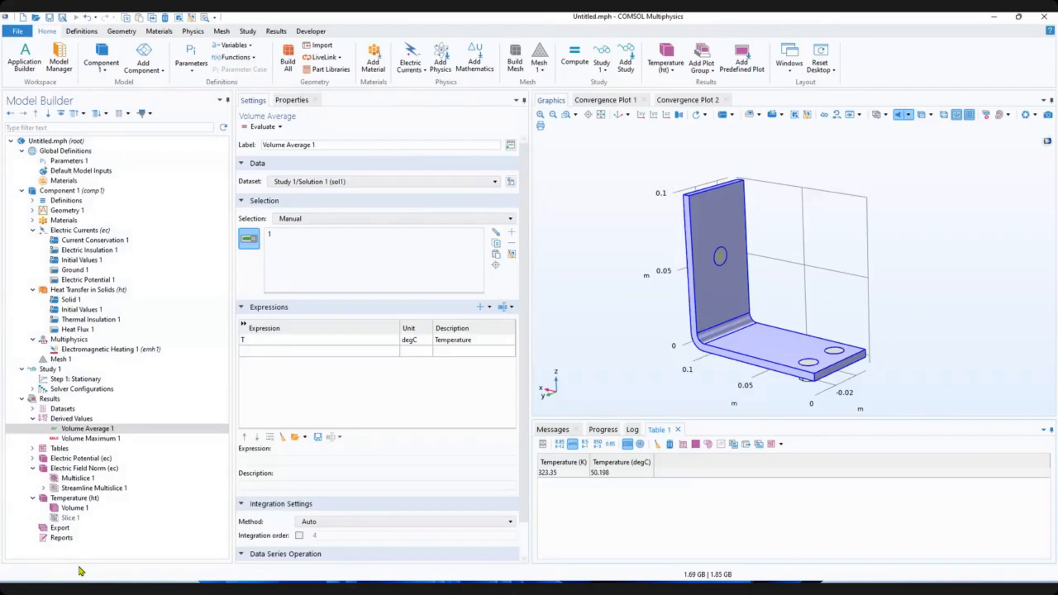
{"action": "left_click", "coordinate": [22, 399]}
{"action": "left_click", "coordinate": [22, 399]}
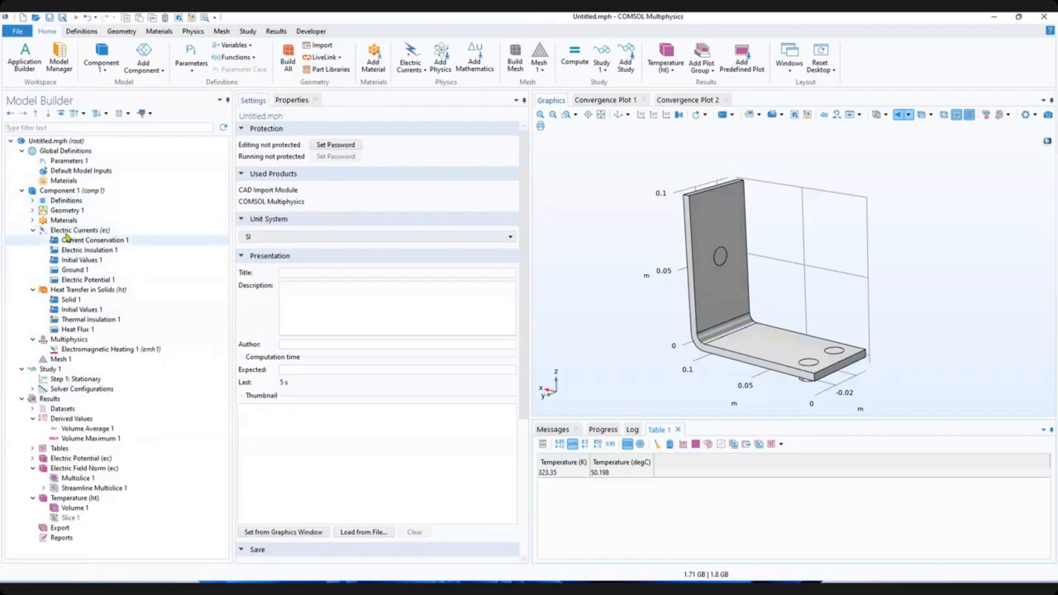
Add the Solid Mechanics (solid) interface from Structural Mechanics to Component 1.
{"action": "left_click", "coordinate": [109, 228]}
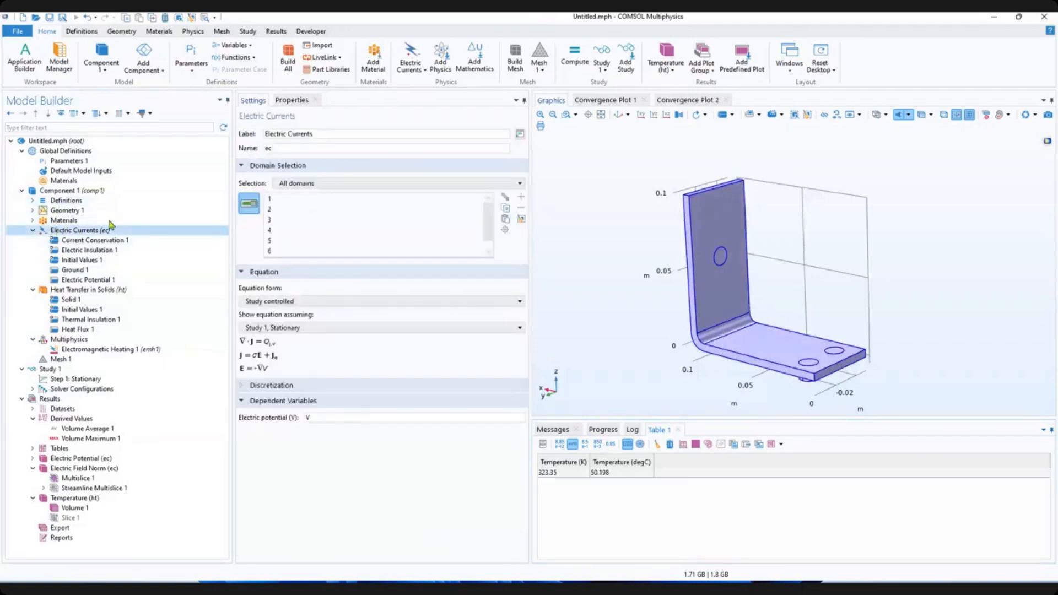
{"action": "left_click", "coordinate": [193, 32]}
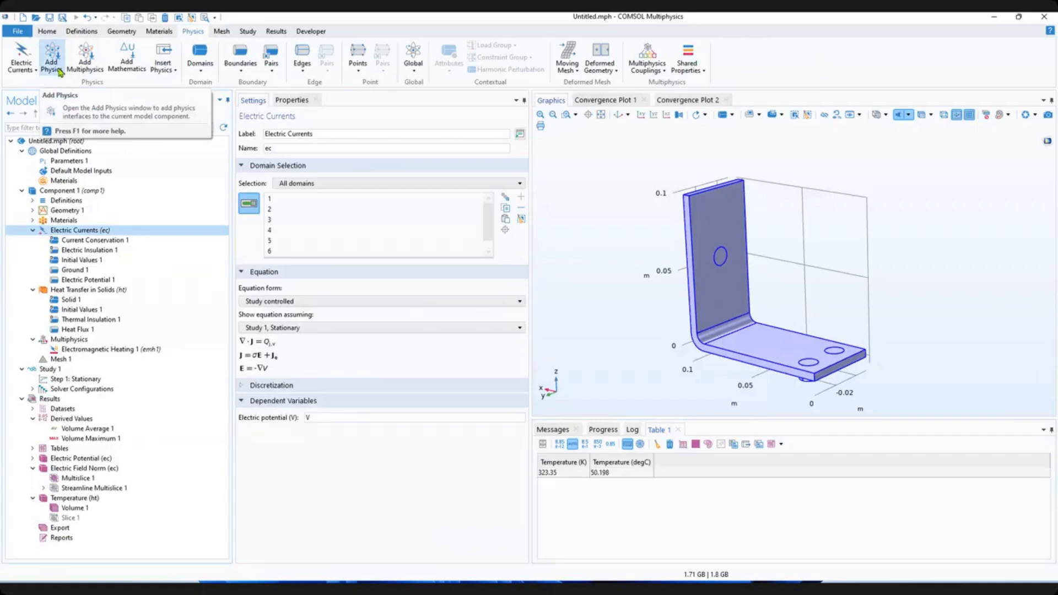
{"action": "left_click", "coordinate": [59, 70]}
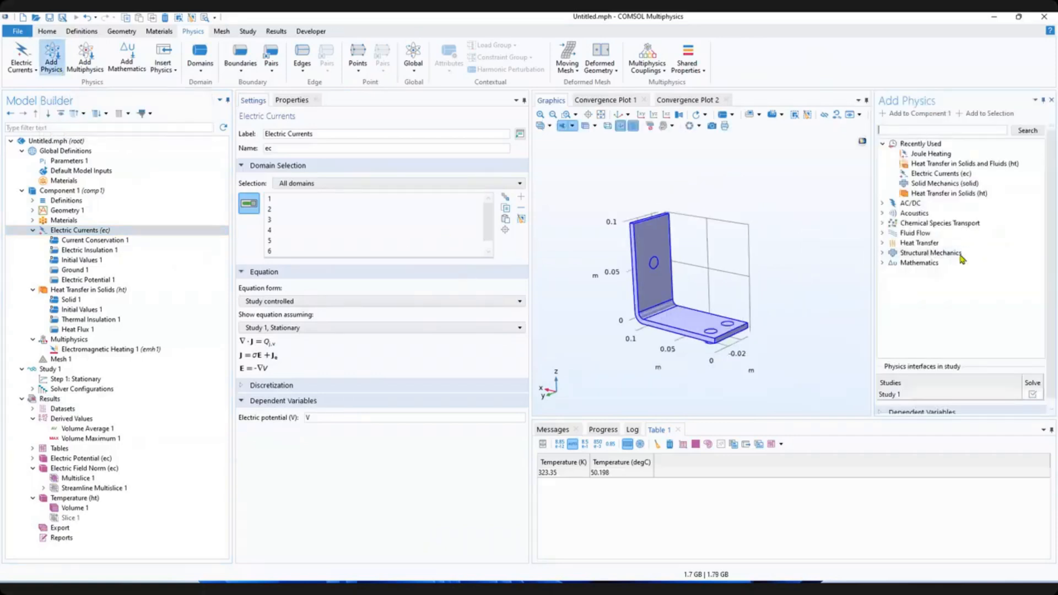
{"action": "left_click", "coordinate": [881, 254]}
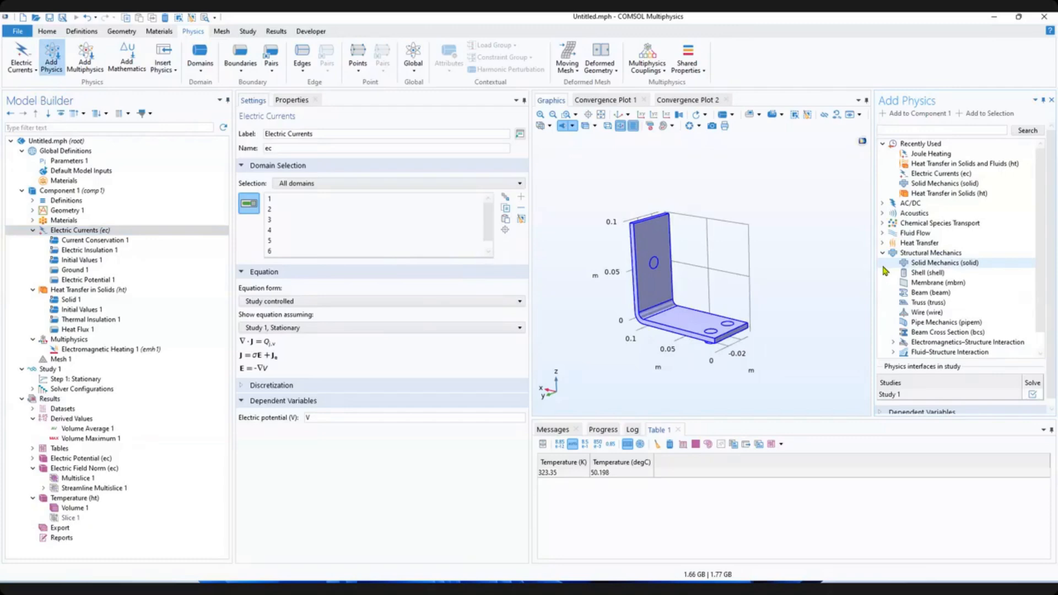
{"action": "left_click", "coordinate": [927, 262]}
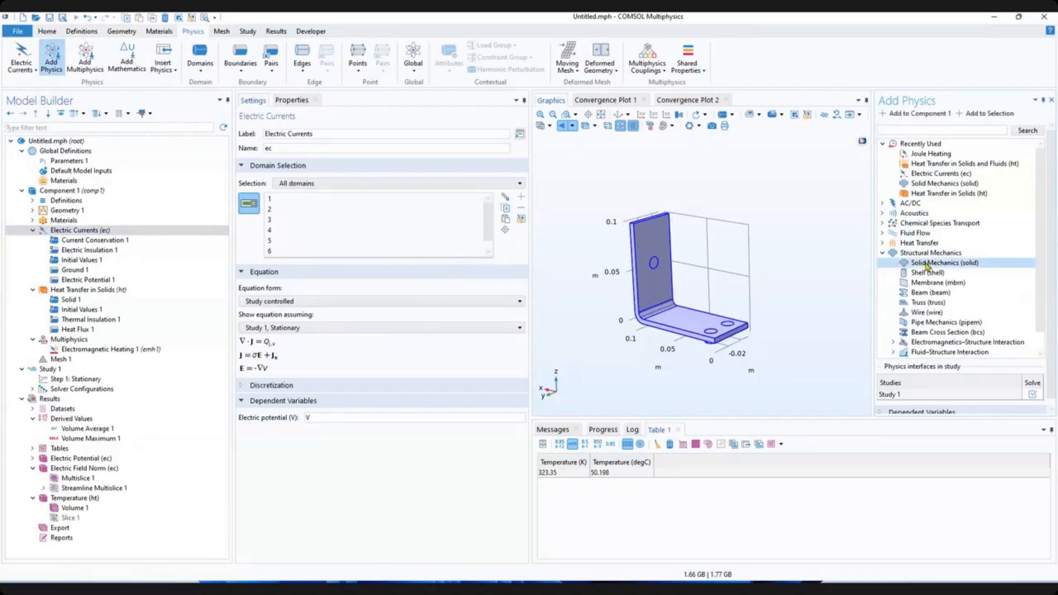
{"action": "scroll", "coordinate": [936, 310], "scroll_direction": "down", "scroll_amount": 1}
{"action": "scroll", "coordinate": [935, 309], "scroll_direction": "up", "scroll_amount": 1}
{"action": "key", "text": "ctrl+s"}
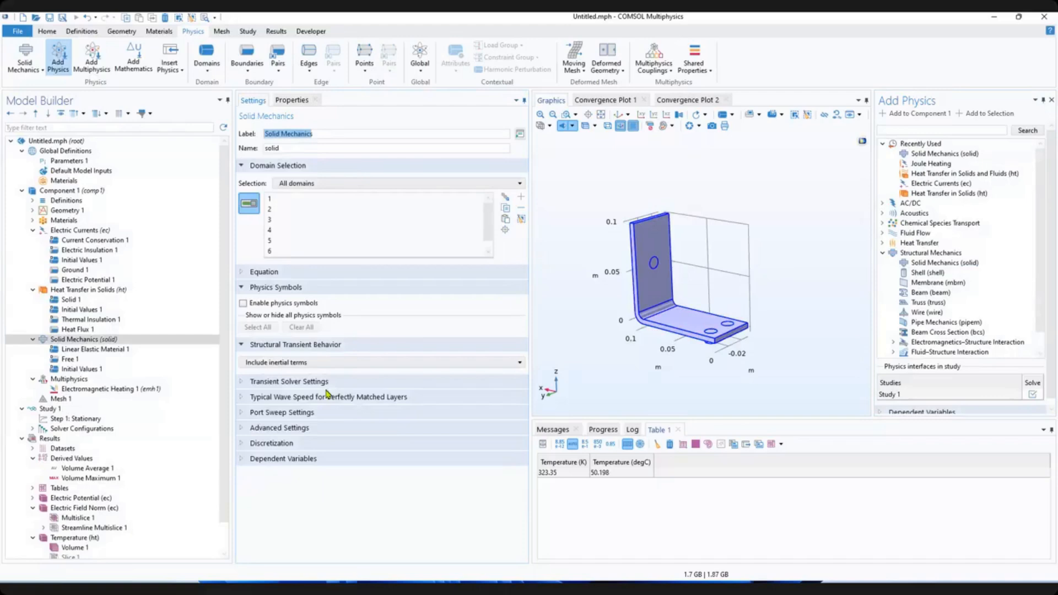
Add a Fixed Constraint boundary condition to the Solid Mechanics interface.
{"action": "left_click", "coordinate": [105, 339]}
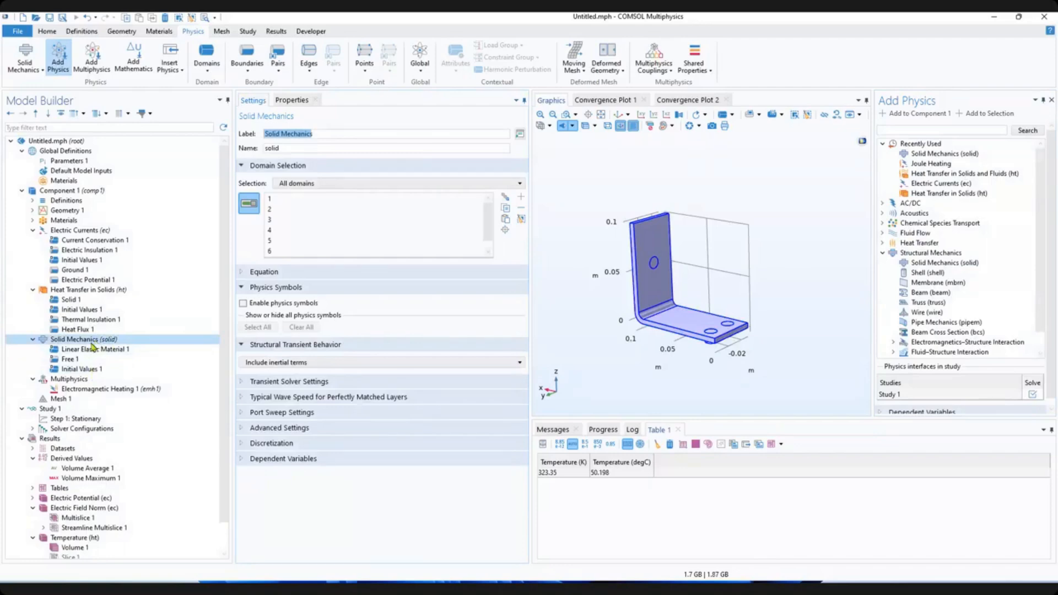
{"action": "left_click", "coordinate": [241, 66]}
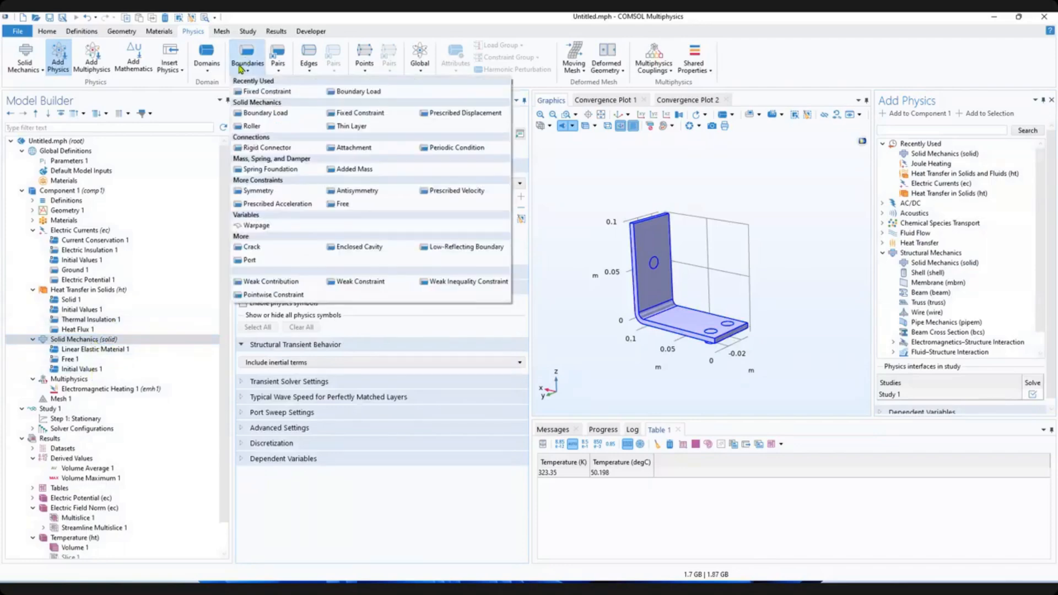
{"action": "left_click", "coordinate": [276, 91]}
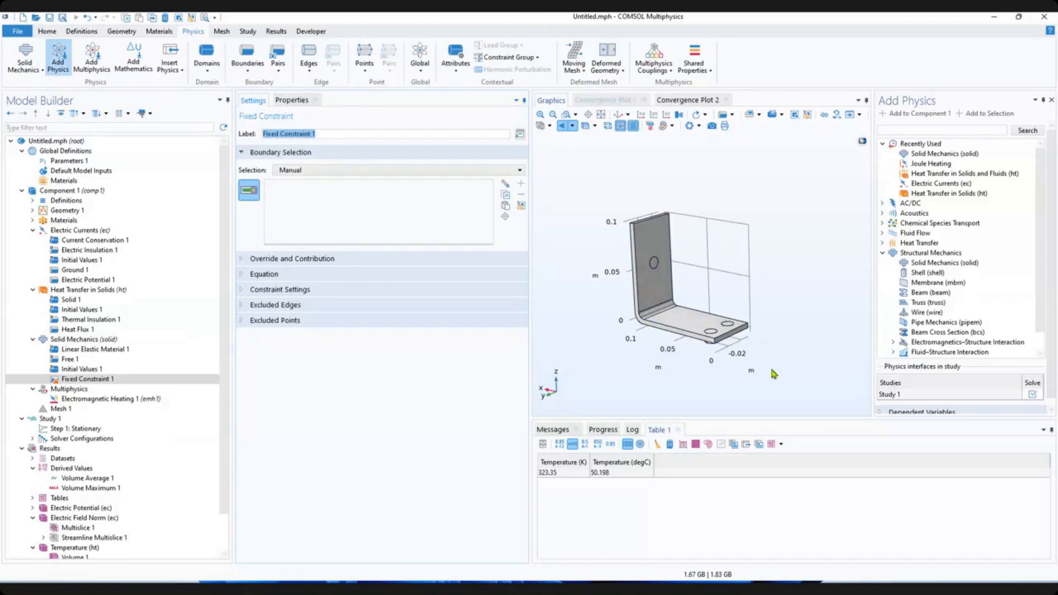
Render the bracket transparent in the default 3D view and close the Add Physics window.
{"action": "left_click_drag", "start_coordinate": [764, 350], "coordinate": [742, 347]}
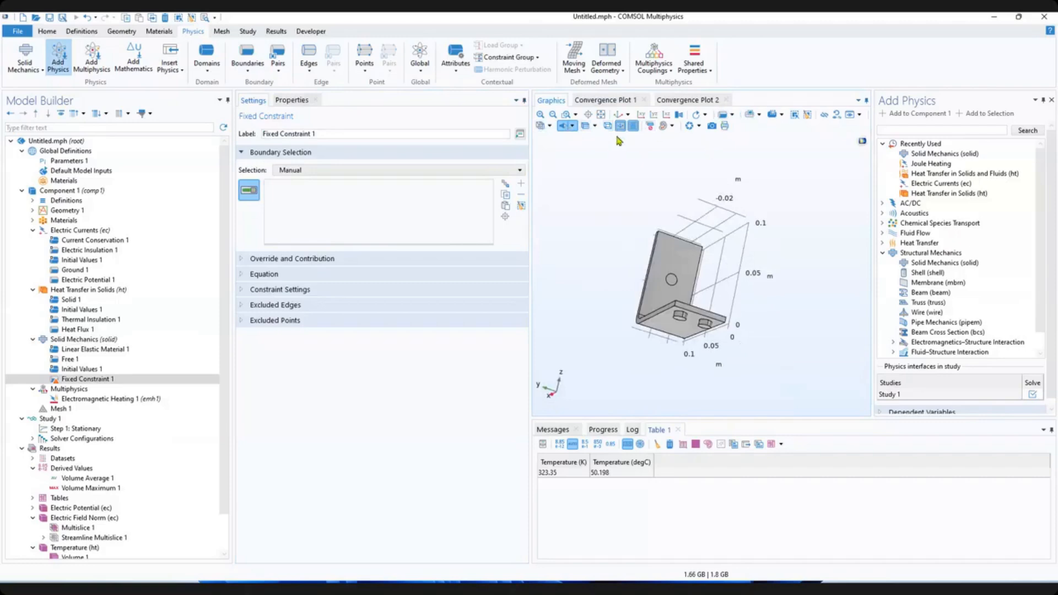
{"action": "left_click", "coordinate": [587, 127]}
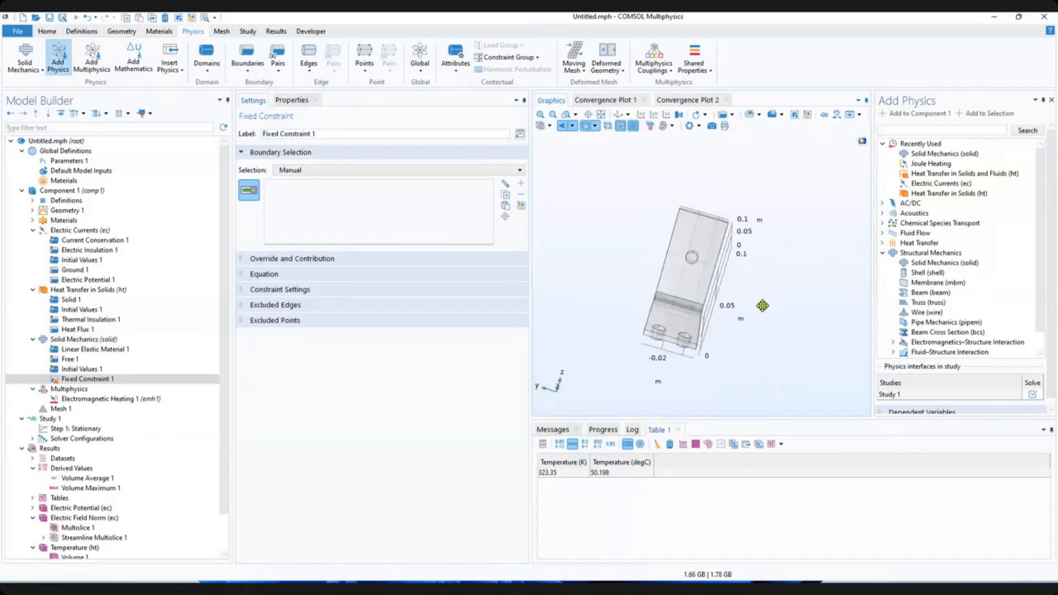
{"action": "left_click", "coordinate": [618, 114]}
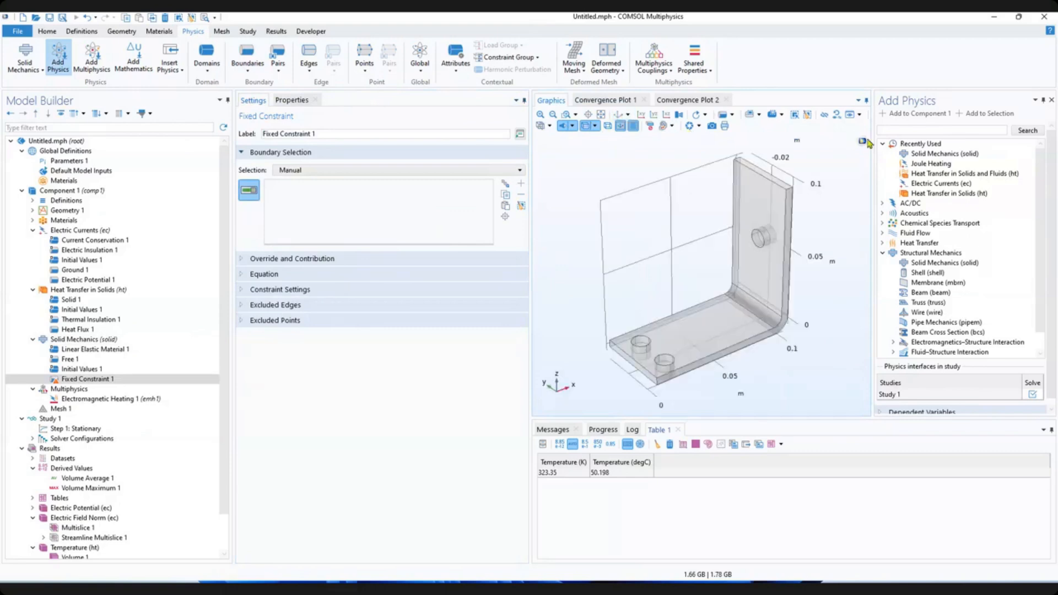
{"action": "left_click", "coordinate": [1050, 102]}
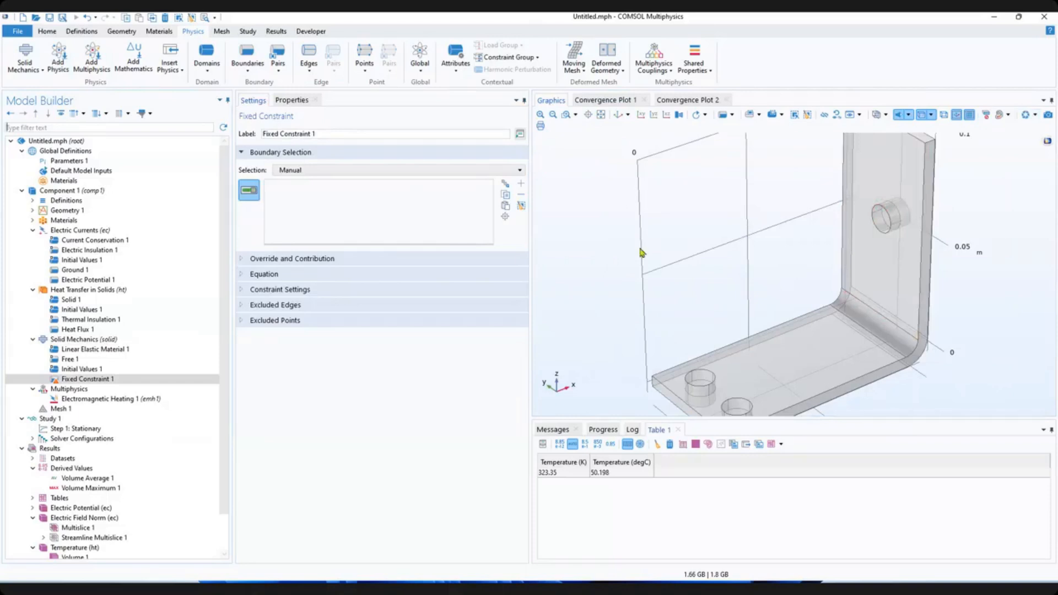
{"action": "left_click", "coordinate": [618, 116]}
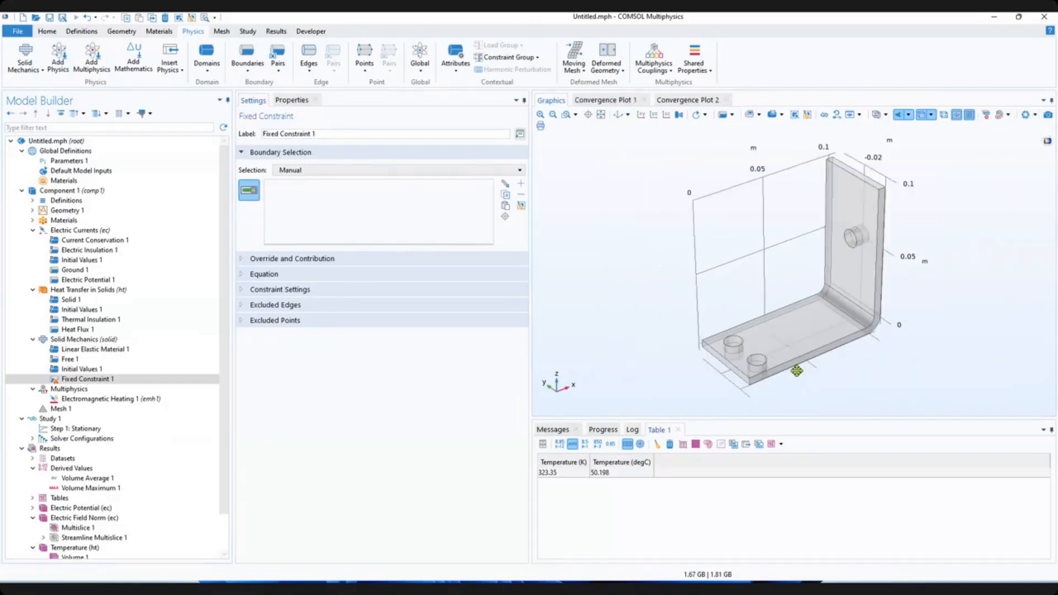
Assign the outer end faces of the three bolts, boundaries 8, 15 and 43, to Fixed Constraint 1.
{"action": "left_click_drag", "start_coordinate": [796, 368], "coordinate": [749, 285]}
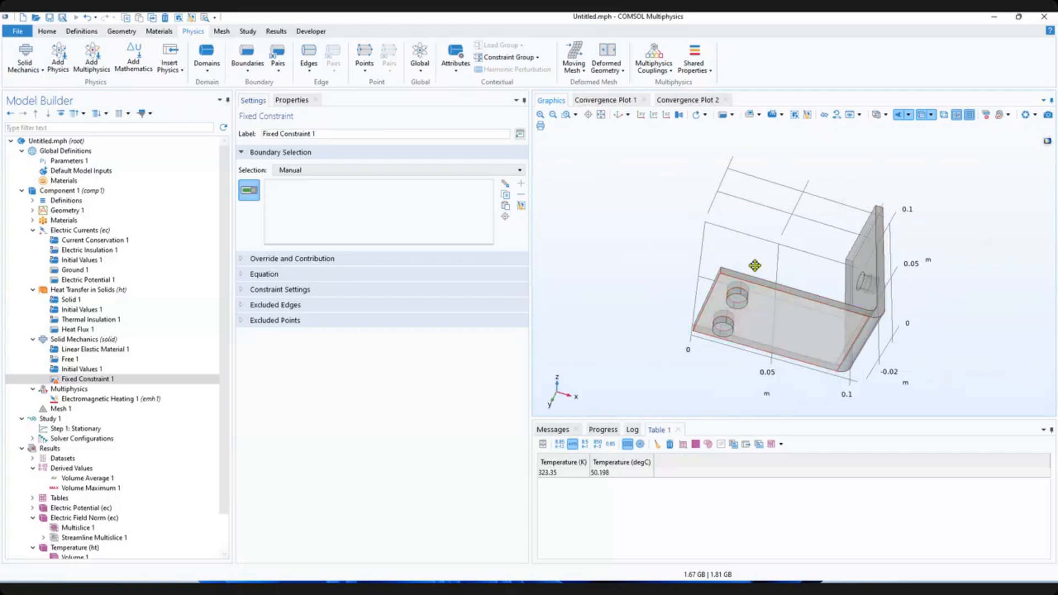
{"action": "left_click_drag", "start_coordinate": [746, 231], "coordinate": [746, 326]}
{"action": "left_click", "coordinate": [744, 334]}
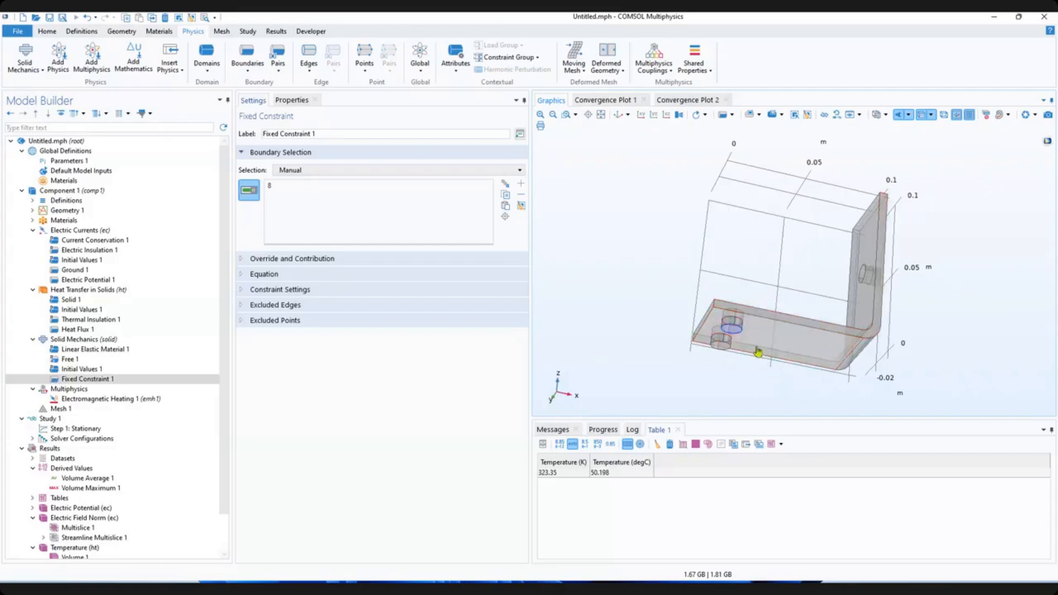
{"action": "left_click_drag", "start_coordinate": [761, 366], "coordinate": [749, 333]}
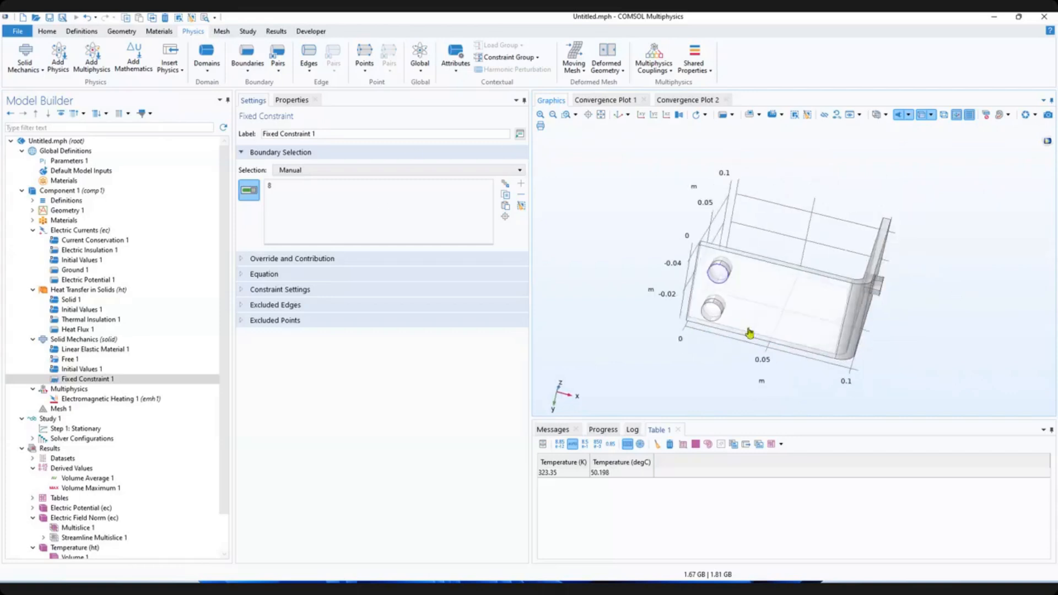
{"action": "left_click", "coordinate": [346, 187]}
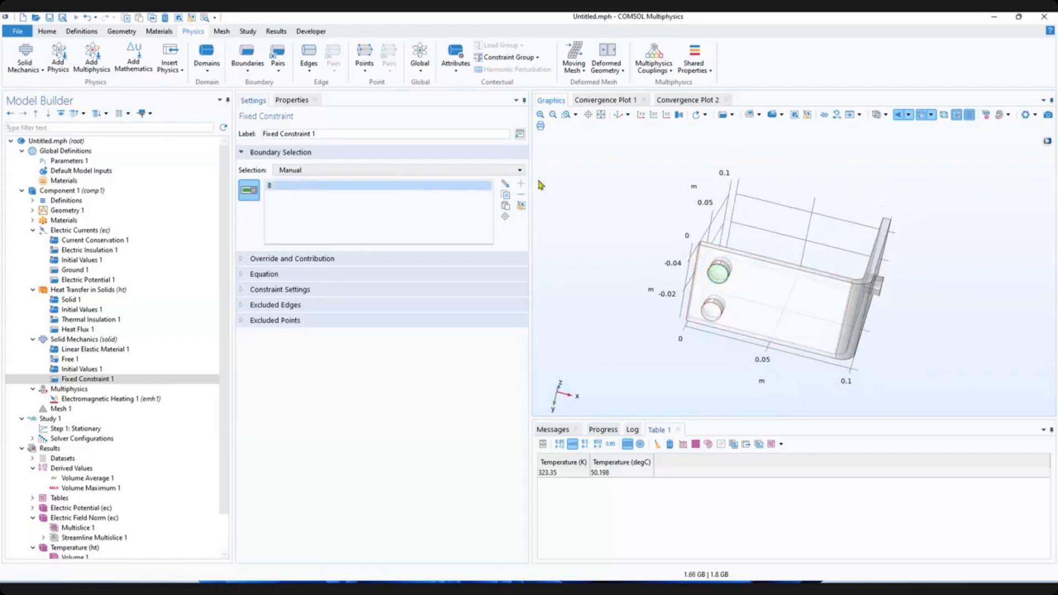
{"action": "left_click", "coordinate": [521, 194]}
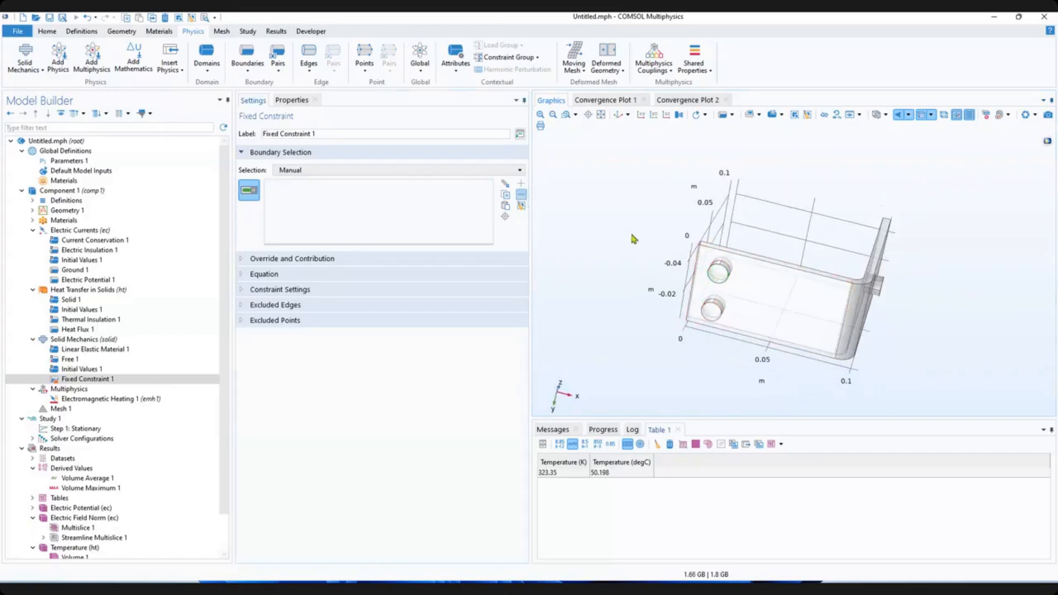
{"action": "left_click", "coordinate": [717, 272]}
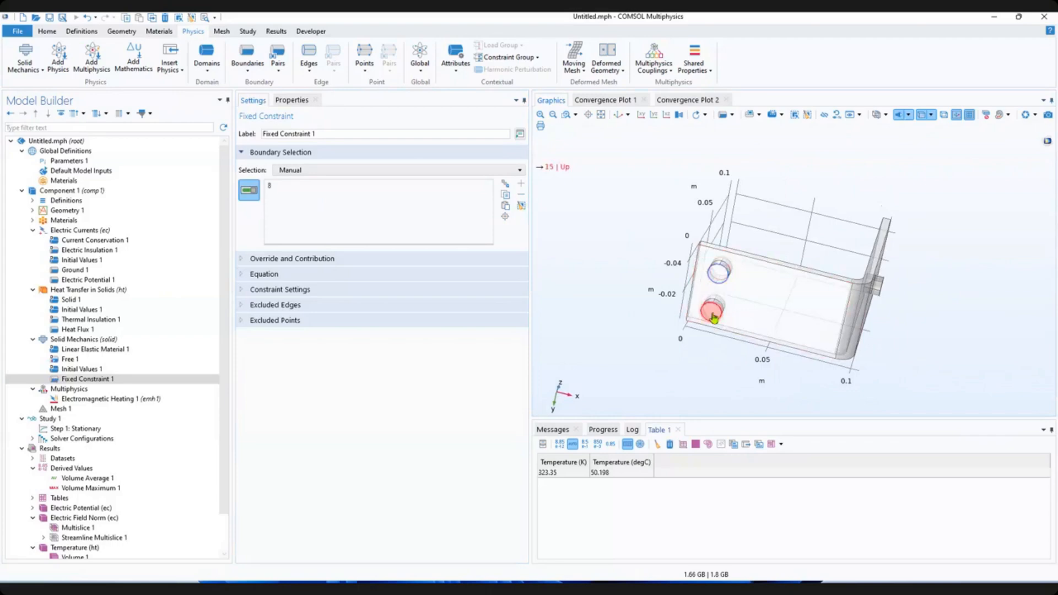
{"action": "left_click", "coordinate": [713, 318]}
{"action": "left_click_drag", "start_coordinate": [873, 223], "coordinate": [791, 273]}
{"action": "left_click", "coordinate": [785, 281]}
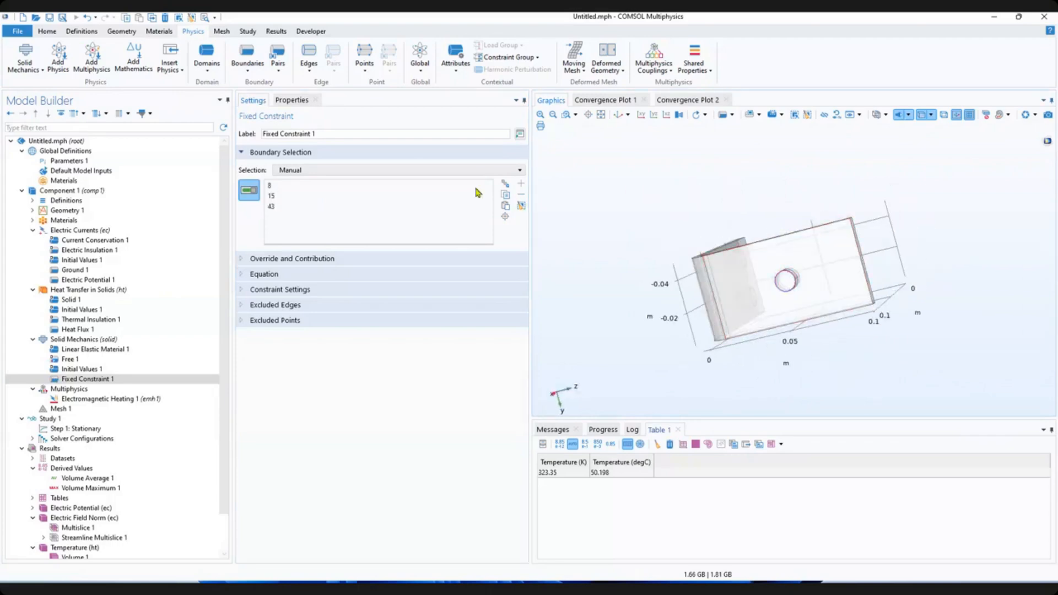
Deactivate the boundary selection of Fixed Constraint 1 and inspect the constrained bolt faces from several sides.
{"action": "left_click", "coordinate": [248, 190]}
{"action": "left_click_drag", "start_coordinate": [682, 198], "coordinate": [797, 234]}
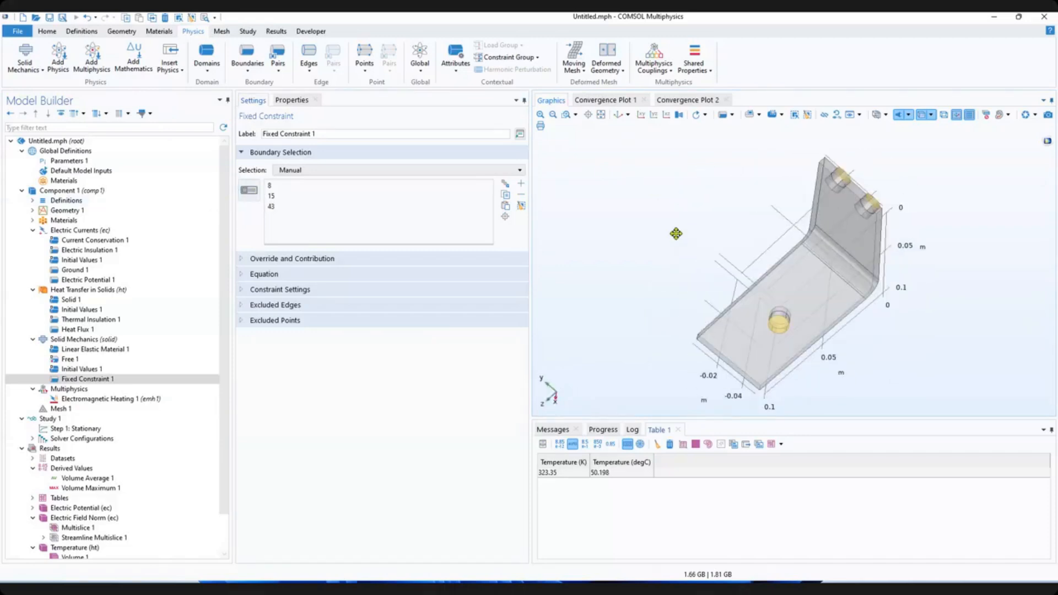
{"action": "left_click_drag", "start_coordinate": [676, 233], "coordinate": [635, 303]}
{"action": "mouse_move", "coordinate": [909, 300]}
{"action": "left_mouse_down"}
{"action": "mouse_move", "coordinate": [864, 225]}
{"action": "mouse_move", "coordinate": [917, 274]}
{"action": "mouse_move", "coordinate": [914, 293]}
{"action": "left_mouse_up"}
{"action": "left_click_drag", "start_coordinate": [653, 280], "coordinate": [697, 257]}
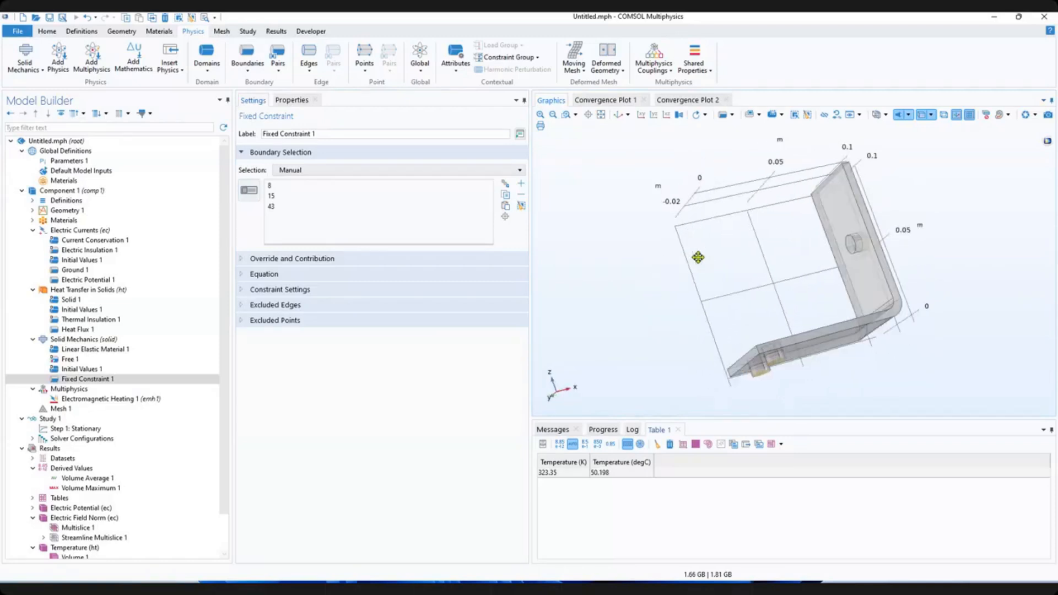
{"action": "left_click_drag", "start_coordinate": [963, 216], "coordinate": [984, 240]}
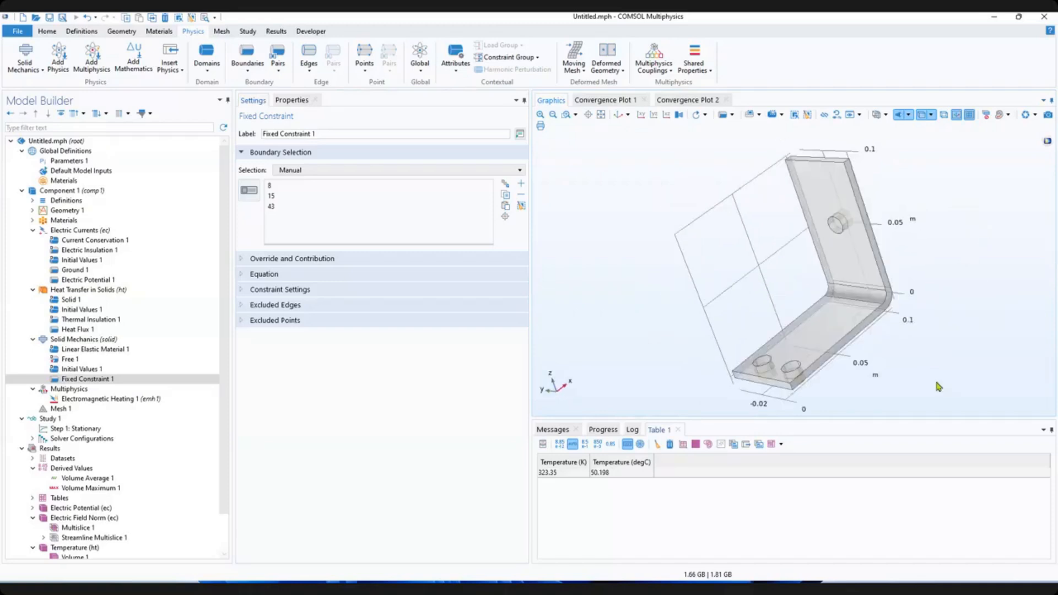
{"action": "left_click_drag", "start_coordinate": [938, 386], "coordinate": [904, 365]}
{"action": "left_click", "coordinate": [217, 378]}
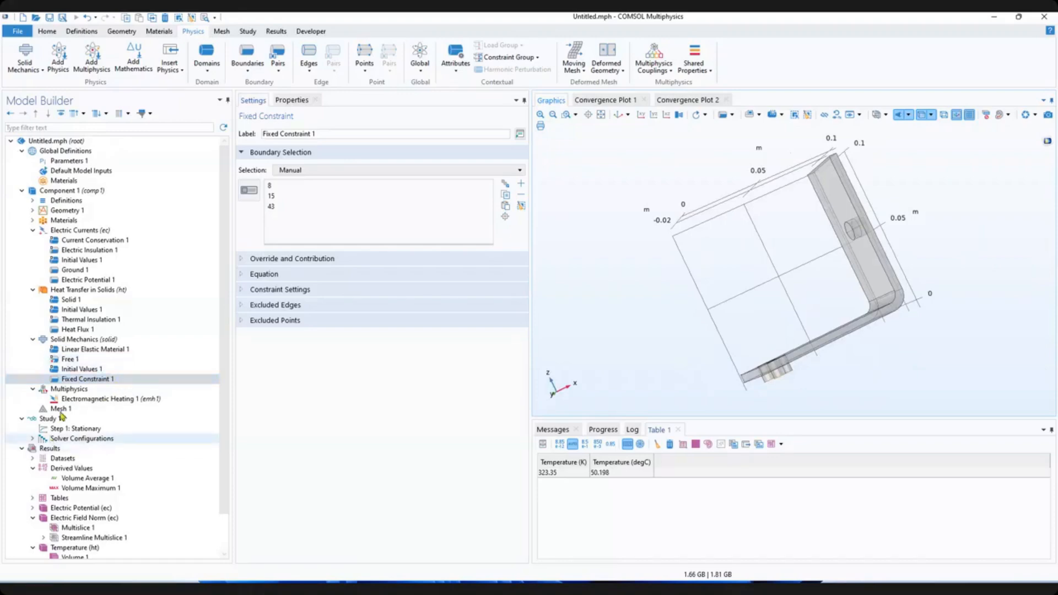
Add a Thermal Expansion coupling to the Multiphysics node of Component 1.
{"action": "left_click", "coordinate": [80, 390]}
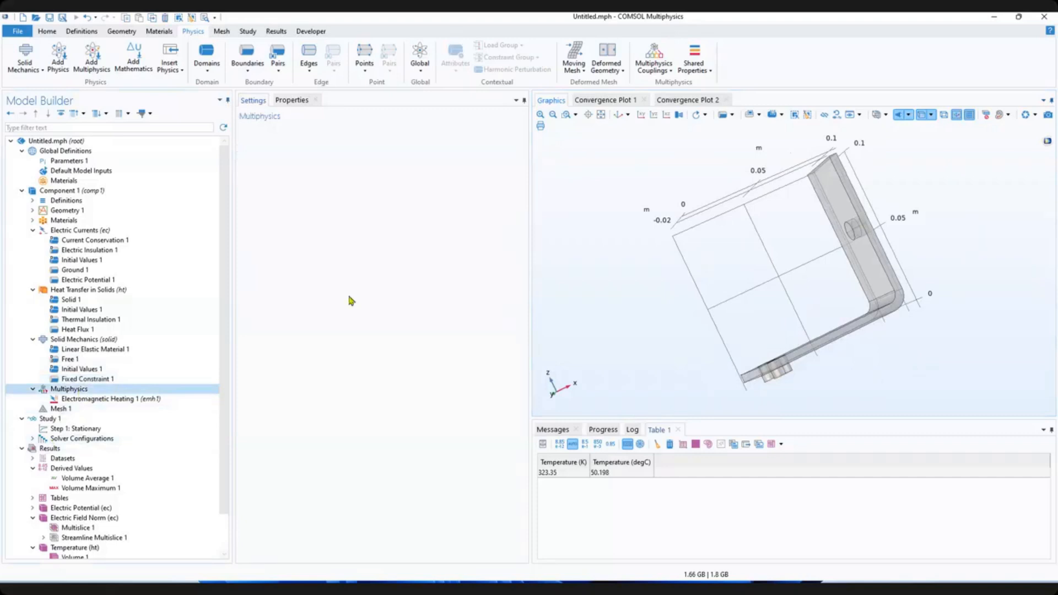
{"action": "right_click", "coordinate": [665, 78]}
{"action": "left_click", "coordinate": [655, 70]}
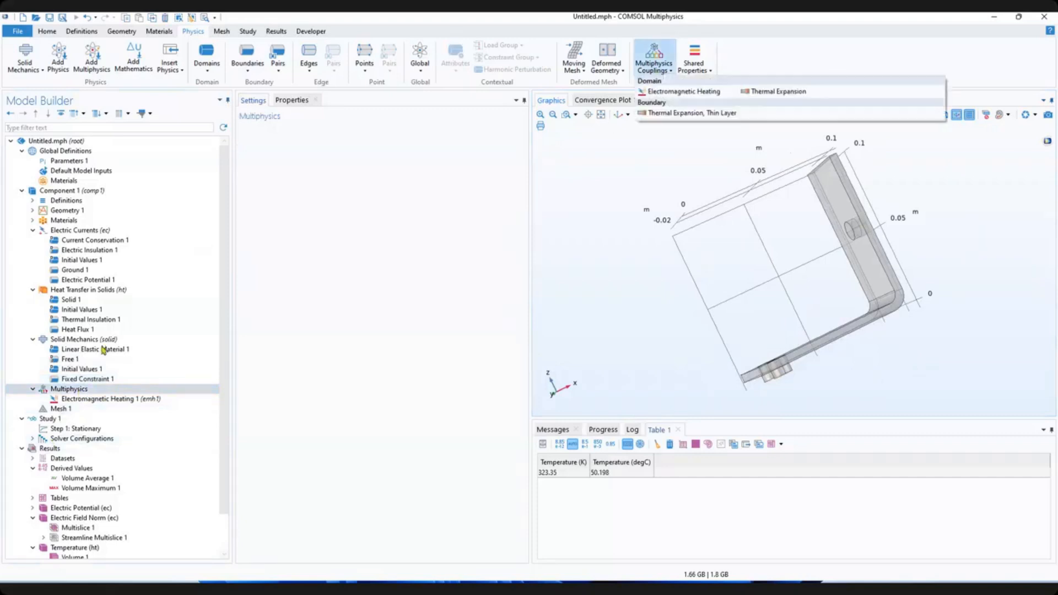
{"action": "left_click", "coordinate": [92, 389]}
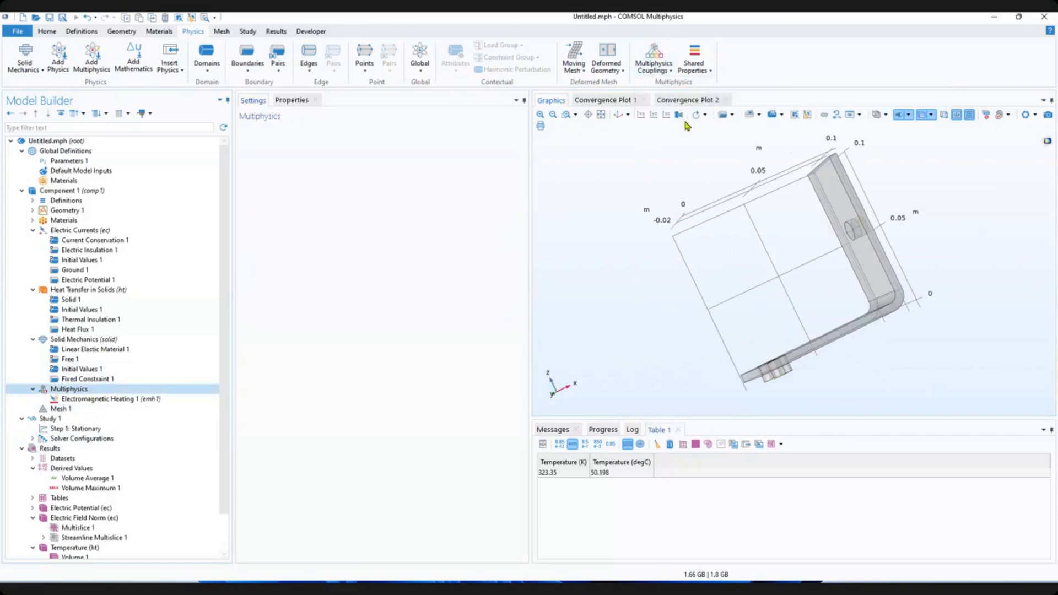
{"action": "left_click", "coordinate": [667, 73]}
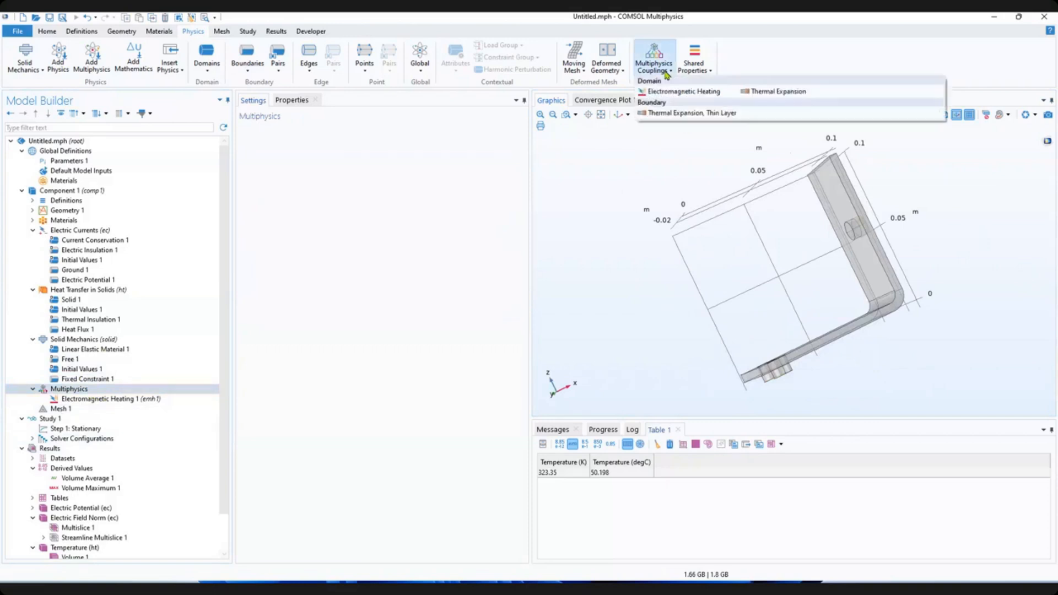
{"action": "left_click", "coordinate": [760, 93]}
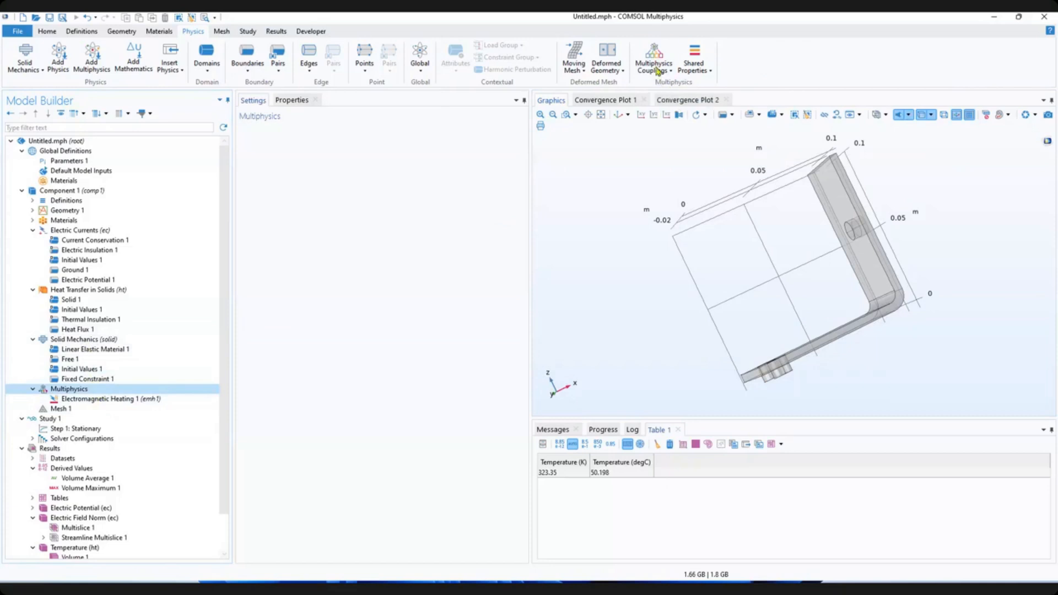
{"action": "right_click", "coordinate": [63, 389]}
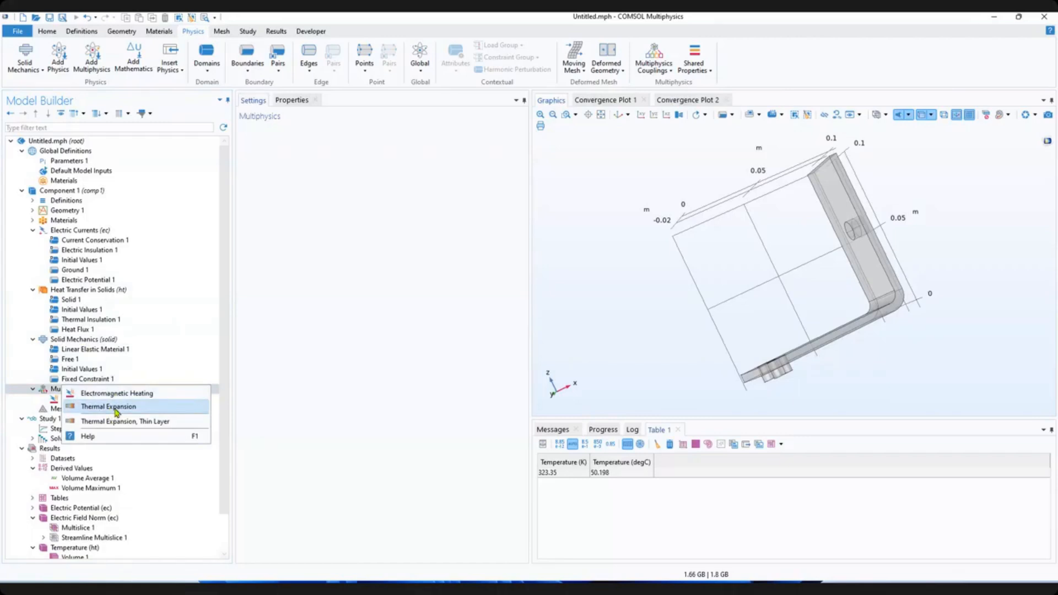
{"action": "left_click", "coordinate": [116, 407]}
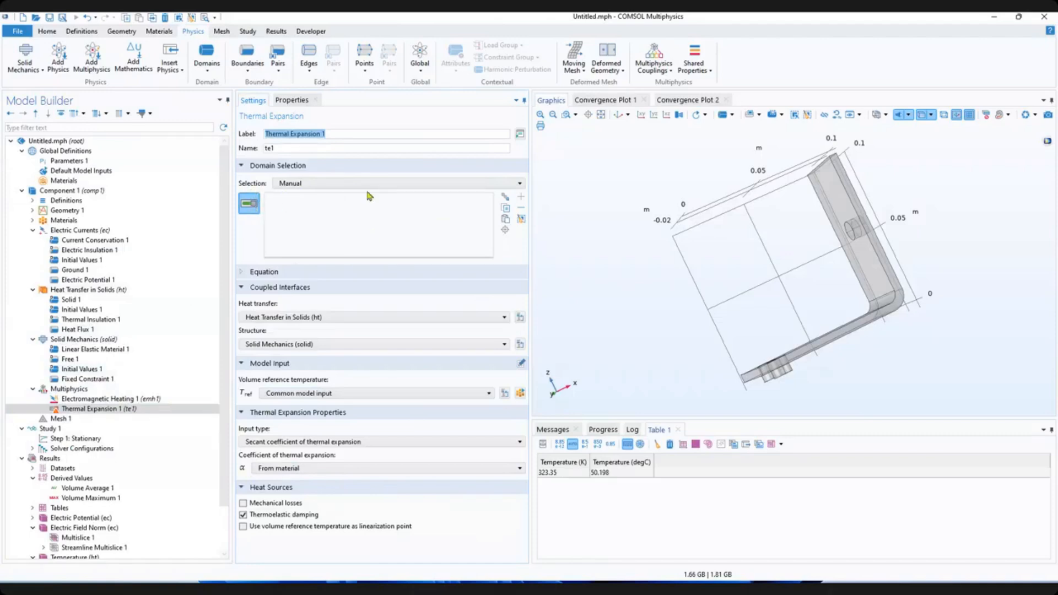
Set the domain selection of Thermal Expansion 1 to All domains.
{"action": "left_click", "coordinate": [356, 198]}
{"action": "left_click", "coordinate": [353, 183]}
{"action": "left_click", "coordinate": [350, 205]}
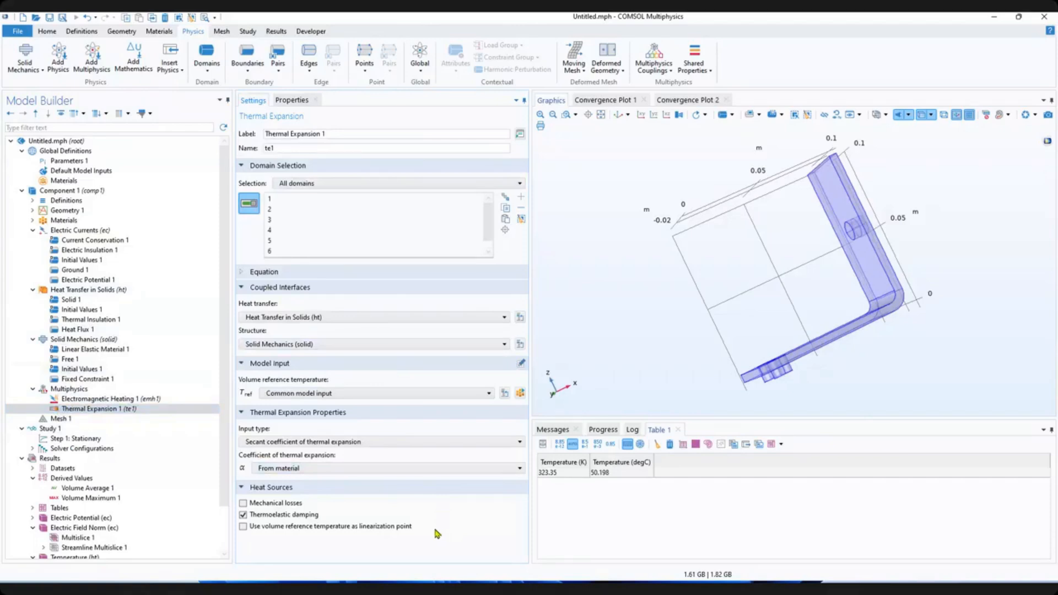
Compute Study 1 with the added Solid Mechanics interface and Thermal Expansion coupling.
{"action": "left_click", "coordinate": [59, 429]}
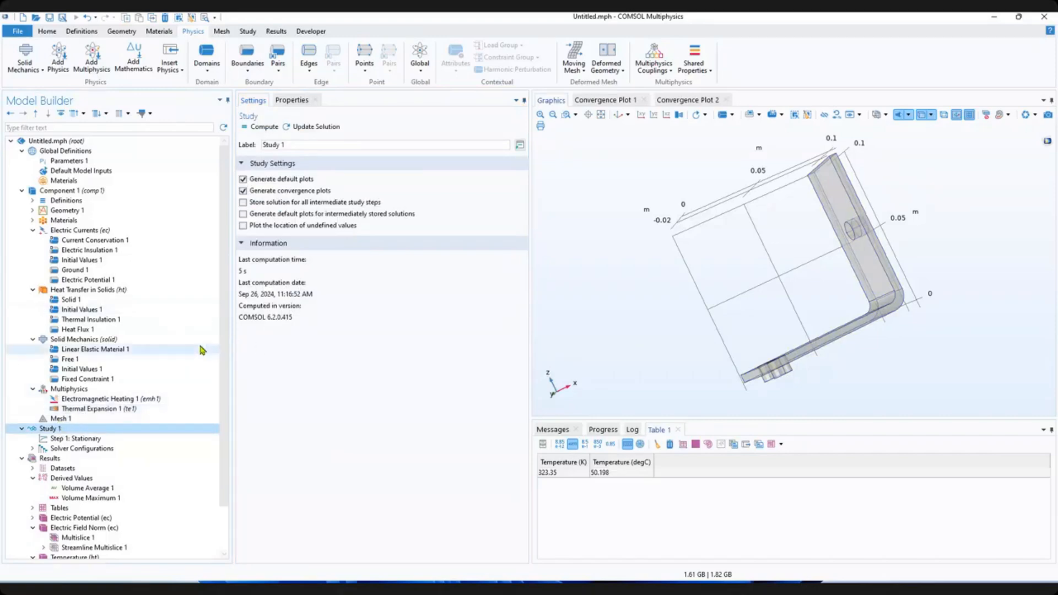
{"action": "left_click", "coordinate": [262, 128]}
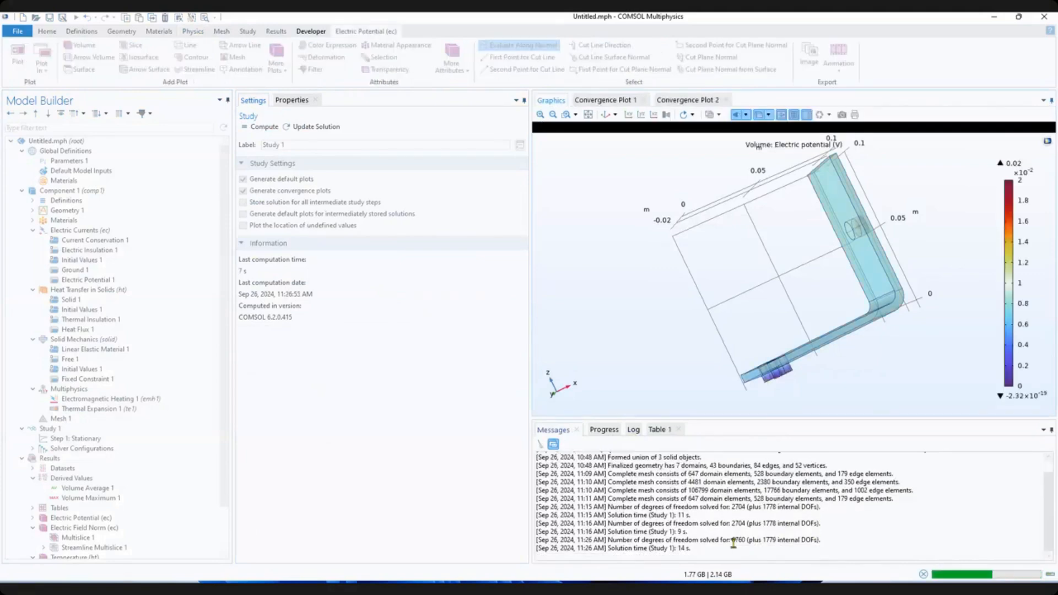
Examine the solver messages and the conjugate gradients and segregated solver convergence plots of the computed study.
{"action": "left_click", "coordinate": [606, 100]}
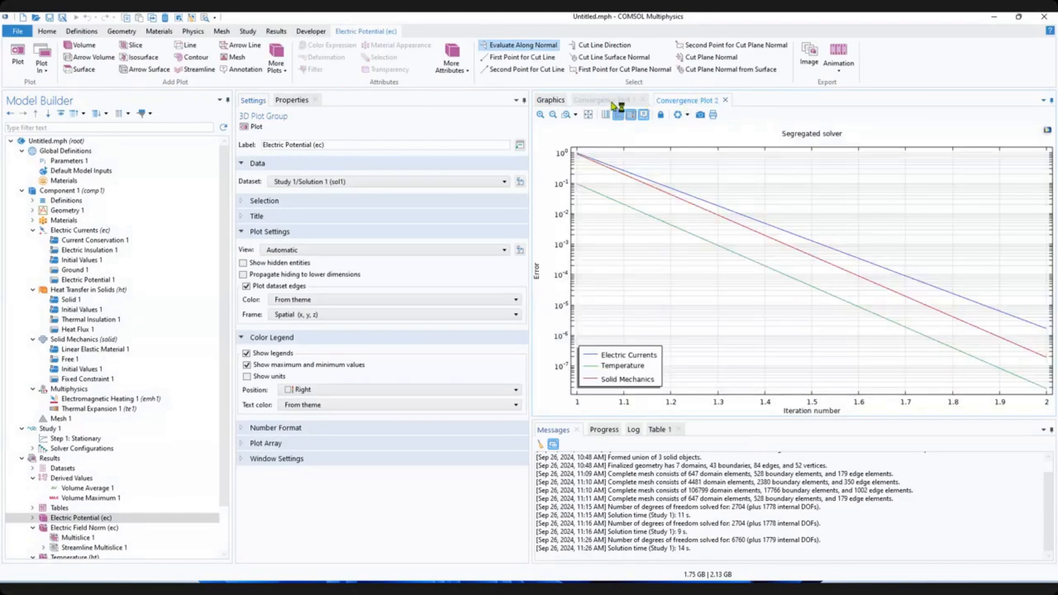
{"action": "left_click", "coordinate": [611, 101]}
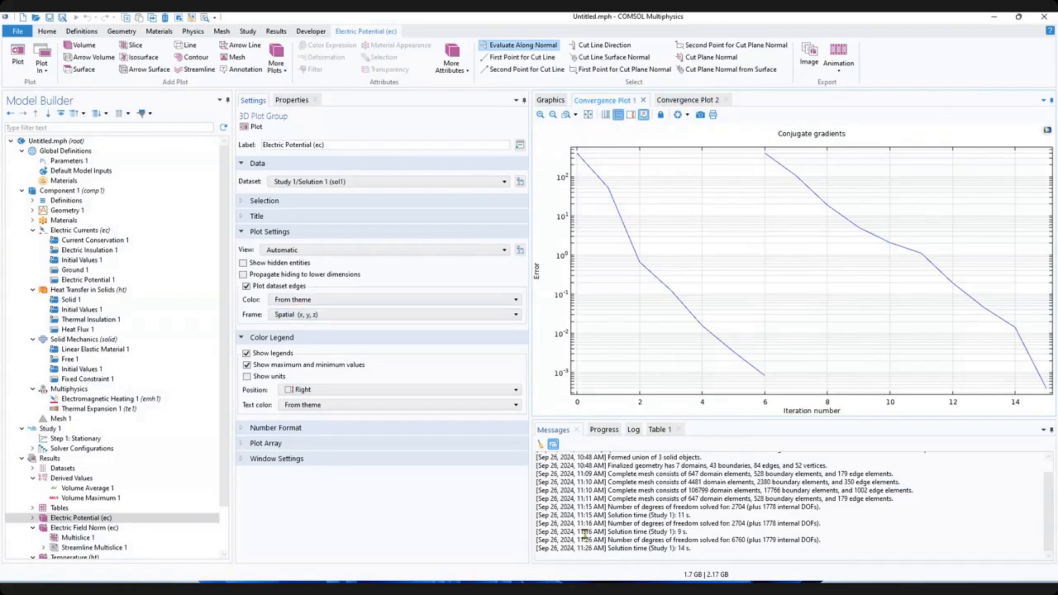
{"action": "left_click_drag", "start_coordinate": [699, 547], "coordinate": [676, 548]}
{"action": "left_click", "coordinate": [605, 430]}
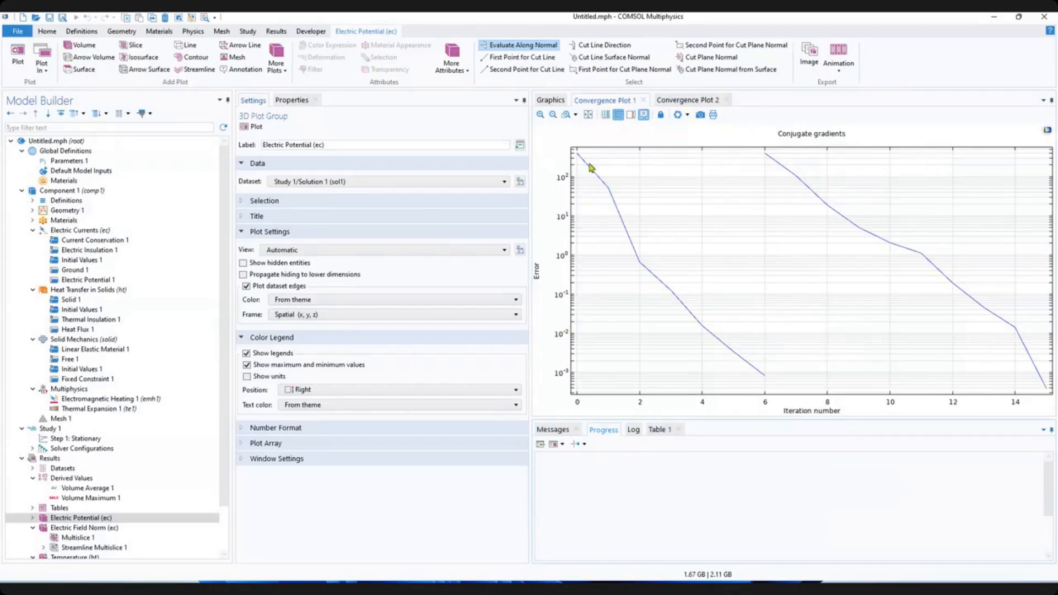
{"action": "mouse_move", "coordinate": [590, 166]}
{"action": "left_click", "coordinate": [695, 101]}
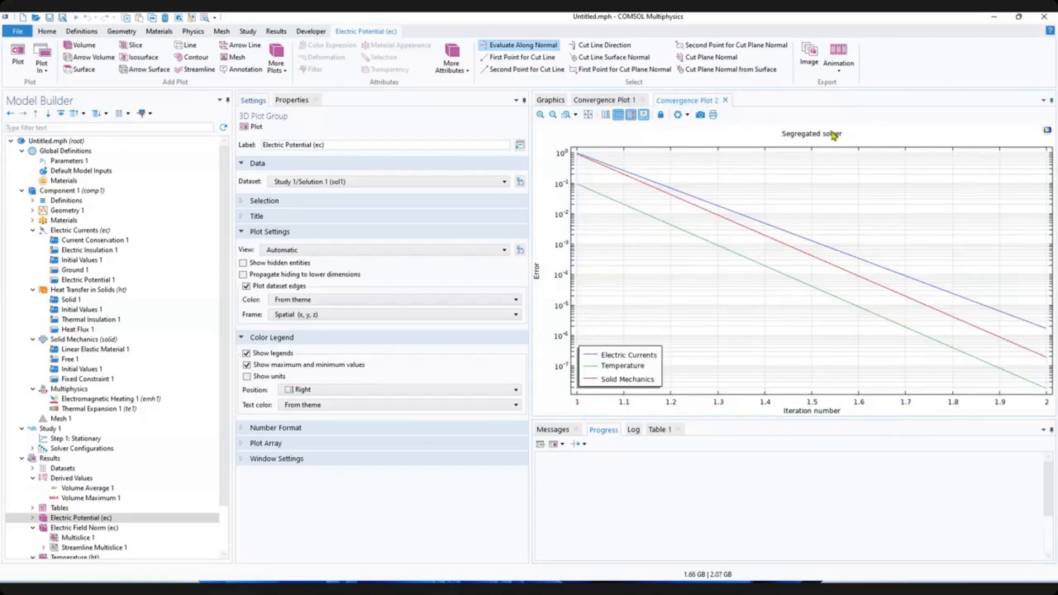
{"action": "mouse_move", "coordinate": [790, 248]}
Add the predefined Displacement (solid) plot of Solid Mechanics from Study 1/Solution 1 to the Results.
{"action": "scroll", "coordinate": [225, 448], "scroll_direction": "down", "scroll_amount": 2}
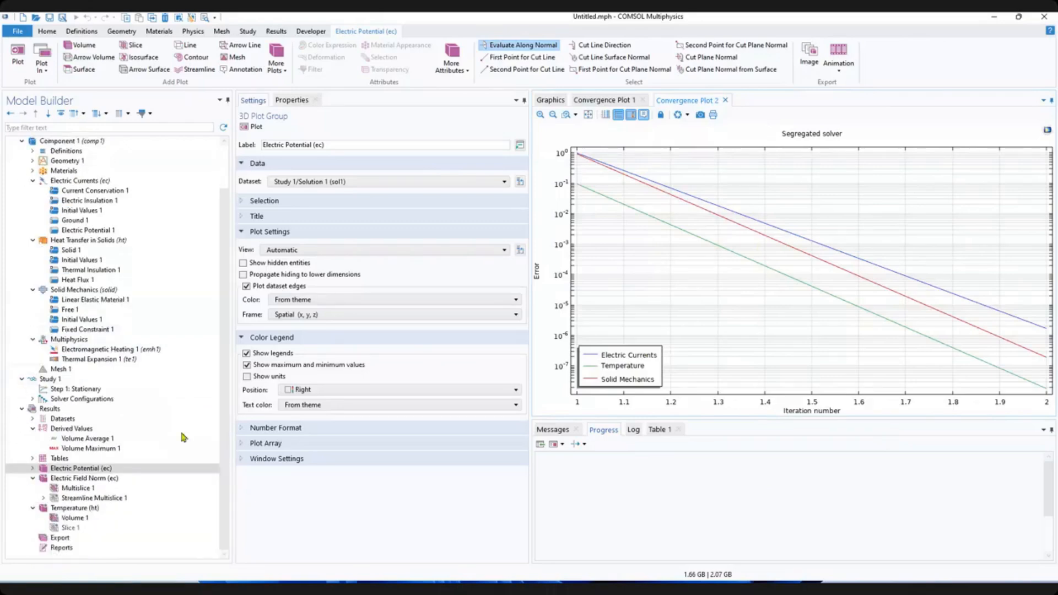
{"action": "left_click", "coordinate": [31, 428]}
{"action": "left_click", "coordinate": [50, 429]}
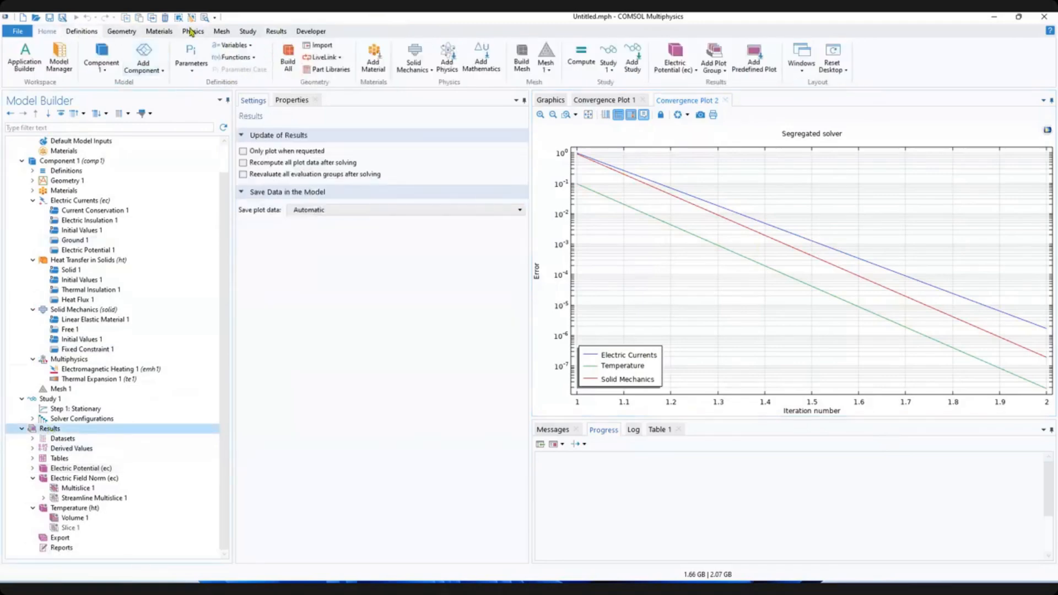
{"action": "left_click", "coordinate": [276, 32]}
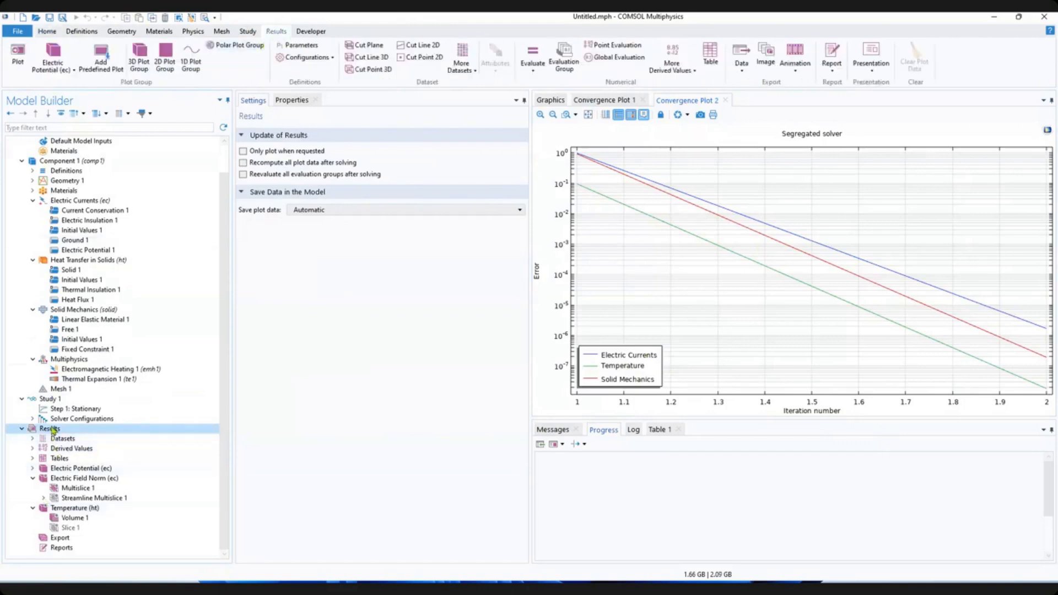
{"action": "left_click", "coordinate": [101, 62]}
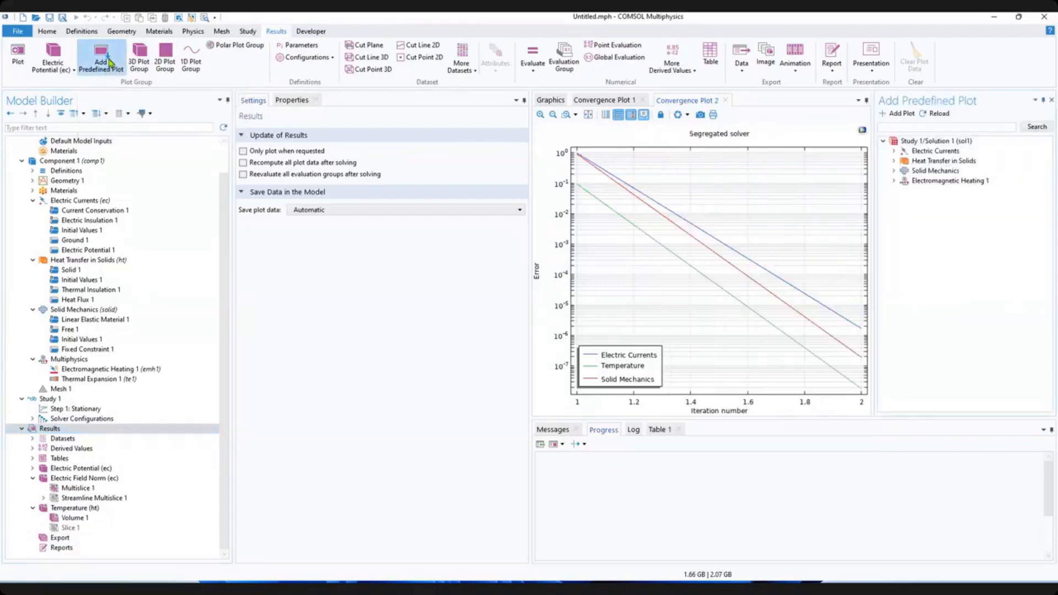
{"action": "left_click", "coordinate": [895, 172]}
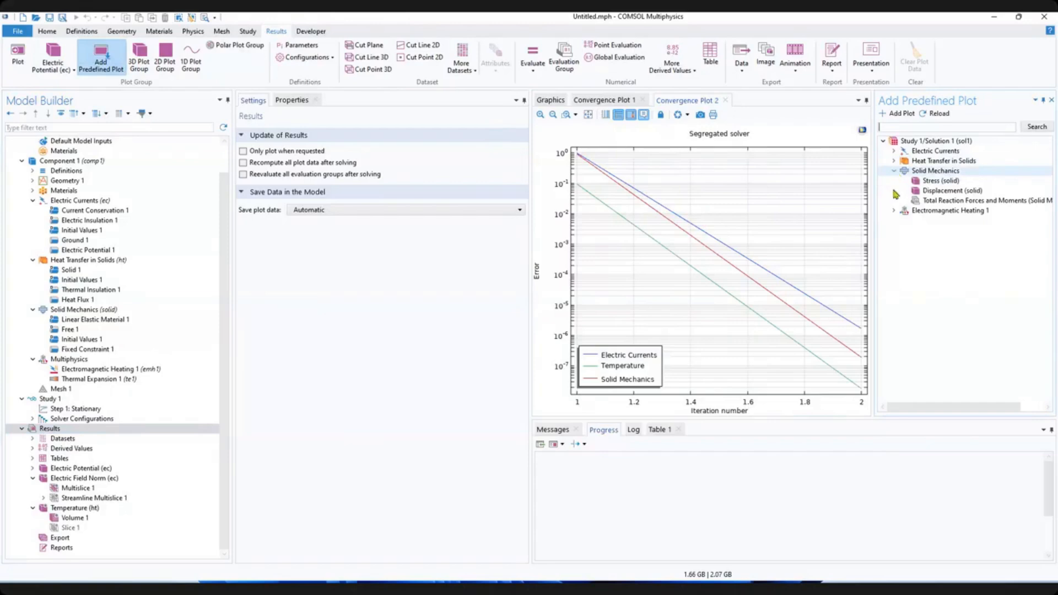
{"action": "left_click", "coordinate": [895, 210]}
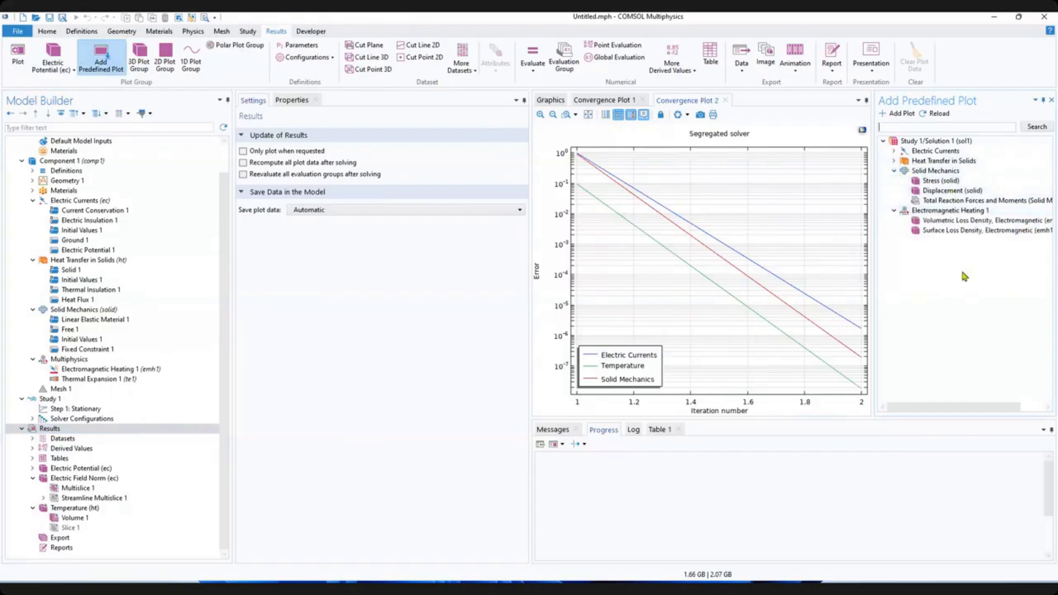
{"action": "double_click", "coordinate": [948, 191]}
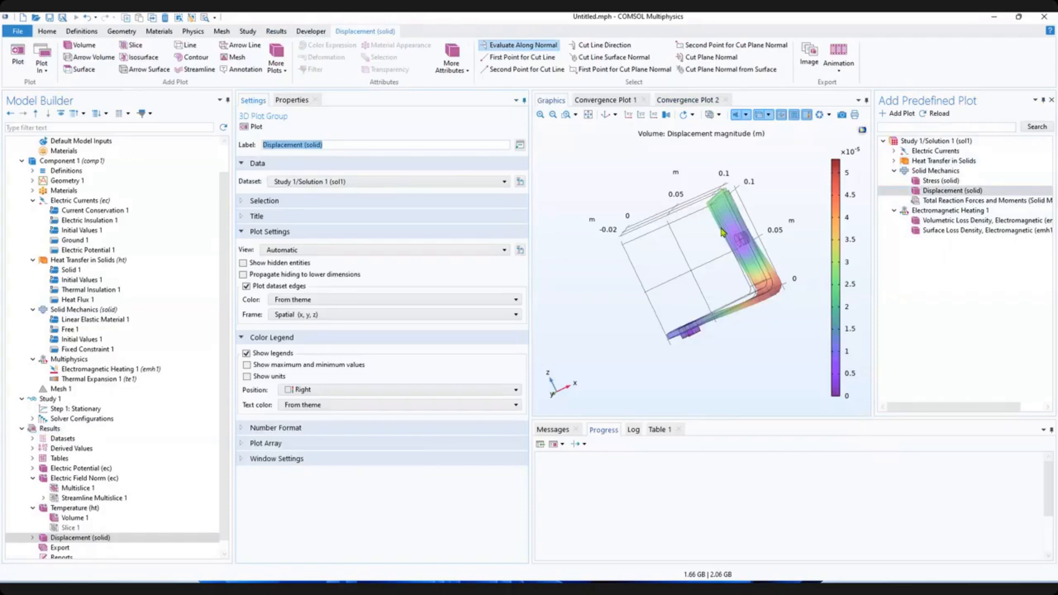
{"action": "left_click", "coordinate": [606, 114]}
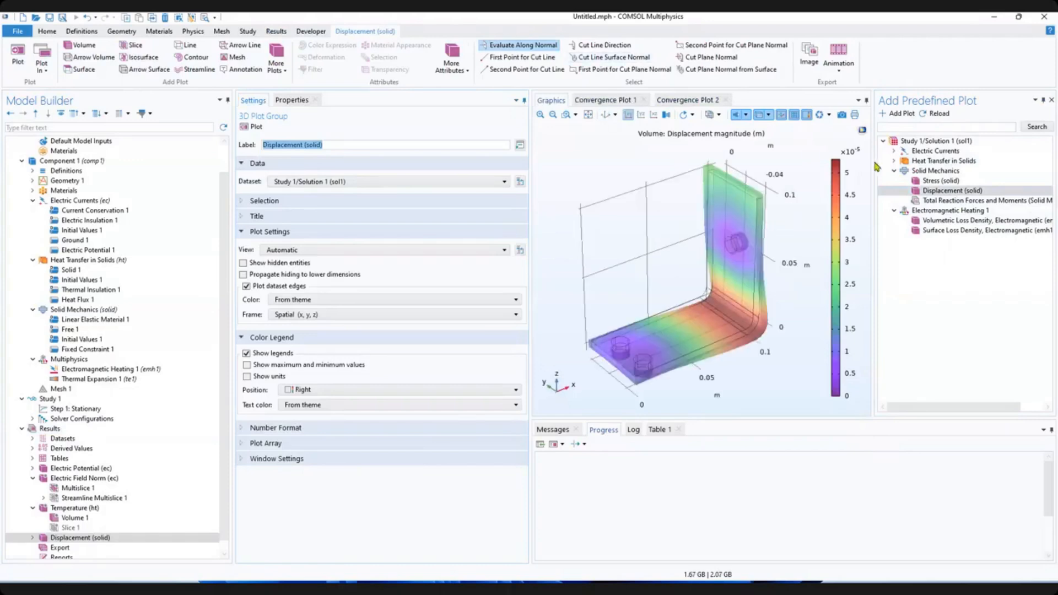
{"action": "left_click", "coordinate": [1052, 101]}
Show units on the color legend of the Displacement (solid) plot group.
{"action": "left_click", "coordinate": [606, 114]}
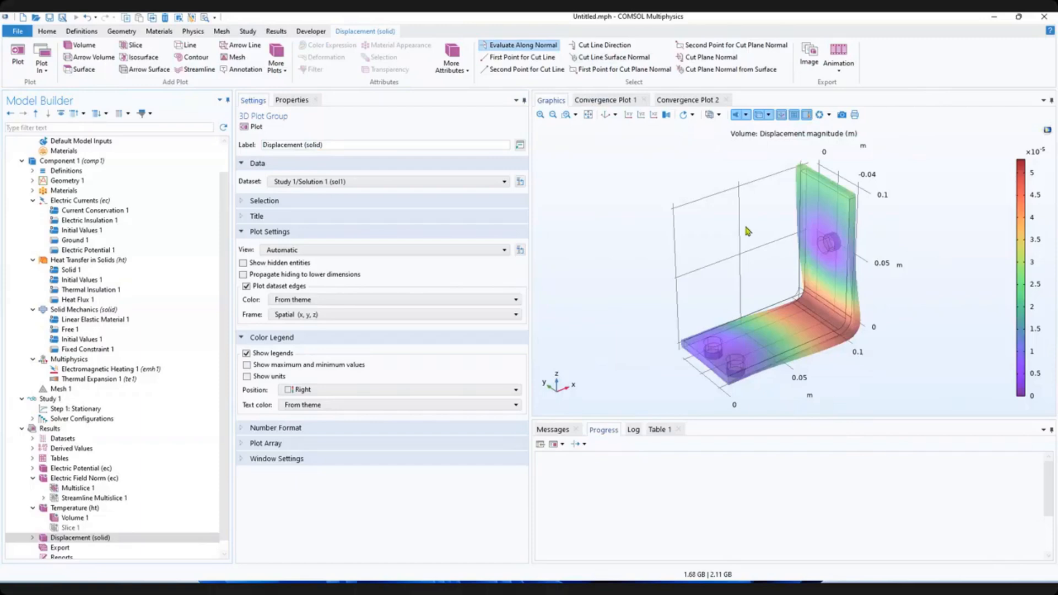
{"action": "left_click_drag", "start_coordinate": [947, 391], "coordinate": [930, 325]}
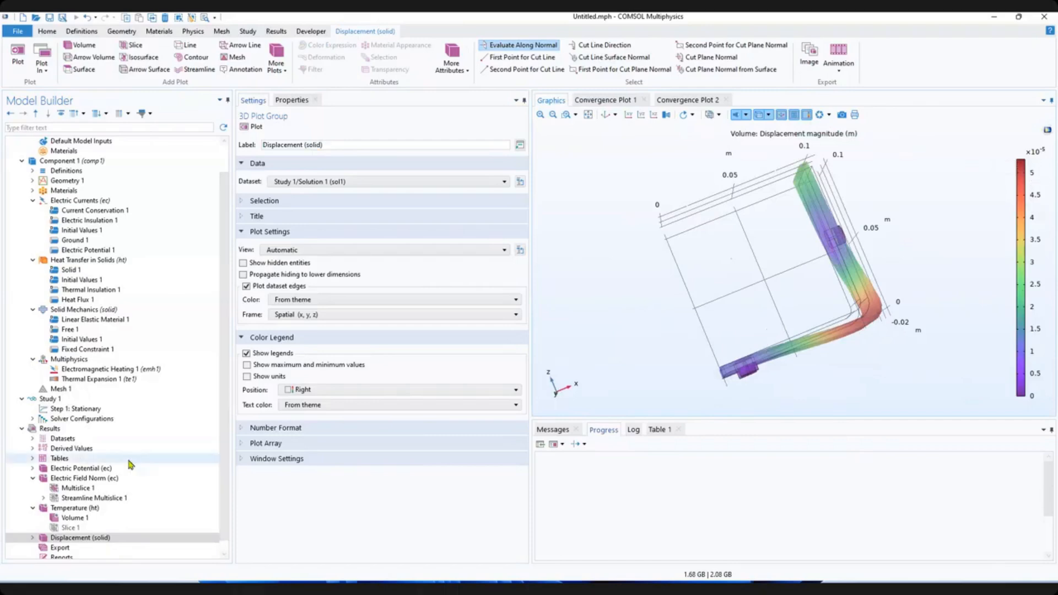
{"action": "scroll", "coordinate": [225, 472], "scroll_direction": "down", "scroll_amount": 1}
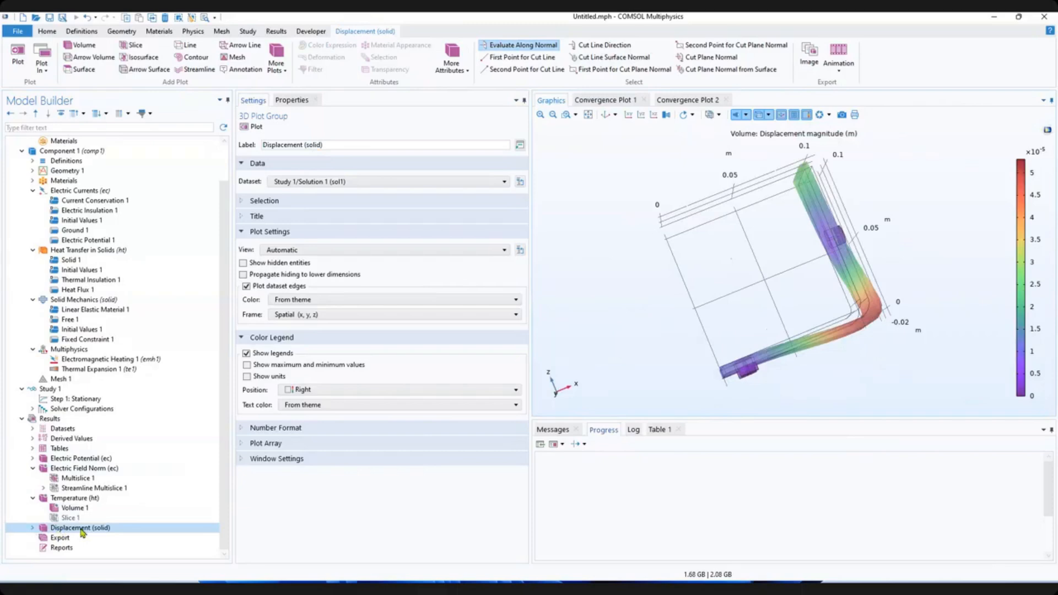
{"action": "left_click", "coordinate": [272, 376]}
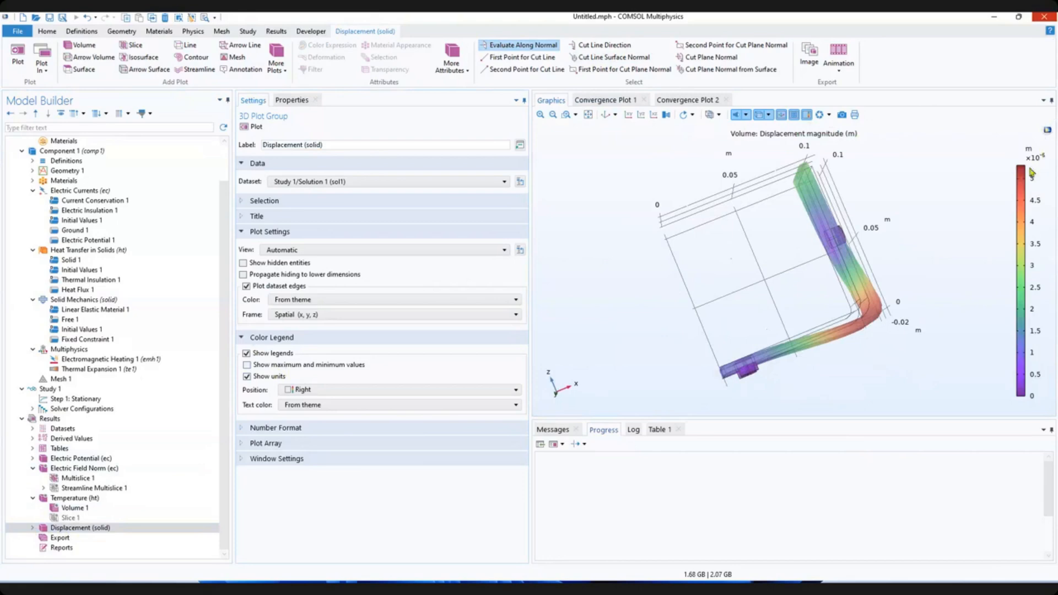
{"action": "left_click", "coordinate": [606, 115]}
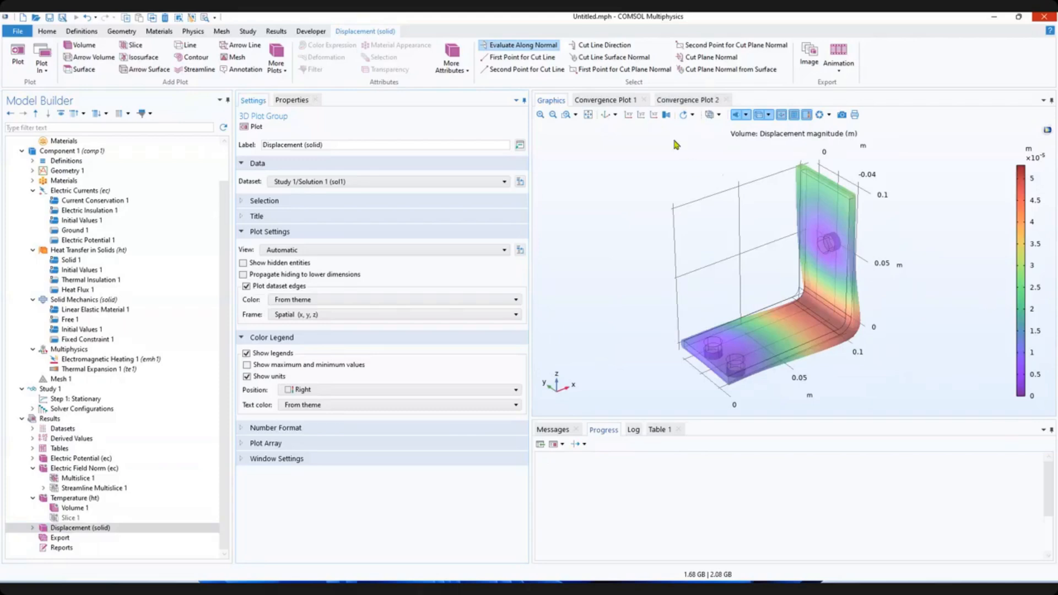
Review the Image Snapshot layout options and output targets for the Temperature volume plot without exporting an image.
{"action": "left_click", "coordinate": [648, 114]}
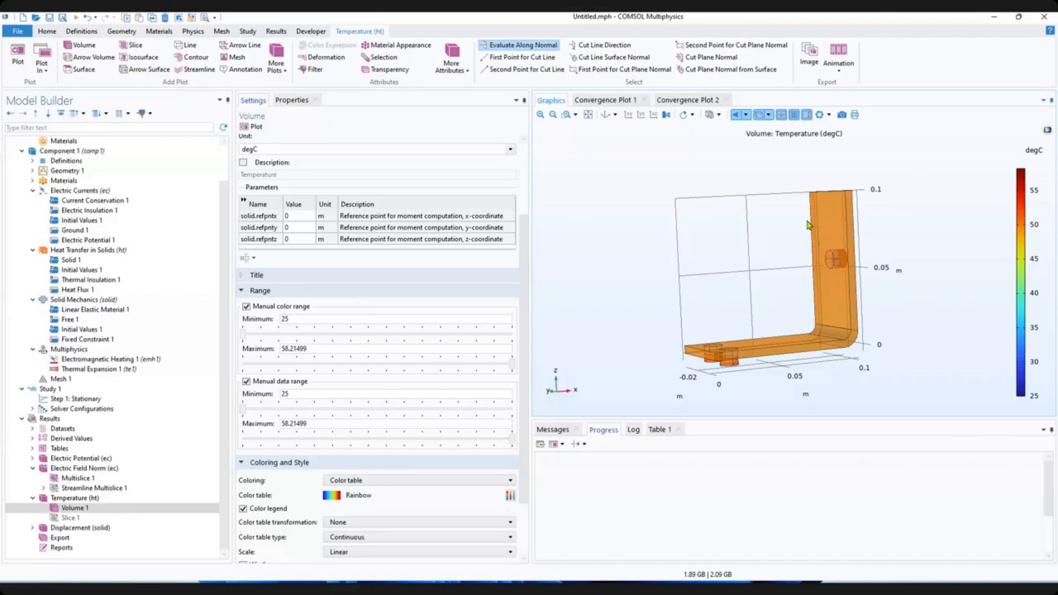
{"action": "left_click", "coordinate": [842, 116]}
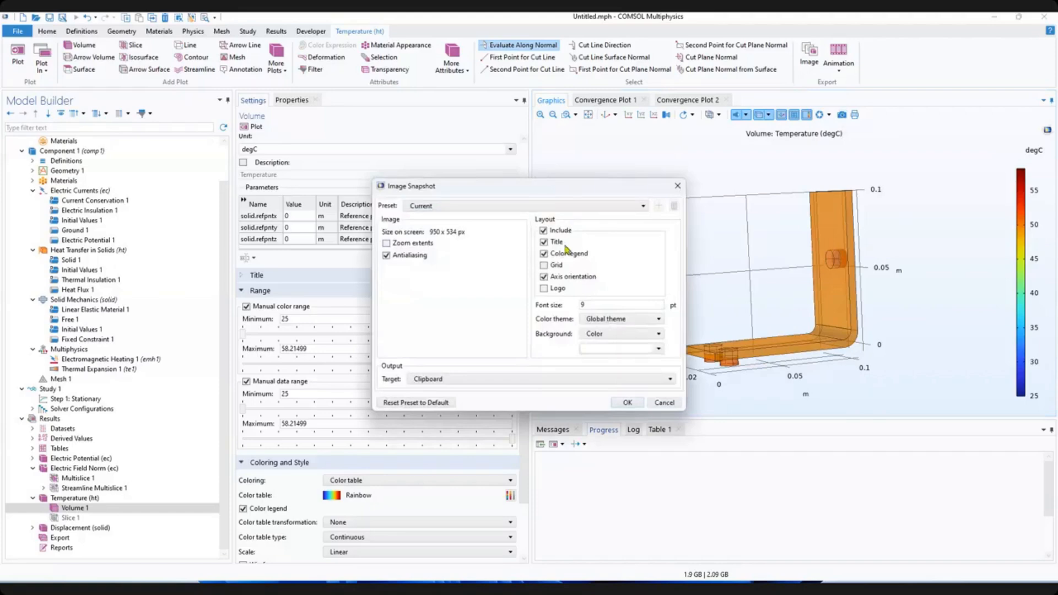
{"action": "left_click_drag", "start_coordinate": [484, 187], "coordinate": [345, 155]}
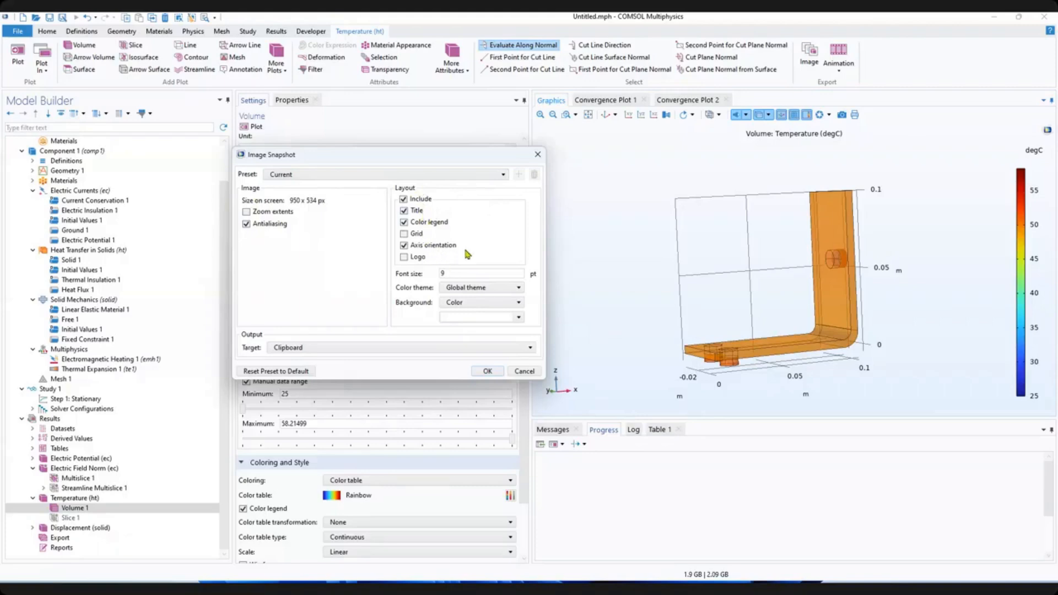
{"action": "left_click", "coordinate": [299, 347]}
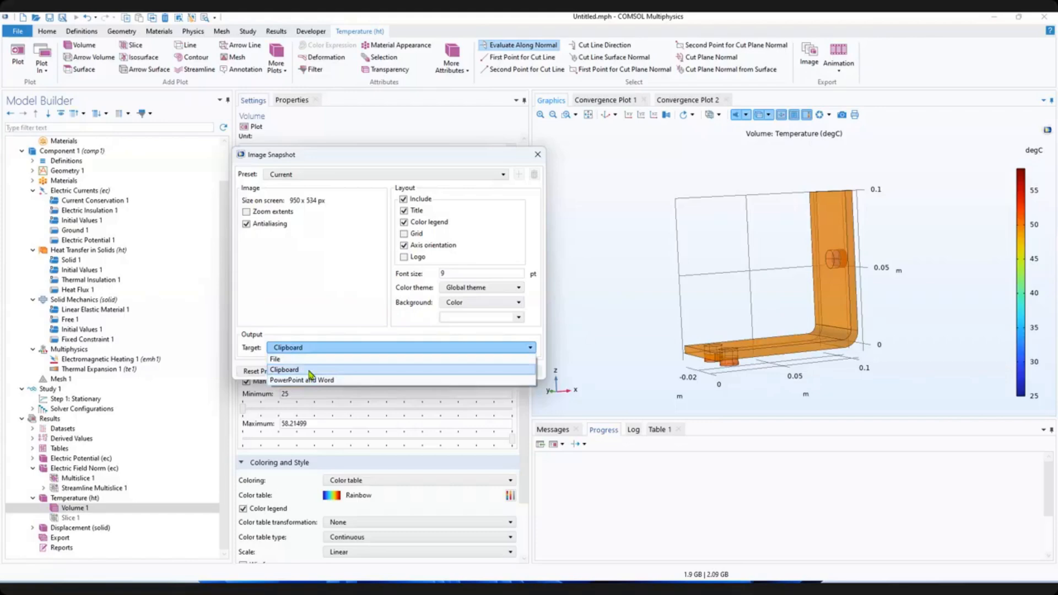
{"action": "left_click", "coordinate": [324, 290]}
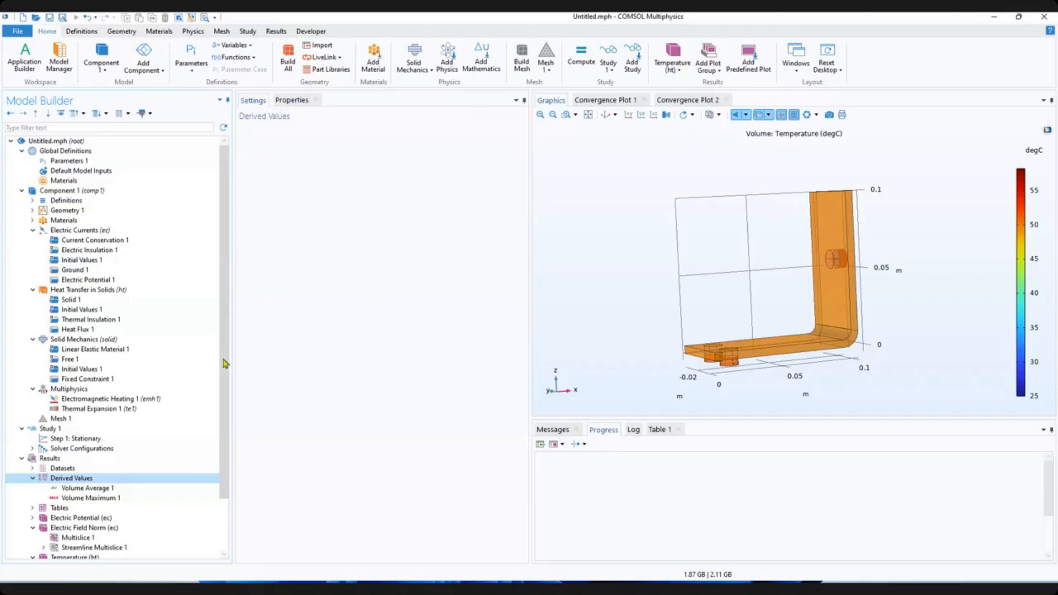
Review the Heat Flux 1 boundary condition and the settings of the Heat Transfer in Solids interface.
{"action": "scroll", "coordinate": [223, 375], "scroll_direction": "down", "scroll_amount": 1}
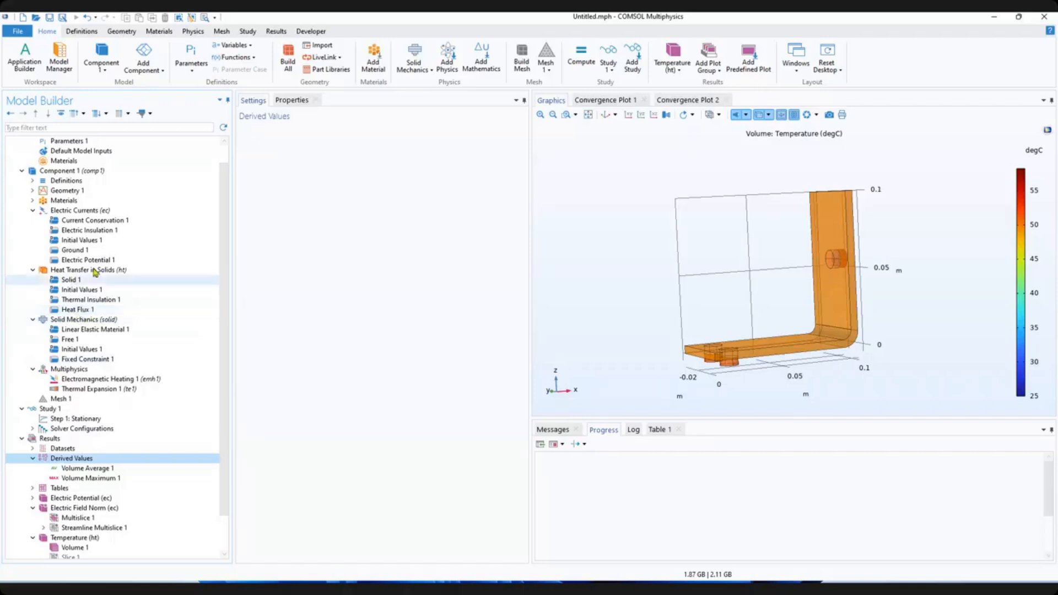
{"action": "left_click", "coordinate": [78, 310]}
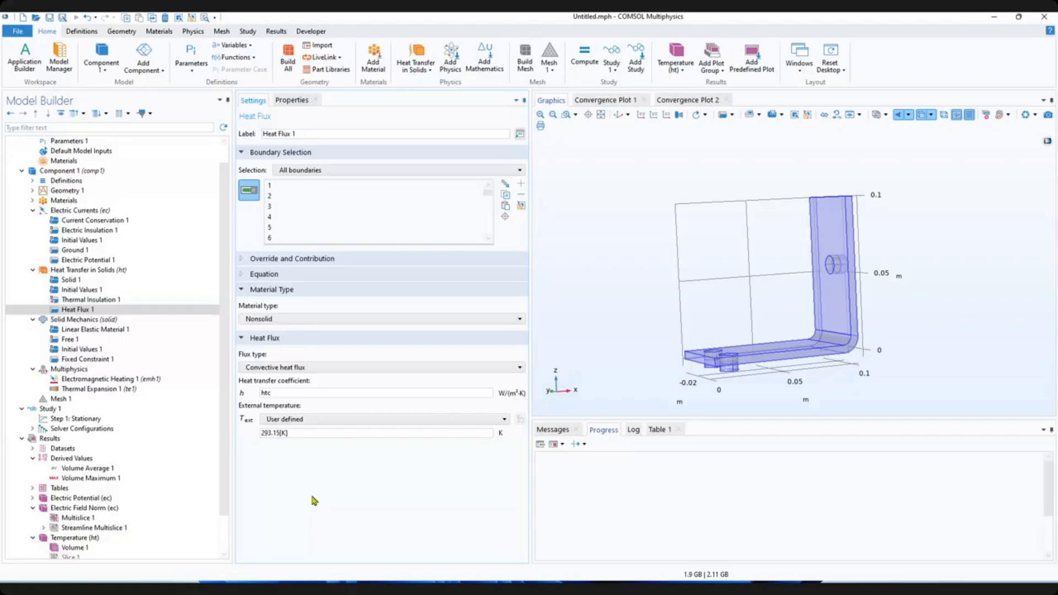
{"action": "left_click", "coordinate": [620, 116]}
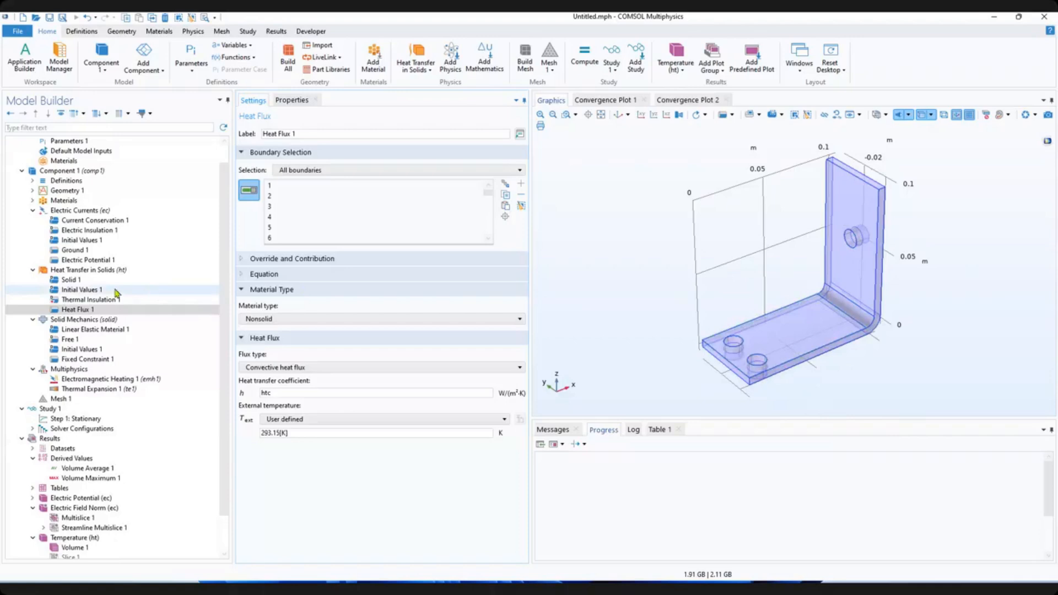
{"action": "left_click", "coordinate": [88, 270]}
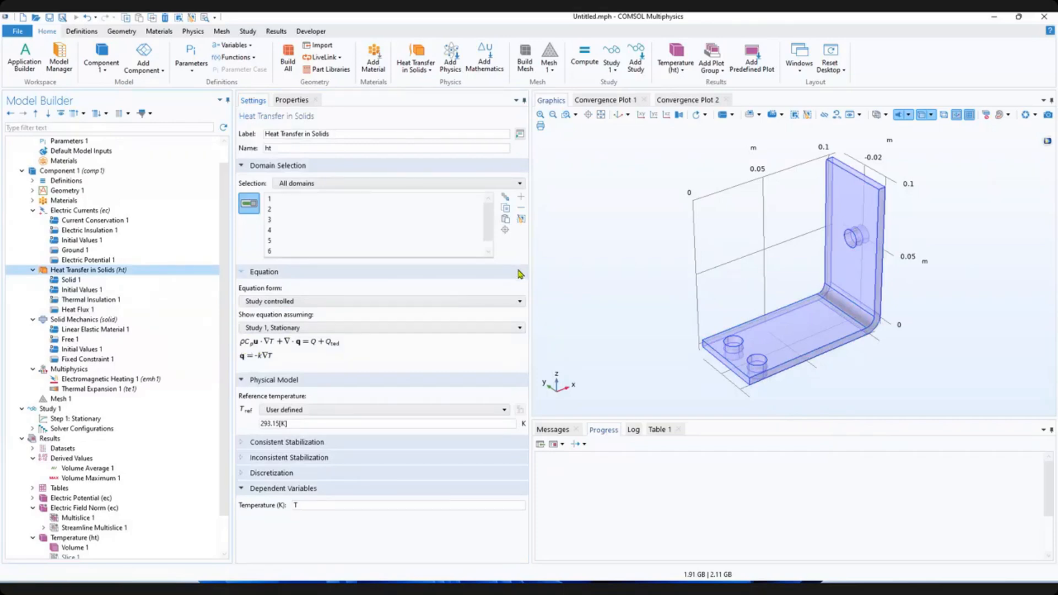
{"action": "left_click", "coordinate": [66, 309]}
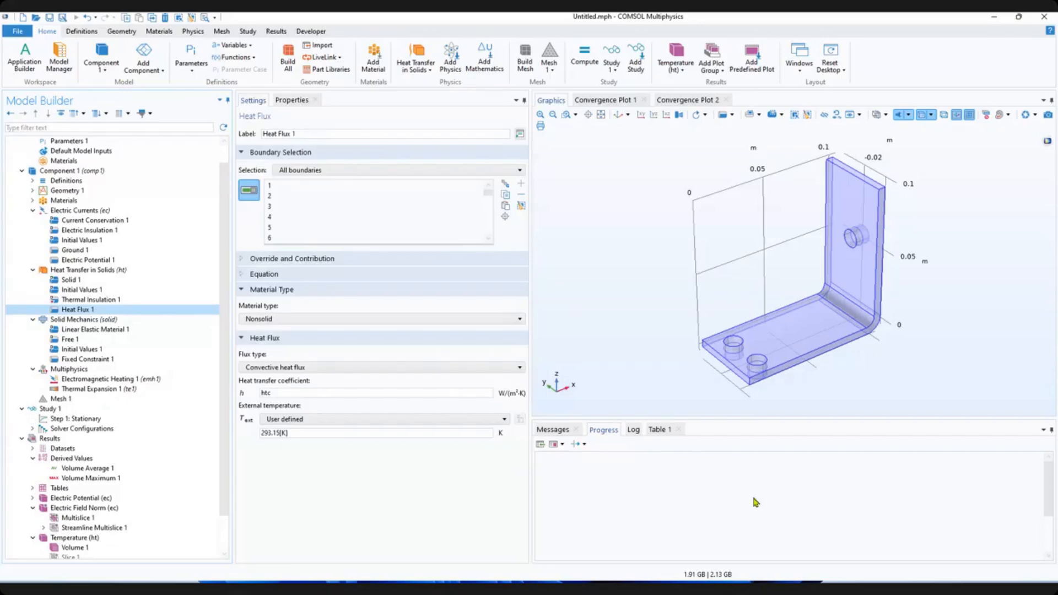
Add a Block to Geometry 1.
{"action": "left_click", "coordinate": [33, 192]}
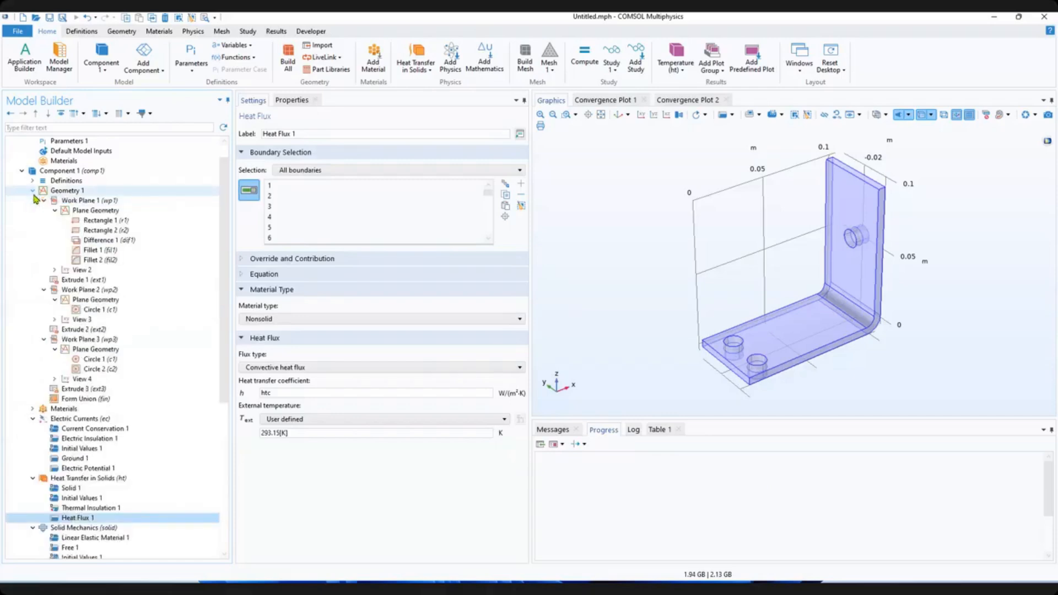
{"action": "left_click", "coordinate": [86, 192]}
{"action": "right_click", "coordinate": [86, 192]}
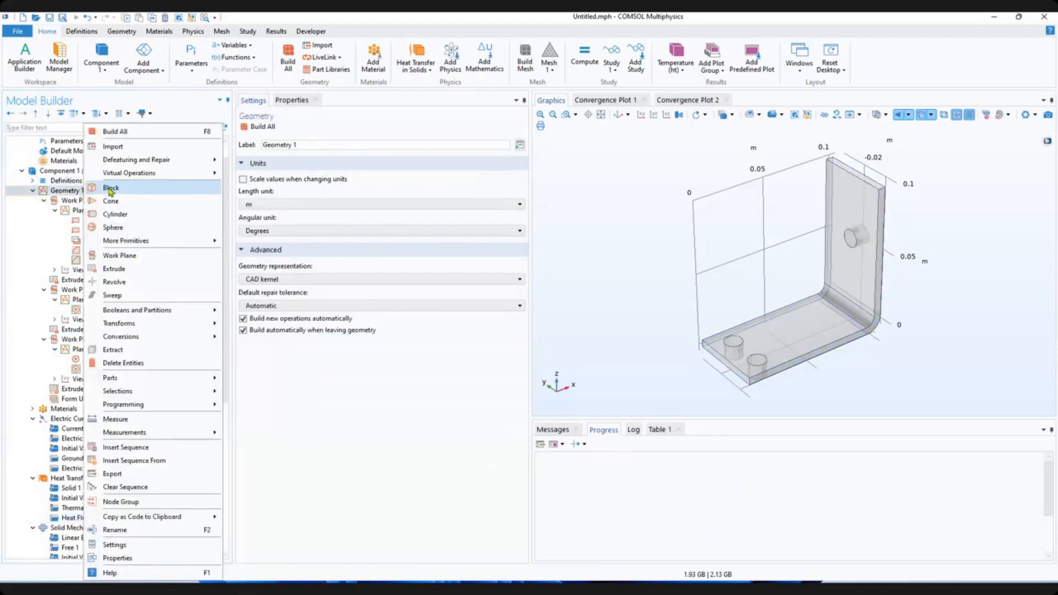
{"action": "left_click", "coordinate": [110, 188]}
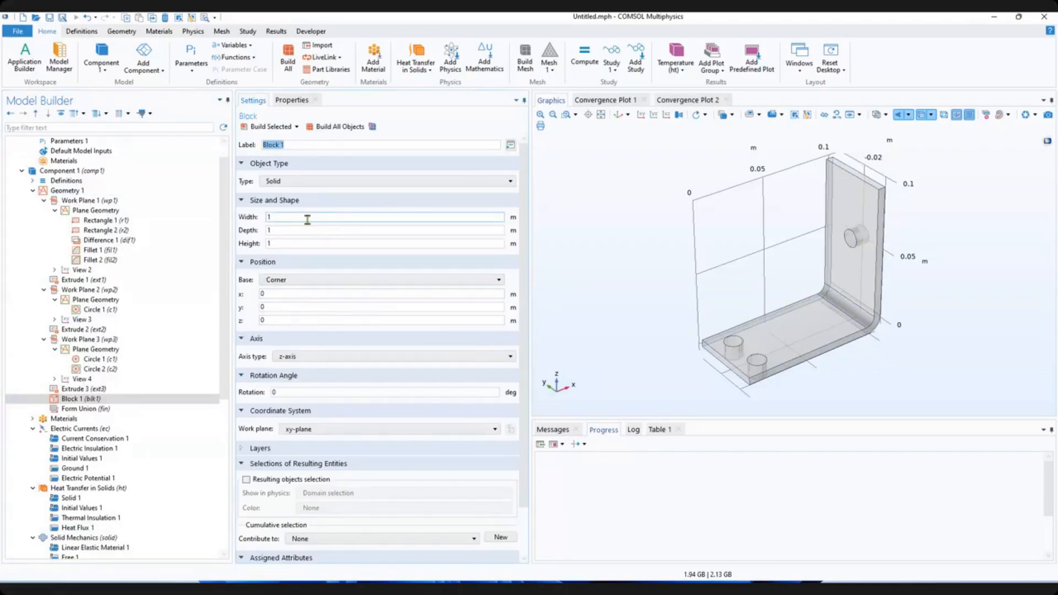
Set Block 1's width to L+5*tbb, depth to 3*L and height to L+6*tbb.
{"action": "key", "text": "Tab"}
{"action": "key", "text": "Tab"}
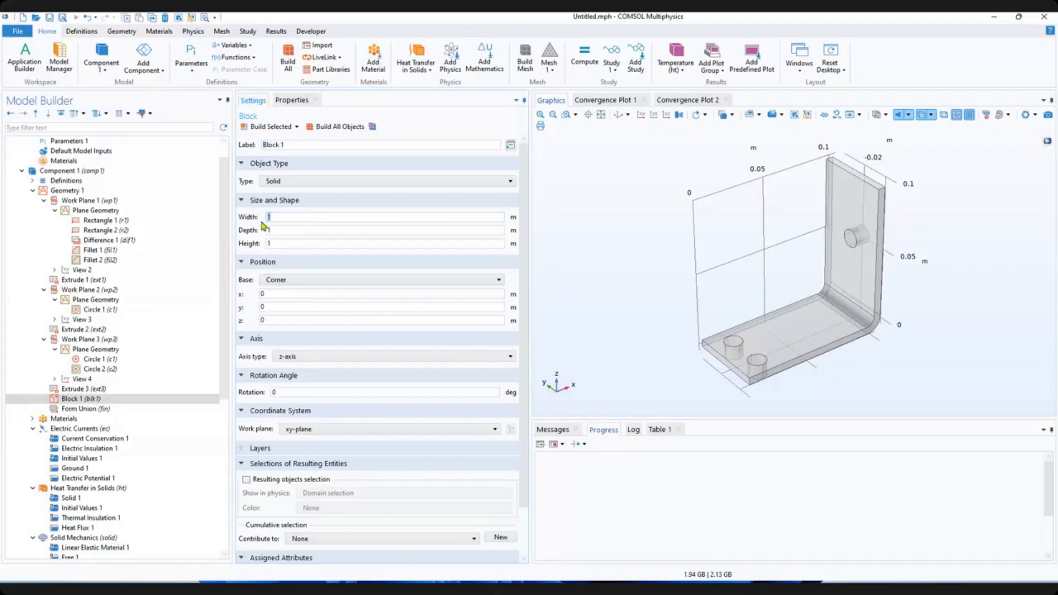
{"action": "type", "text": "L"}
{"action": "type", "text": "="}
{"action": "type", "text": "5*tbb"}
{"action": "key", "text": "Tab"}
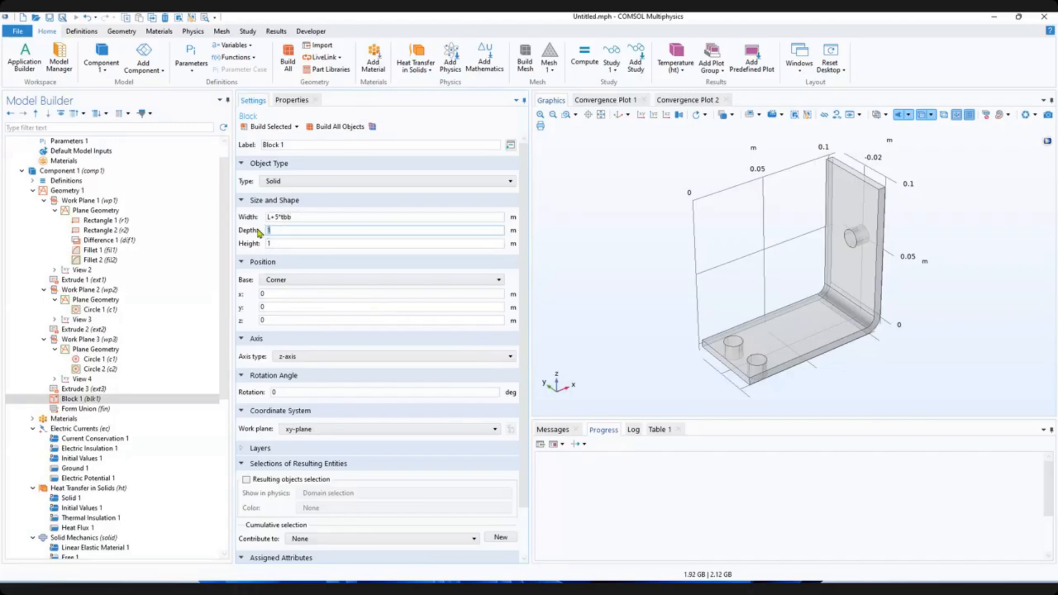
{"action": "type", "text": "3*"}
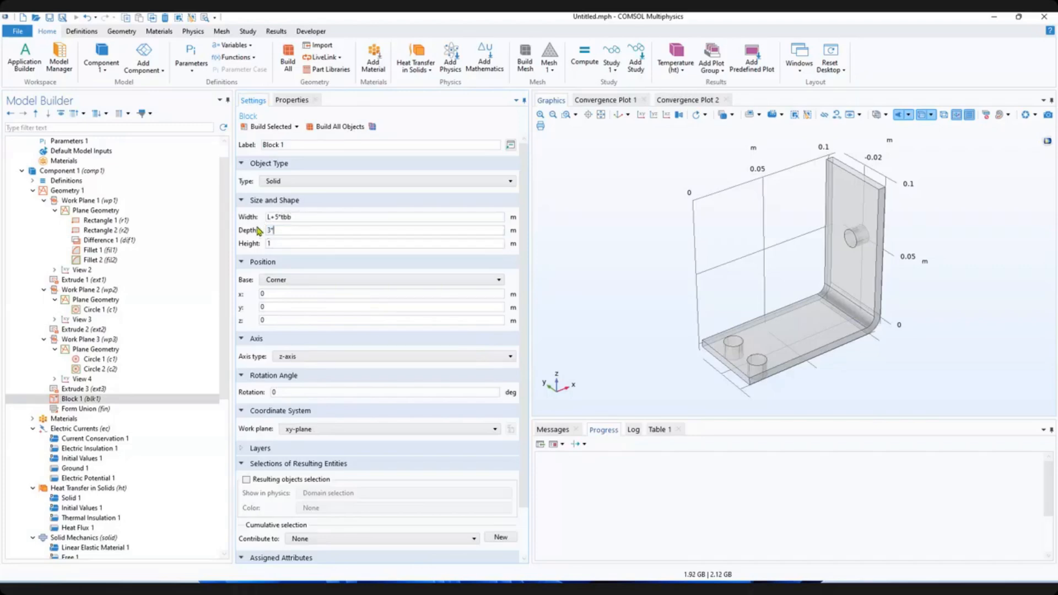
{"action": "type", "text": "L"}
{"action": "left_click", "coordinate": [271, 244]}
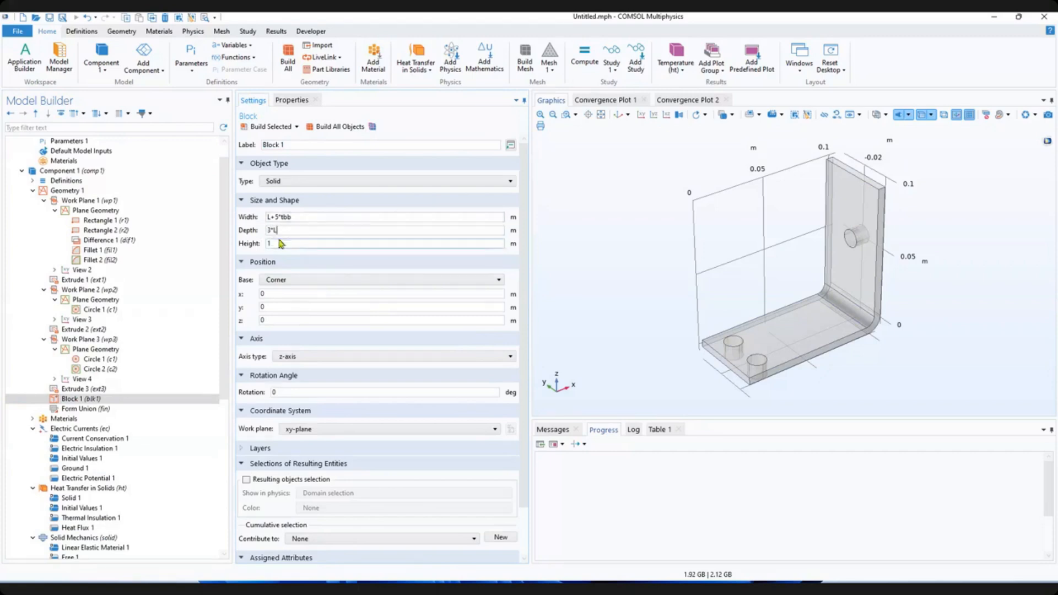
{"action": "key", "text": "BackSpace"}
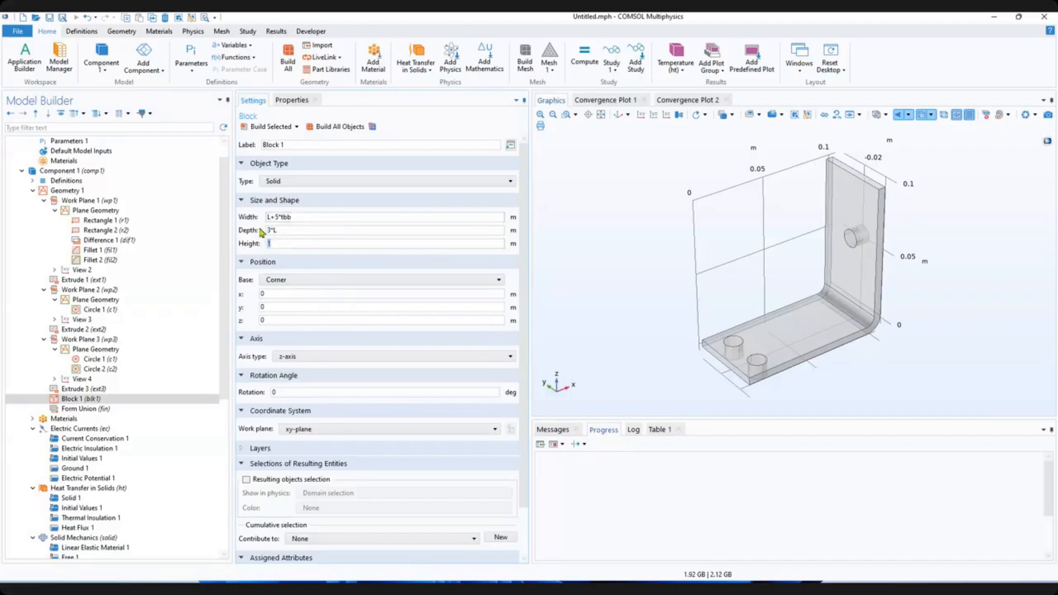
{"action": "type", "text": "L+6*tbb"}
Position Block 1's corner at x = -2*tbb, y = -L and z = -tbb, and build it.
{"action": "left_click", "coordinate": [281, 280]}
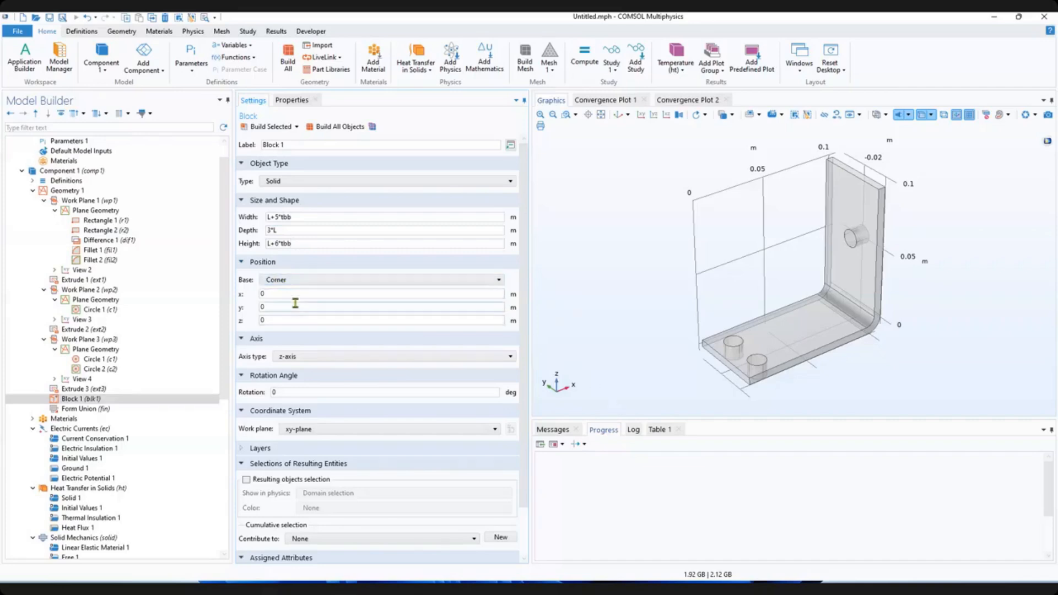
{"action": "left_click_drag", "start_coordinate": [276, 293], "coordinate": [256, 294]}
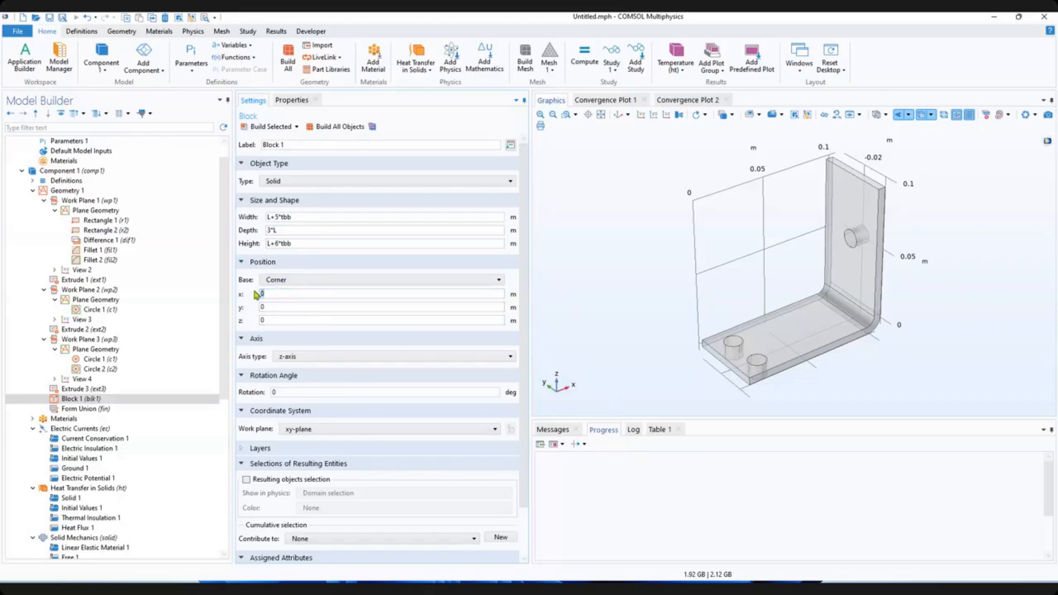
{"action": "type", "text": "-2*"}
{"action": "type", "text": "tn"}
{"action": "type", "text": "bb"}
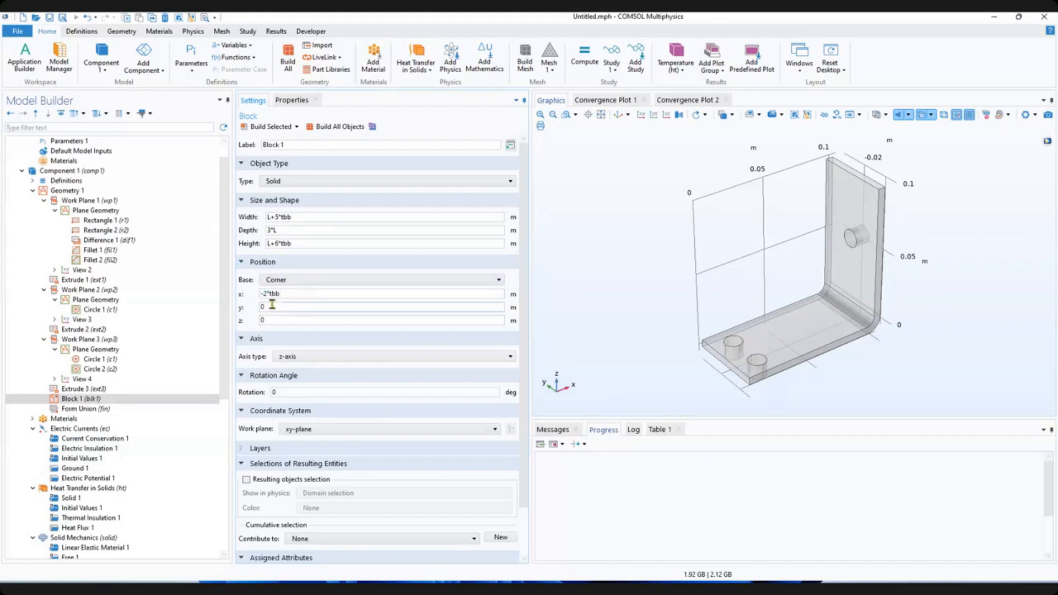
{"action": "left_click_drag", "start_coordinate": [271, 307], "coordinate": [259, 307]}
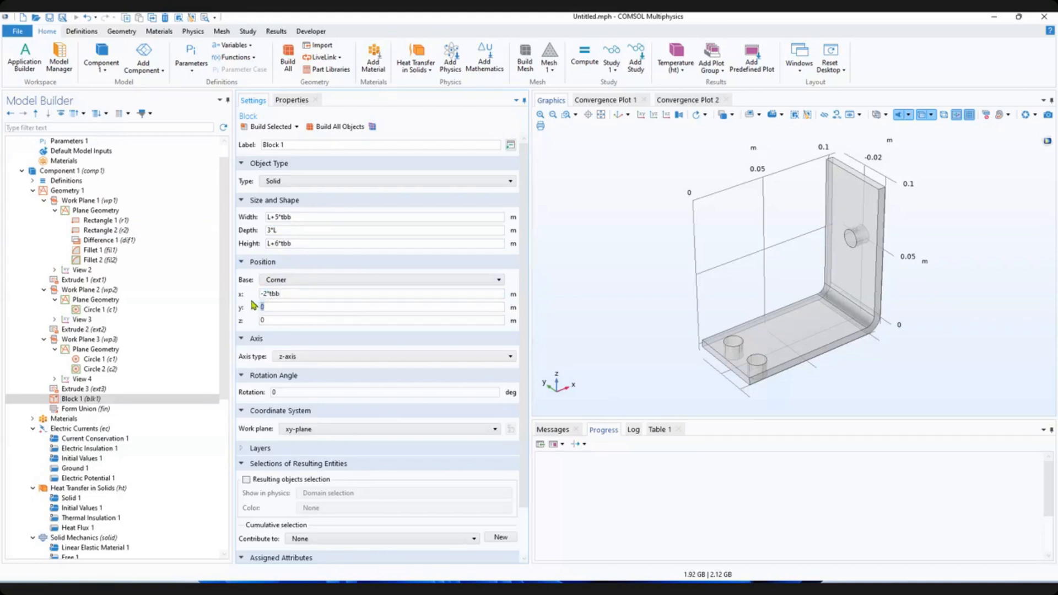
{"action": "type", "text": "-L"}
{"action": "double_click", "coordinate": [270, 320]}
{"action": "type", "text": "-tbb"}
{"action": "left_click", "coordinate": [259, 129]}
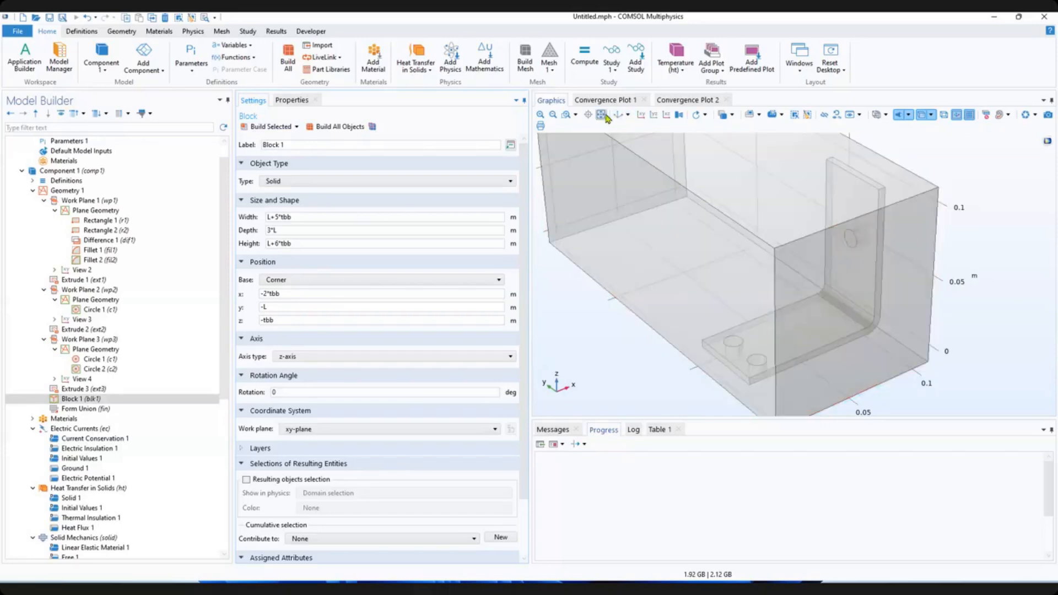
Inspect the bracket inside the block in wireframe, with transparency off and on, and from rotated and default 3D views.
{"action": "left_click", "coordinate": [601, 115]}
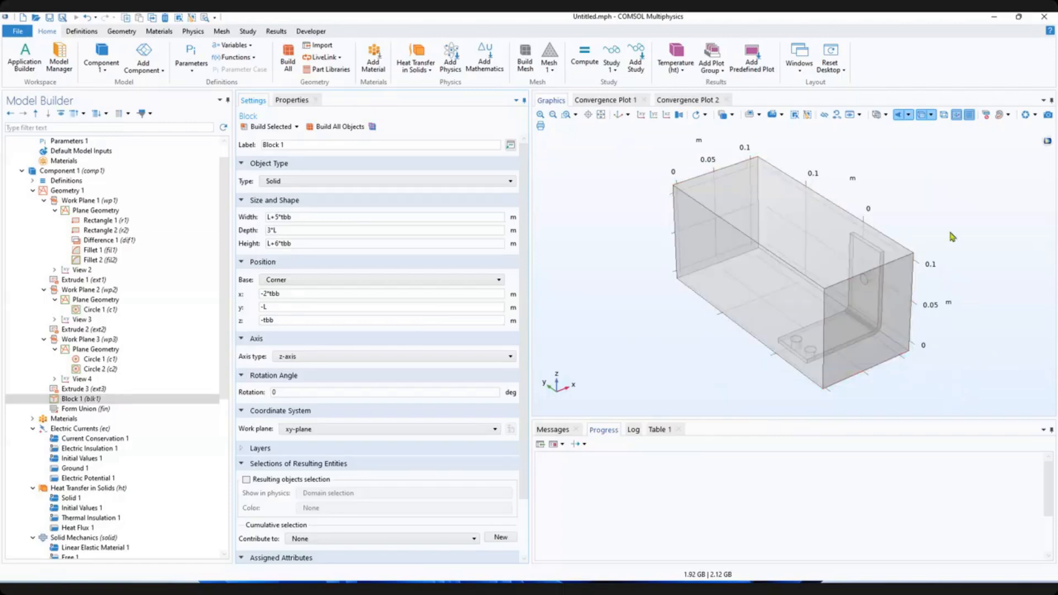
{"action": "left_click", "coordinate": [944, 115]}
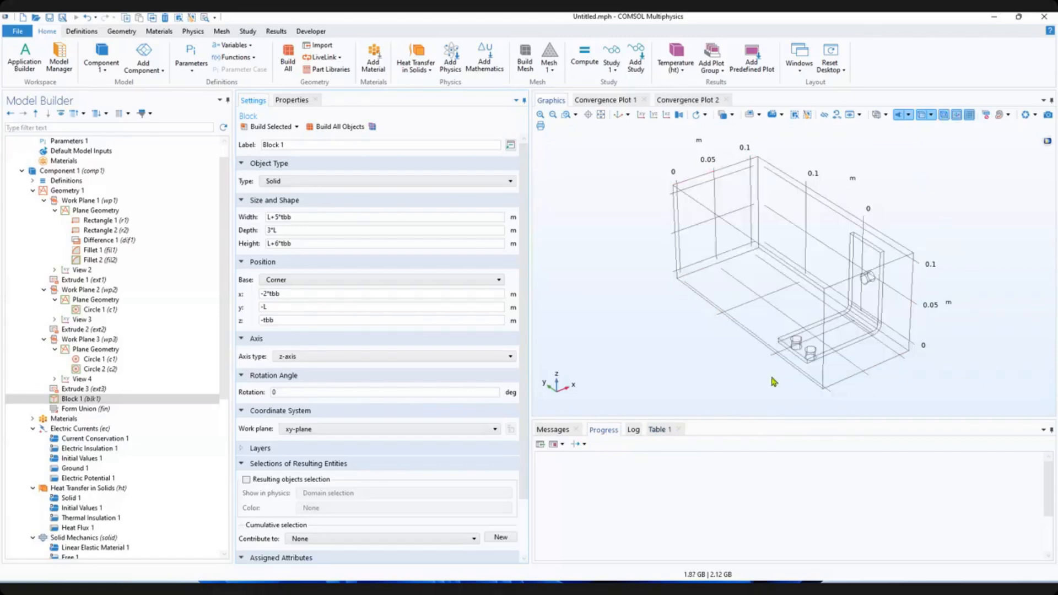
{"action": "mouse_move", "coordinate": [771, 377]}
{"action": "left_mouse_down"}
{"action": "mouse_move", "coordinate": [825, 378]}
{"action": "mouse_move", "coordinate": [782, 361]}
{"action": "left_mouse_up"}
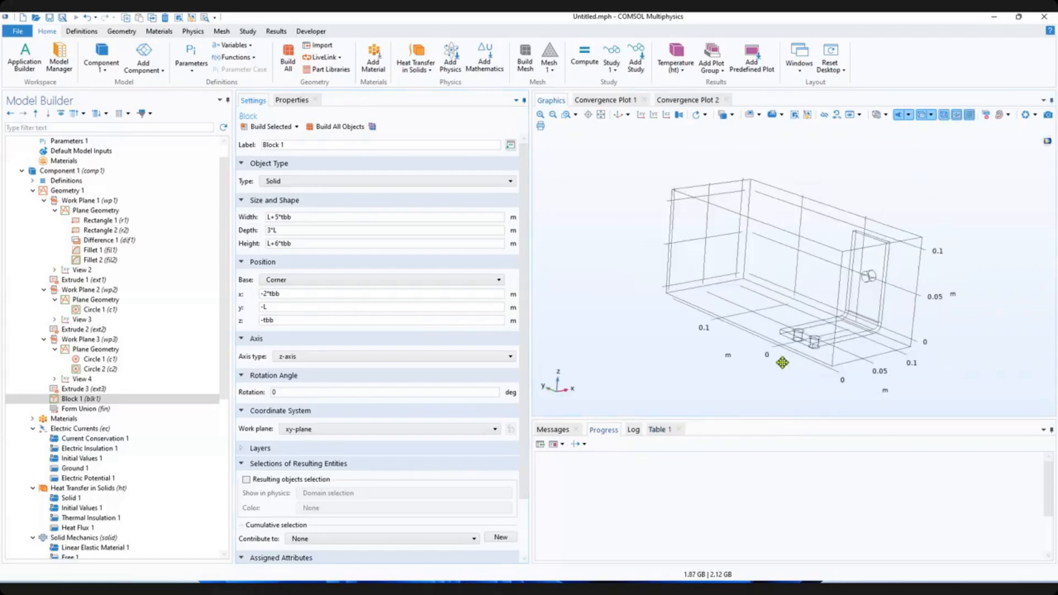
{"action": "left_click", "coordinate": [943, 115]}
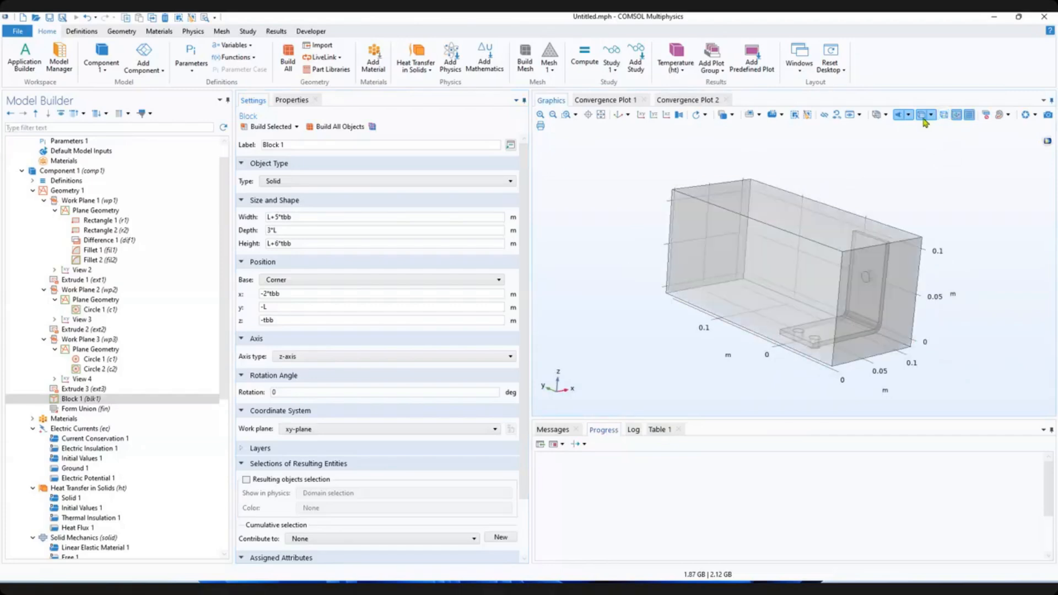
{"action": "left_click", "coordinate": [924, 119]}
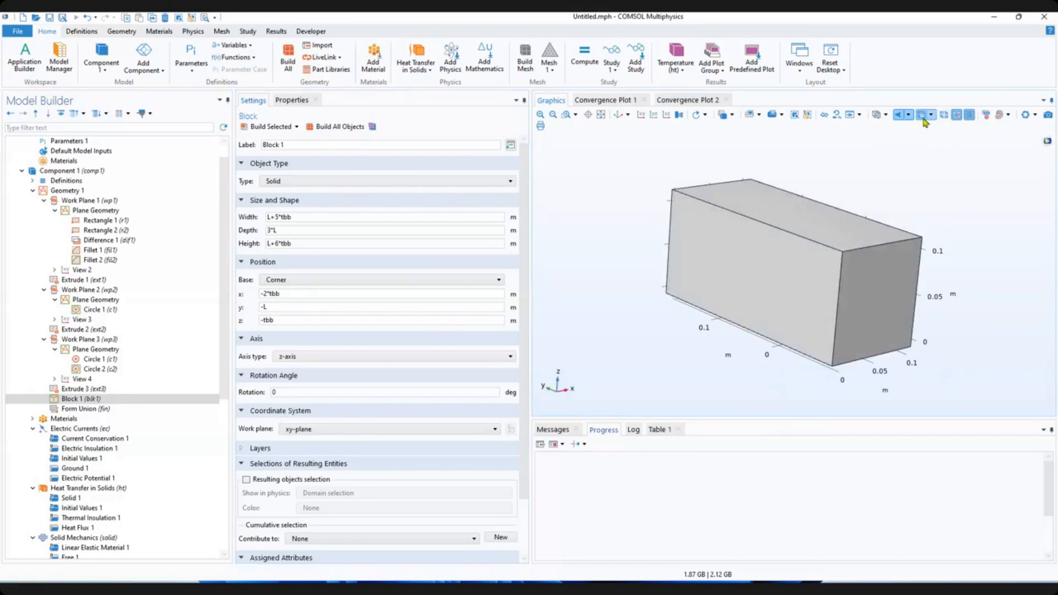
{"action": "left_click", "coordinate": [924, 119]}
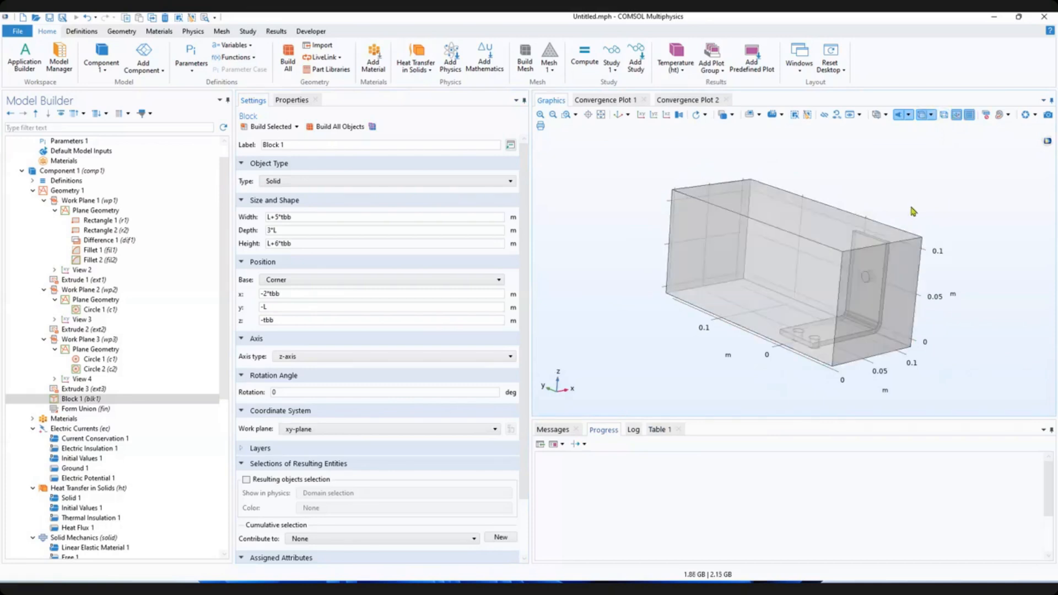
{"action": "left_click_drag", "start_coordinate": [873, 212], "coordinate": [908, 205]}
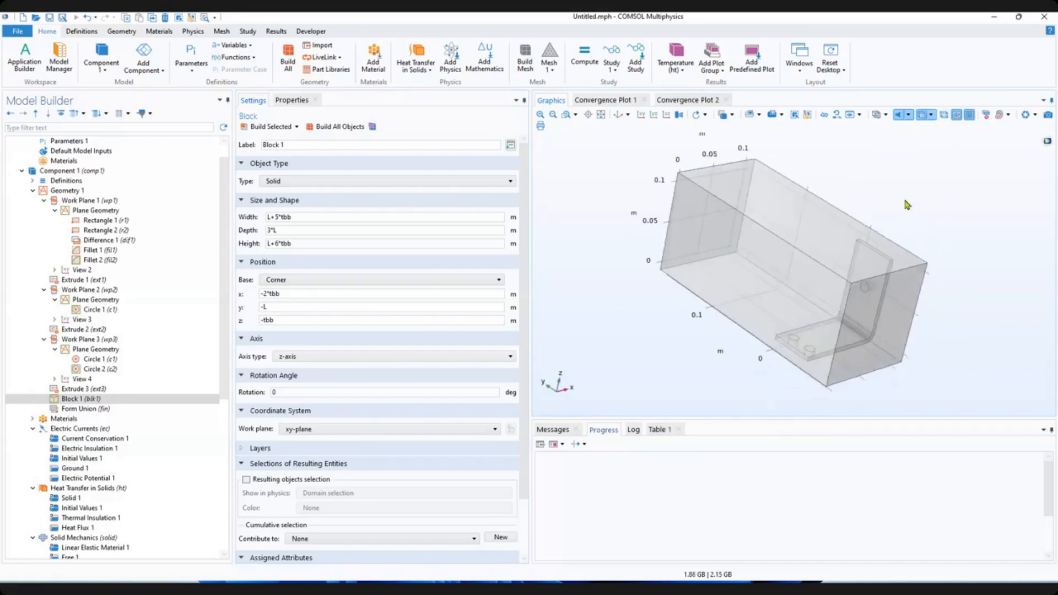
{"action": "left_click", "coordinate": [615, 116]}
{"action": "mouse_move", "coordinate": [503, 220]}
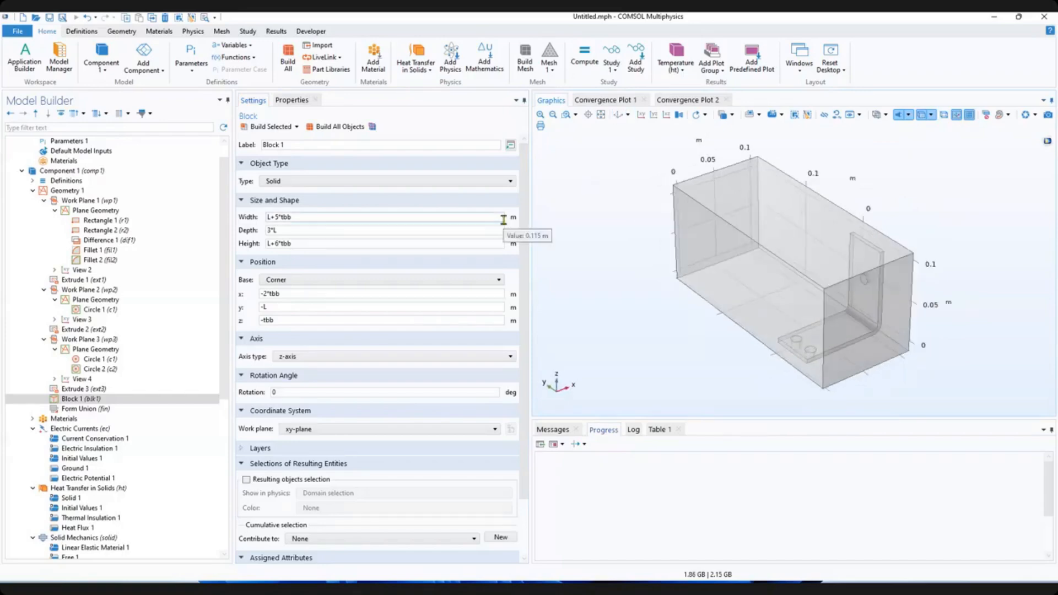
Add the built-in Air material to Component 1's materials.
{"action": "left_click", "coordinate": [33, 419]}
{"action": "left_click", "coordinate": [51, 419]}
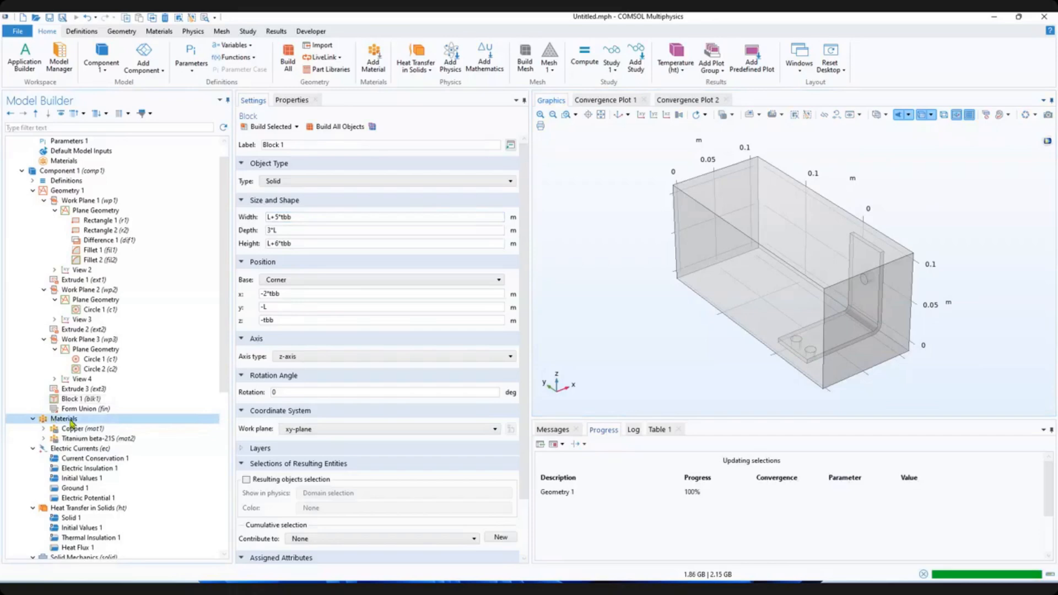
{"action": "right_click", "coordinate": [70, 424]}
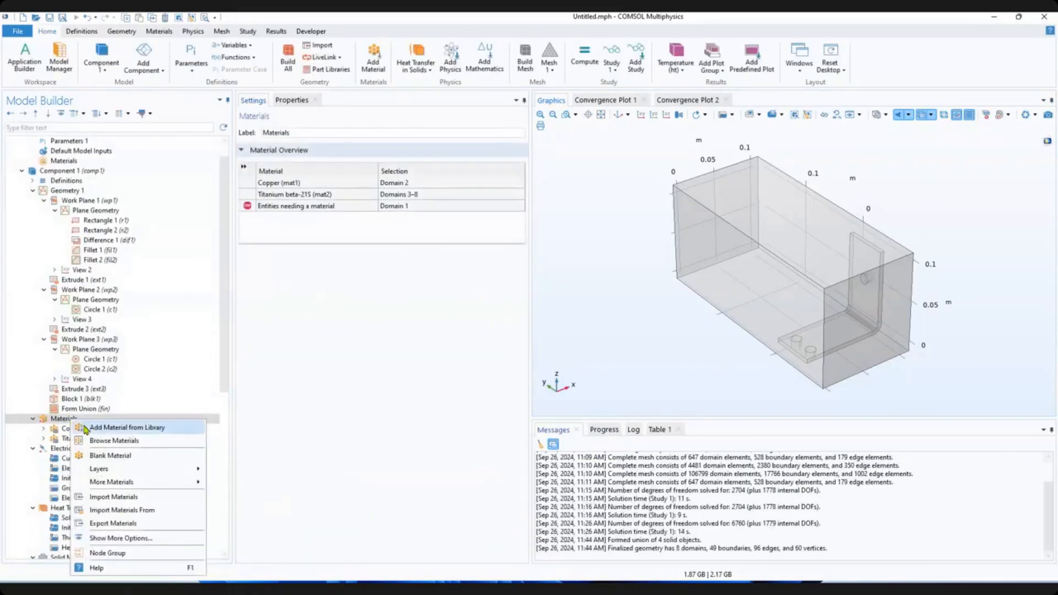
{"action": "left_click", "coordinate": [110, 428]}
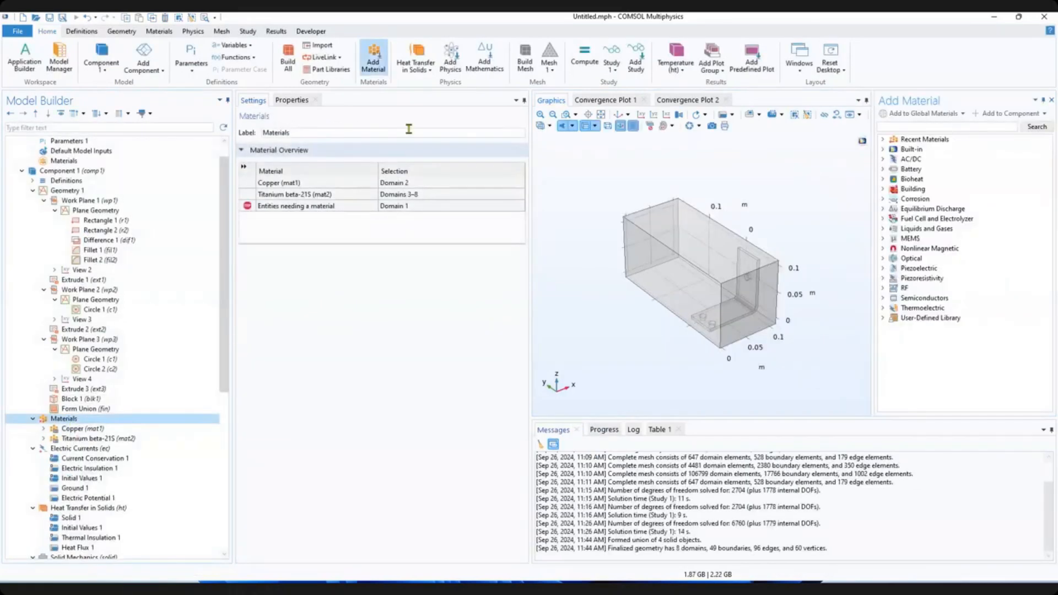
{"action": "left_click", "coordinate": [881, 150]}
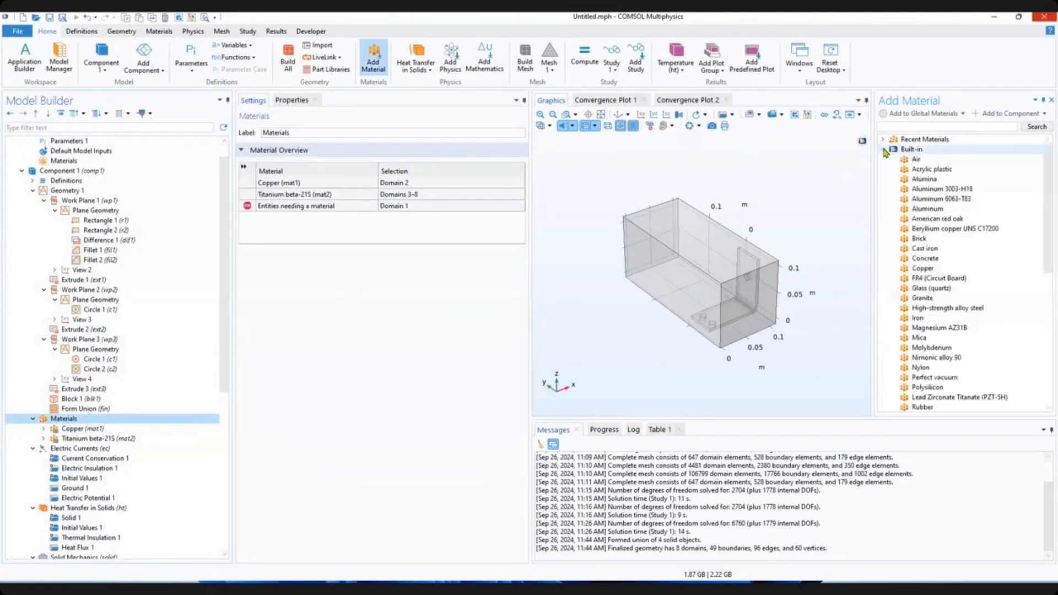
{"action": "left_click", "coordinate": [915, 160]}
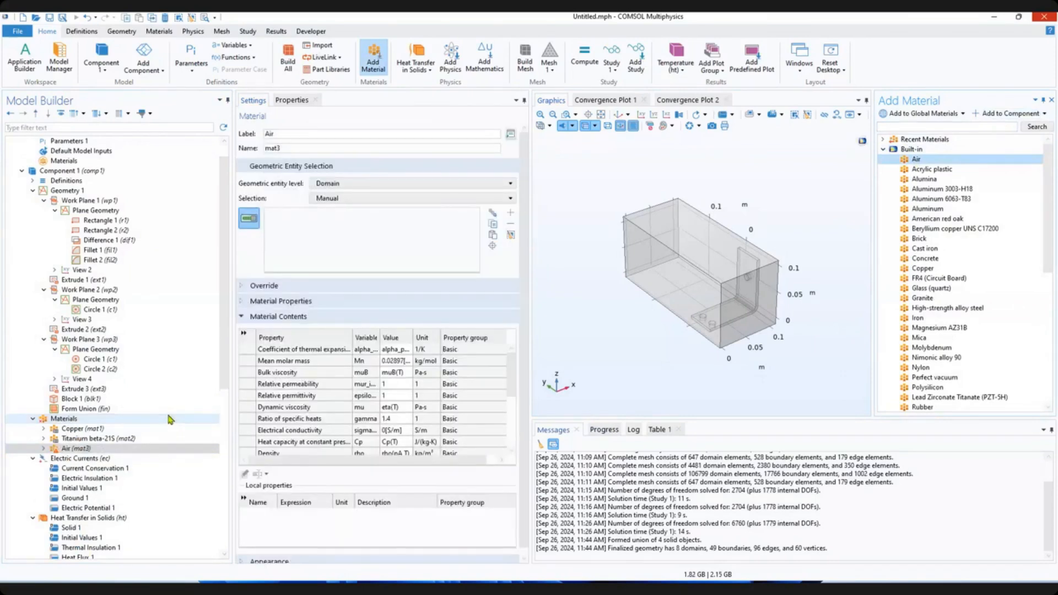
Assign the Air material to domain 1, the block surrounding the bracket.
{"action": "left_click", "coordinate": [83, 450]}
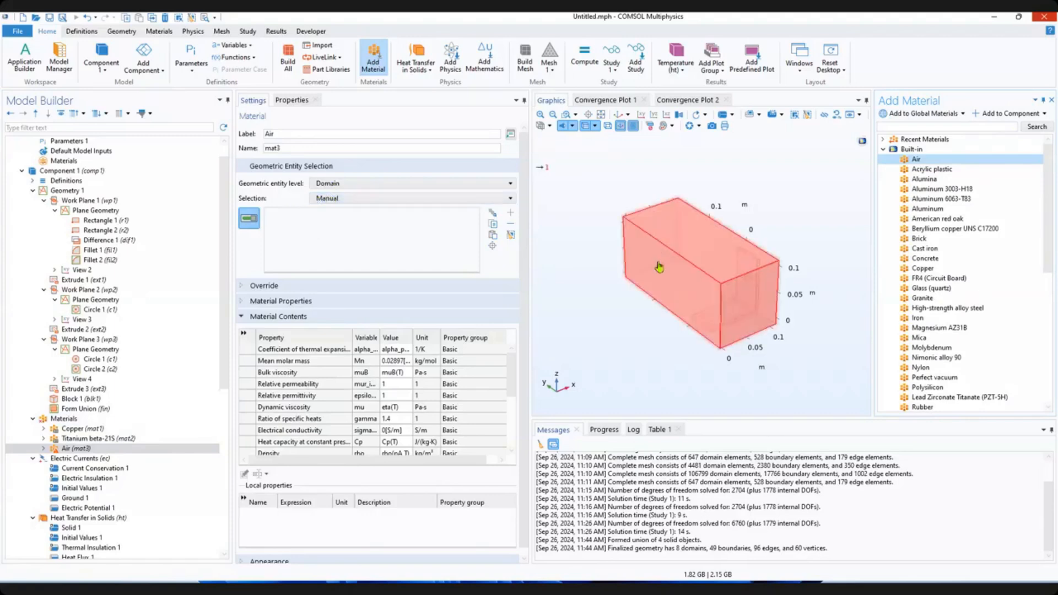
{"action": "left_click", "coordinate": [658, 267]}
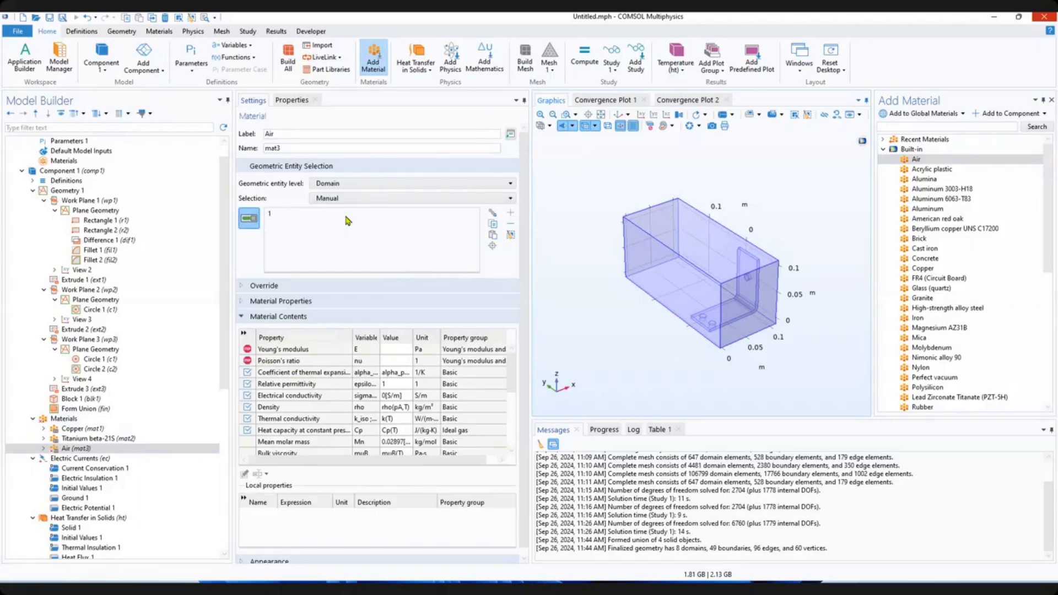
{"action": "left_click", "coordinate": [255, 218]}
{"action": "left_click", "coordinate": [214, 299]}
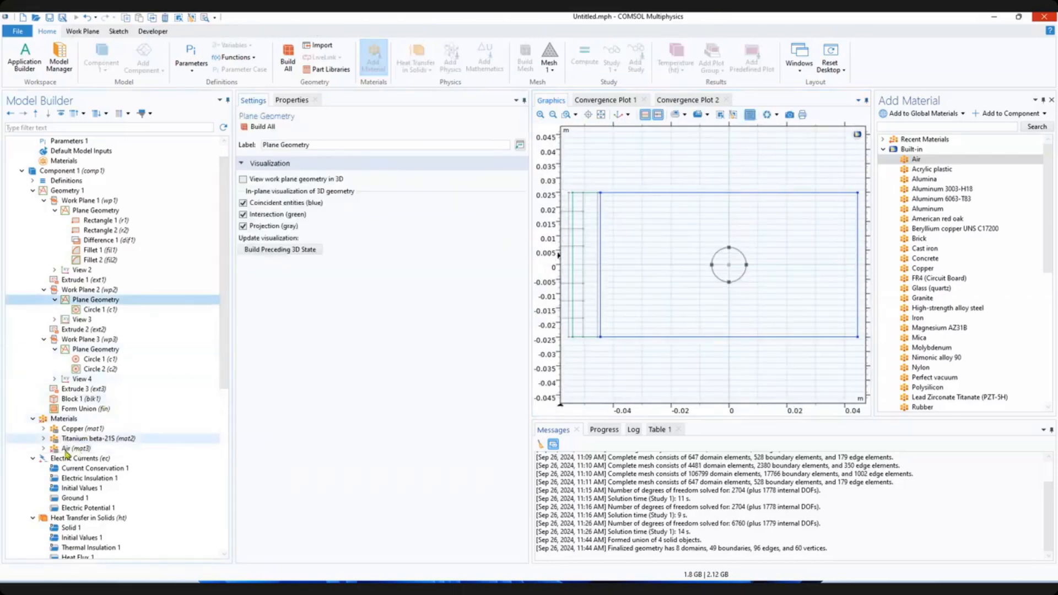
{"action": "left_click", "coordinate": [54, 451]}
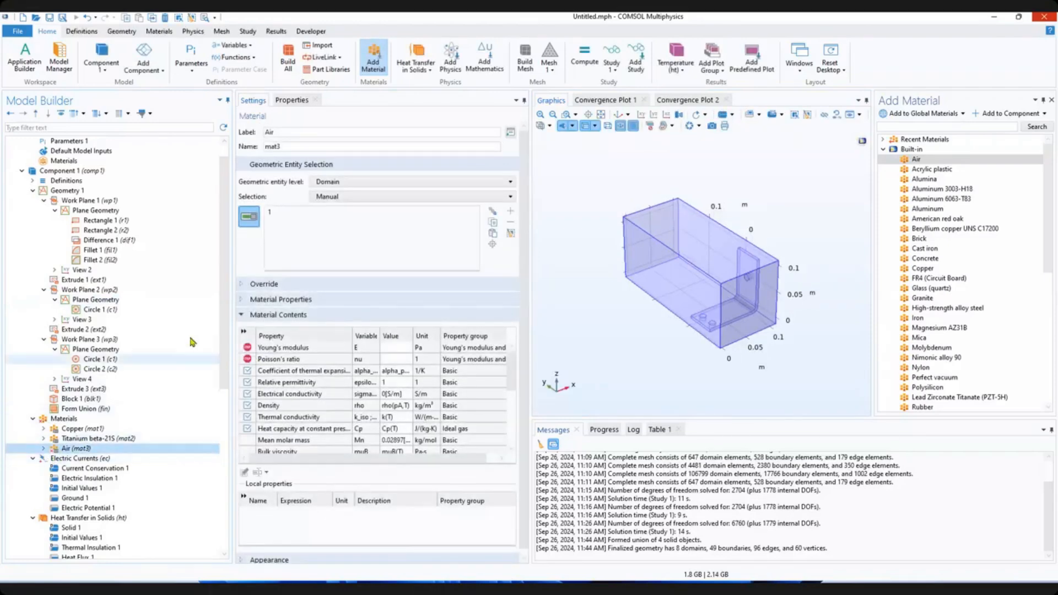
Remove domain 1, the air block, from the Solid Mechanics domain selection.
{"action": "scroll", "coordinate": [225, 349], "scroll_direction": "down", "scroll_amount": 1}
{"action": "scroll", "coordinate": [224, 350], "scroll_direction": "down", "scroll_amount": 5}
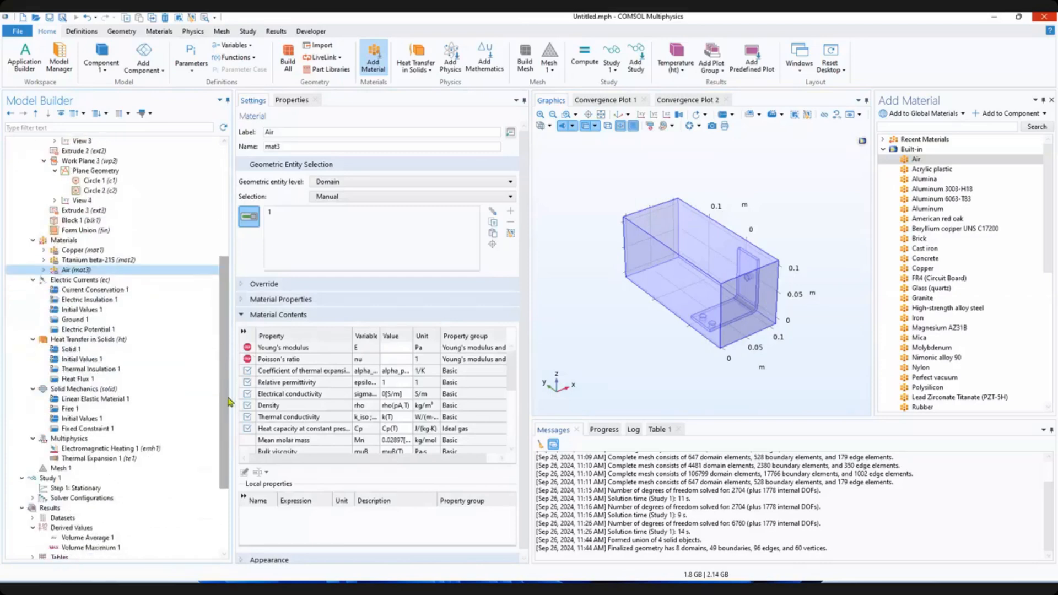
{"action": "left_click", "coordinate": [102, 389]}
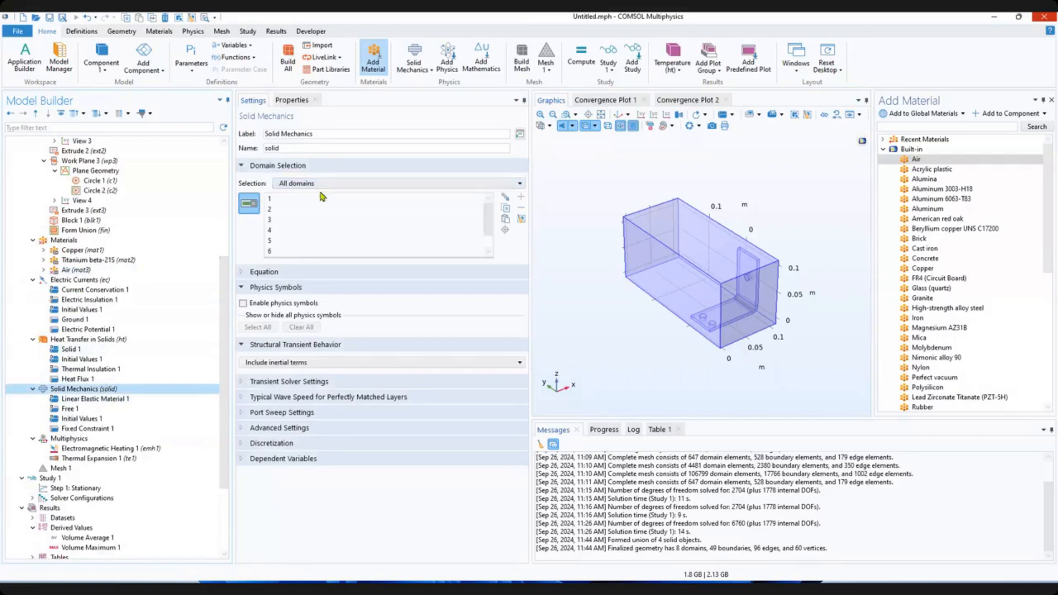
{"action": "left_click", "coordinate": [283, 197]}
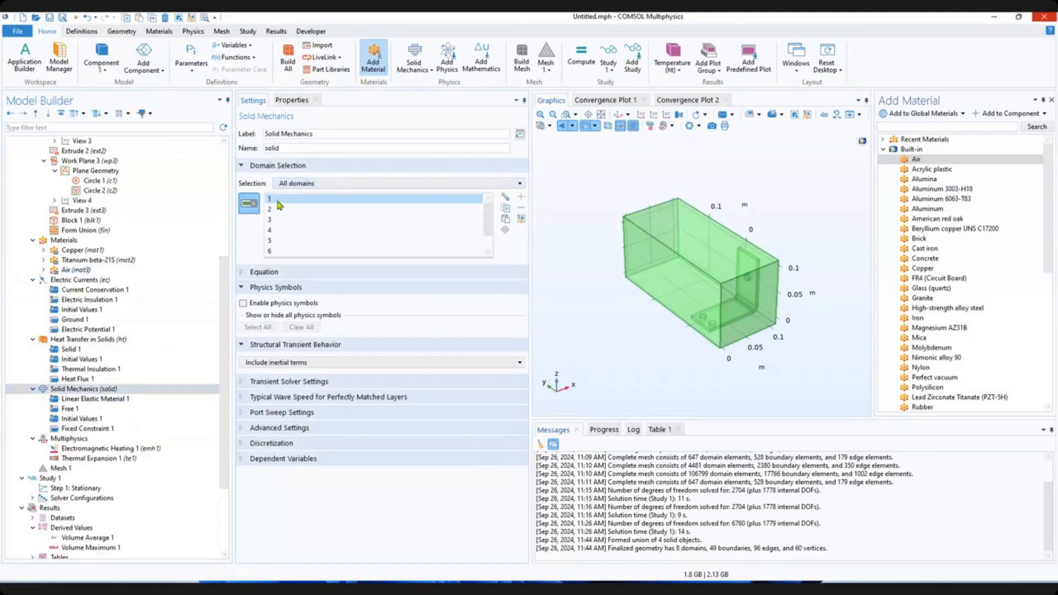
{"action": "left_click", "coordinate": [520, 208]}
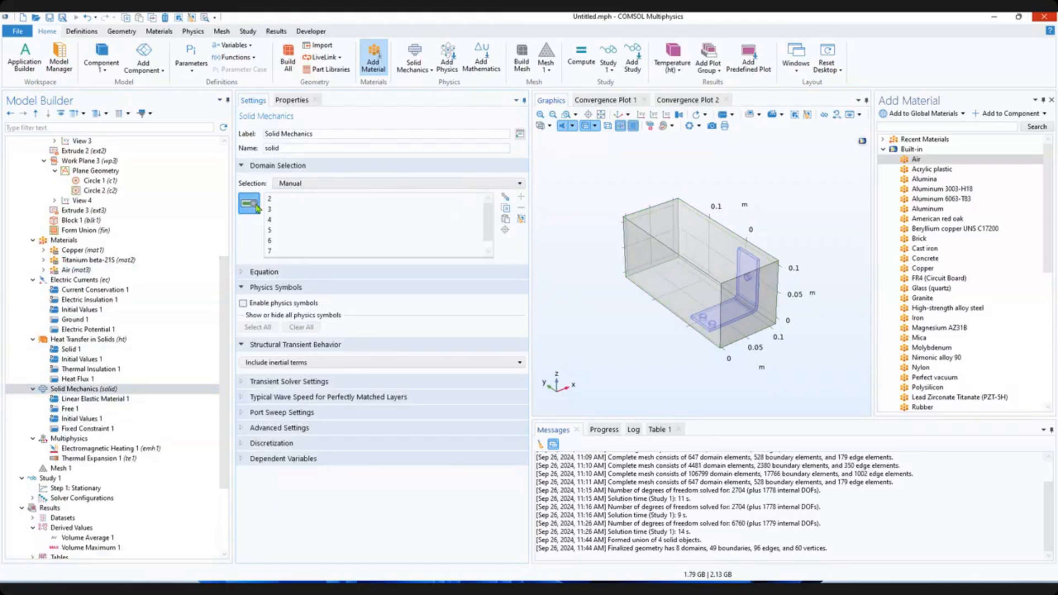
Review the Fixed Constraint 1 boundaries, the Air material properties and the Solid Mechanics domain selection.
{"action": "left_click", "coordinate": [103, 429]}
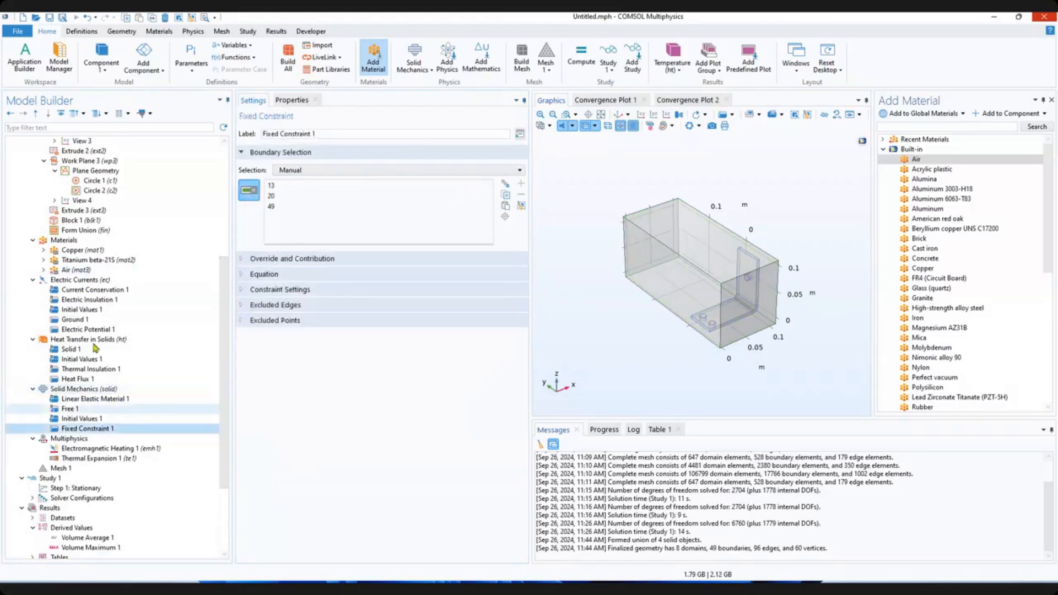
{"action": "left_click", "coordinate": [83, 260]}
{"action": "left_click", "coordinate": [72, 270]}
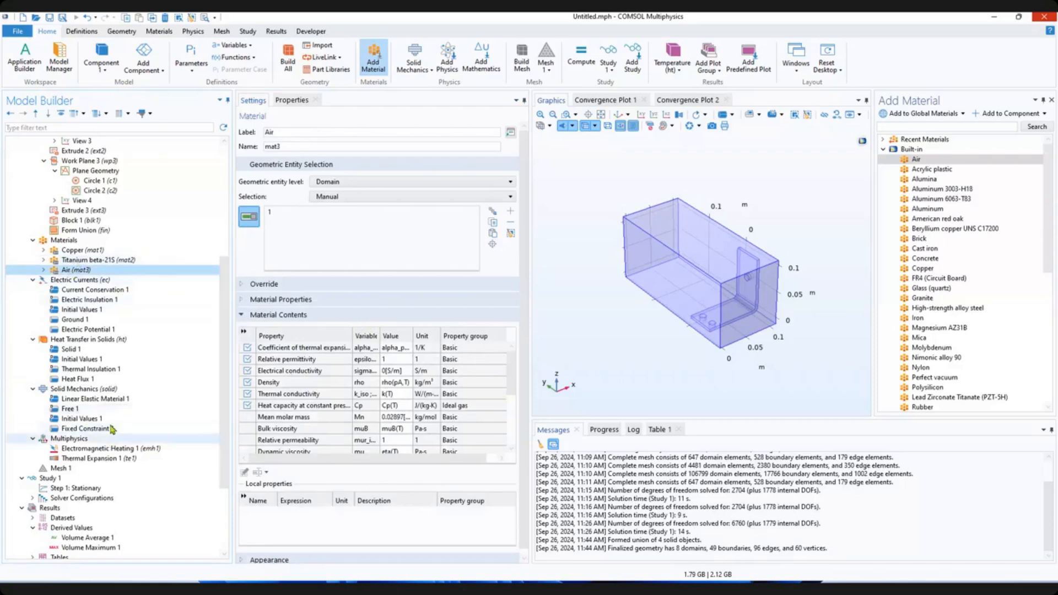
{"action": "left_click", "coordinate": [109, 389]}
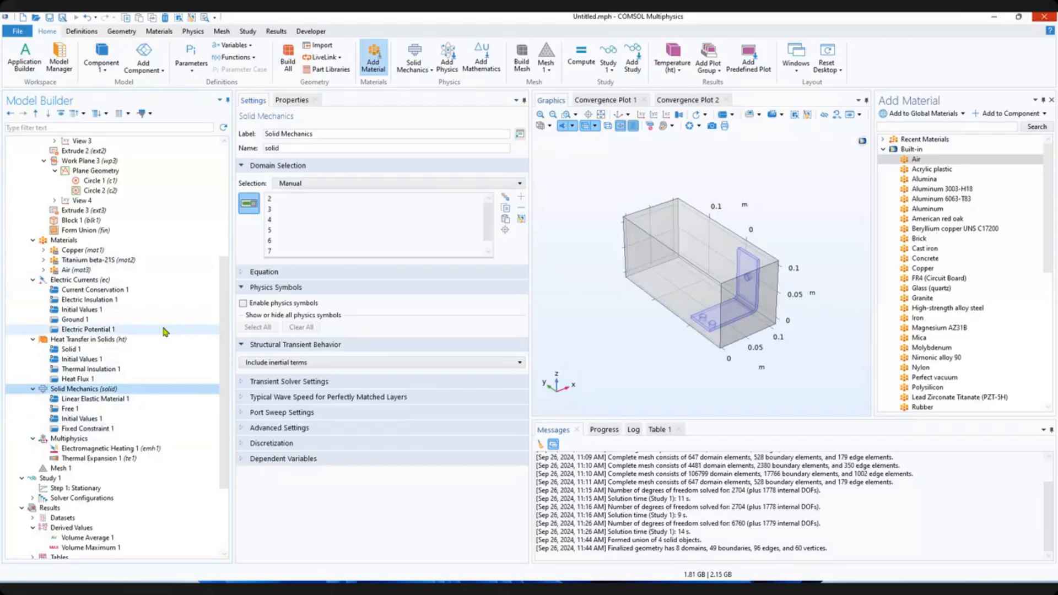
{"action": "left_click", "coordinate": [130, 271]}
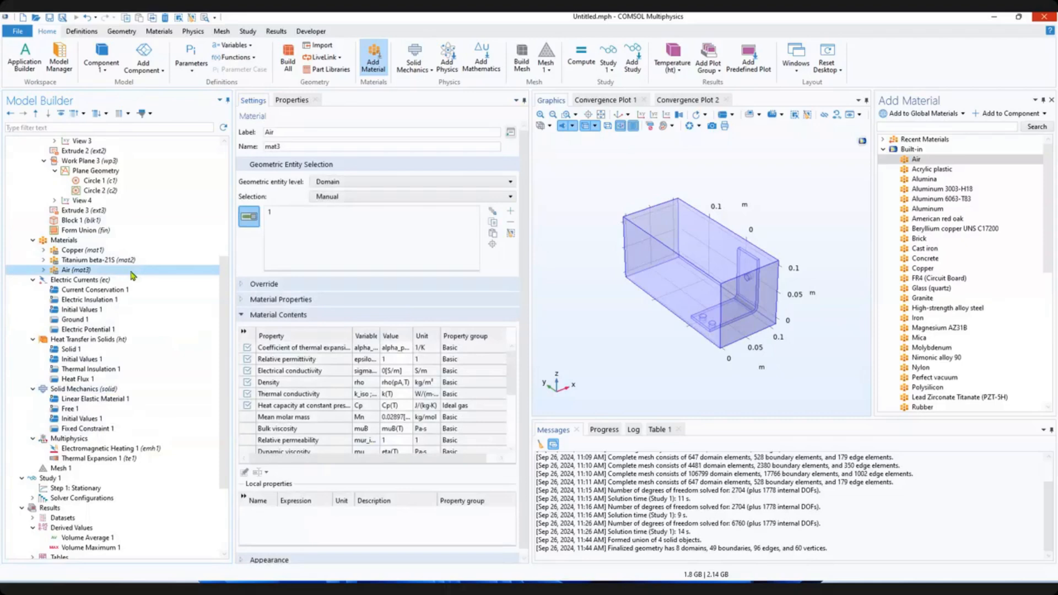
{"action": "scroll", "coordinate": [117, 287], "scroll_direction": "down", "scroll_amount": 2}
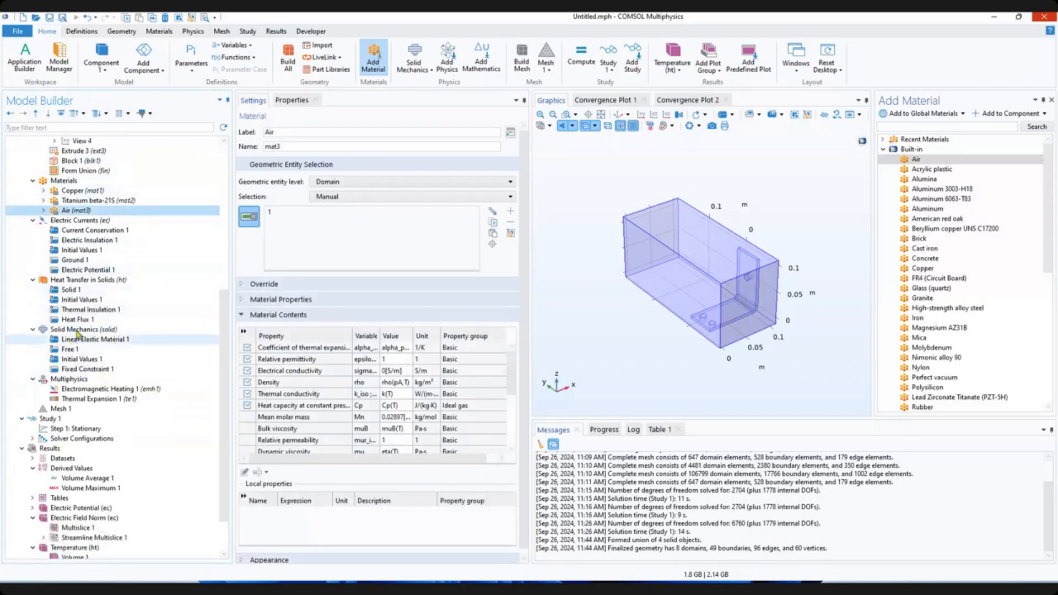
Add a Laminar Flow interface from the Single-Phase Flow physics to the component.
{"action": "left_click", "coordinate": [1048, 103]}
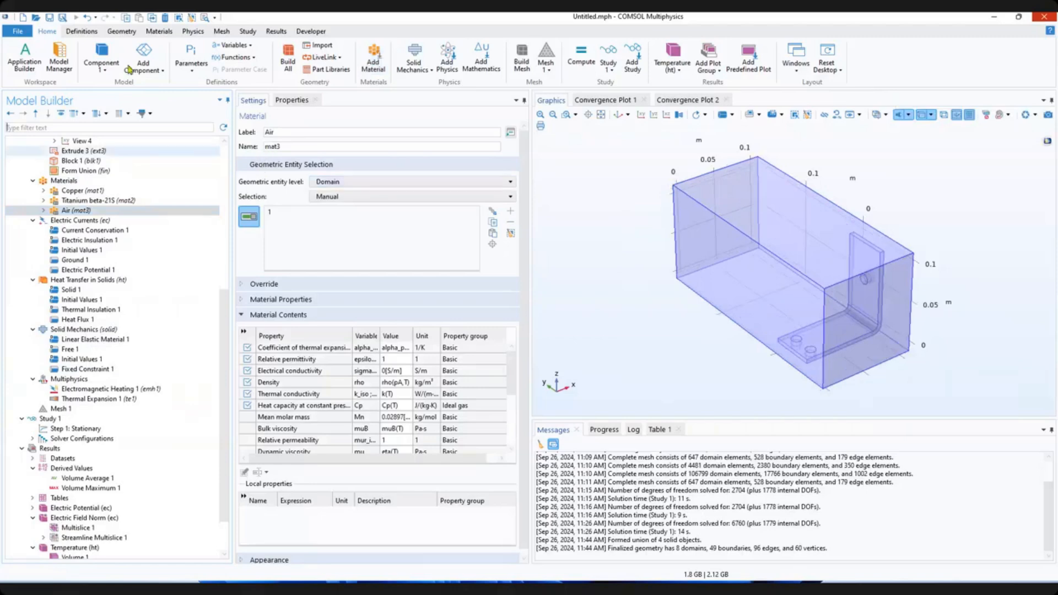
{"action": "left_click", "coordinate": [193, 31]}
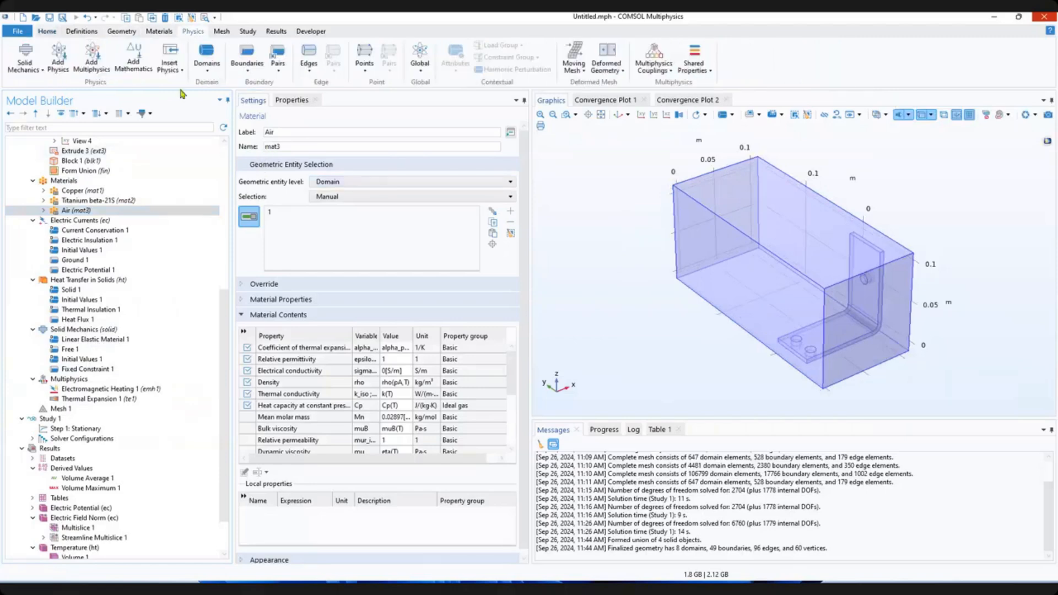
{"action": "left_click", "coordinate": [273, 66]}
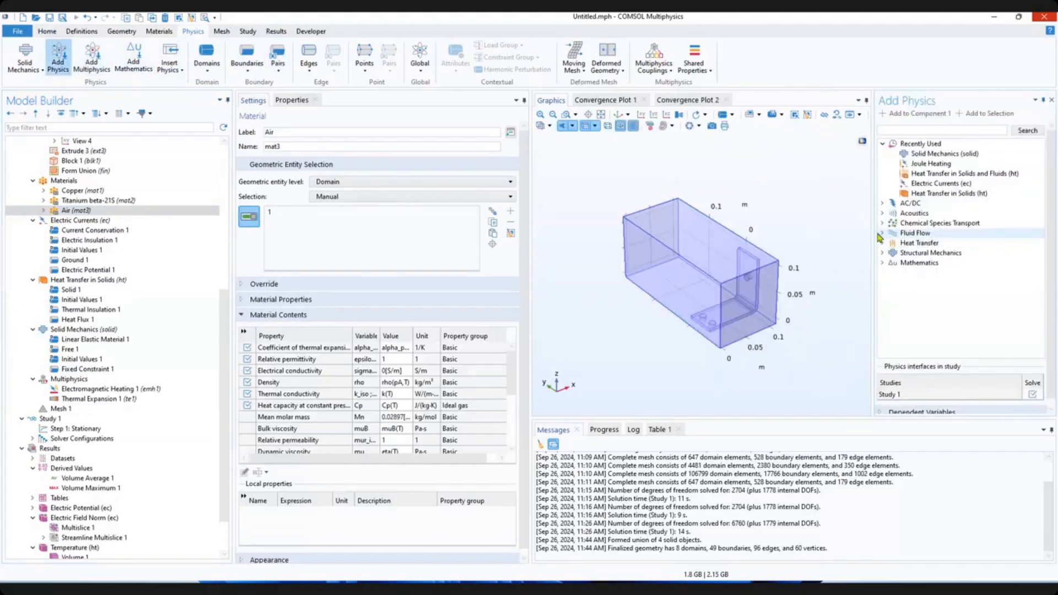
{"action": "left_click", "coordinate": [883, 234]}
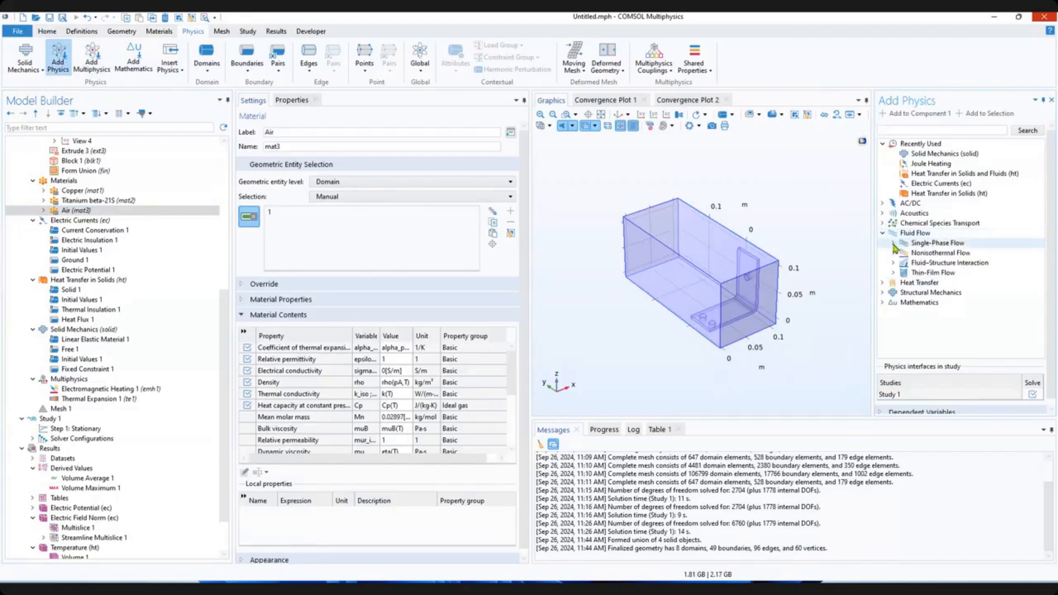
{"action": "left_click", "coordinate": [893, 243]}
{"action": "left_click", "coordinate": [882, 253]}
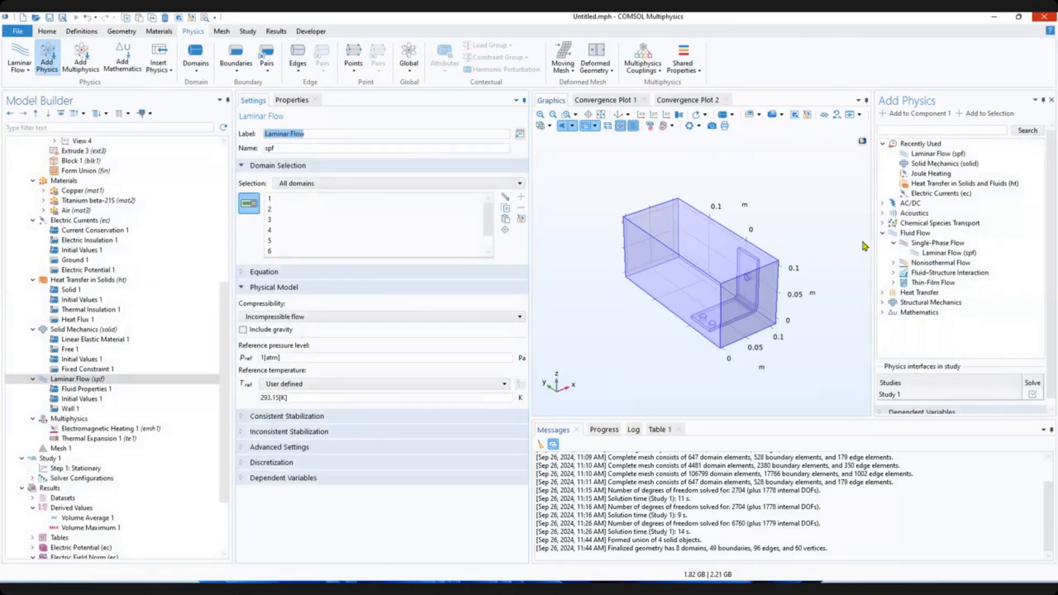
Restrict the Laminar Flow domain selection to domain 1, the air block around the bracket.
{"action": "left_click", "coordinate": [78, 380]}
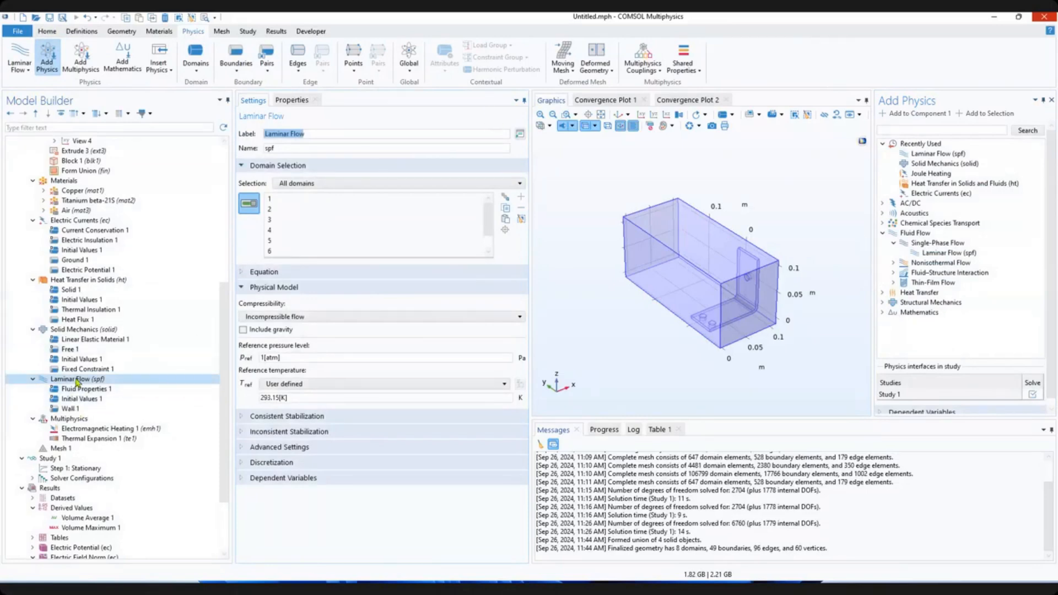
{"action": "left_click", "coordinate": [347, 188]}
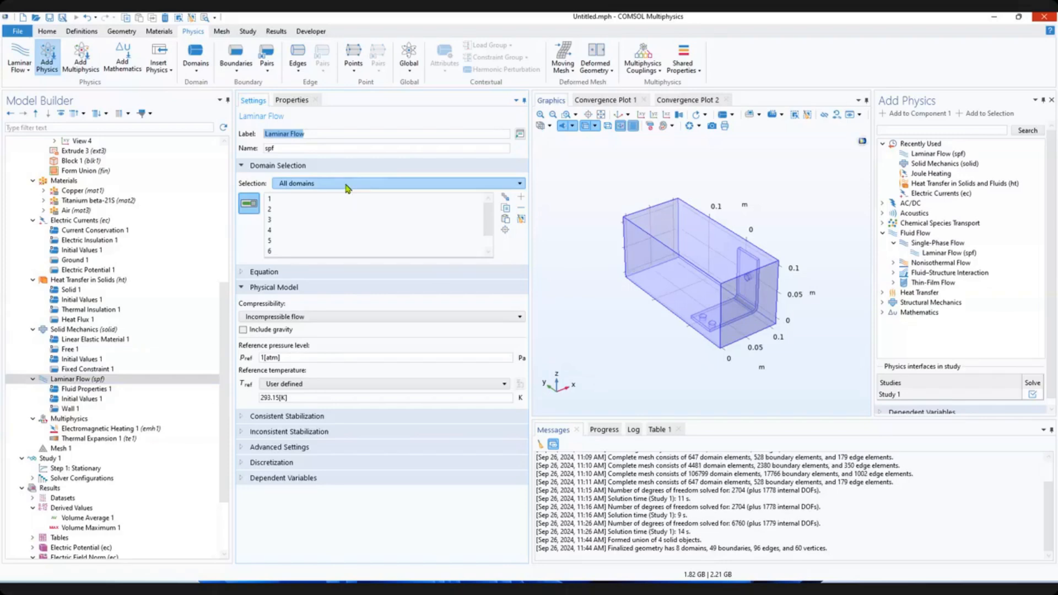
{"action": "left_click", "coordinate": [521, 221]}
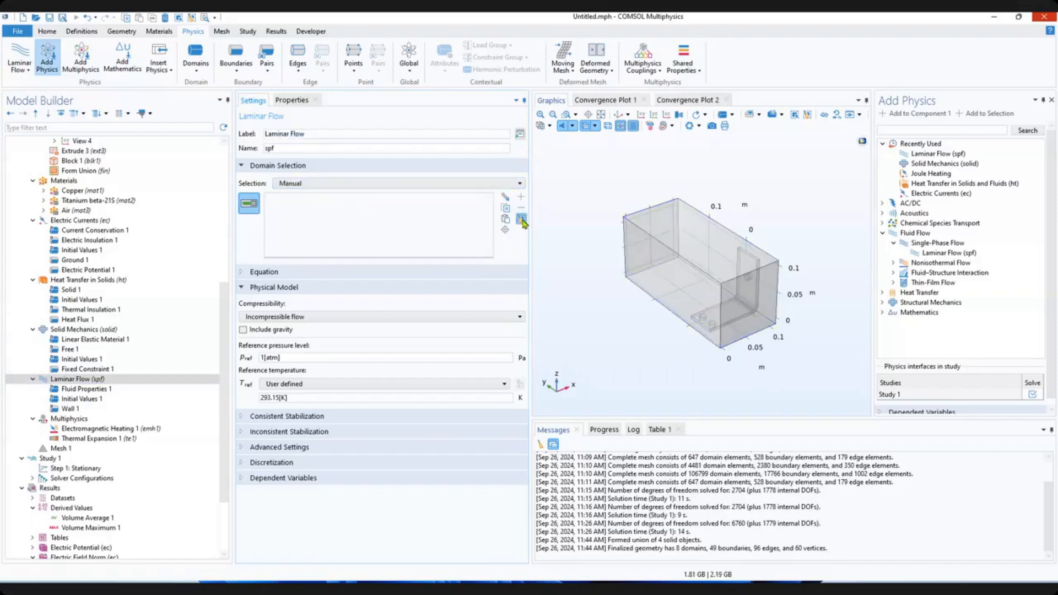
{"action": "left_click", "coordinate": [662, 268]}
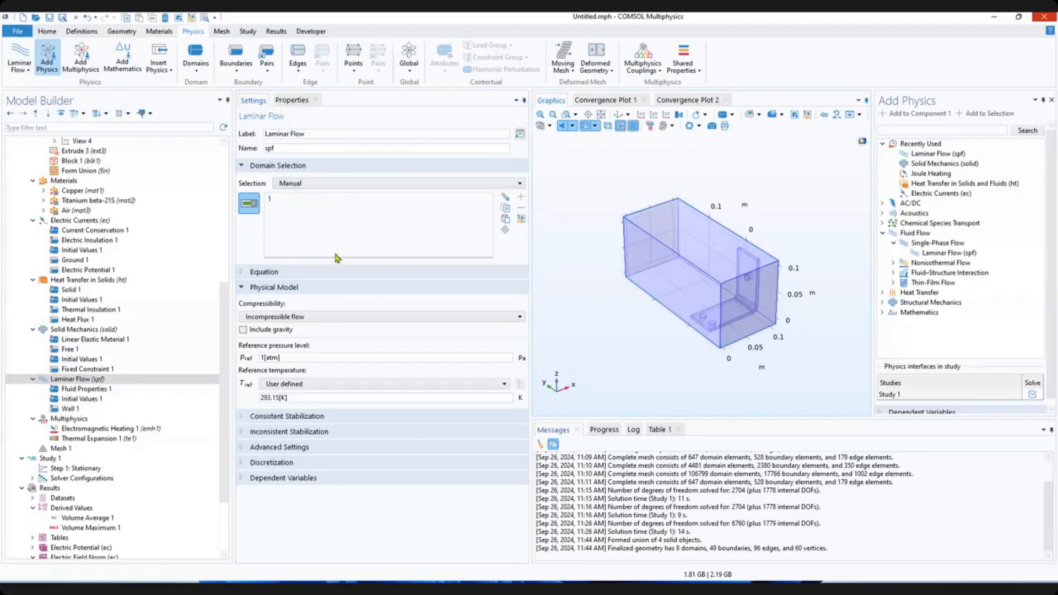
{"action": "left_click", "coordinate": [84, 387]}
{"action": "left_click", "coordinate": [91, 379]}
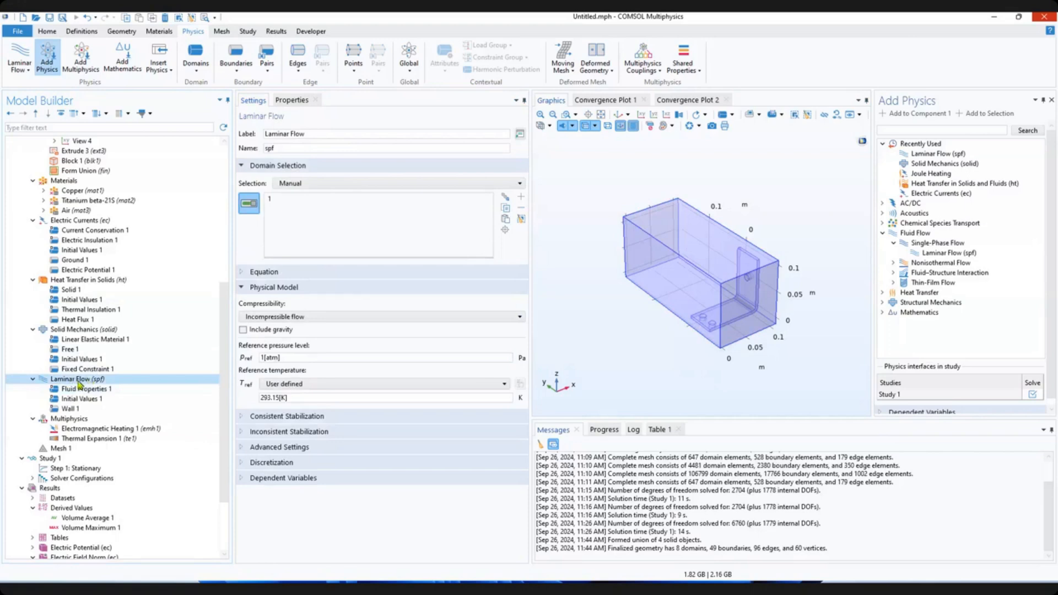
Remove domain 1, the air block, from the Electric Currents domain selection.
{"action": "left_click", "coordinate": [101, 222]}
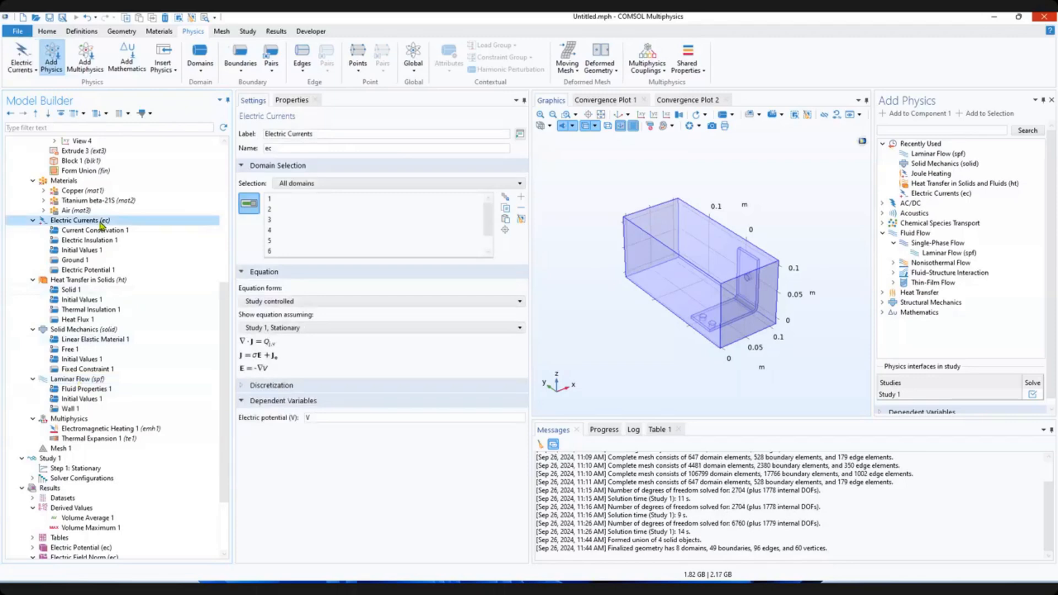
{"action": "left_click", "coordinate": [284, 199]}
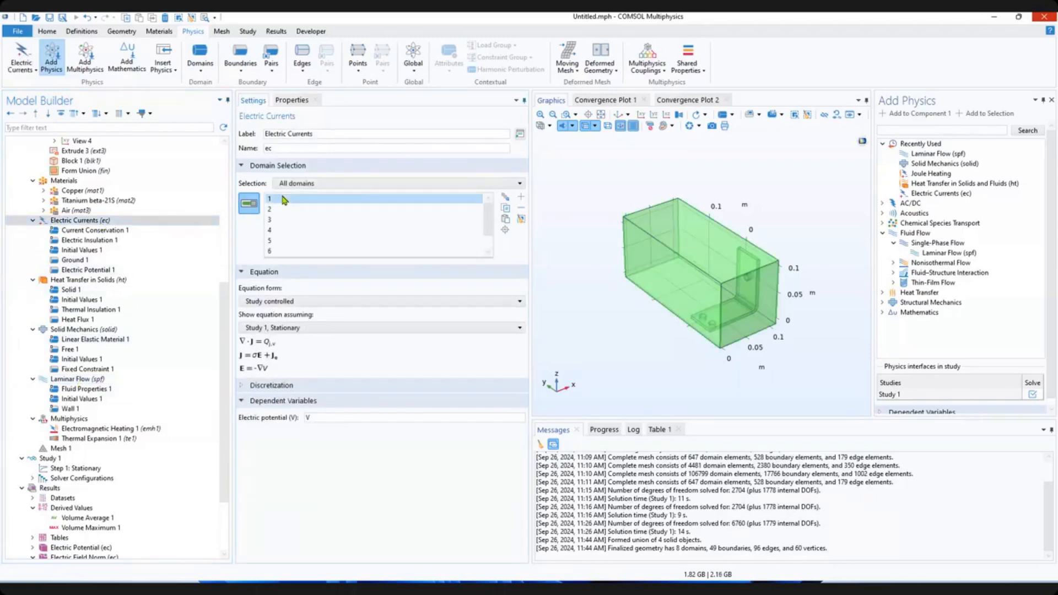
{"action": "left_click", "coordinate": [521, 210]}
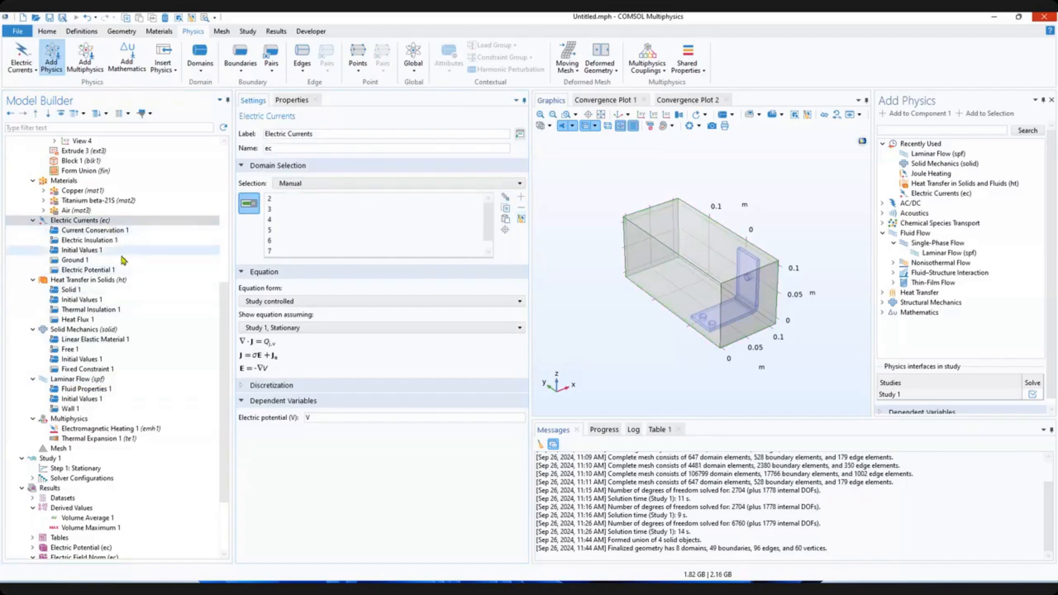
Add a Laminar Flow inlet on boundary 2, the air block's end face nearest the bracket, with a normal inflow velocity of 0.1 m/s.
{"action": "left_click", "coordinate": [101, 379]}
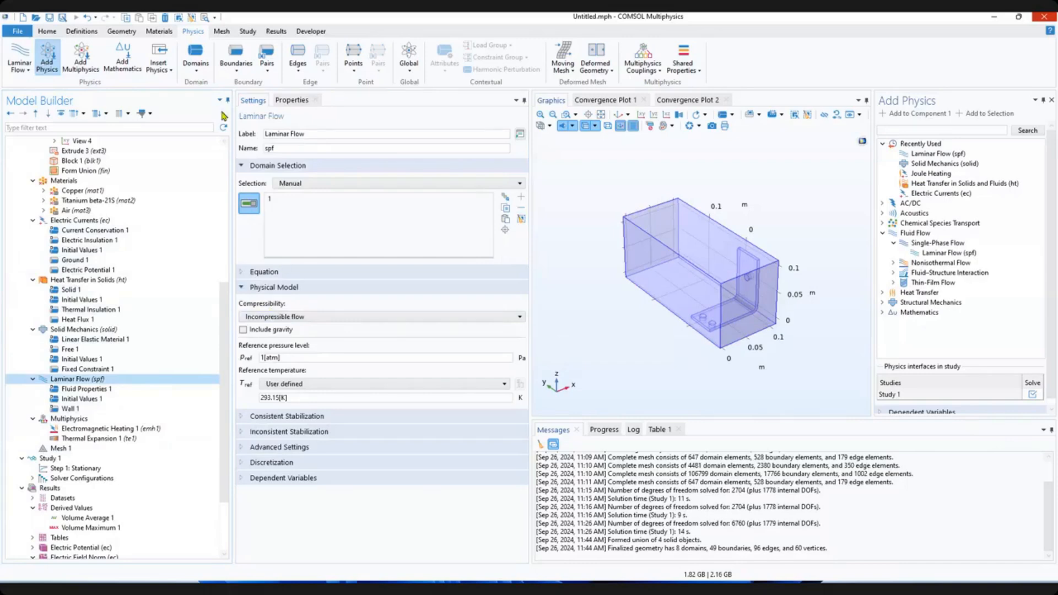
{"action": "left_click", "coordinate": [238, 67]}
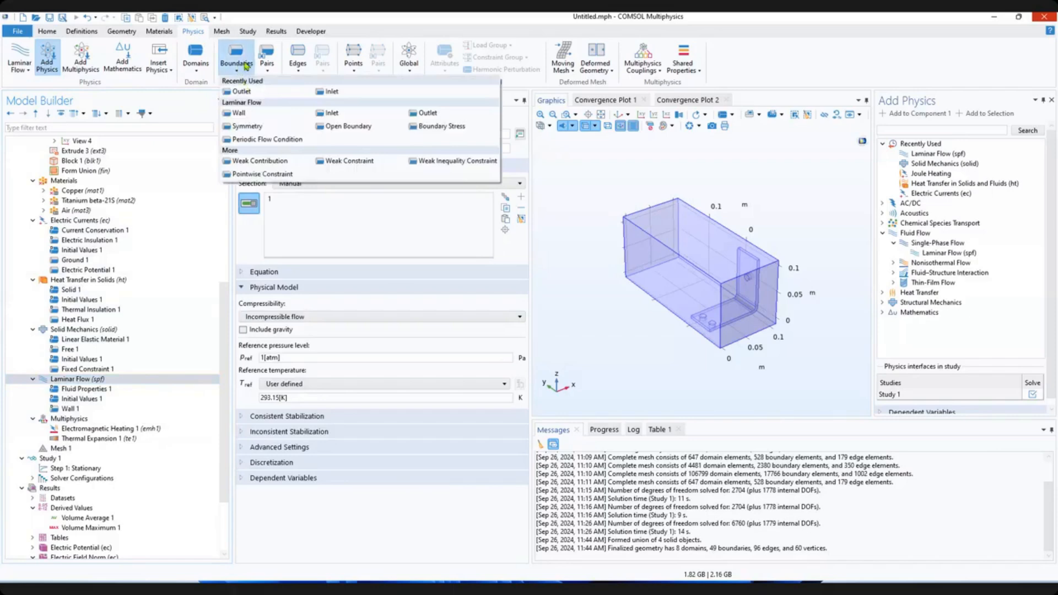
{"action": "left_click", "coordinate": [331, 113]}
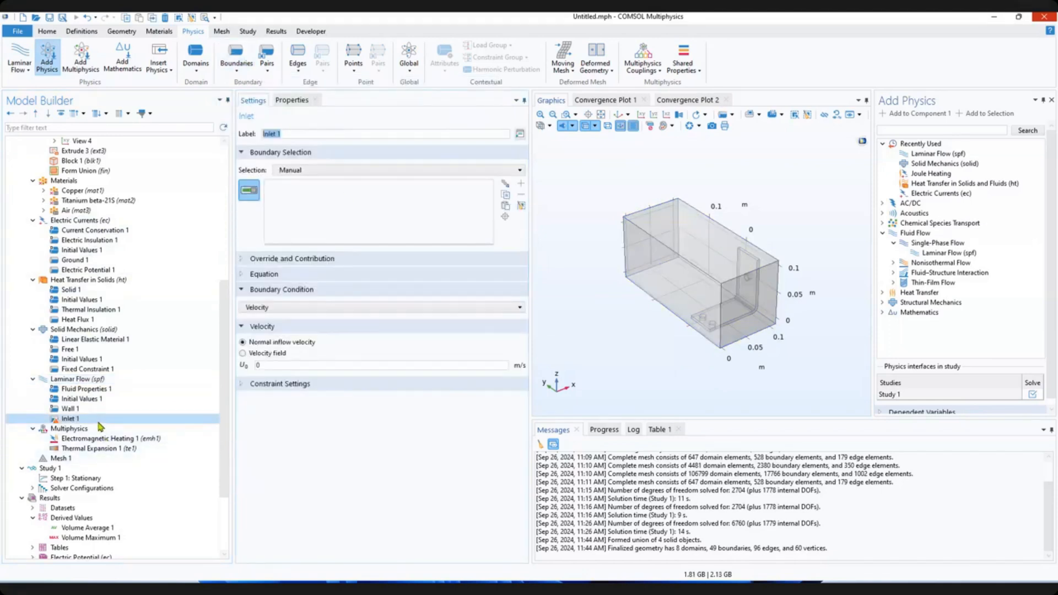
{"action": "left_click", "coordinate": [744, 312]}
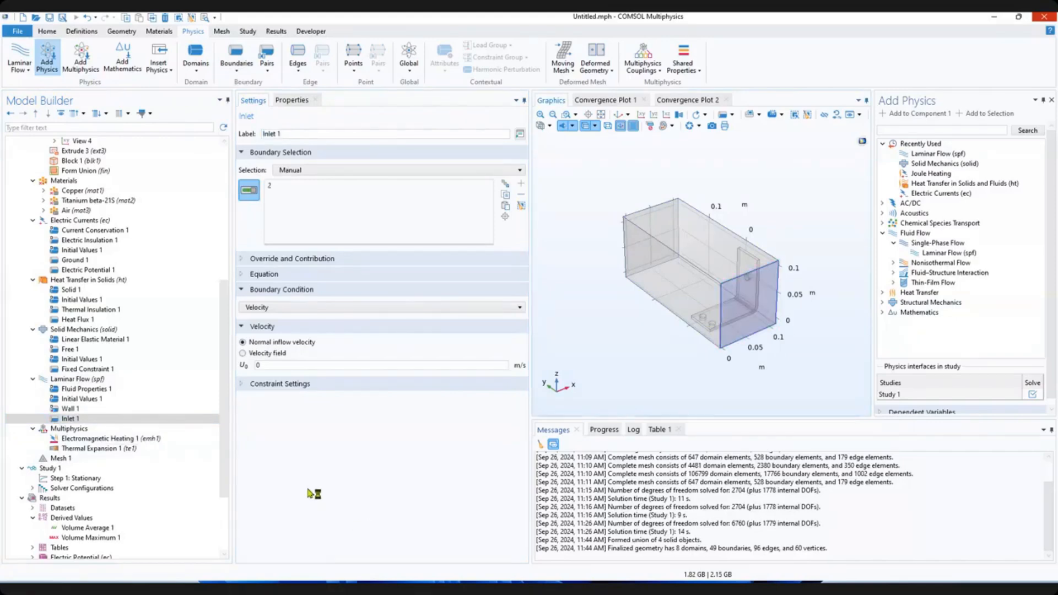
{"action": "left_click_drag", "start_coordinate": [267, 365], "coordinate": [242, 363]}
{"action": "left_click", "coordinate": [259, 365]}
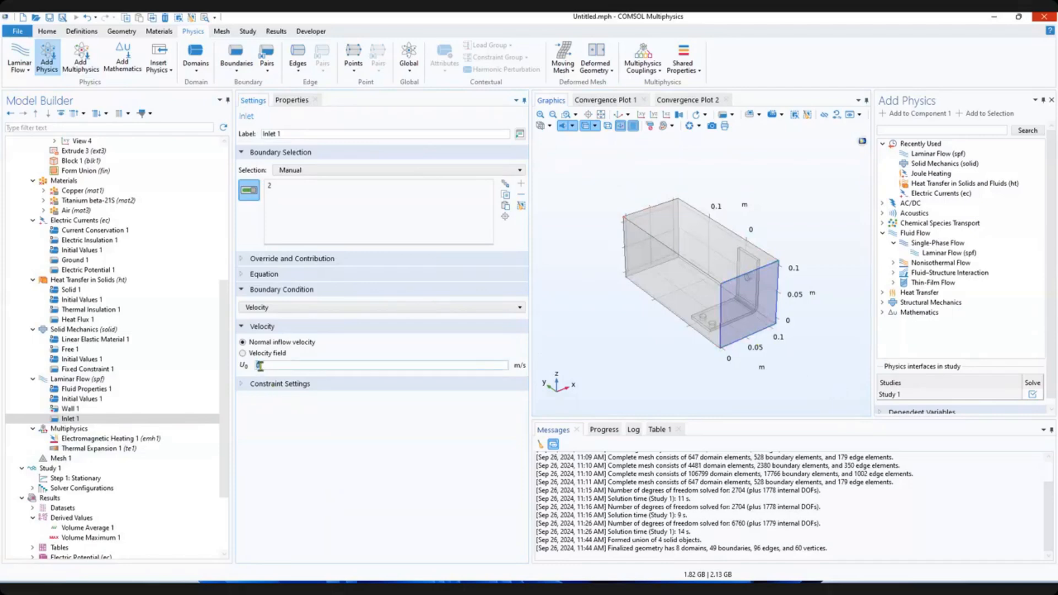
{"action": "type", "text": ".1"}
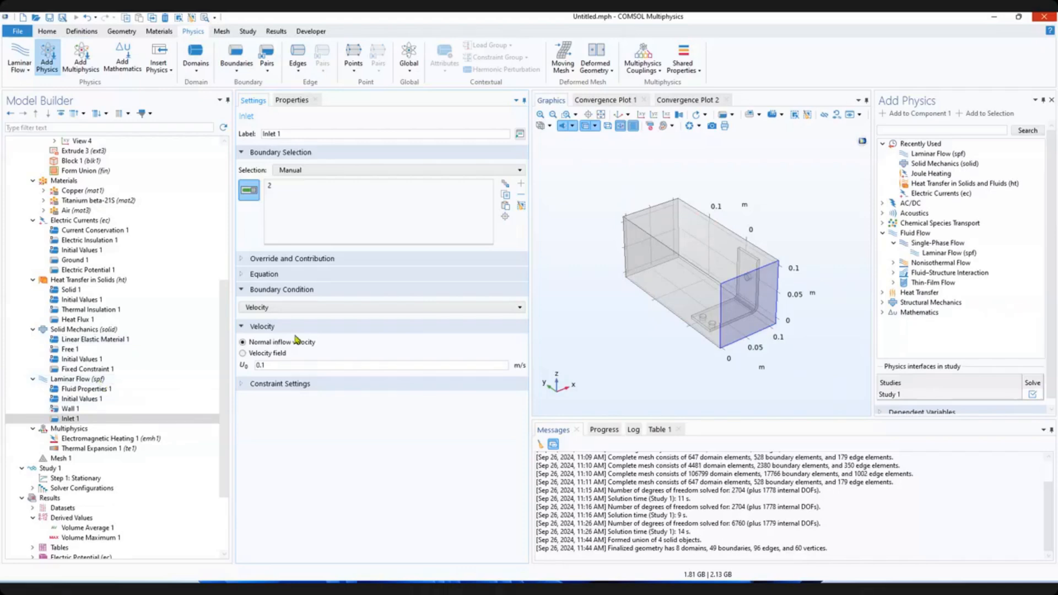
Add a Laminar Flow outlet on boundary 5, the air block's end face opposite the inlet.
{"action": "left_click", "coordinate": [236, 65]}
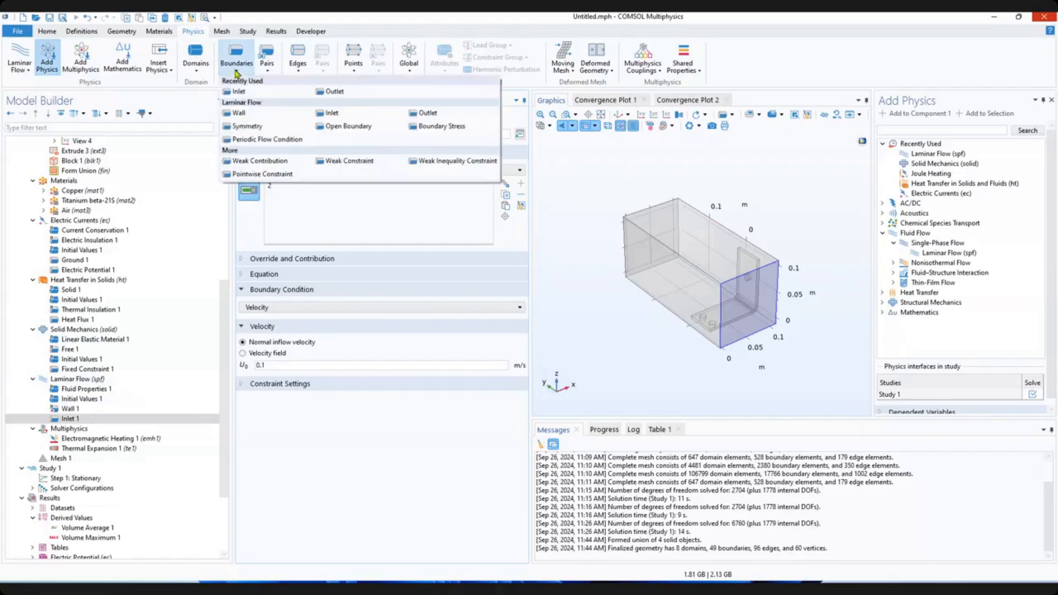
{"action": "left_click", "coordinate": [418, 113]}
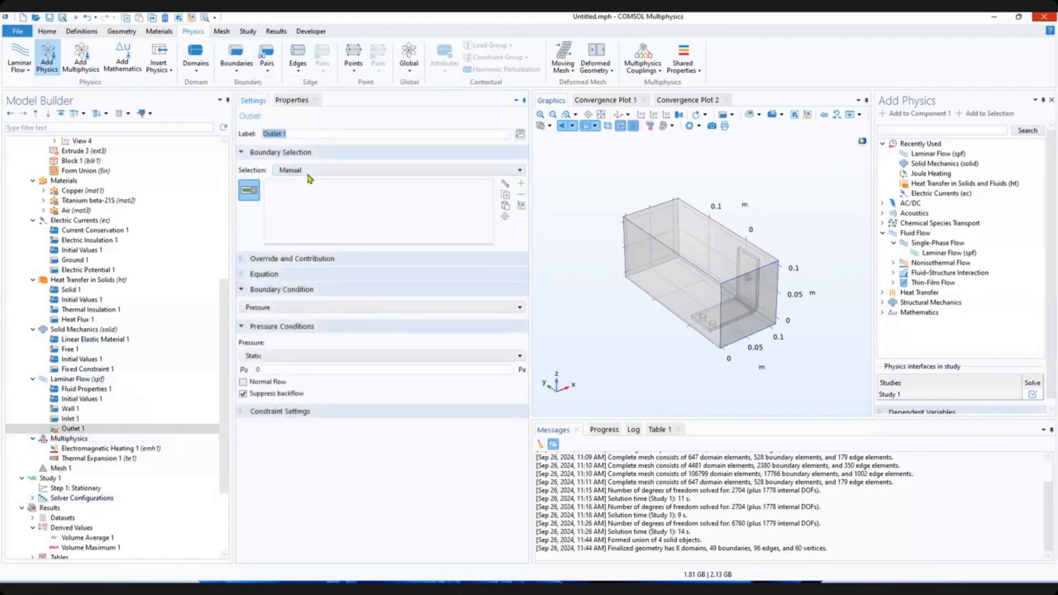
{"action": "left_click_drag", "start_coordinate": [646, 285], "coordinate": [648, 339]}
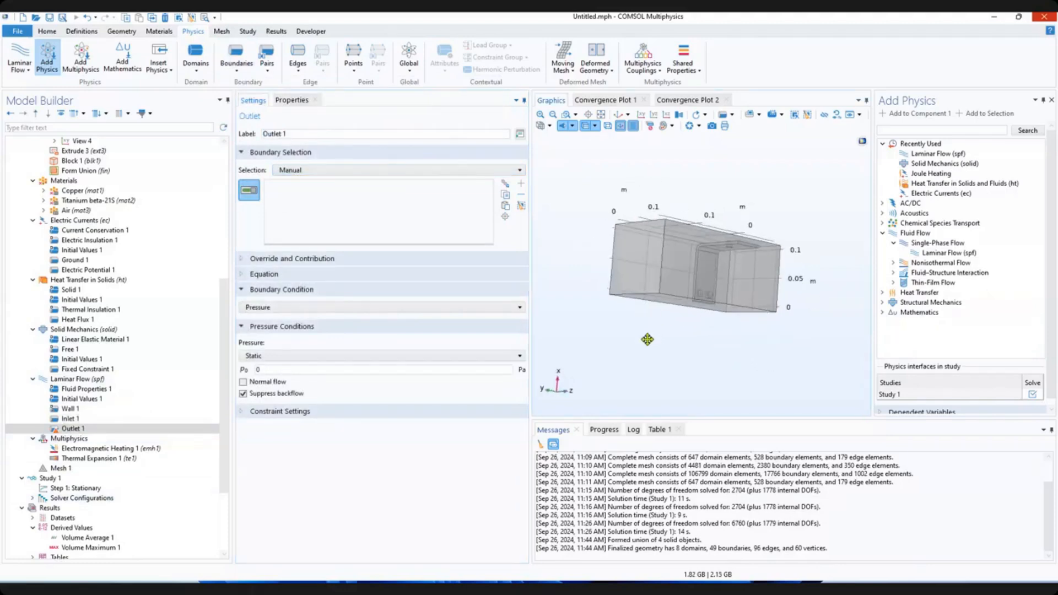
{"action": "left_click", "coordinate": [638, 267]}
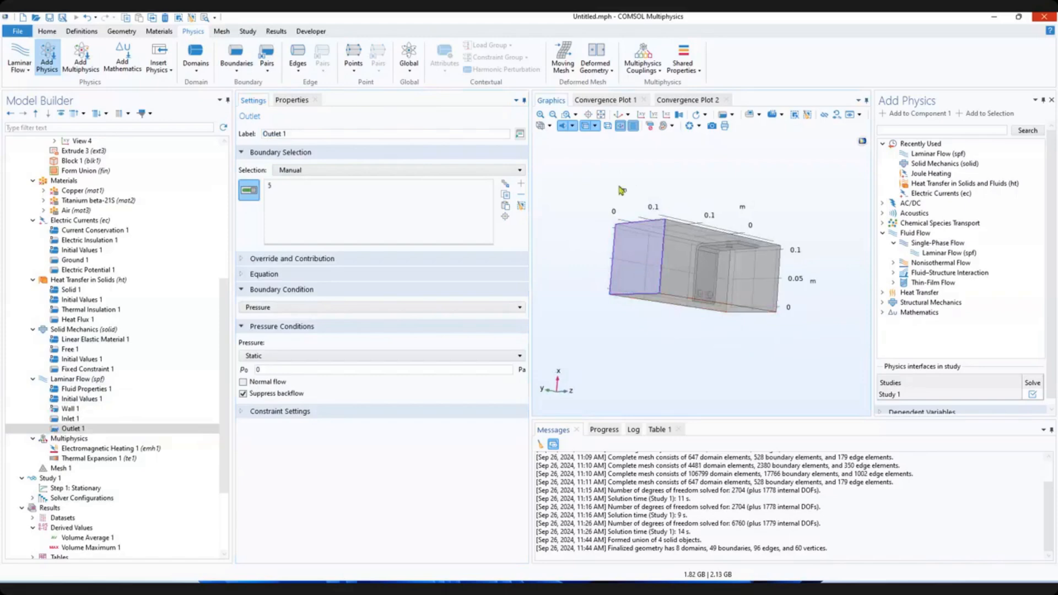
{"action": "left_click", "coordinate": [249, 190]}
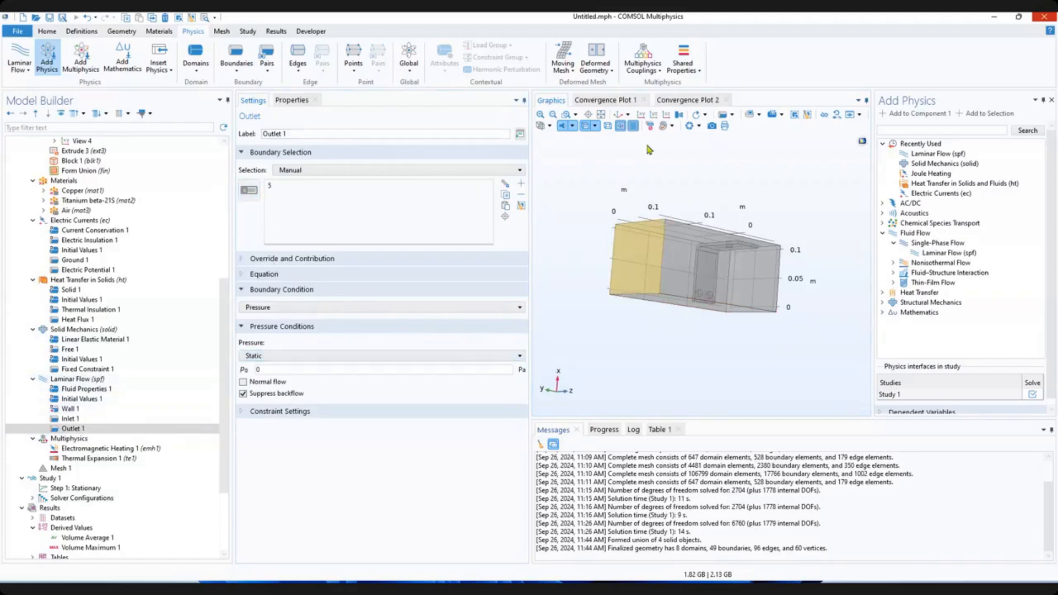
{"action": "left_click", "coordinate": [623, 117]}
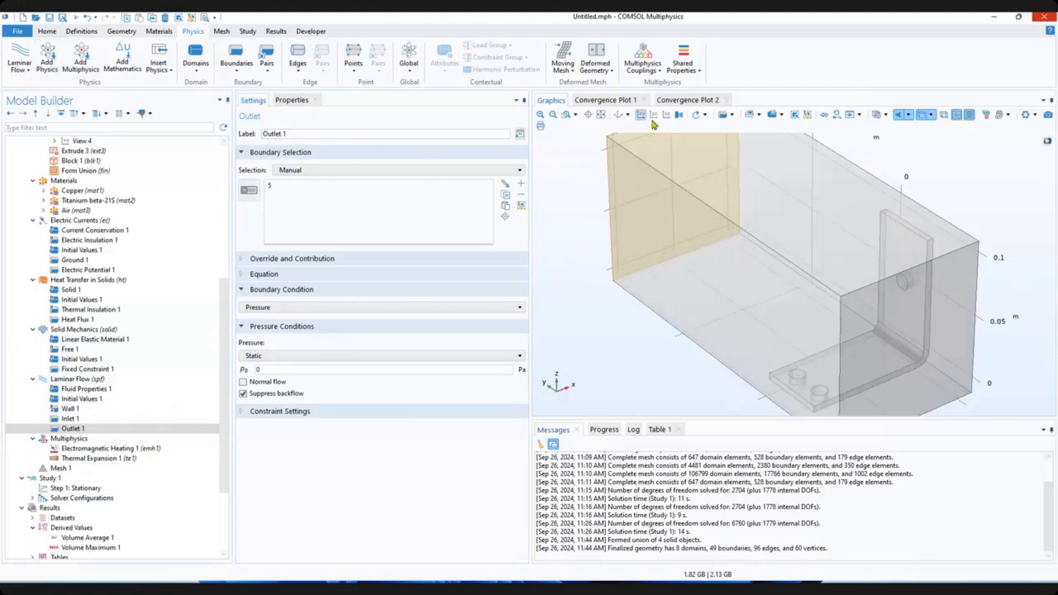
{"action": "left_click", "coordinate": [618, 115]}
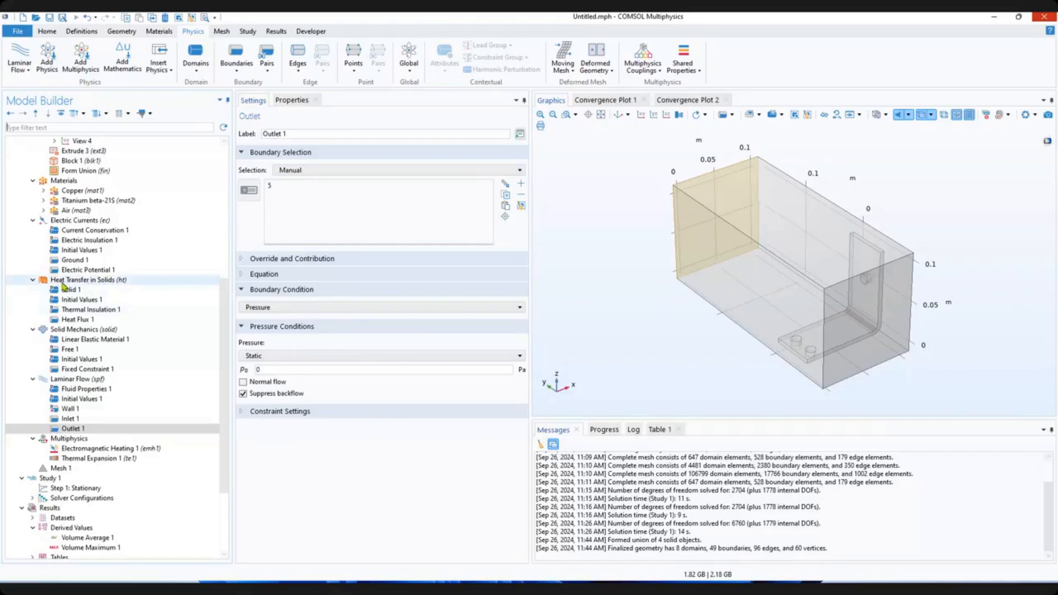
Add a Fluid domain feature to the Heat Transfer in Solids interface.
{"action": "left_click", "coordinate": [98, 284]}
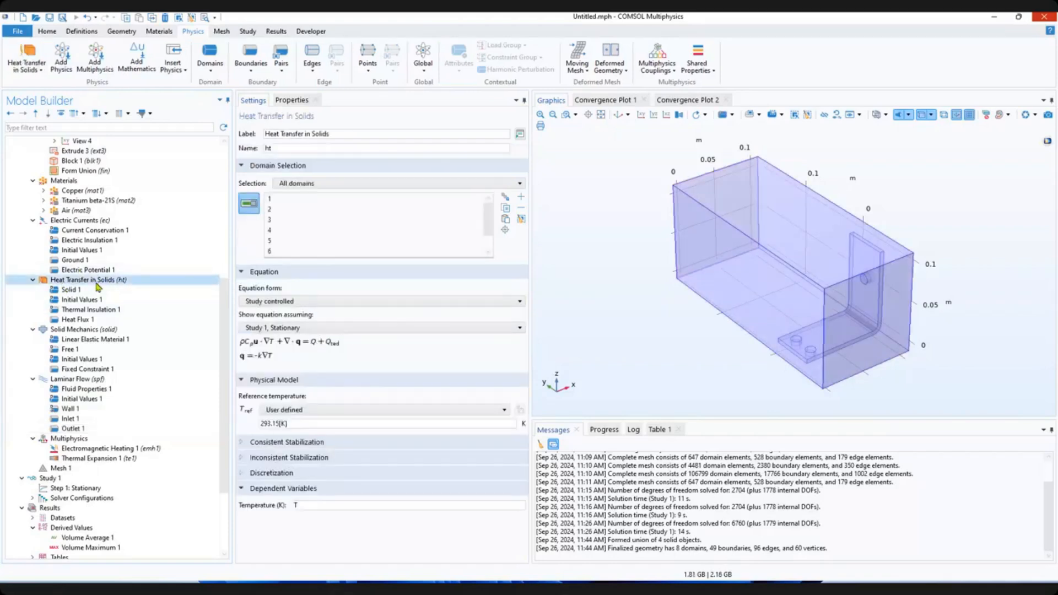
{"action": "left_click", "coordinate": [251, 72]}
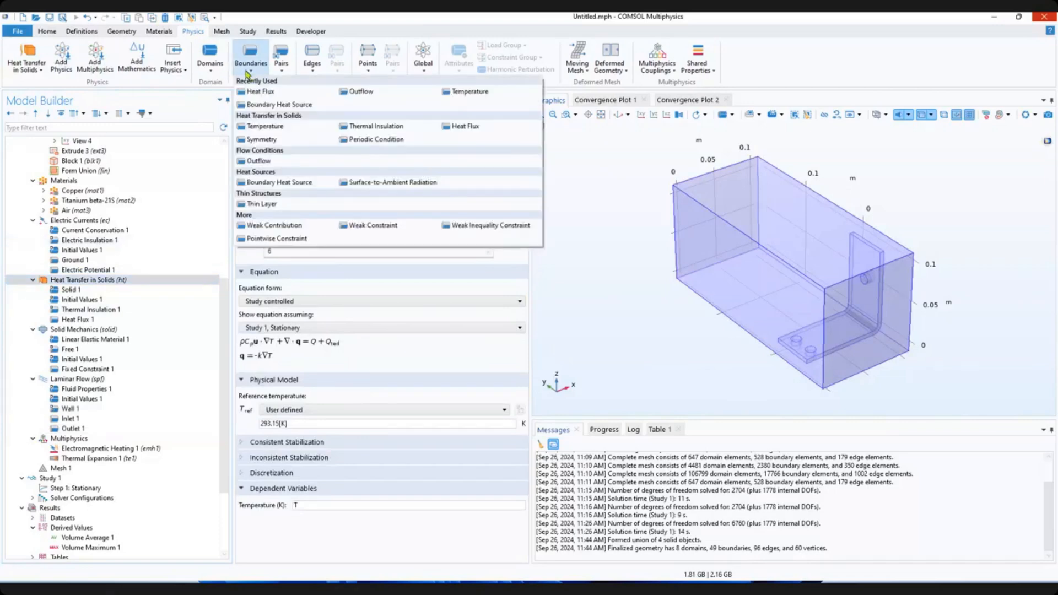
{"action": "left_click", "coordinate": [210, 65]}
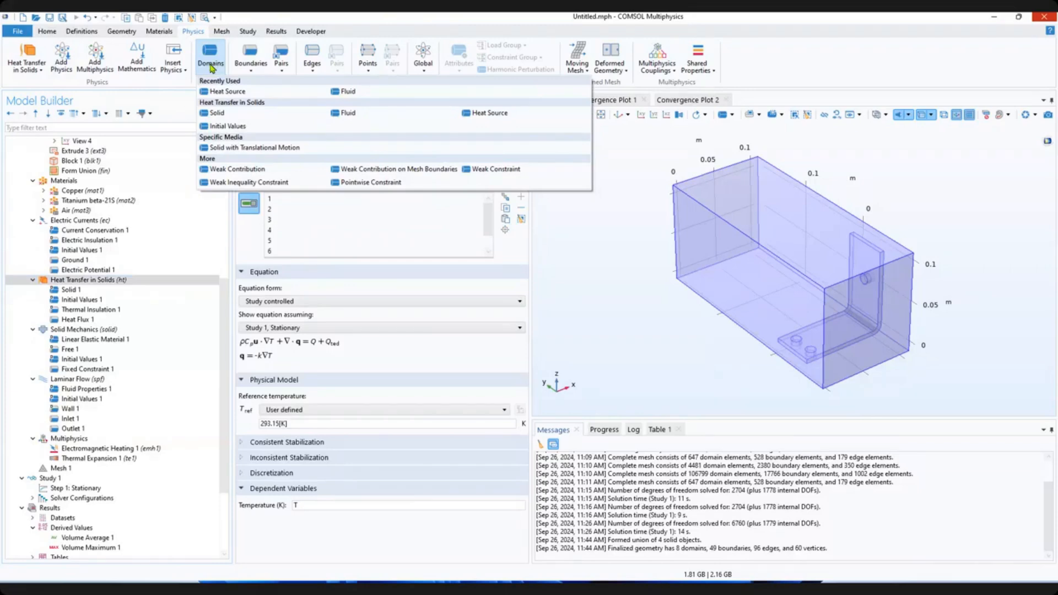
{"action": "left_click", "coordinate": [351, 118]}
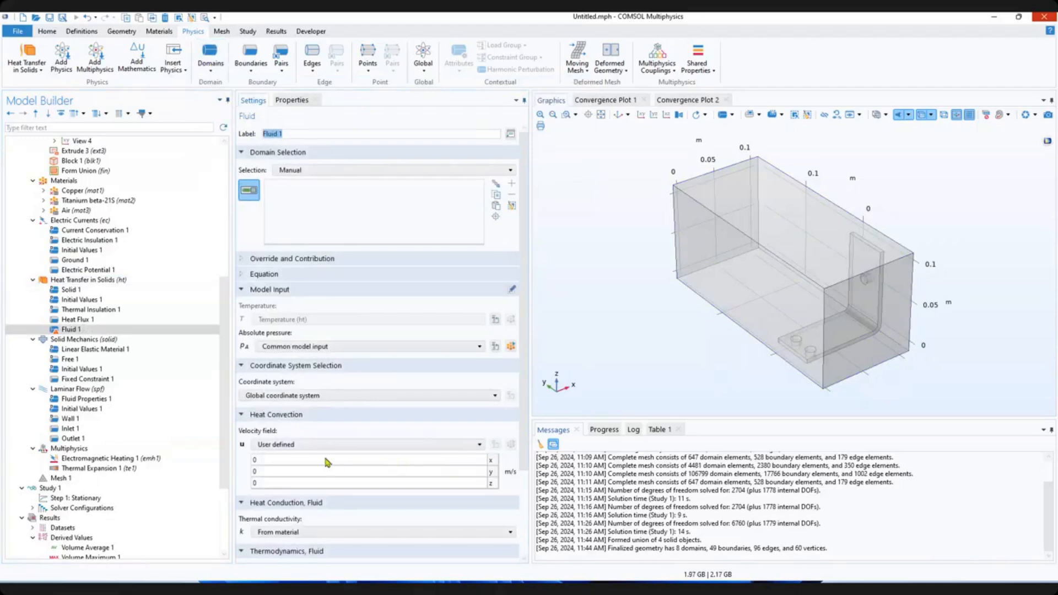
Disable the Heat Flux 1 boundary condition under Heat Transfer in Solids.
{"action": "left_click", "coordinate": [80, 319]}
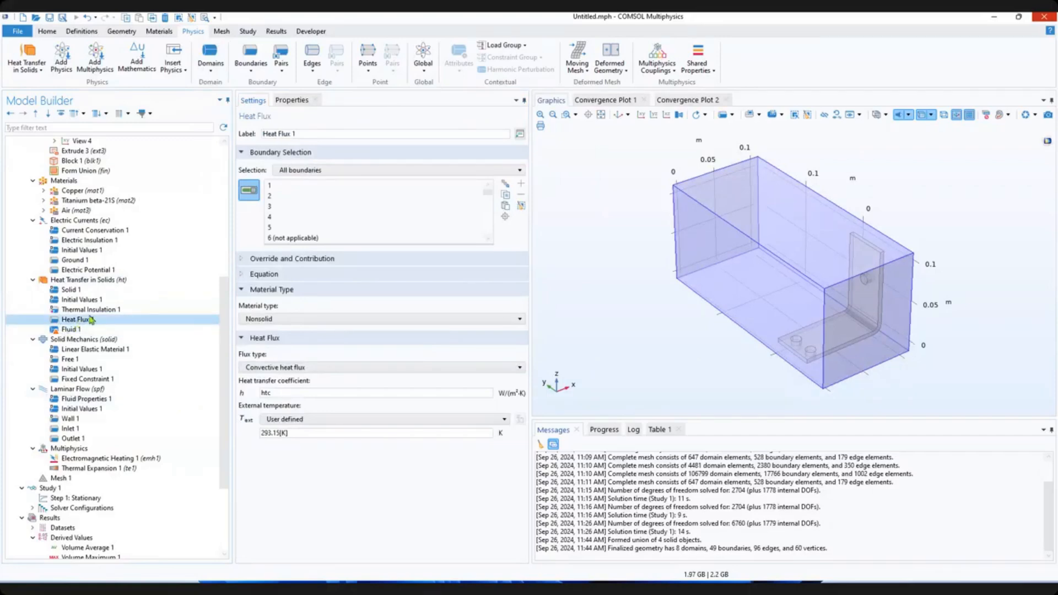
{"action": "right_click", "coordinate": [78, 322]}
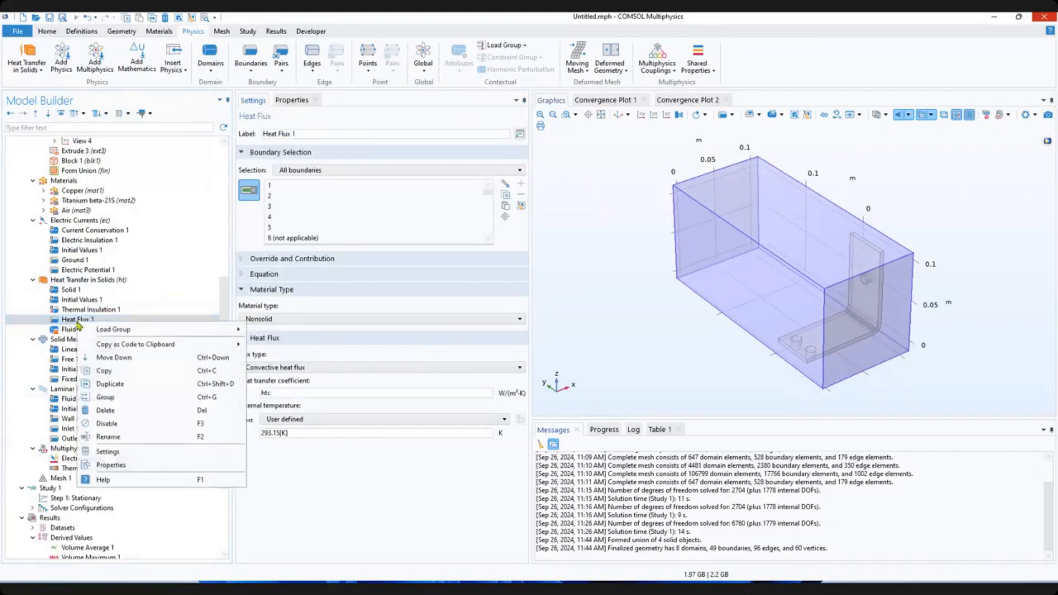
{"action": "left_click", "coordinate": [114, 424]}
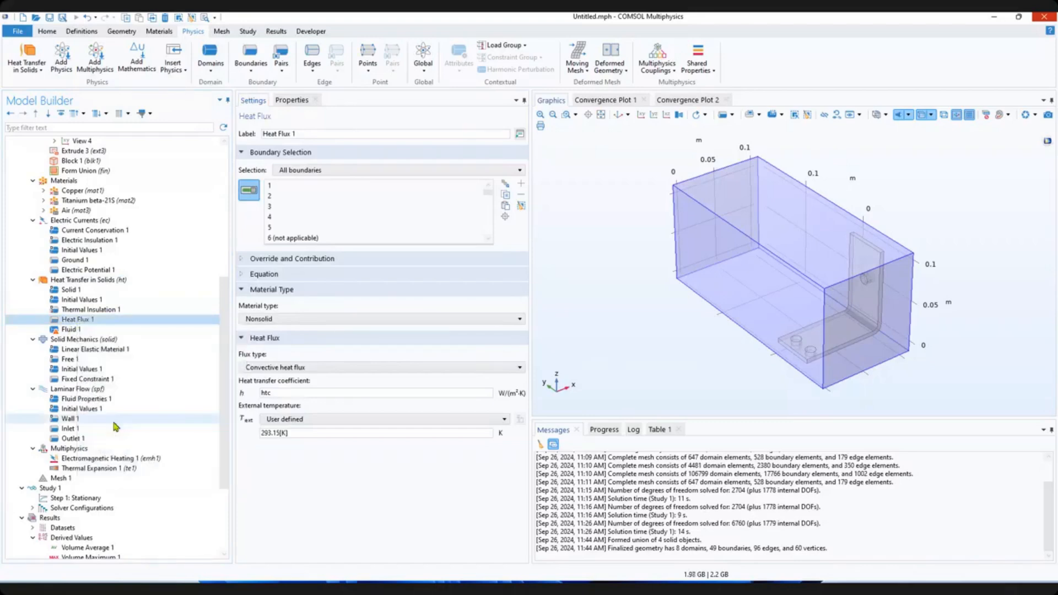
Assign domain 1, the air block, to the Fluid 1 heat transfer feature.
{"action": "left_click", "coordinate": [72, 329]}
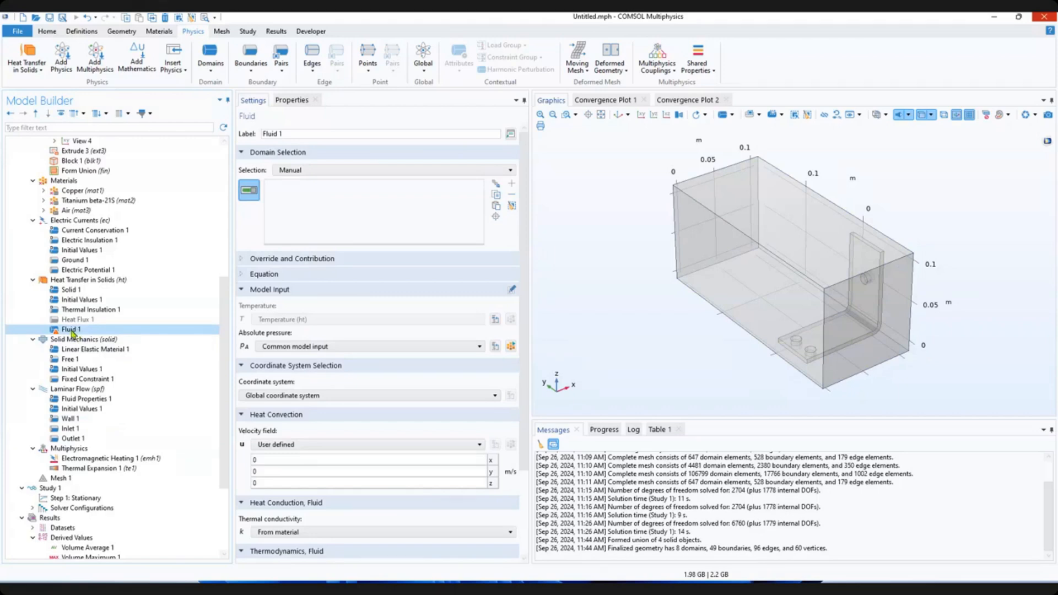
{"action": "left_click", "coordinate": [763, 270]}
{"action": "left_click", "coordinate": [248, 191]}
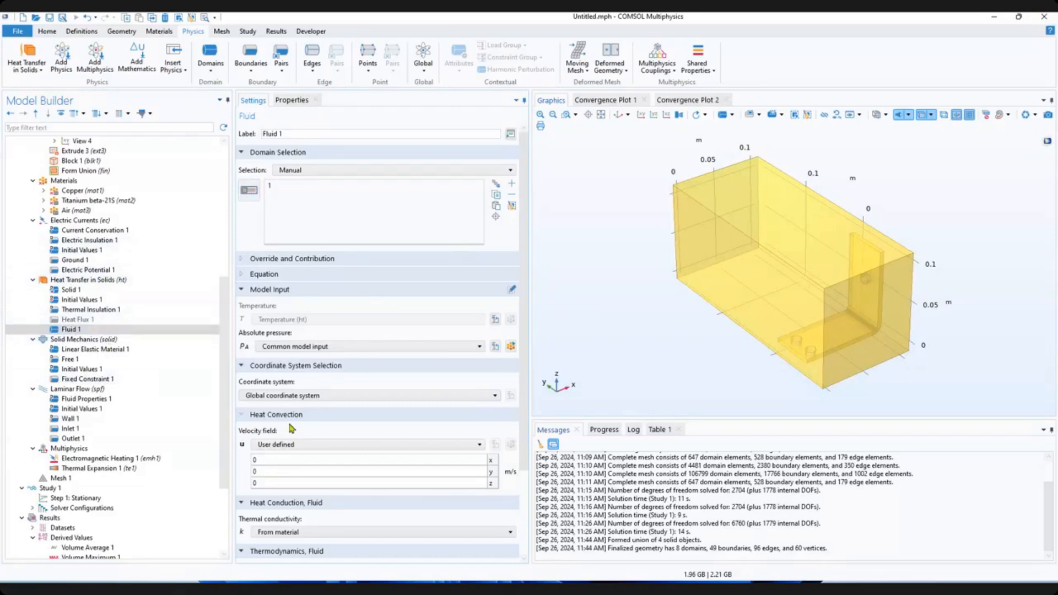
Set the heat convection velocity field of the Fluid 1 feature to Velocity field (spf).
{"action": "left_click", "coordinate": [277, 446]}
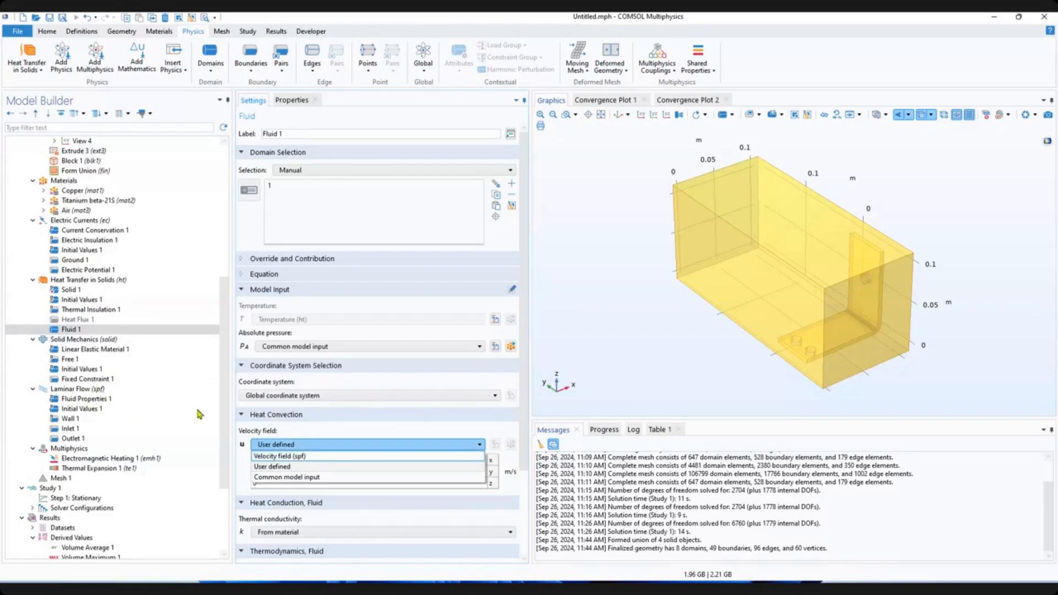
{"action": "left_click", "coordinate": [270, 456]}
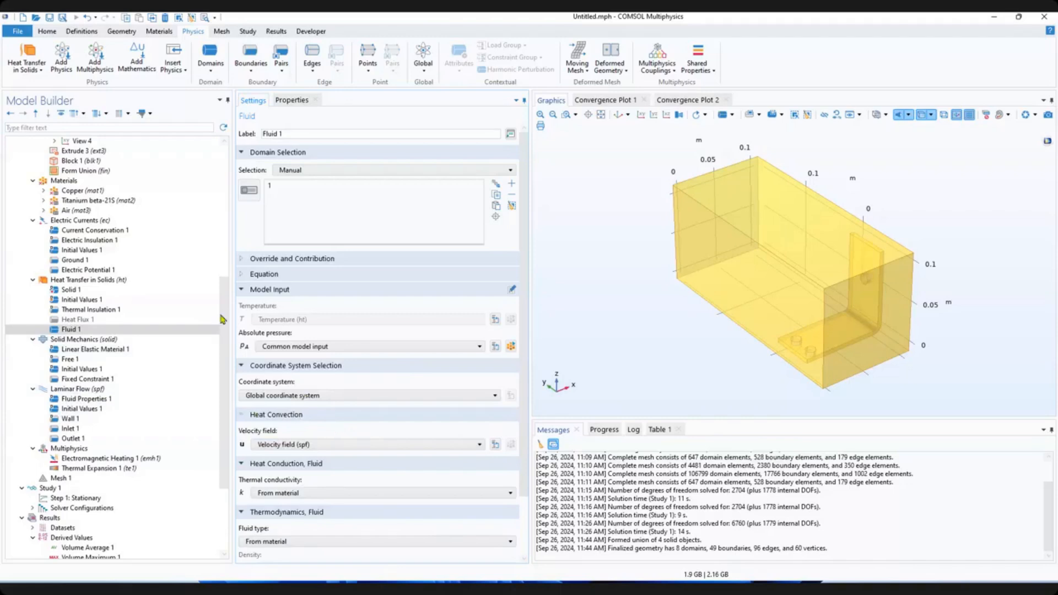
{"action": "left_click", "coordinate": [107, 284]}
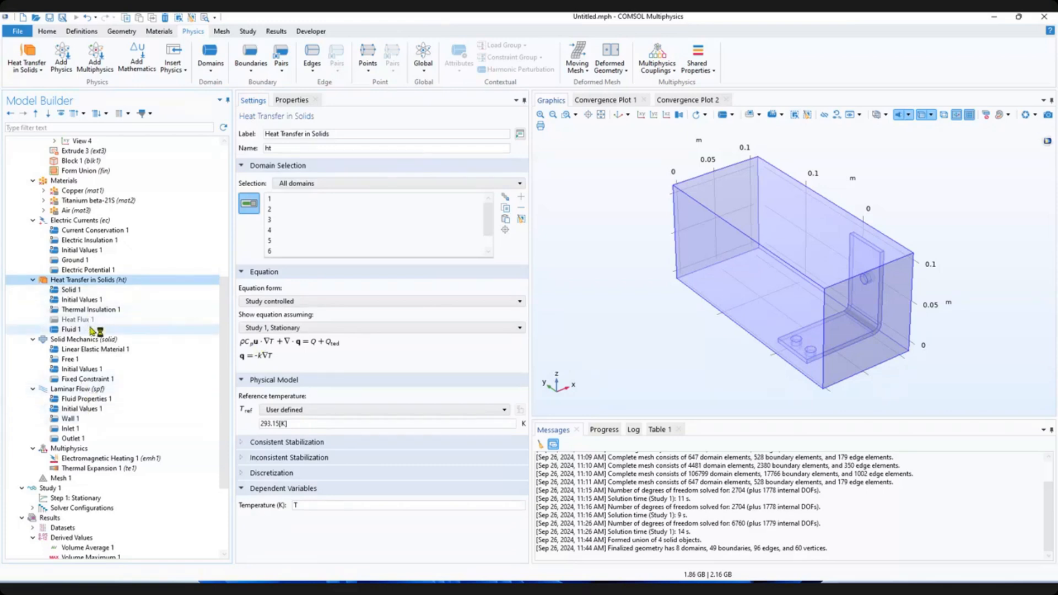
{"action": "left_click", "coordinate": [71, 329]}
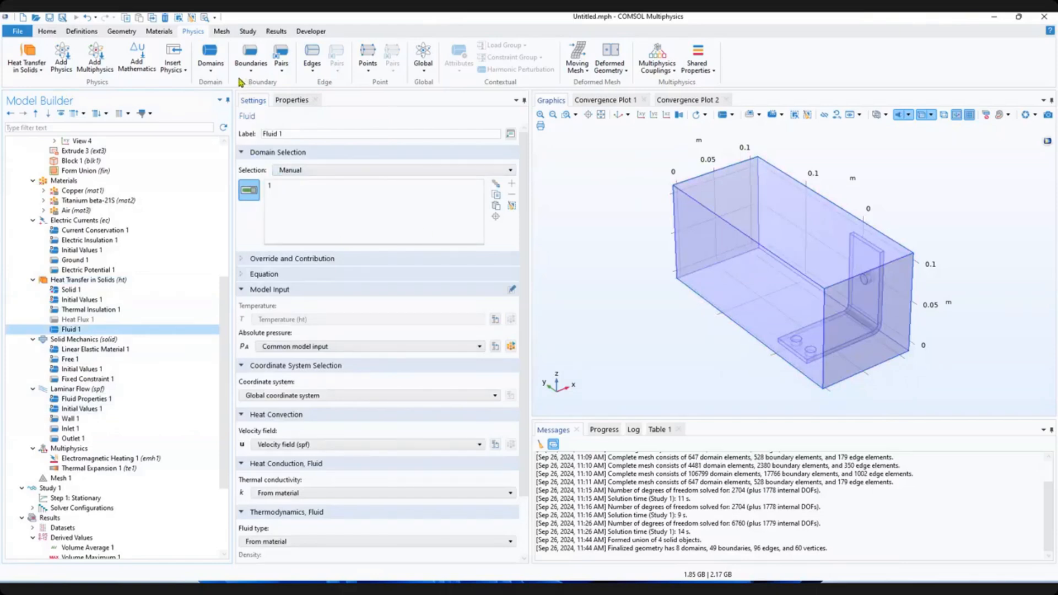
Add a Temperature boundary condition to Heat Transfer in Solids on boundary 2, the air block's inlet face.
{"action": "left_click", "coordinate": [254, 67]}
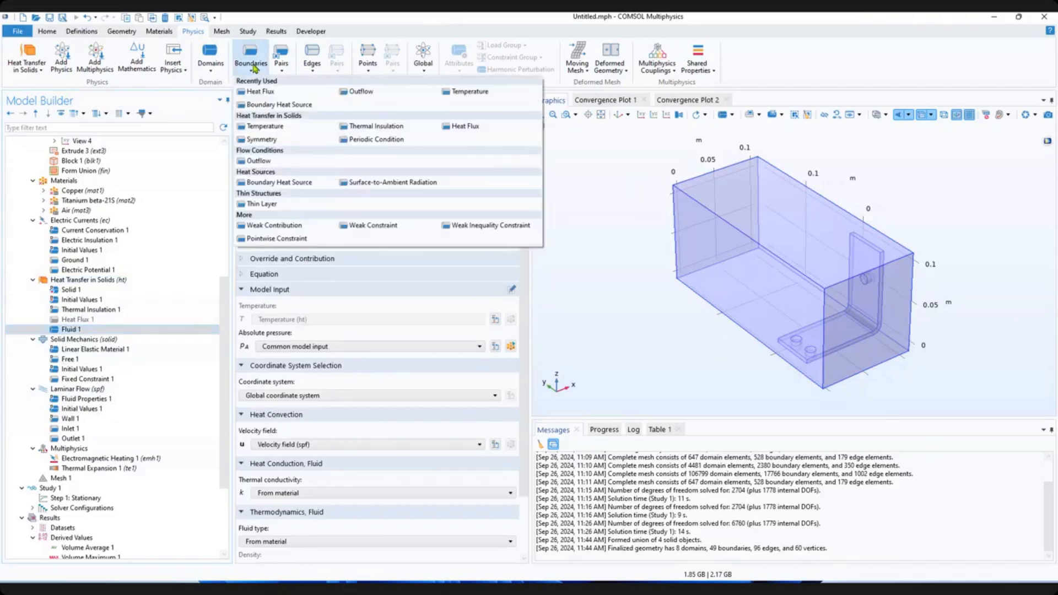
{"action": "left_click", "coordinate": [469, 93]}
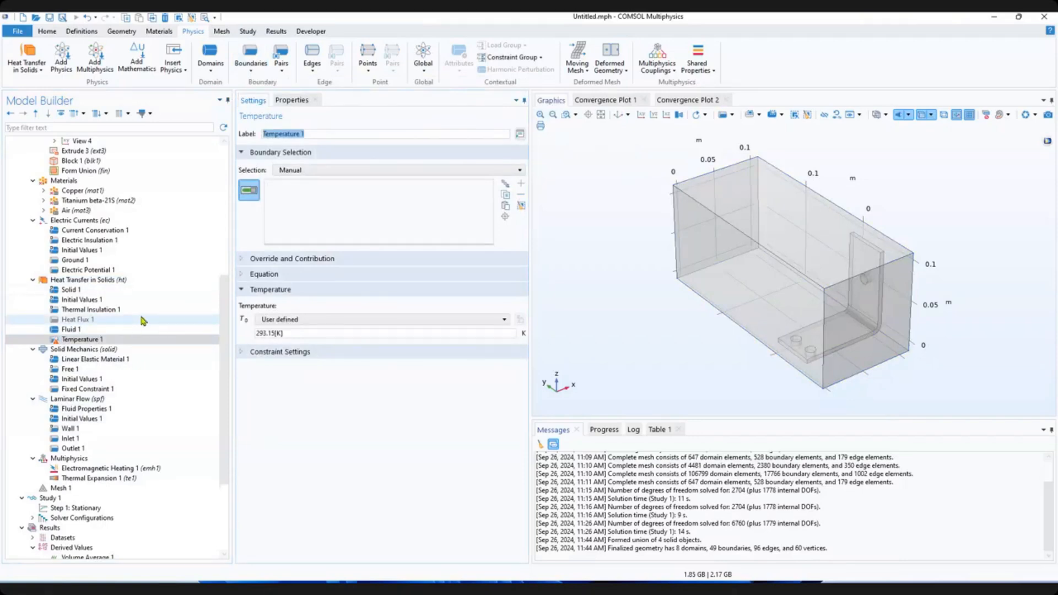
{"action": "left_click", "coordinate": [850, 329]}
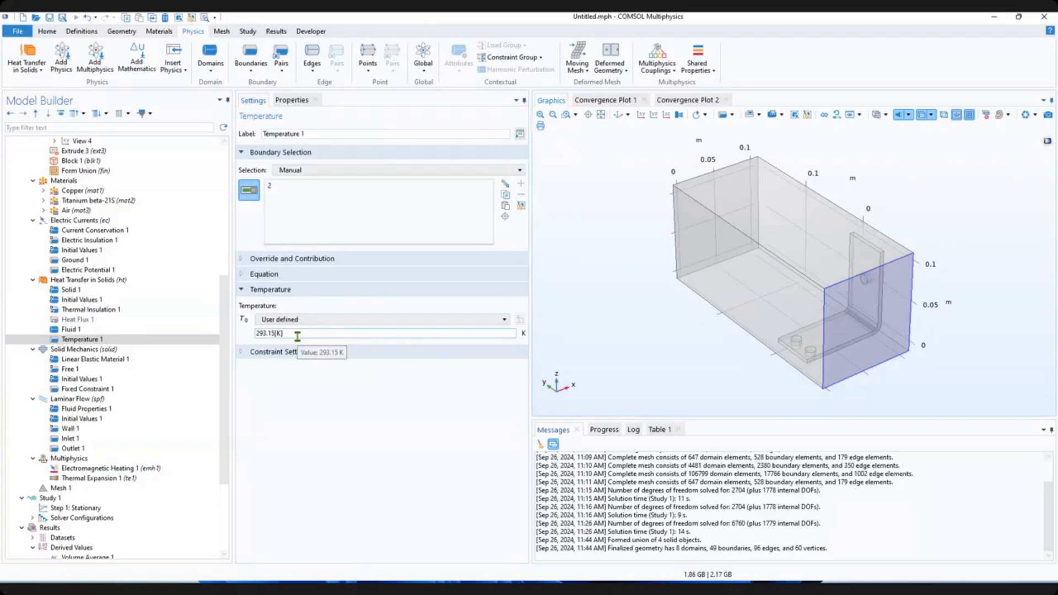
{"action": "left_click", "coordinate": [249, 190]}
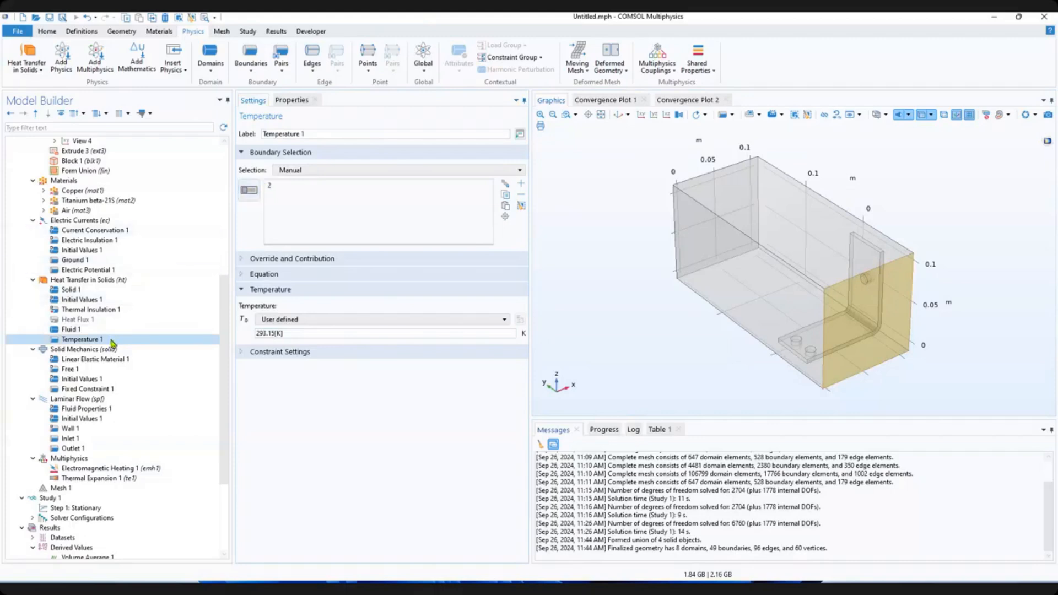
Add a heat transfer Outflow condition on boundary 5, the air block's end face opposite the inlet, and show its equation.
{"action": "left_click", "coordinate": [247, 71]}
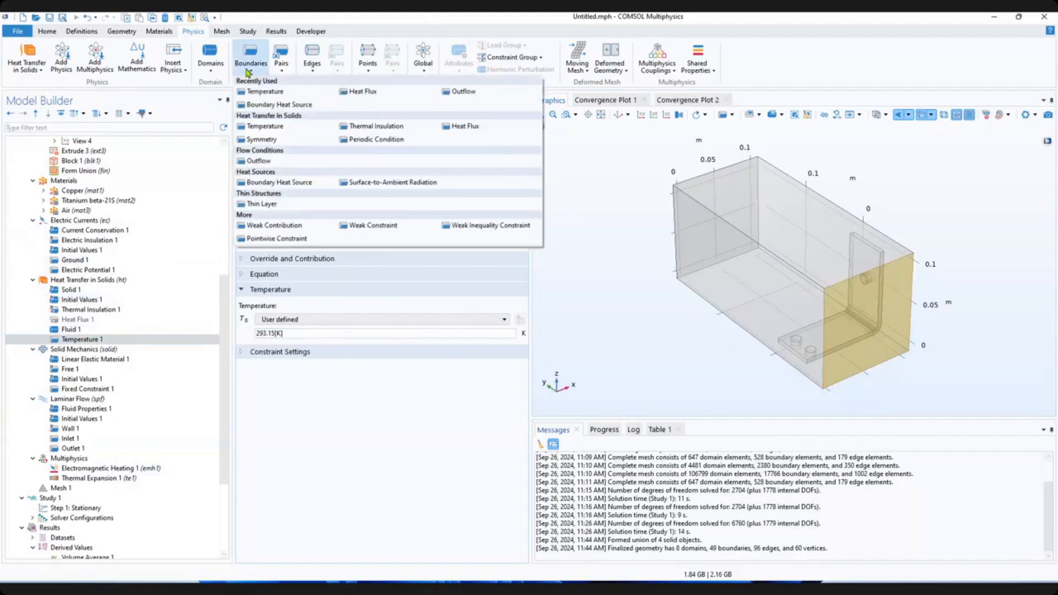
{"action": "left_click", "coordinate": [461, 91]}
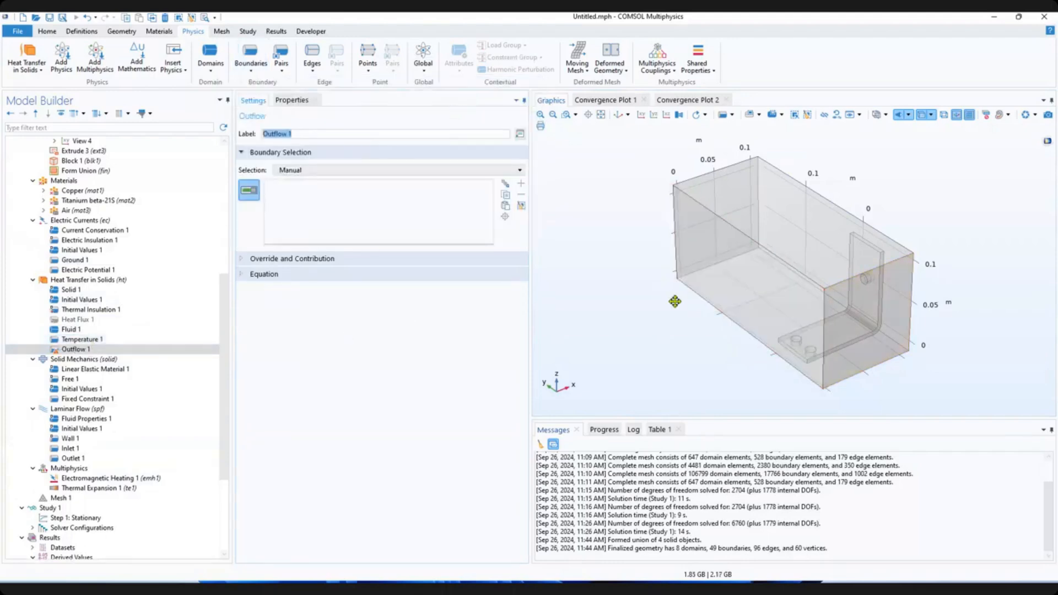
{"action": "left_click_drag", "start_coordinate": [675, 301], "coordinate": [716, 337]}
{"action": "left_click", "coordinate": [701, 201]}
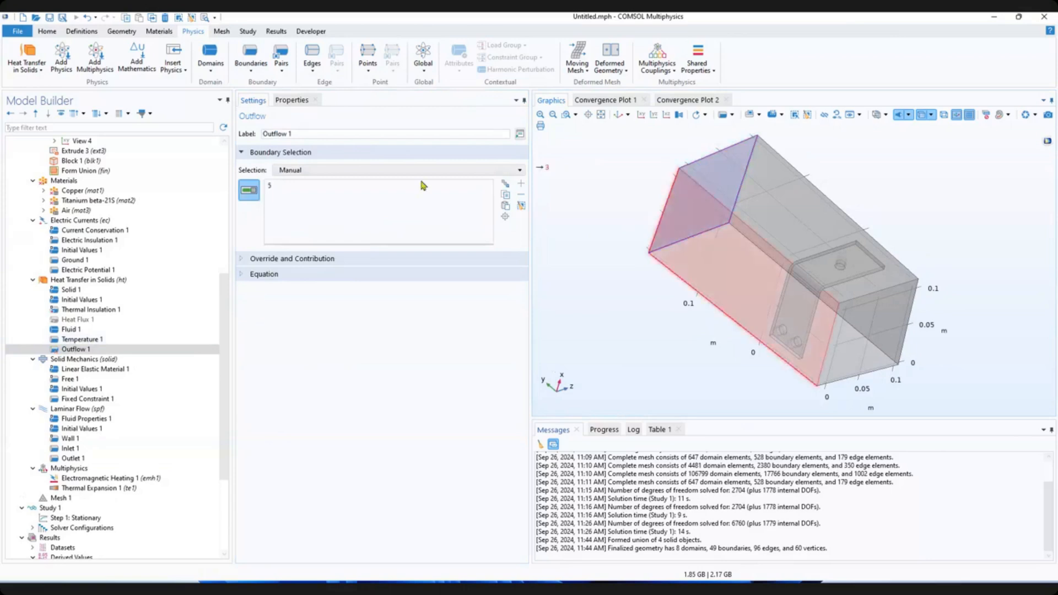
{"action": "left_click", "coordinate": [268, 275]}
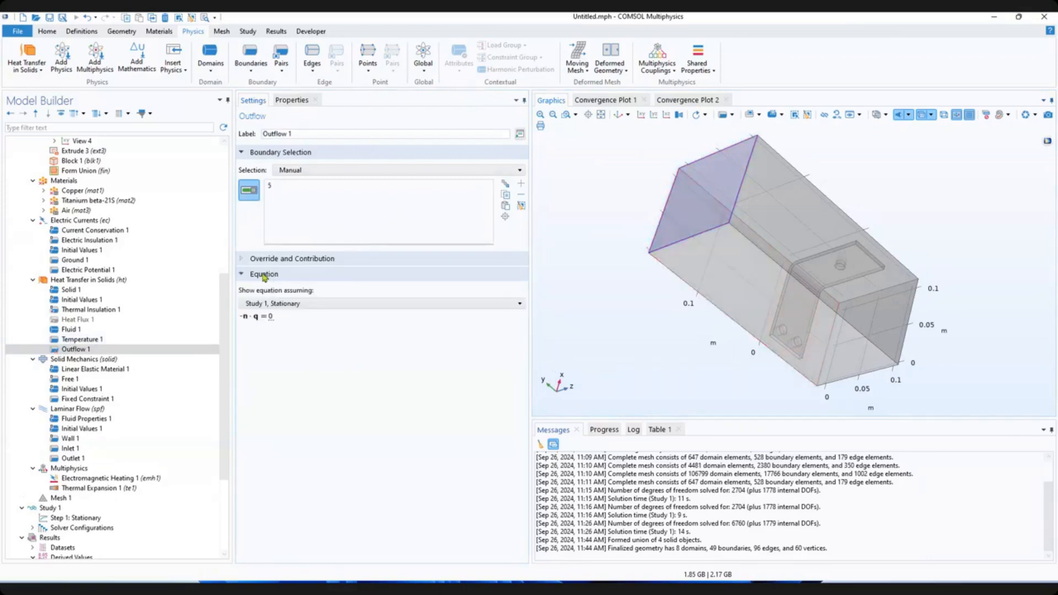
{"action": "left_click", "coordinate": [65, 352]}
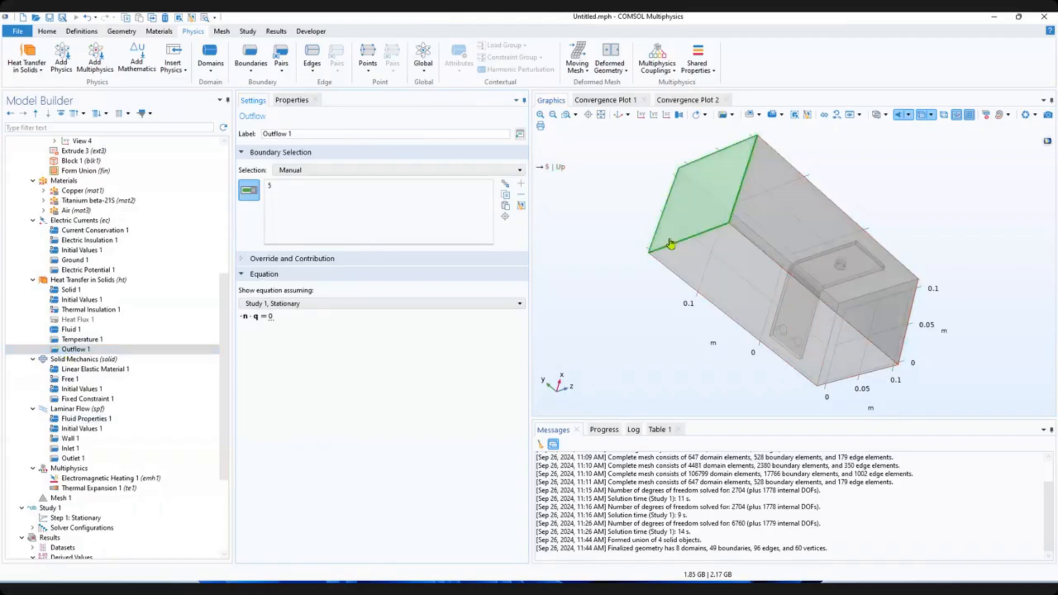
{"action": "left_click", "coordinate": [249, 189]}
{"action": "left_click", "coordinate": [619, 115]}
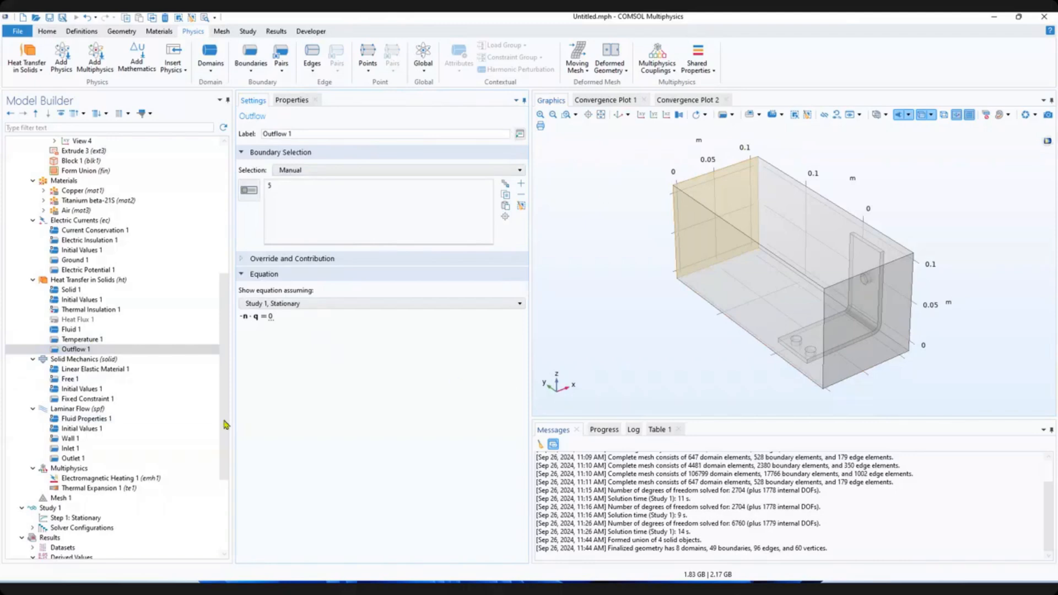
Build the physics-controlled mesh Mesh 1 for the bracket and surrounding air block.
{"action": "left_click_drag", "start_coordinate": [231, 385], "coordinate": [230, 435]}
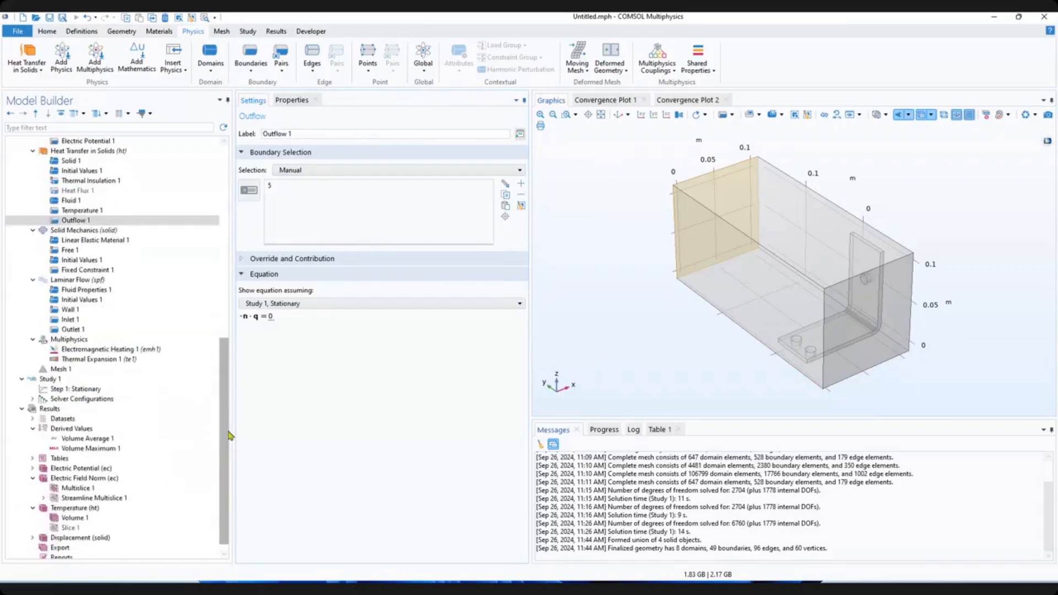
{"action": "left_click", "coordinate": [148, 371]}
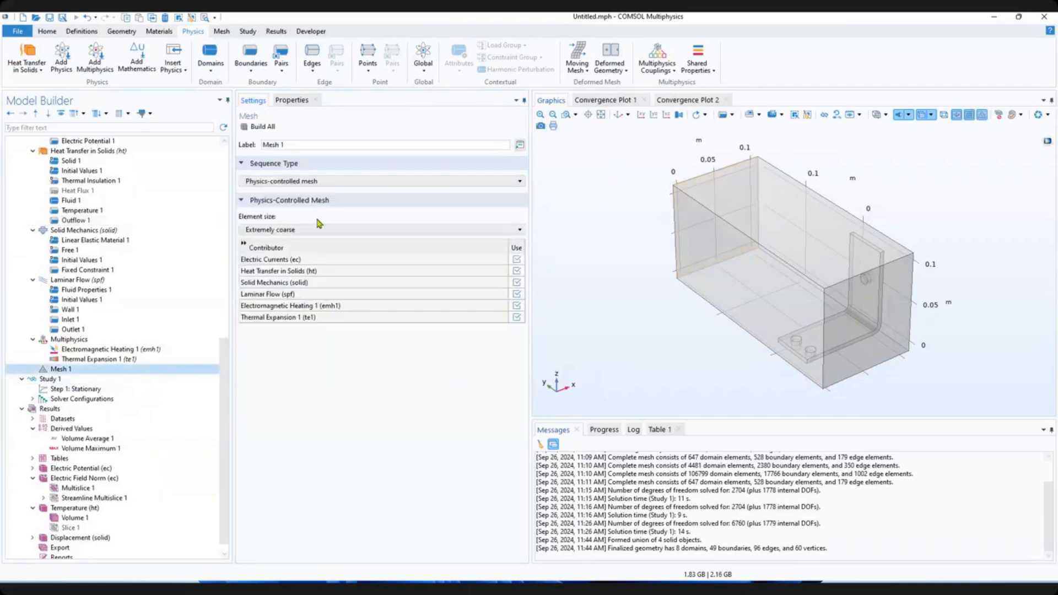
{"action": "left_click", "coordinate": [262, 128]}
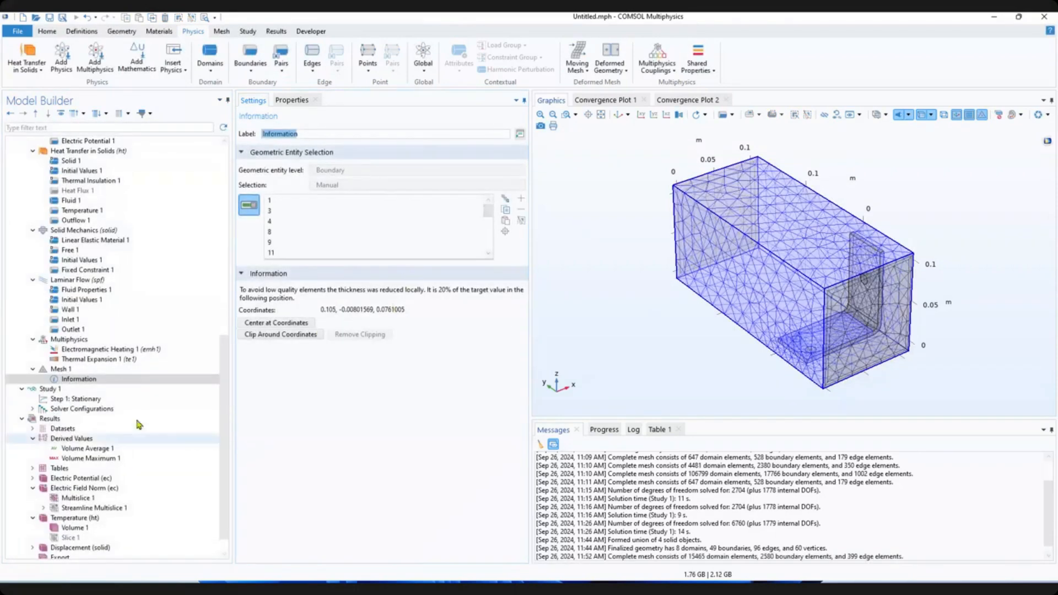
Compute the stationary study with the electric, heat transfer, solid mechanics and laminar flow interfaces included.
{"action": "left_click", "coordinate": [100, 399]}
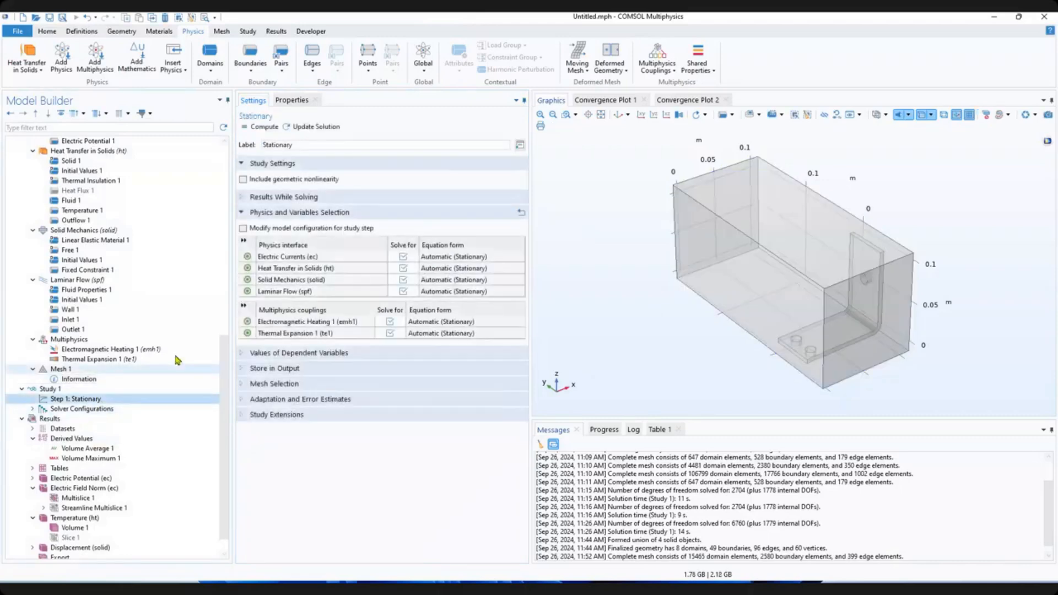
{"action": "left_click_drag", "start_coordinate": [224, 412], "coordinate": [226, 450]}
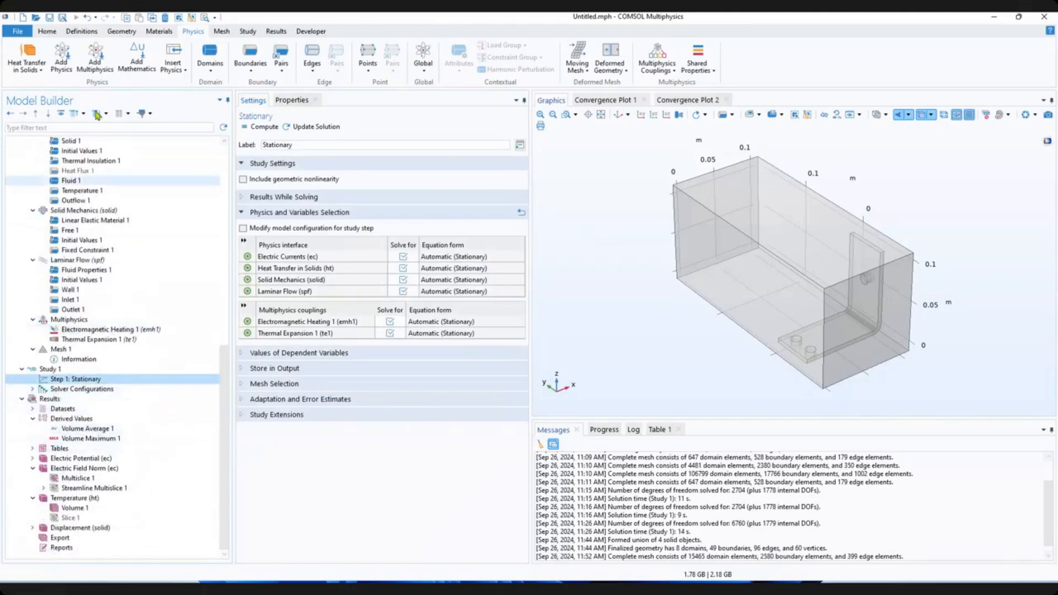
{"action": "left_click", "coordinate": [47, 31]}
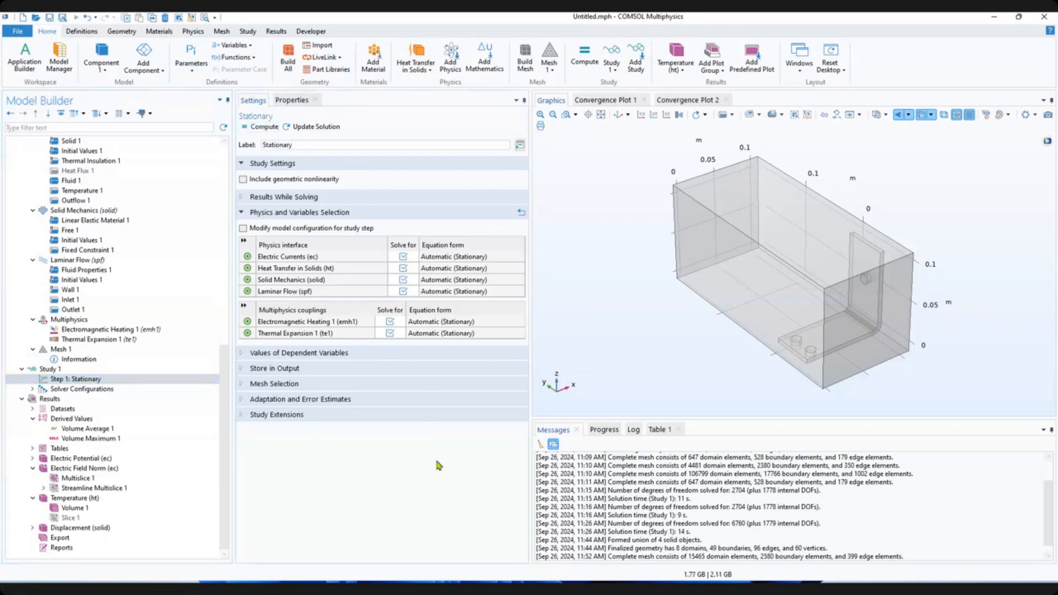
{"action": "key", "text": "F8"}
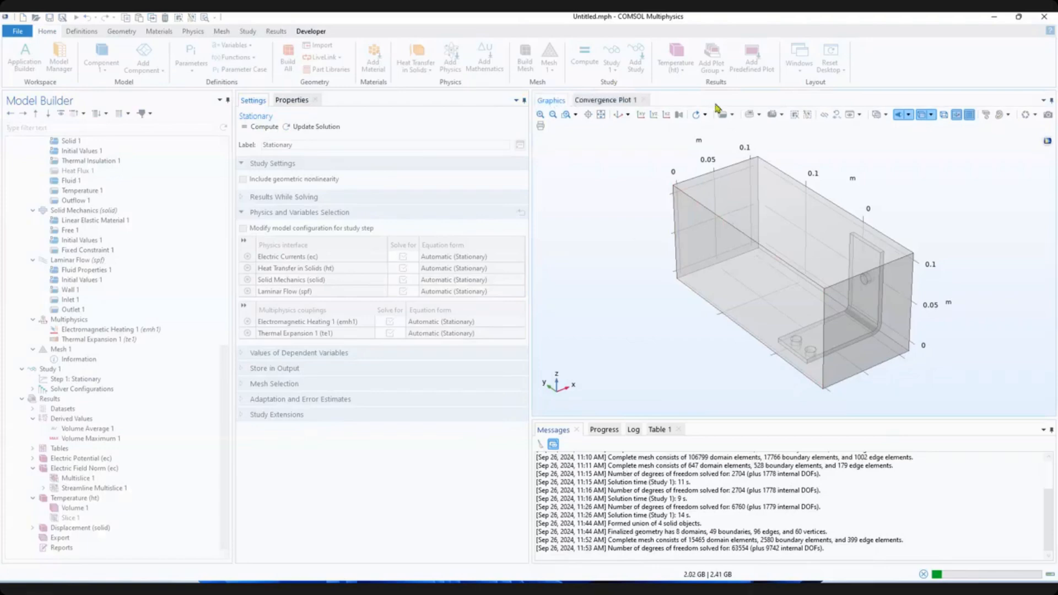
Monitor the solver's progress in the segregated solver and conjugate gradients convergence plots.
{"action": "left_click", "coordinate": [609, 101]}
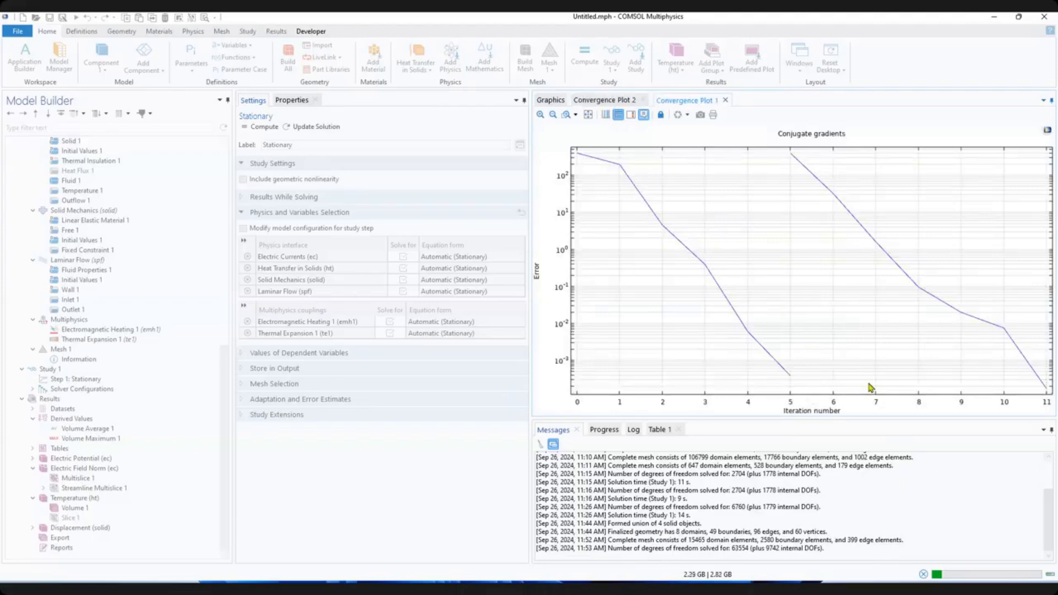
{"action": "left_click", "coordinate": [613, 101]}
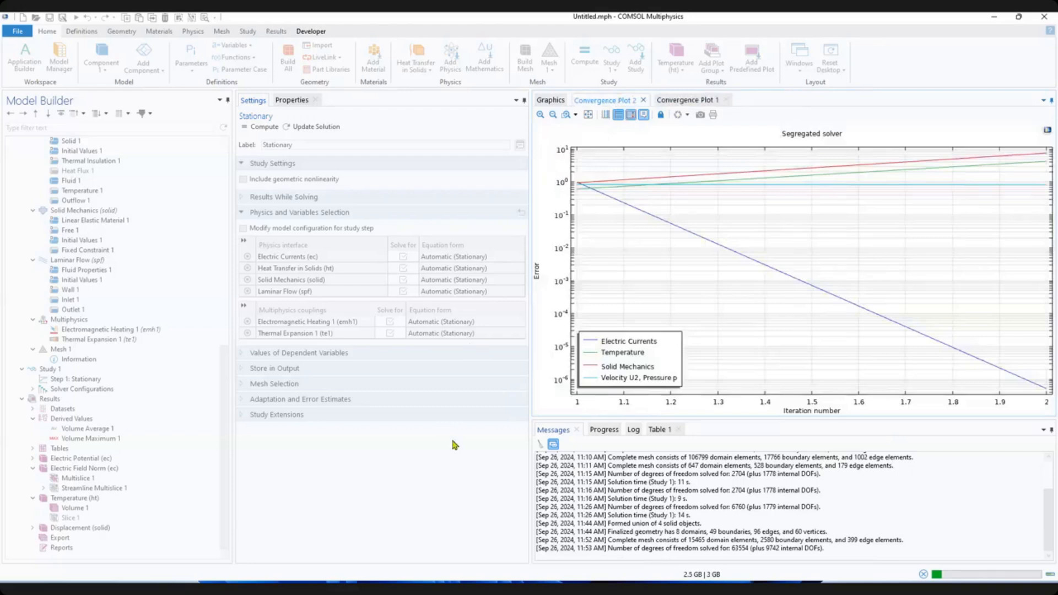
{"action": "left_click", "coordinate": [699, 101]}
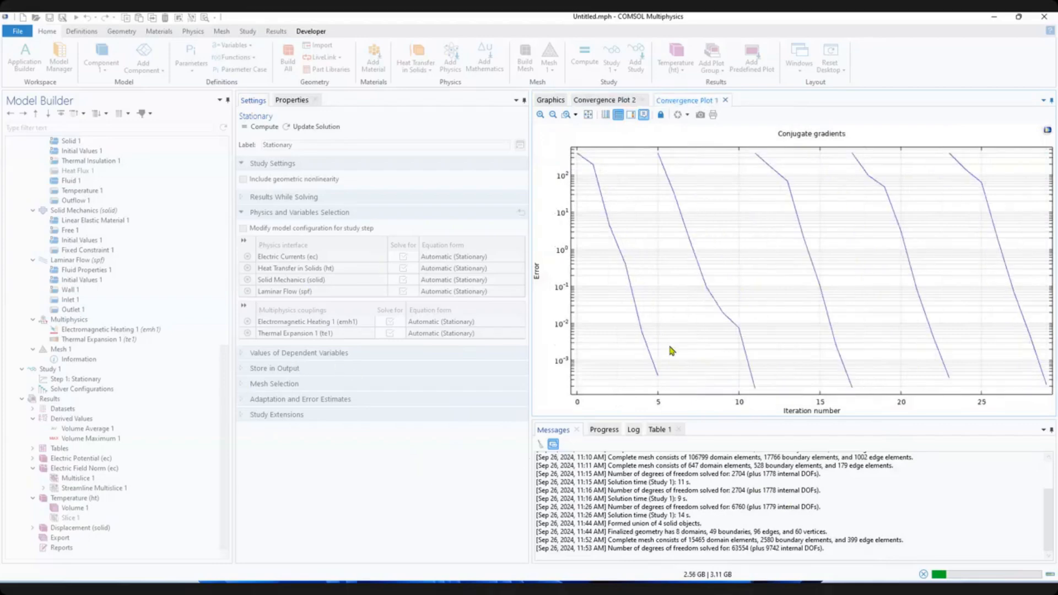
{"action": "left_click", "coordinate": [608, 102]}
{"action": "left_click", "coordinate": [686, 101]}
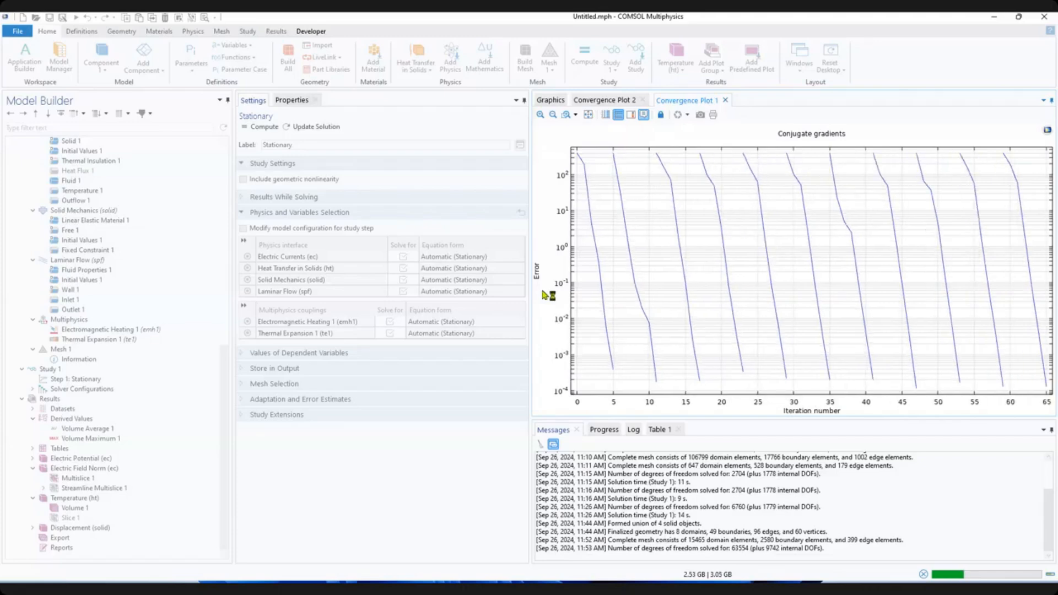
{"action": "left_click", "coordinate": [612, 101]}
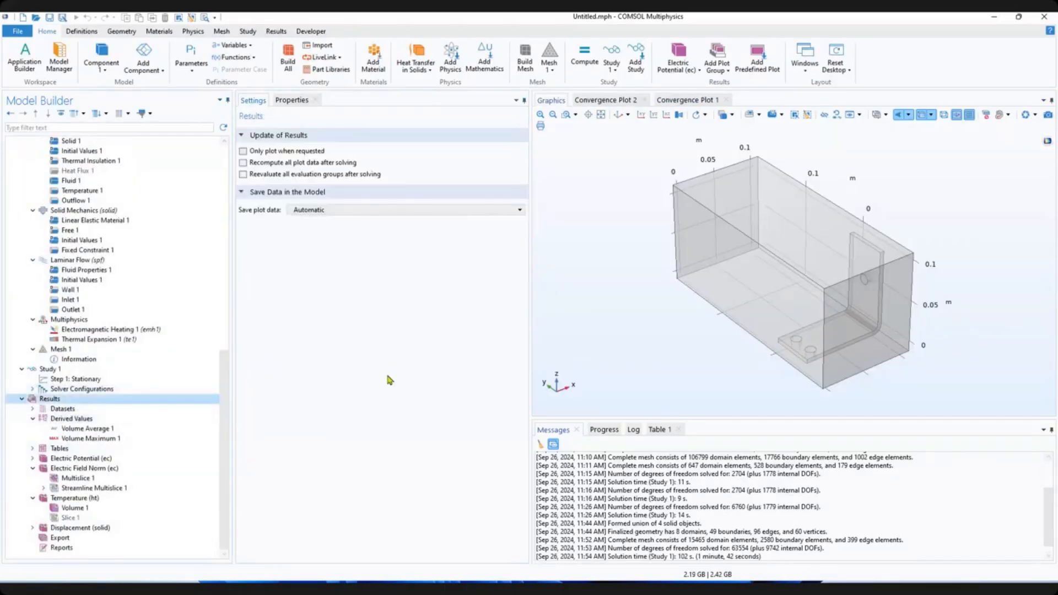
Show the Temperature (ht) plot and inspect the settings of its Volume 1 plot.
{"action": "left_click", "coordinate": [69, 498]}
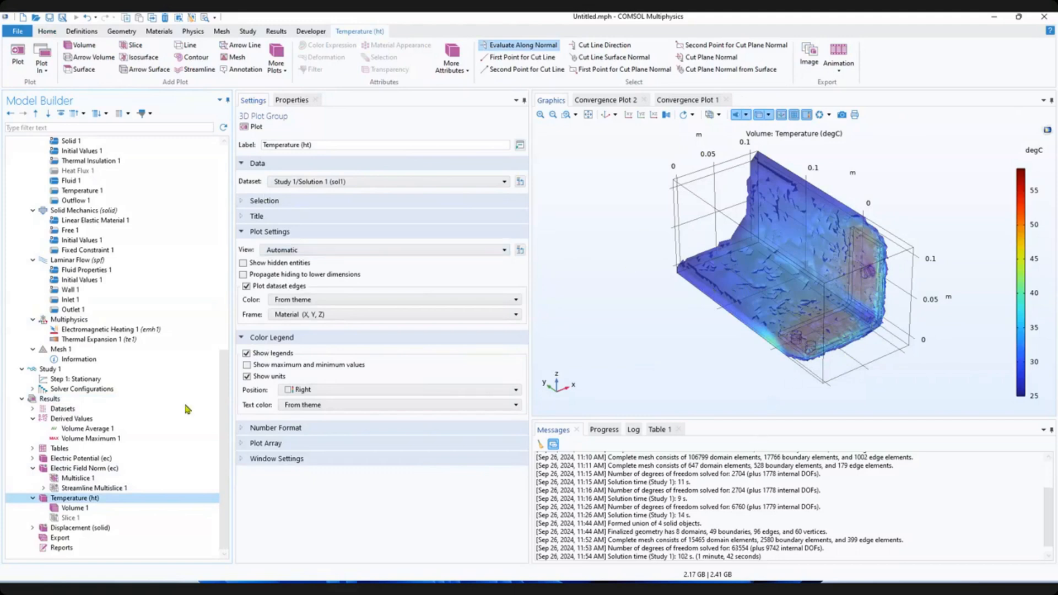
{"action": "left_click", "coordinate": [73, 509]}
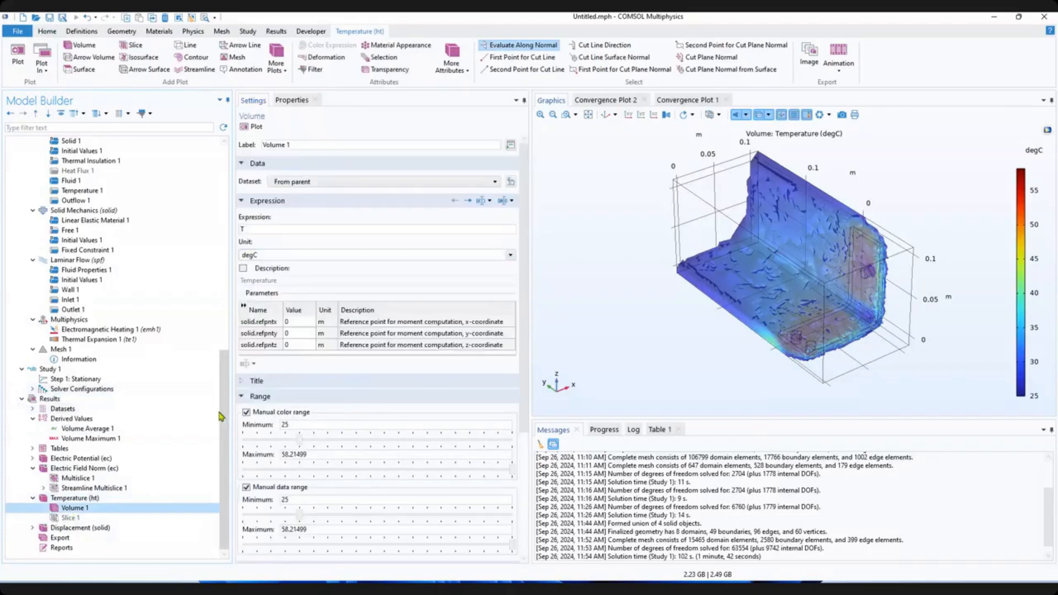
Add the predefined Laminar Flow plot Velocity (spf) to the results.
{"action": "left_click", "coordinate": [81, 398]}
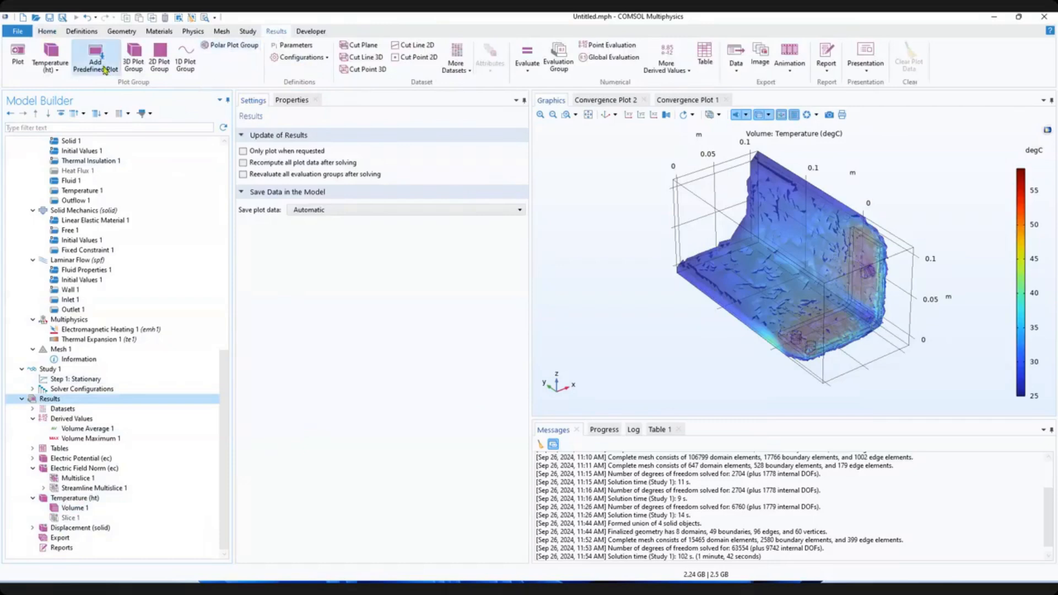
{"action": "left_click", "coordinate": [102, 69]}
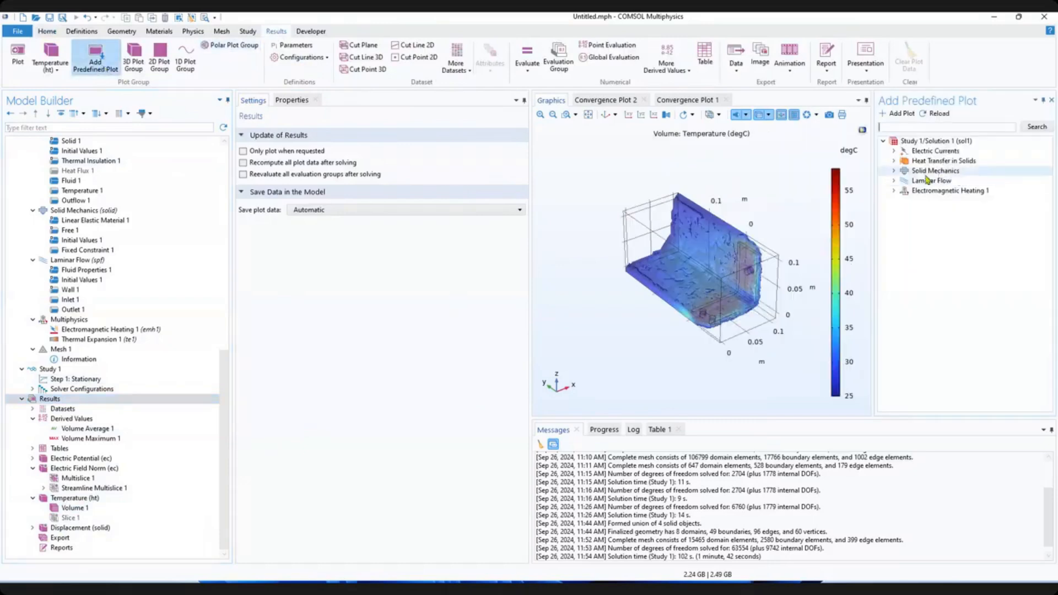
{"action": "left_click", "coordinate": [894, 181]}
{"action": "left_click", "coordinate": [918, 191]}
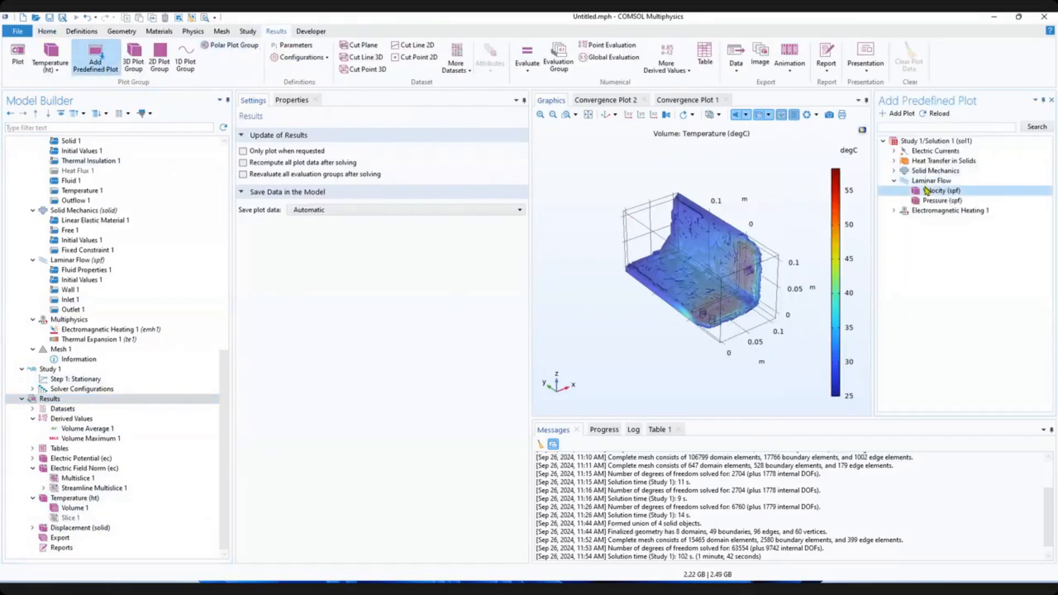
{"action": "double_click", "coordinate": [916, 191]}
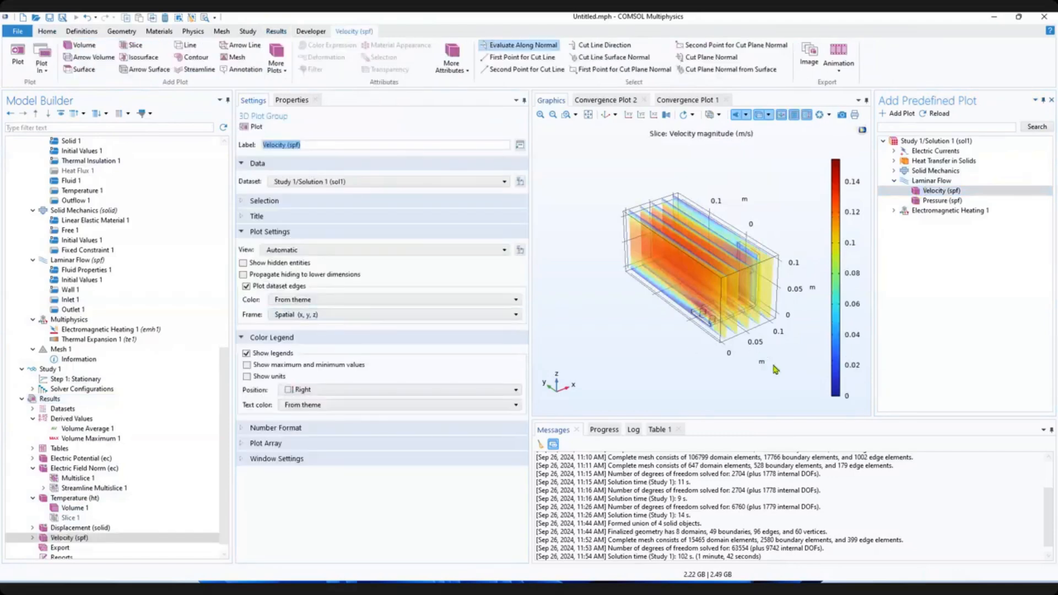
Show units in the color legend of the velocity plot and examine its slices from several sides.
{"action": "left_click_drag", "start_coordinate": [776, 369], "coordinate": [632, 284]}
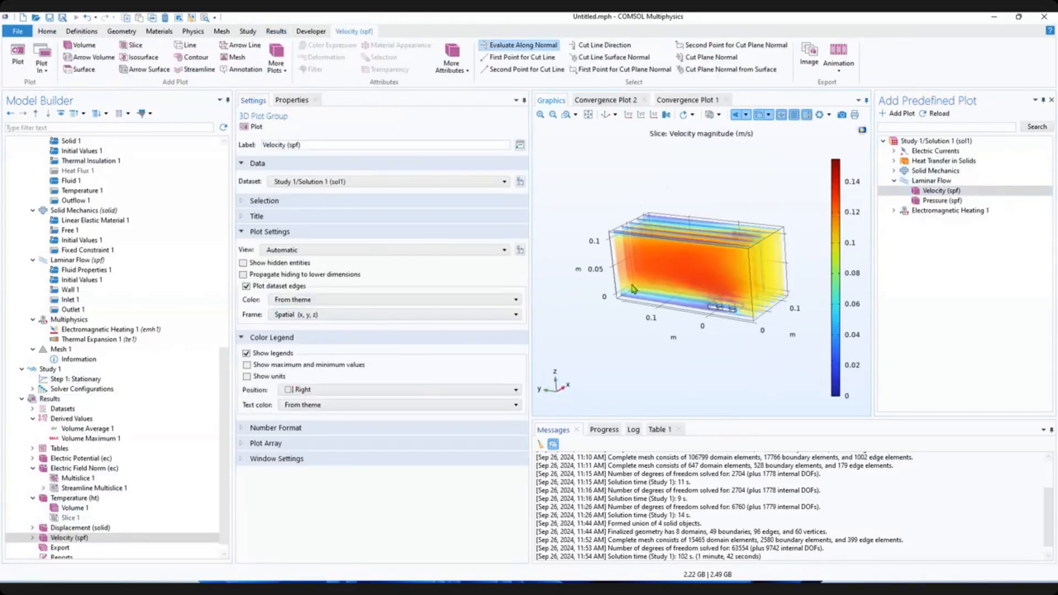
{"action": "left_click", "coordinate": [261, 378]}
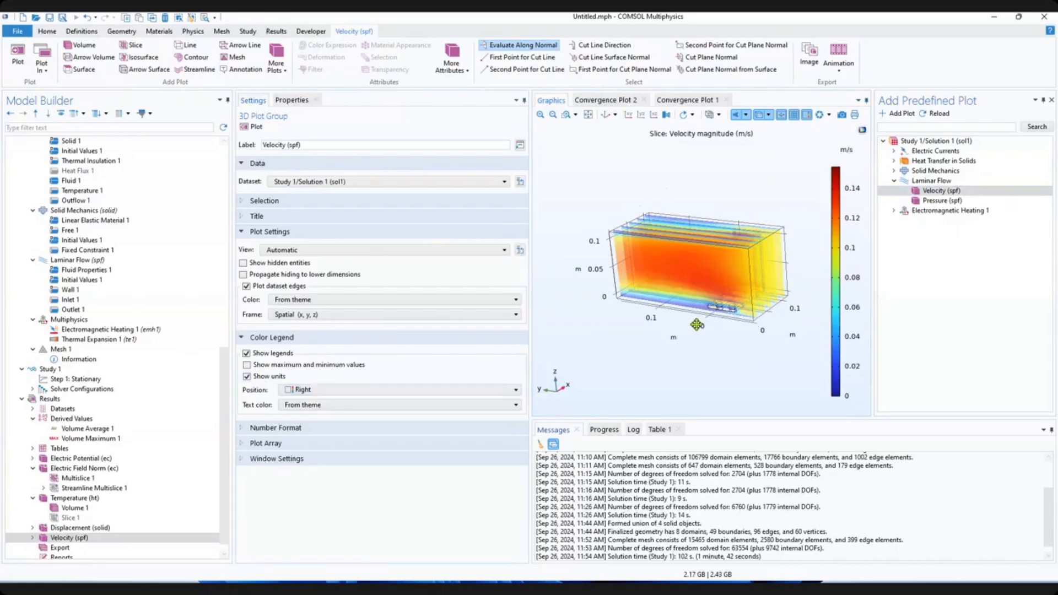
{"action": "left_click_drag", "start_coordinate": [695, 325], "coordinate": [711, 286]}
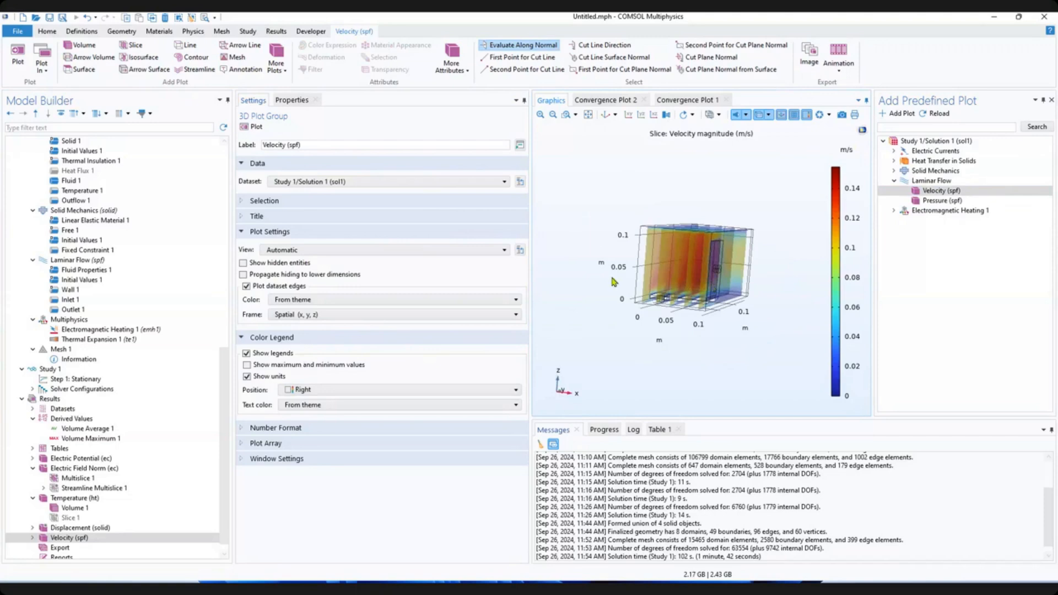
Expand the Velocity (spf) plot group and examine its velocity magnitude slices from different angles.
{"action": "left_click_drag", "start_coordinate": [613, 279], "coordinate": [655, 301]}
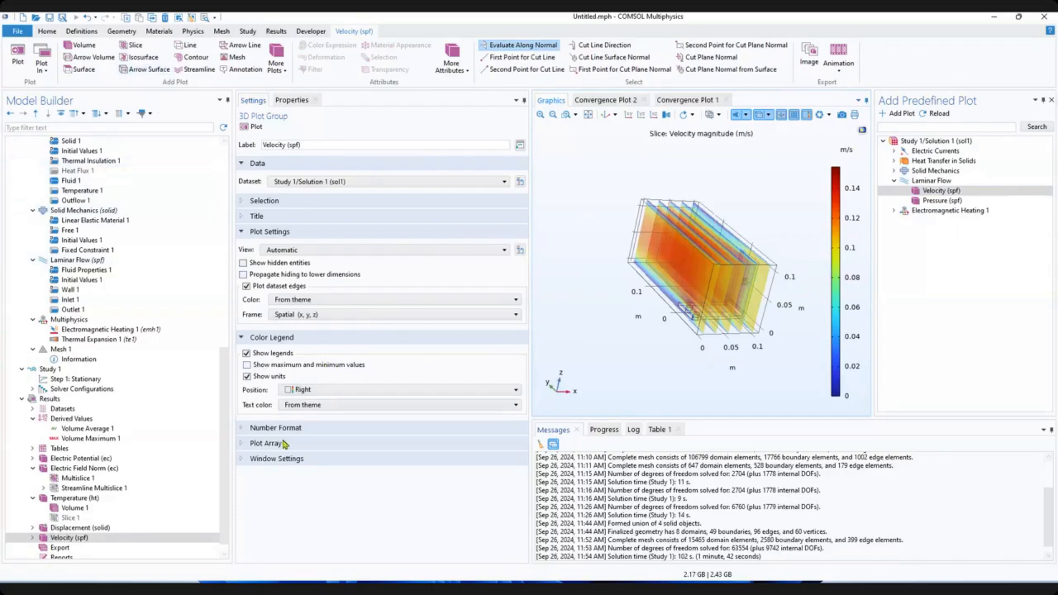
{"action": "scroll", "coordinate": [168, 504], "scroll_direction": "down", "scroll_amount": 1}
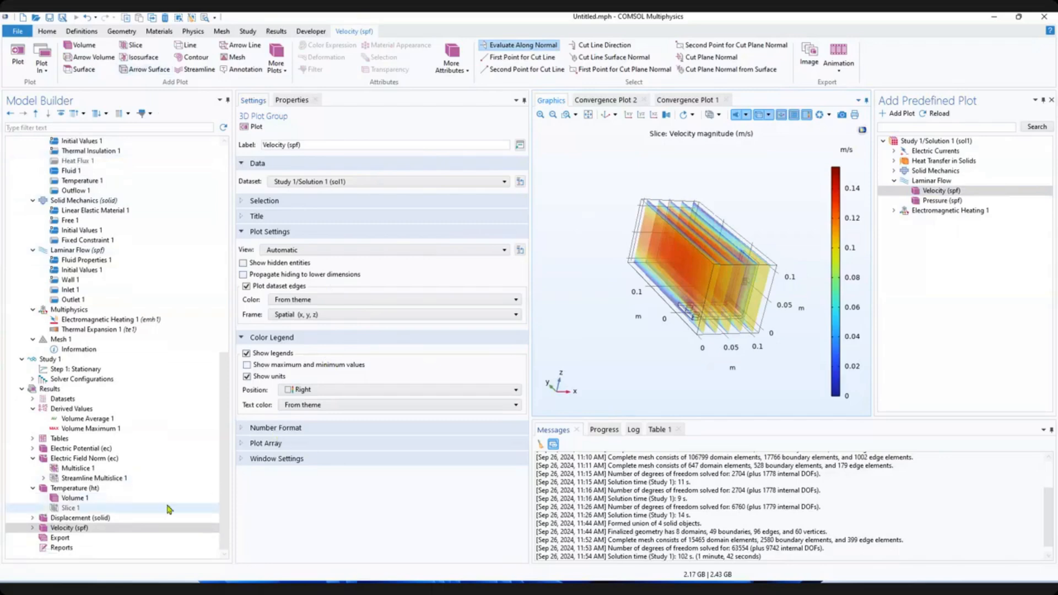
{"action": "left_click", "coordinate": [32, 527]}
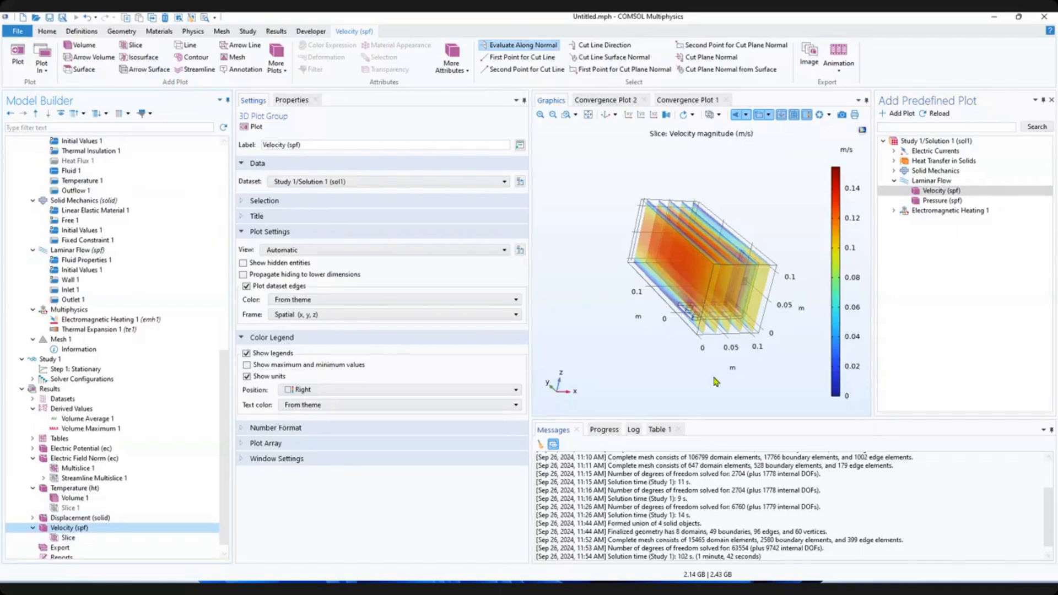
{"action": "left_click_drag", "start_coordinate": [744, 314], "coordinate": [673, 276]}
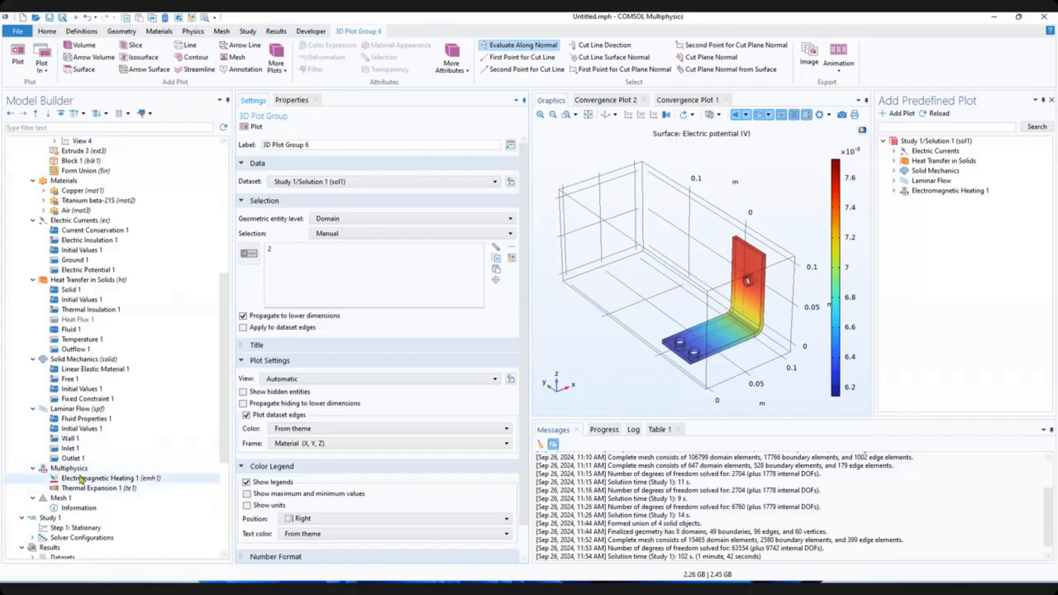
Review the coupled interfaces of Electromagnetic Heating 1 and the coupling, model input and heat source settings of Thermal Expansion 1.
{"action": "left_click", "coordinate": [91, 478]}
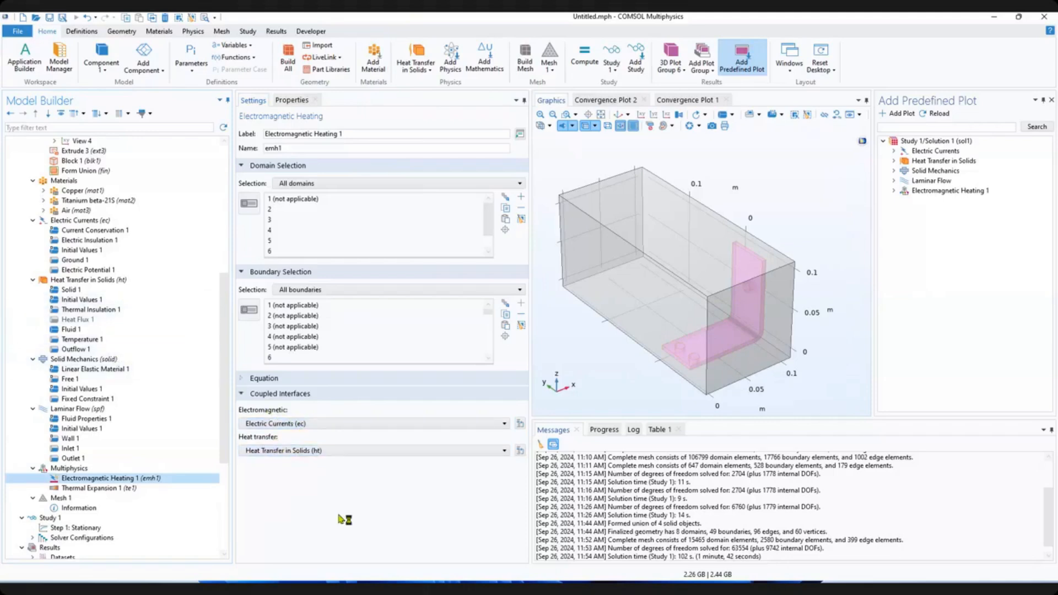
{"action": "left_click", "coordinate": [116, 488]}
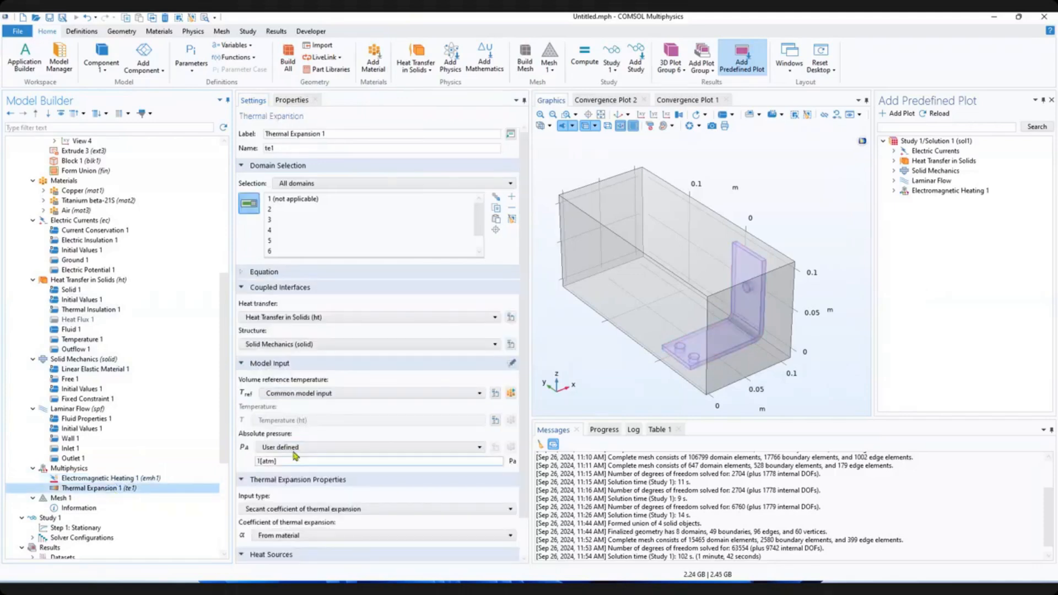
{"action": "scroll", "coordinate": [303, 350], "scroll_direction": "down", "scroll_amount": 2}
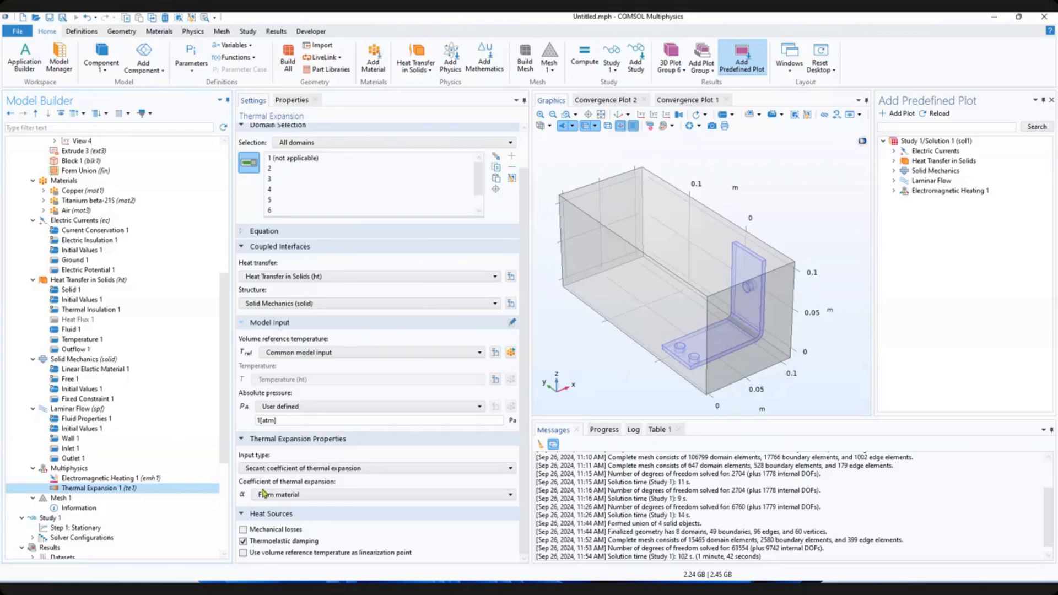
Inspect the Heat Convection velocity field setting of Fluid 1 under Heat Transfer in Solids.
{"action": "scroll", "coordinate": [222, 412], "scroll_direction": "up", "scroll_amount": 1}
{"action": "scroll", "coordinate": [223, 412], "scroll_direction": "up", "scroll_amount": 3}
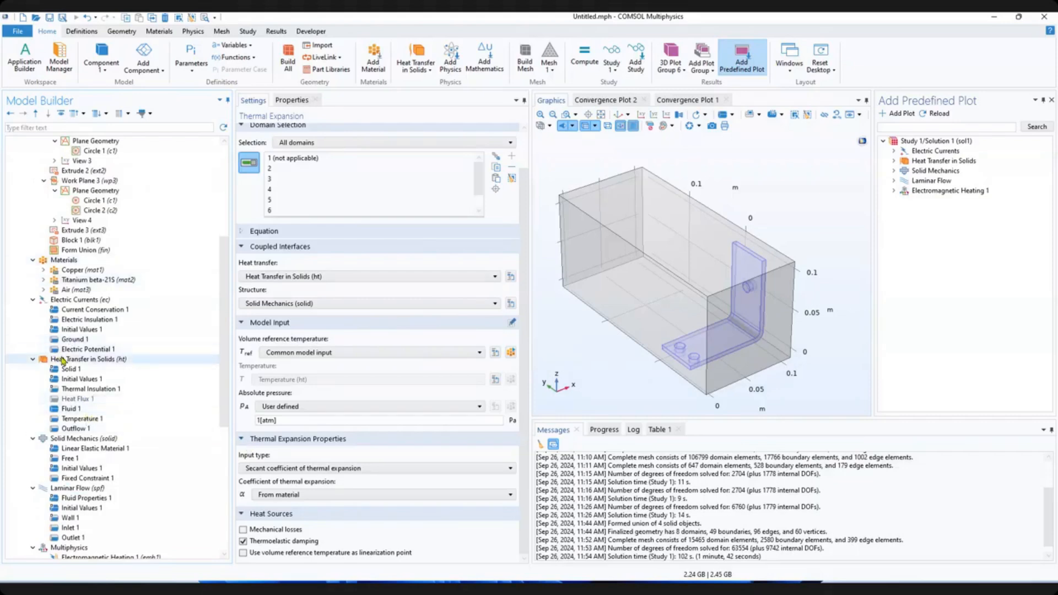
{"action": "left_click", "coordinate": [91, 410]}
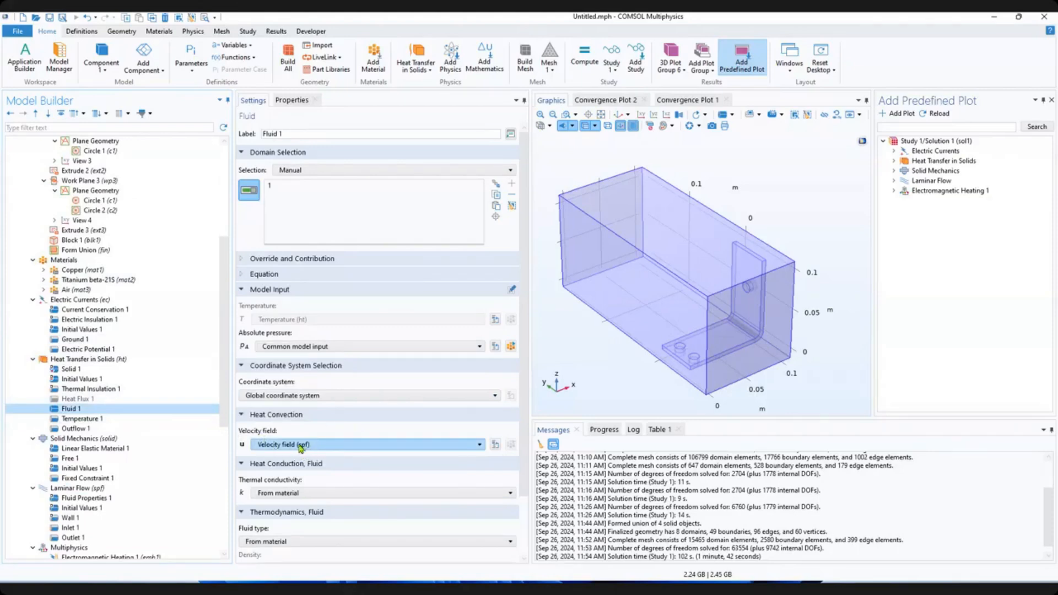
{"action": "left_click_drag", "start_coordinate": [225, 405], "coordinate": [223, 423]}
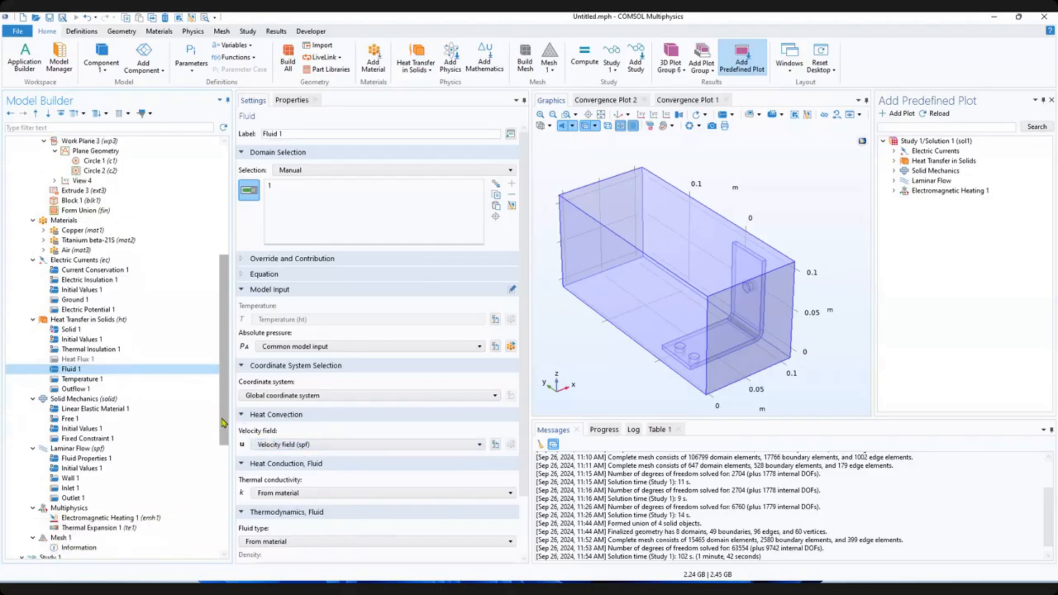